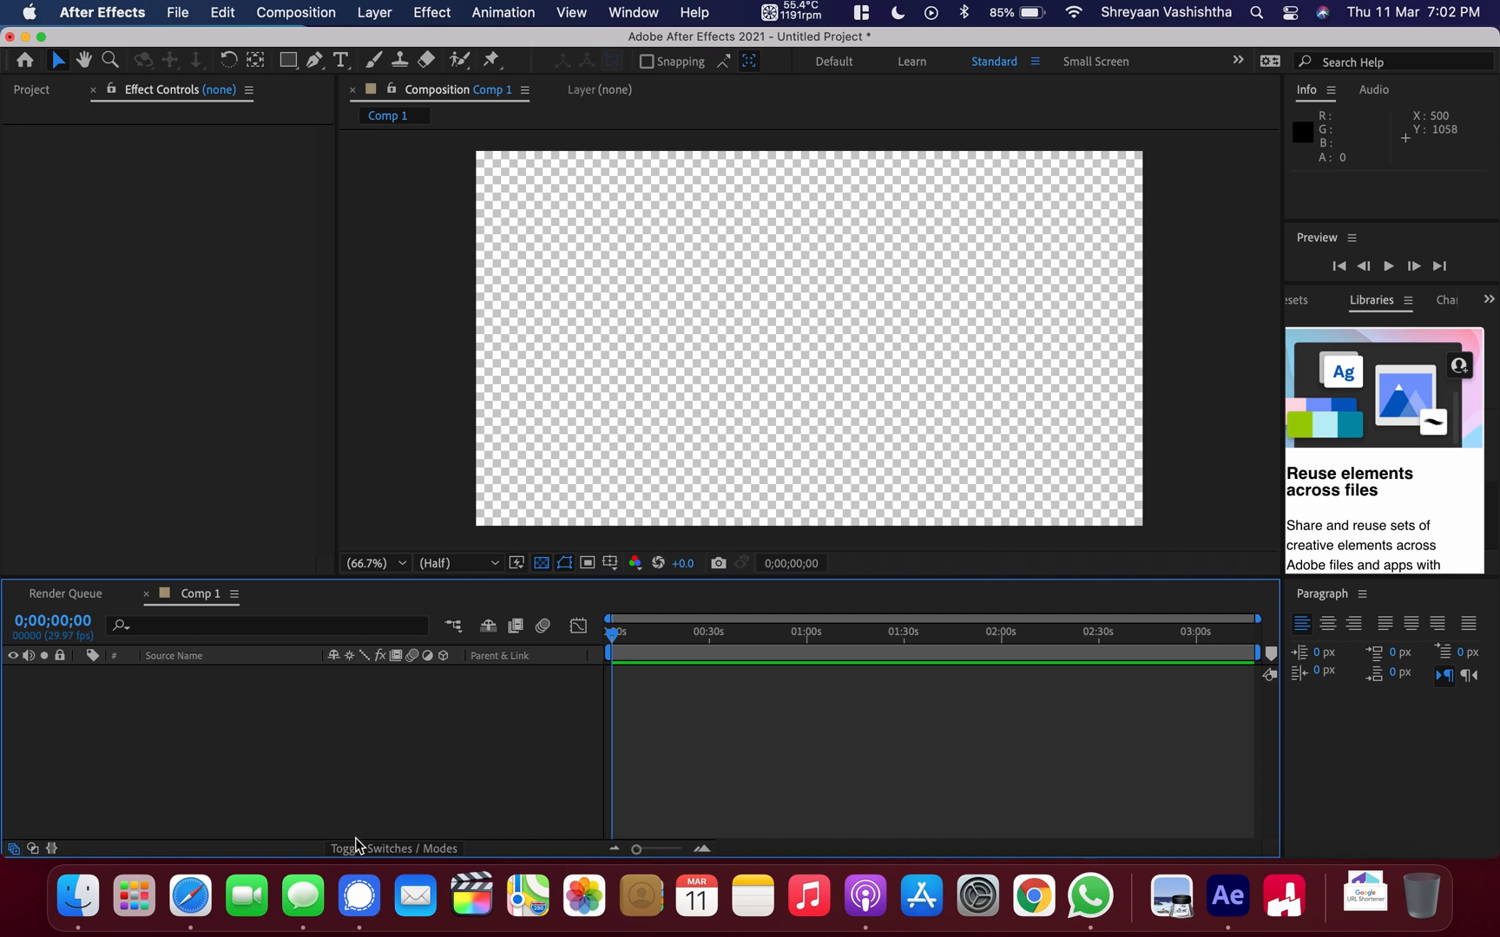
# Create a black solid layer at the full 1920 × 1080 px composition size.
pyautogui.rightClick(348, 766)
pyautogui.moveTo(387, 619)
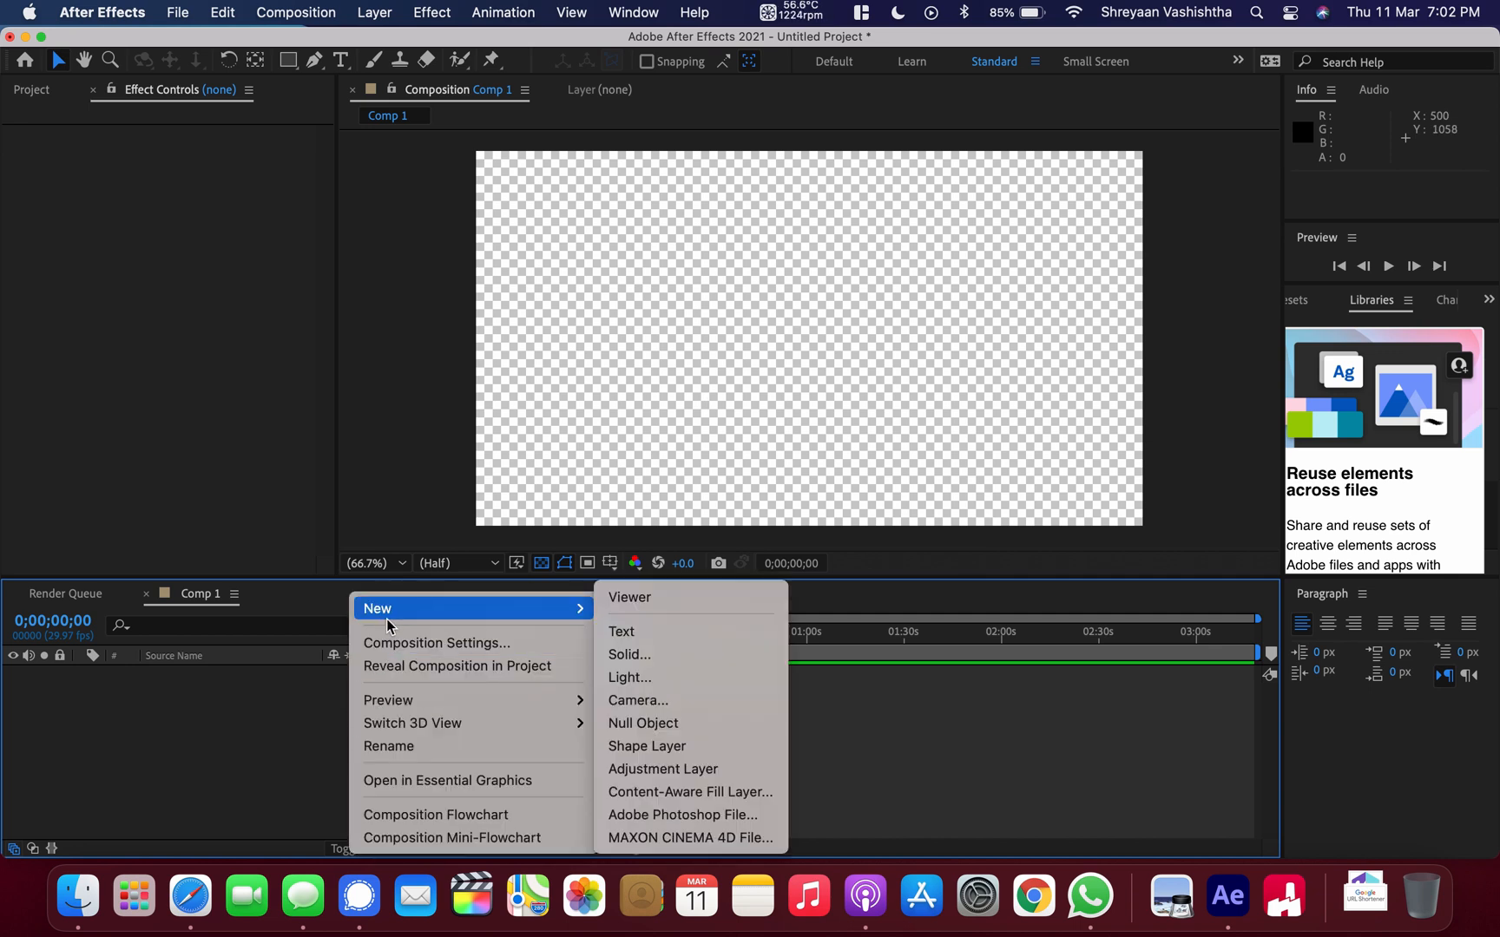
pyautogui.click(668, 654)
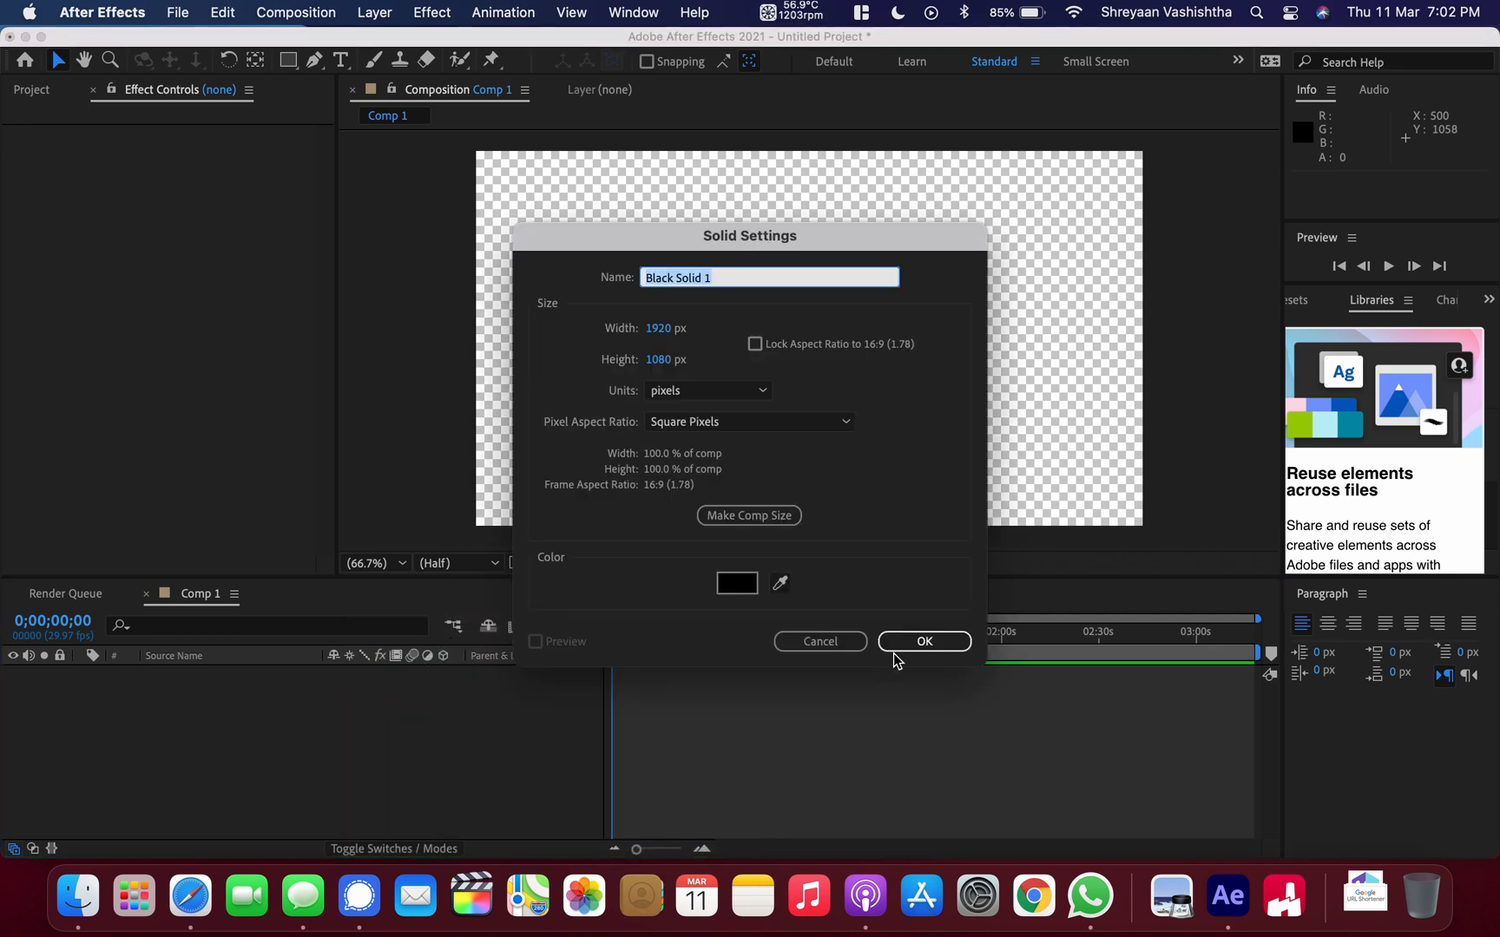
pyautogui.click(902, 643)
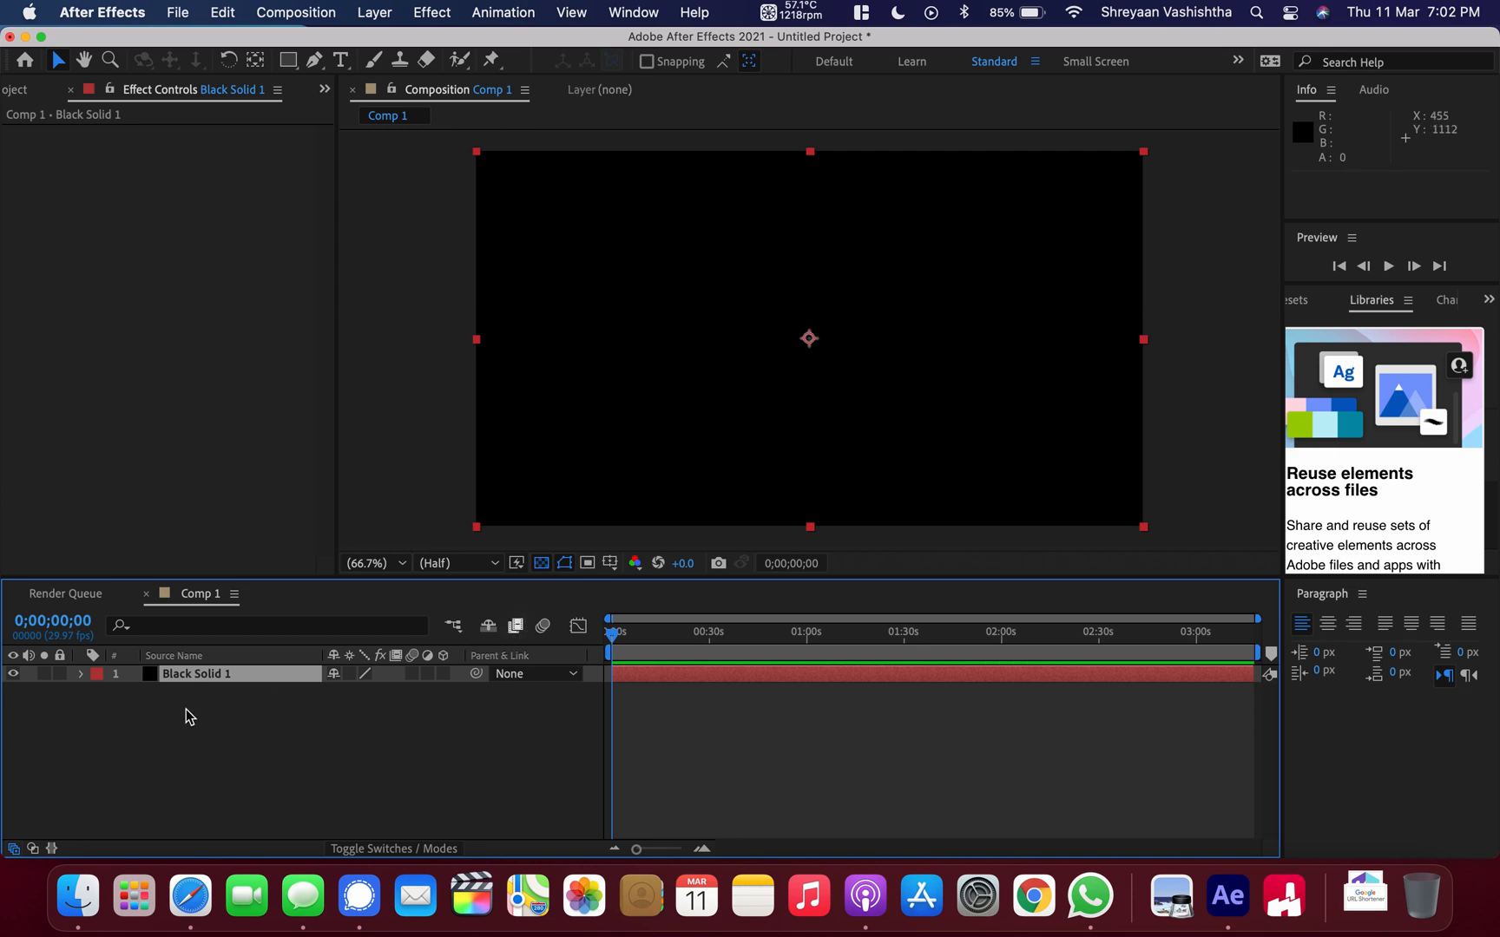
# Create a second 1920 × 1080 px solid with its colour sampled from the dark grey interface background, RGB 35, 35, 35.
pyautogui.rightClick(186, 709)
pyautogui.click(125, 777)
pyautogui.rightClick(128, 777)
pyautogui.moveTo(216, 608)
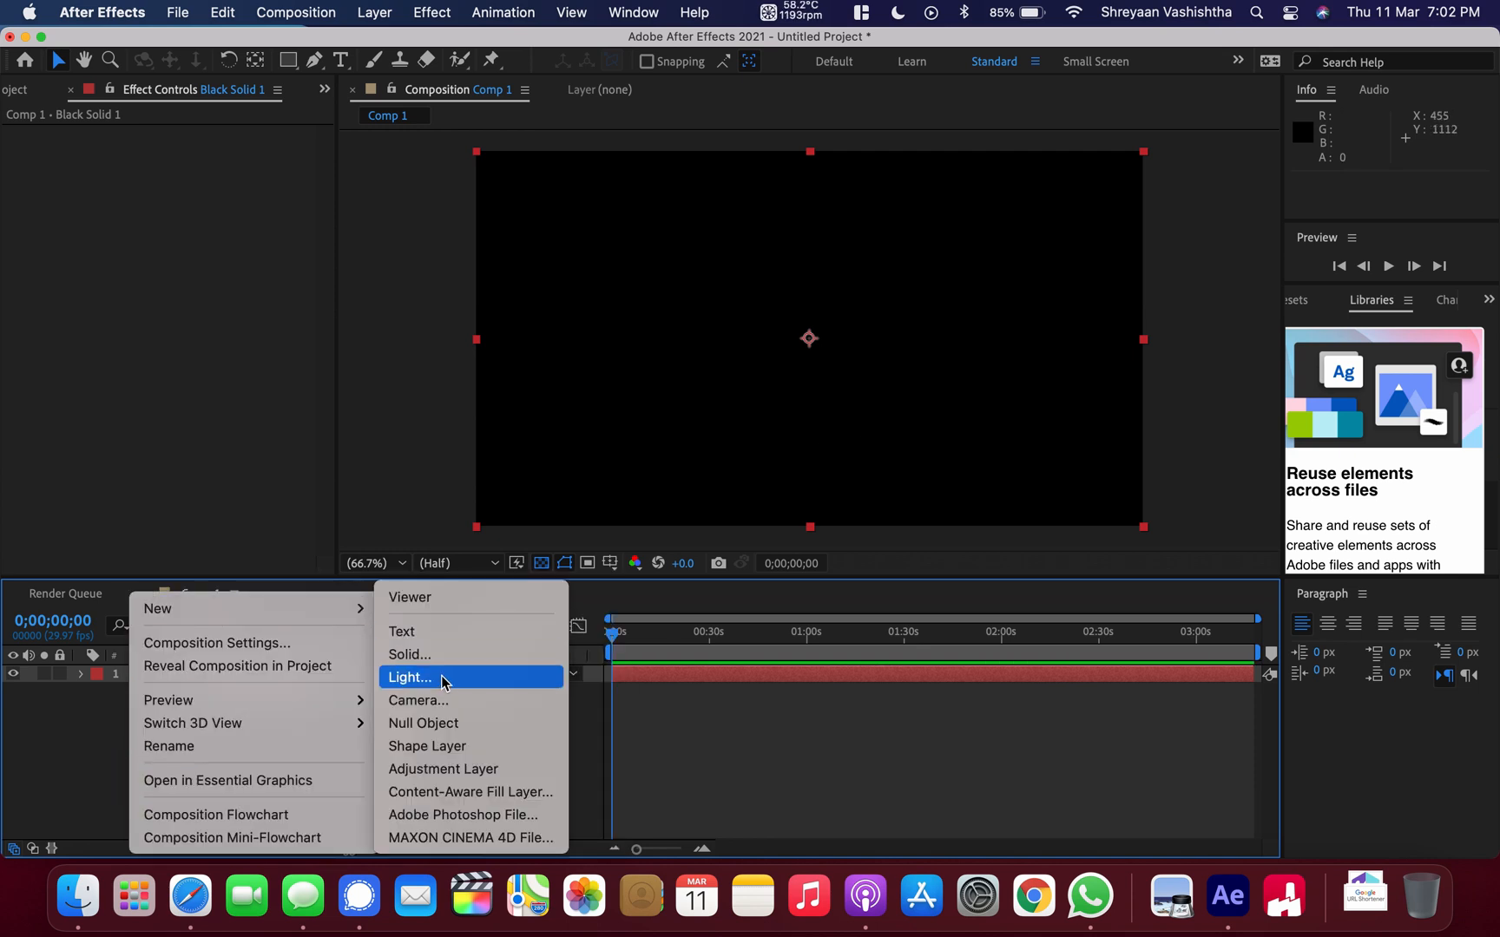
pyautogui.click(415, 654)
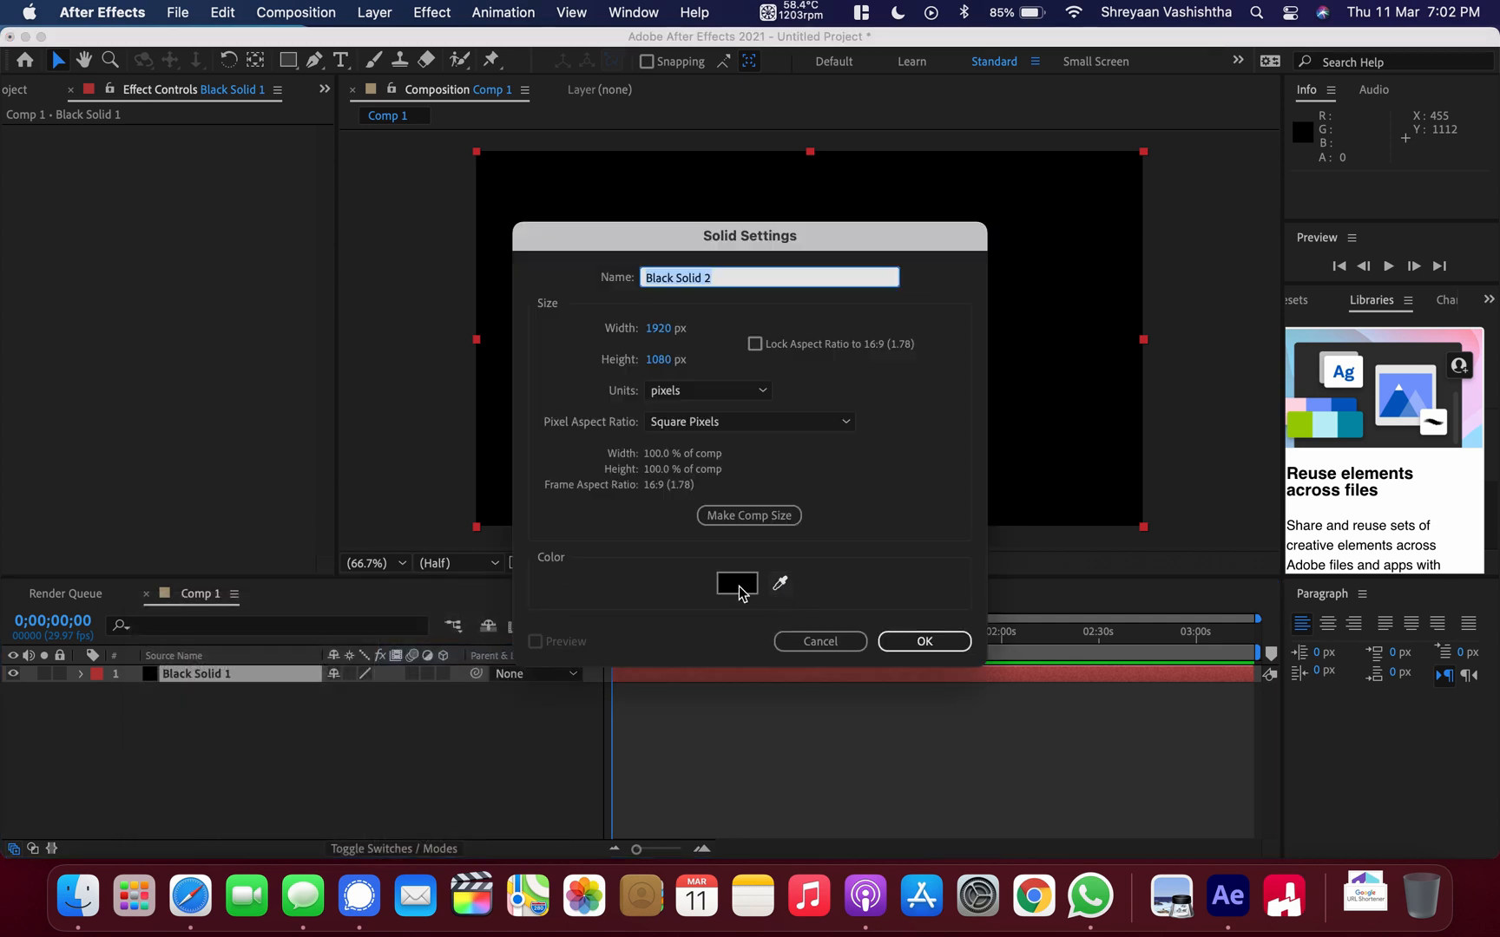
pyautogui.click(780, 583)
pyautogui.click(1167, 406)
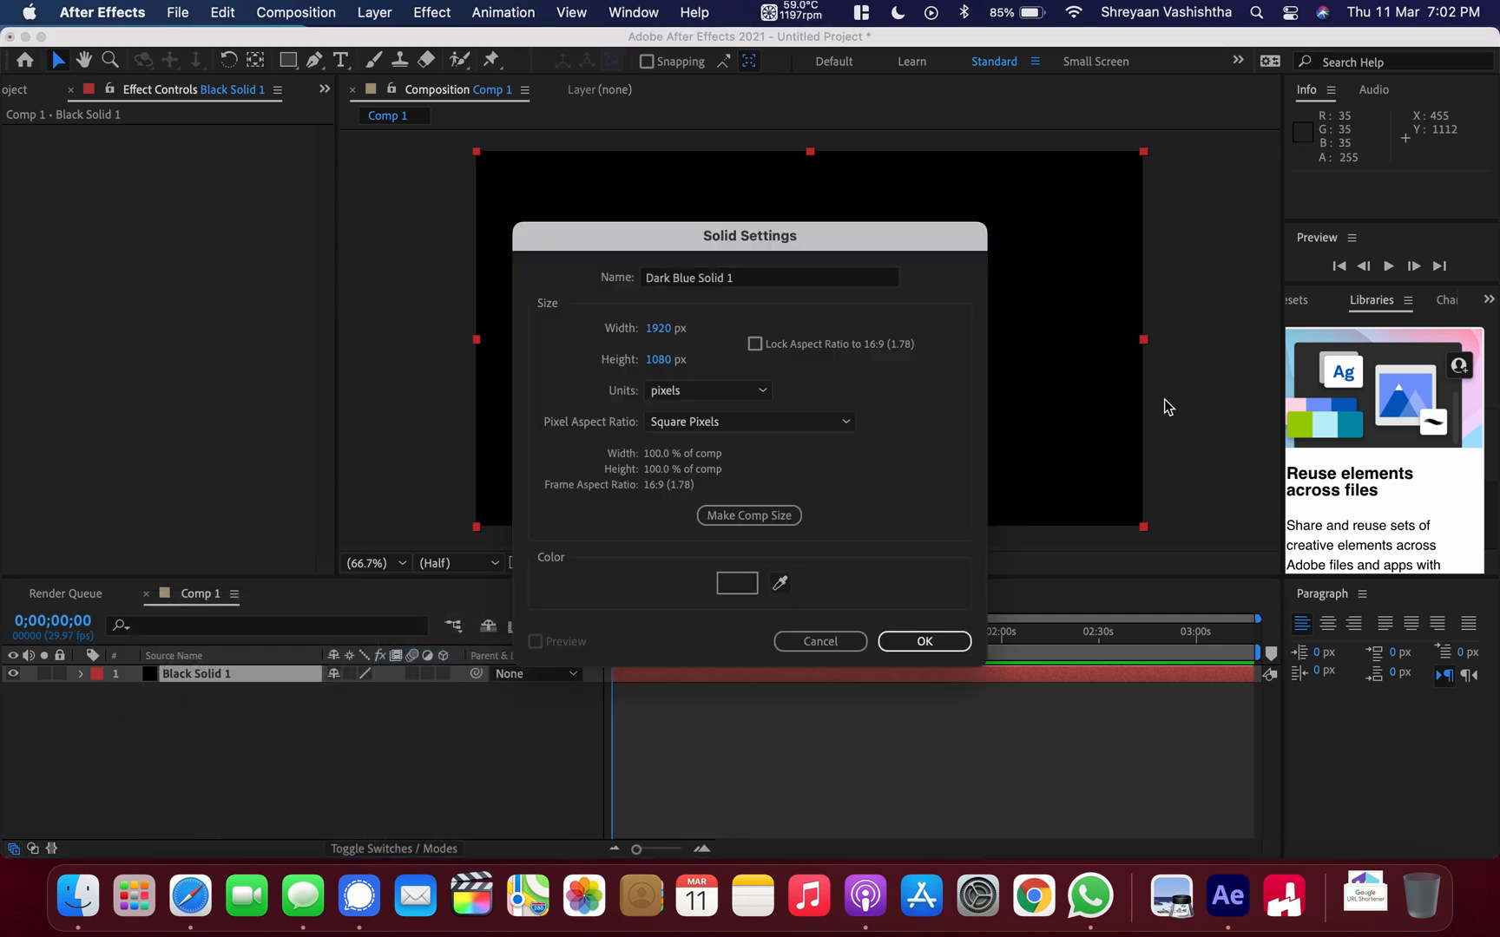
pyautogui.click(925, 639)
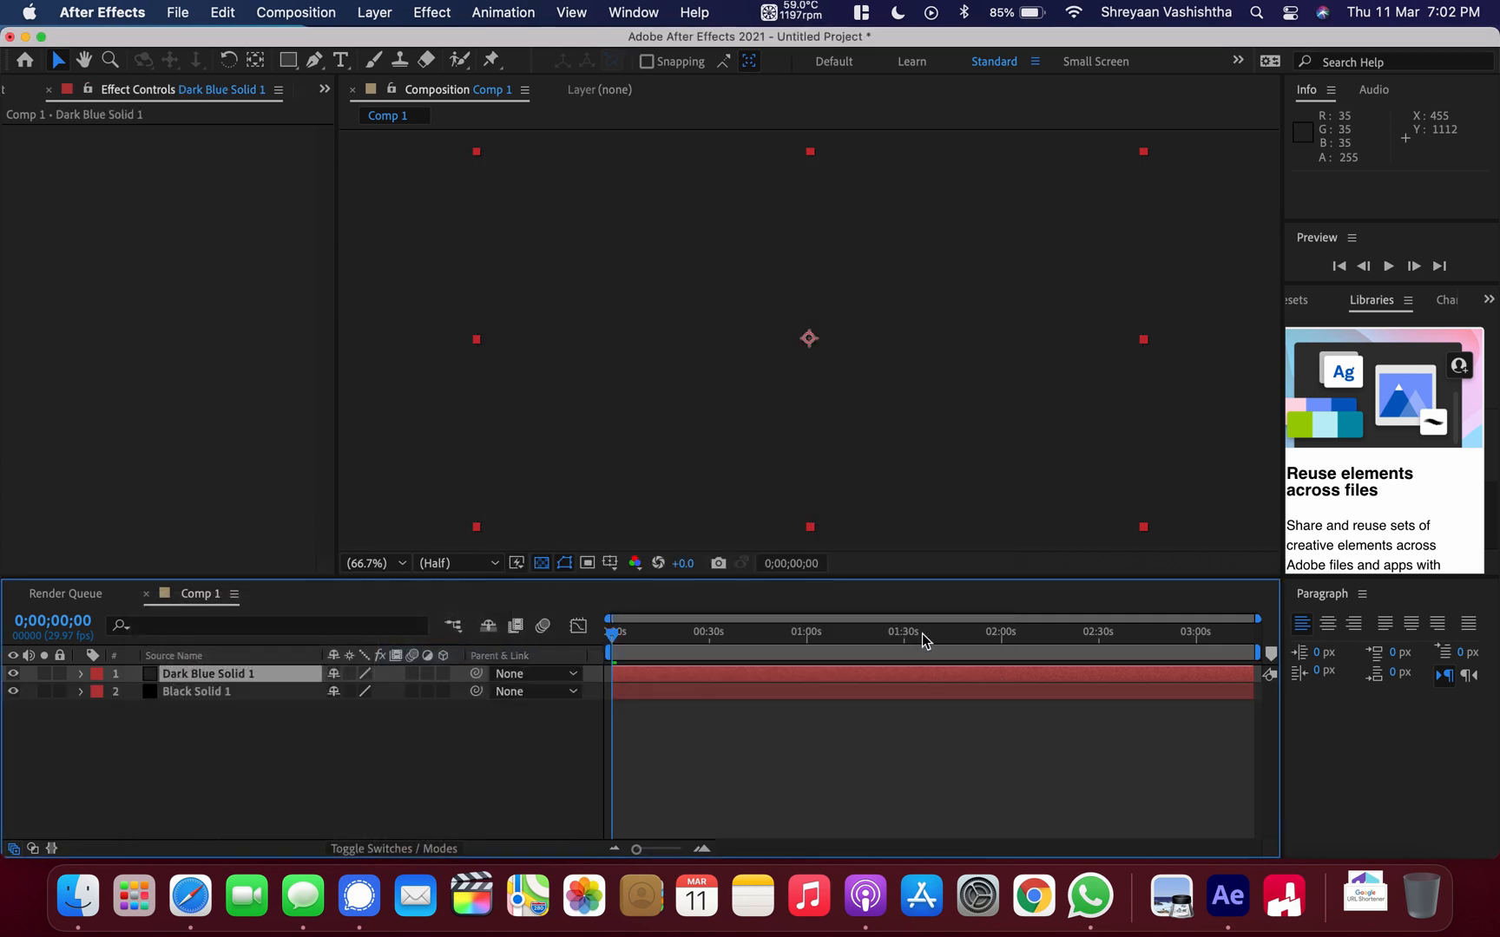
pyautogui.rightClick(258, 722)
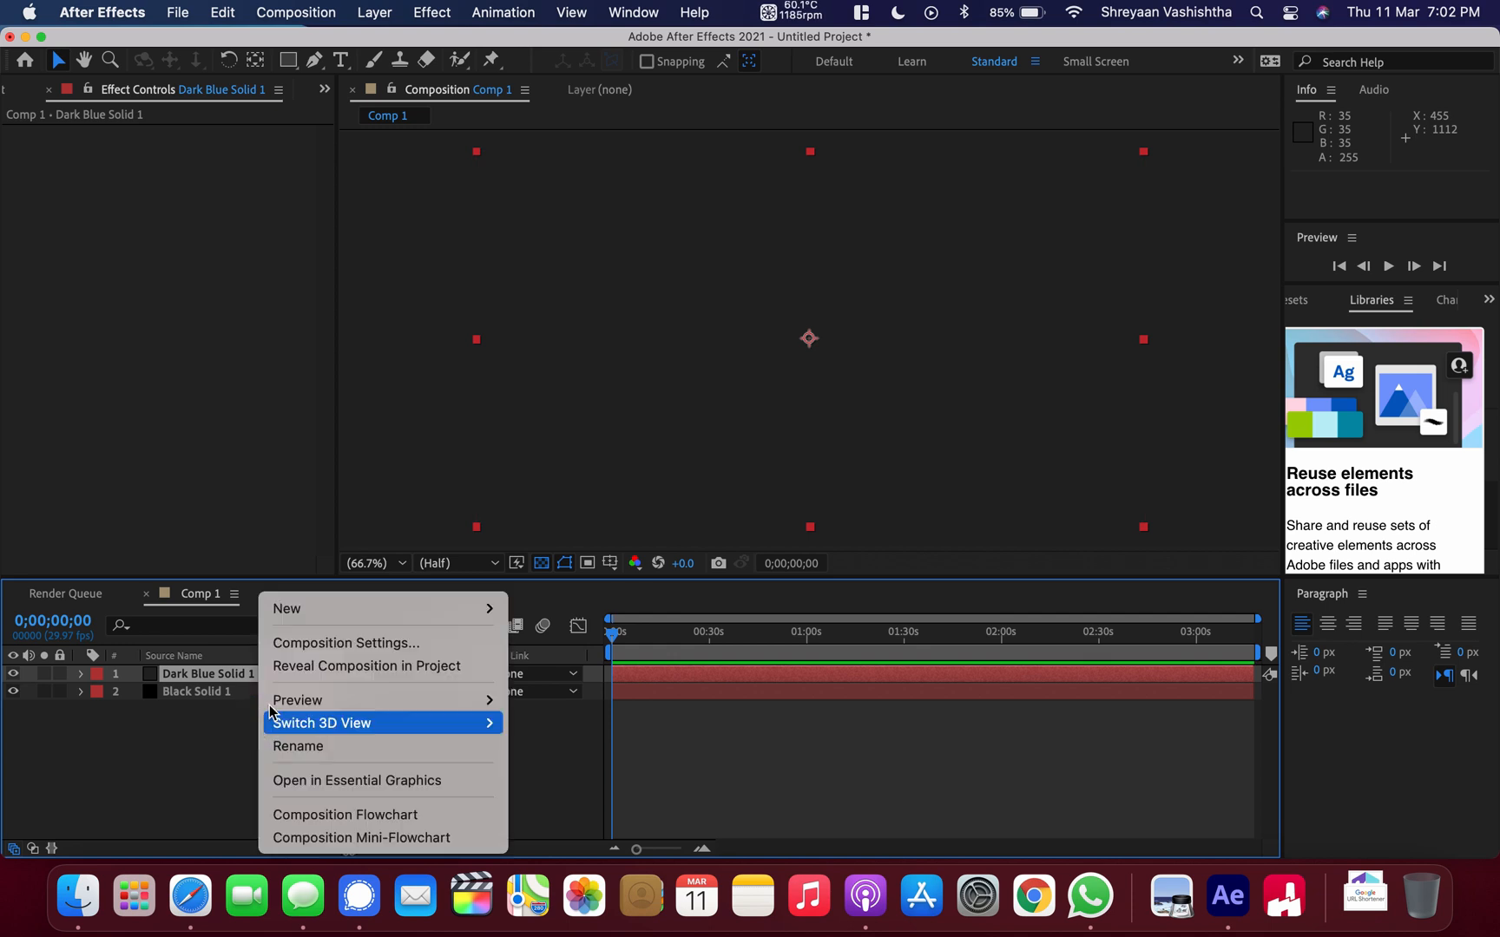
pyautogui.moveTo(310, 614)
pyautogui.click(125, 729)
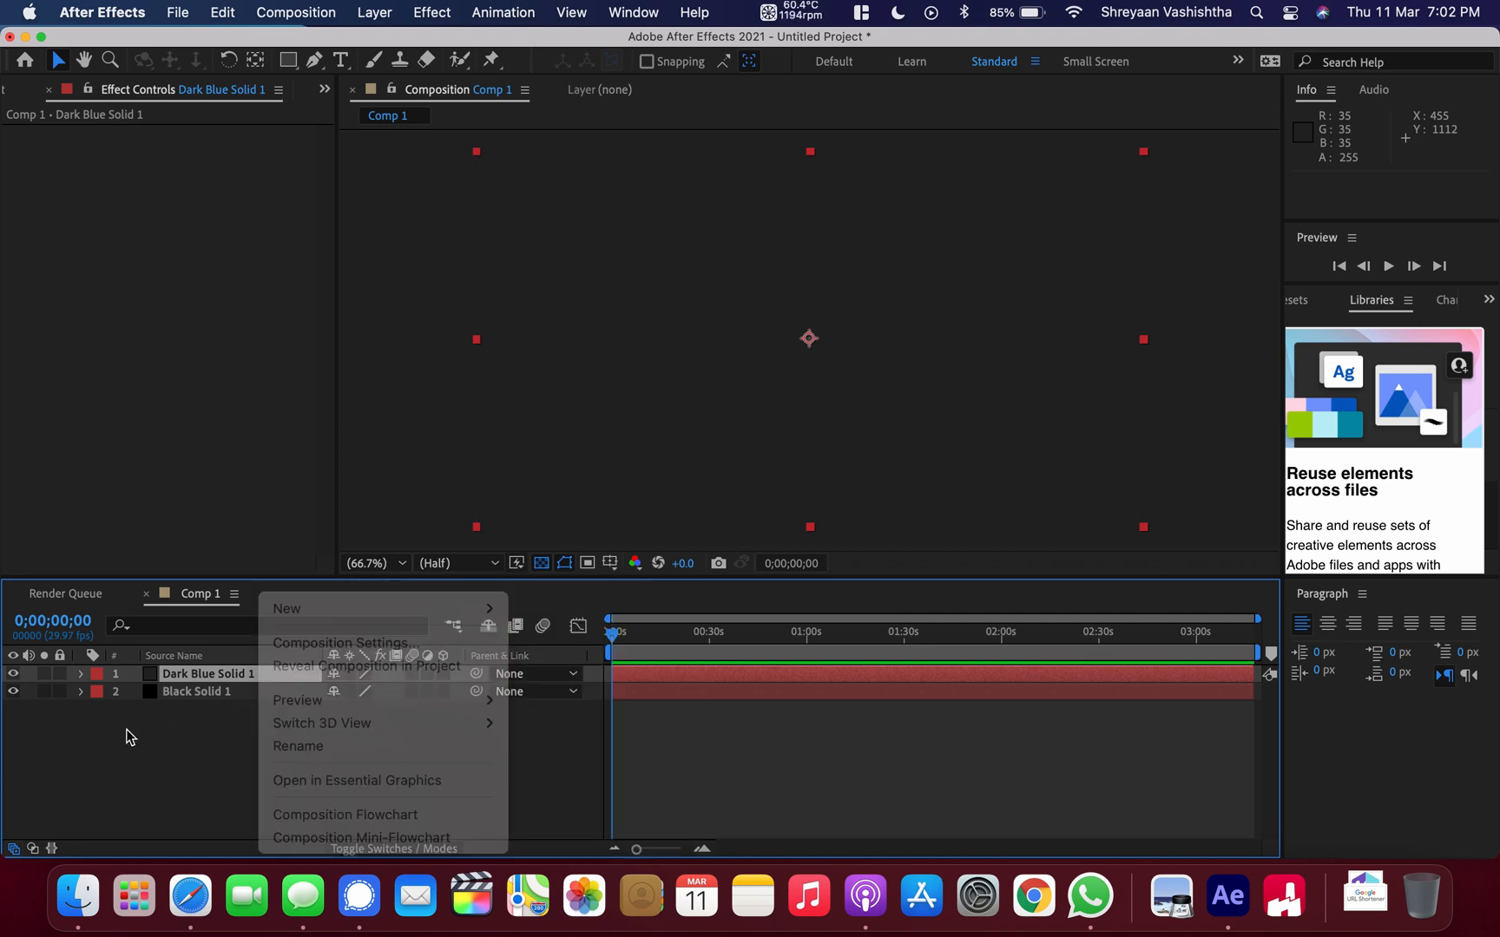
pyautogui.rightClick(187, 669)
pyautogui.moveTo(252, 612)
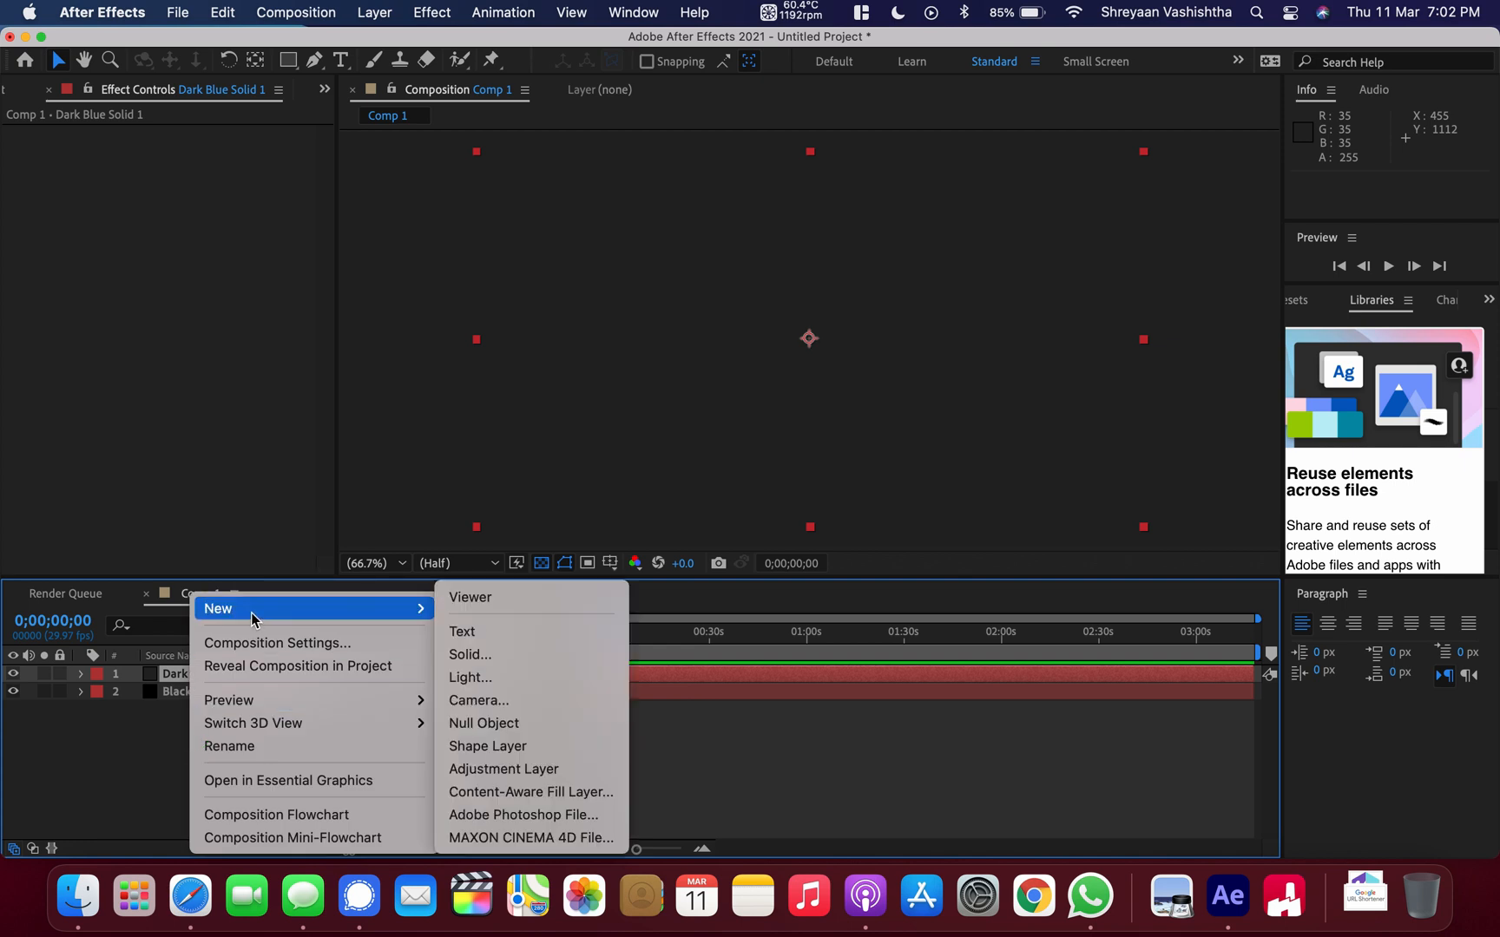
pyautogui.click(481, 656)
pyautogui.click(923, 638)
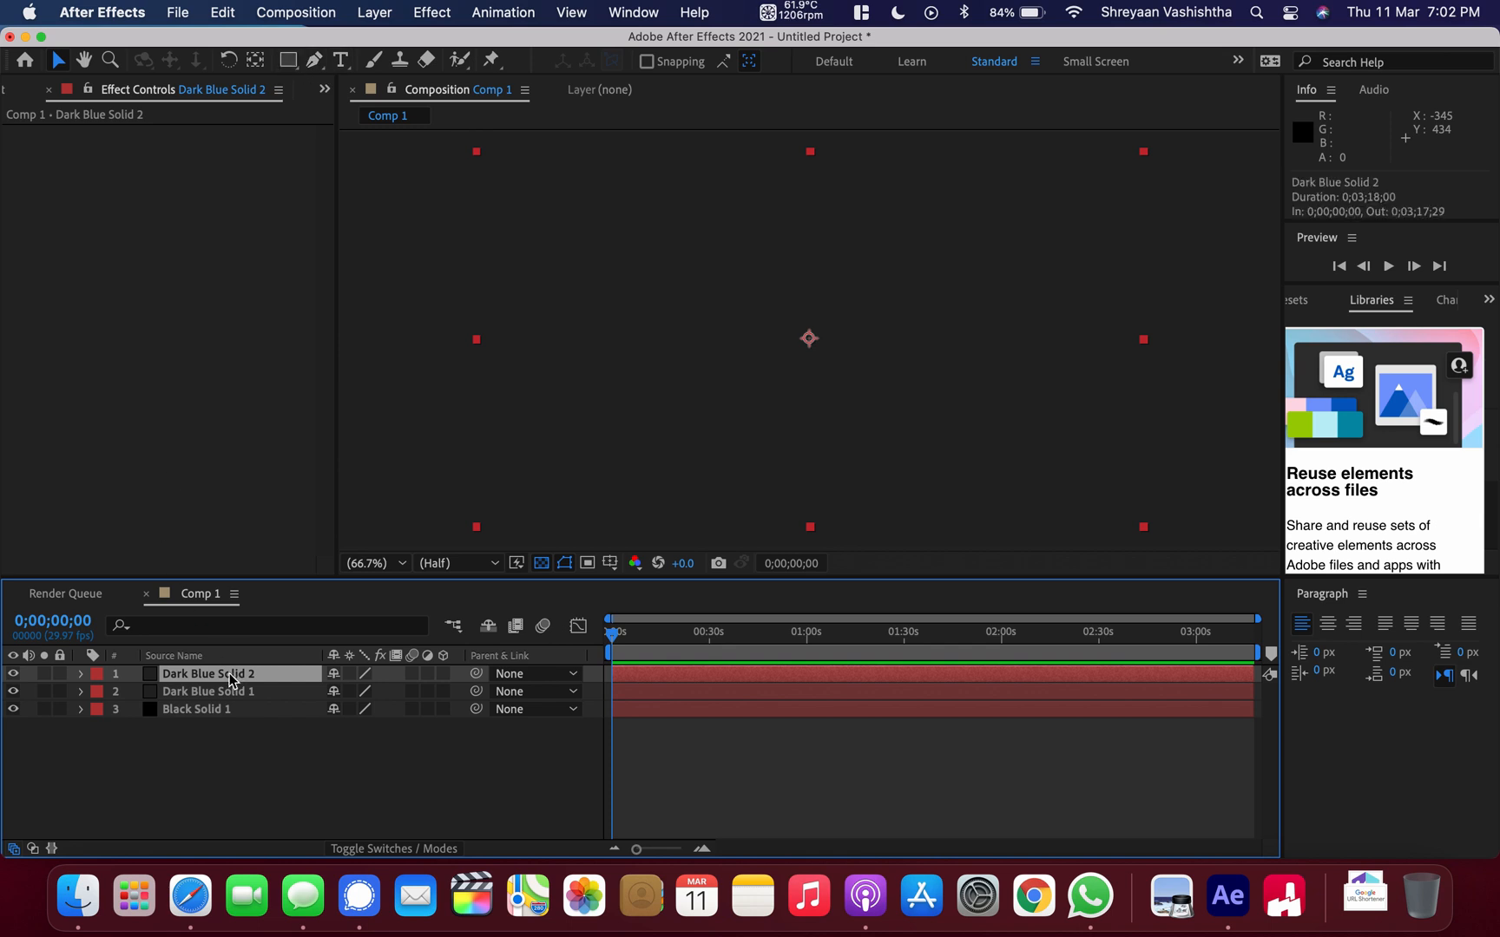
pyautogui.press('Delete')
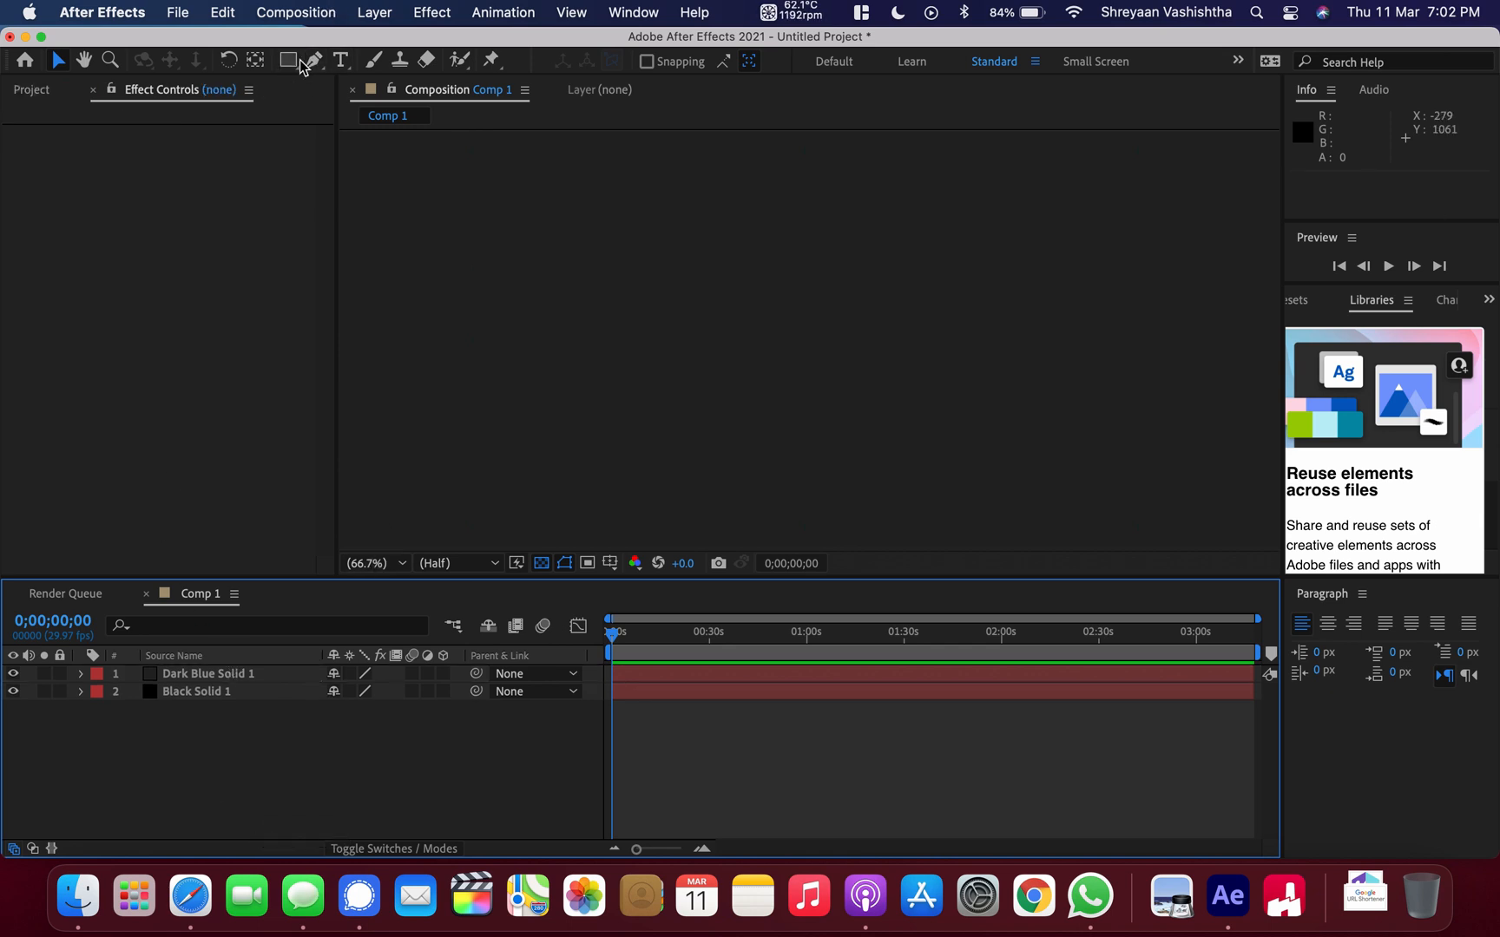
# Place the black solid above the dark grey solid and draw an ellipse shape, a circle about 641 px wide, near the composition's centre.
pyautogui.moveTo(304, 61); pyautogui.dragTo(346, 106)
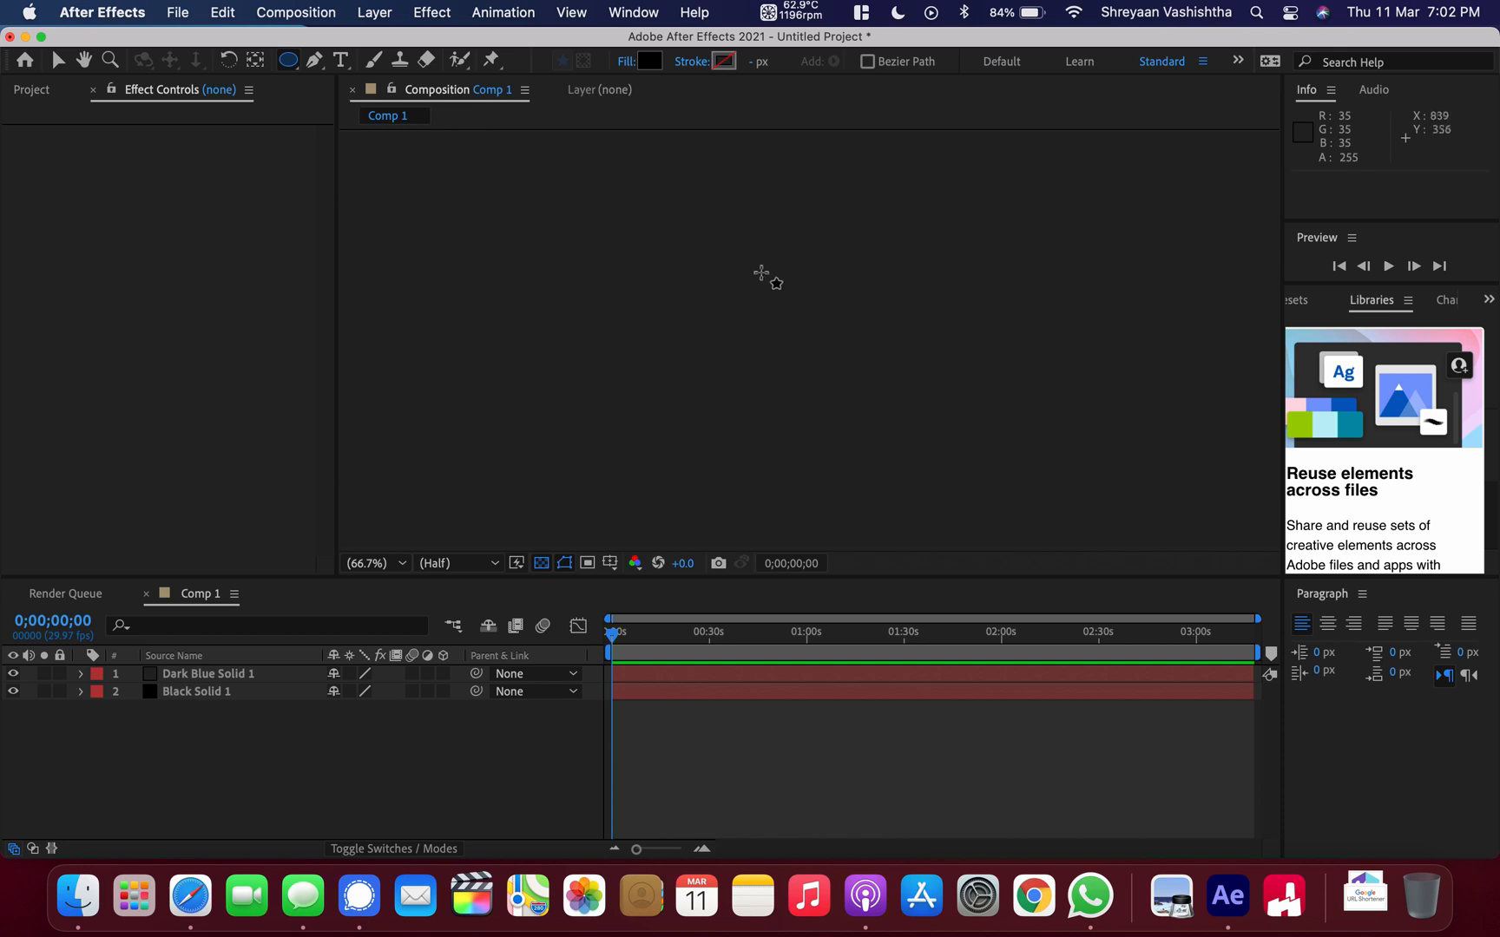
pyautogui.moveTo(199, 693); pyautogui.dragTo(193, 672)
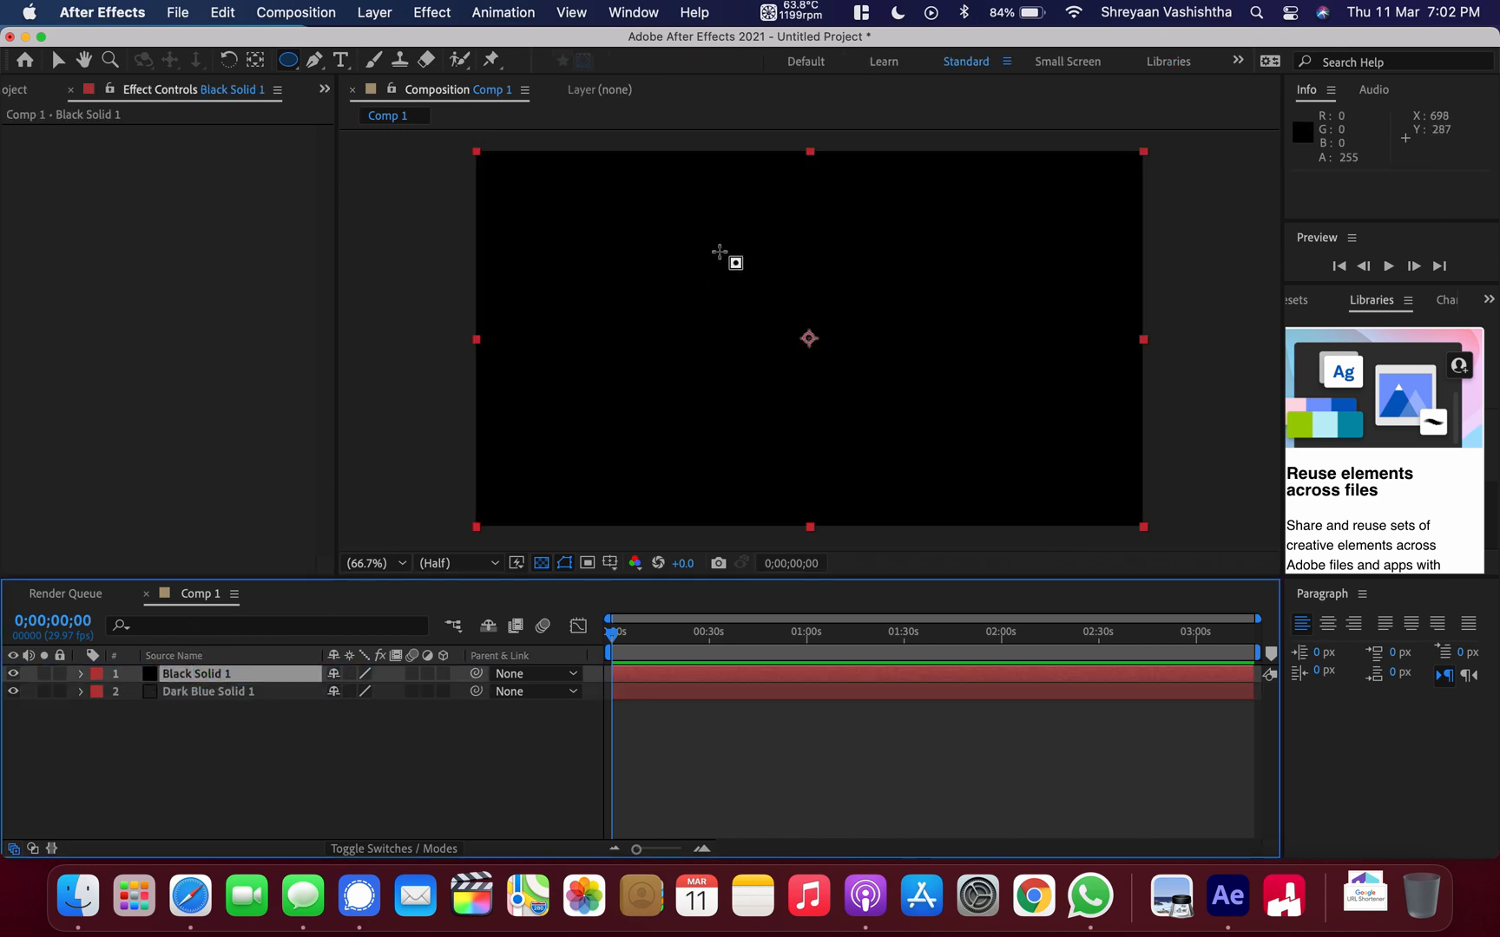
pyautogui.click(241, 716)
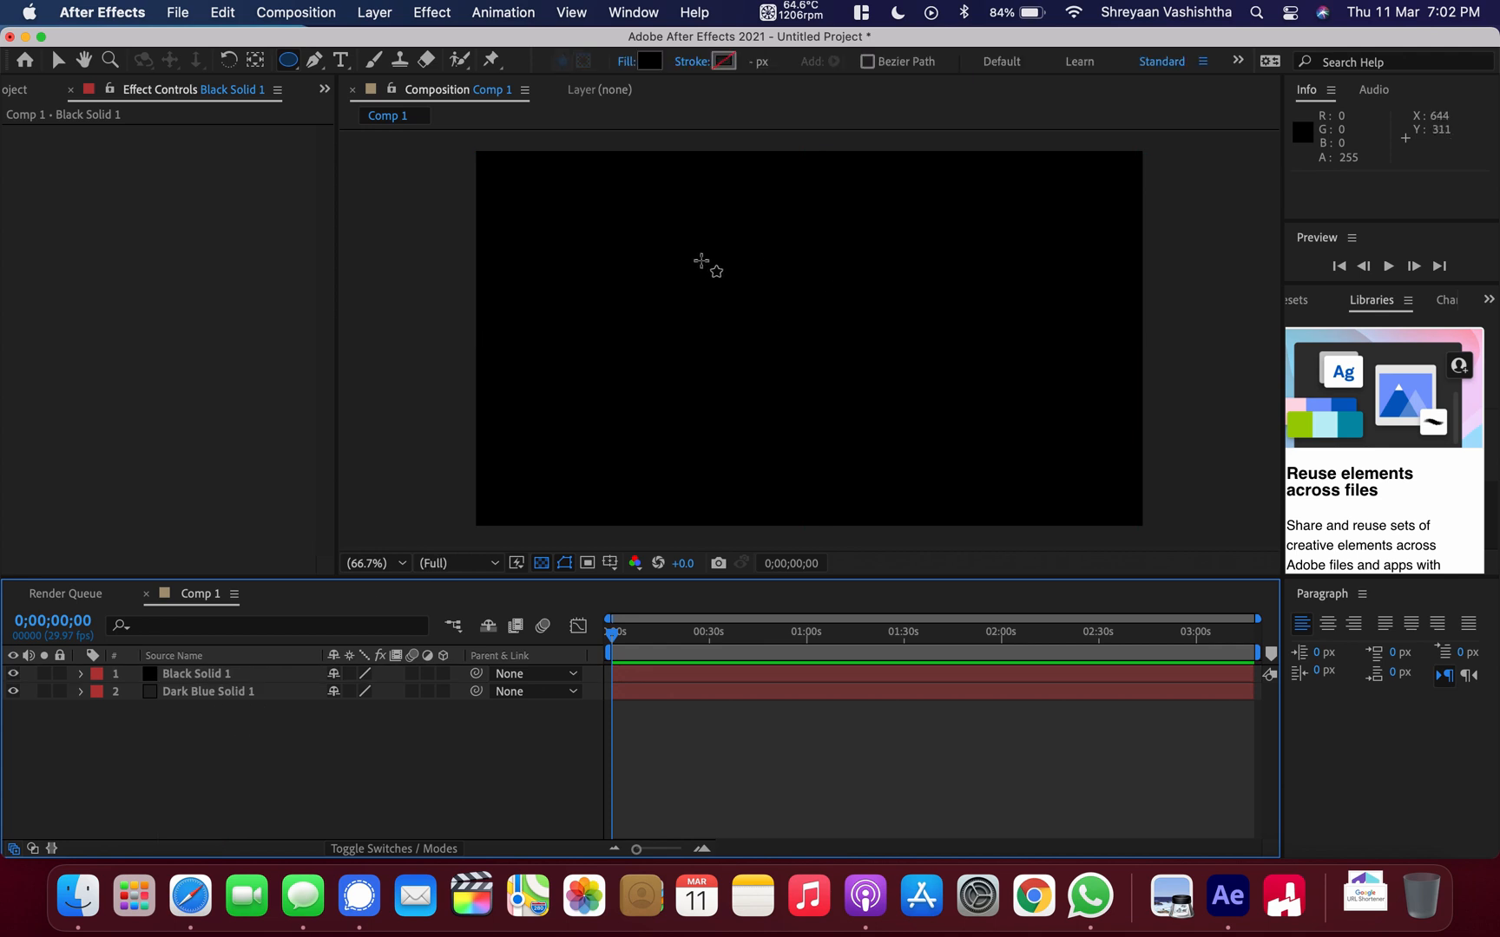
pyautogui.moveTo(713, 257); pyautogui.dragTo(939, 373)
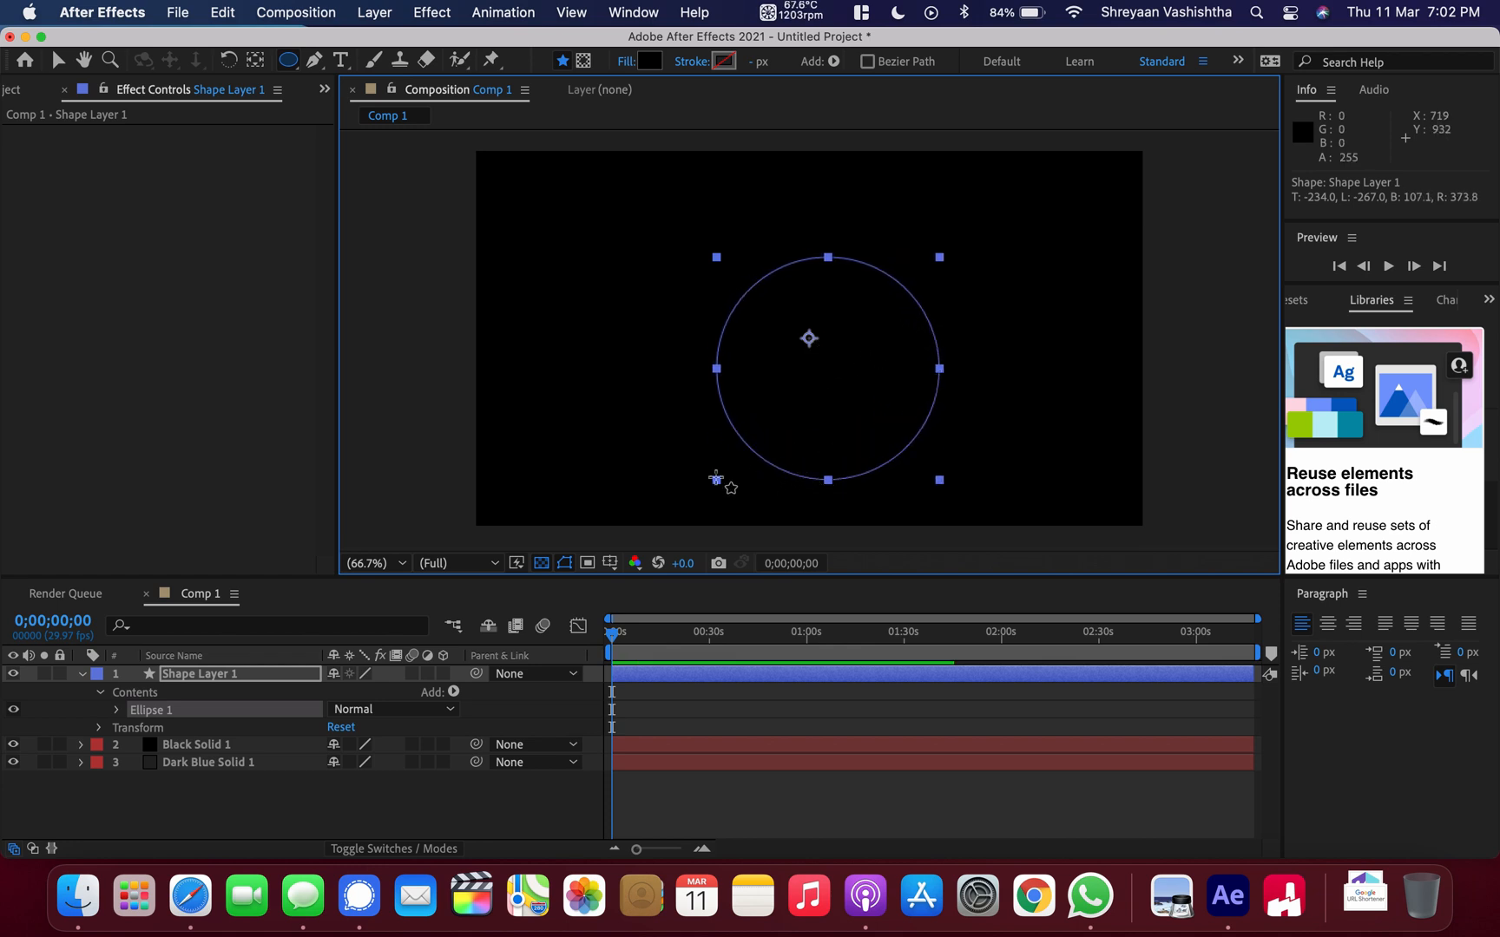
# Show the grid overlay and move the circle to the centre of the composition.
pyautogui.click(58, 59)
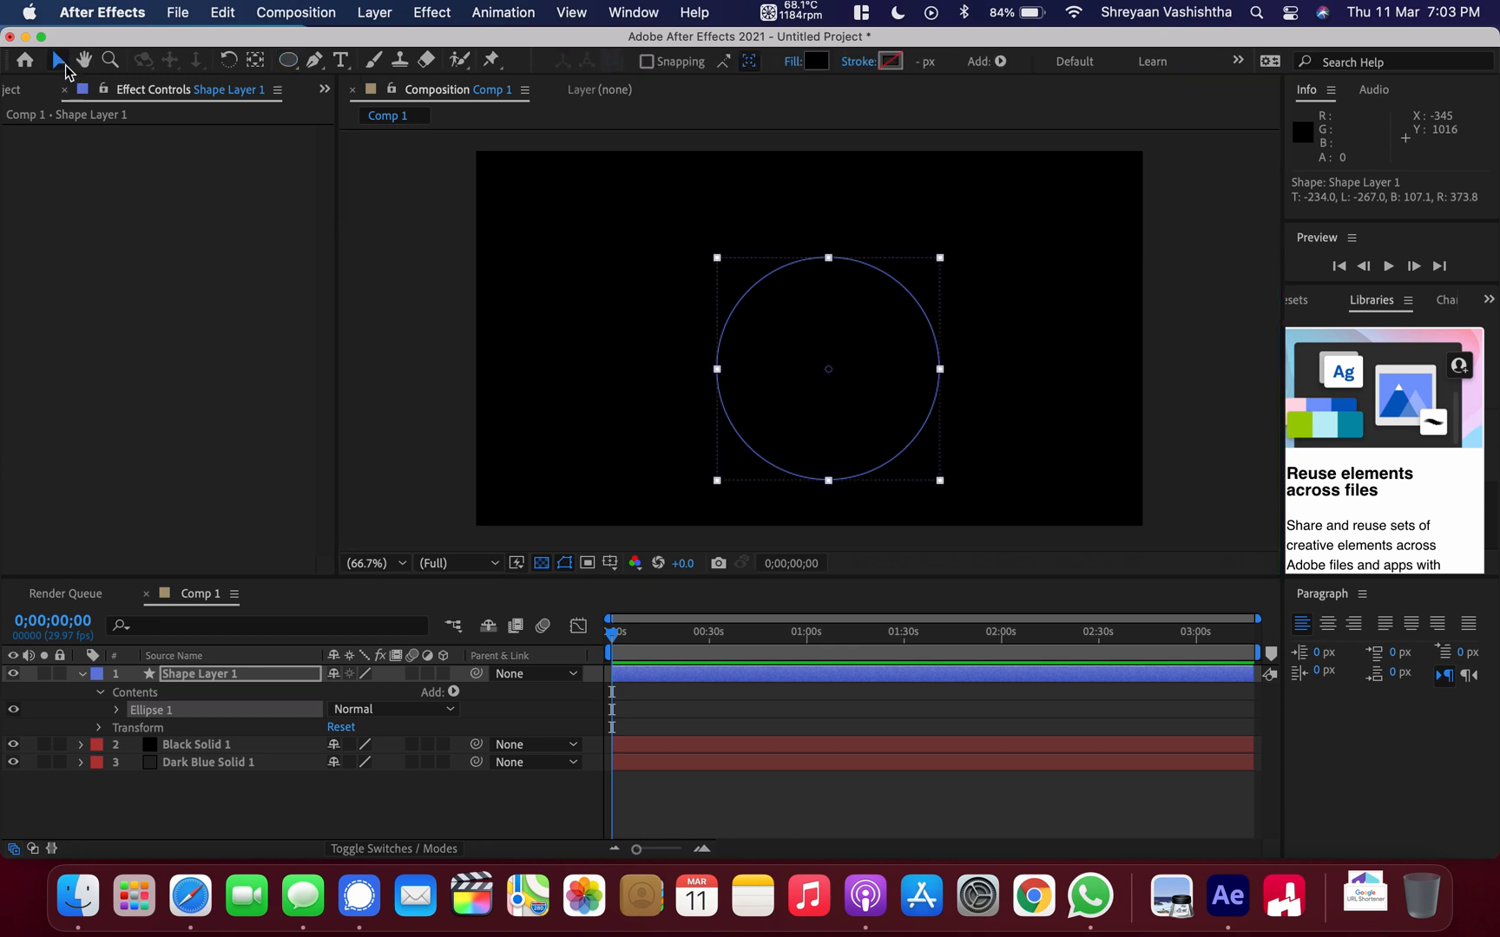
pyautogui.click(899, 401)
pyautogui.moveTo(899, 402); pyautogui.dragTo(887, 375)
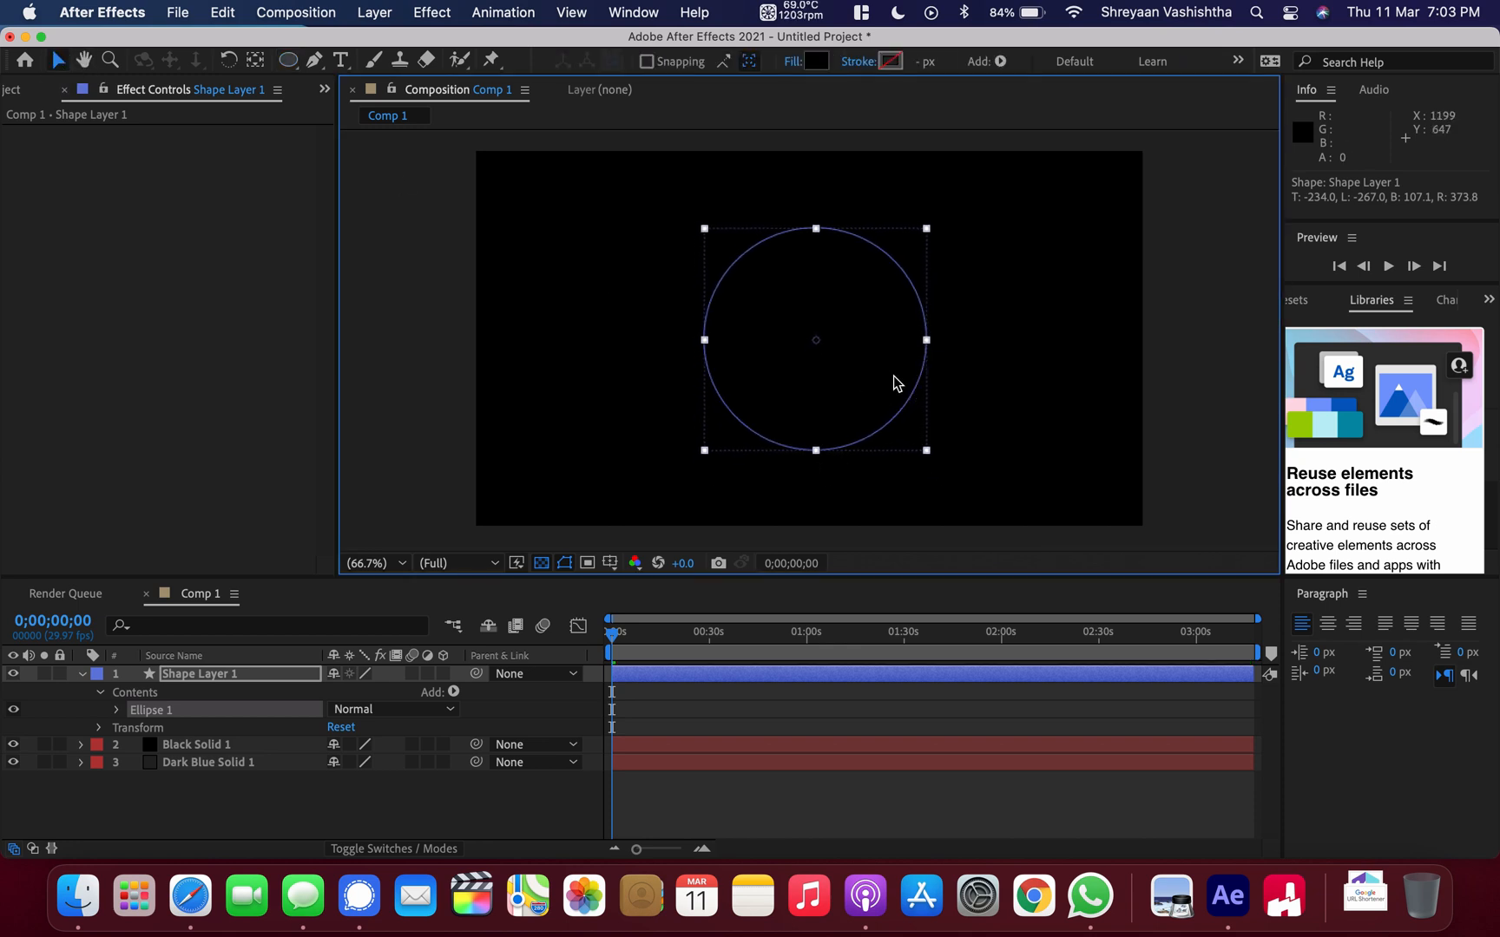
pyautogui.click(609, 562)
pyautogui.click(678, 652)
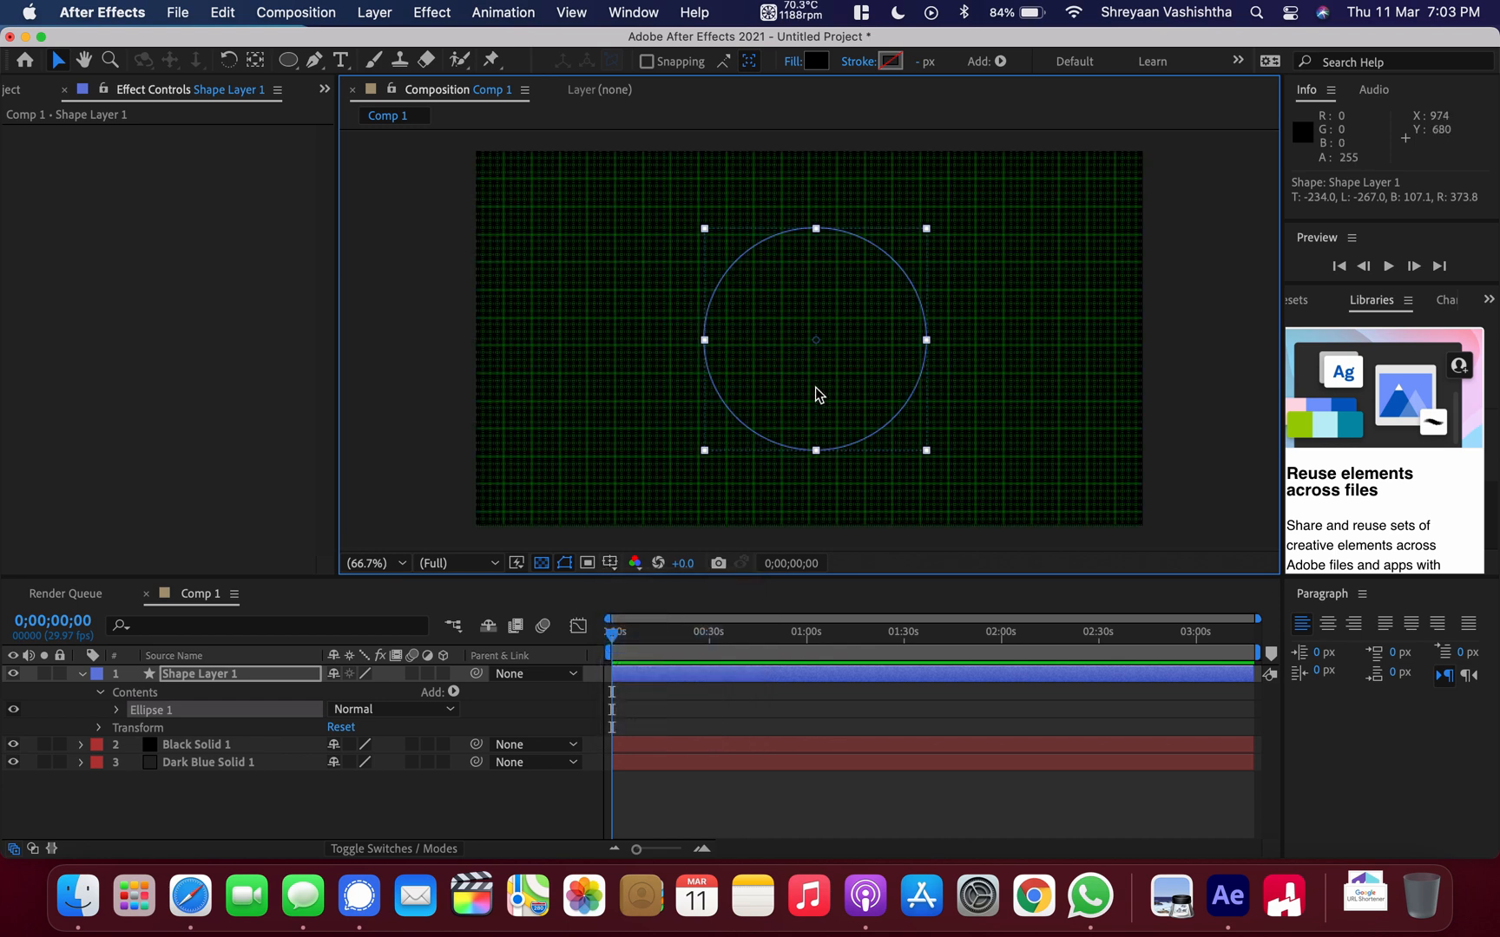
pyautogui.moveTo(820, 380); pyautogui.dragTo(823, 389)
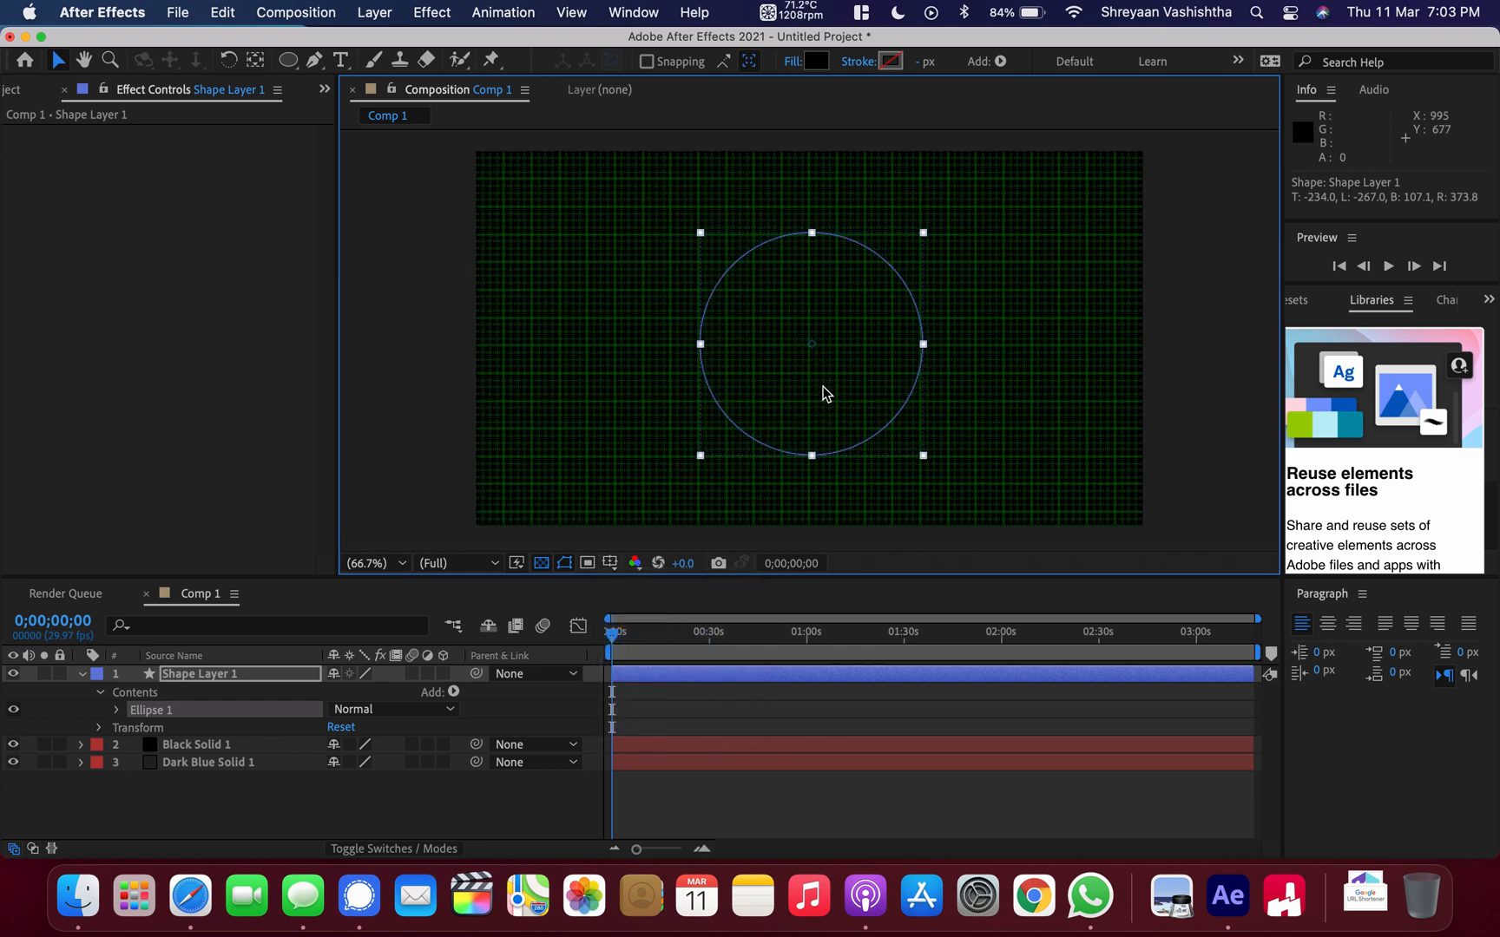
# Hide the grid overlay in the composition view.
pyautogui.click(609, 562)
pyautogui.click(638, 664)
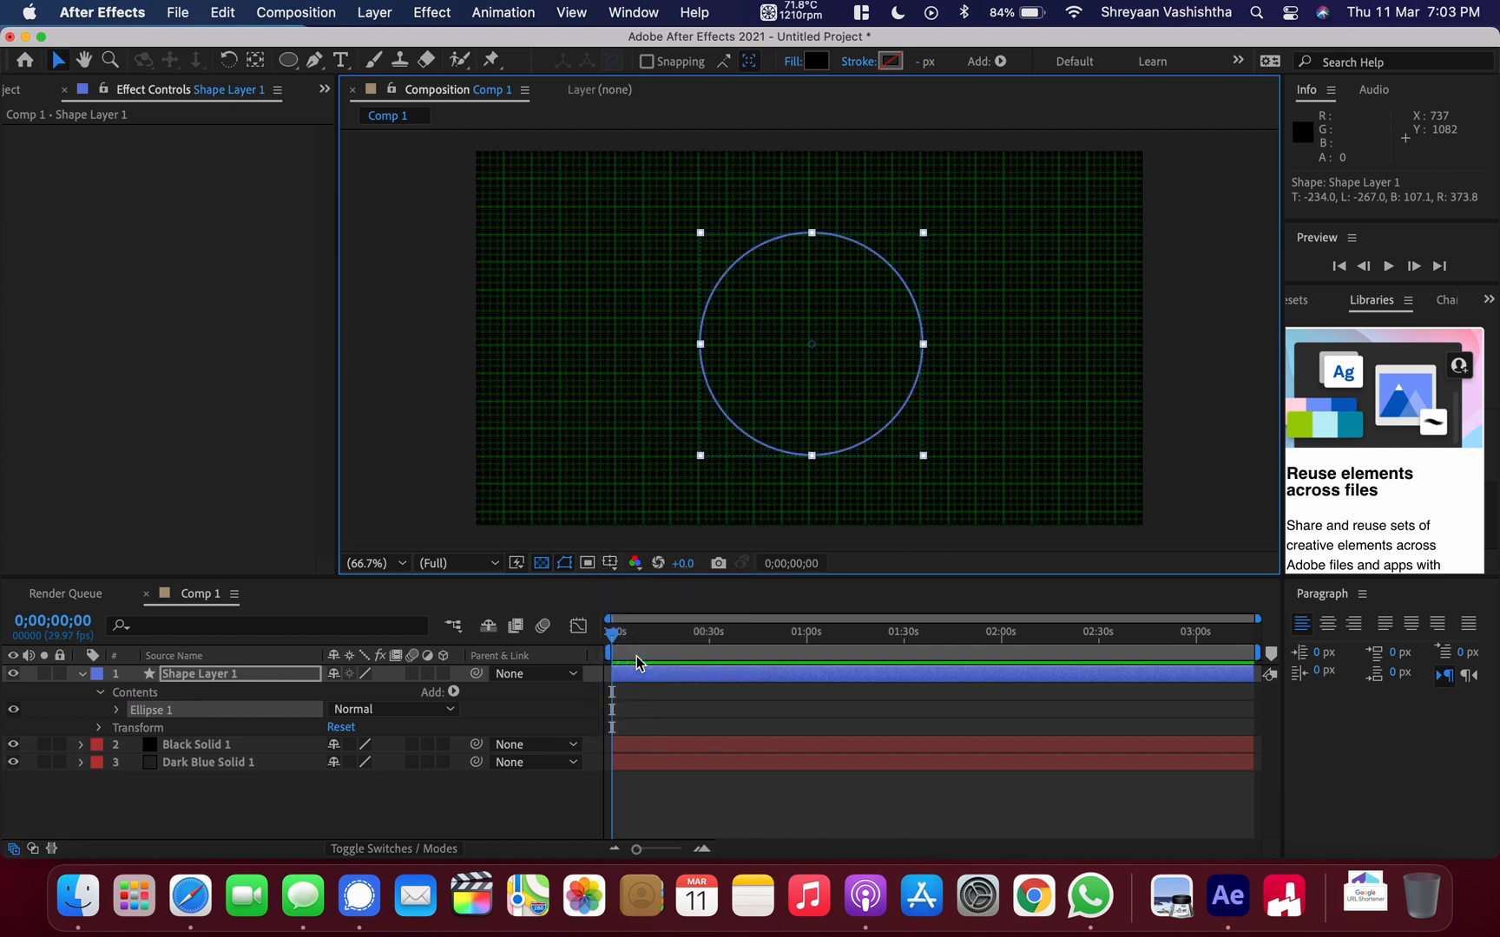
pyautogui.click(610, 563)
pyautogui.click(638, 642)
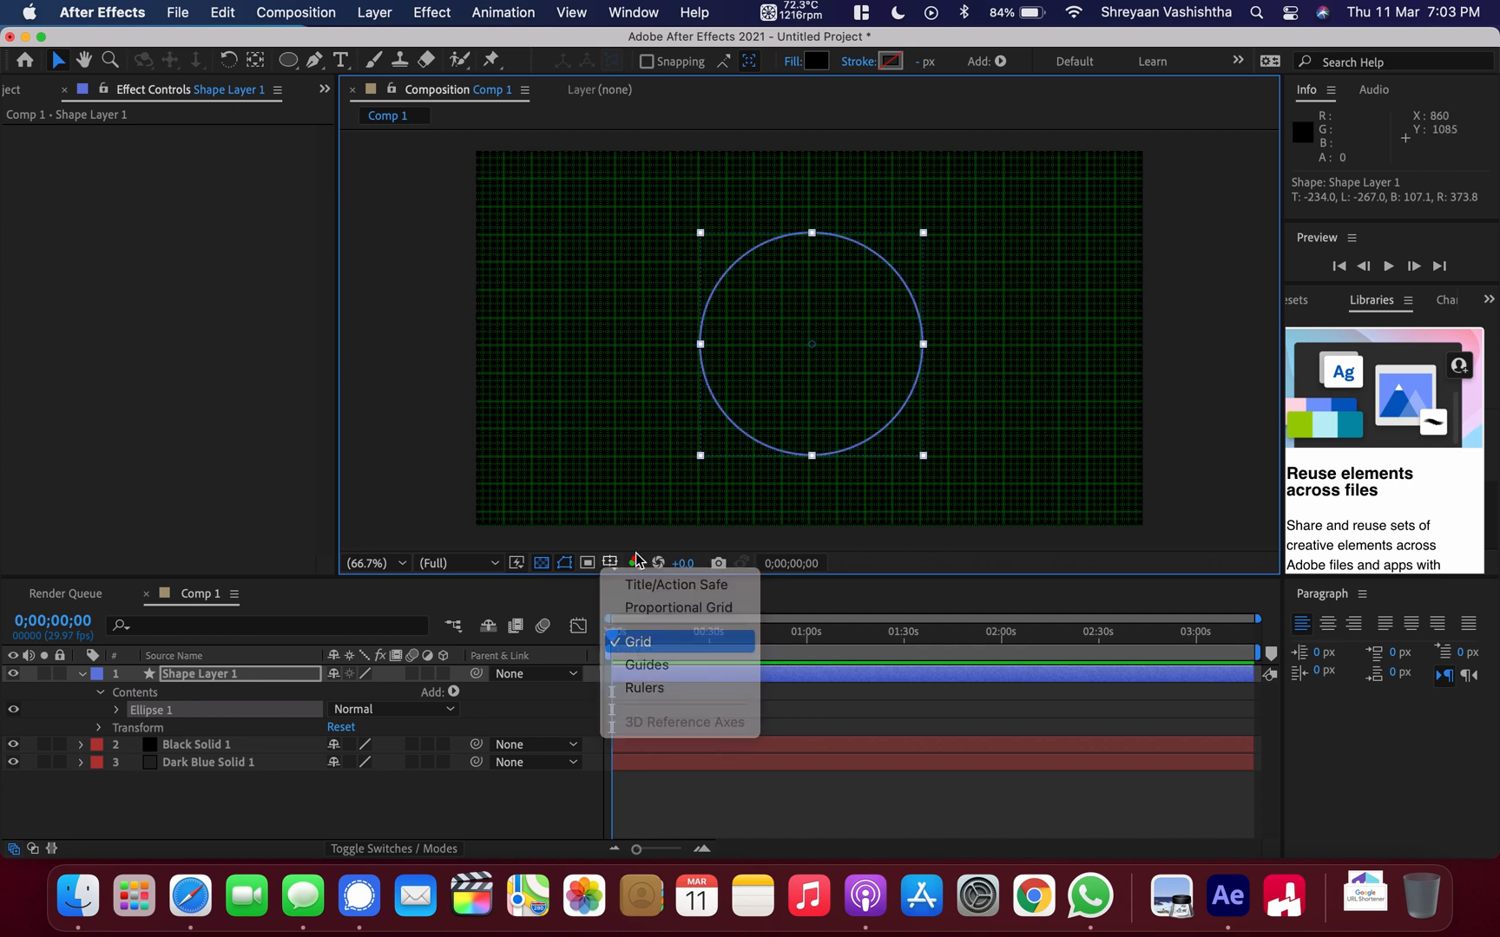
pyautogui.click(609, 562)
pyautogui.click(638, 664)
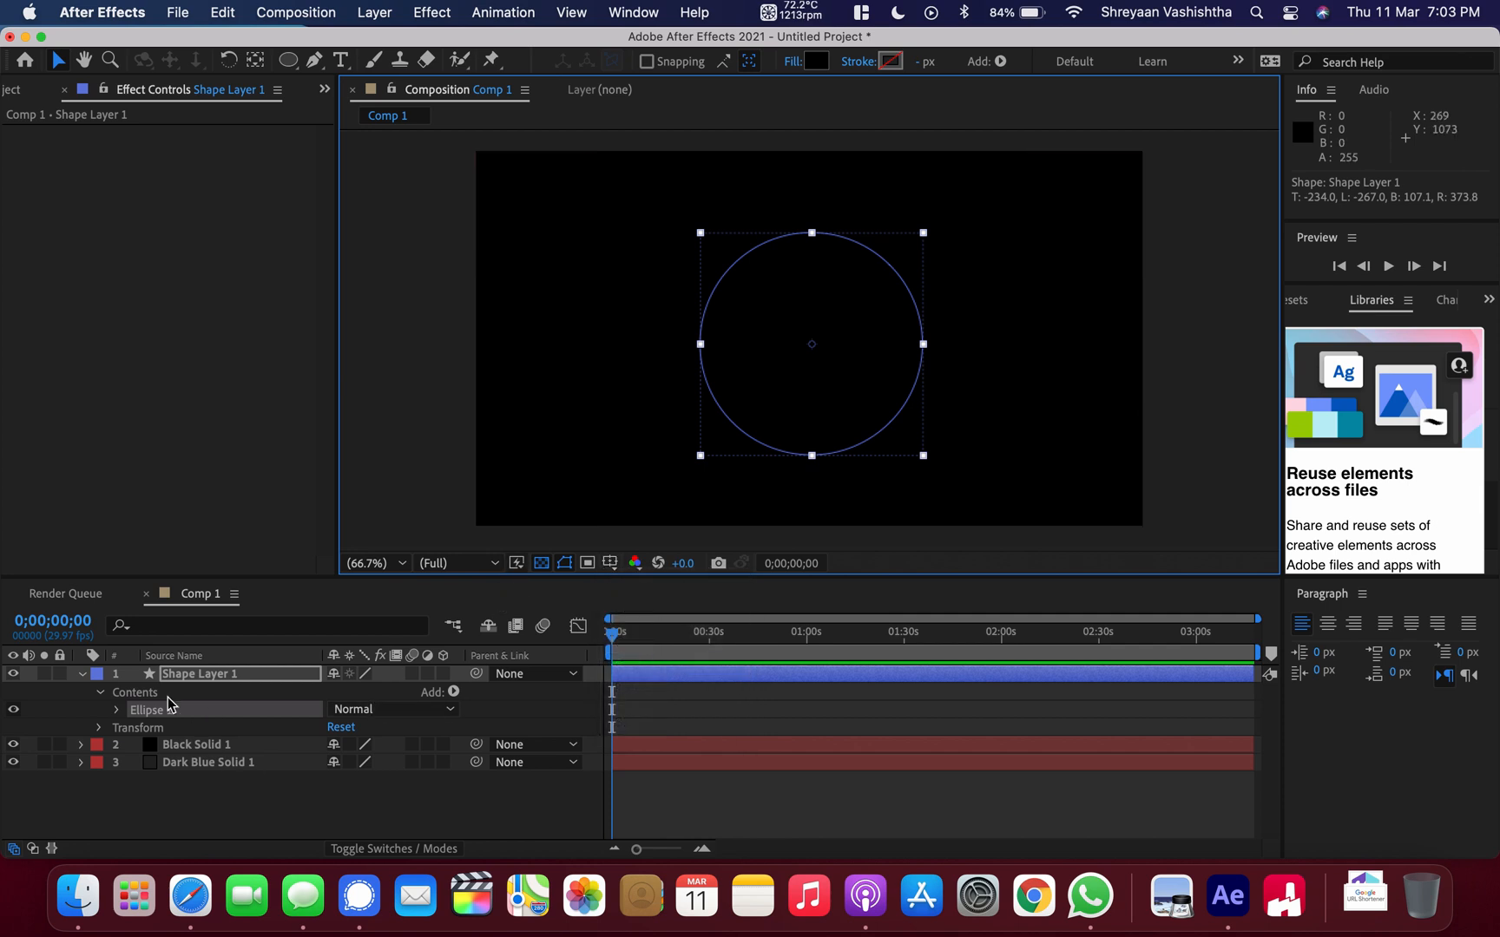
# Convert the circle's Ellipse Path 1 in the shape layer to a Bezier path.
pyautogui.click(118, 712)
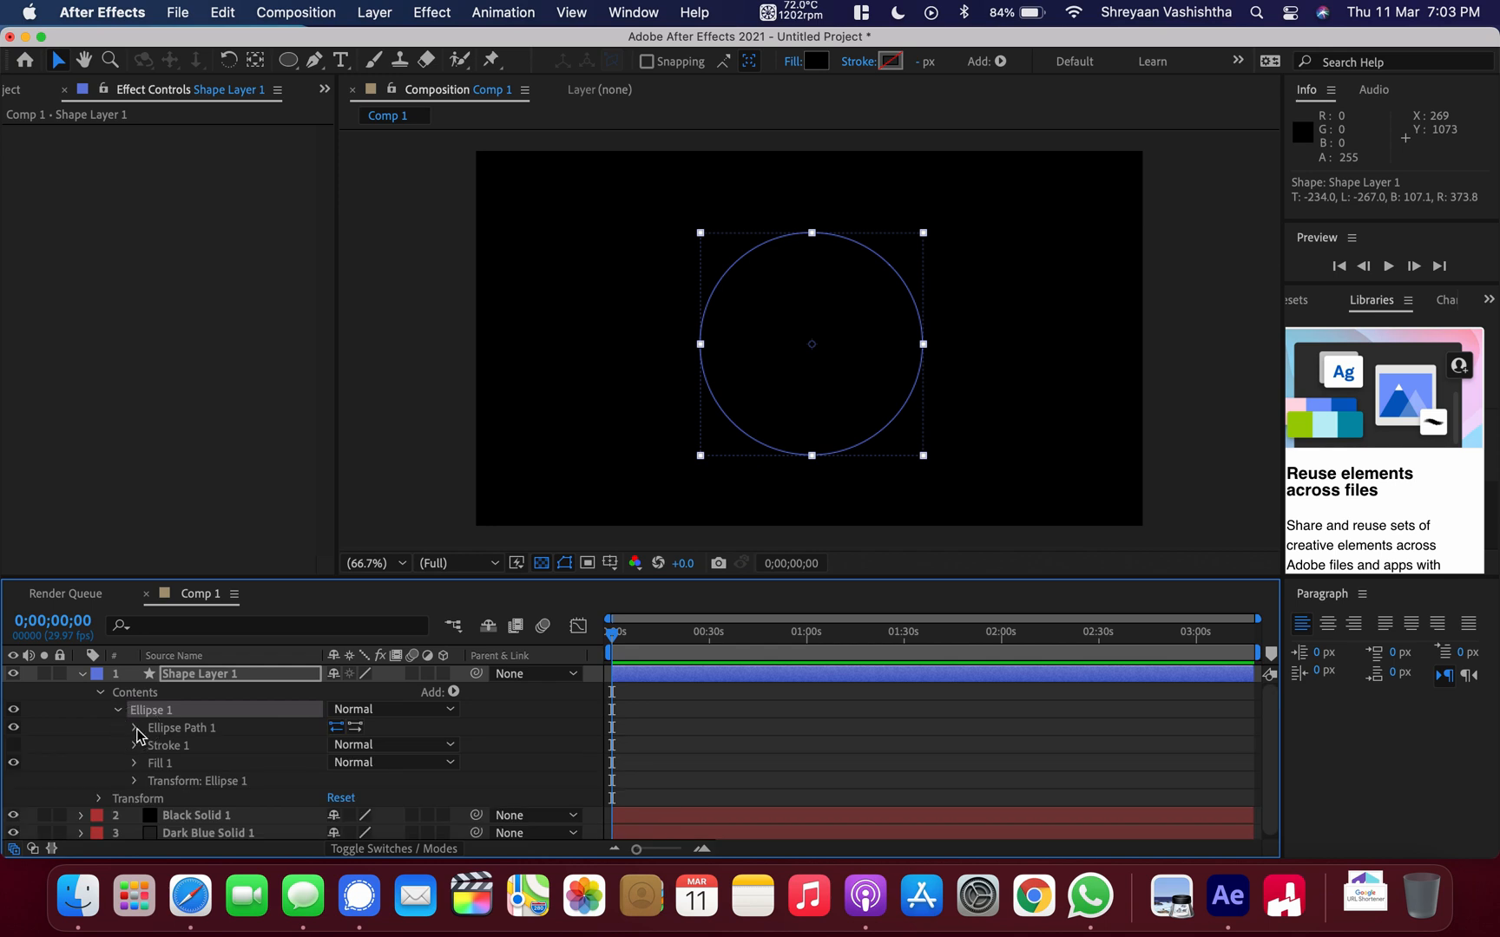
pyautogui.click(136, 728)
pyautogui.rightClick(170, 727)
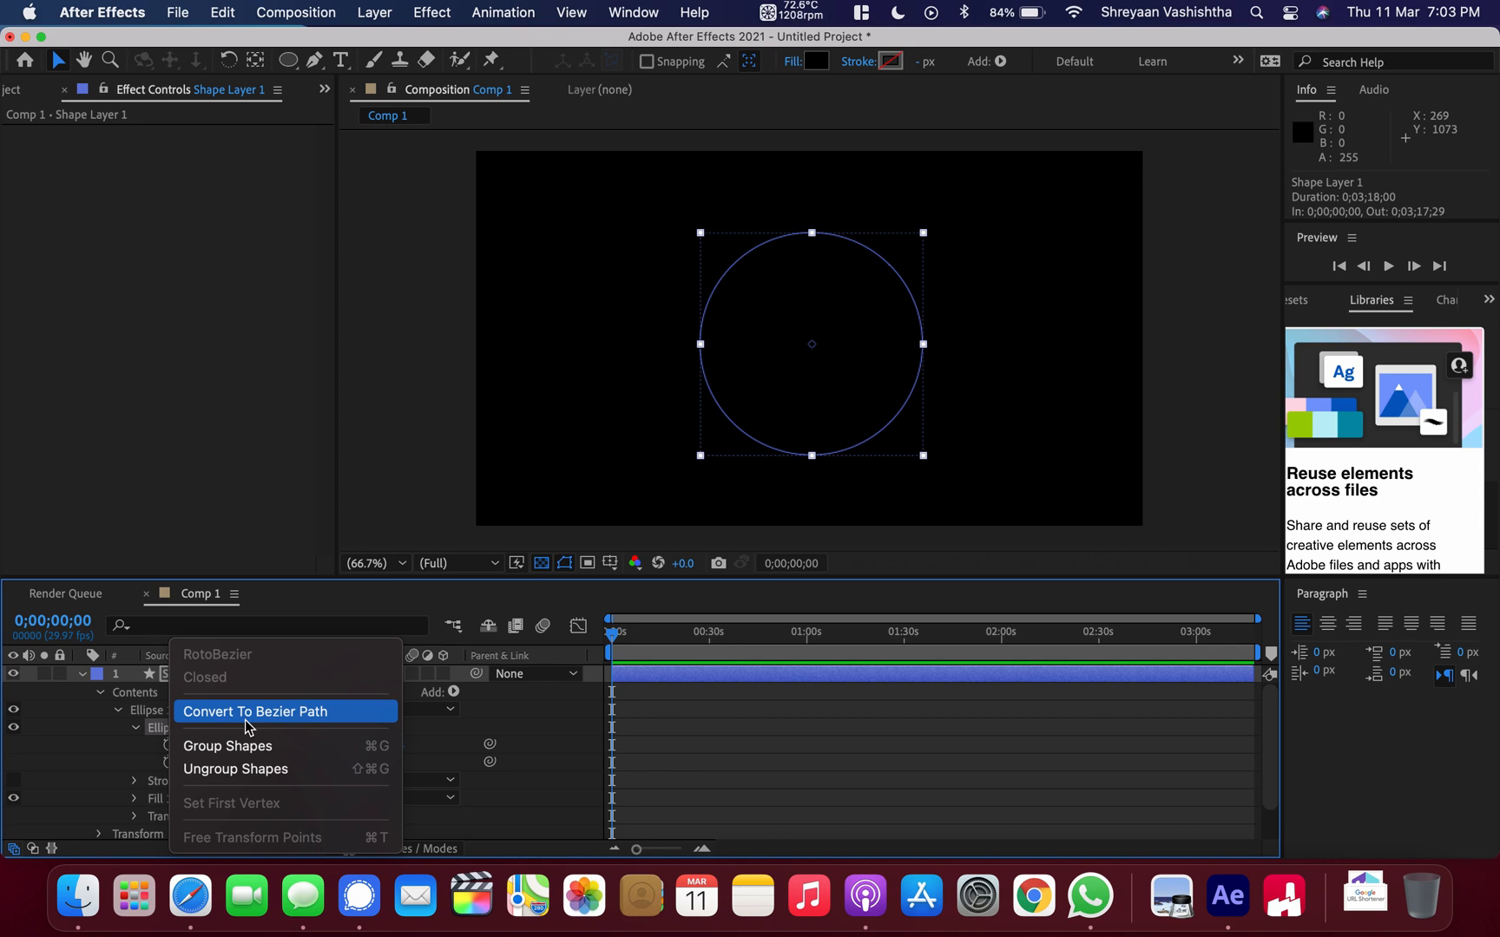
pyautogui.click(245, 719)
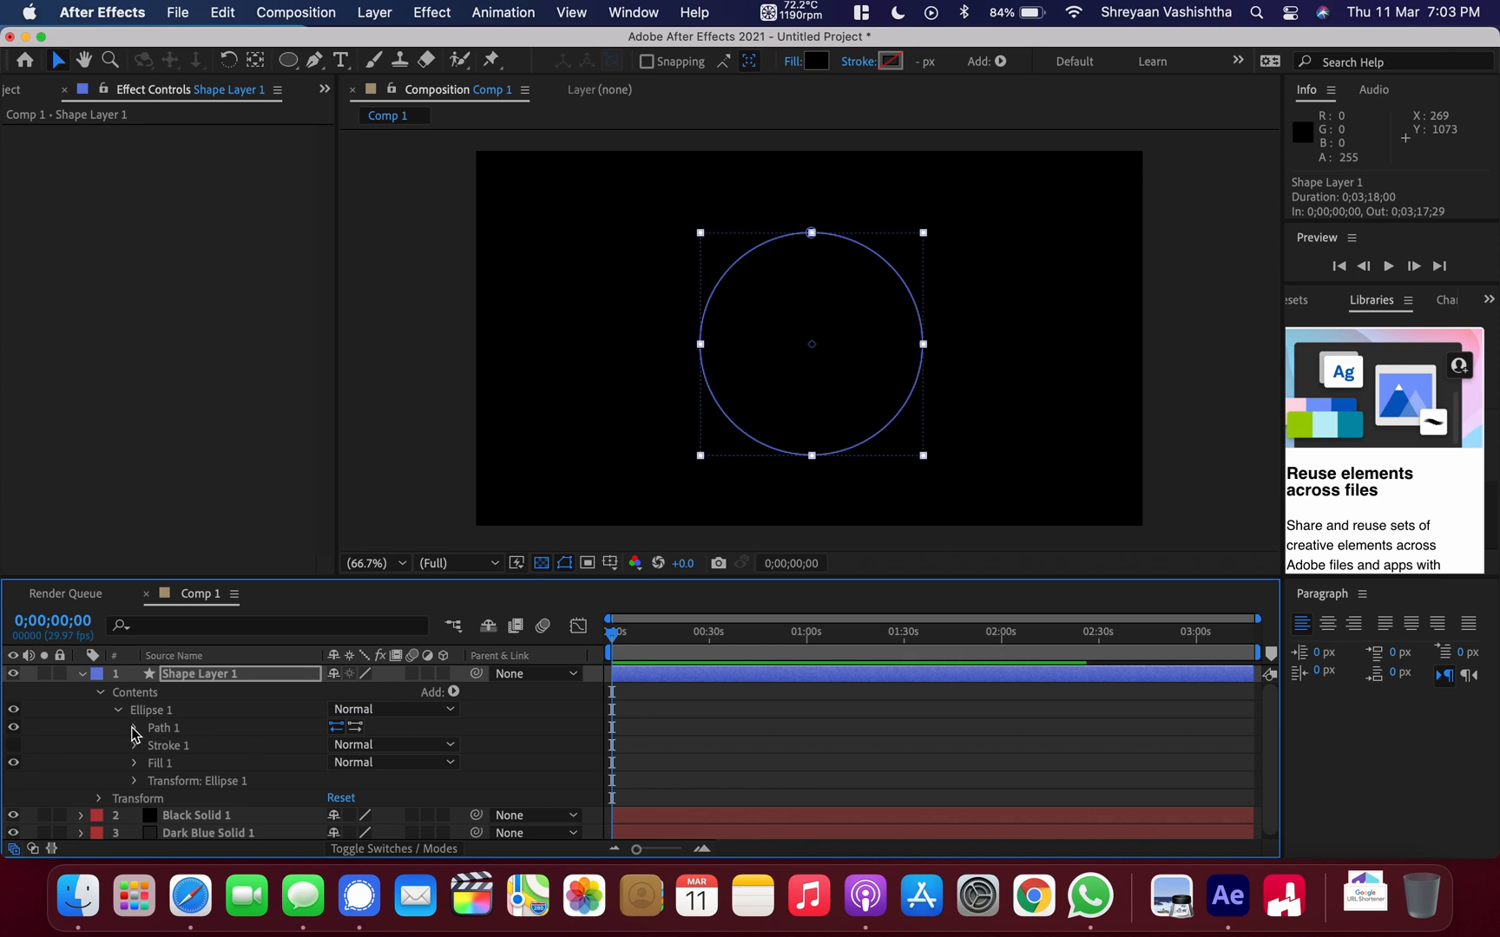
# Copy the circle's Path property from Path 1 and collapse the shape layer.
pyautogui.click(135, 728)
pyautogui.click(215, 744)
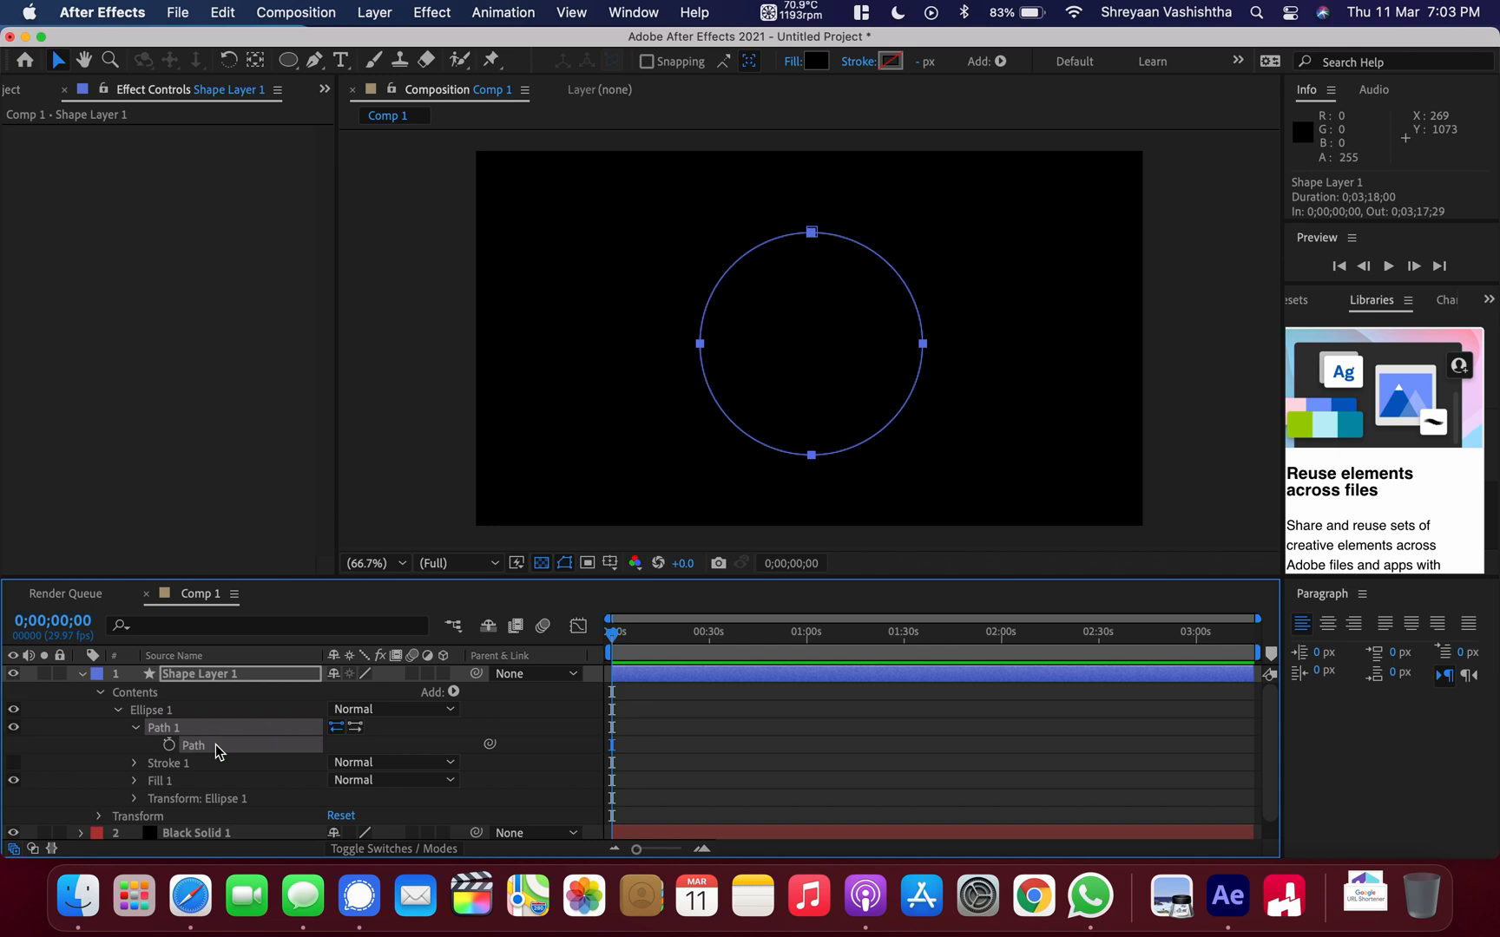
pyautogui.click(83, 675)
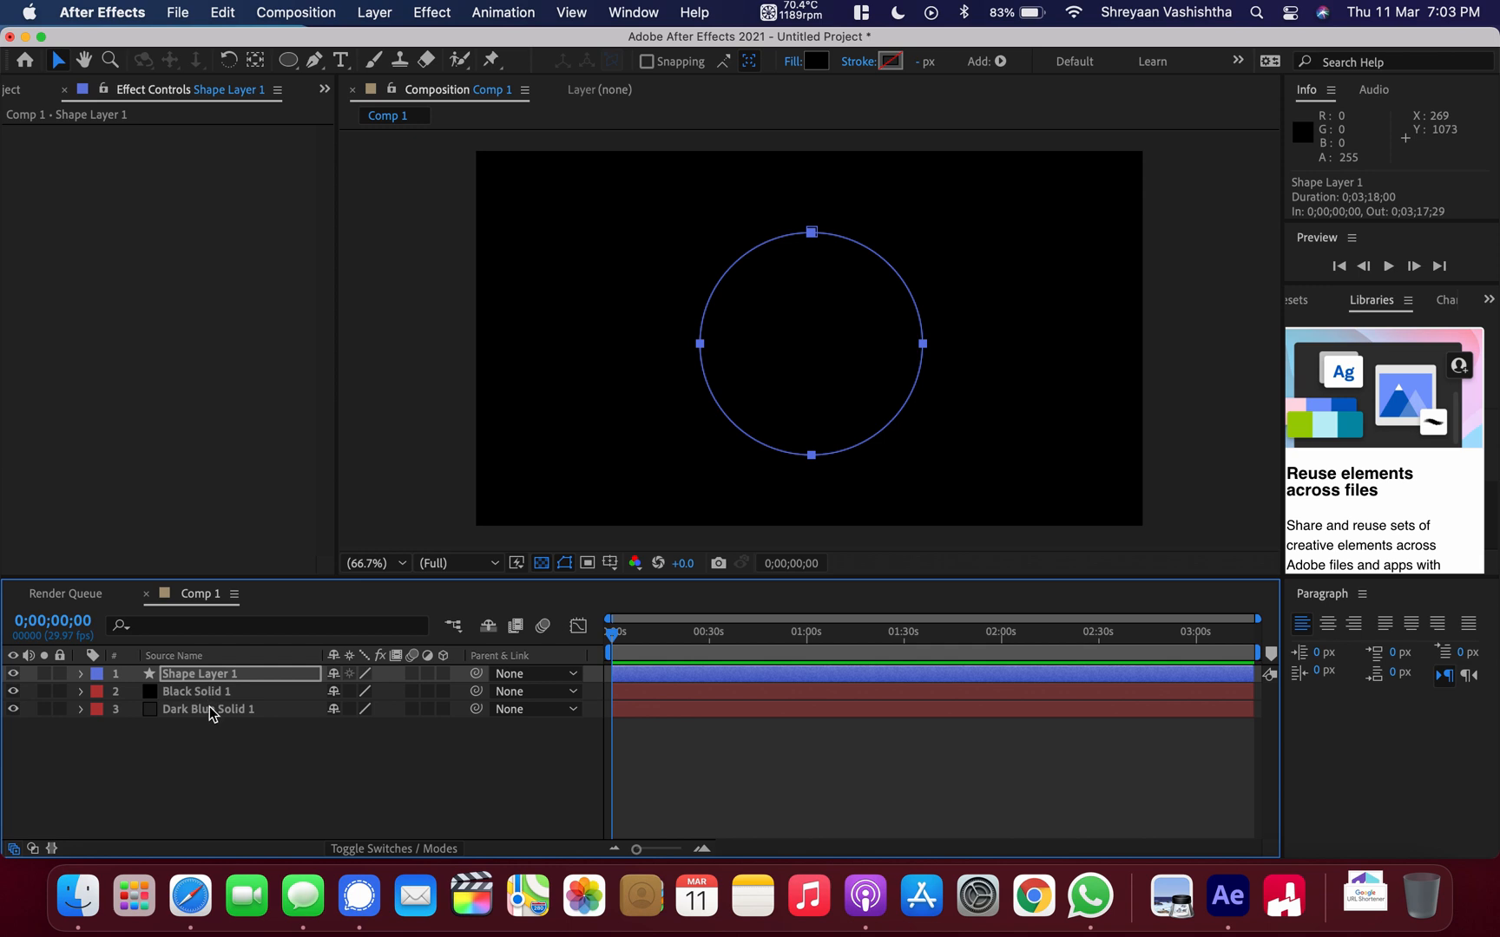
# Place the Dark Blue Solid 1 layer at the top of the layer stack and add a new mask to it.
pyautogui.moveTo(210, 707); pyautogui.dragTo(208, 674)
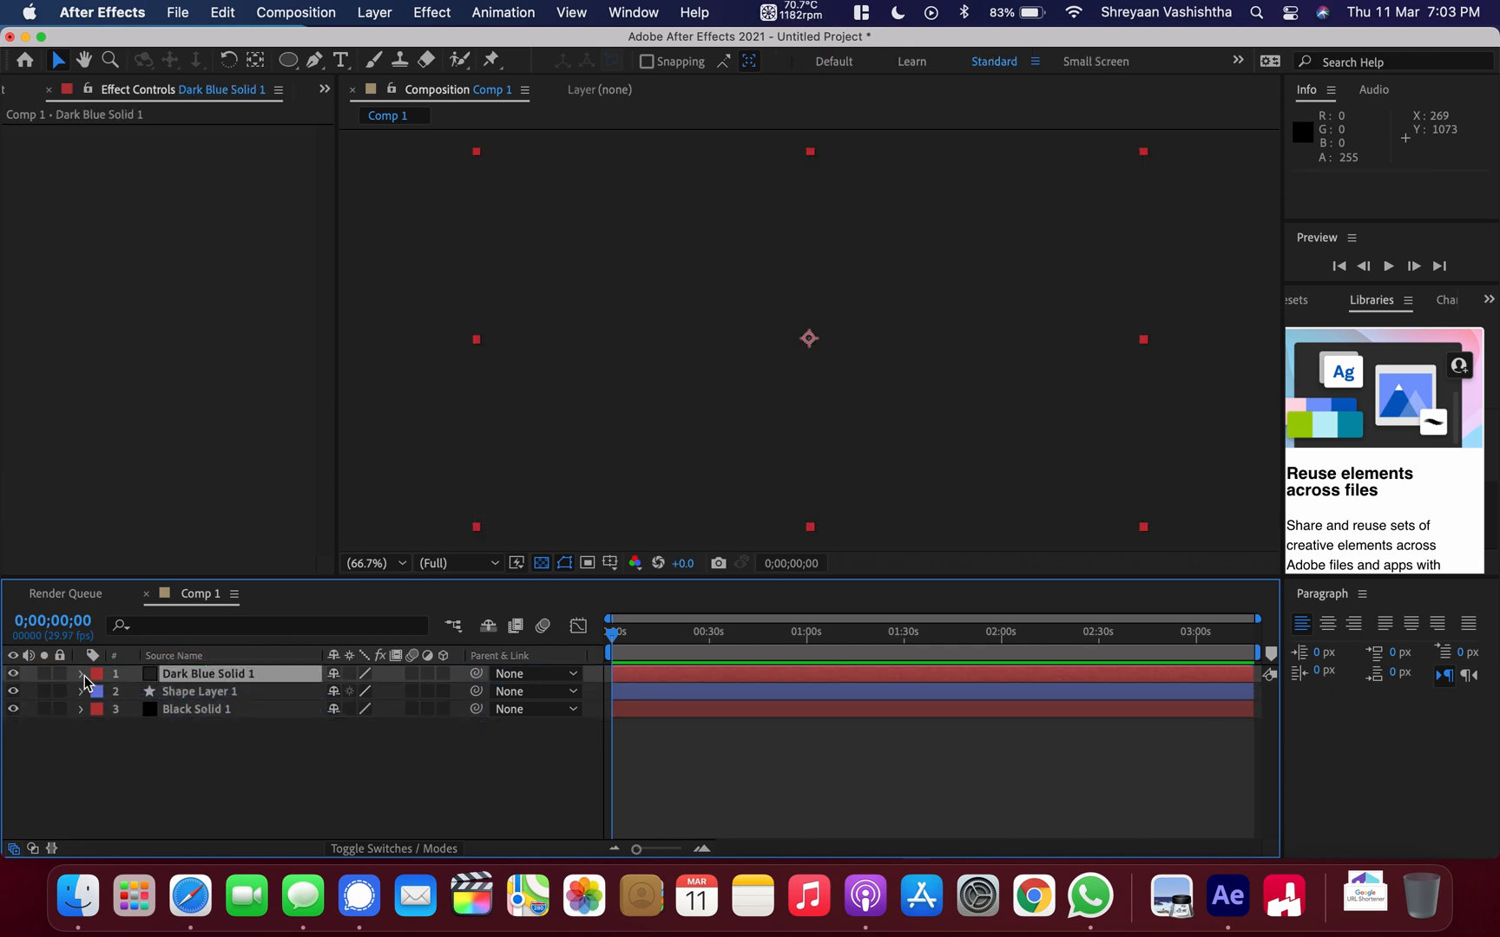
pyautogui.rightClick(190, 676)
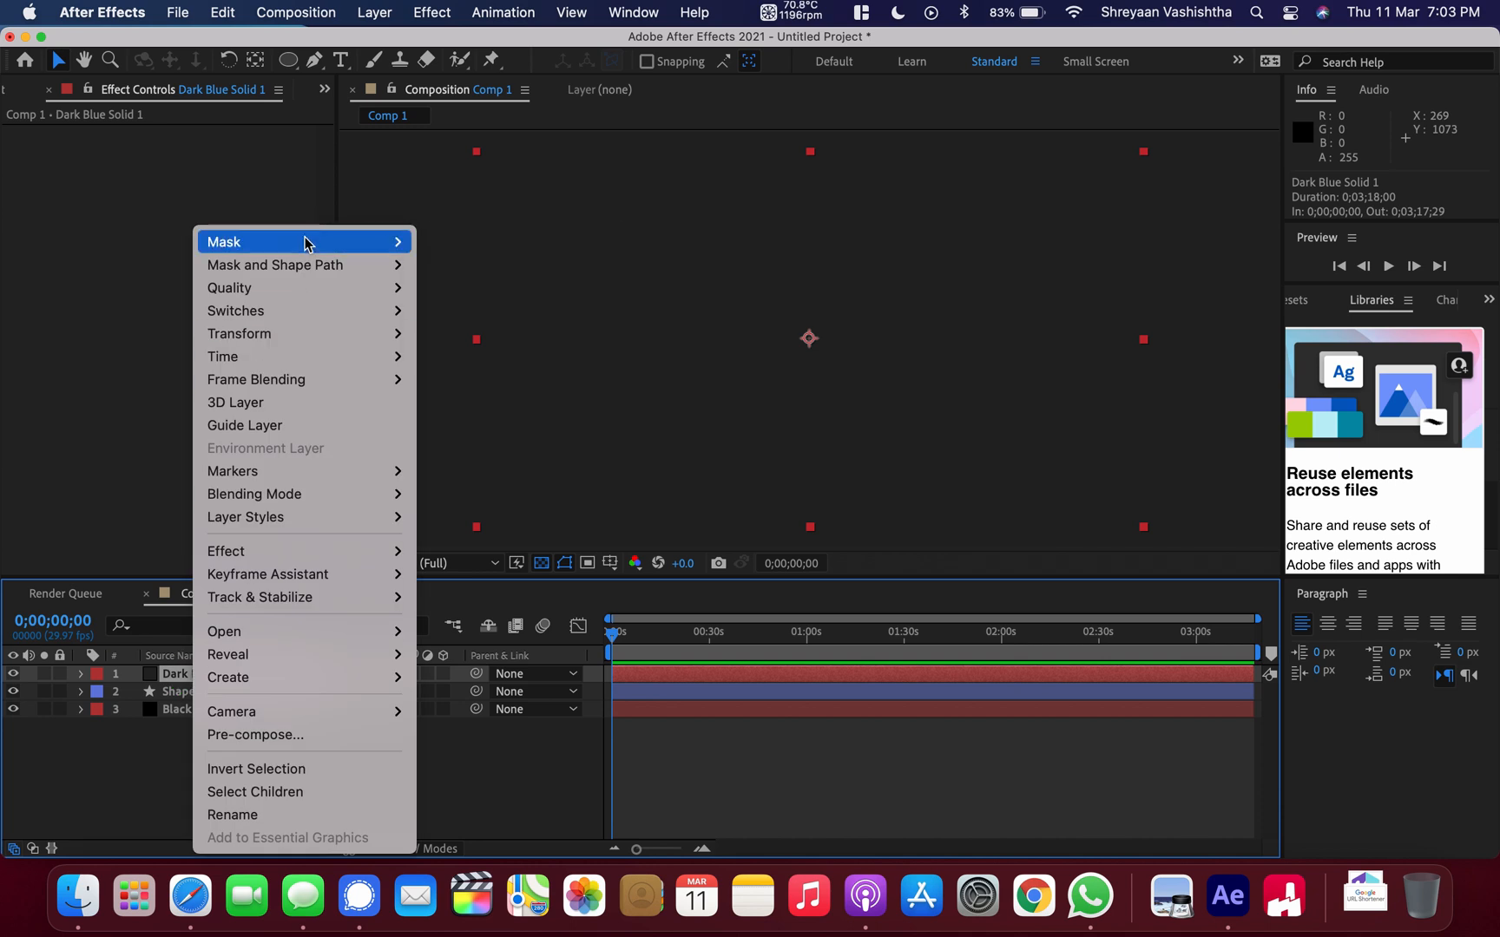
pyautogui.moveTo(304, 241)
pyautogui.click(443, 242)
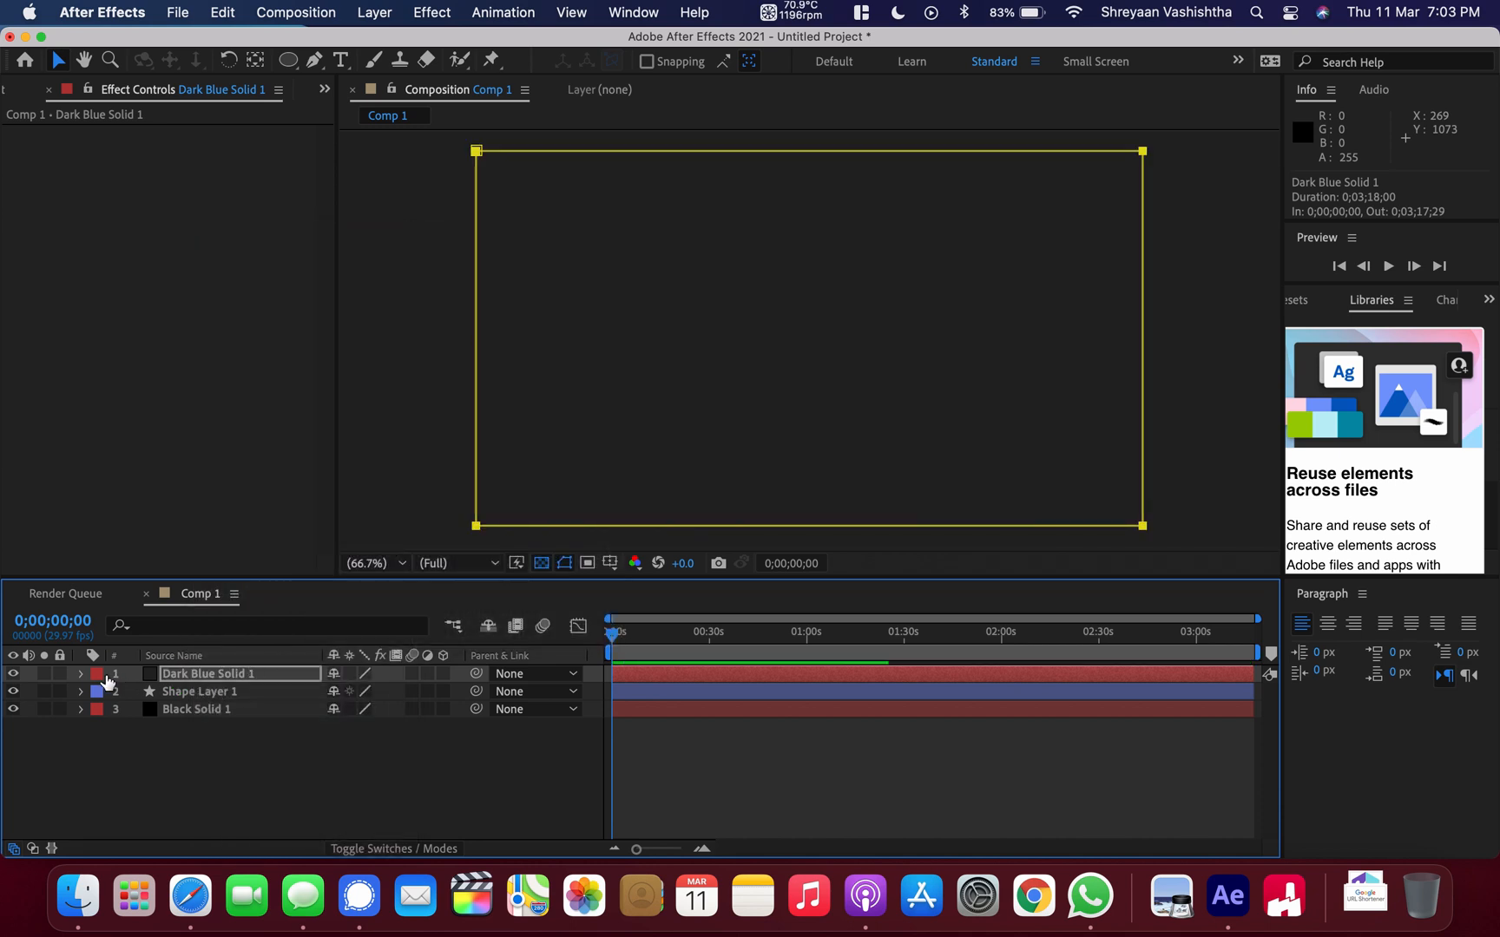
# Paste the copied circle path into the Mask Path of Mask 1 on the Dark Blue Solid 1 layer and select the layer.
pyautogui.click(81, 675)
pyautogui.click(100, 692)
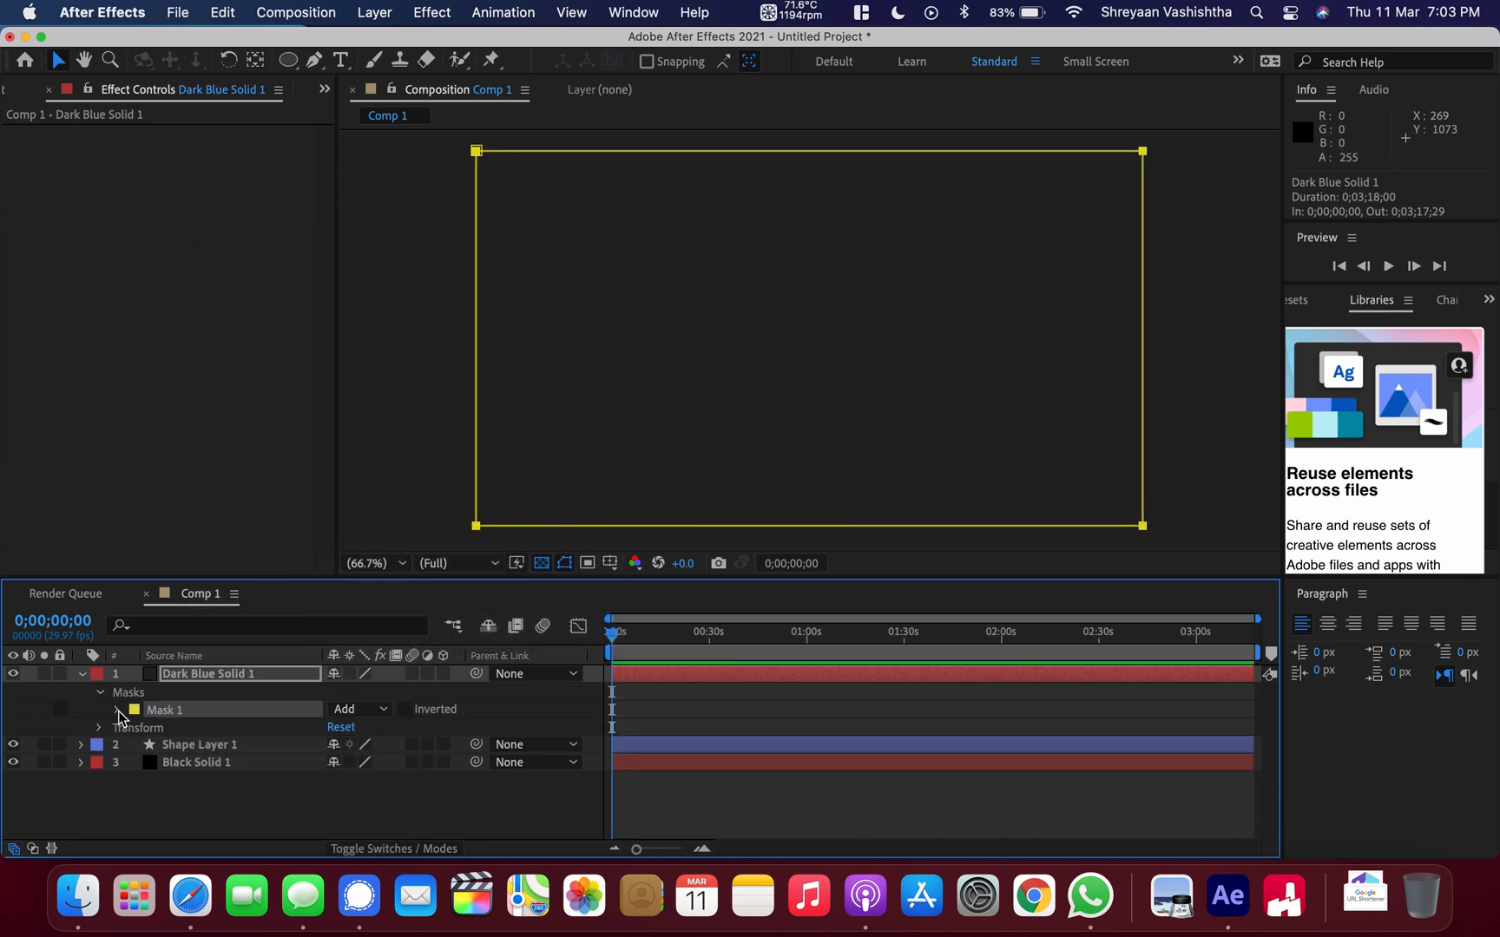
pyautogui.click(118, 709)
pyautogui.click(184, 733)
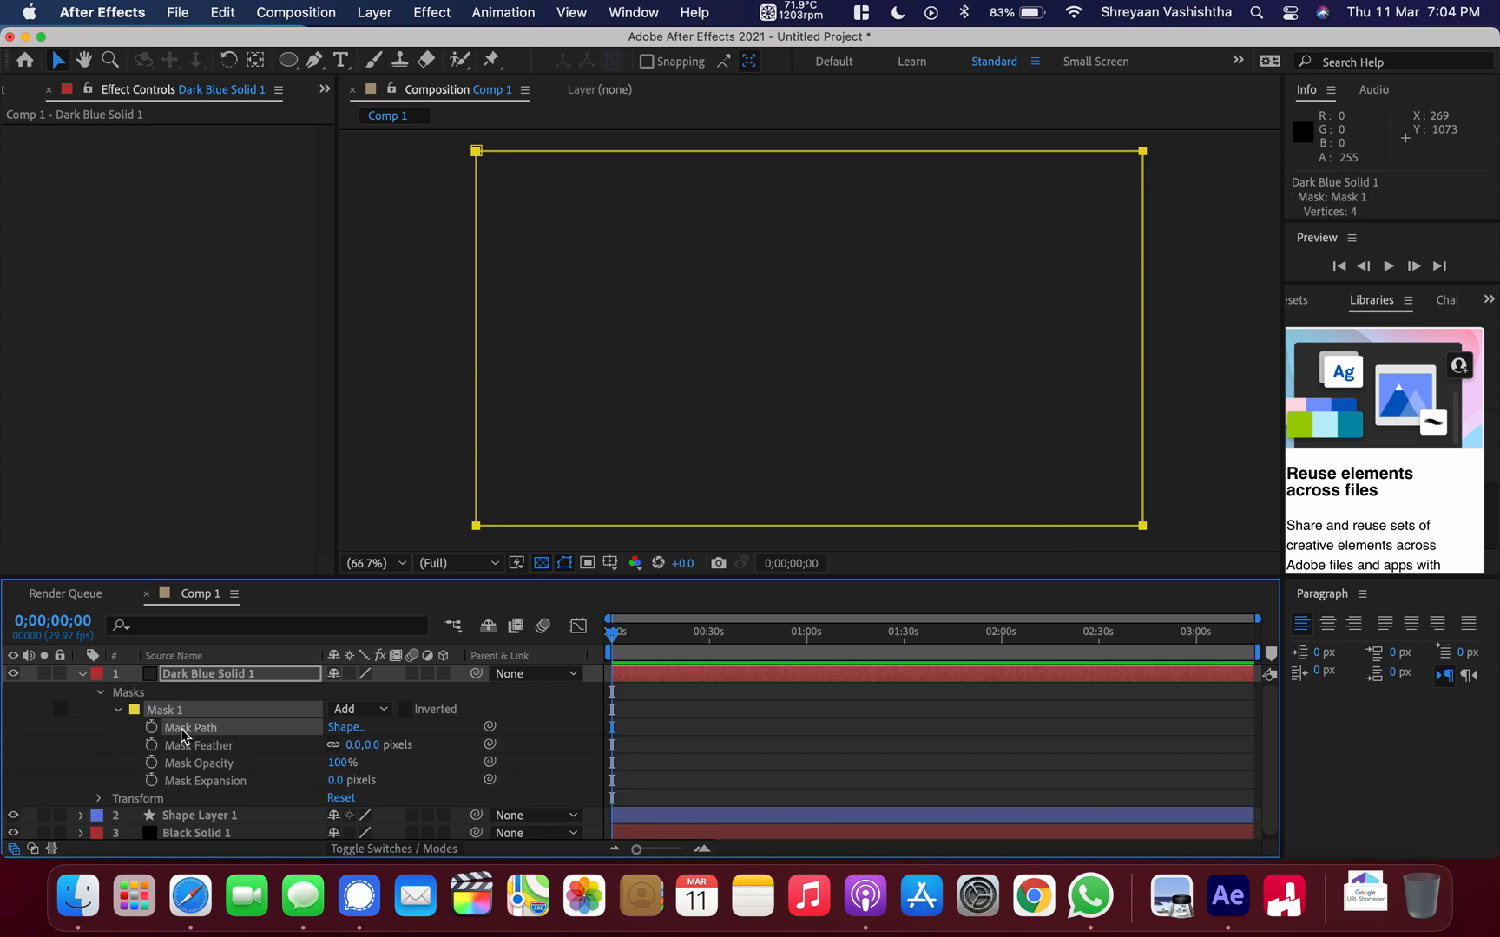
pyautogui.press('super+v')
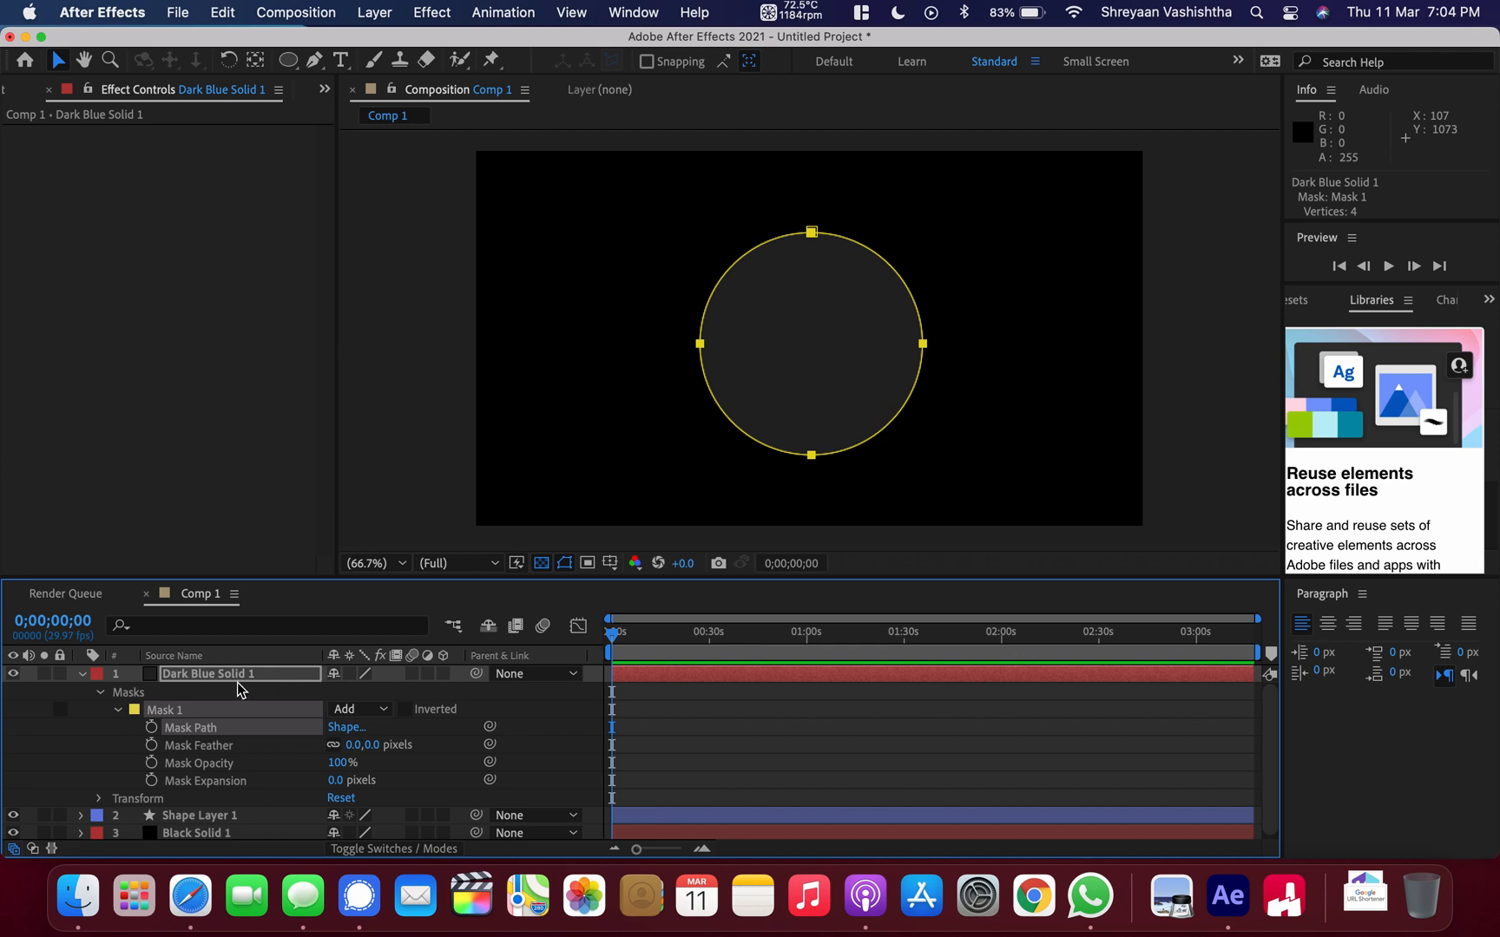
pyautogui.click(193, 676)
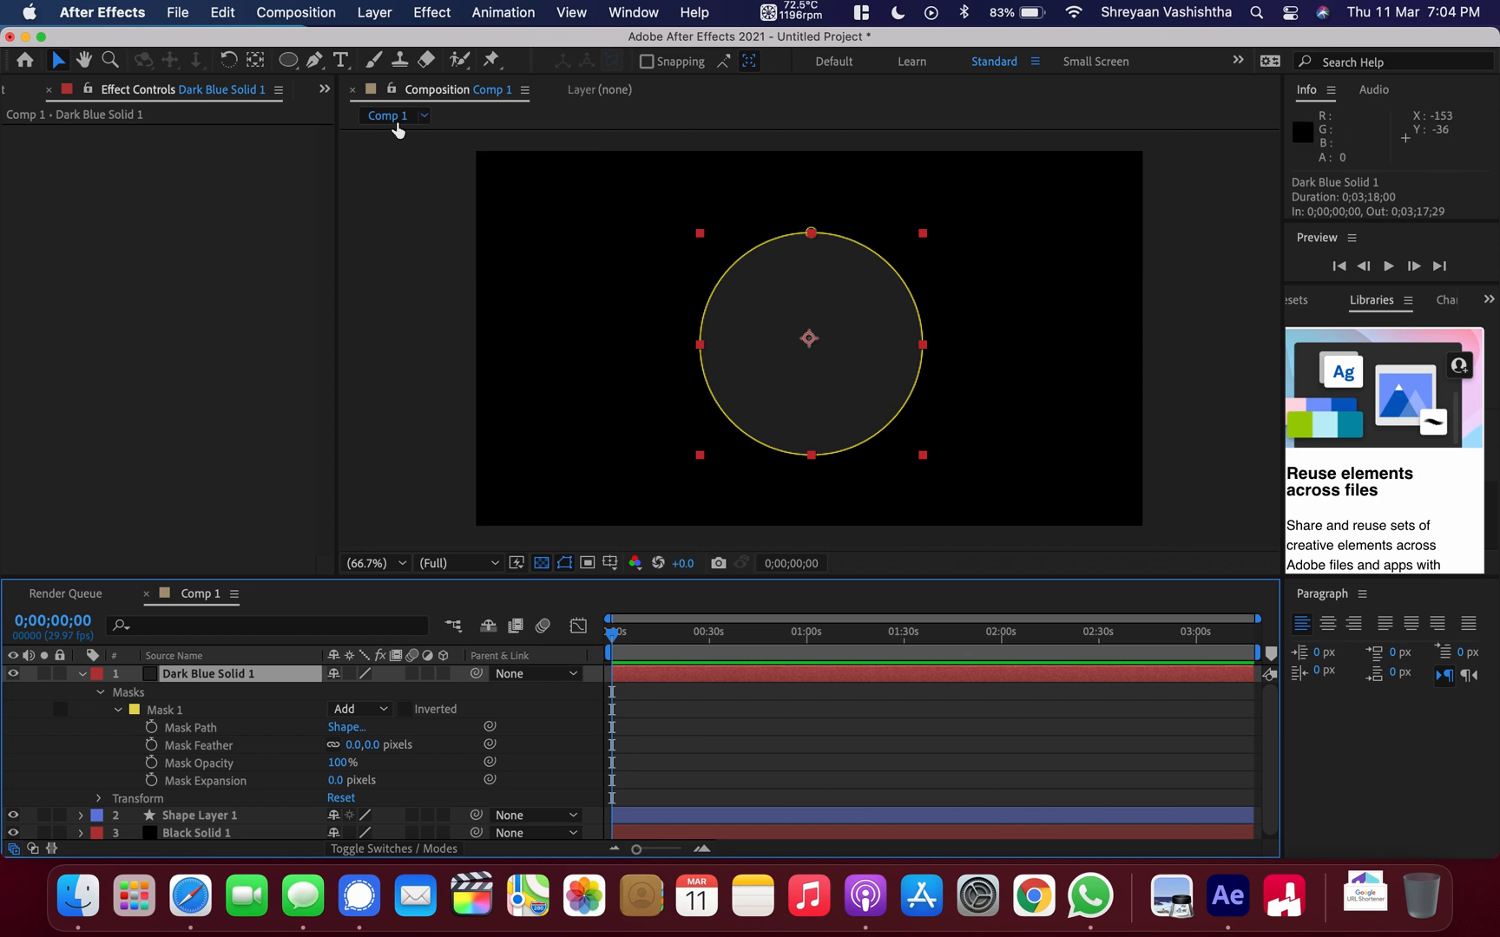
# Inspect the Dark Blue Solid 1 layer in the layer viewer, review its mask and transform properties, and return to the composition view.
pyautogui.rightClick(788, 402)
pyautogui.click(778, 398)
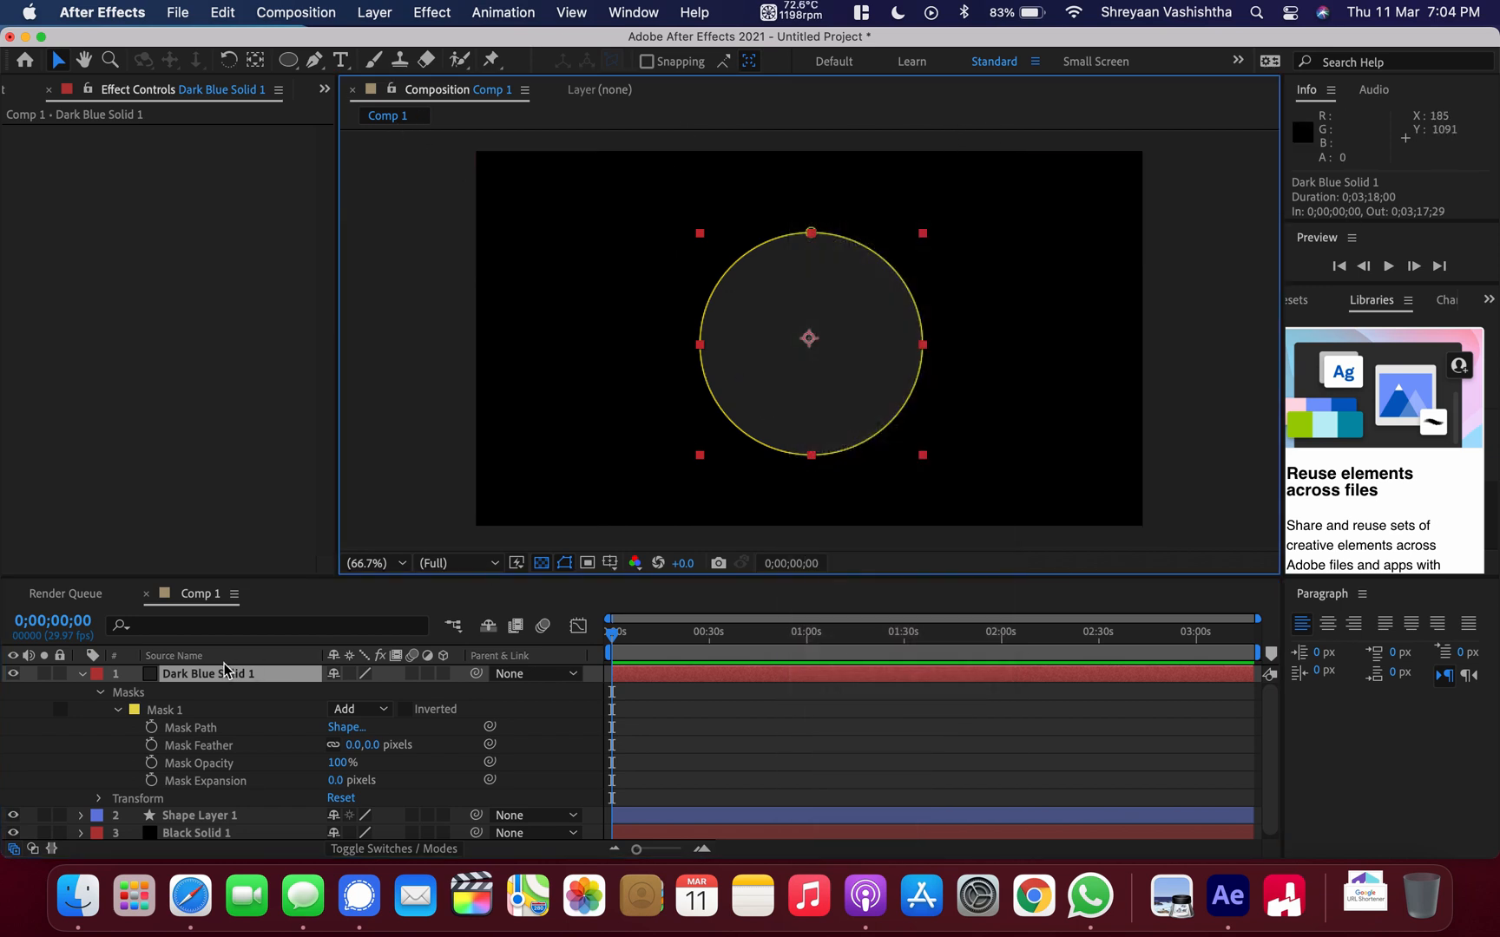
pyautogui.click(220, 674)
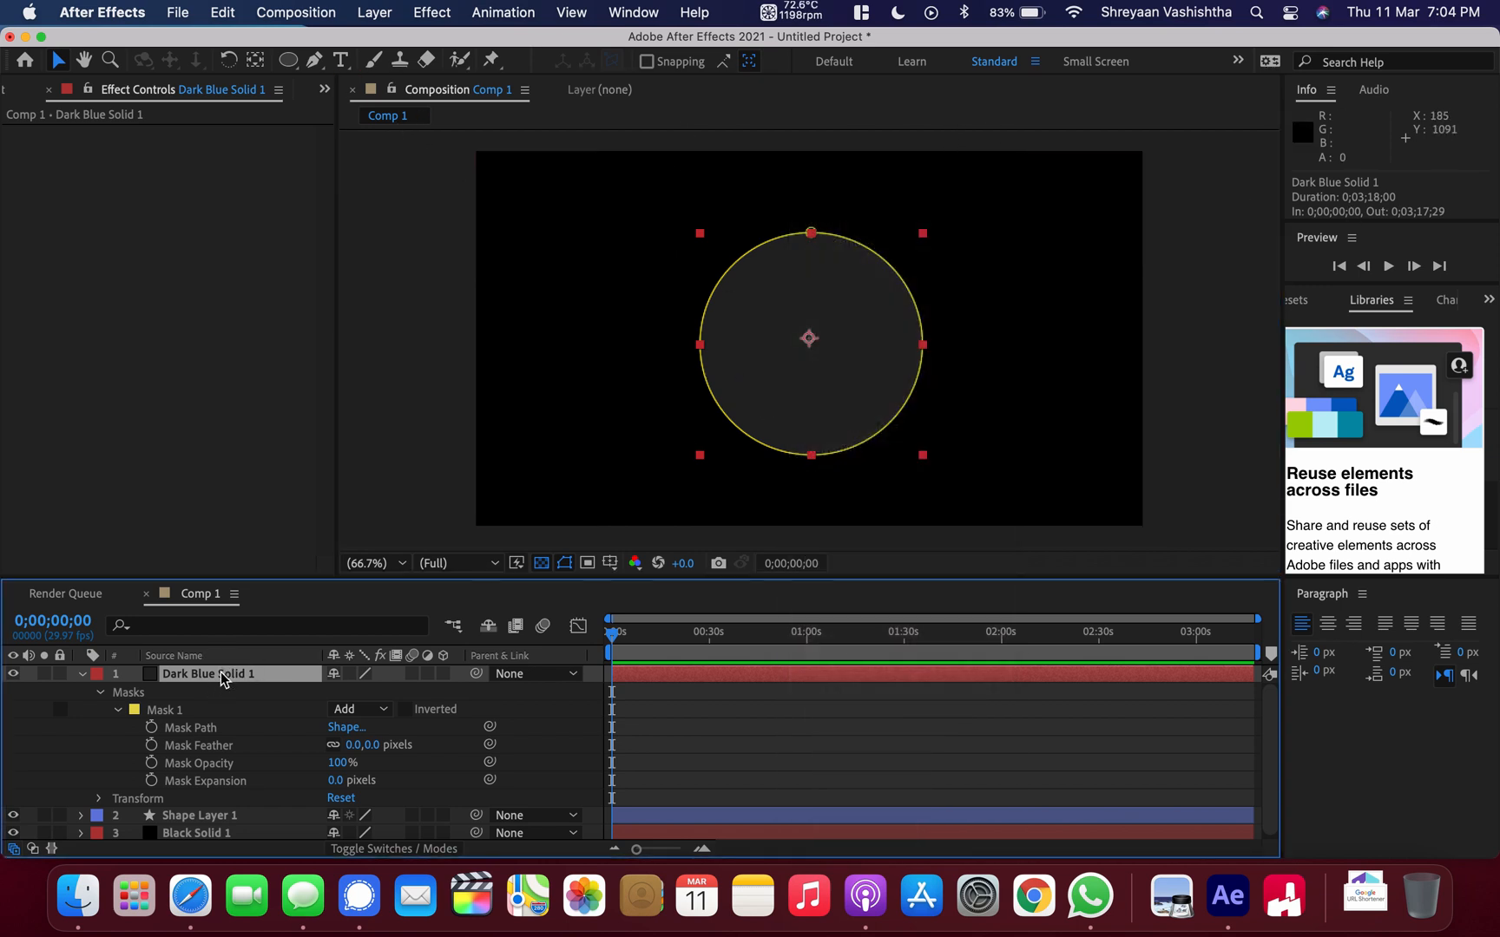
pyautogui.doubleClick(148, 676)
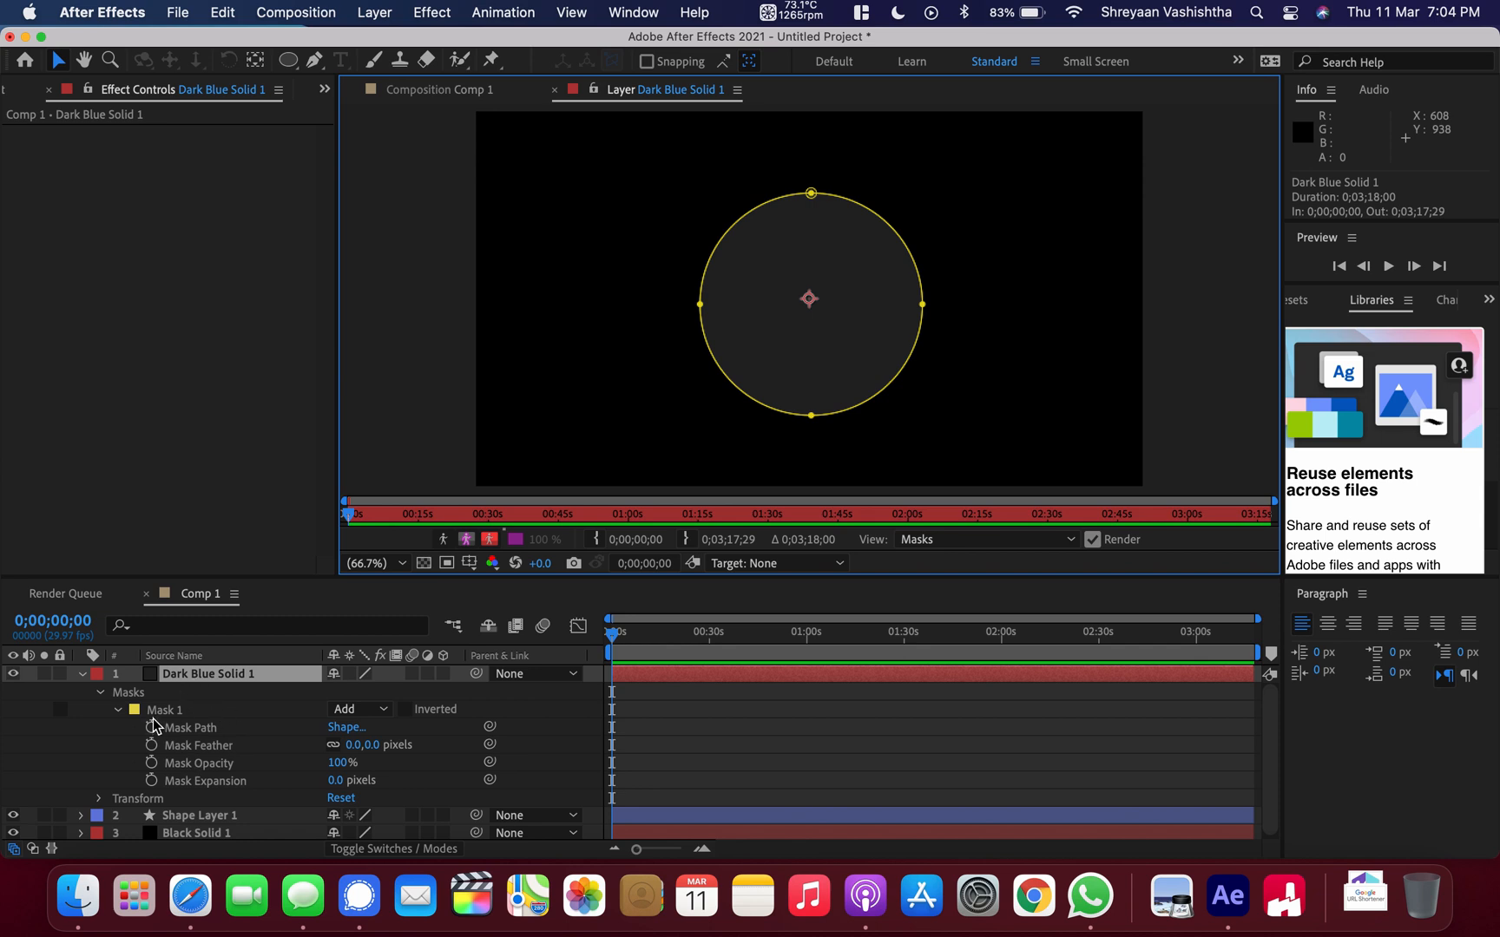
pyautogui.click(99, 799)
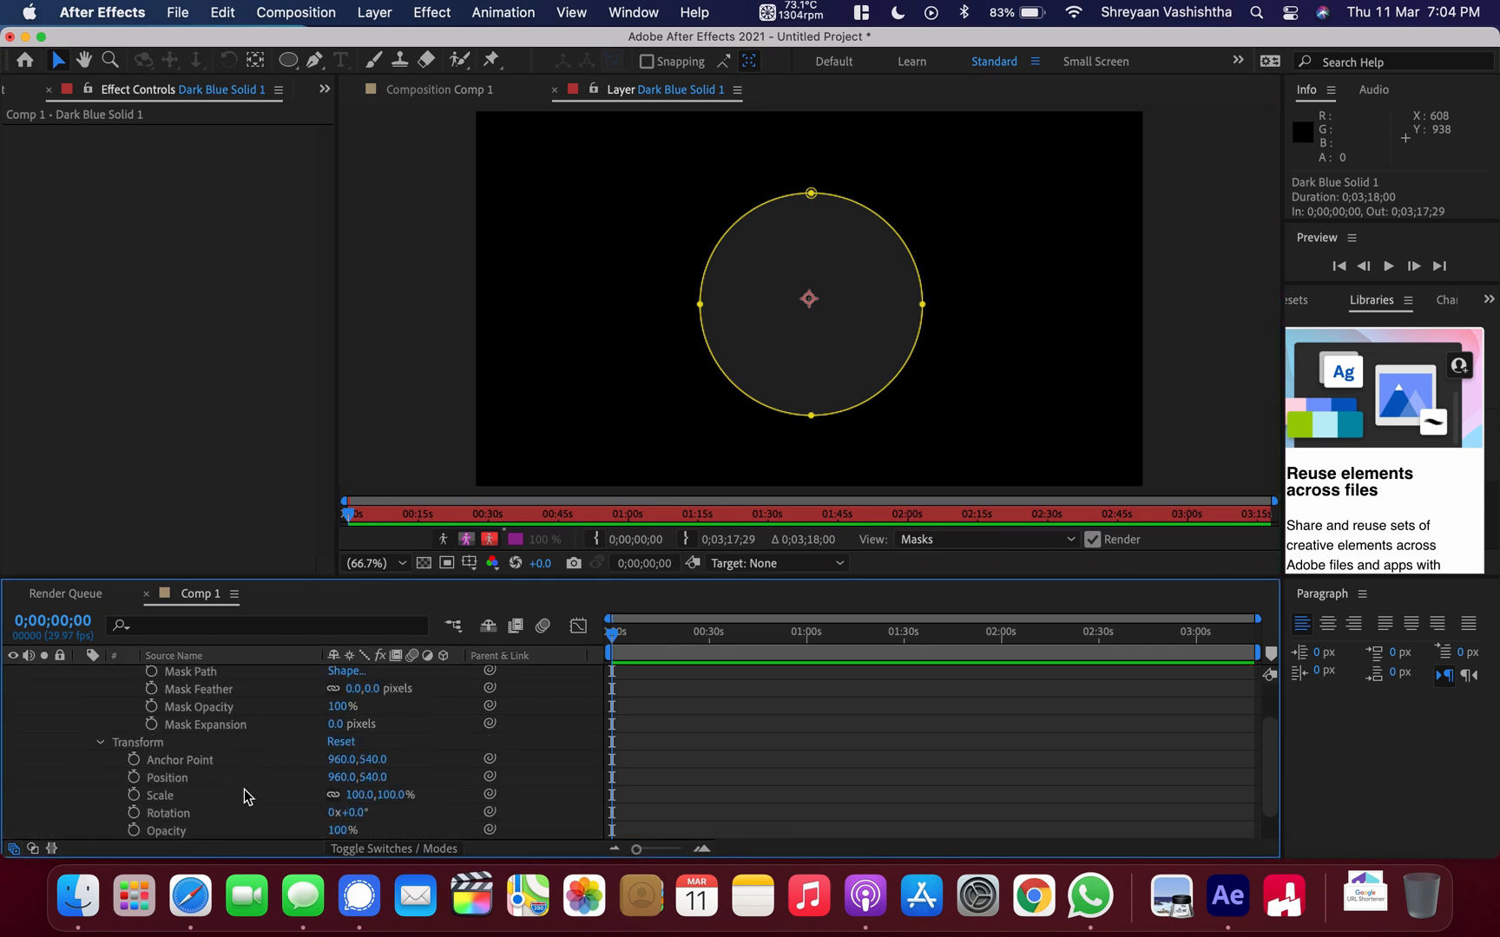
pyautogui.scroll(3, 244, 789)
pyautogui.scroll(-3, 257, 792)
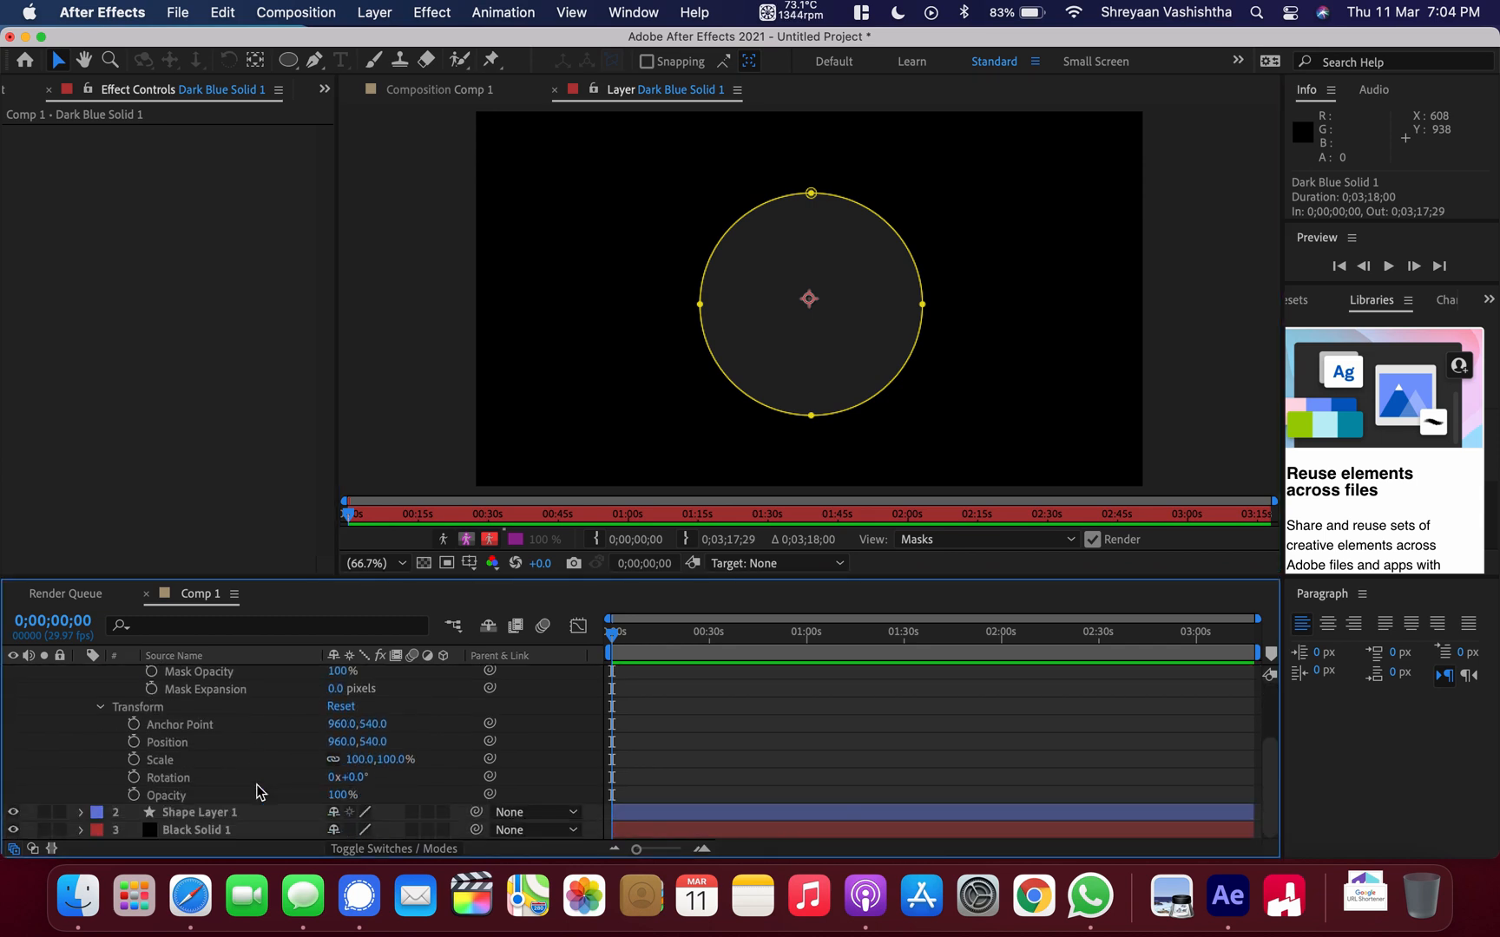
pyautogui.scroll(-1, 80, 831)
pyautogui.scroll(5, 183, 803)
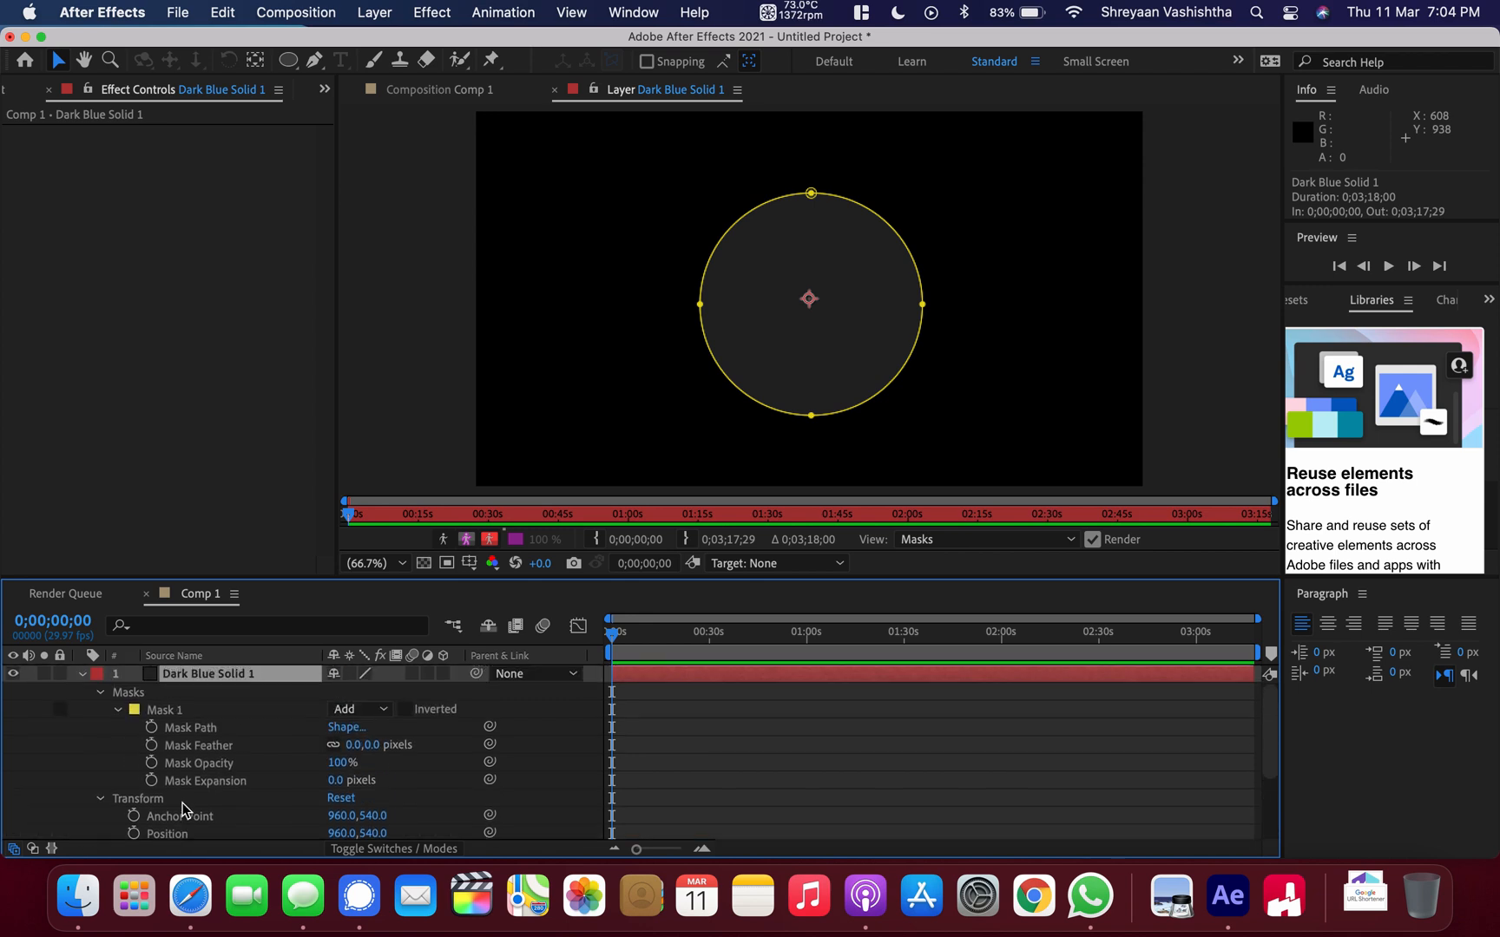
pyautogui.click(477, 94)
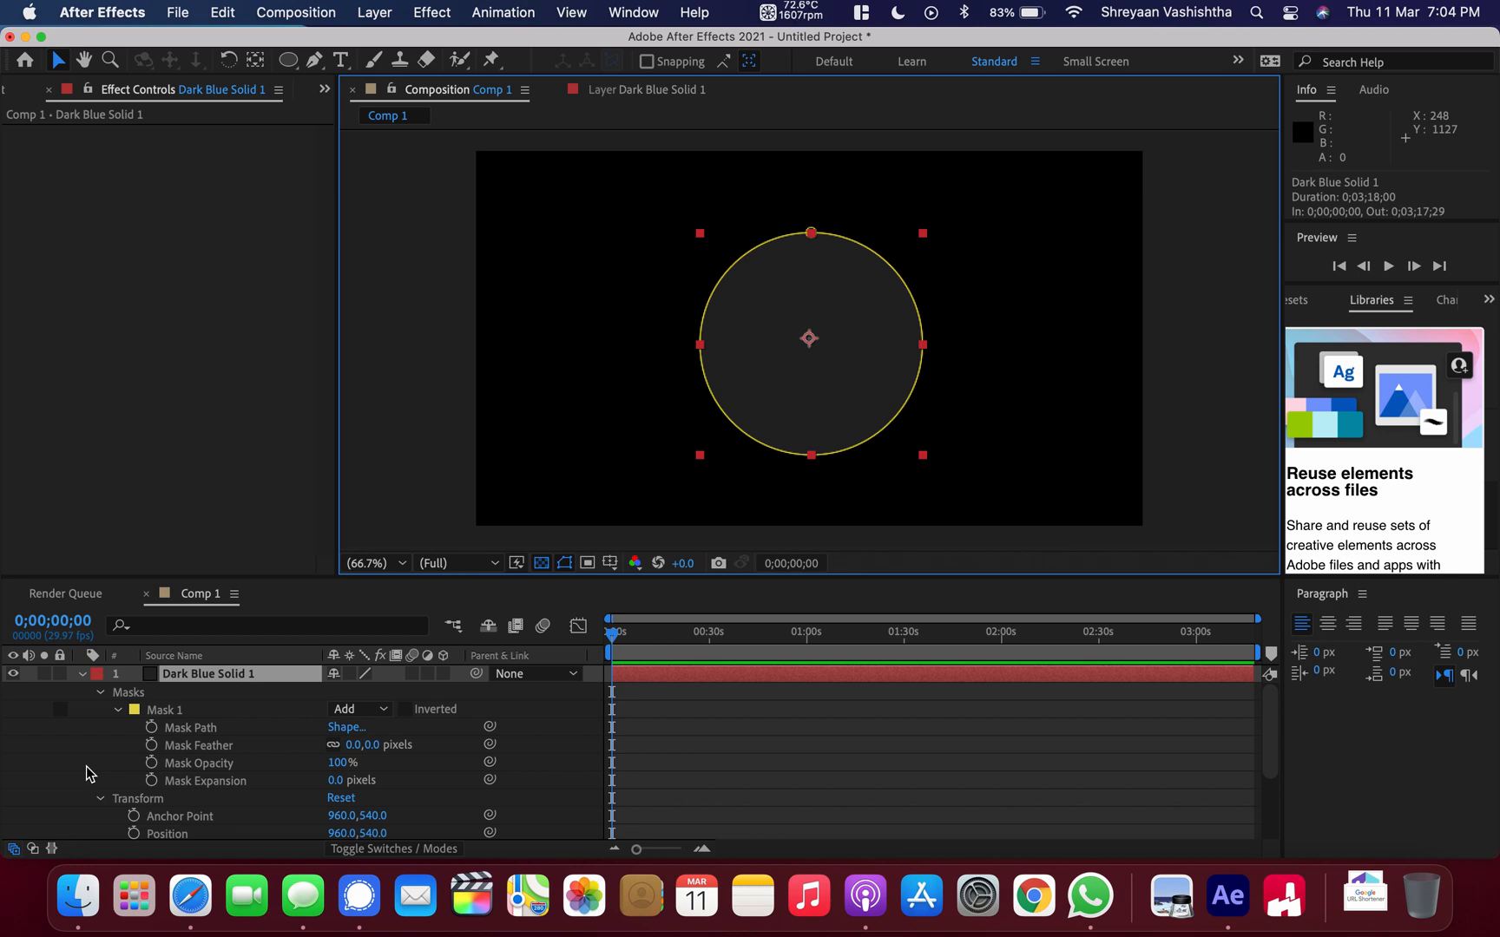
# Collapse the layer properties in the timeline and apply the Audio Spectrum effect to the Dark Blue Solid 1 layer.
pyautogui.click(84, 676)
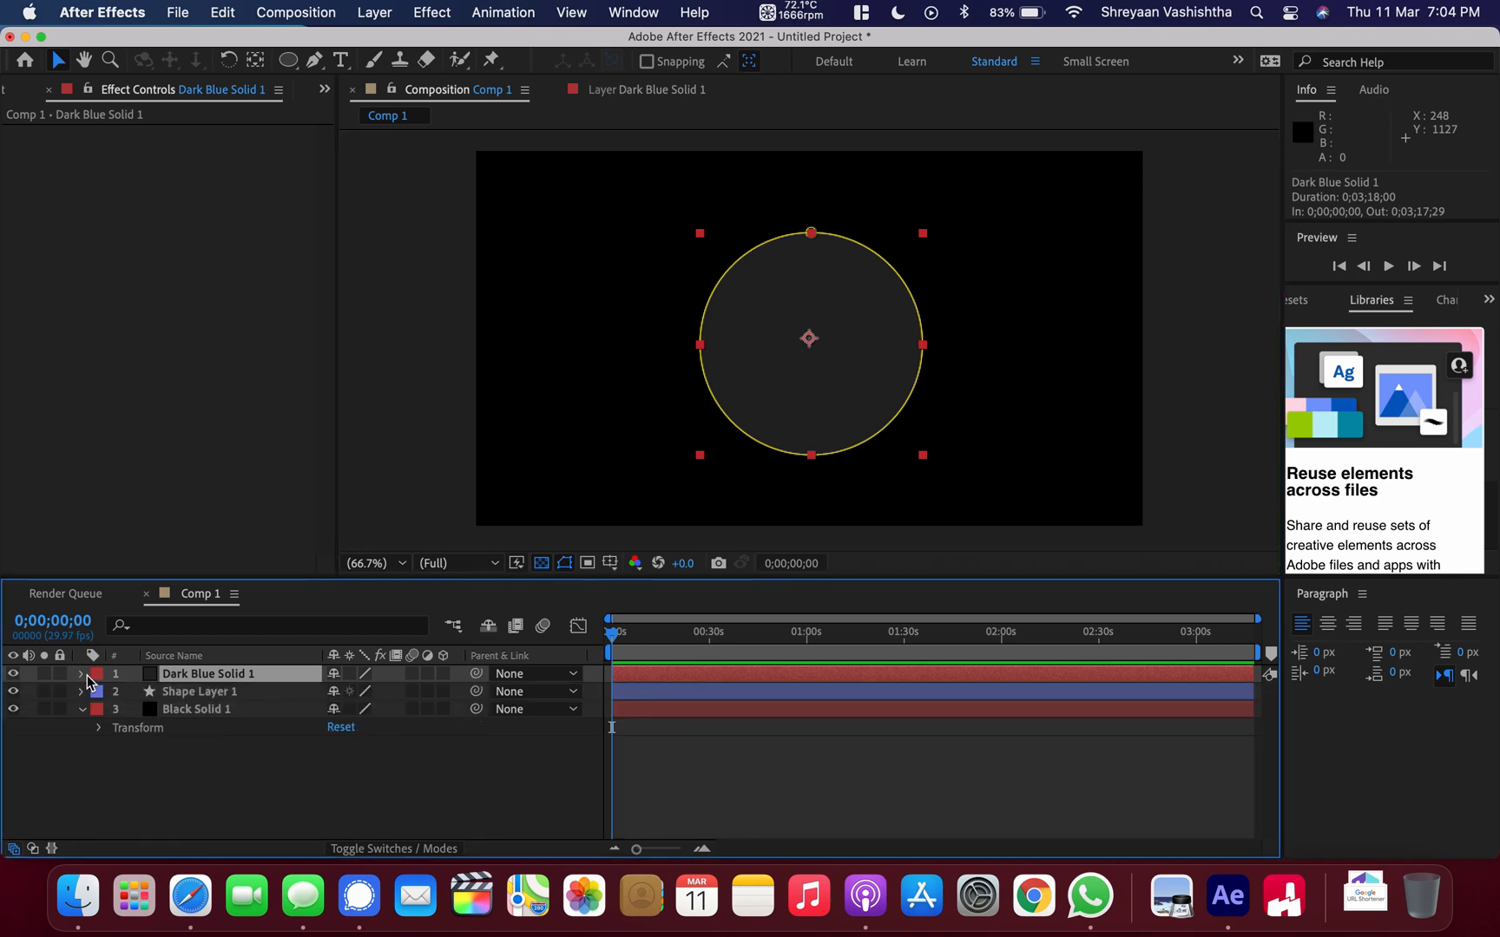
pyautogui.click(84, 709)
pyautogui.click(83, 709)
pyautogui.rightClick(217, 673)
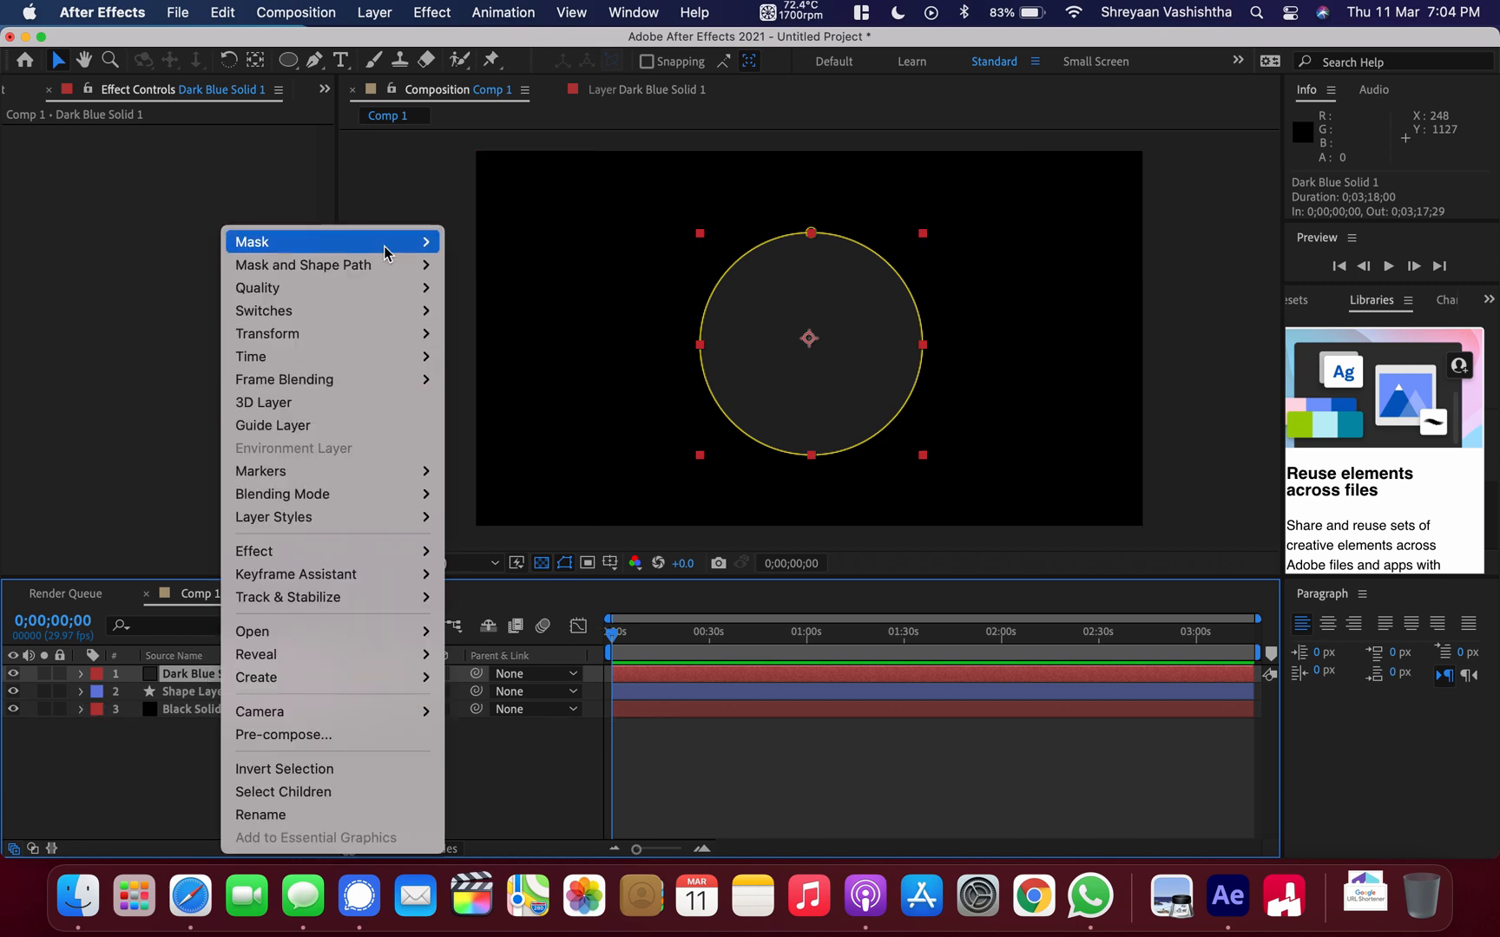
pyautogui.moveTo(366, 310)
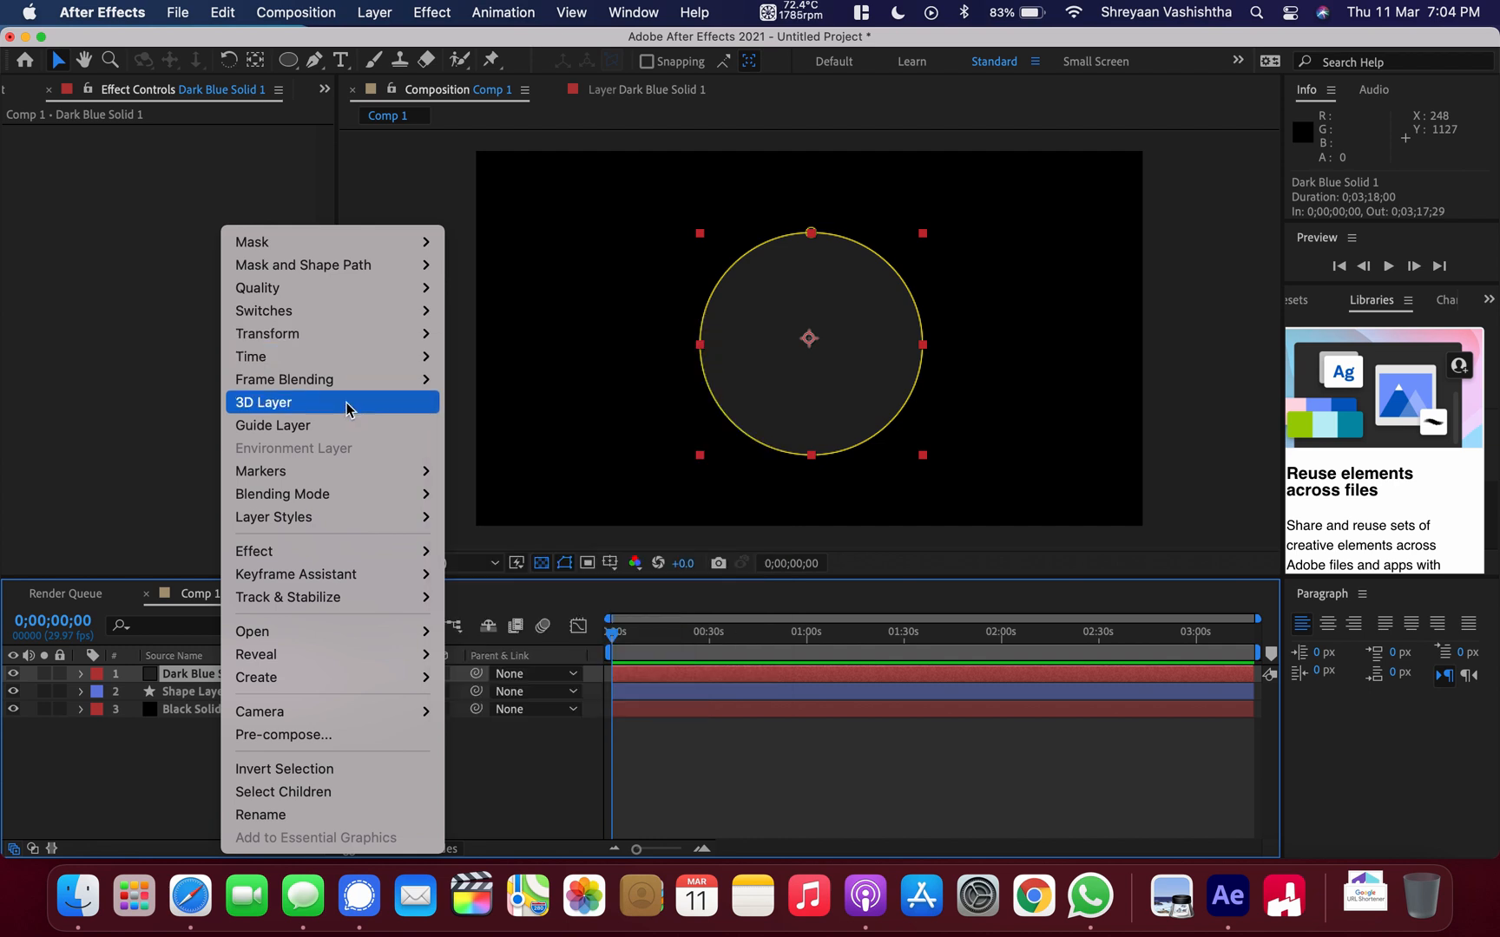
pyautogui.moveTo(297, 547)
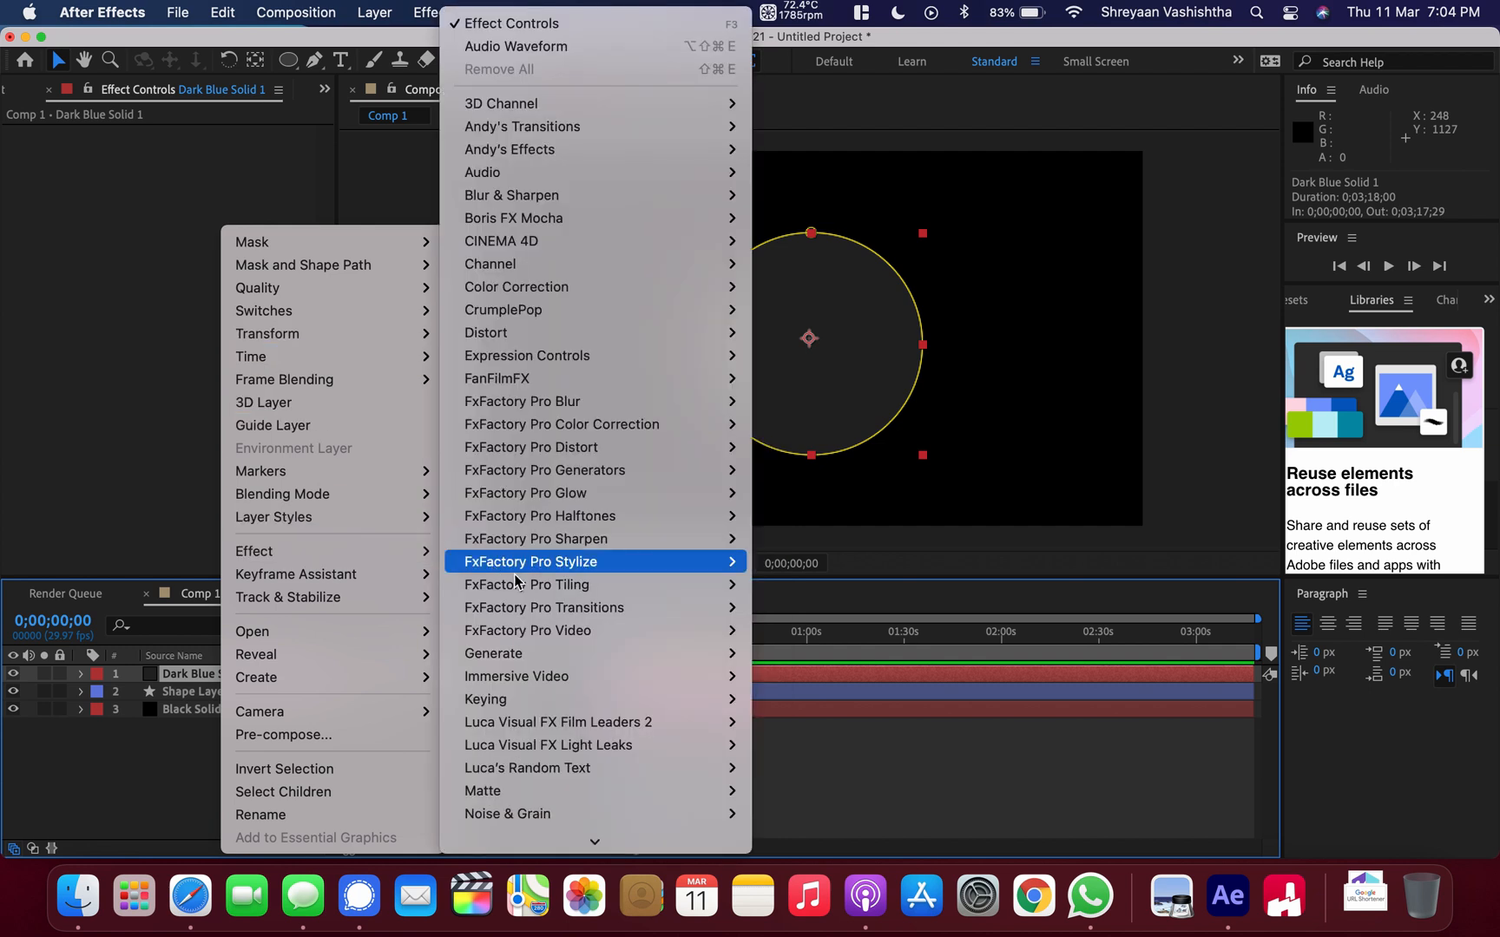
pyautogui.moveTo(519, 664)
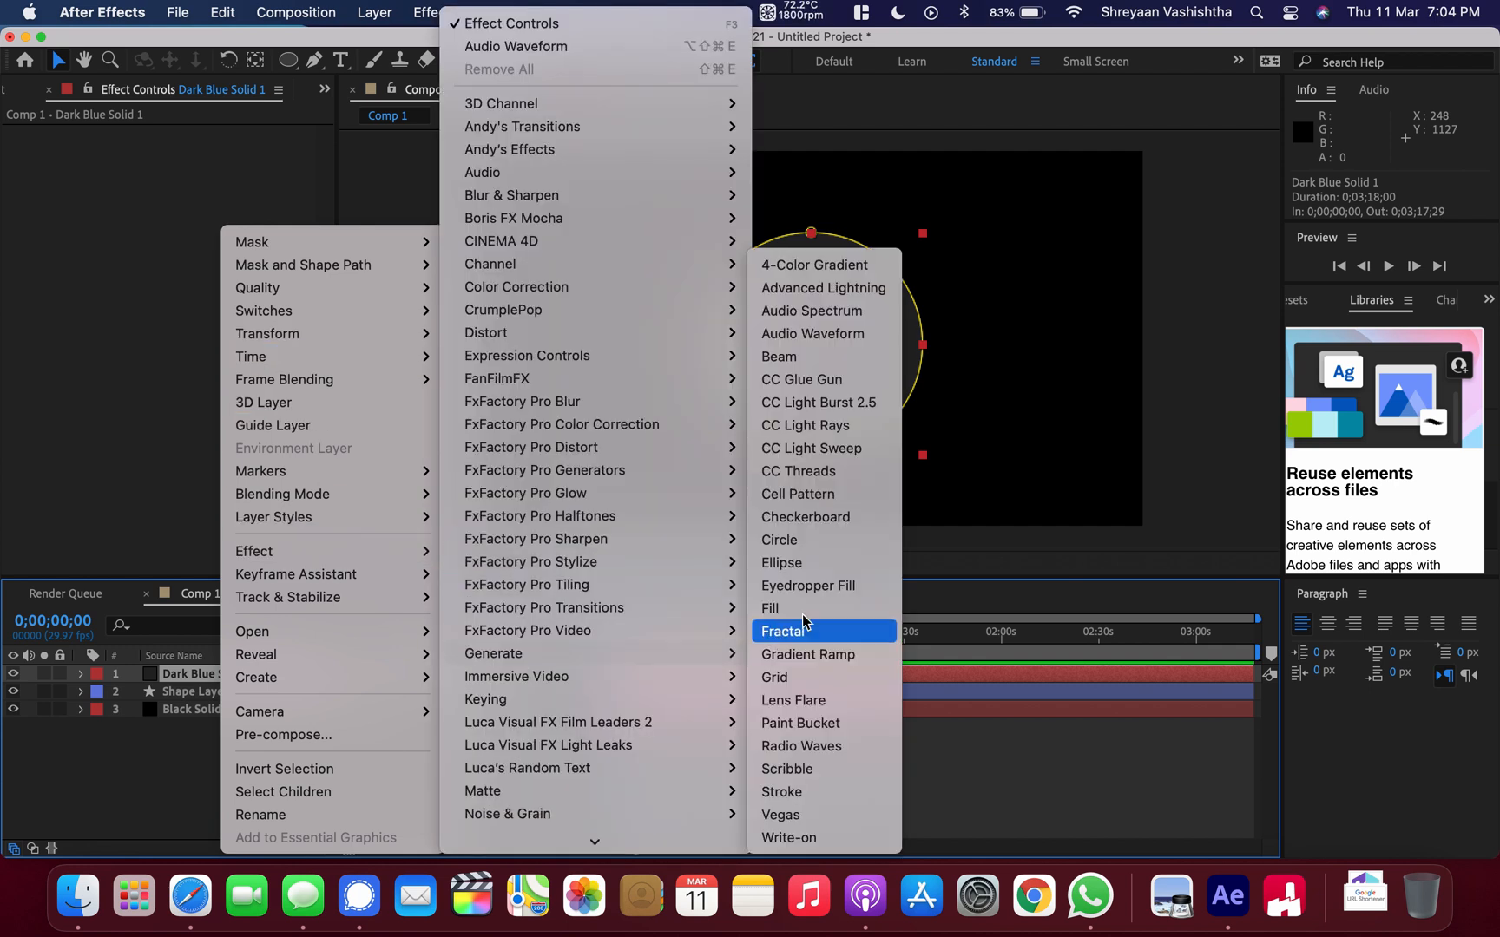
pyautogui.click(793, 311)
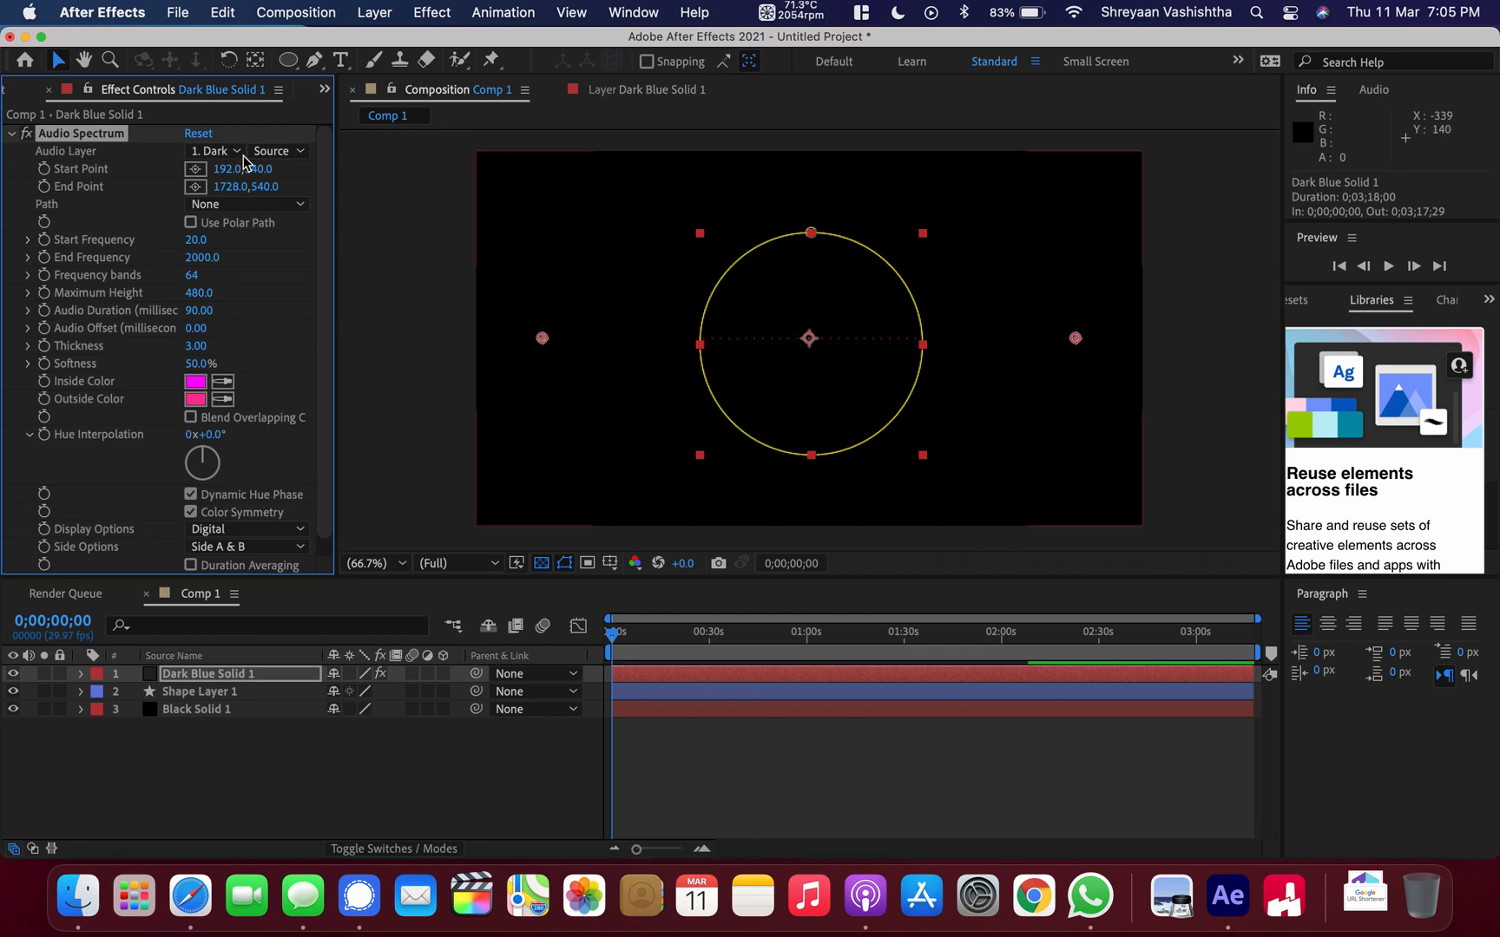
pyautogui.click(213, 151)
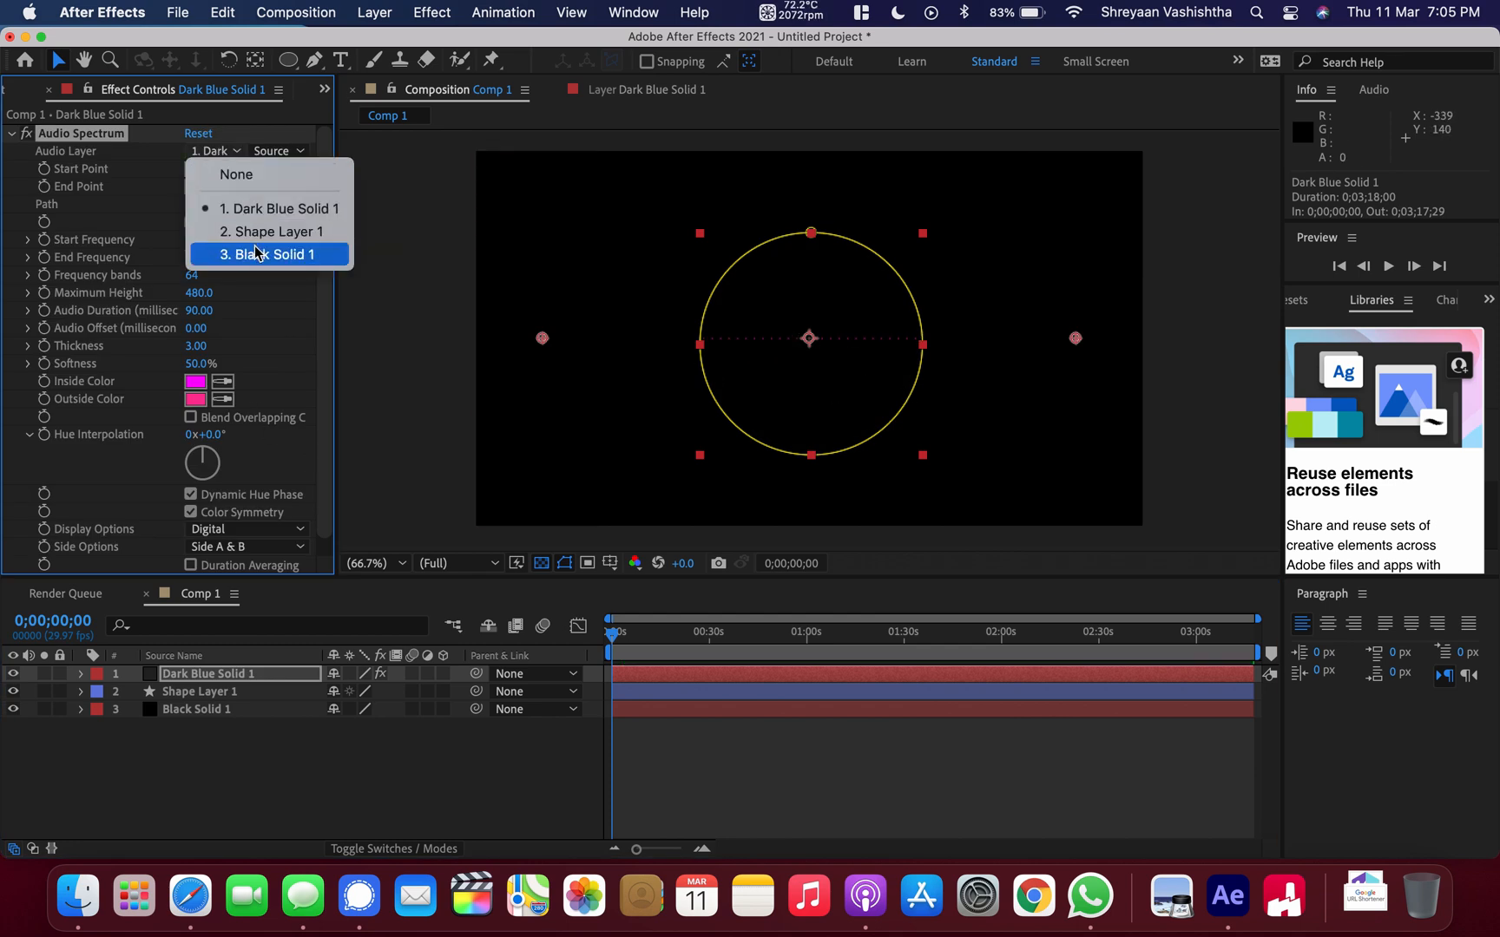
pyautogui.click(140, 208)
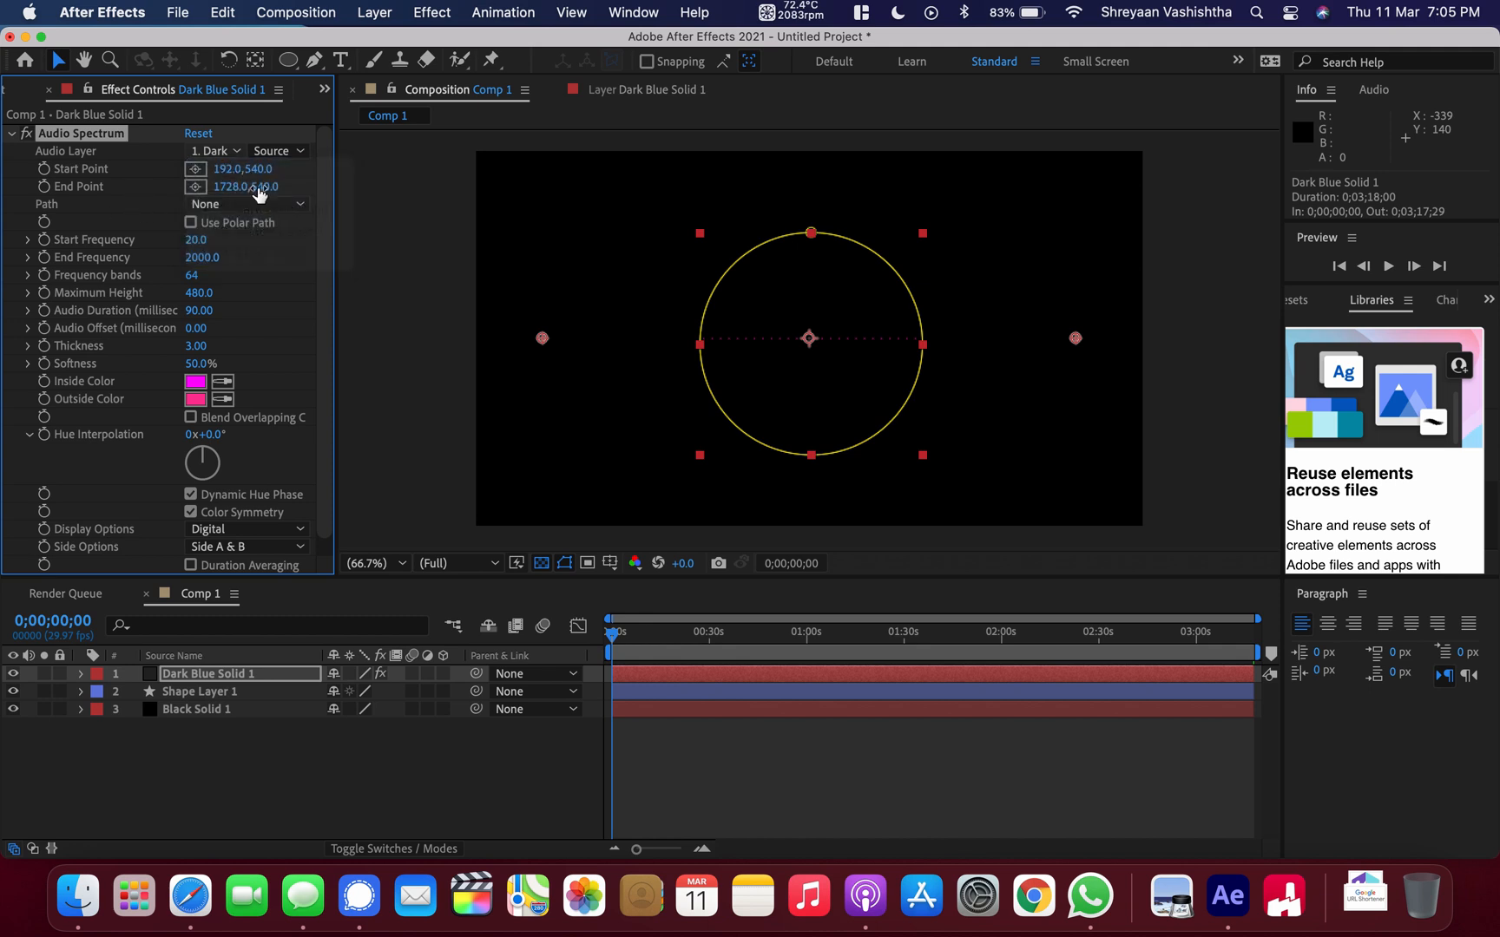
pyautogui.click(262, 151)
pyautogui.click(283, 198)
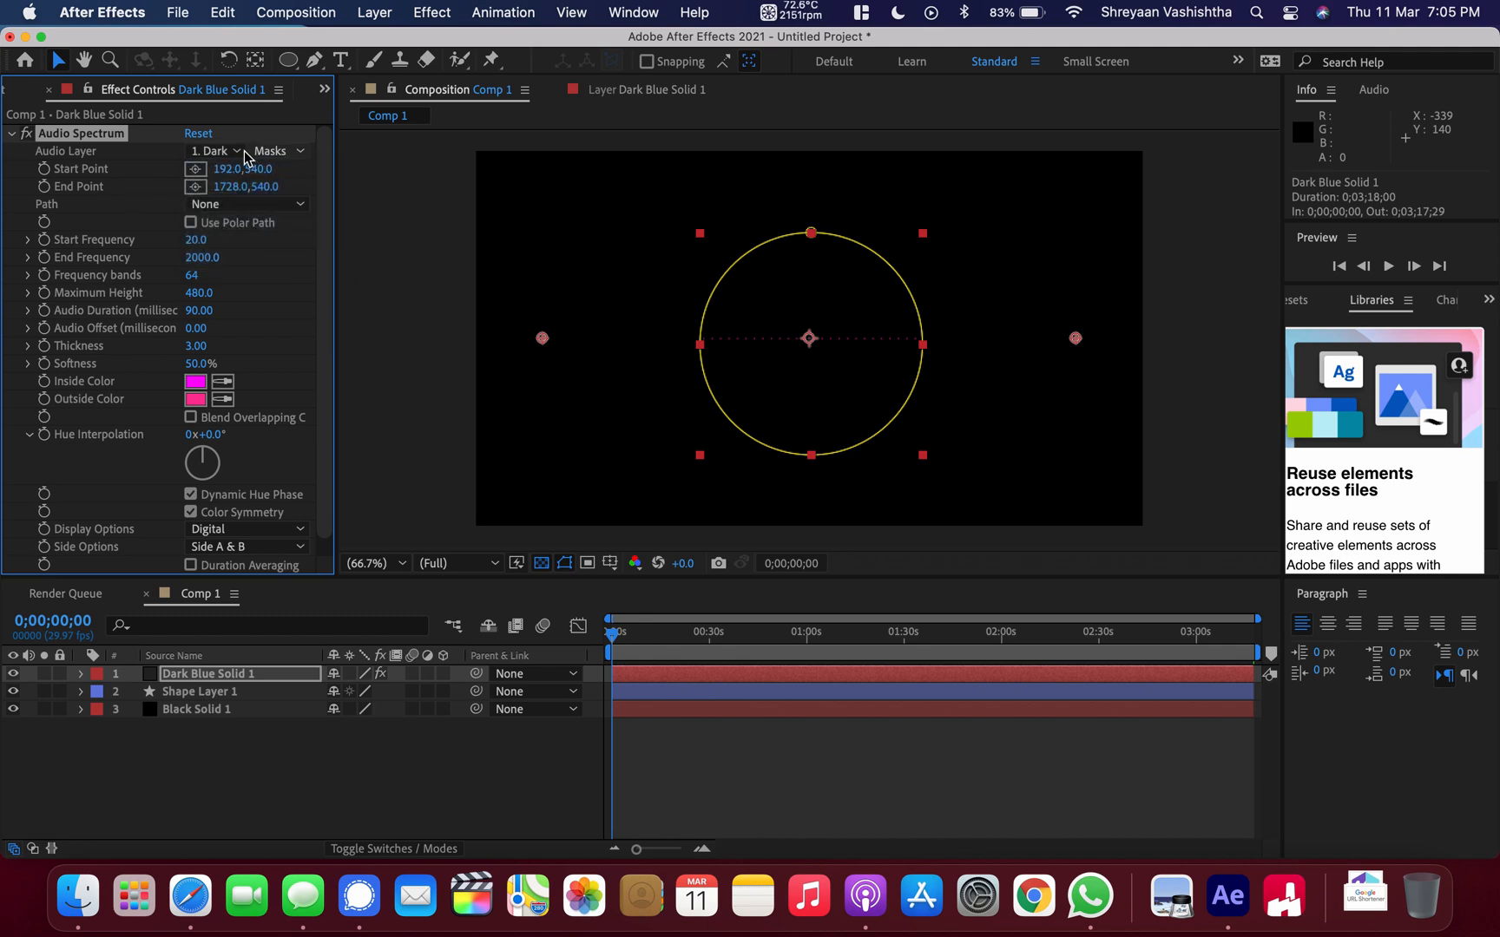
pyautogui.click(236, 151)
pyautogui.click(208, 153)
pyautogui.click(270, 148)
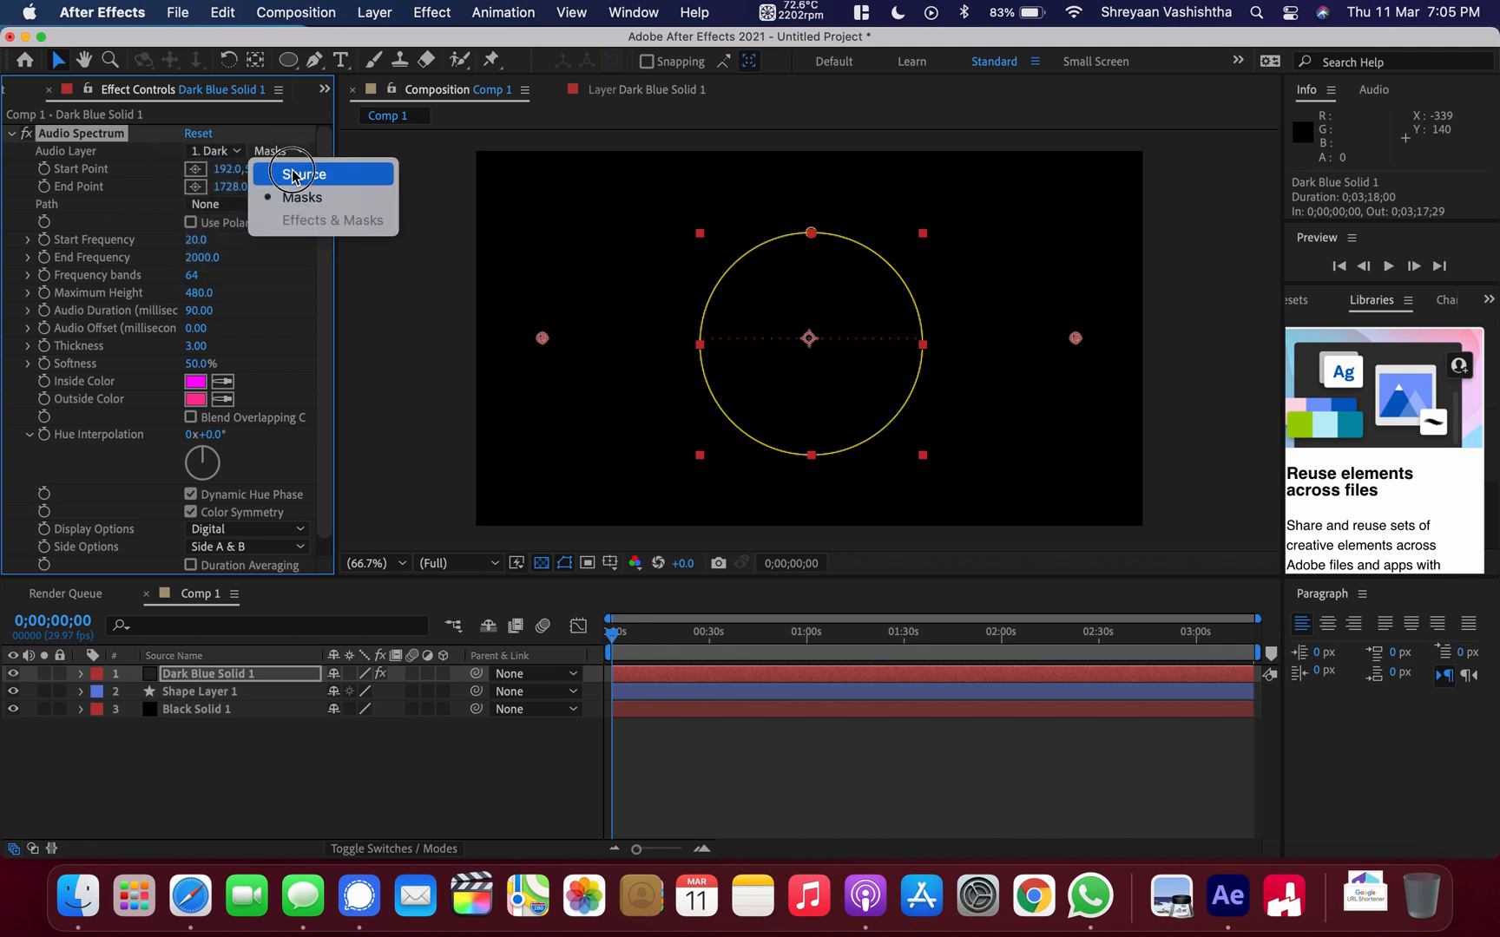
pyautogui.click(296, 173)
pyautogui.click(234, 152)
pyautogui.click(89, 199)
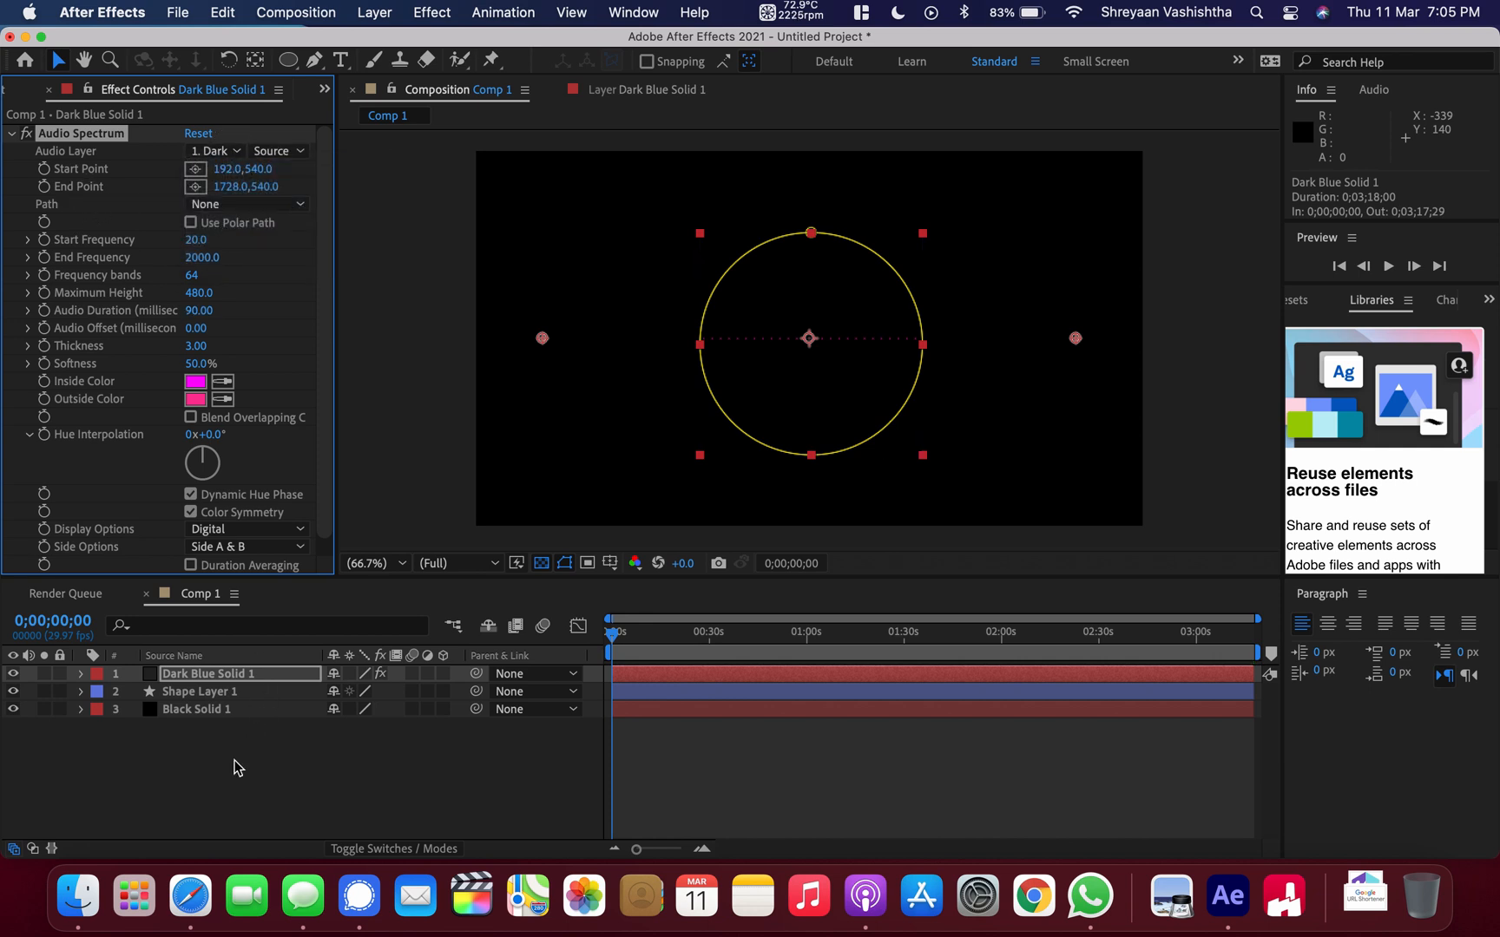
# Switch to Finder and search the Downloads folder for "stargazer".
pyautogui.hotkey('ctrl', 'Right')
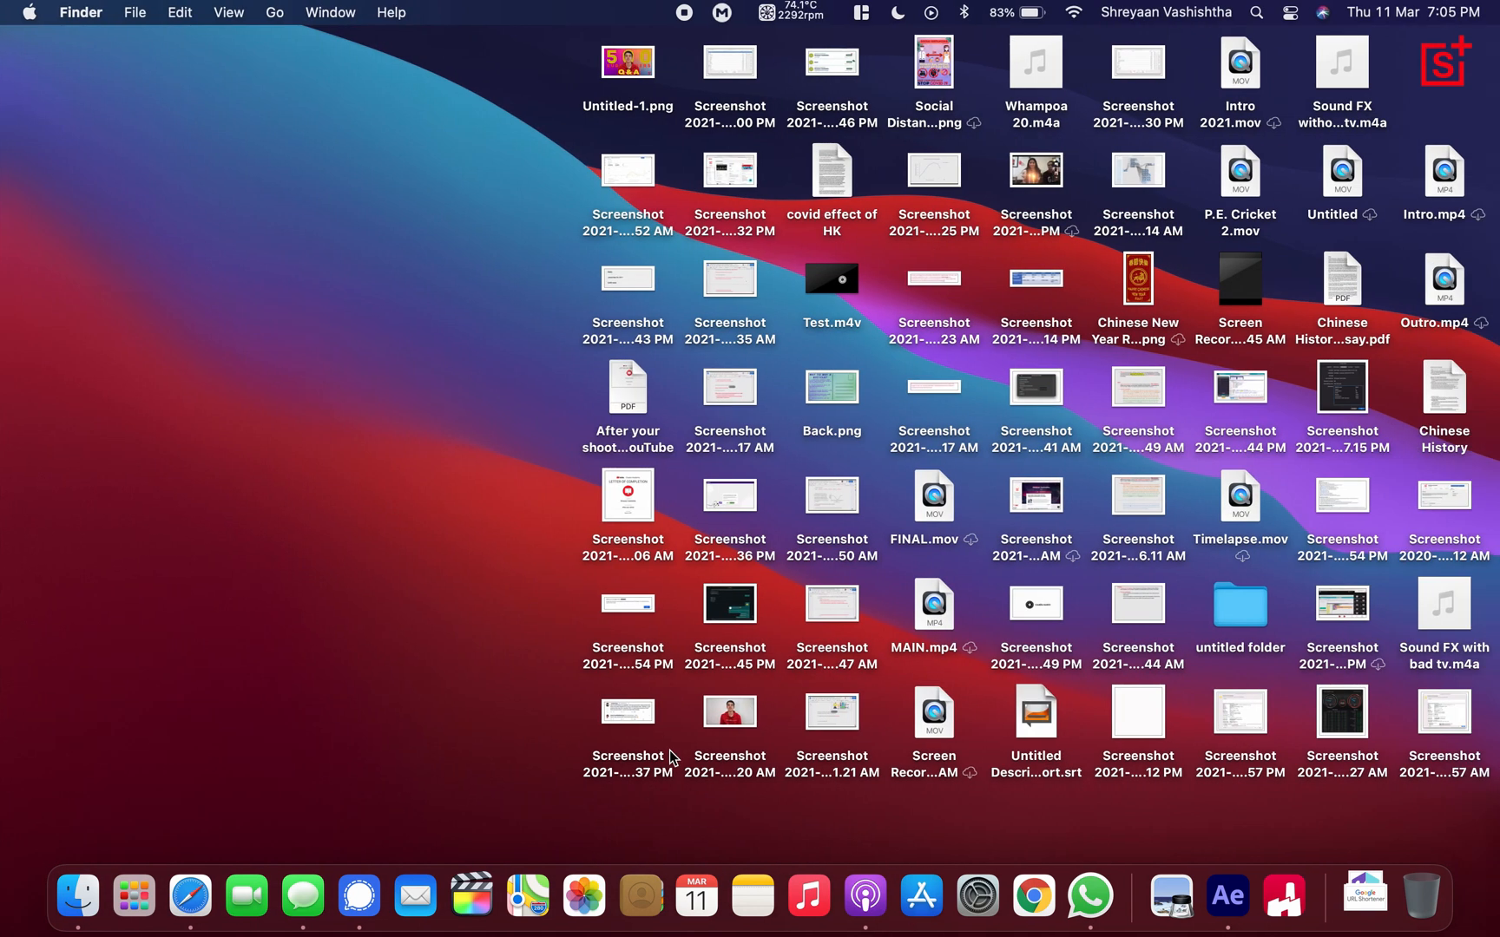
pyautogui.click(74, 926)
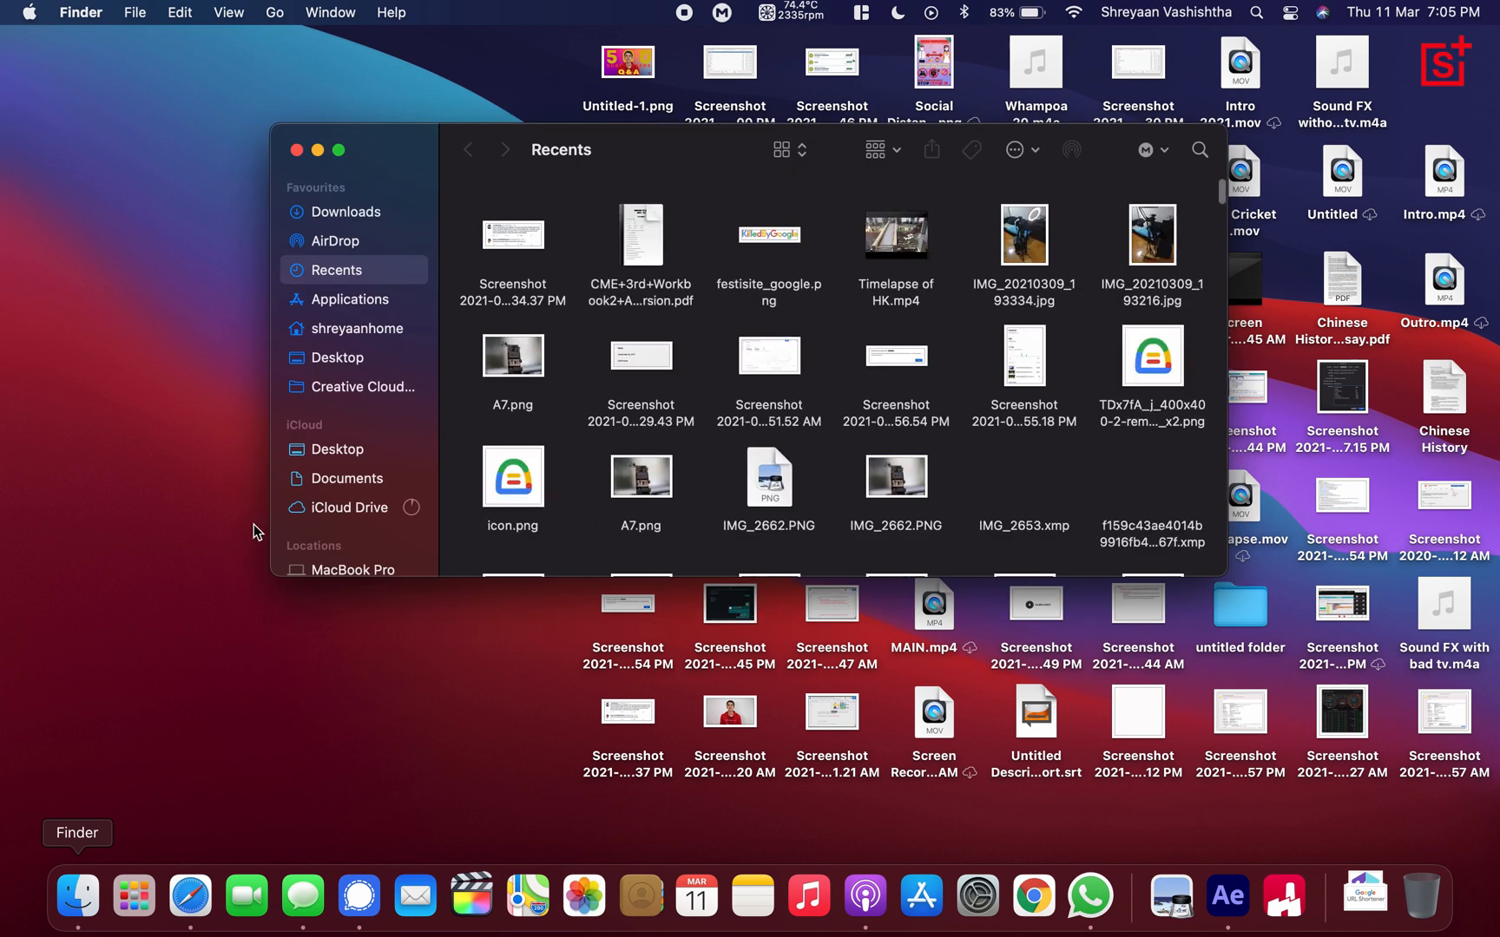
pyautogui.click(336, 359)
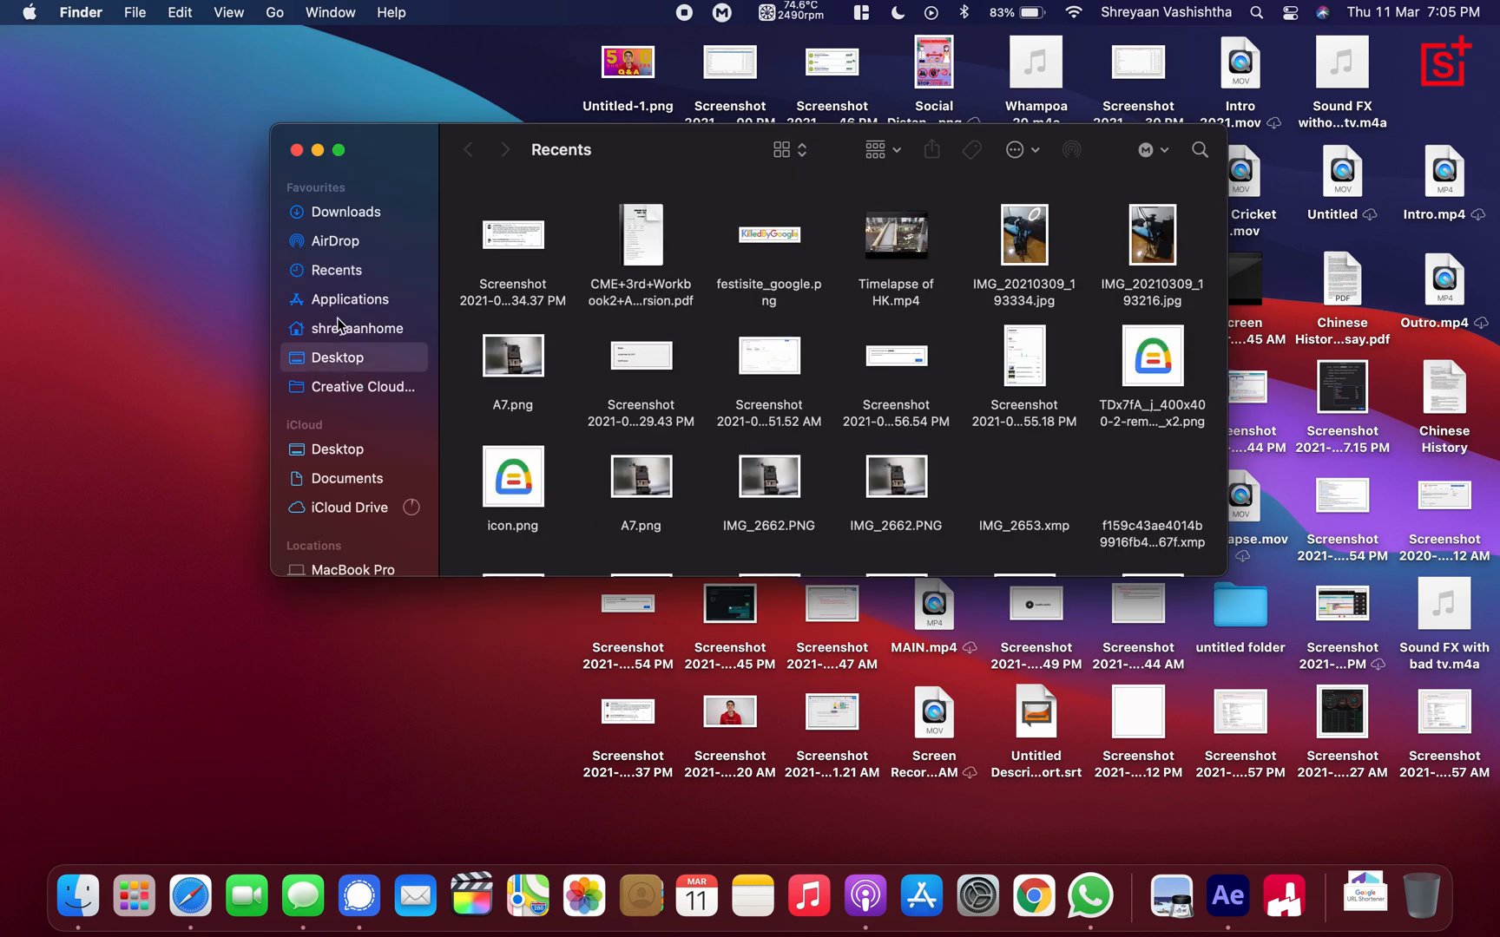
pyautogui.click(365, 213)
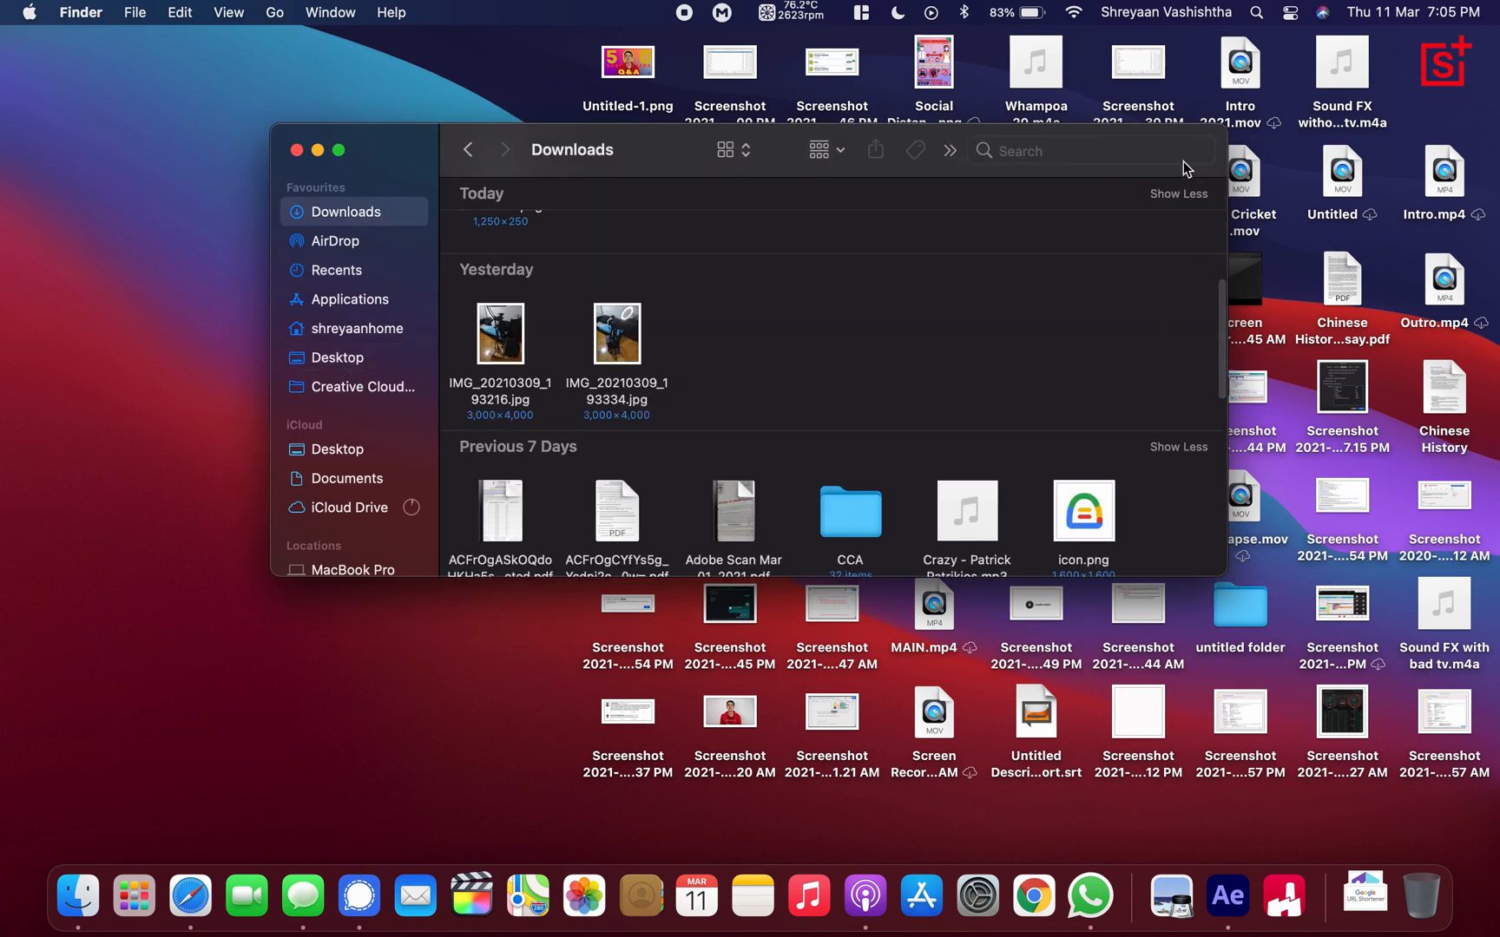
pyautogui.click(1194, 154)
pyautogui.write('stag')
pyautogui.press('BackSpace')
pyautogui.write('r')
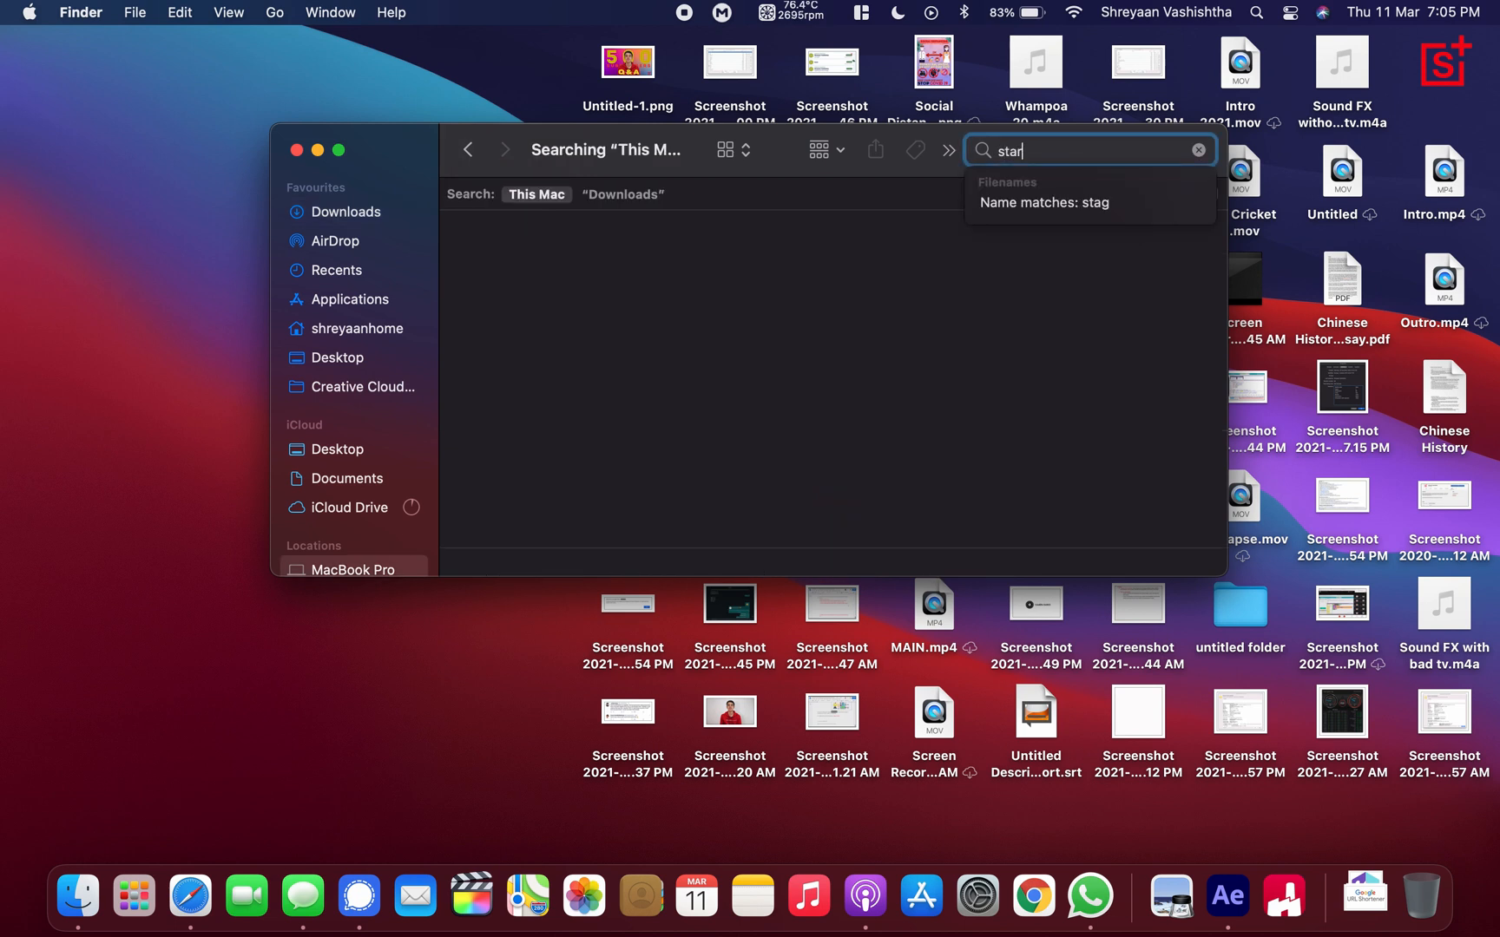
pyautogui.write('gazer')
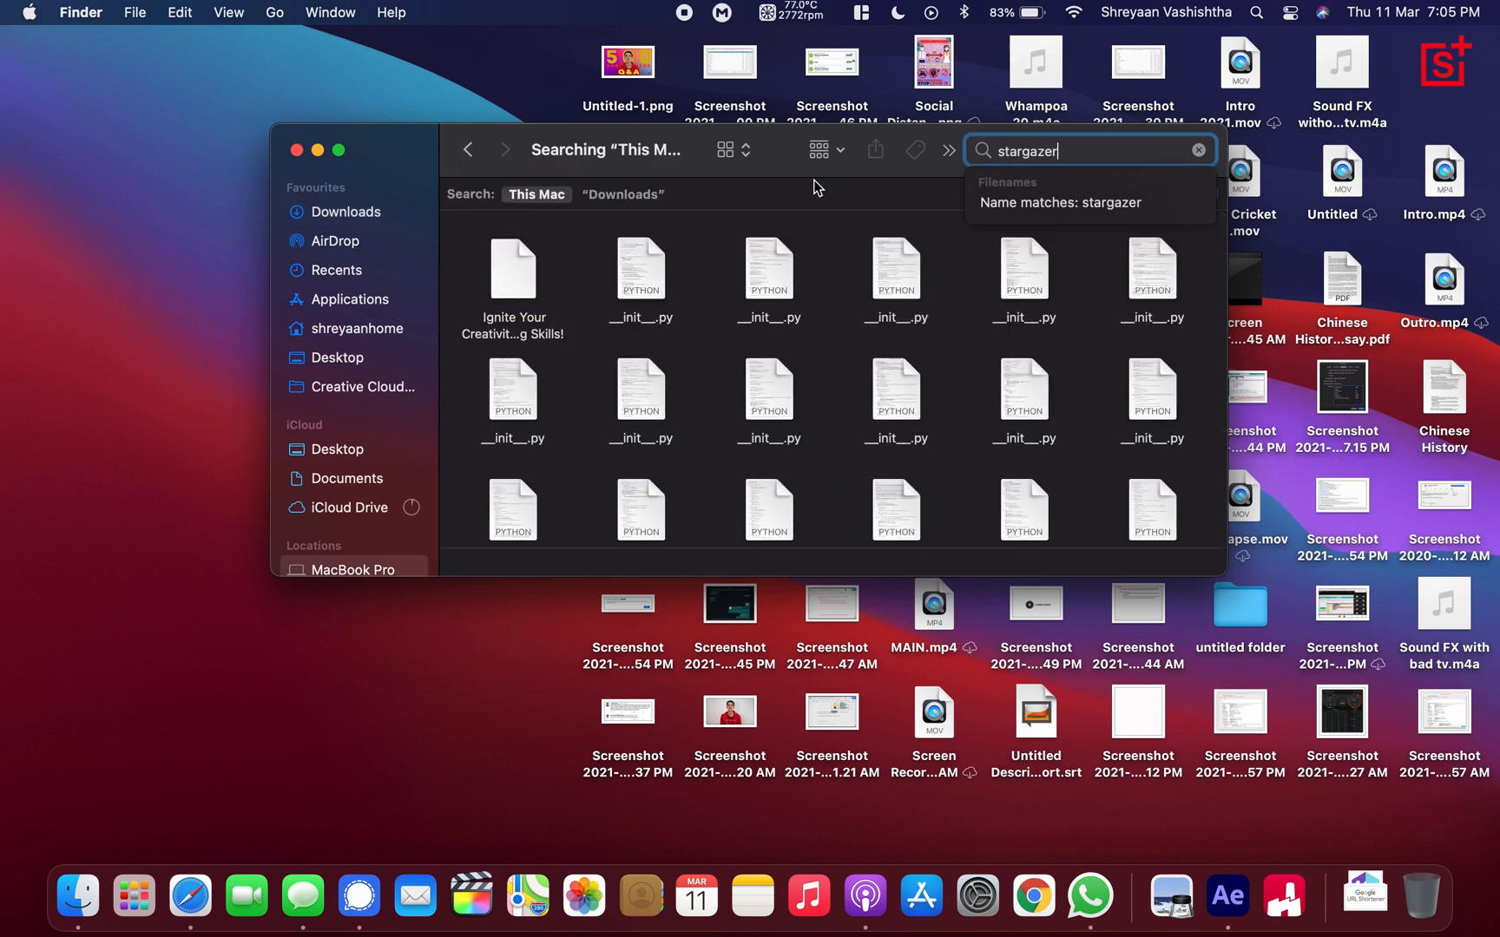
pyautogui.click(623, 194)
# Add AGST - Stargazer.mp3 to Comp 1 in After Effects and place it at the bottom of the layer stack.
pyautogui.moveTo(502, 343); pyautogui.dragTo(158, 762)
pyautogui.hotkey('ctrl', 'Right')
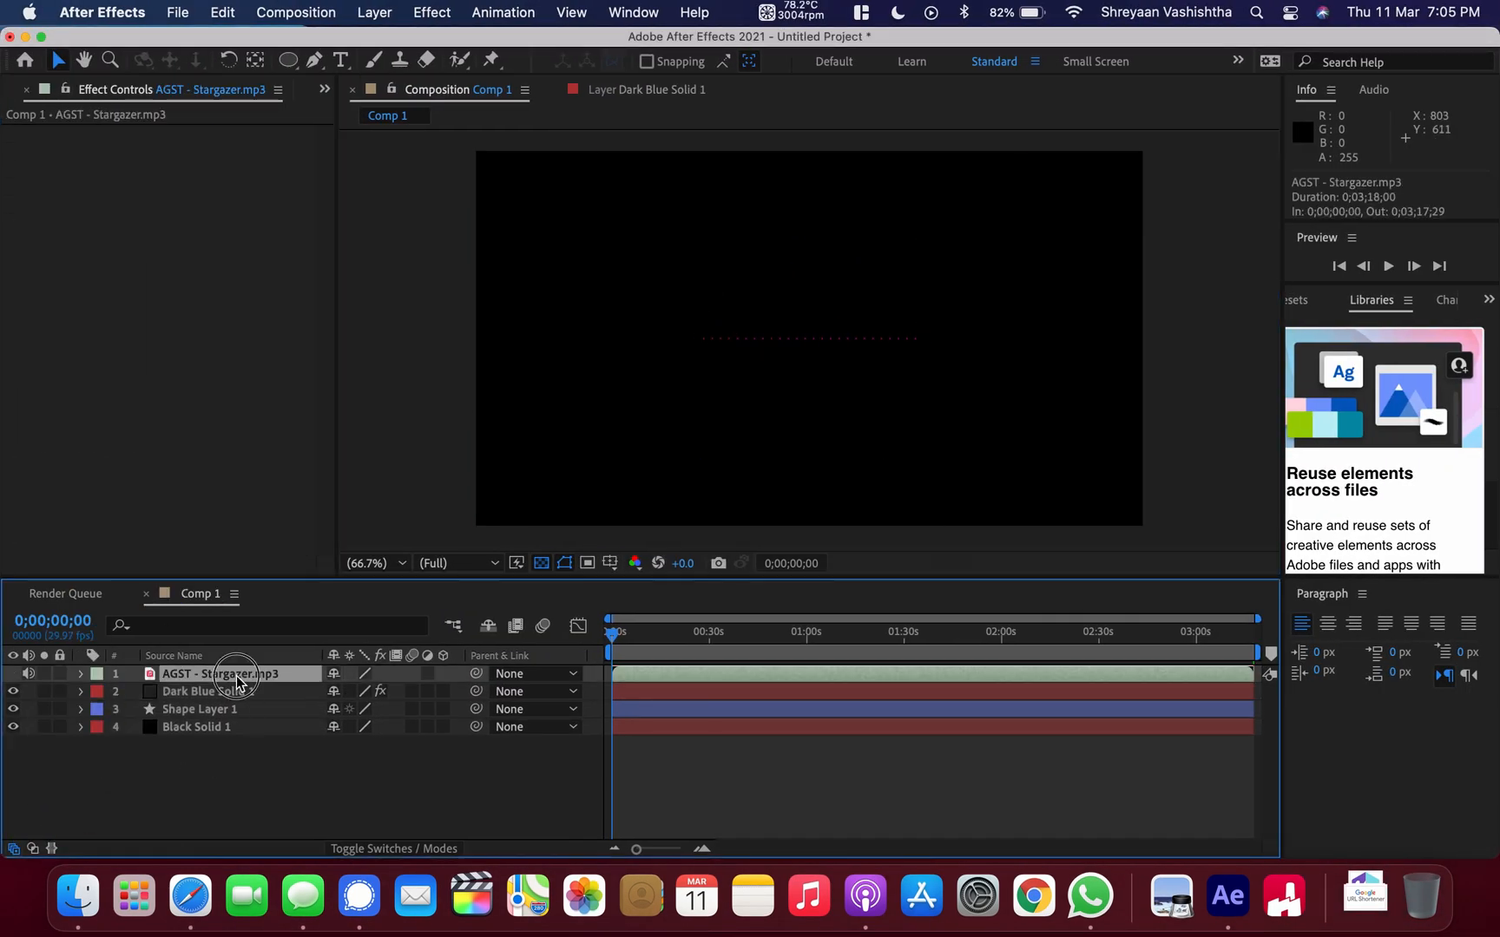
pyautogui.moveTo(234, 674); pyautogui.dragTo(235, 757)
# Set the Audio Spectrum's audio layer to AGST - Stargazer.mp3 and, with the playhead at 0;00;19;17, its path to Mask 1.
pyautogui.click(224, 673)
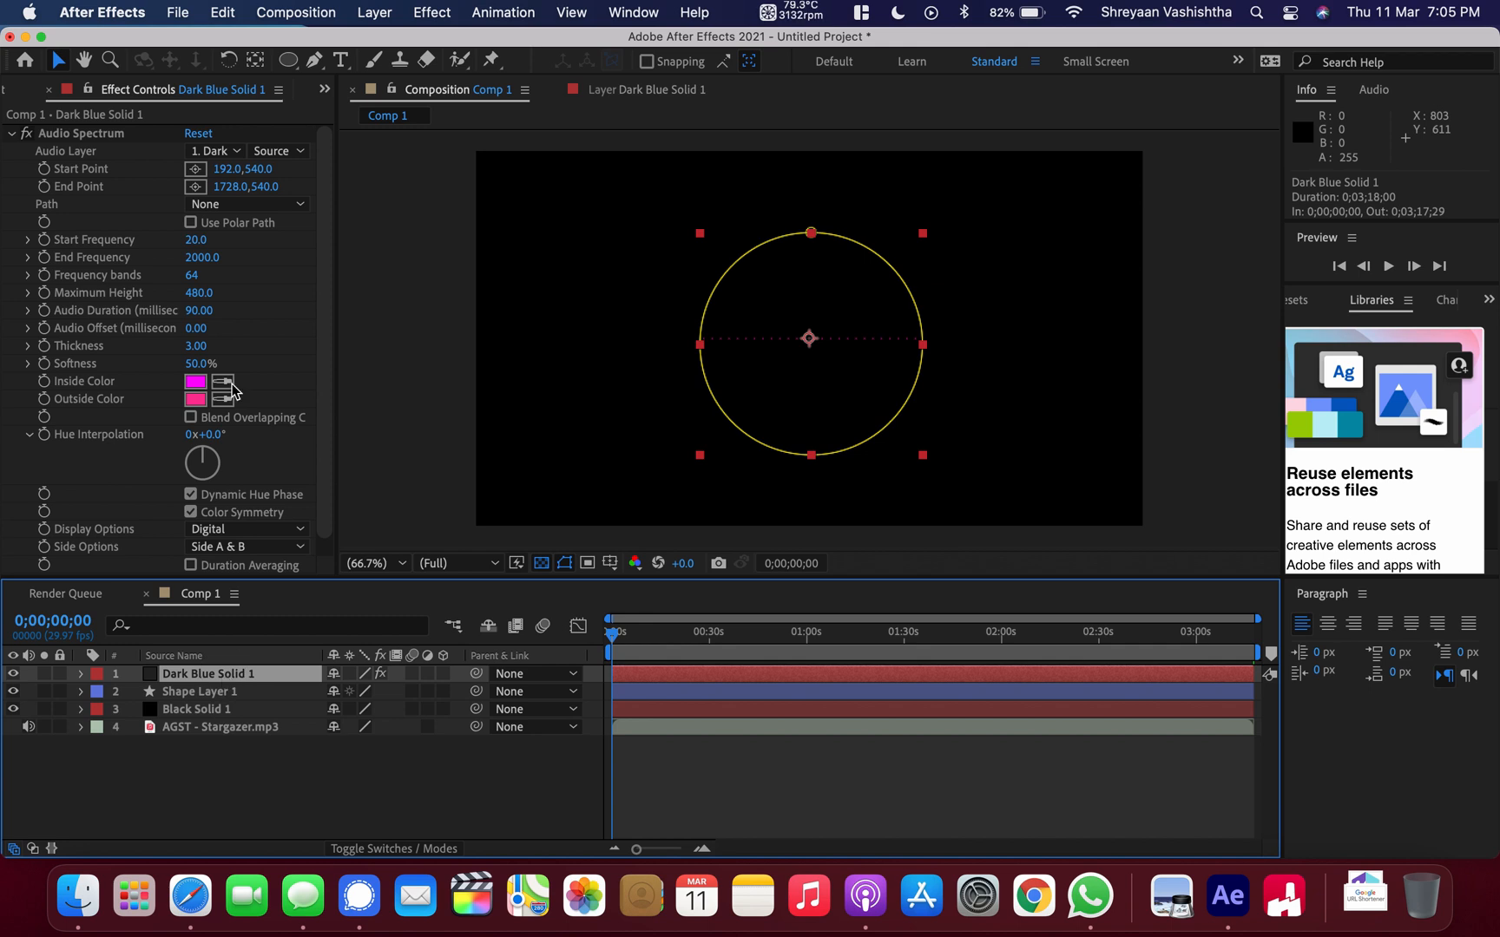
pyautogui.click(233, 150)
pyautogui.click(298, 276)
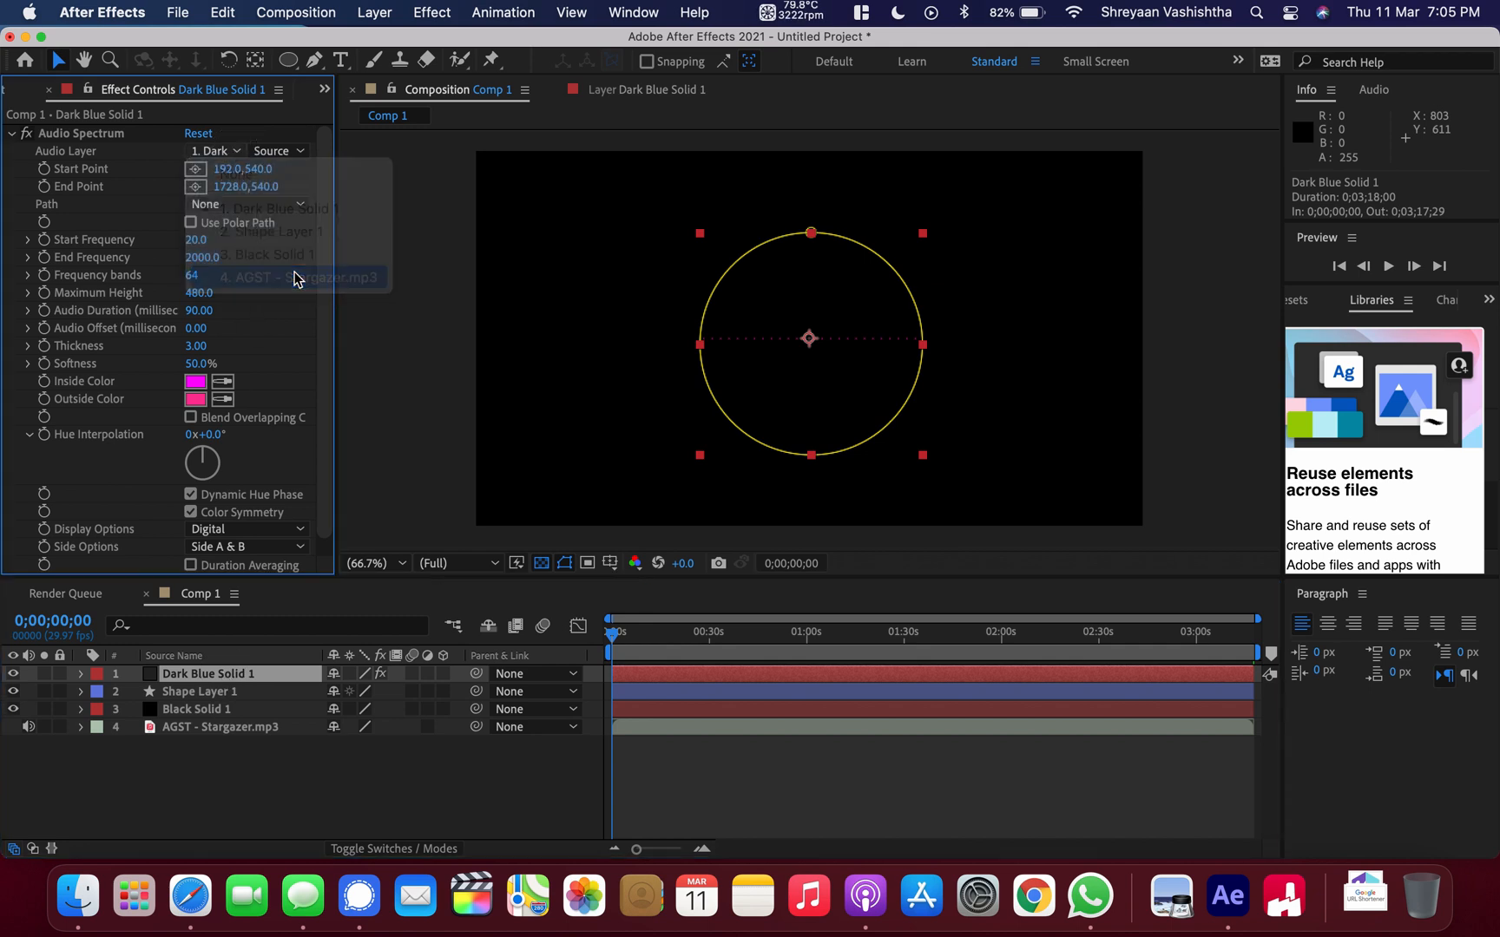
pyautogui.click(675, 640)
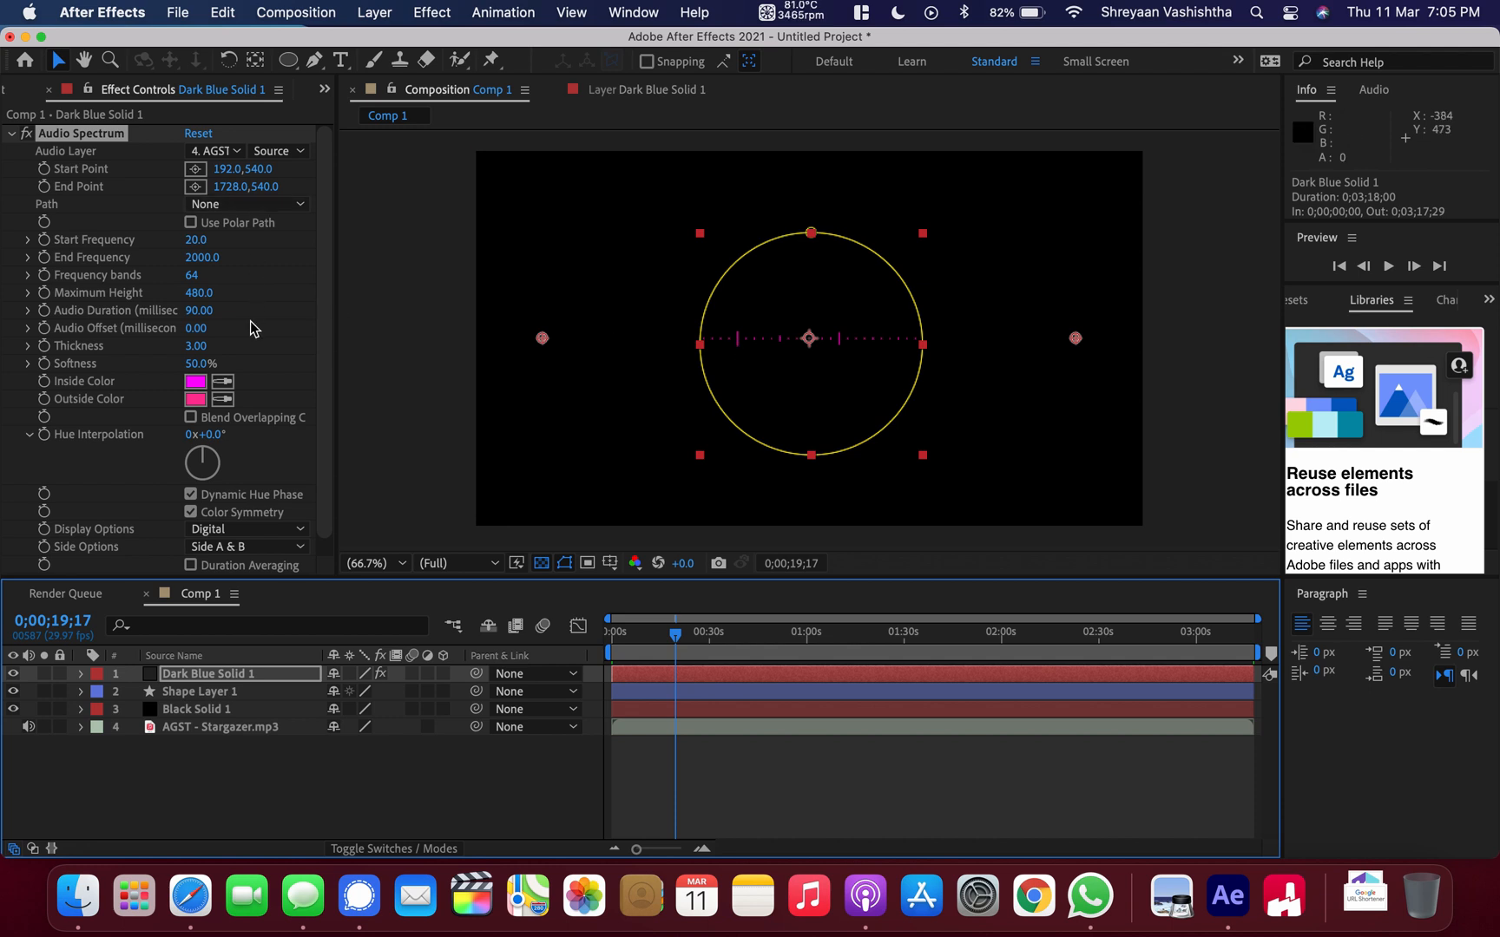
pyautogui.click(264, 208)
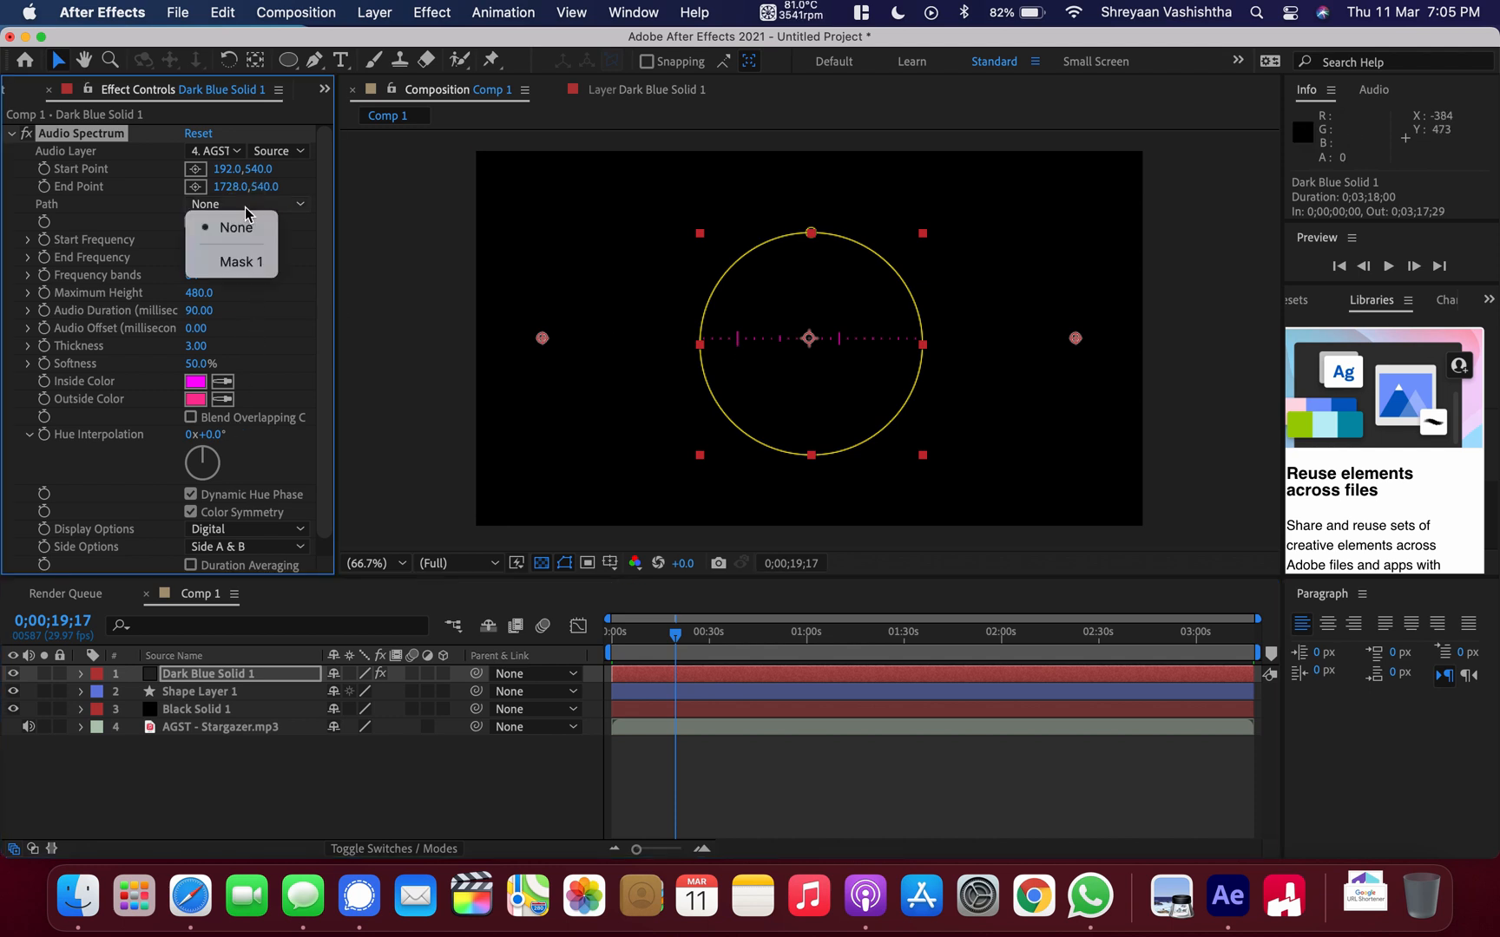
pyautogui.click(243, 258)
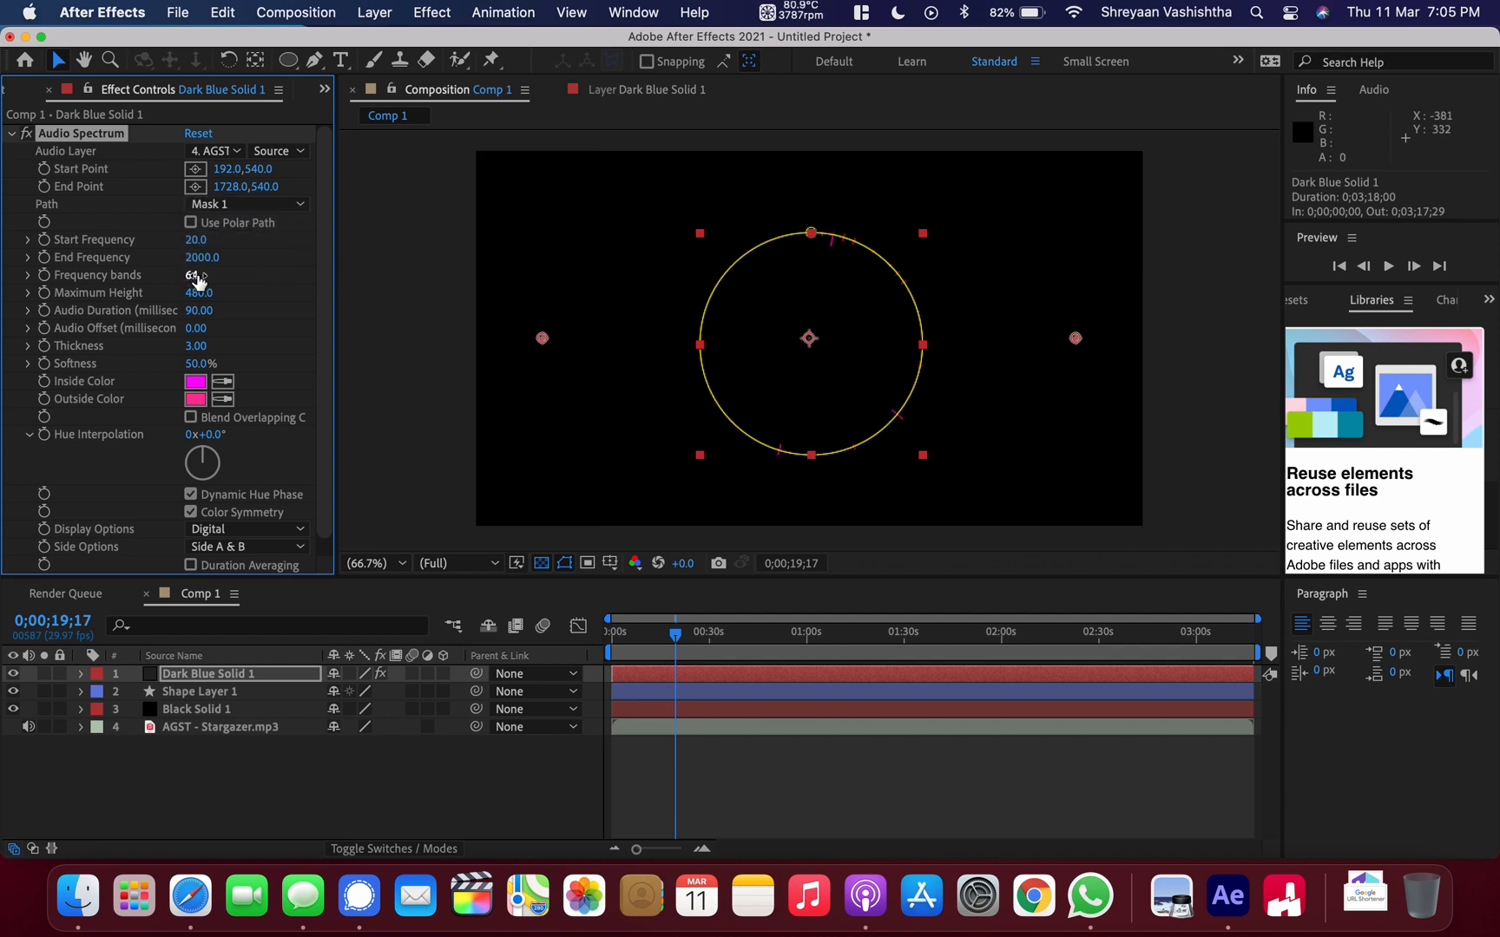
# Set the Audio Spectrum's frequency bands to 100, maximum height to 530 and thickness to 5.80, and deselect the layer.
pyautogui.moveTo(199, 277); pyautogui.dragTo(233, 294)
pyautogui.click(203, 772)
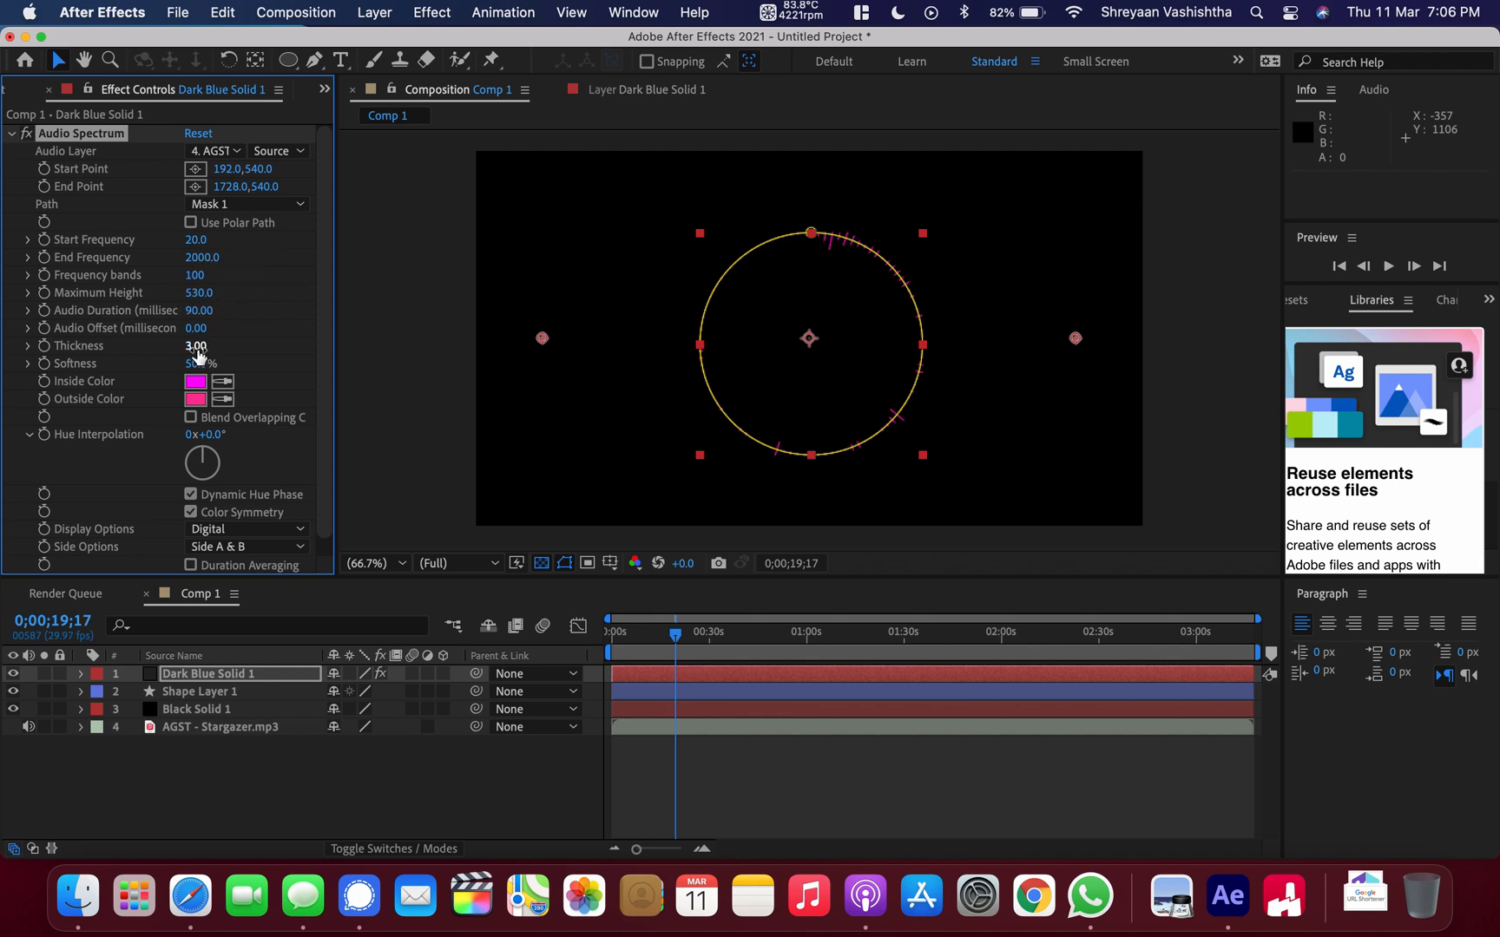
pyautogui.moveTo(199, 354); pyautogui.dragTo(228, 350)
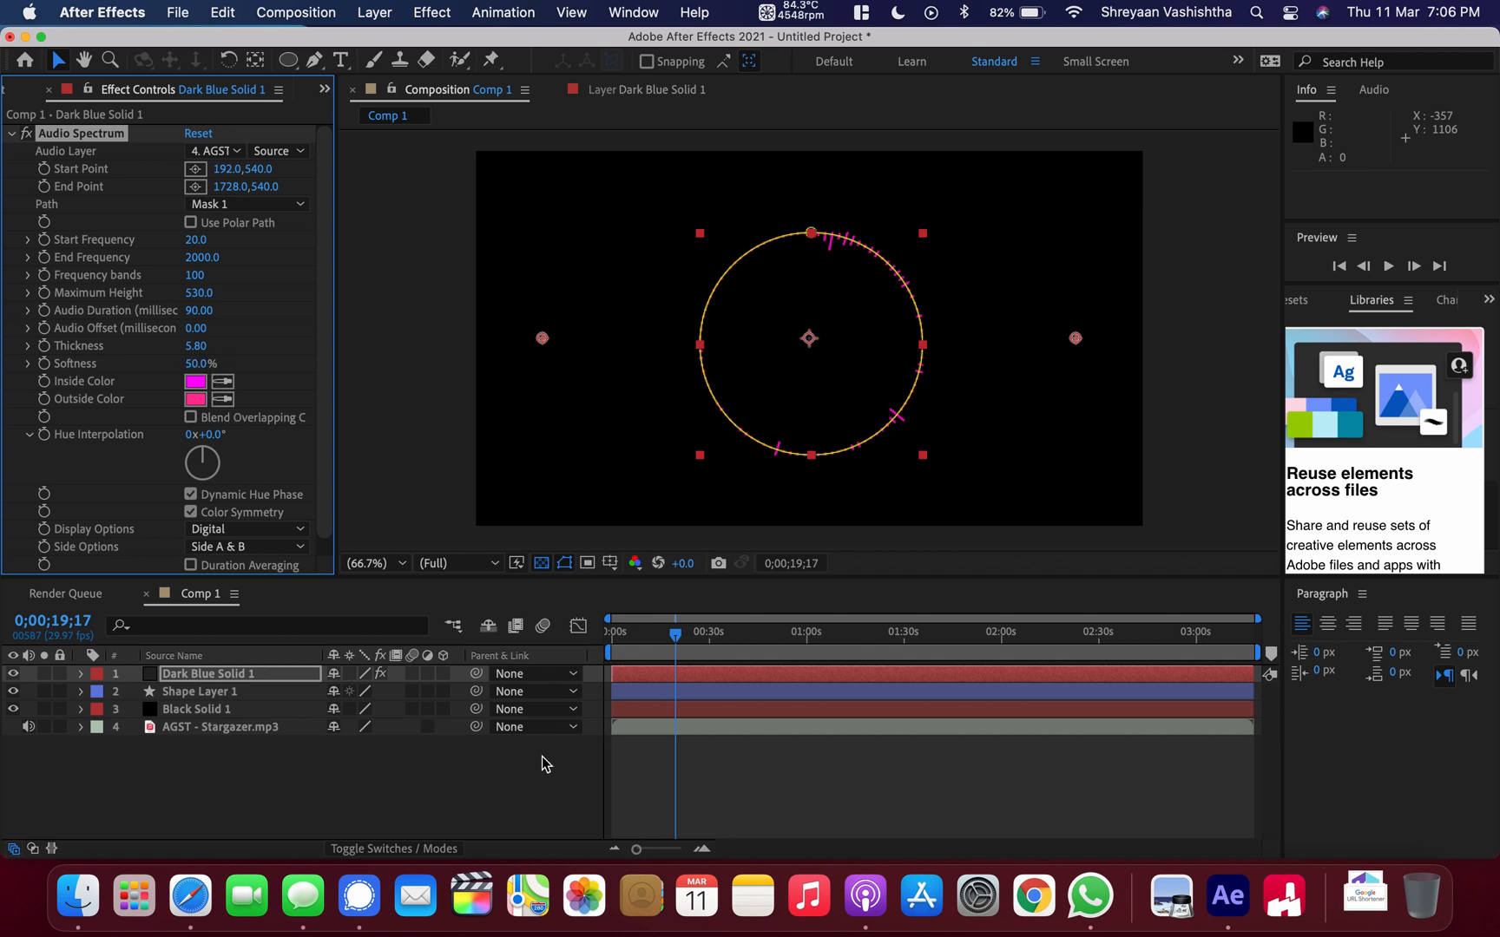
pyautogui.click(454, 814)
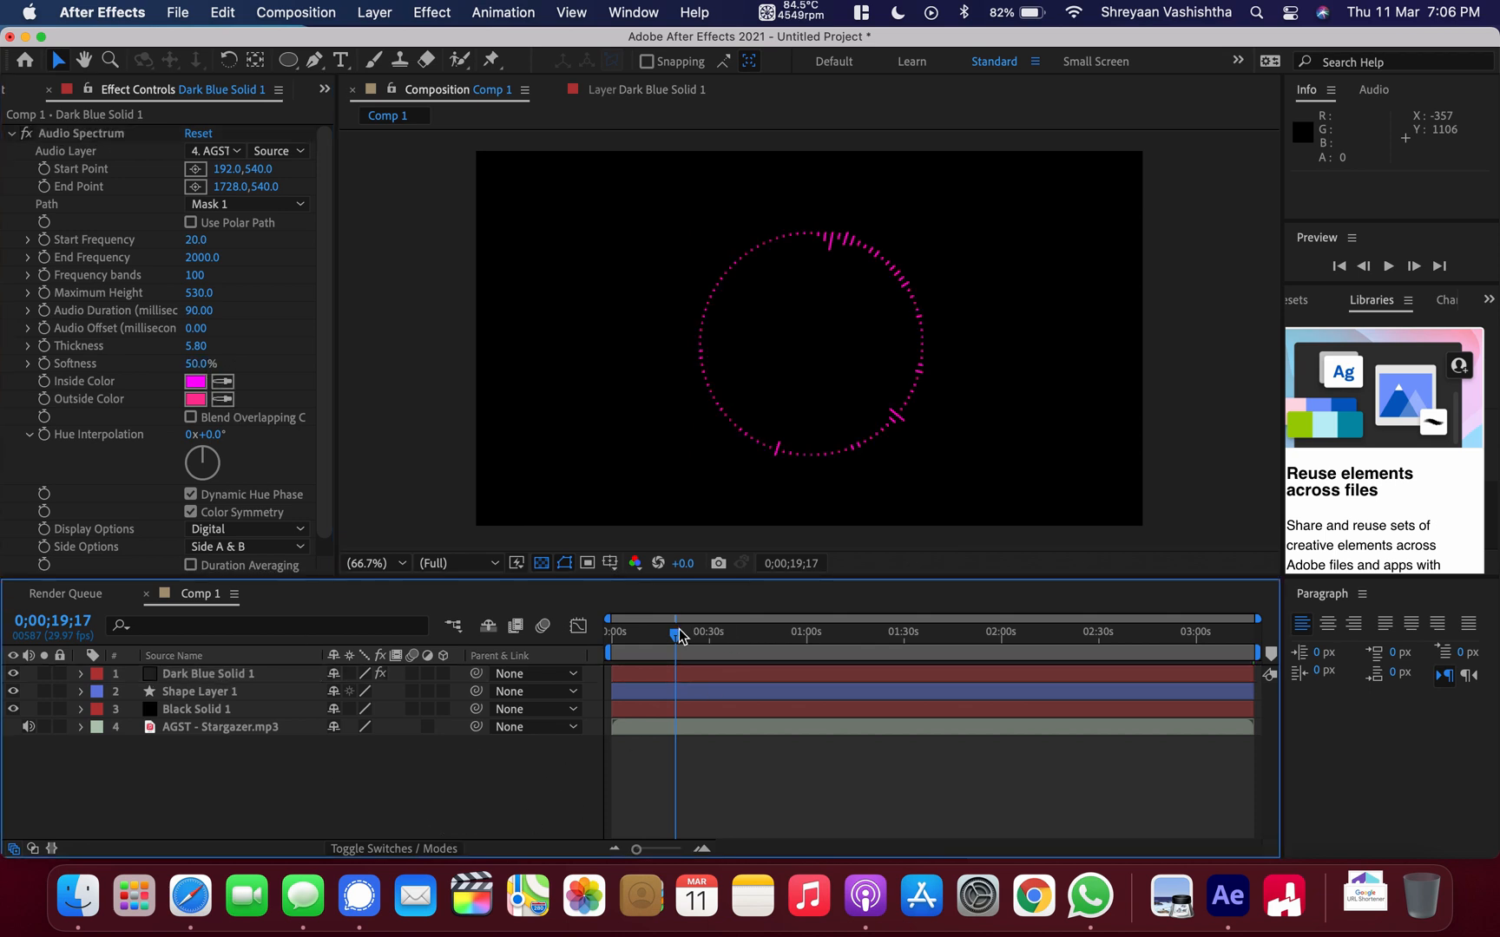
# Return the playhead to the start of the composition and preview the audio spectrum animation.
pyautogui.moveTo(680, 636); pyautogui.dragTo(480, 639)
pyautogui.click(617, 620)
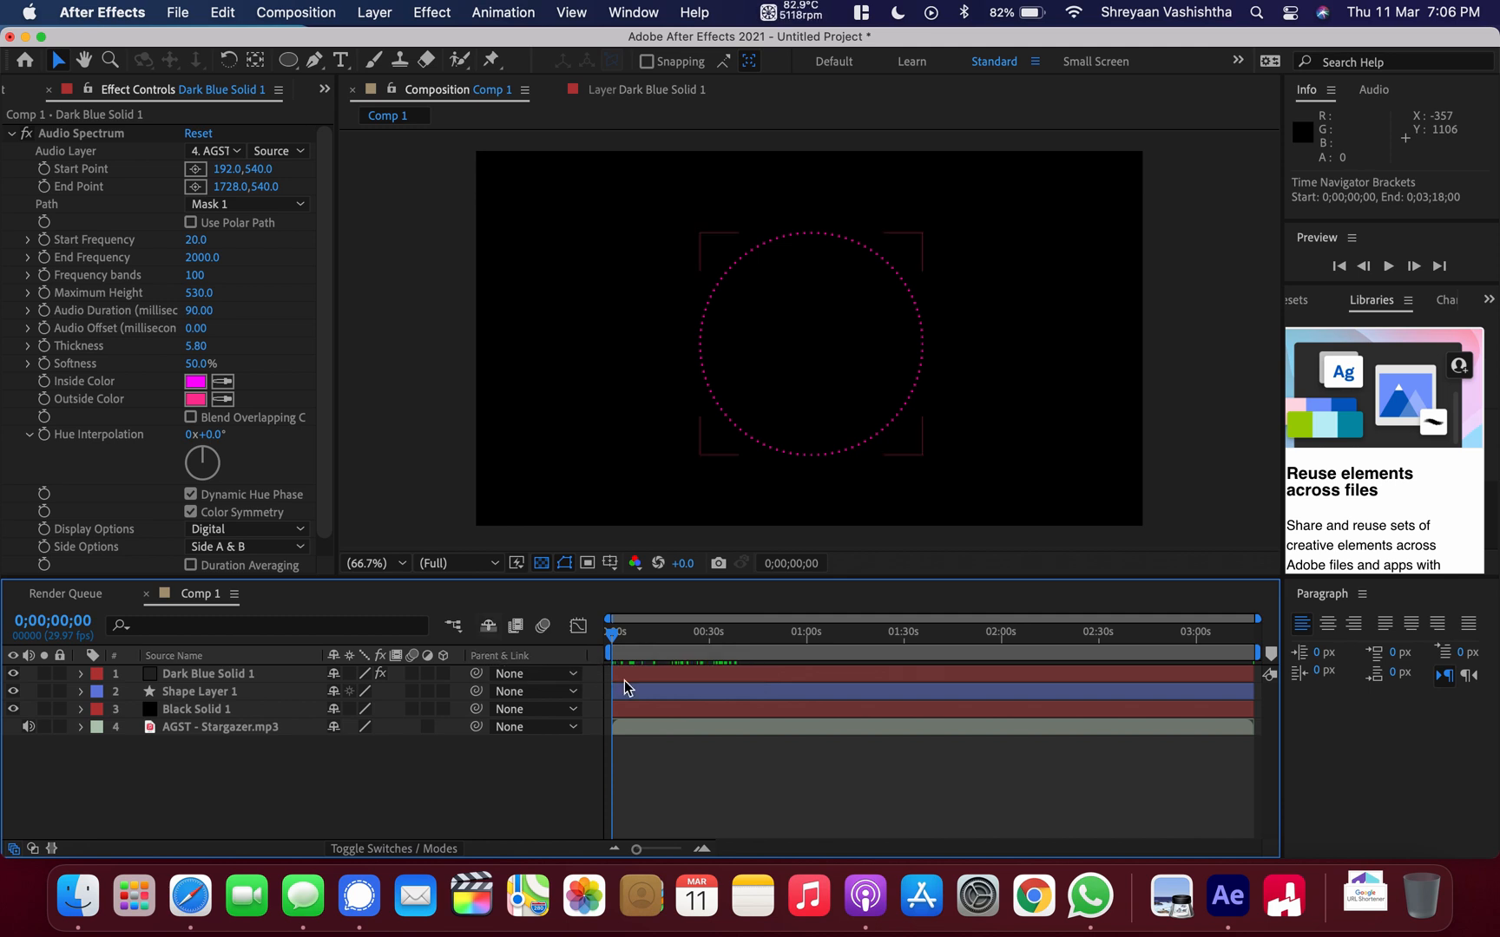
pyautogui.press('space')
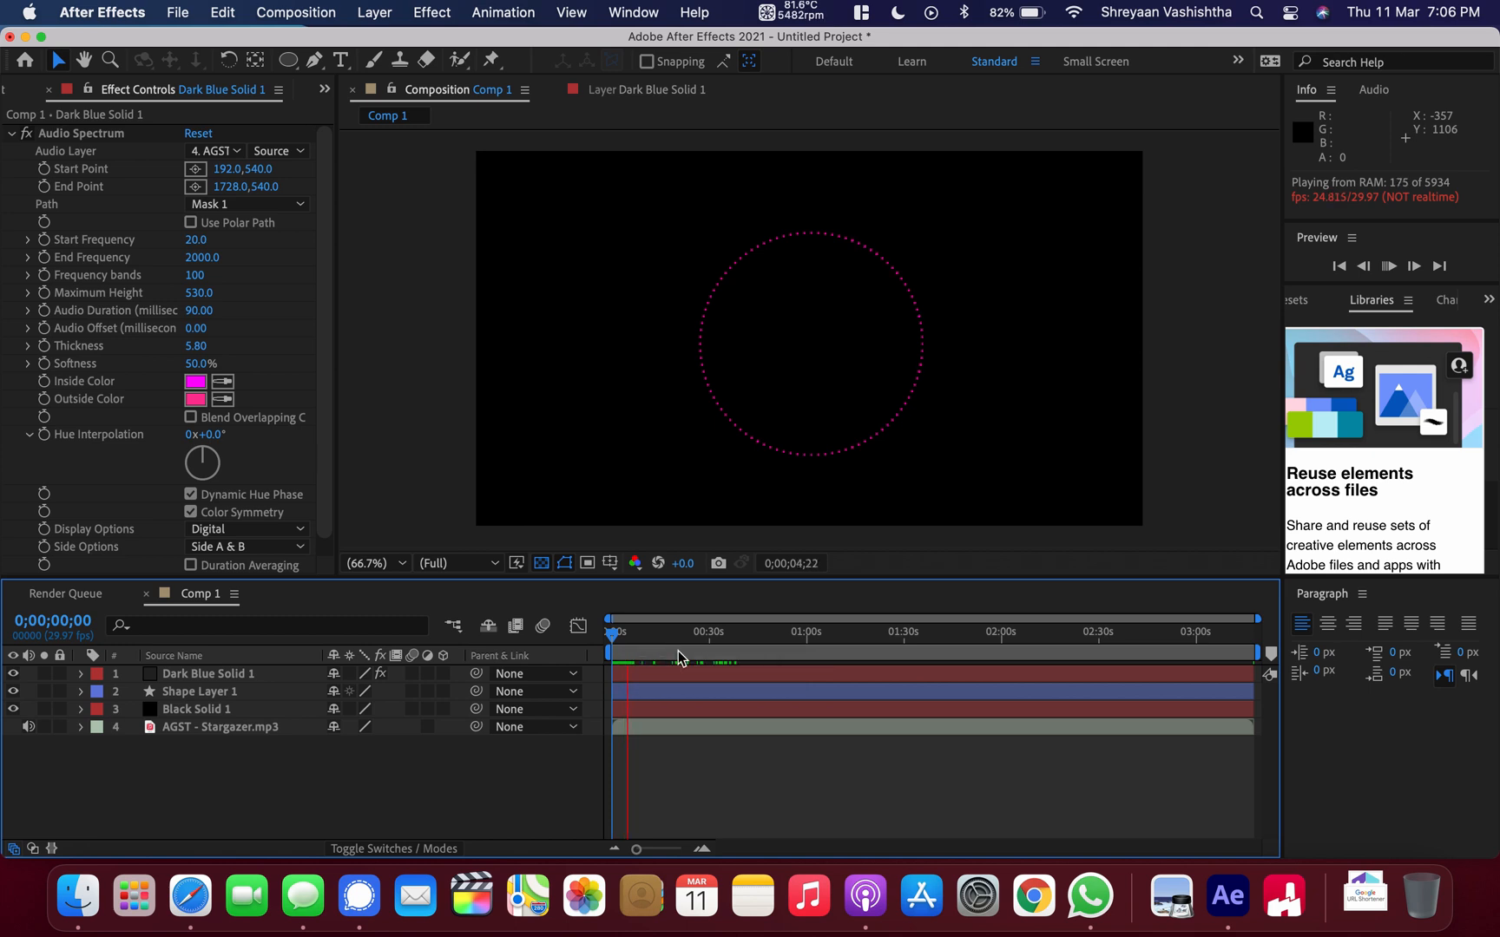
# Replay the audio spectrum preview from the start of the composition with the sound volume raised.
pyautogui.press('space')
pyautogui.moveTo(615, 642)
pyautogui.mouseDown()
pyautogui.moveTo(616, 628)
pyautogui.moveTo(690, 631)
pyautogui.moveTo(612, 632)
pyautogui.mouseUp()
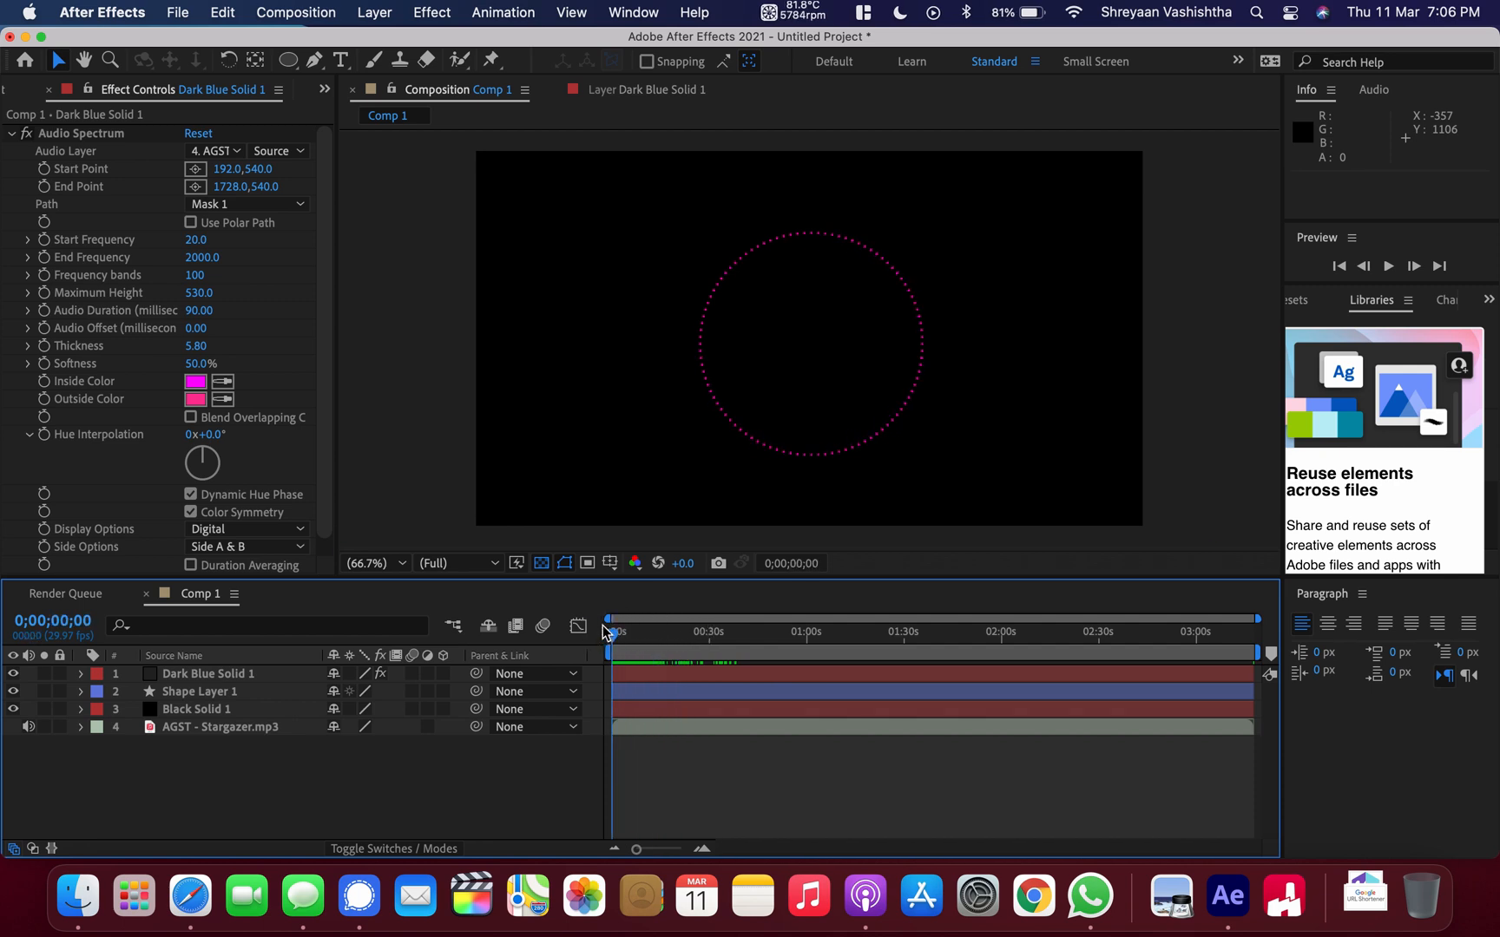
pyautogui.press('space')
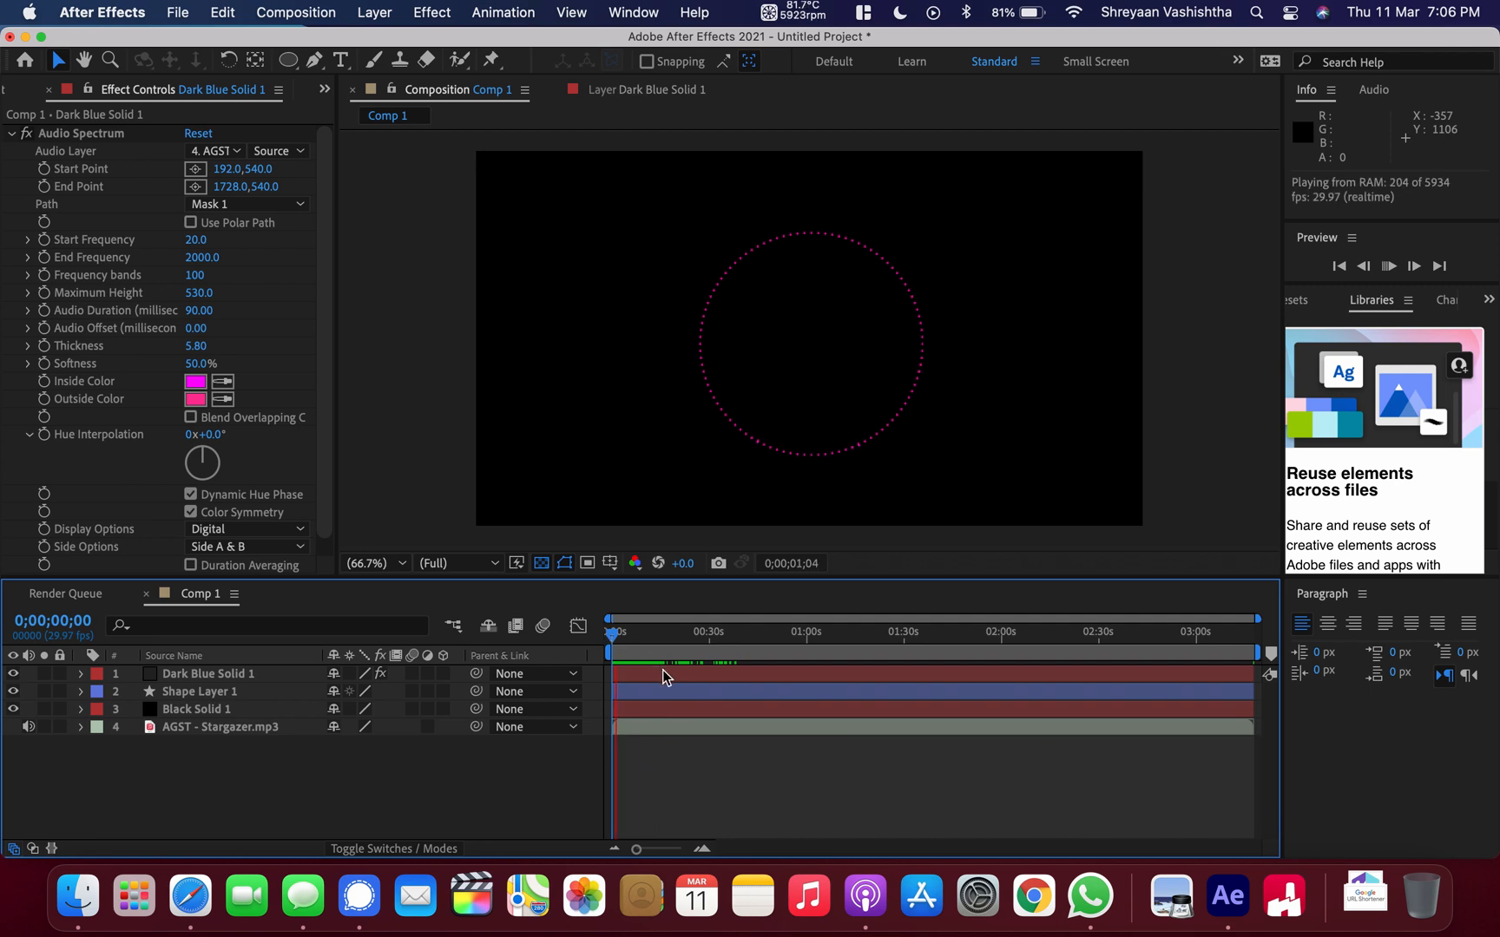
pyautogui.press('XF86AudioRaiseVolume')
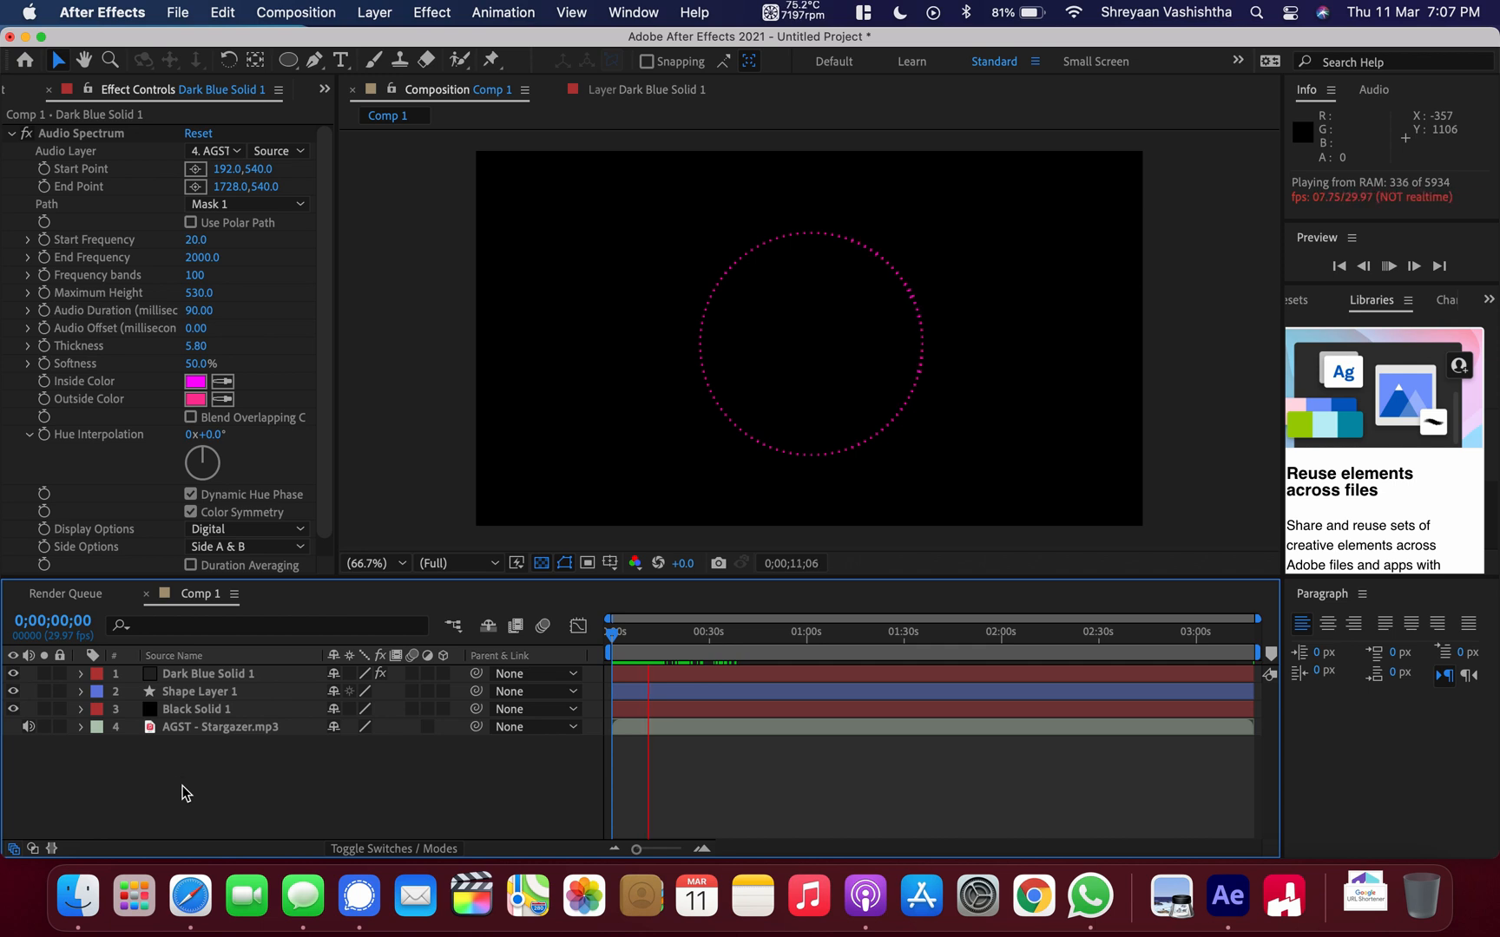
# Duplicate the Dark Blue Solid 1 layer and enlarge the copy into an outer ring around the original circle.
pyautogui.press('super+d')
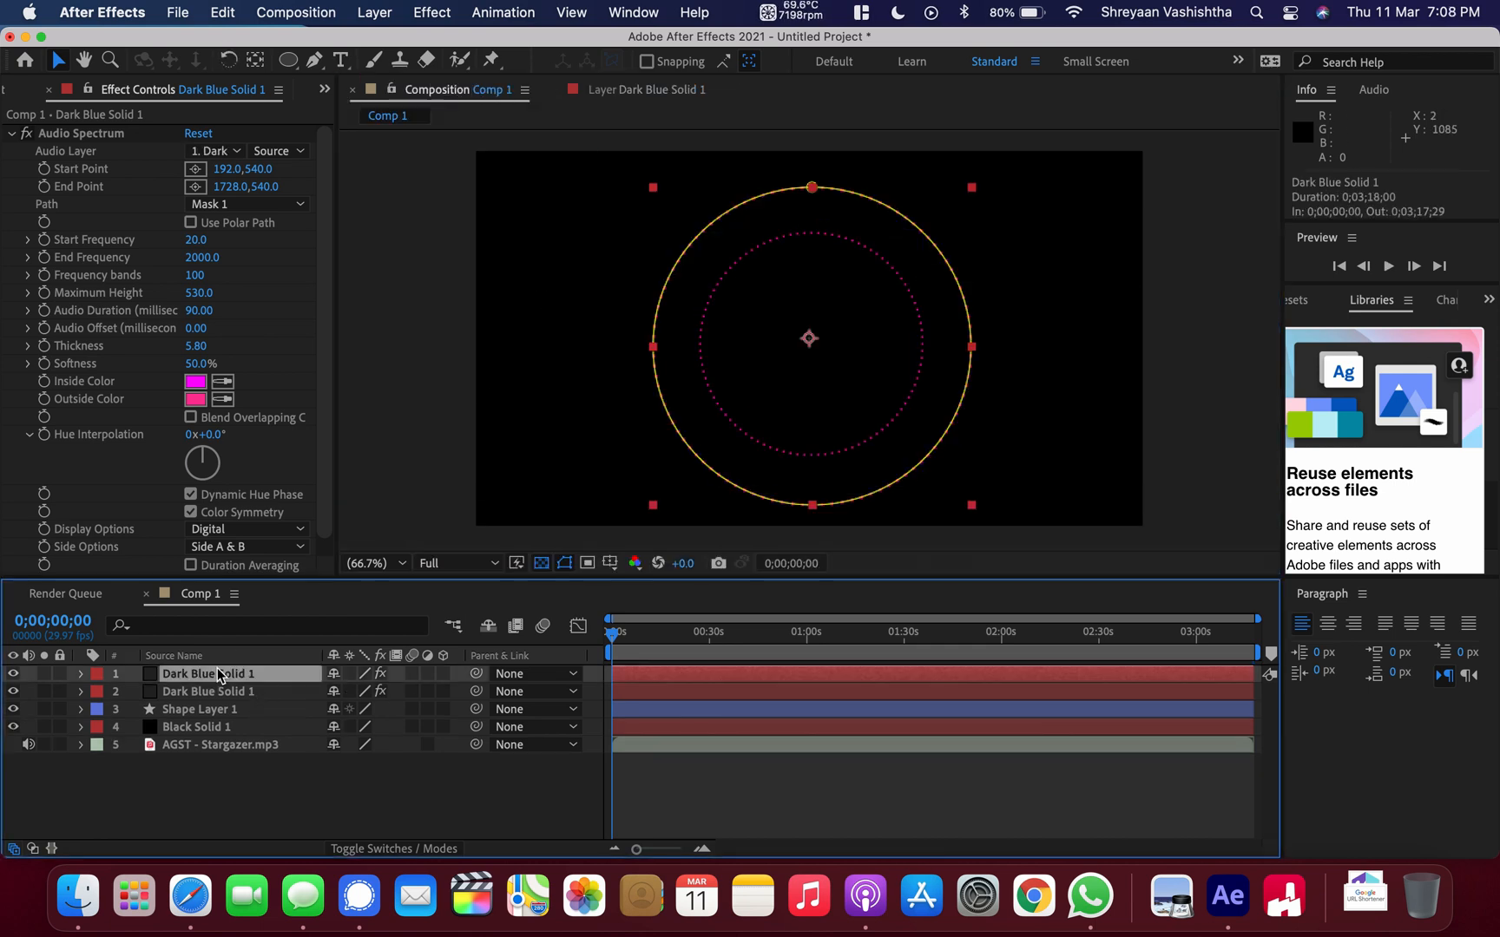
# Set the outer ring's Audio Spectrum inside color to blue-violet and its outside color to turquoise, and deselect the layer.
pyautogui.click(196, 385)
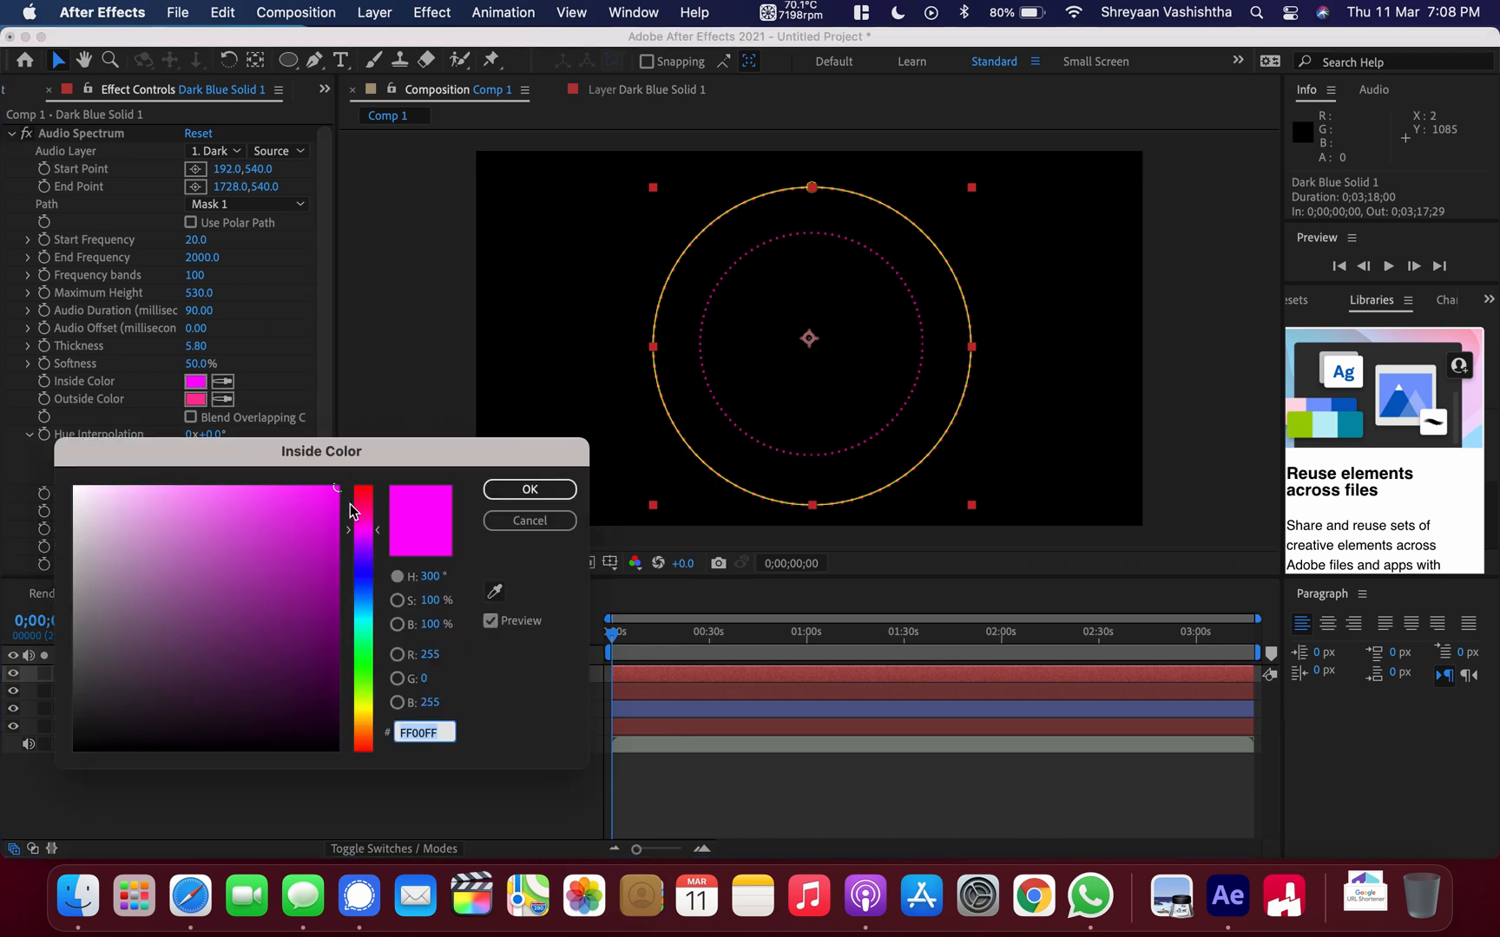
pyautogui.moveTo(361, 532); pyautogui.dragTo(362, 564)
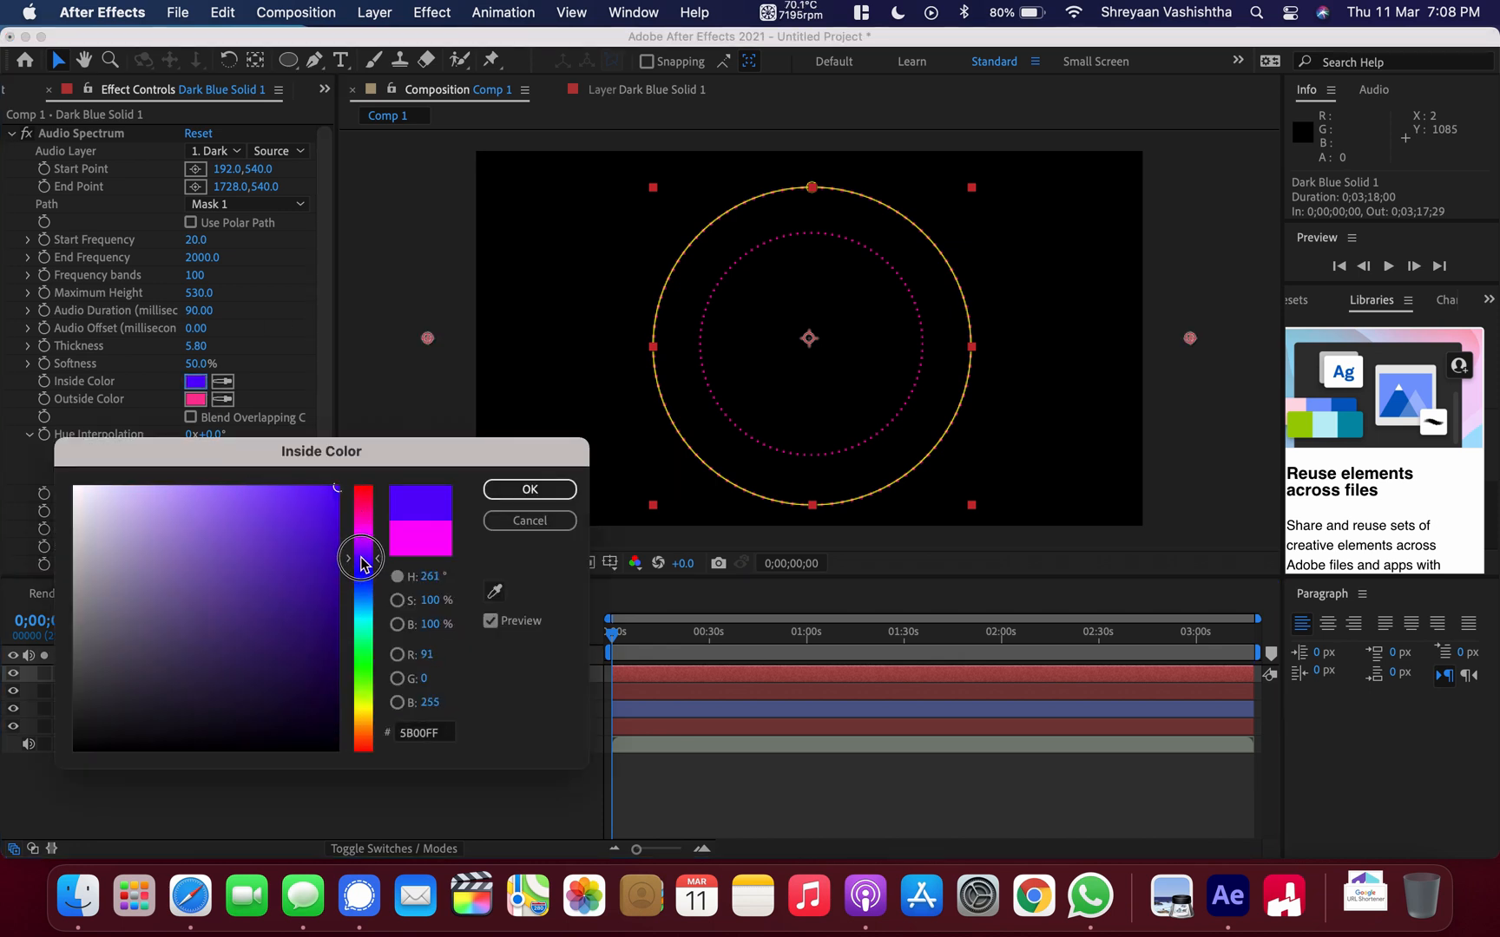
pyautogui.click(529, 489)
pyautogui.click(195, 399)
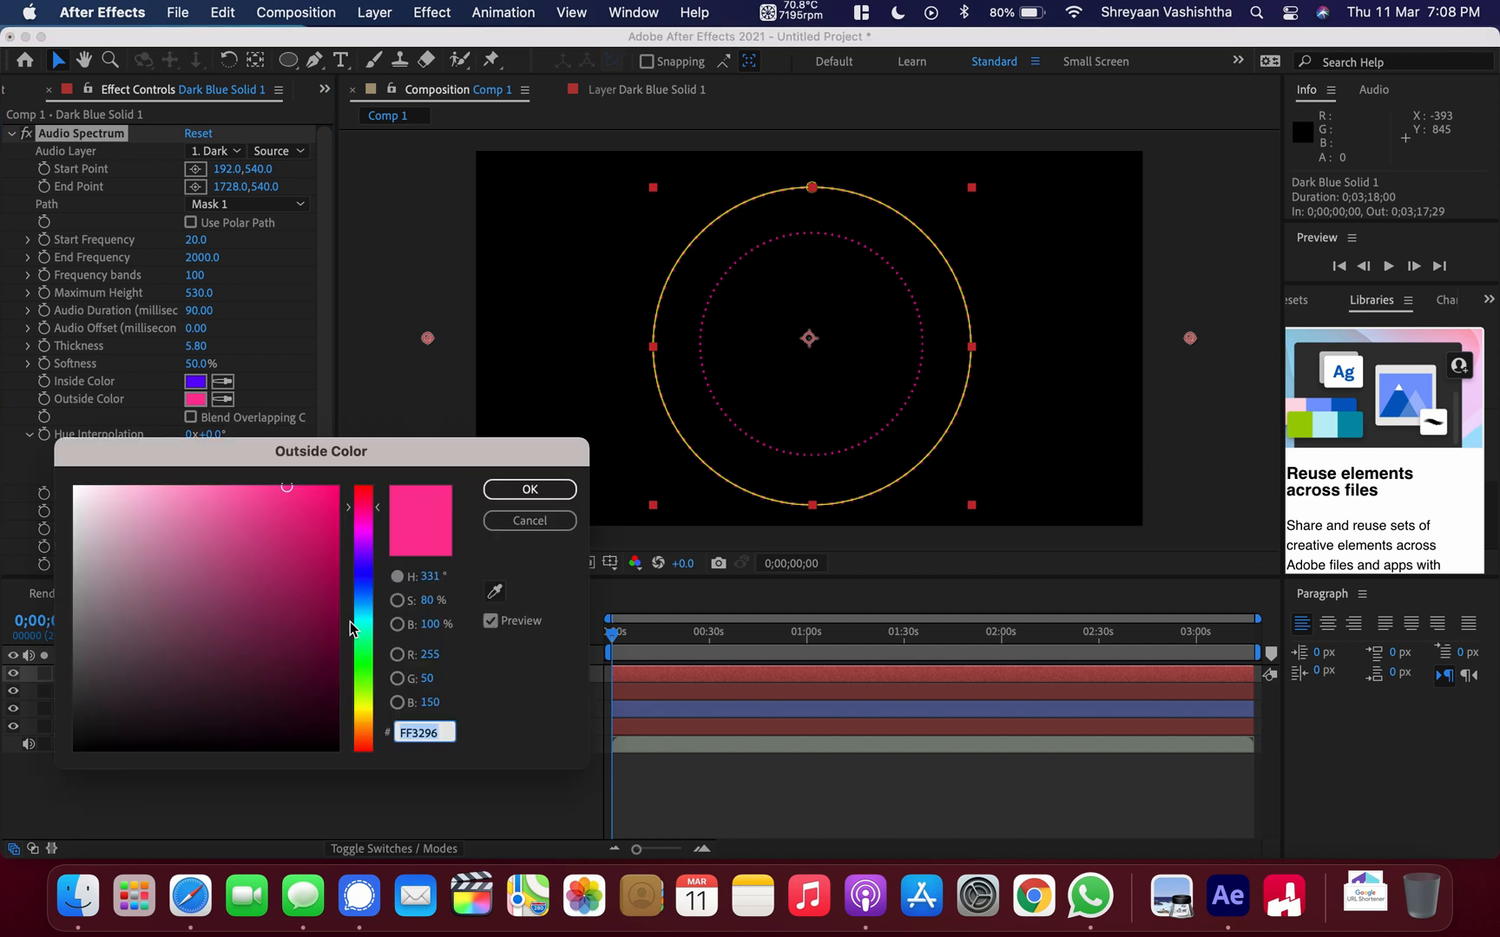
pyautogui.moveTo(369, 595); pyautogui.dragTo(367, 630)
pyautogui.click(536, 491)
pyautogui.click(426, 497)
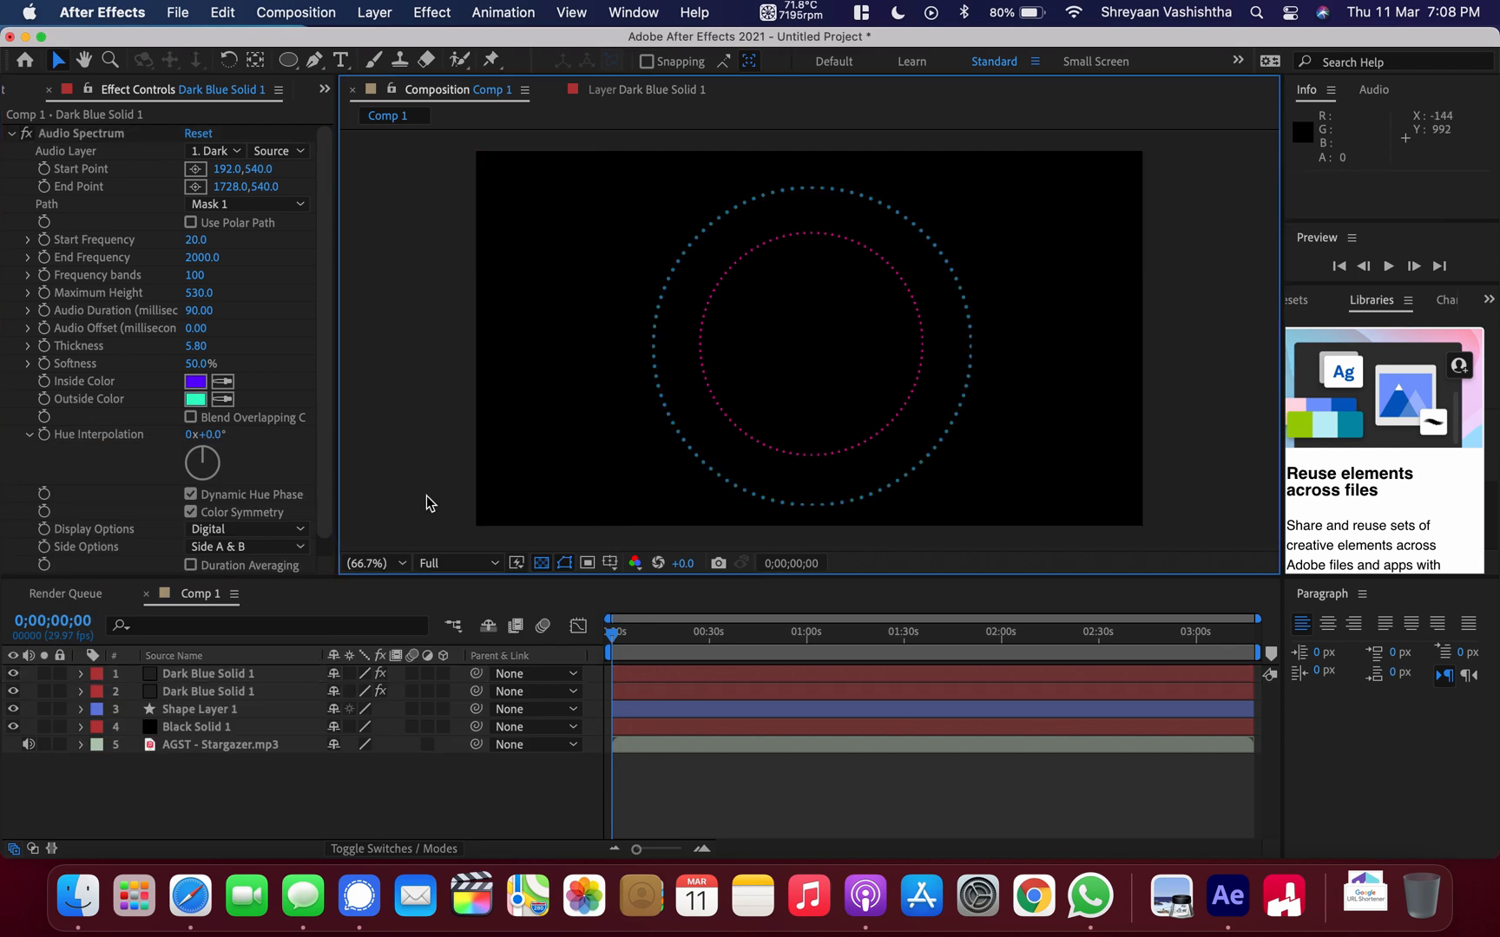
# With the playhead at 0;00;43;08, set the outer ring's audio layer to AGST - Stargazer.mp3.
pyautogui.click(696, 632)
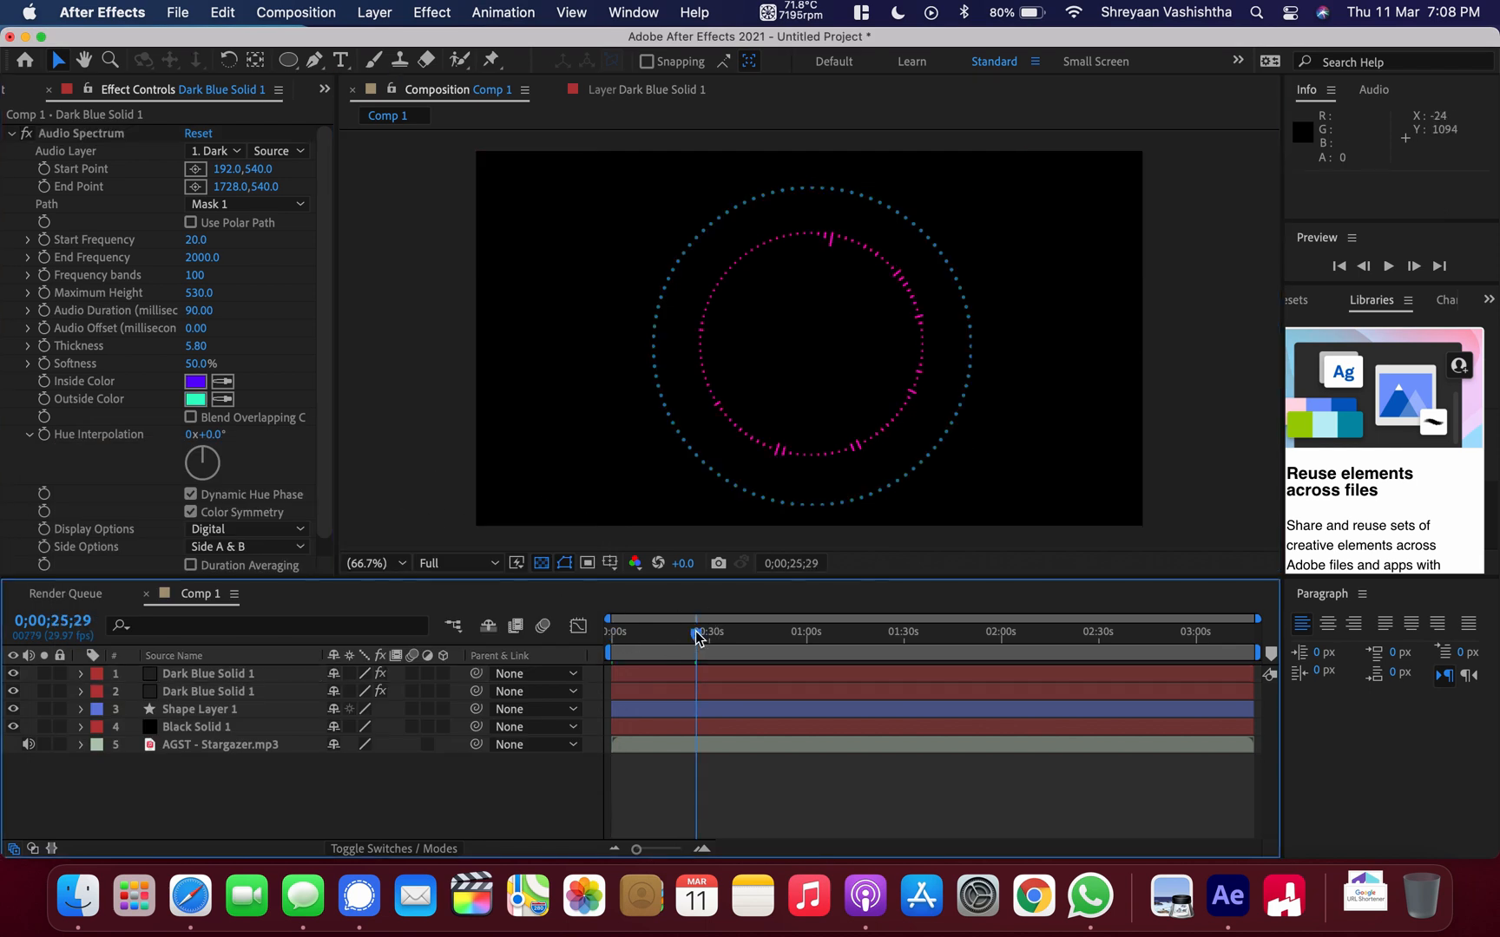
pyautogui.click(751, 640)
pyautogui.click(230, 156)
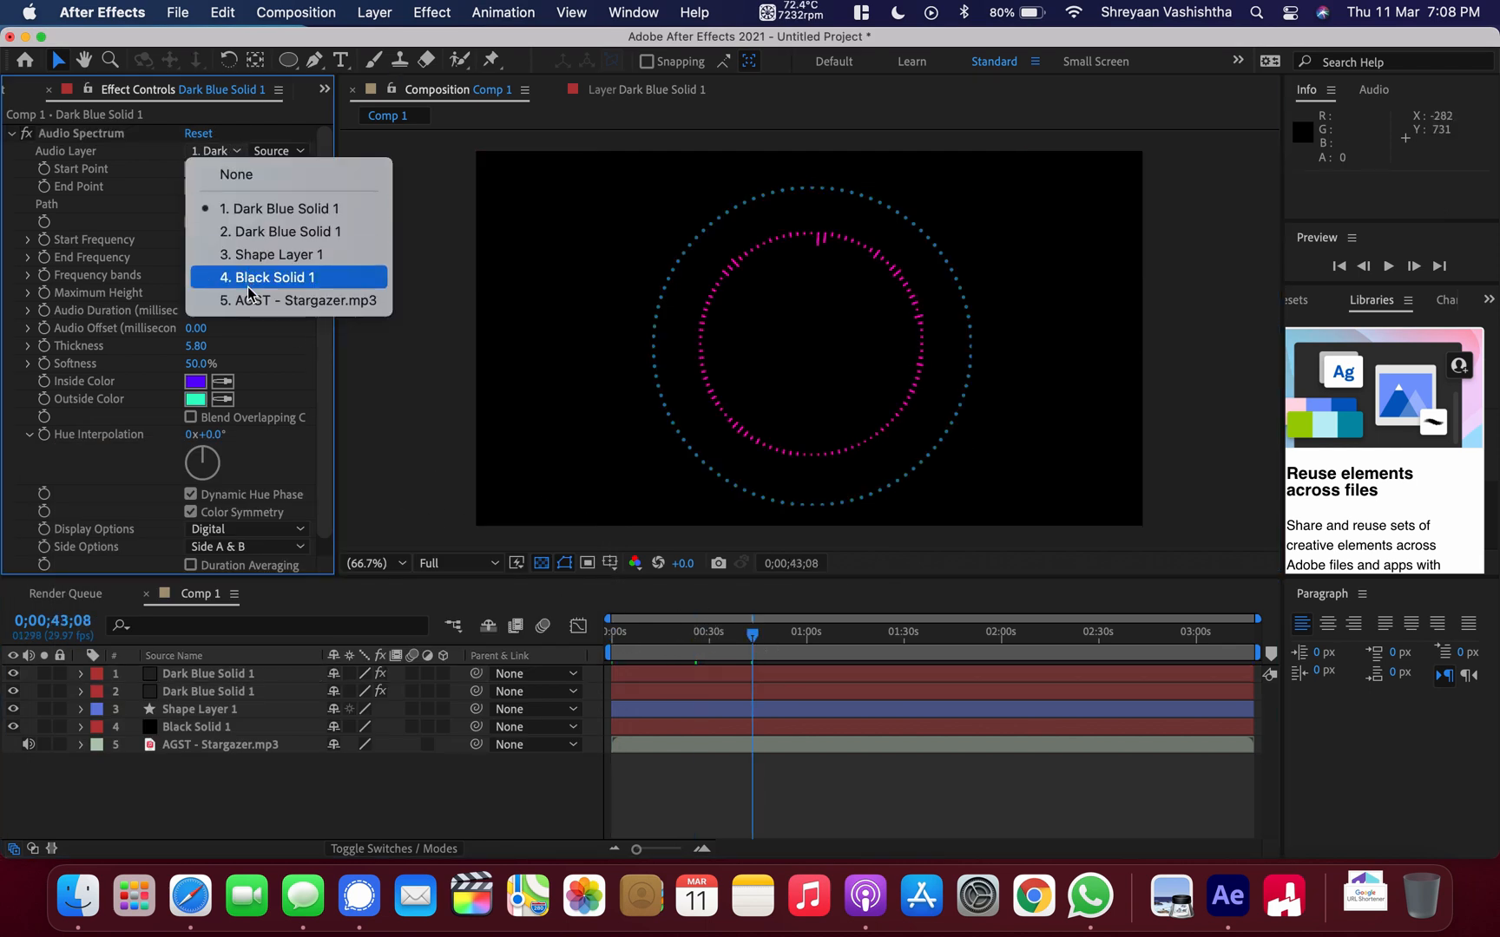
pyautogui.click(261, 298)
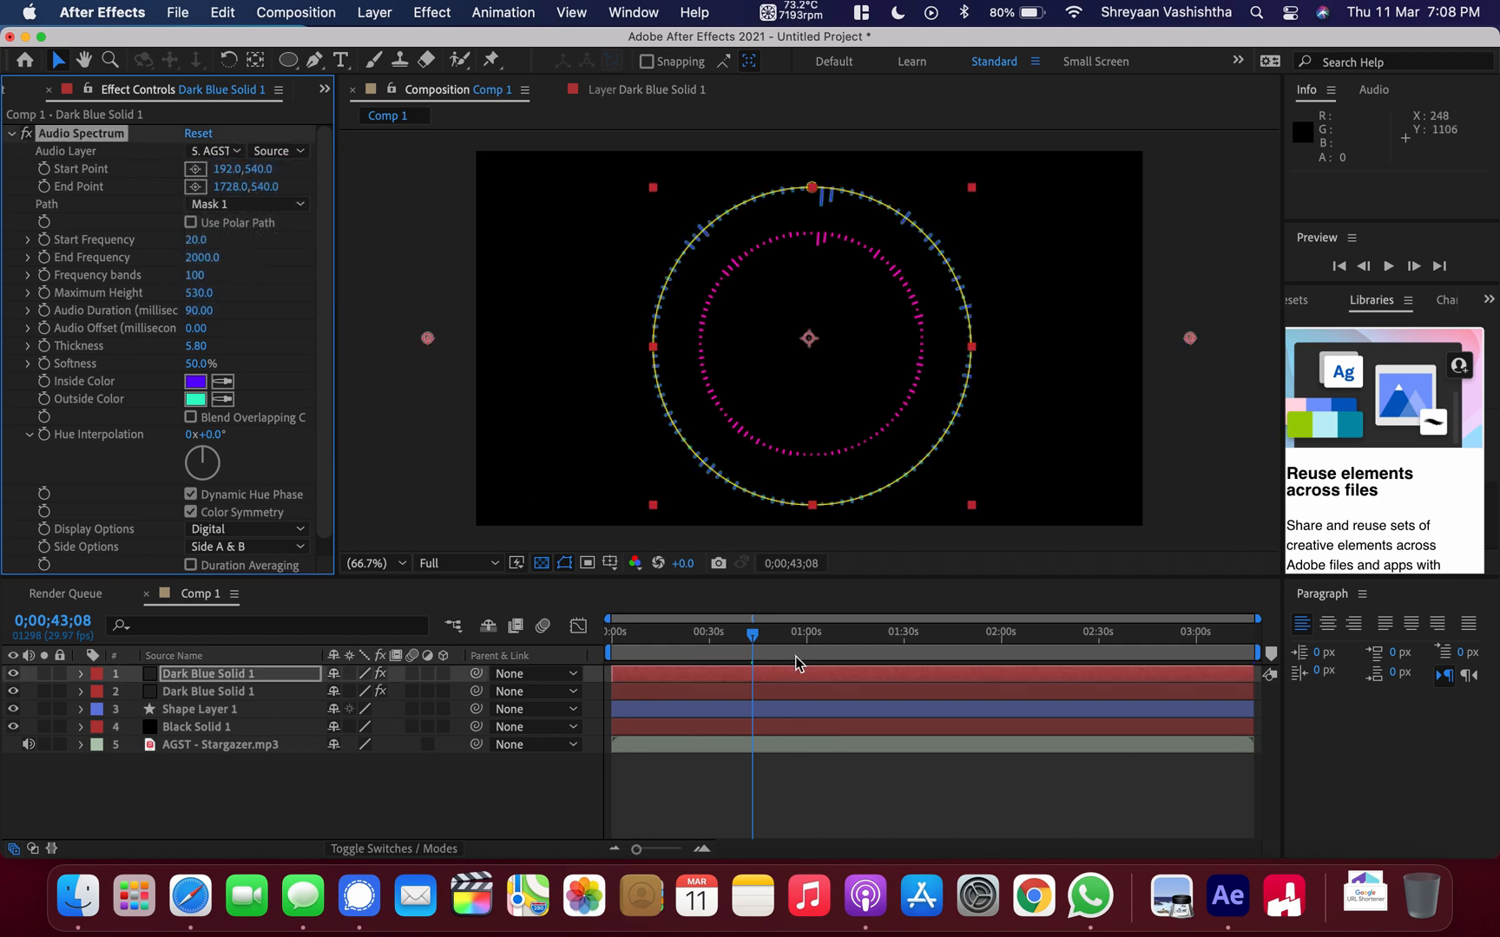
pyautogui.click(423, 492)
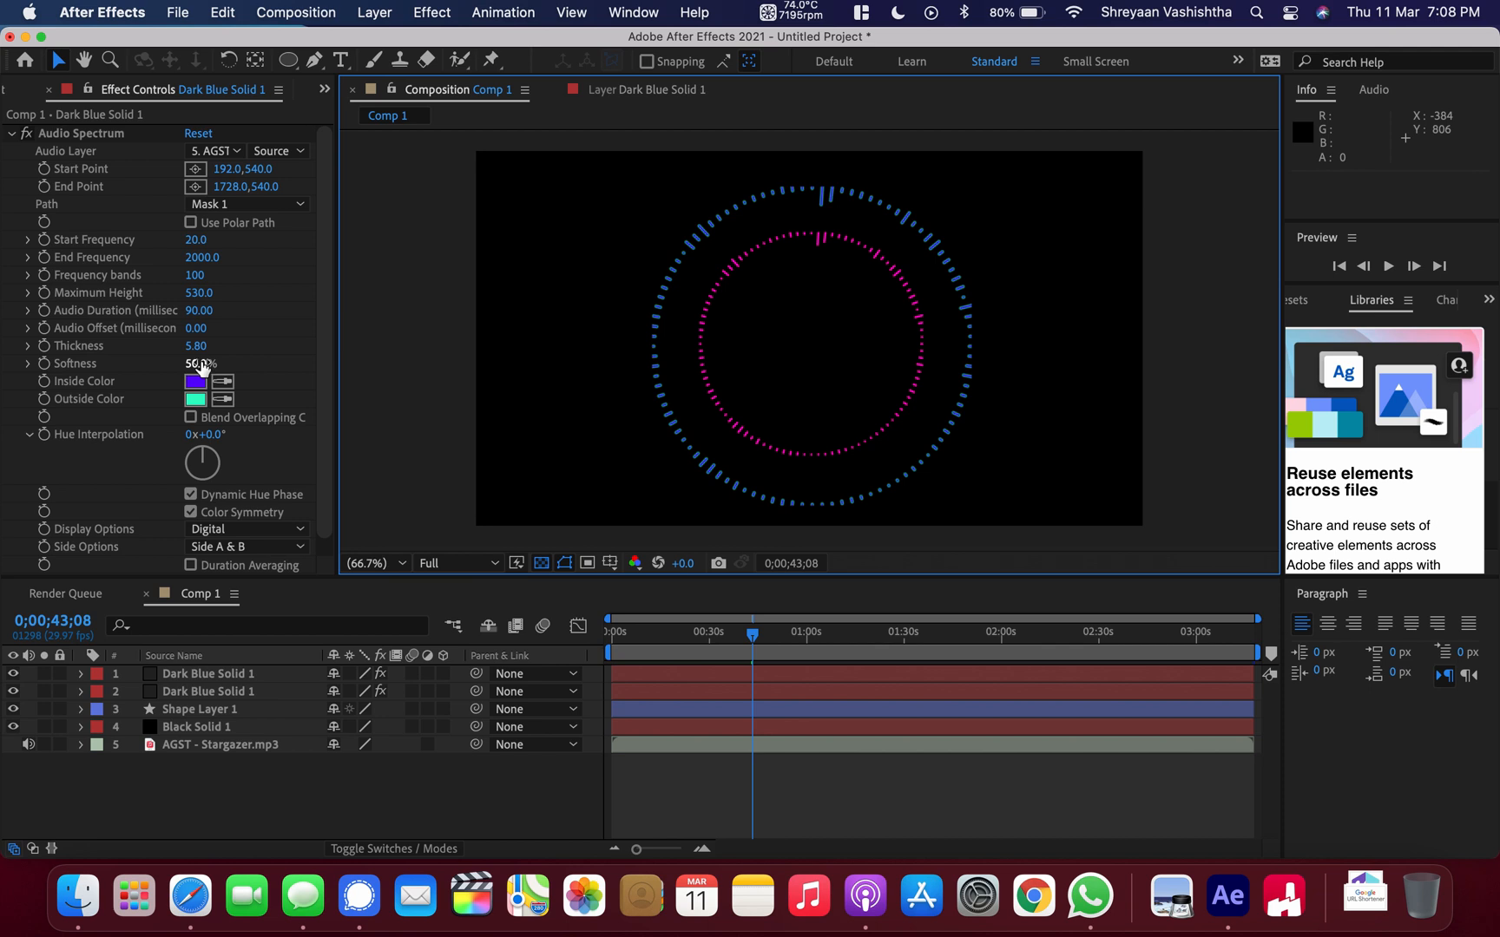
# Set the outer ring's softness to 15% and thickness to 4.50, and check the spectrum at several points in time.
pyautogui.moveTo(201, 366)
pyautogui.mouseDown()
pyautogui.moveTo(358, 379)
pyautogui.moveTo(339, 390)
pyautogui.moveTo(144, 363)
pyautogui.moveTo(193, 368)
pyautogui.moveTo(144, 363)
pyautogui.moveTo(187, 368)
pyautogui.moveTo(200, 348)
pyautogui.moveTo(178, 347)
pyautogui.moveTo(196, 366)
pyautogui.moveTo(181, 364)
pyautogui.mouseUp()
pyautogui.click(684, 641)
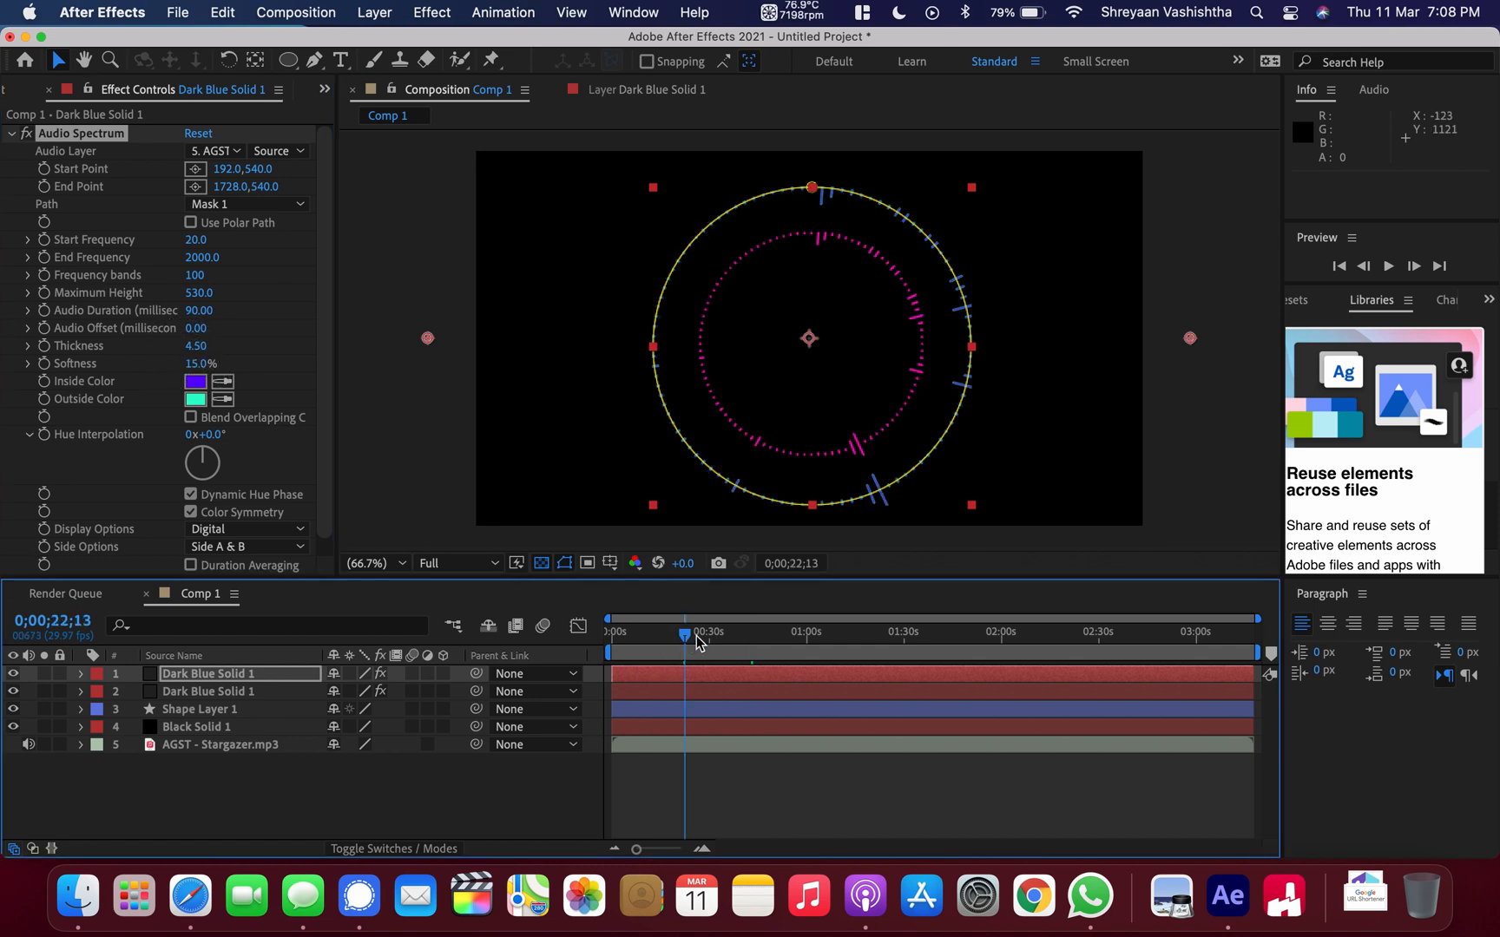
pyautogui.click(779, 642)
pyautogui.click(445, 520)
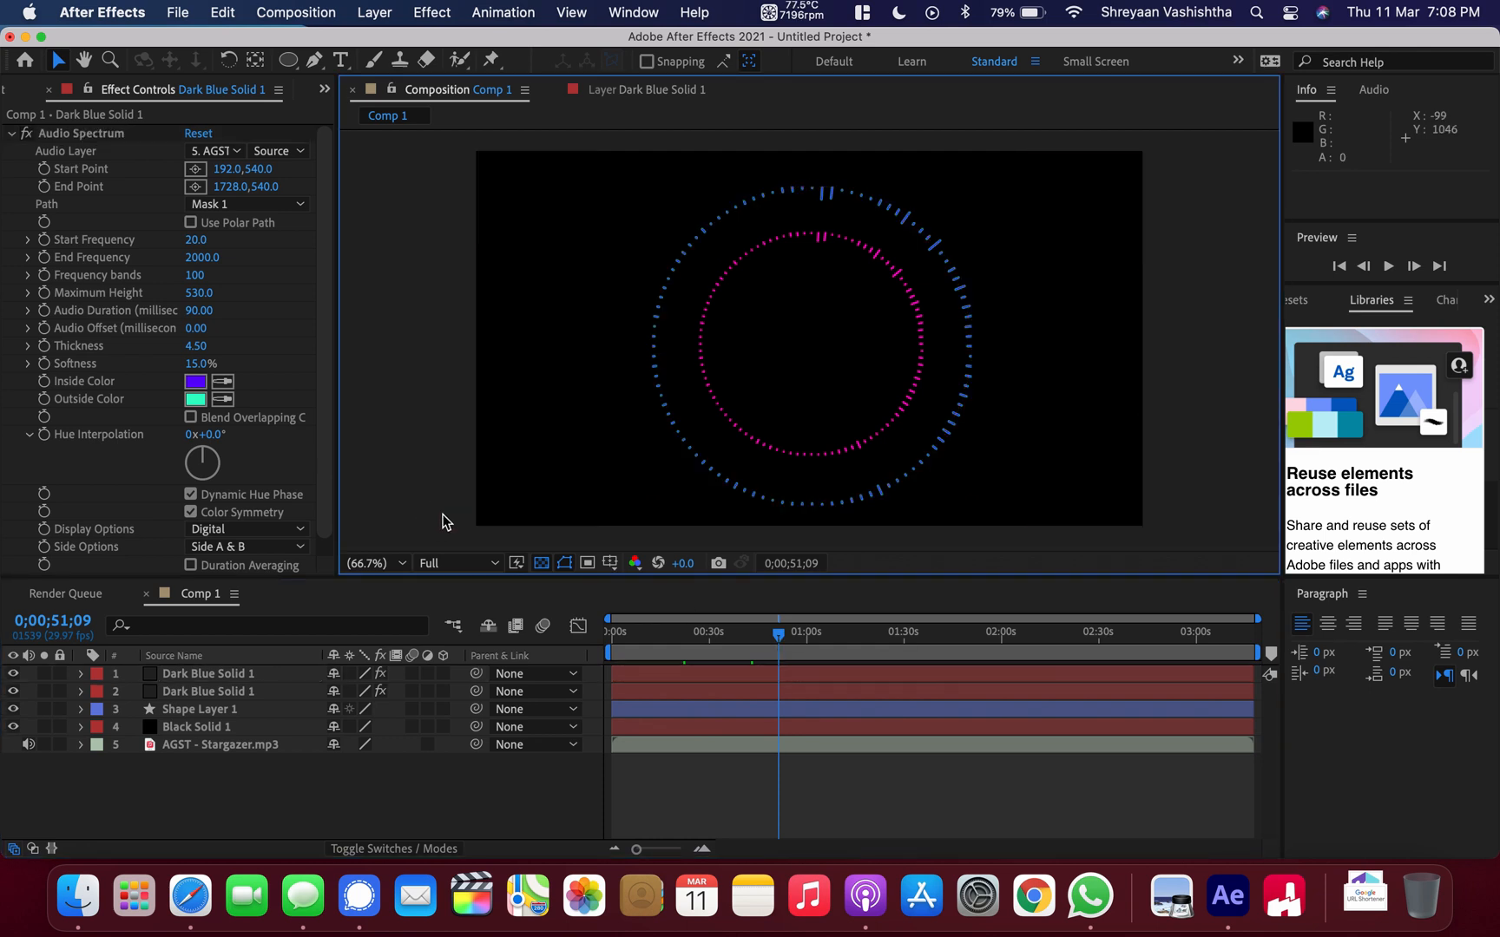
pyautogui.click(891, 643)
pyautogui.moveTo(892, 642); pyautogui.dragTo(794, 638)
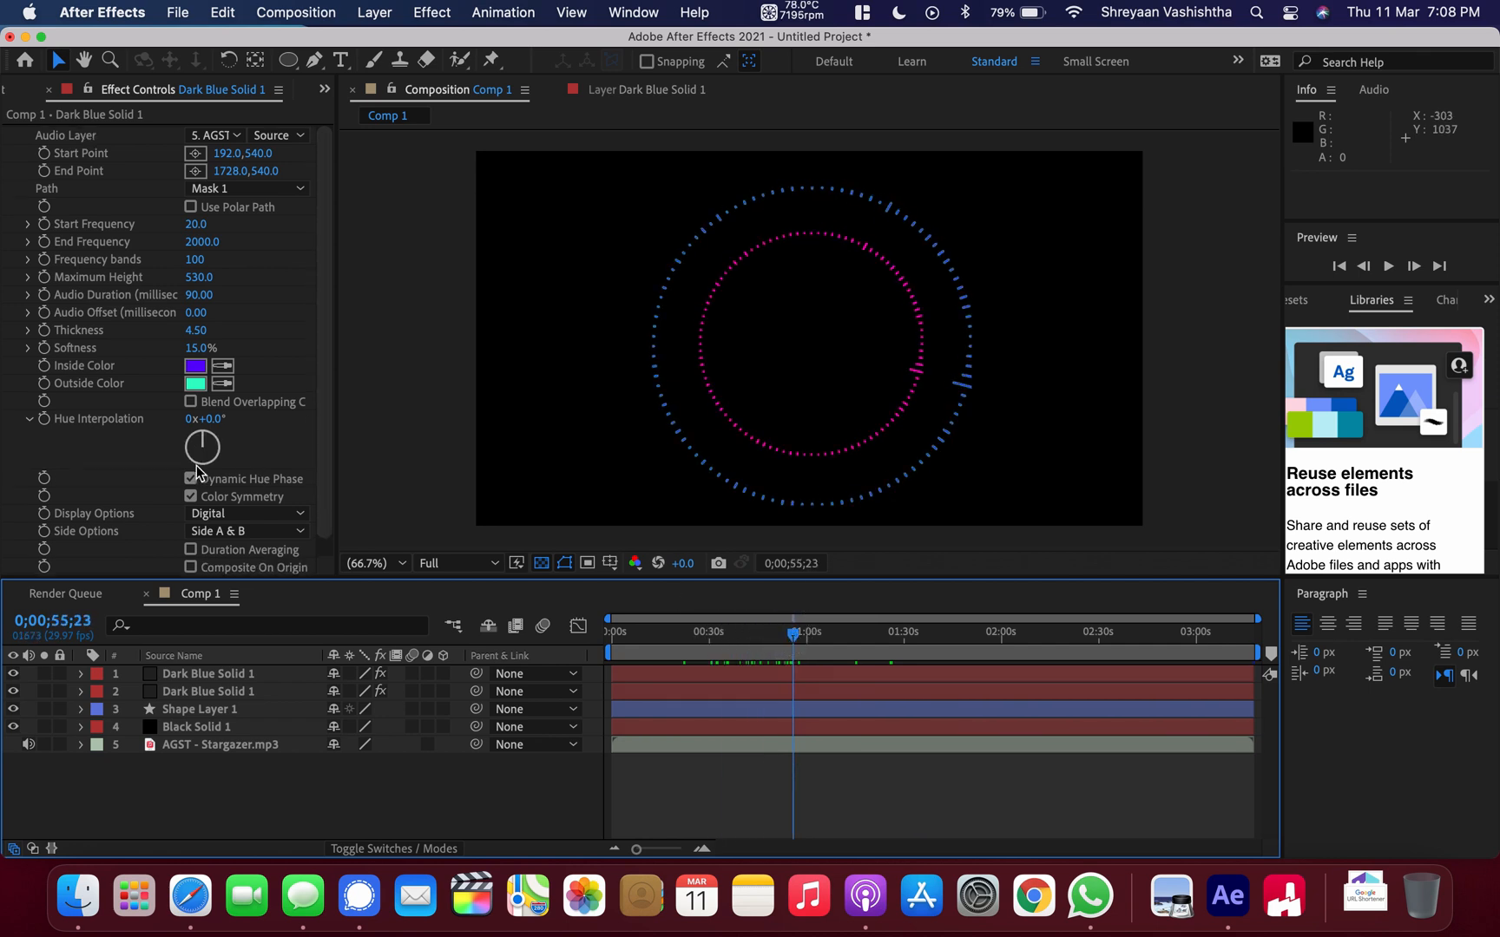
# Set the outer ring's hue interpolation to 245° and scrub the playhead to 0;01;28;16 to check the colors.
pyautogui.scroll(-1, 224, 488)
pyautogui.scroll(1, 224, 489)
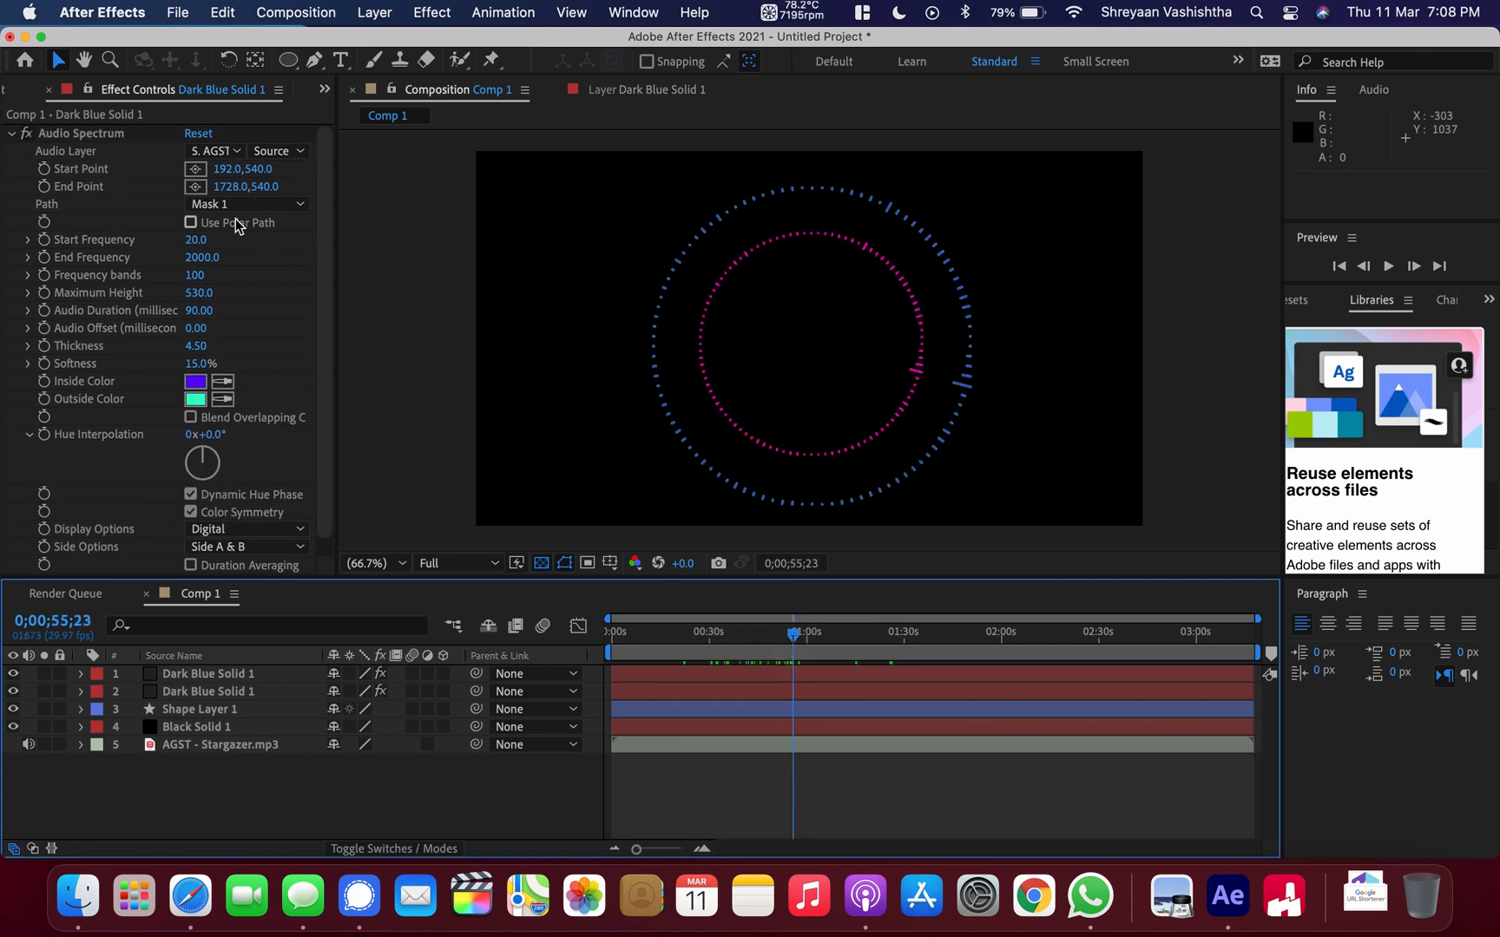
pyautogui.scroll(-1, 233, 381)
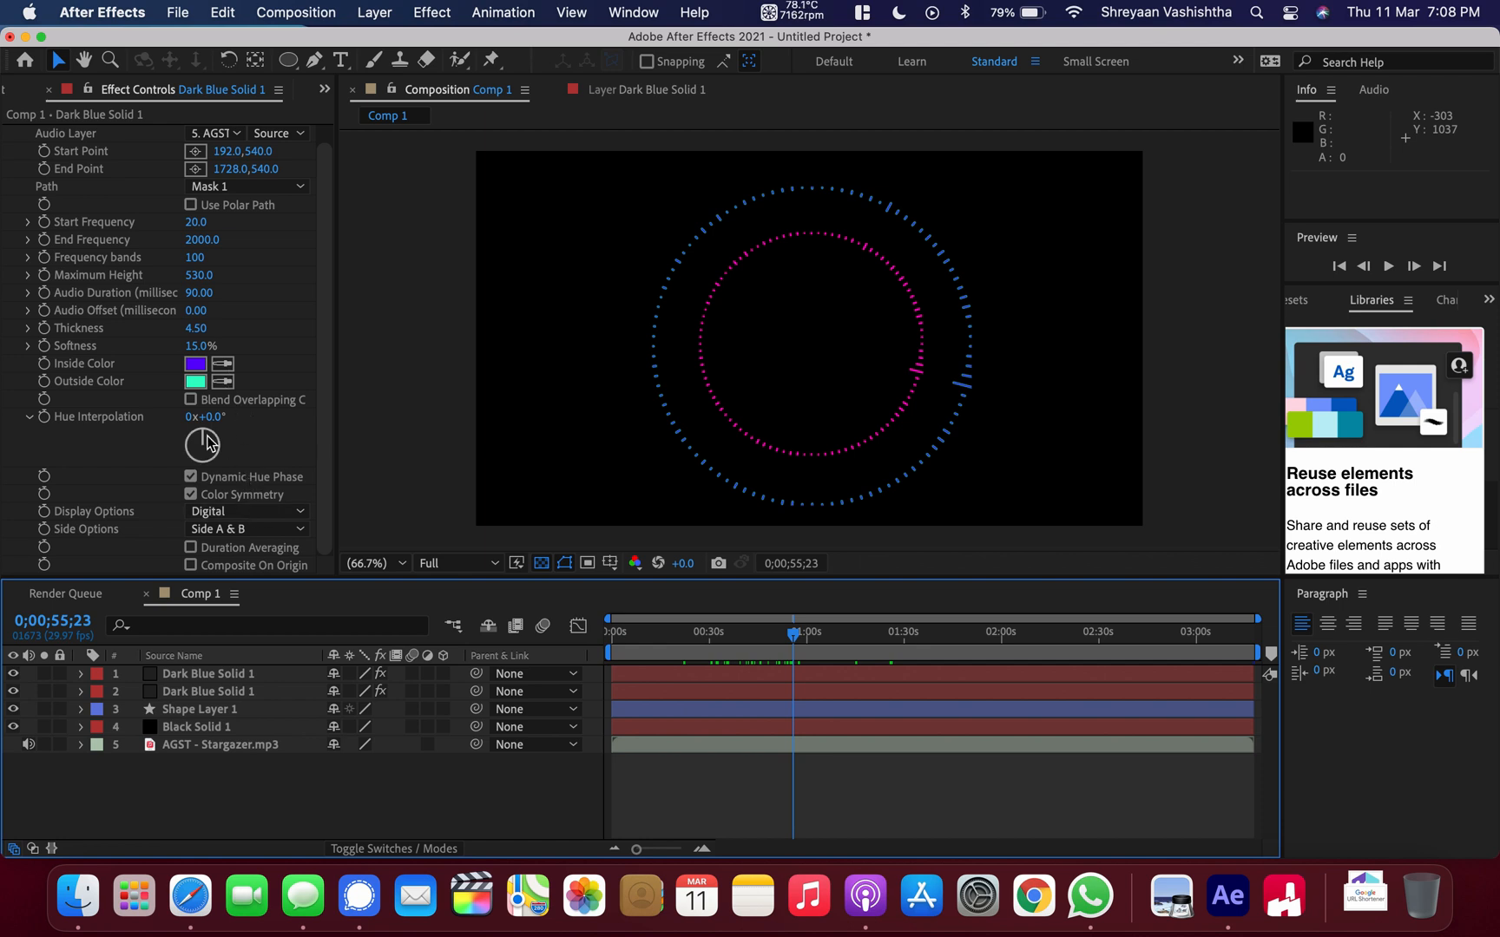
pyautogui.moveTo(204, 445); pyautogui.dragTo(329, 449)
pyautogui.click(436, 429)
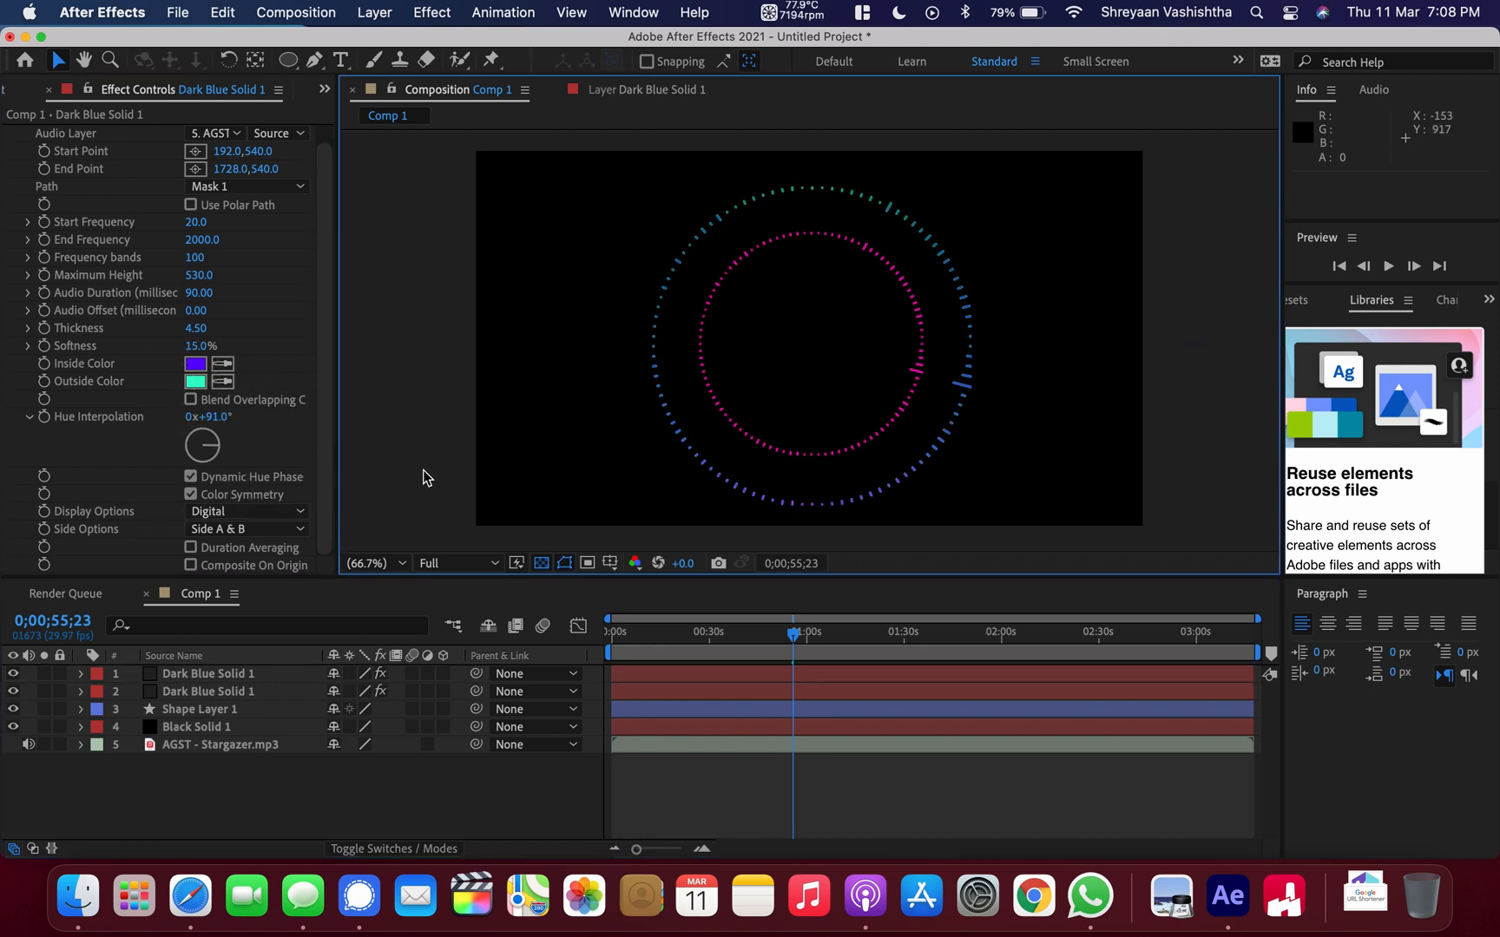
pyautogui.moveTo(202, 445); pyautogui.dragTo(127, 487)
pyautogui.click(408, 459)
pyautogui.moveTo(795, 646); pyautogui.dragTo(900, 644)
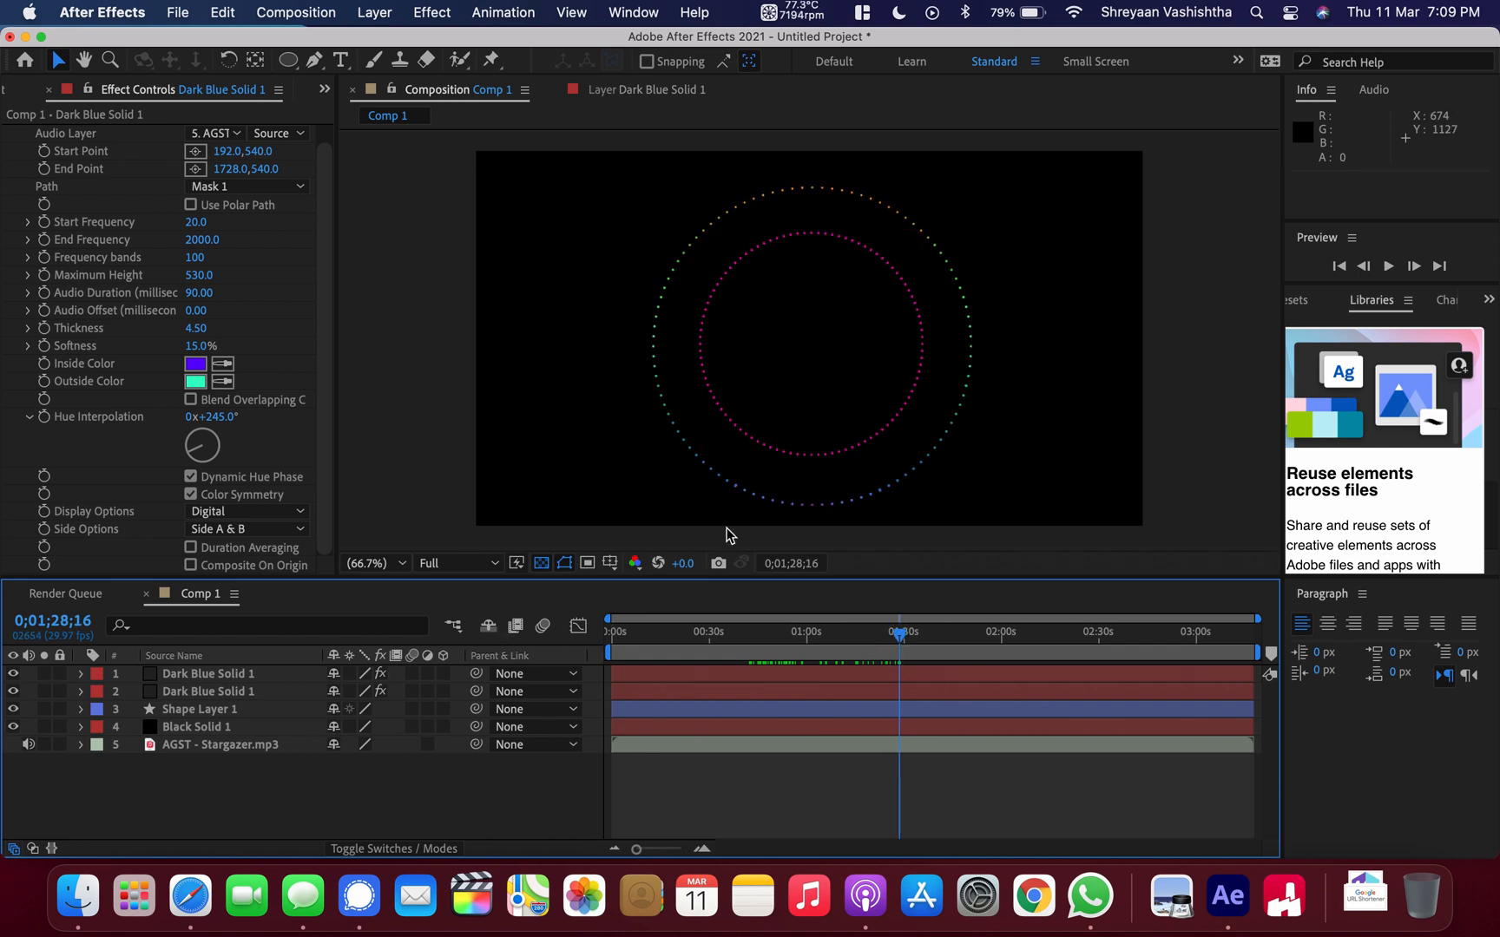
# Paste a copy of the outer ring's layer and scale it to 66% as an inner ring inside the pink circle.
pyautogui.click(222, 677)
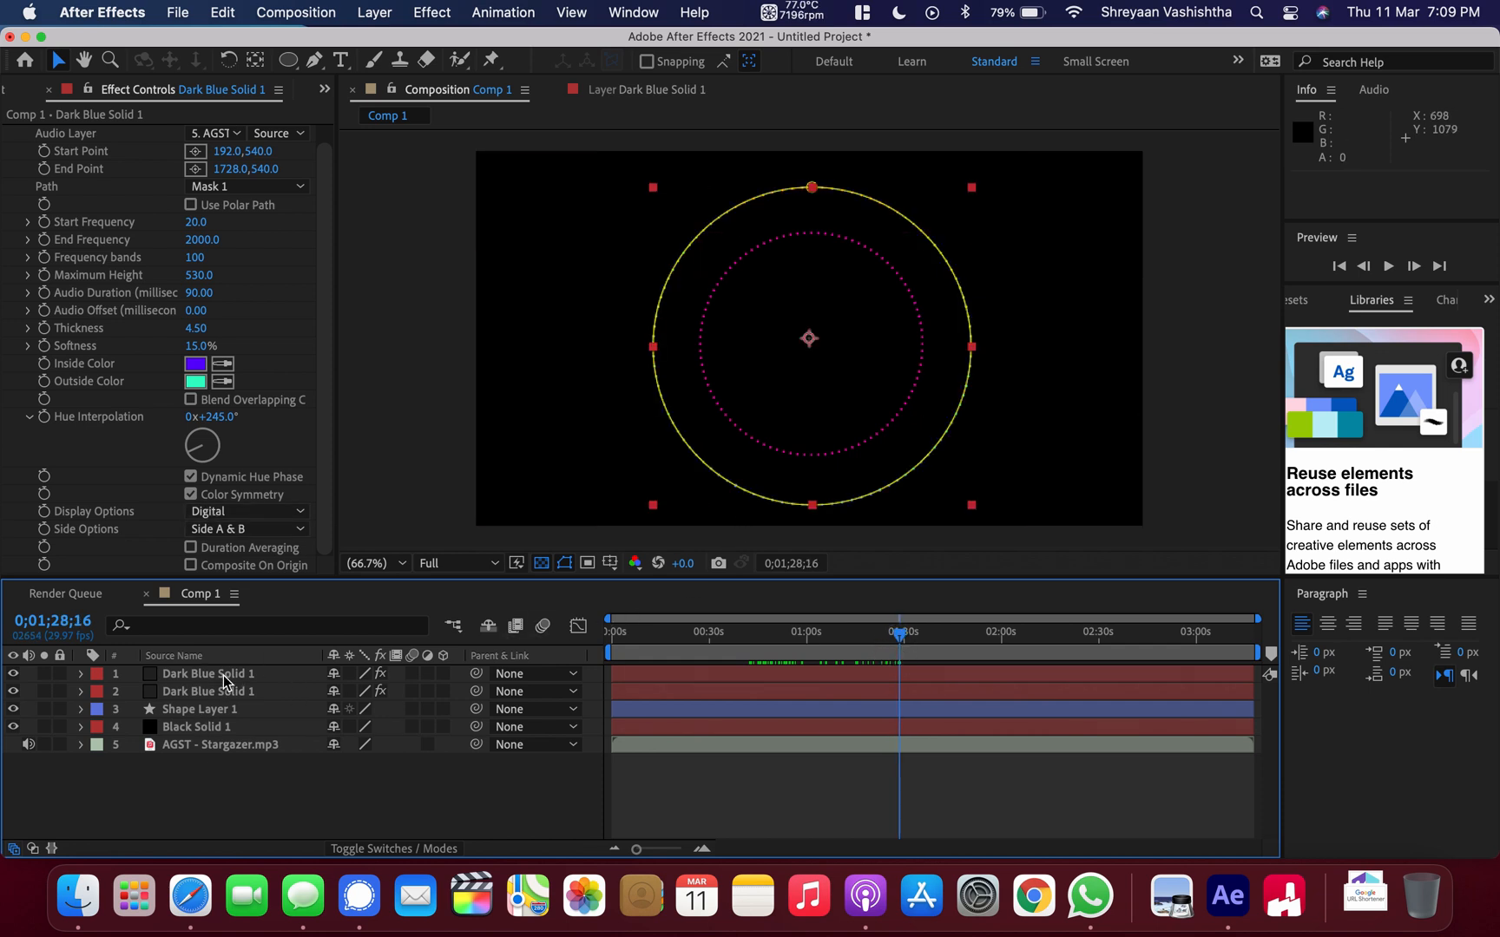
pyautogui.press('super+v')
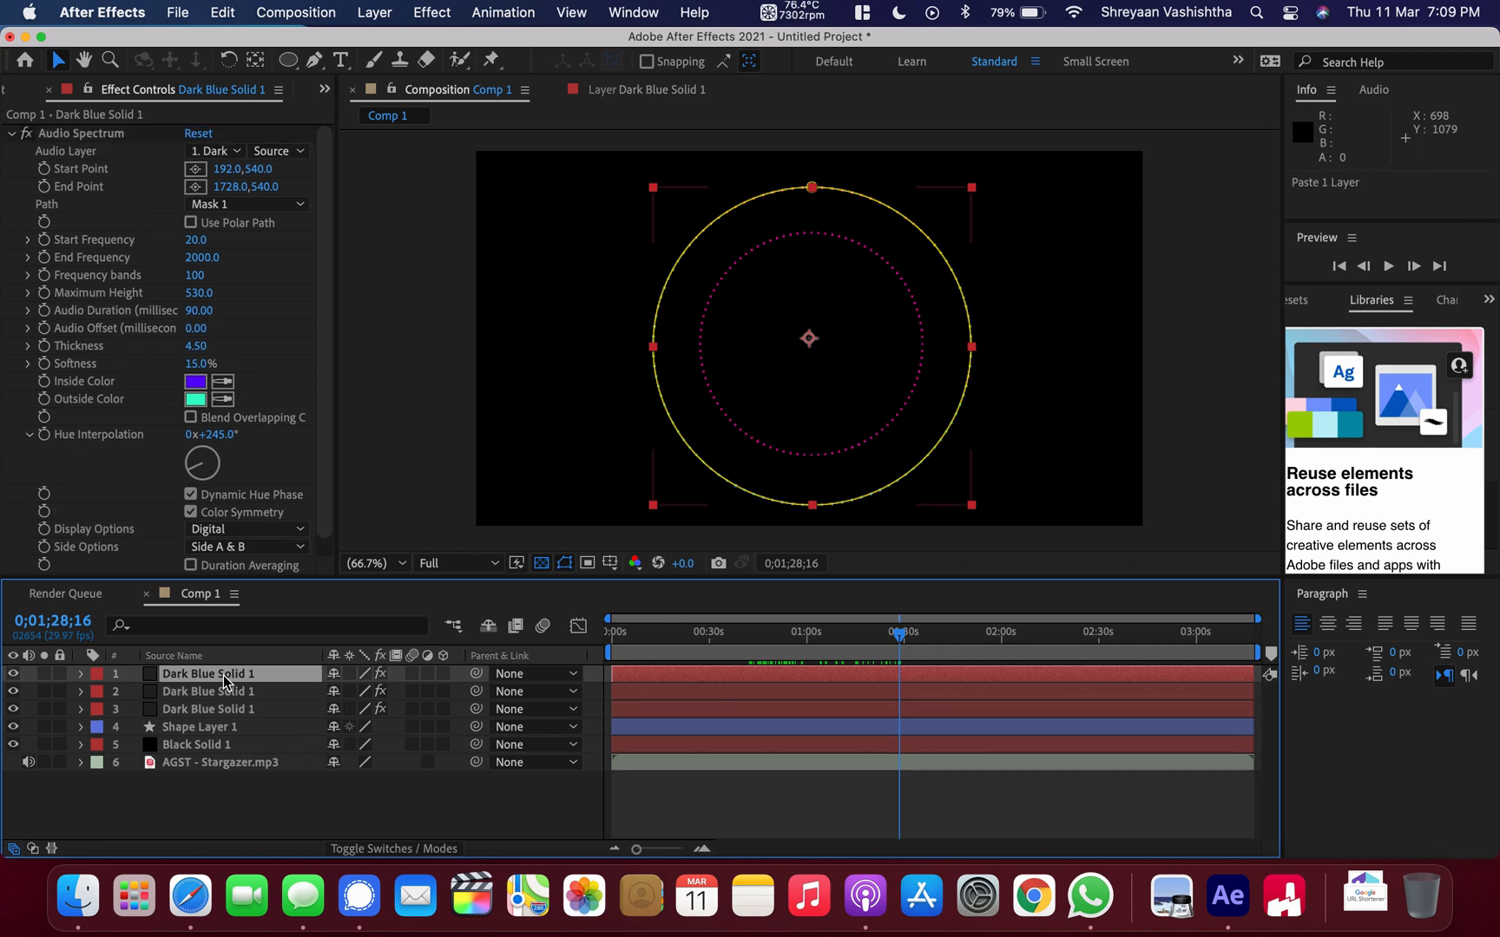
pyautogui.click(653, 510)
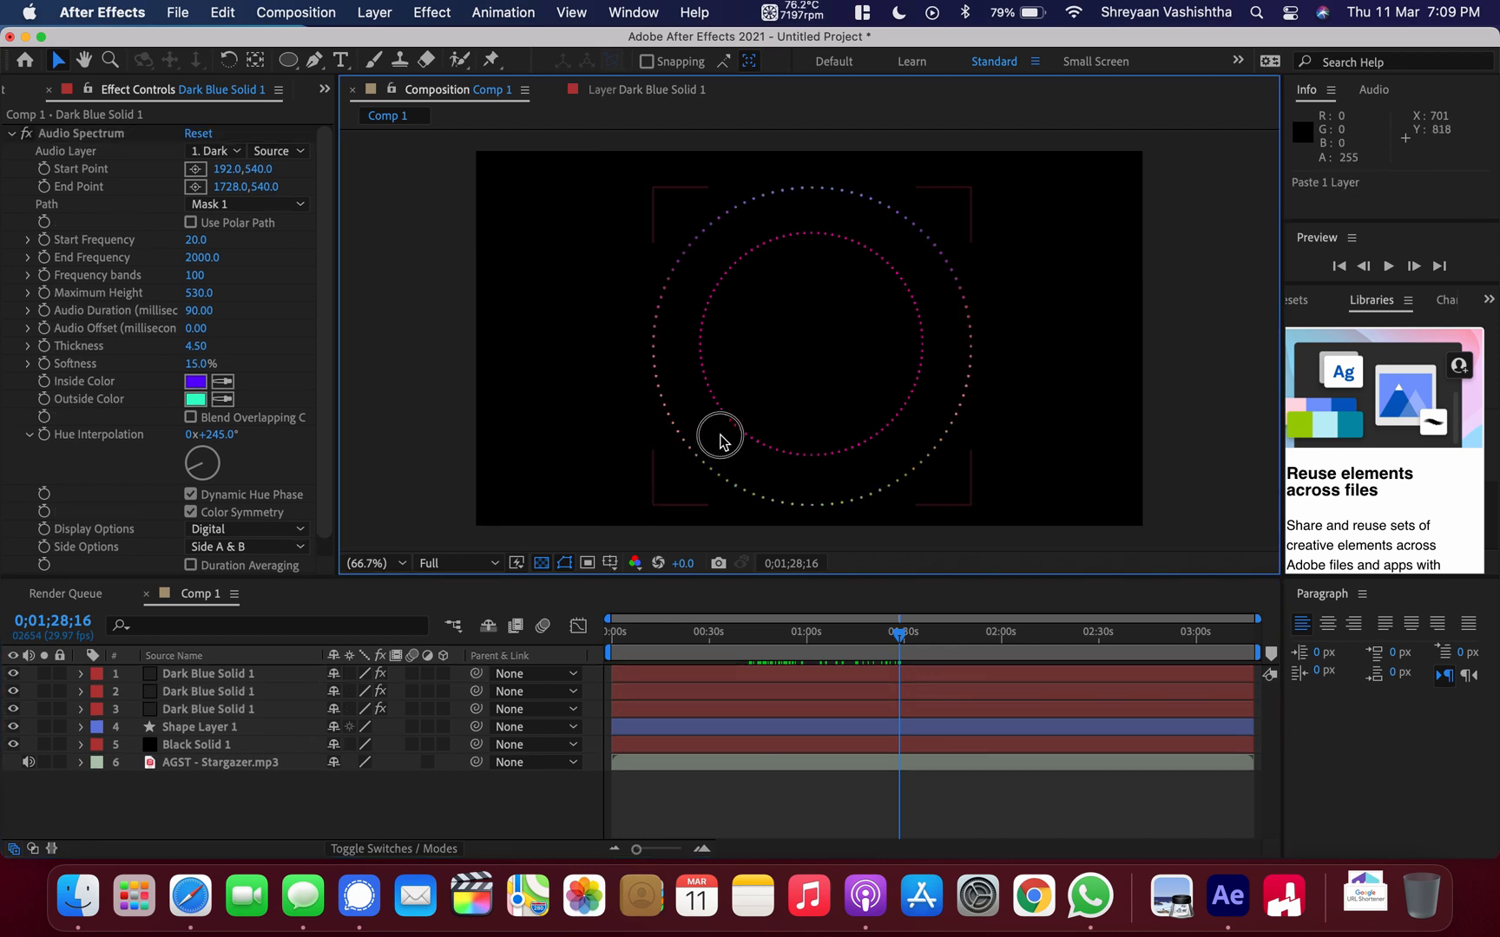
pyautogui.click(267, 662)
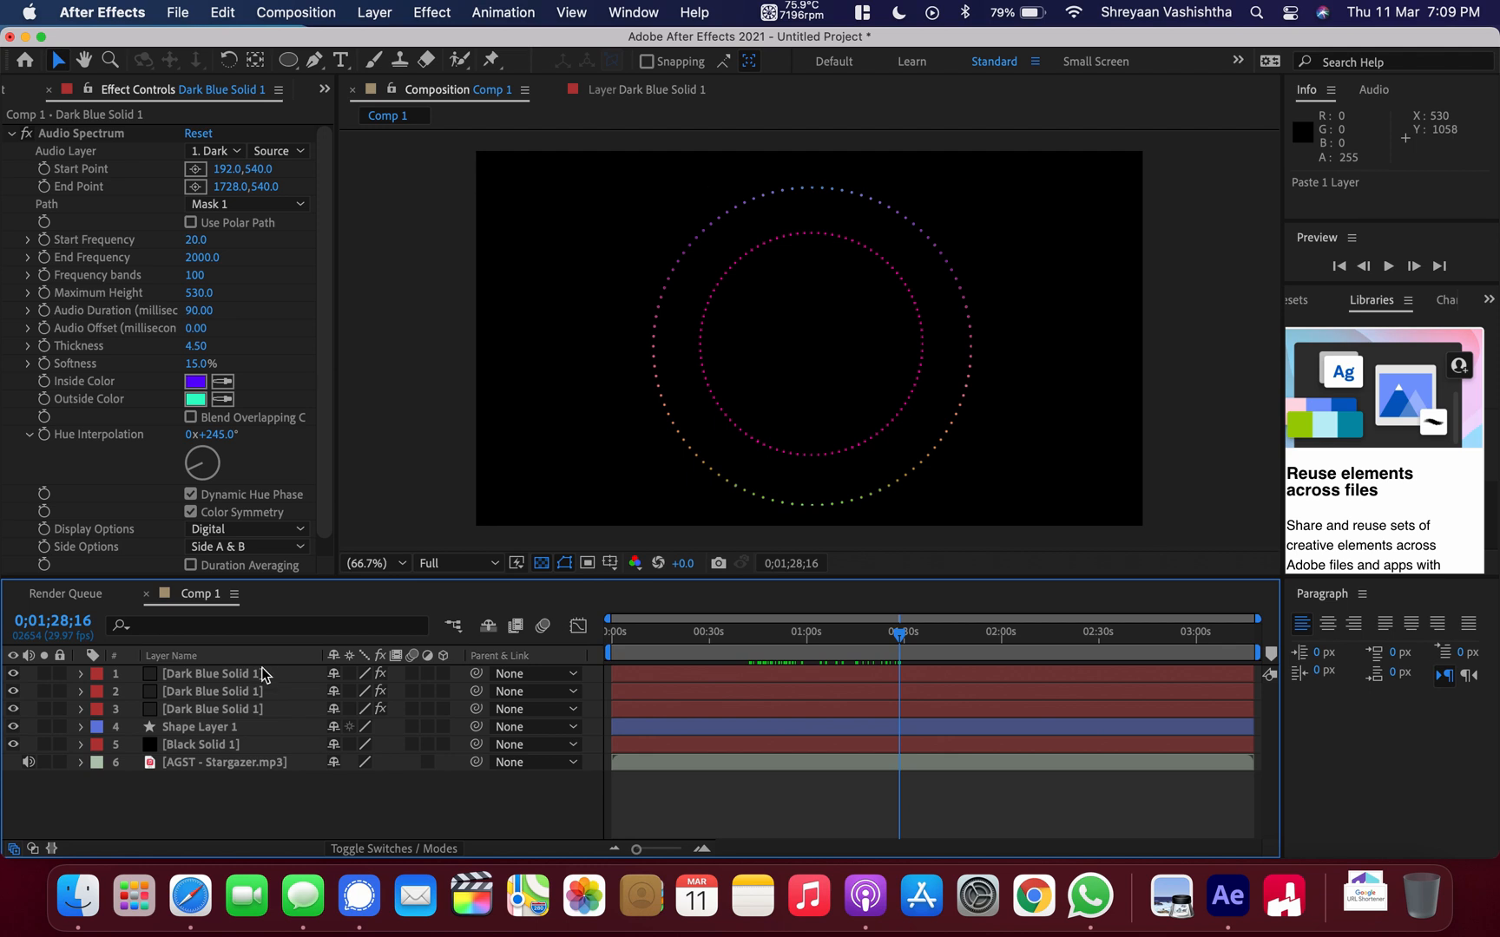
pyautogui.click(266, 674)
pyautogui.moveTo(651, 511); pyautogui.dragTo(735, 447)
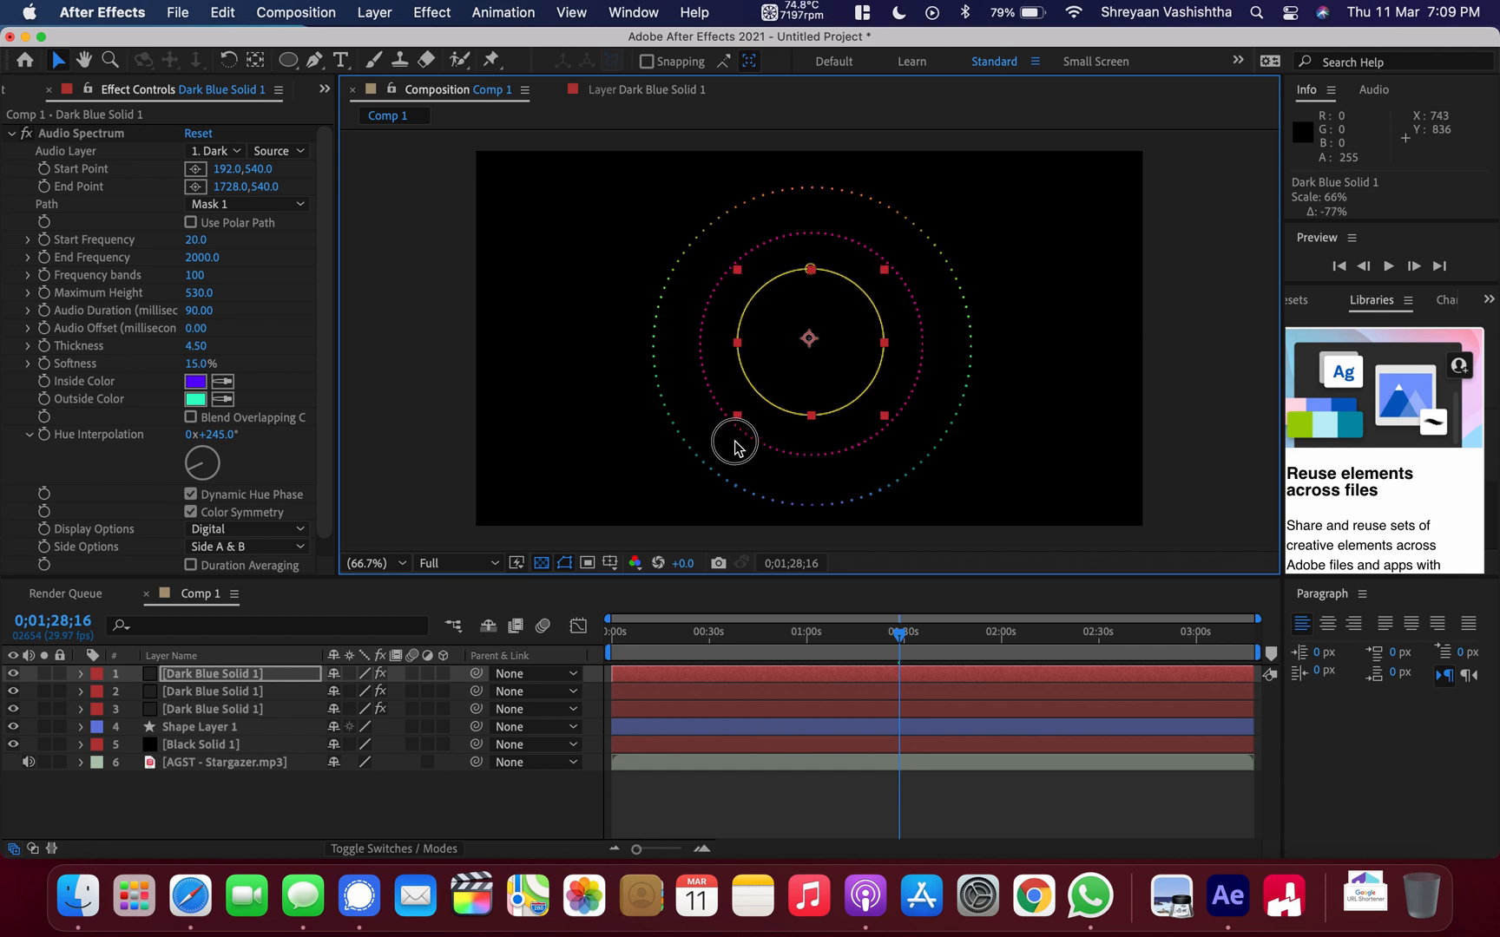
pyautogui.click(435, 531)
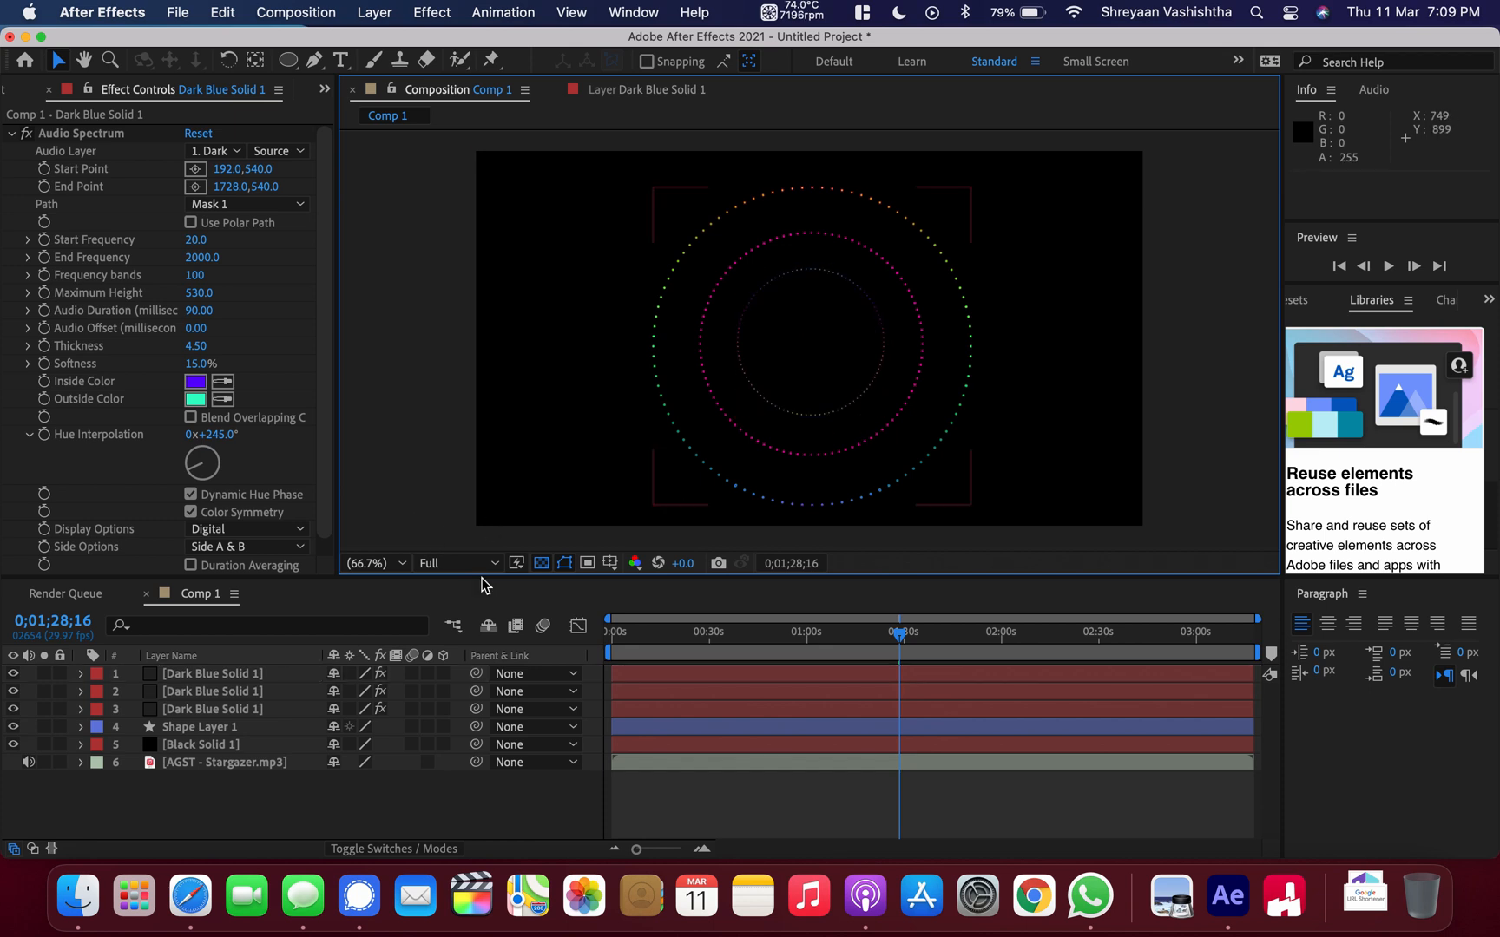
# Rename the pink middle ring's layer as Middle Circle.
pyautogui.click(246, 706)
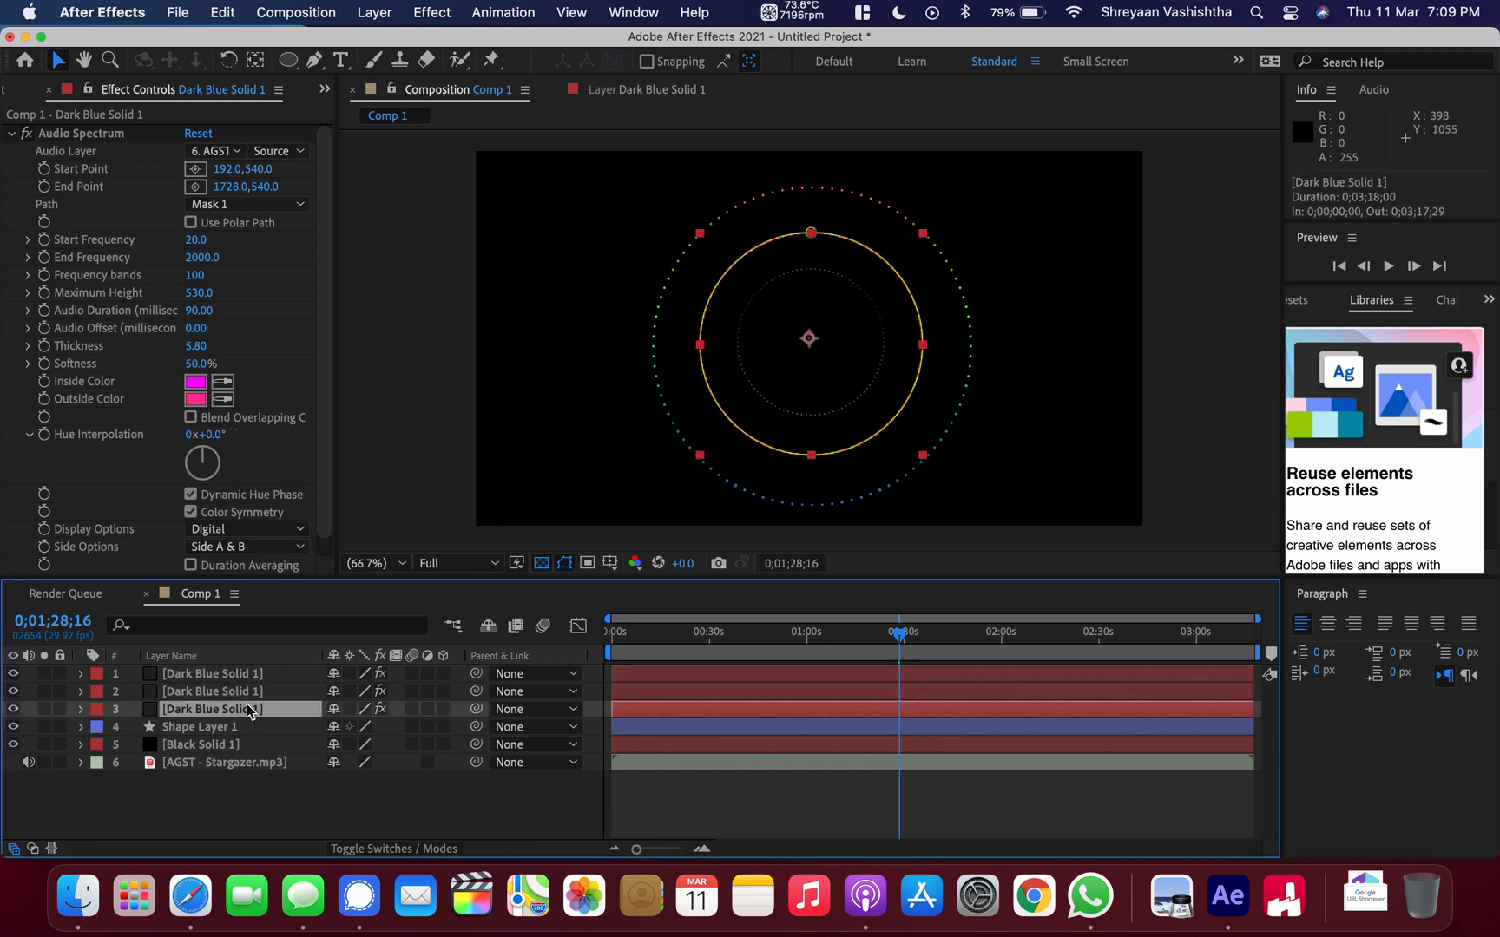
pyautogui.rightClick(246, 706)
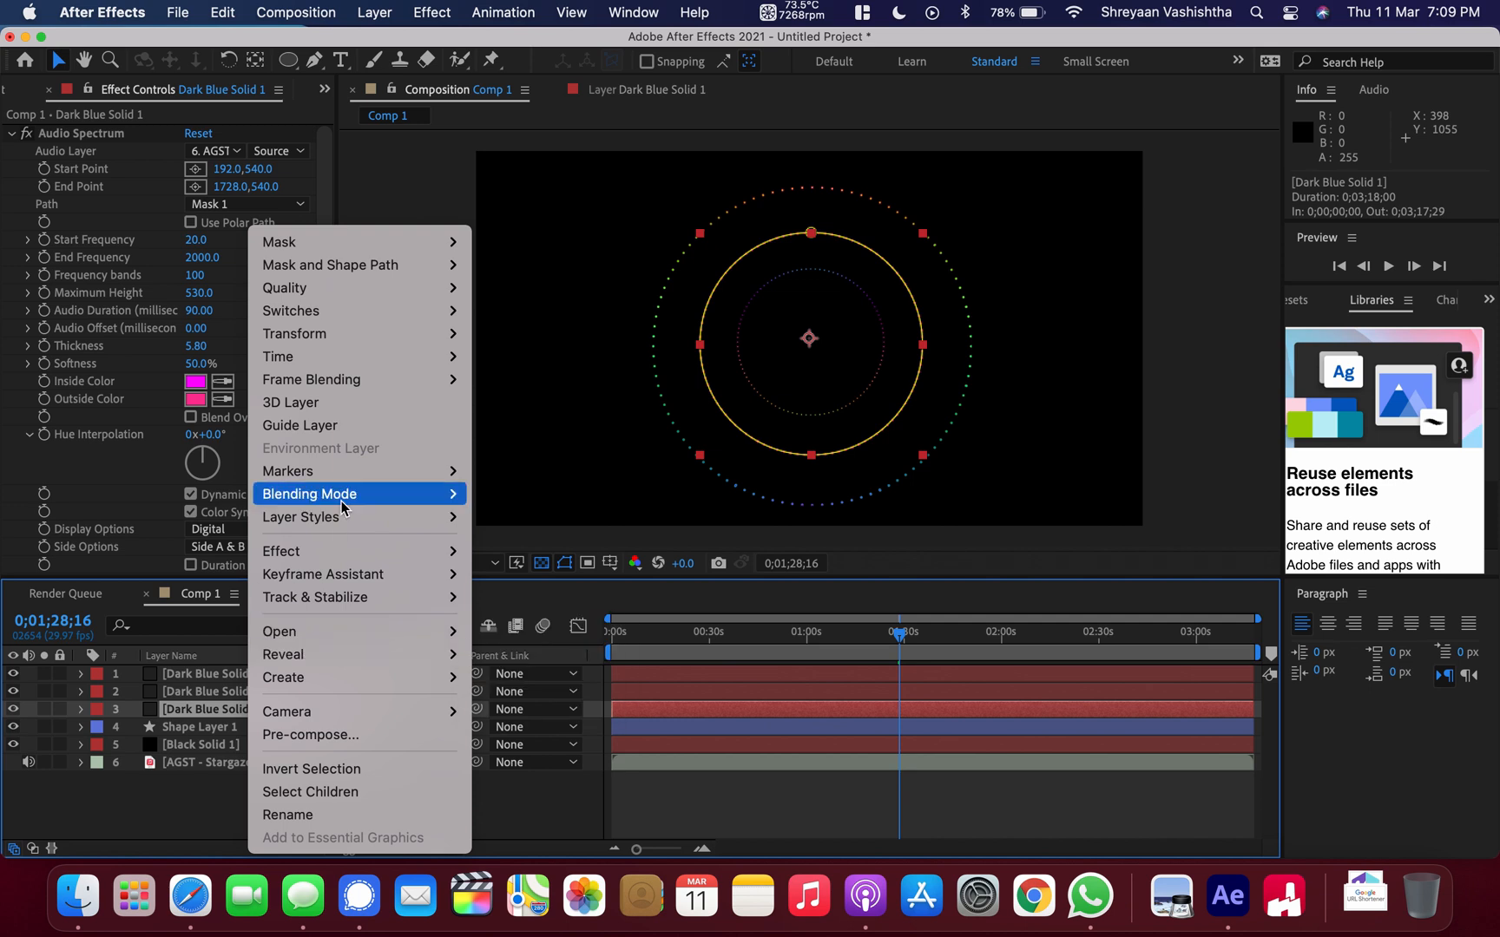
pyautogui.click(317, 815)
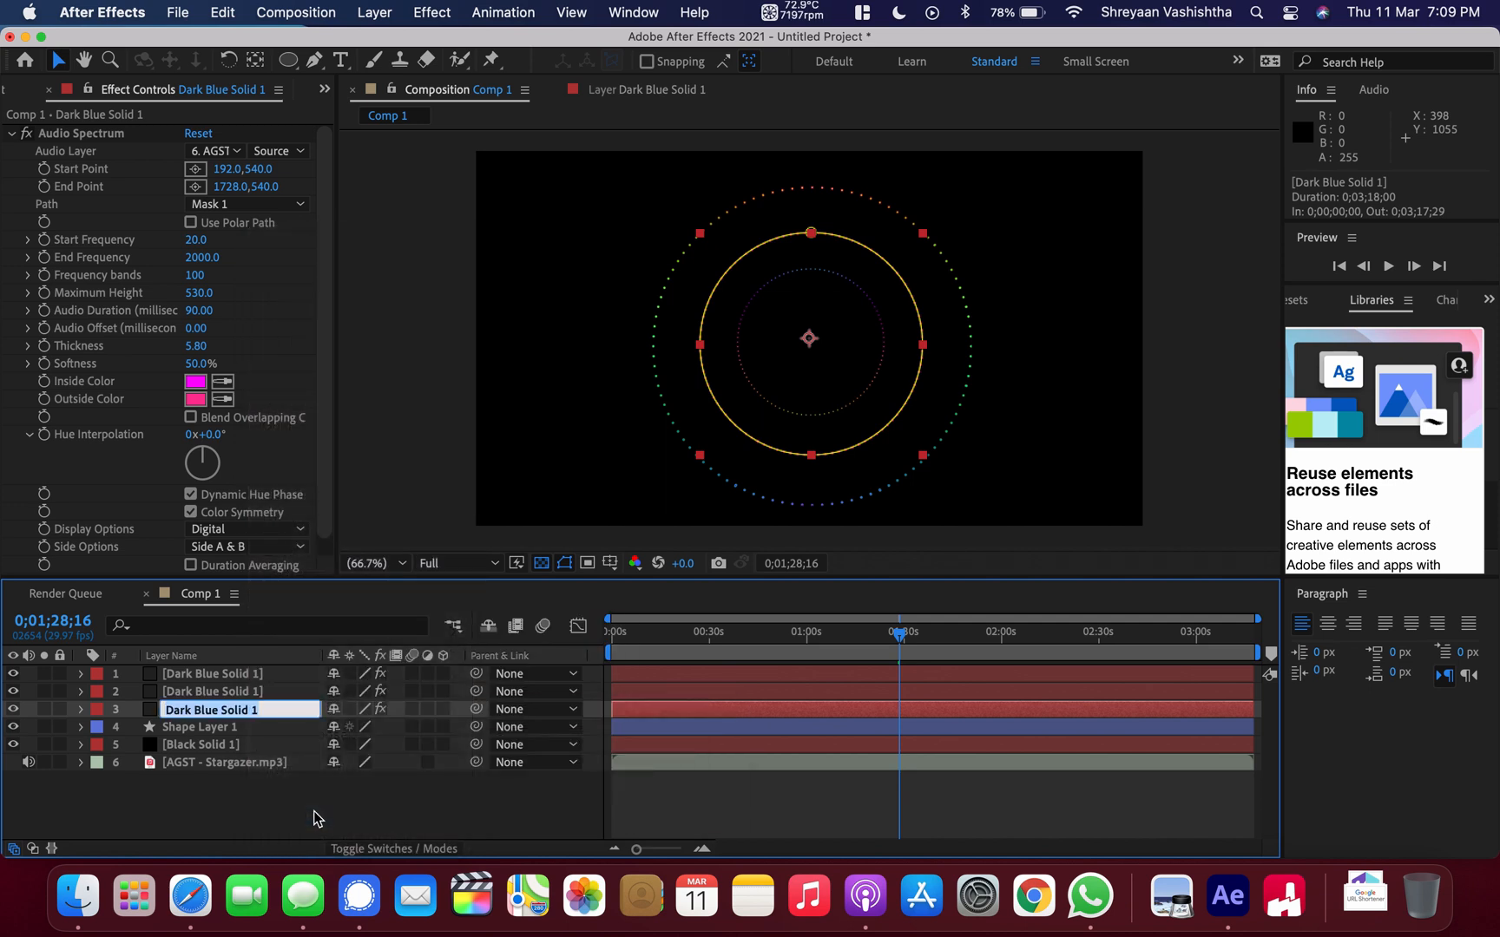
pyautogui.write('Middle C')
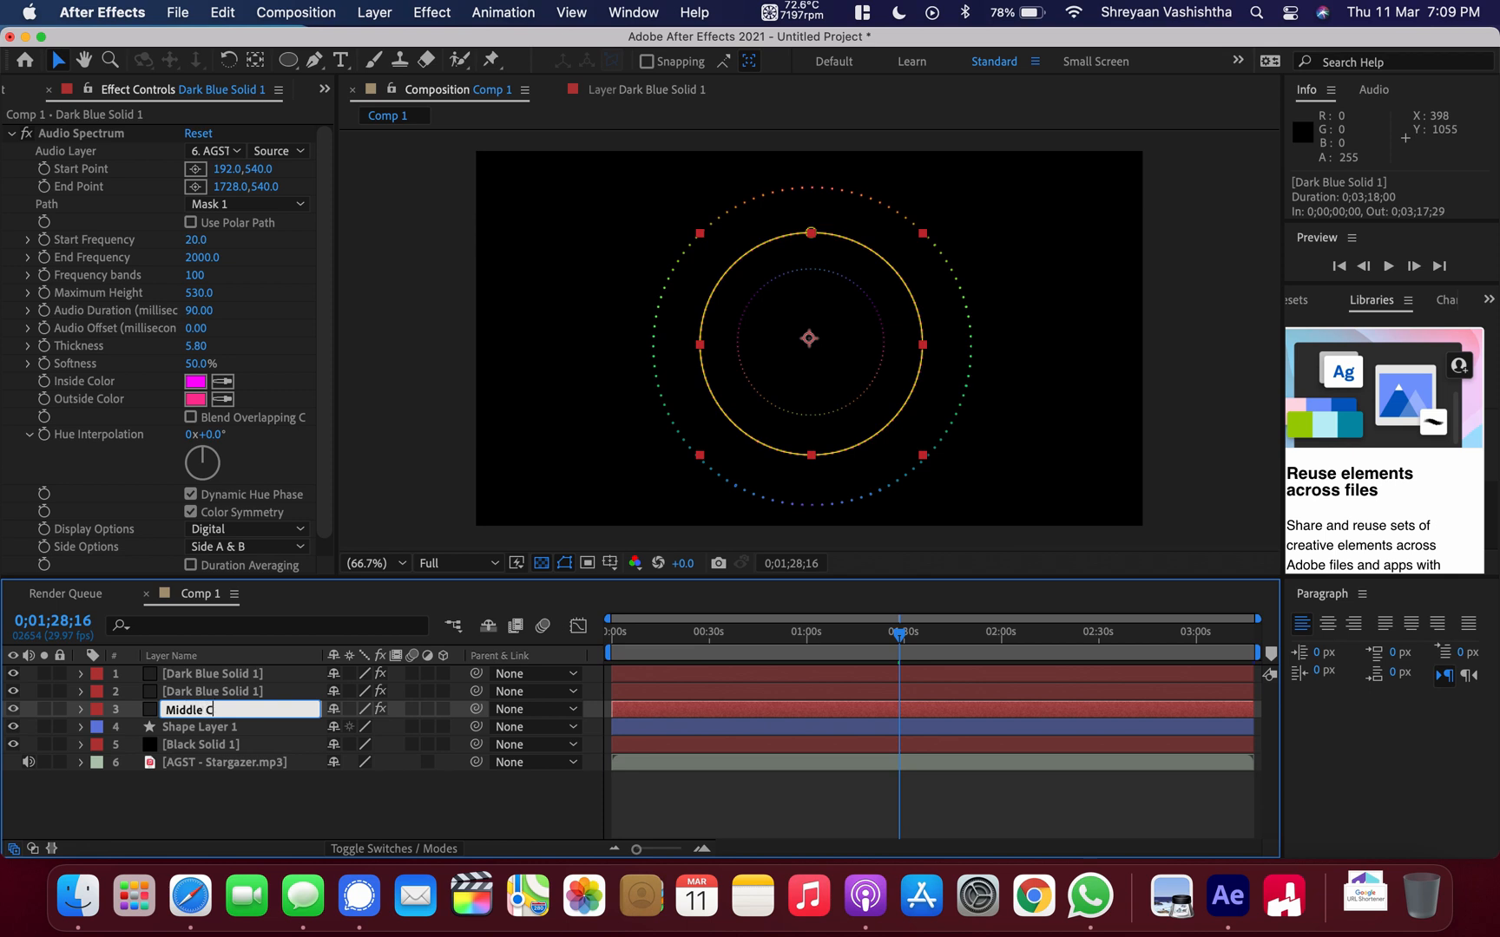
pyautogui.write('ircle')
pyautogui.press('Return')
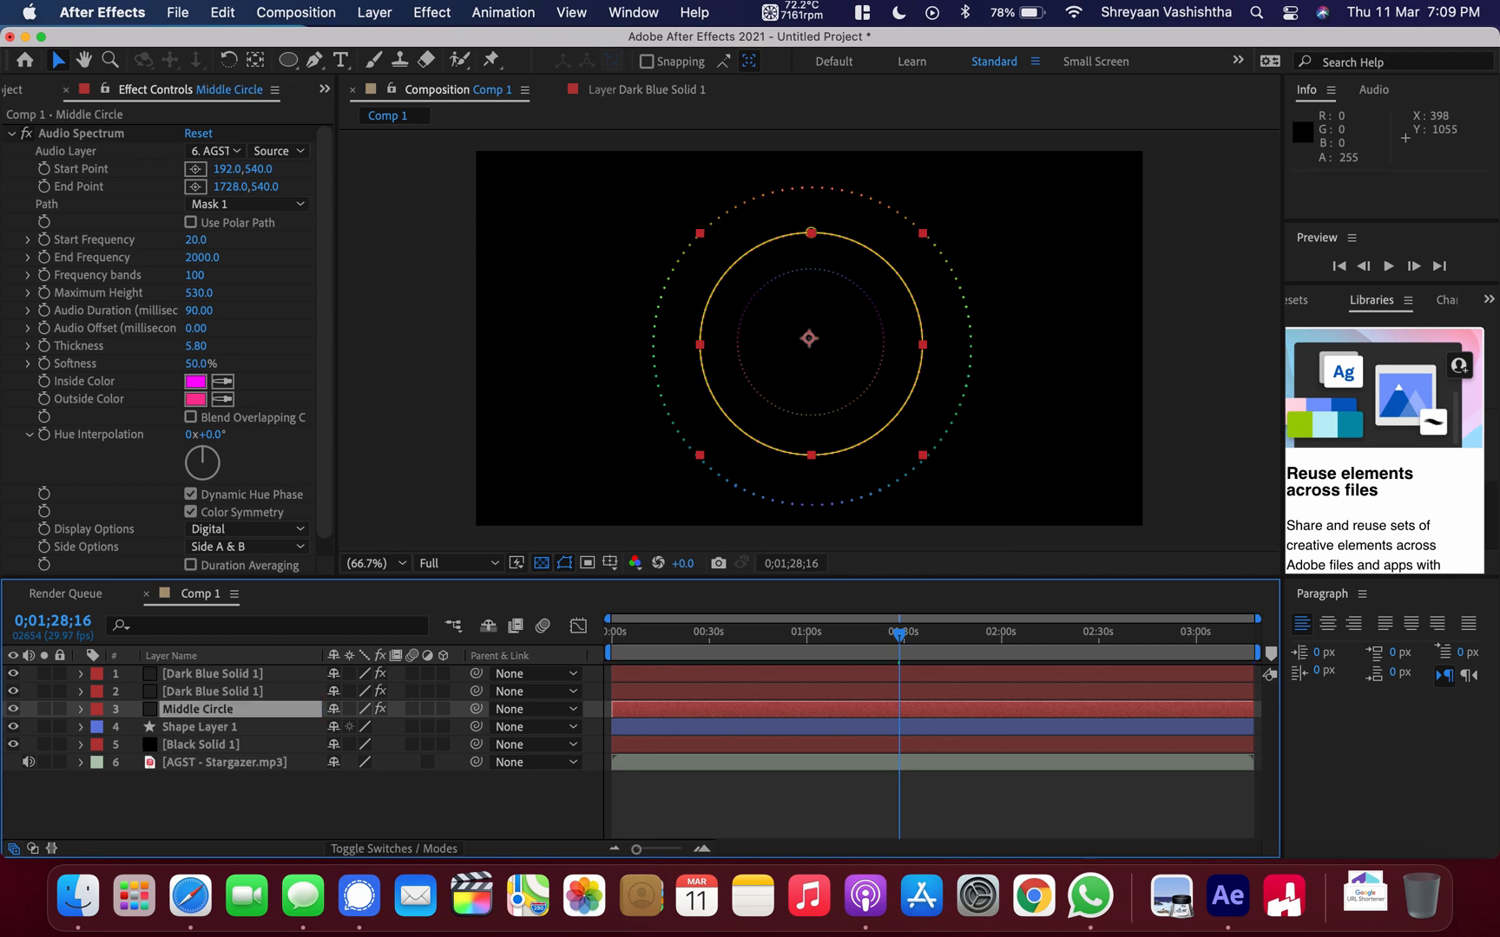
# Rename the largest ring's layer as Outer Circle.
pyautogui.click(257, 693)
pyautogui.doubleClick(257, 693)
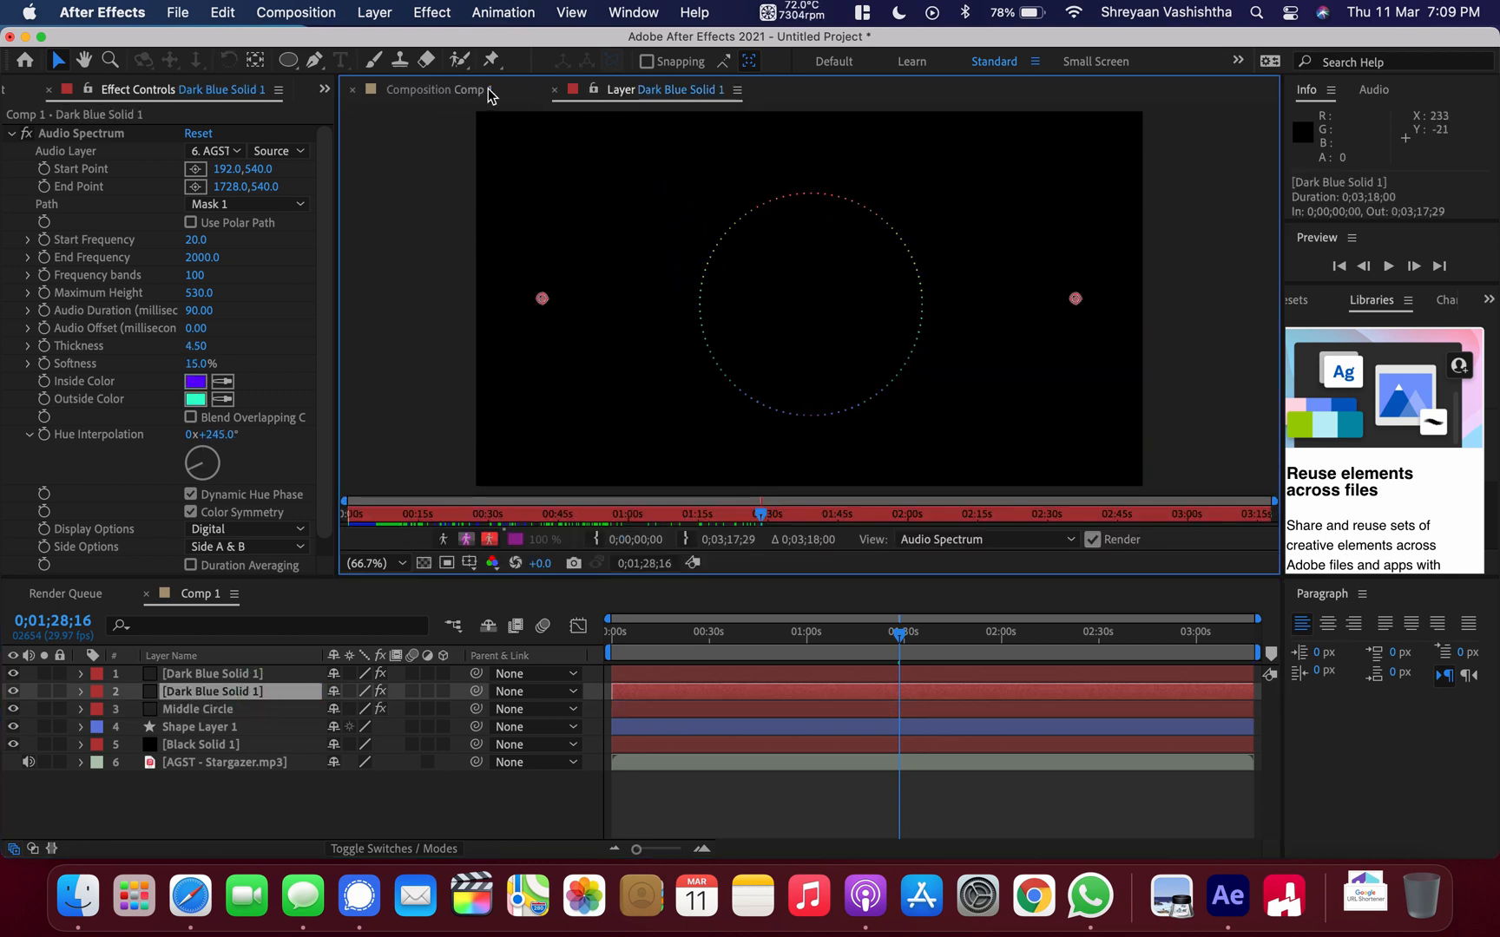
pyautogui.click(477, 90)
pyautogui.rightClick(247, 692)
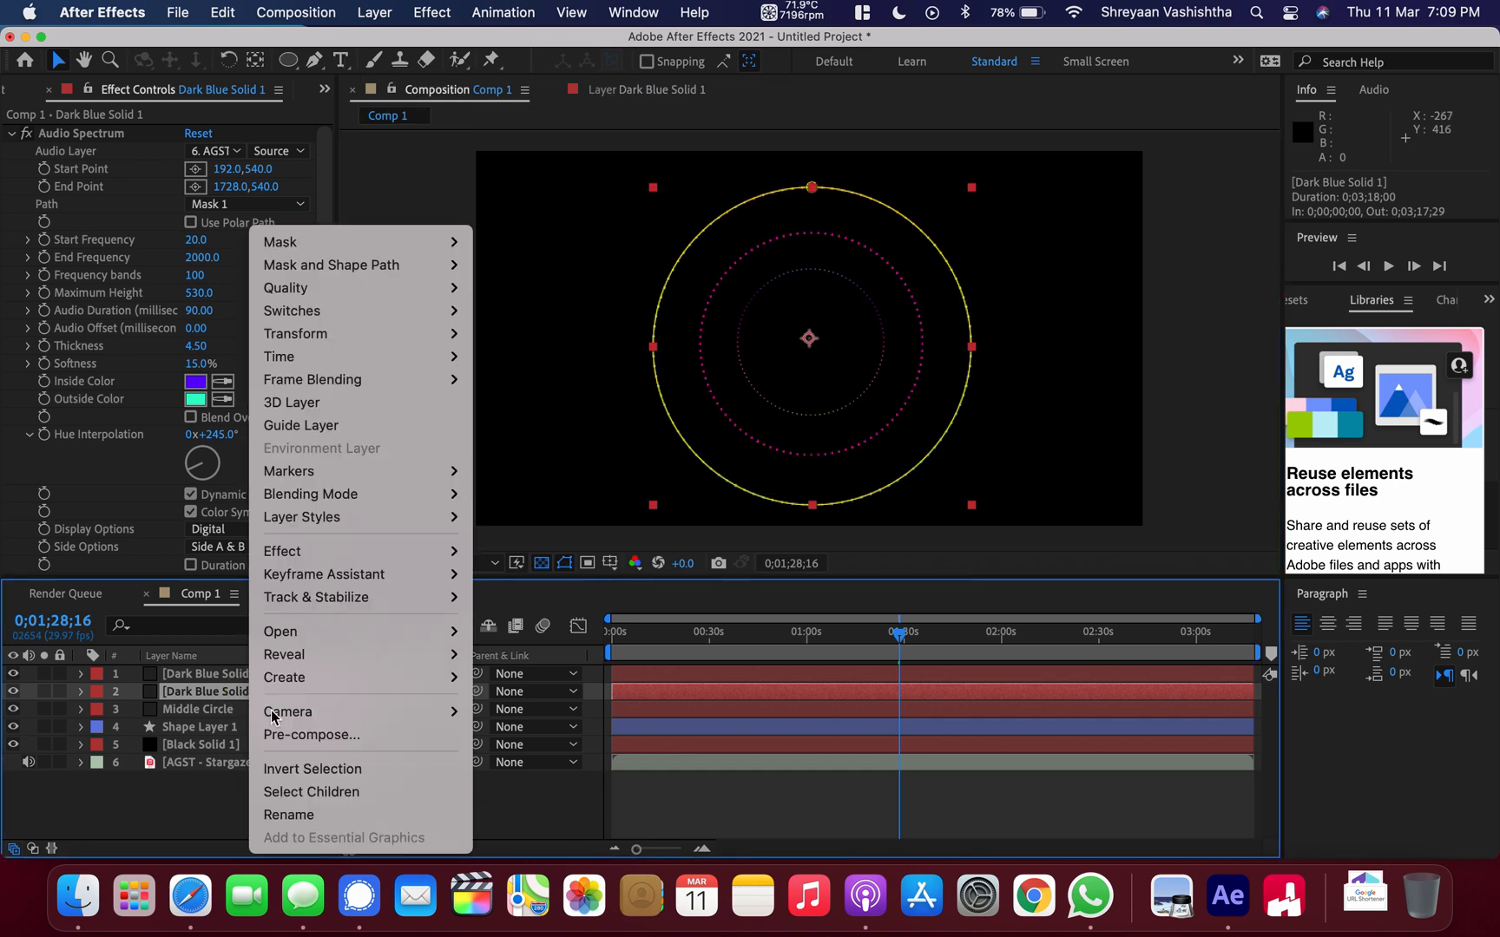
pyautogui.click(317, 815)
pyautogui.write('Outer Cir')
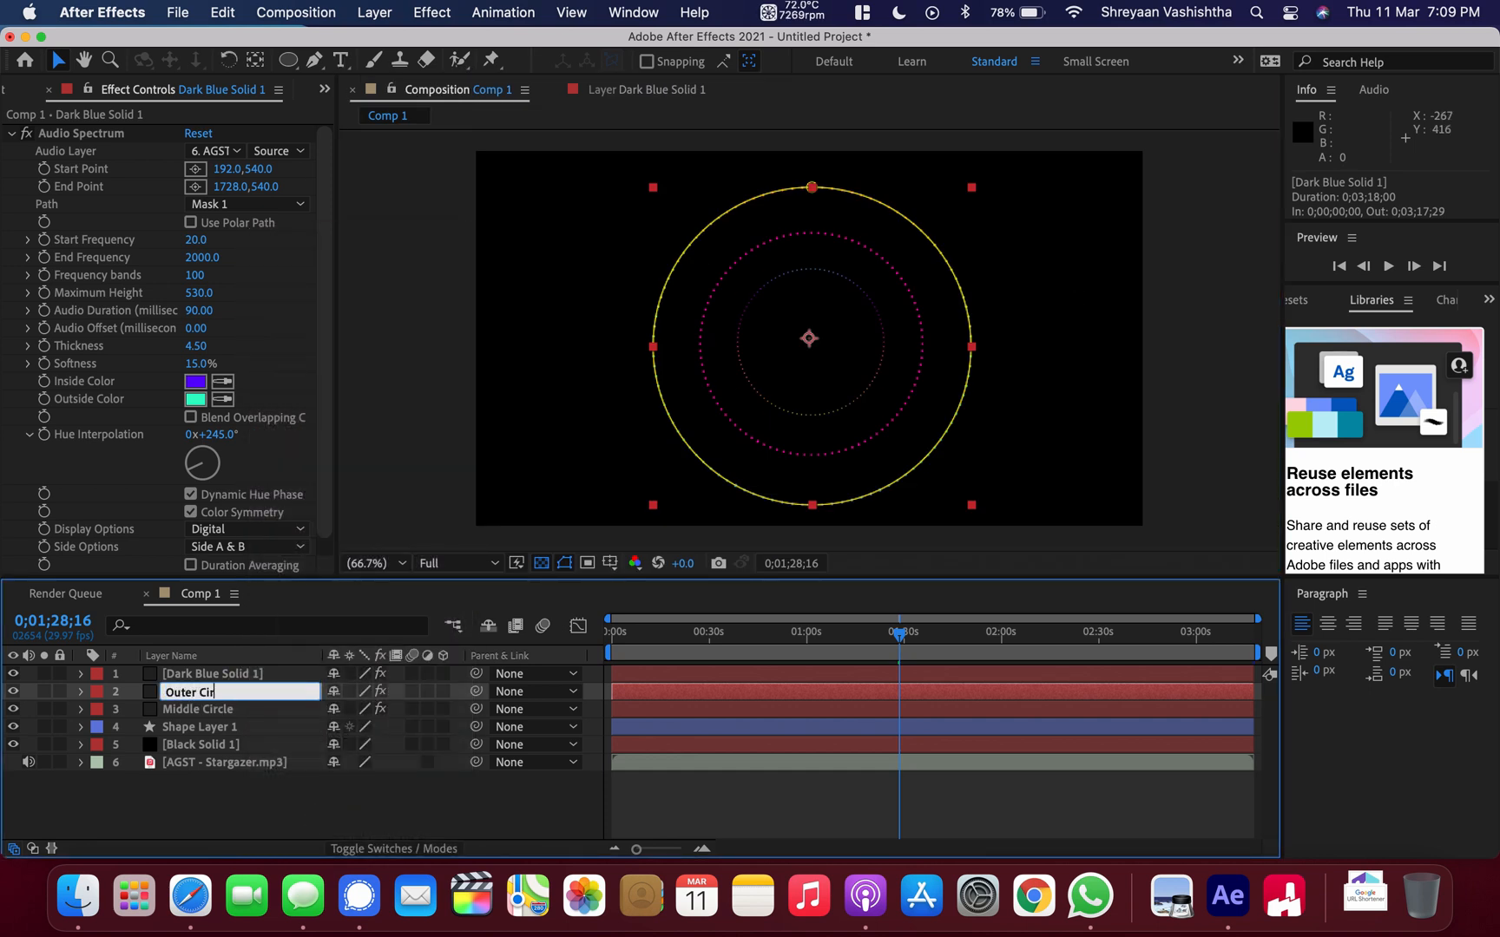
pyautogui.write('cle')
pyautogui.press('Return')
# Rename the smallest ring's layer as Inner Circle.
pyautogui.doubleClick(252, 678)
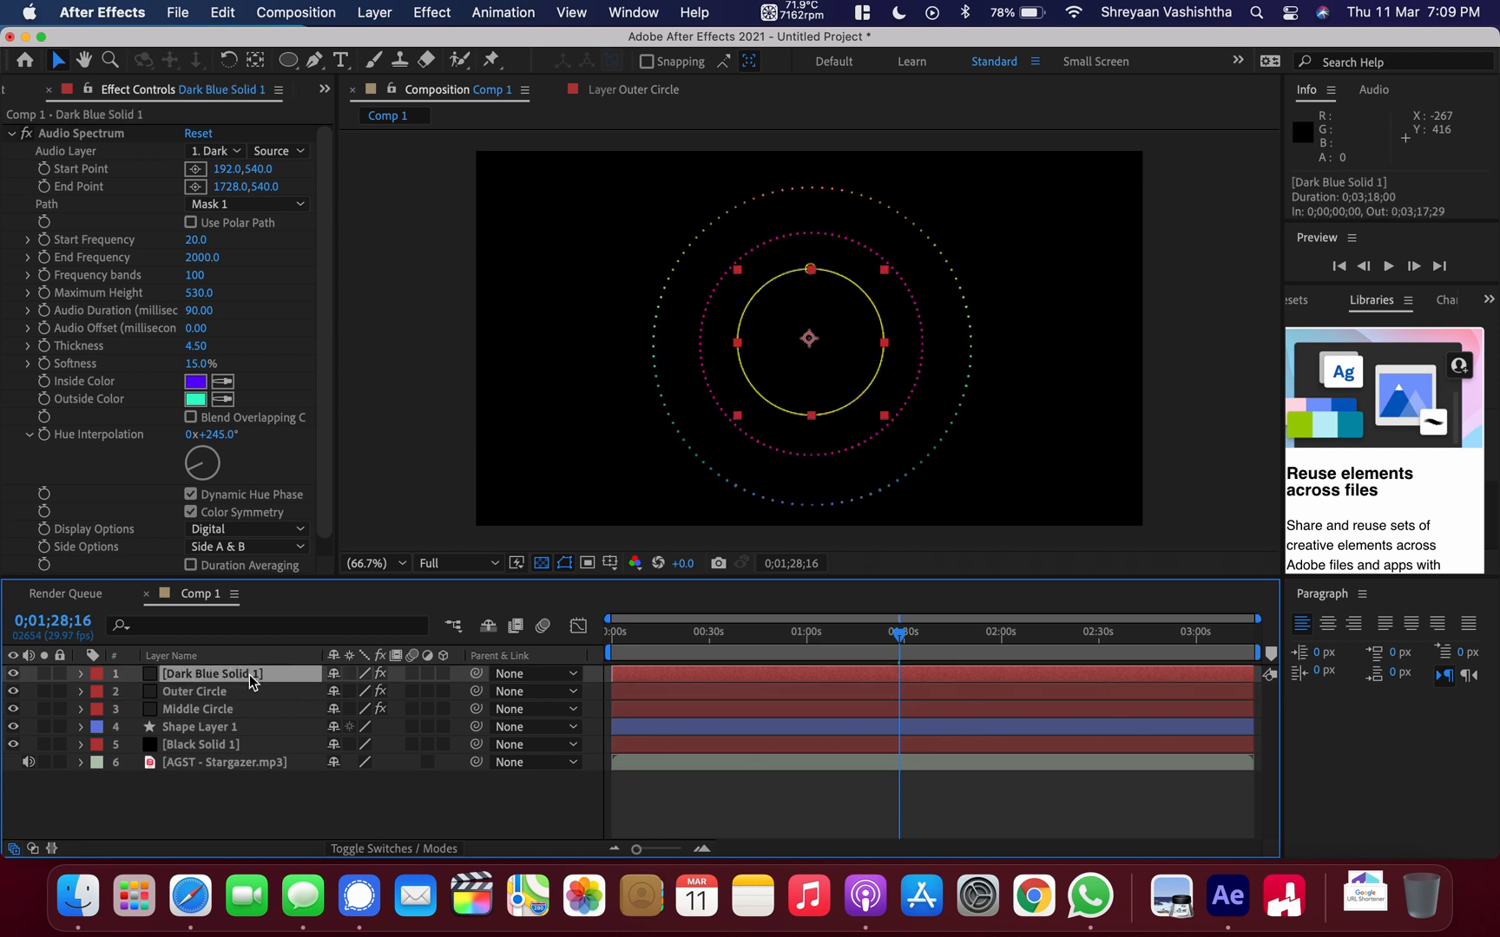
pyautogui.click(469, 95)
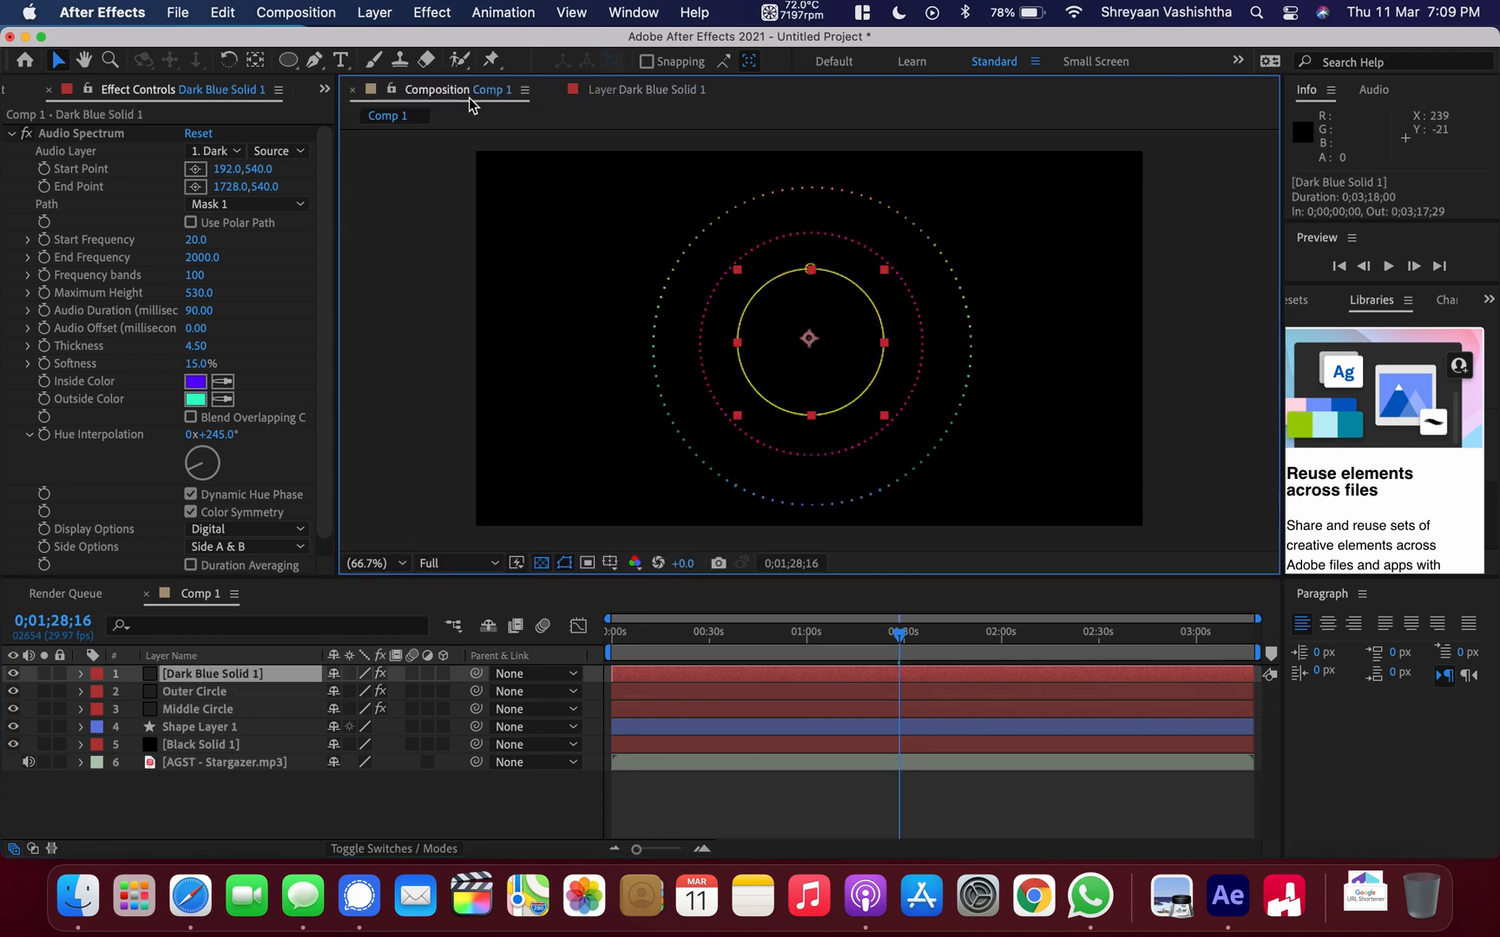
pyautogui.rightClick(222, 675)
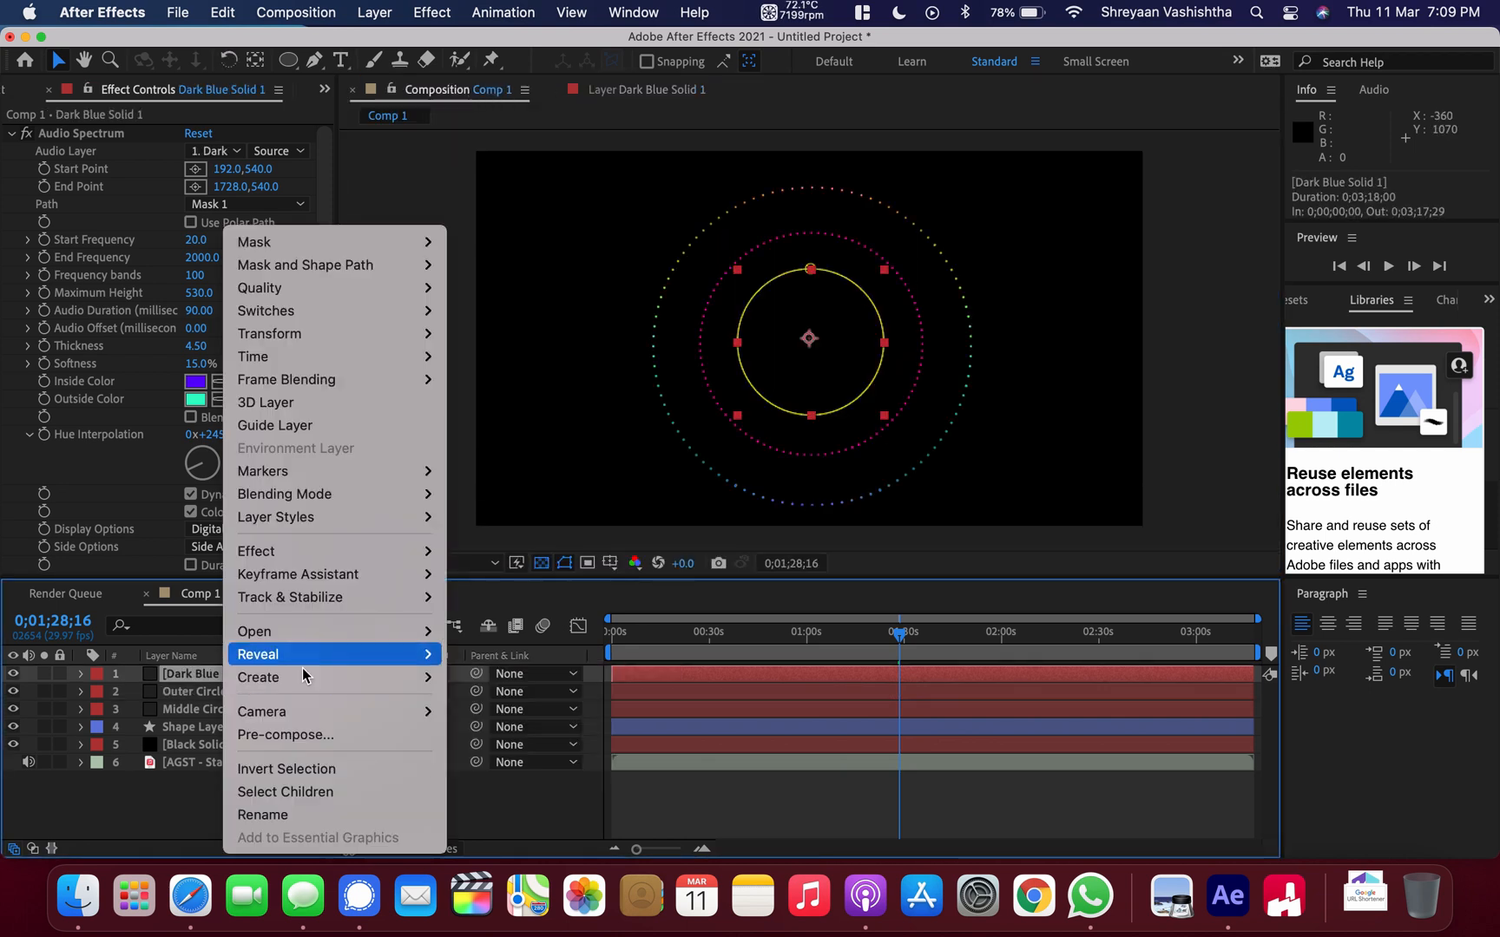
pyautogui.moveTo(290, 714)
pyautogui.click(260, 814)
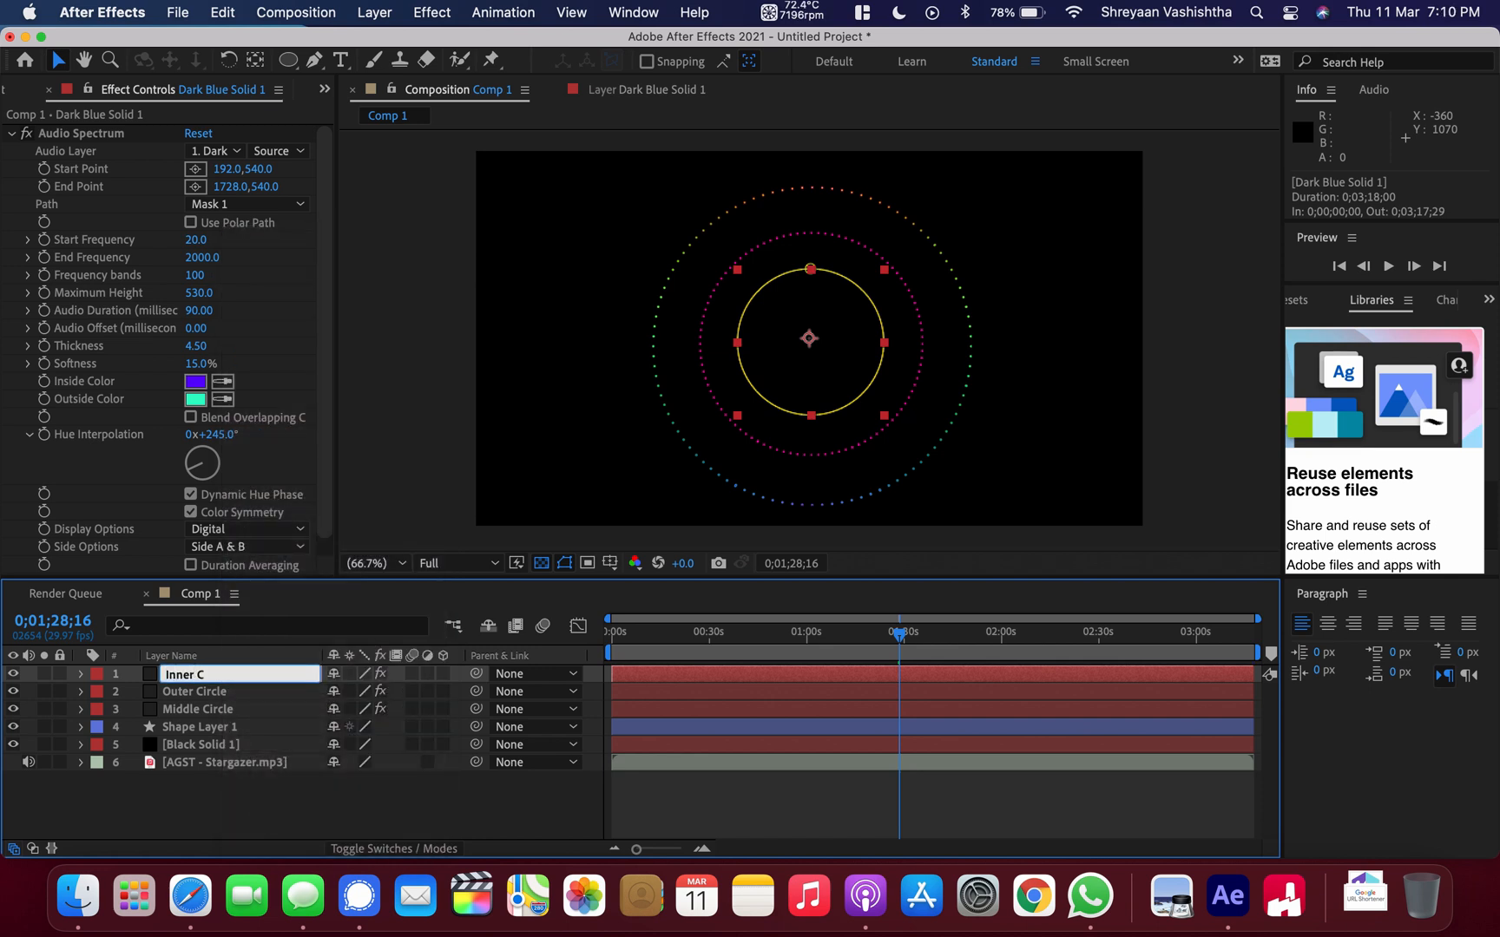
pyautogui.press('Return')
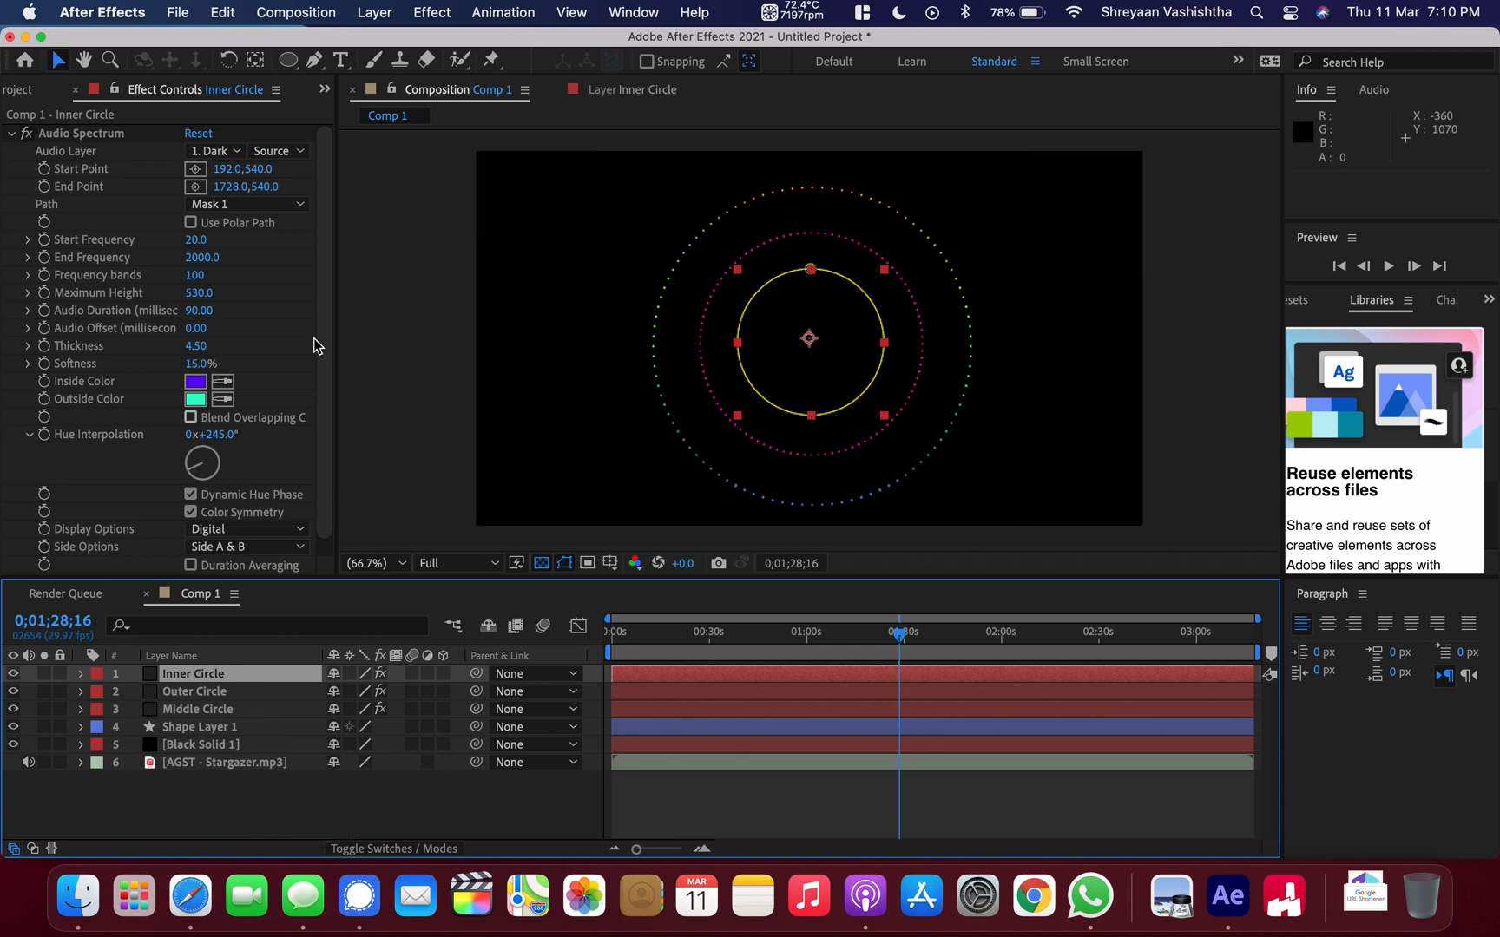
# Set the inner ring's inside color to green 00FF11 and its outside color to yellow.
pyautogui.click(196, 382)
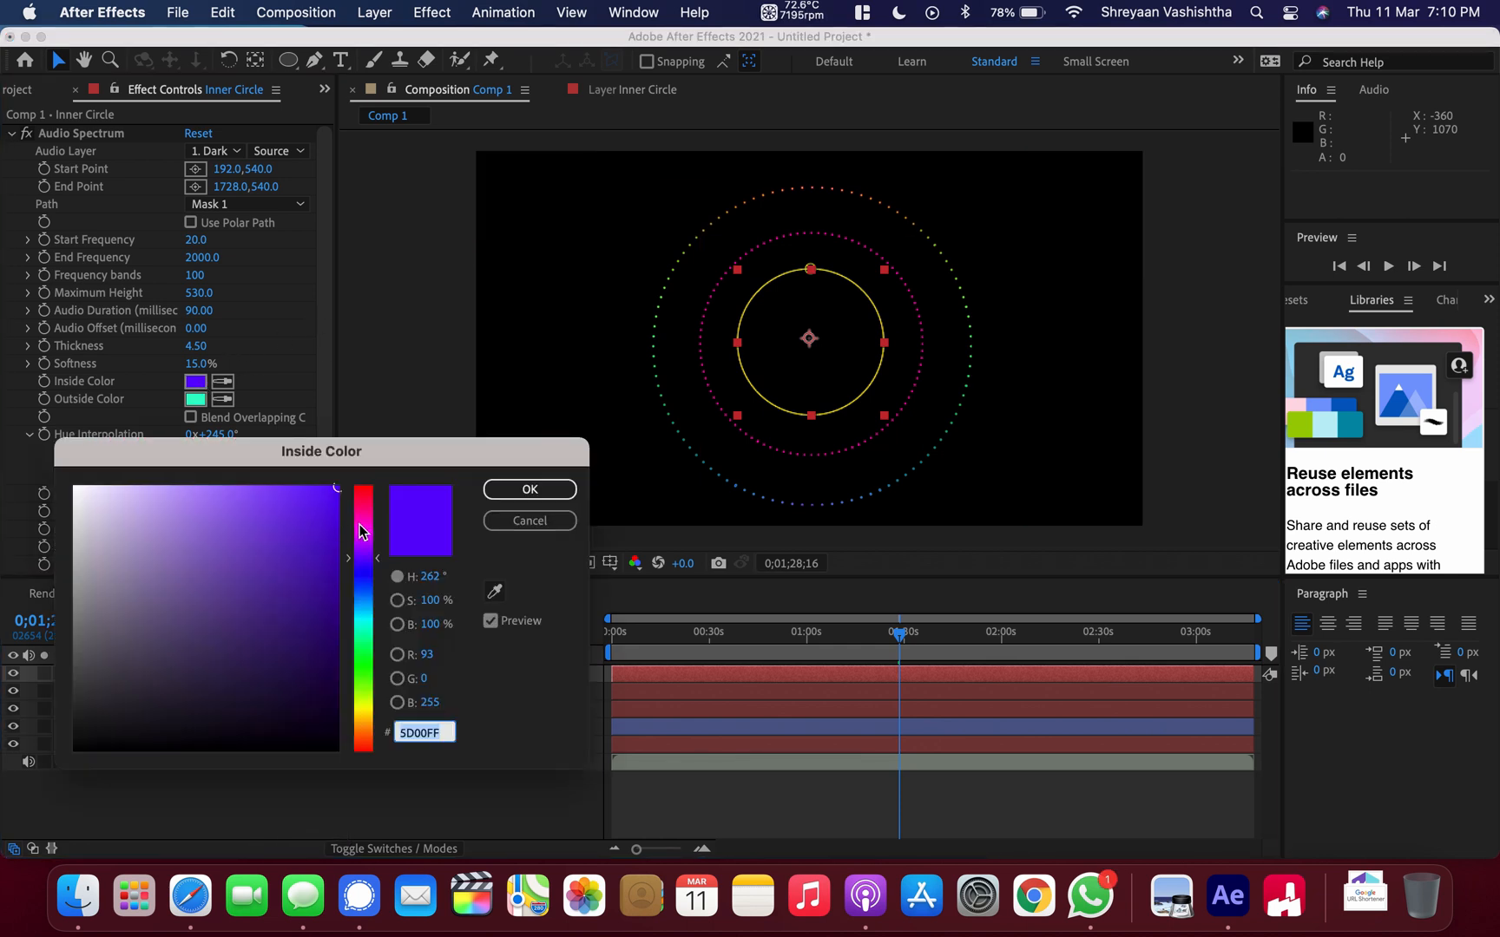
pyautogui.moveTo(361, 531); pyautogui.dragTo(364, 619)
pyautogui.moveTo(359, 623); pyautogui.dragTo(361, 659)
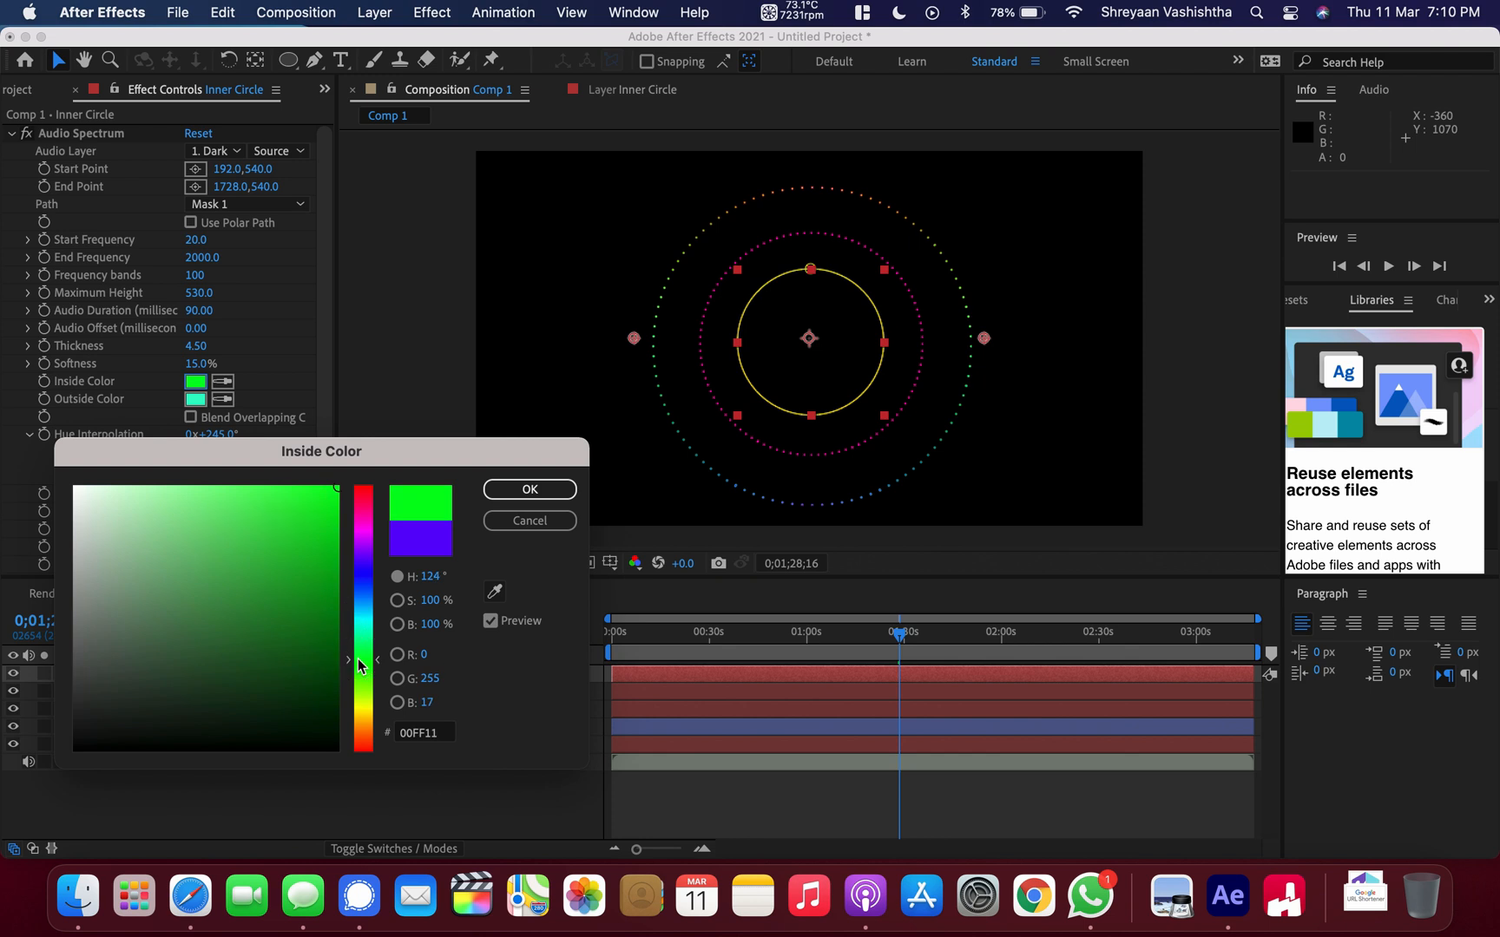
pyautogui.click(530, 488)
pyautogui.click(203, 400)
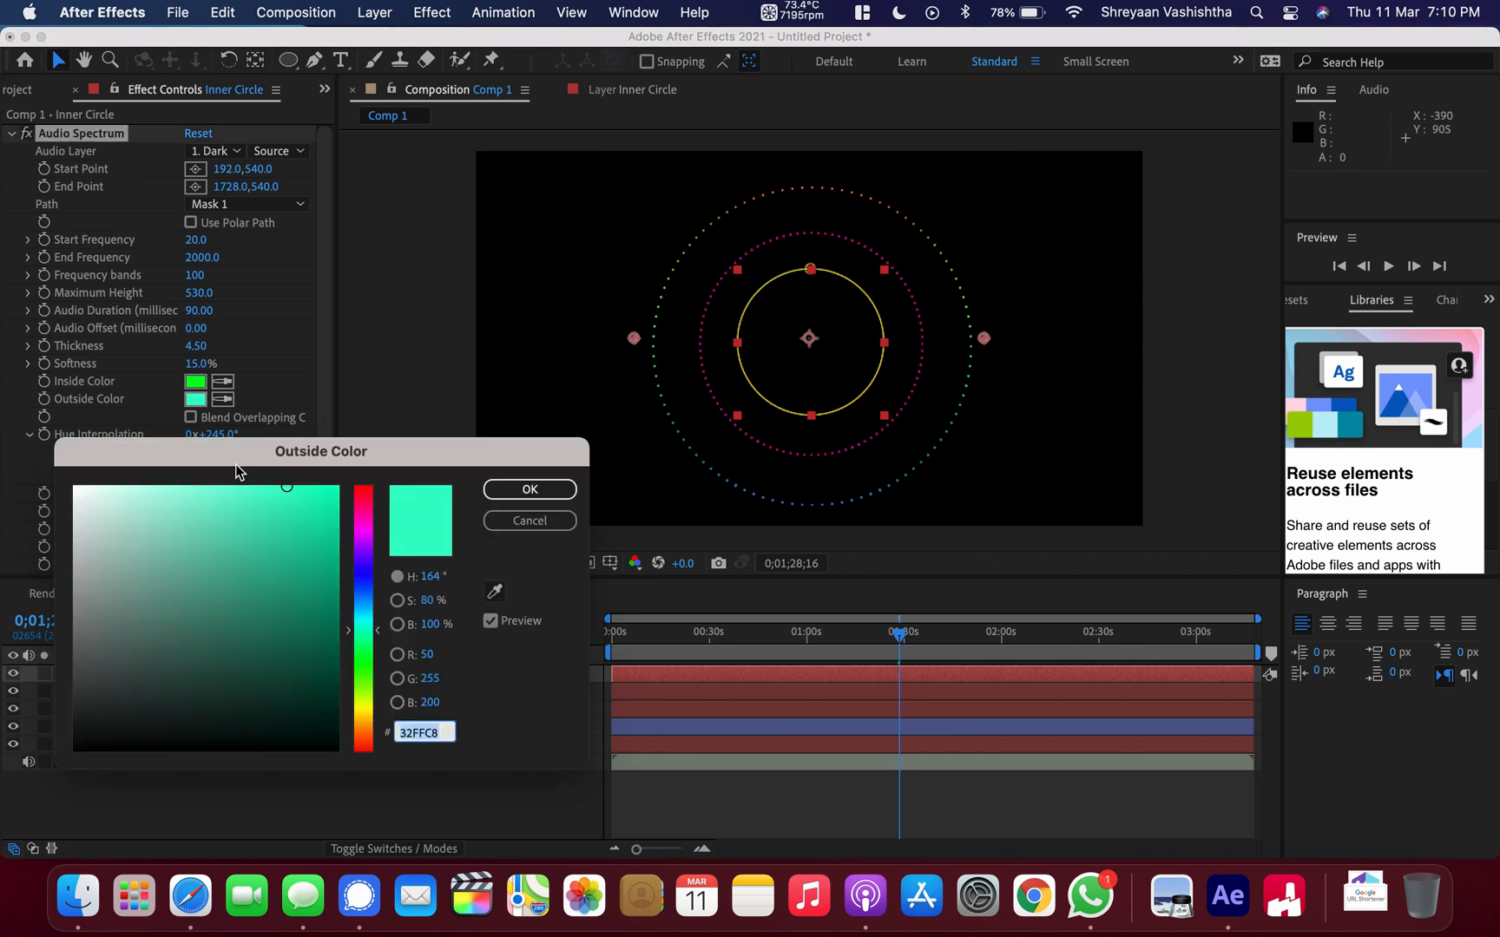
pyautogui.moveTo(363, 694); pyautogui.dragTo(362, 705)
pyautogui.click(531, 488)
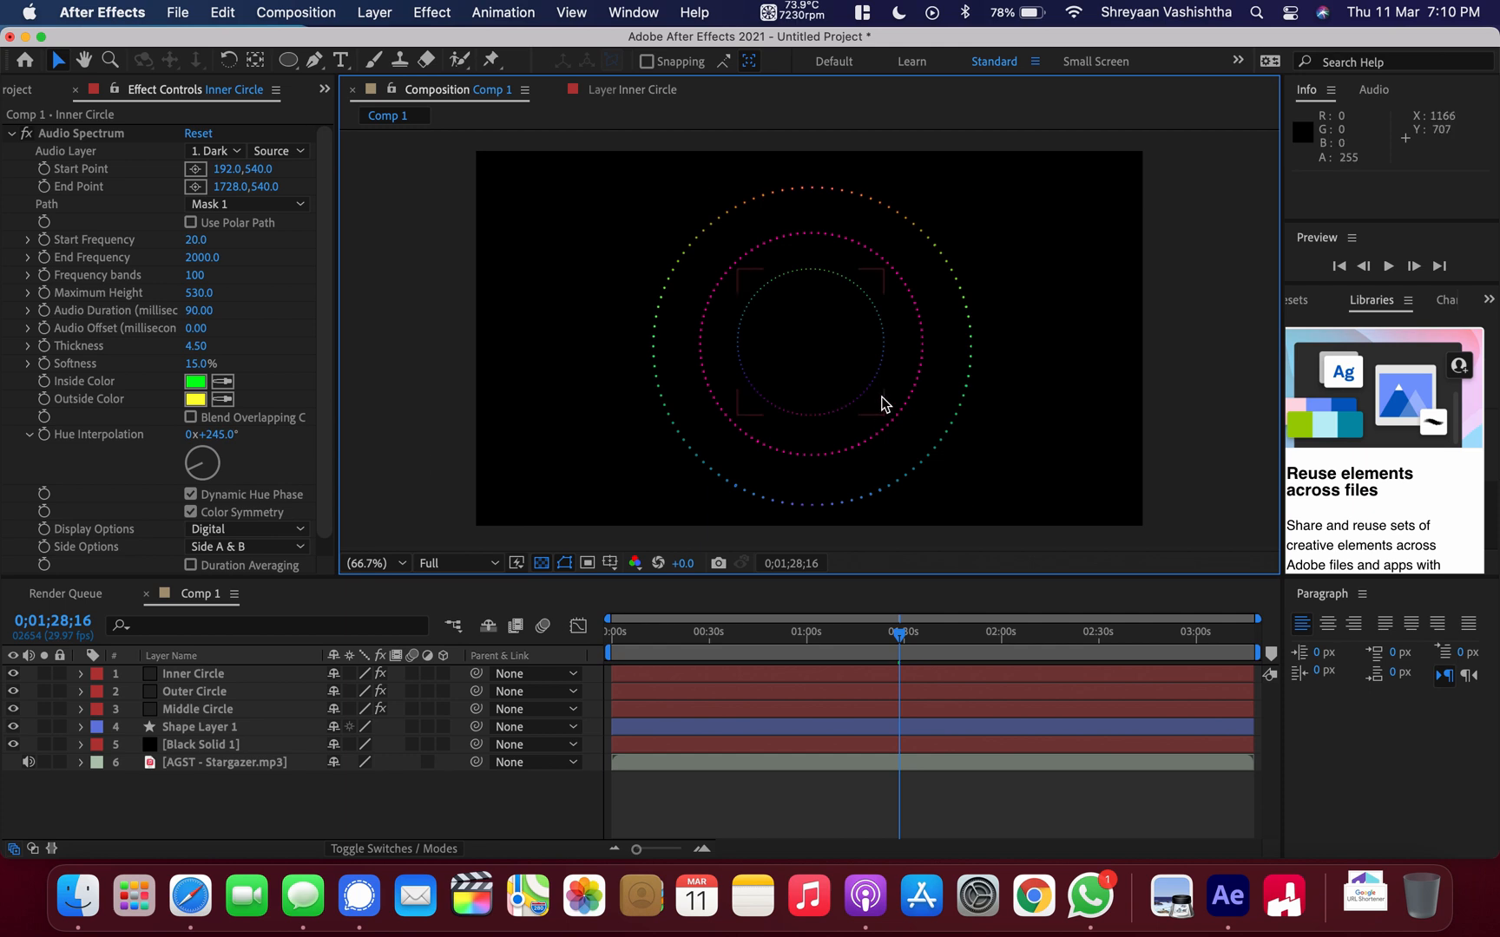
# Set the inner ring's maximum height to 450 and its frequency bands to 75.
pyautogui.click(200, 293)
pyautogui.moveTo(201, 294)
pyautogui.mouseDown()
pyautogui.moveTo(187, 291)
pyautogui.moveTo(202, 277)
pyautogui.mouseUp()
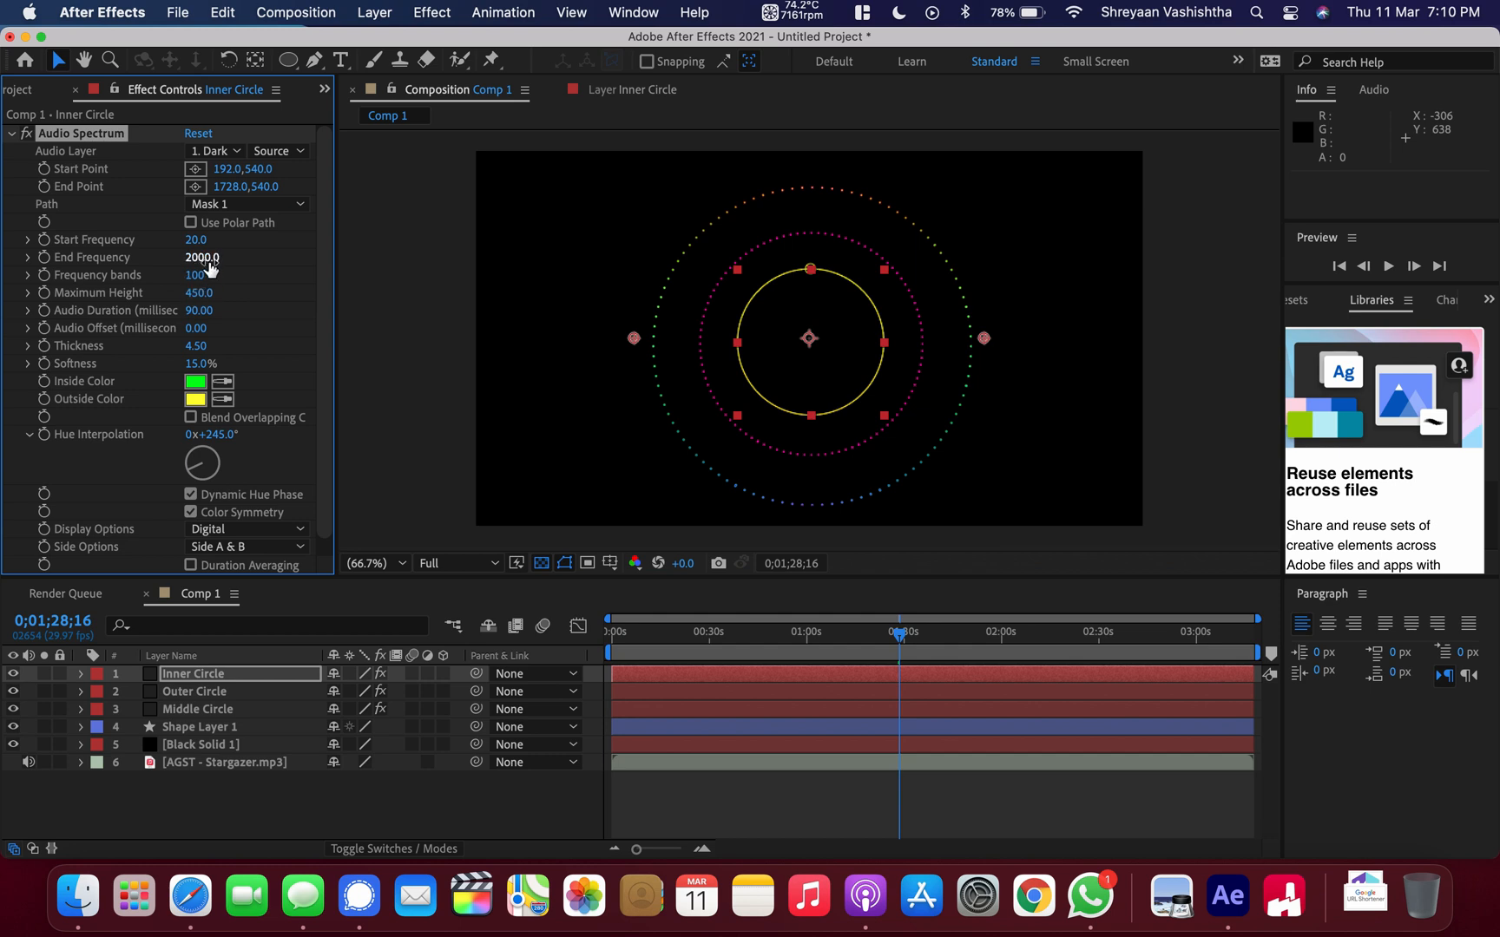
pyautogui.moveTo(198, 275); pyautogui.dragTo(178, 284)
pyautogui.click(443, 469)
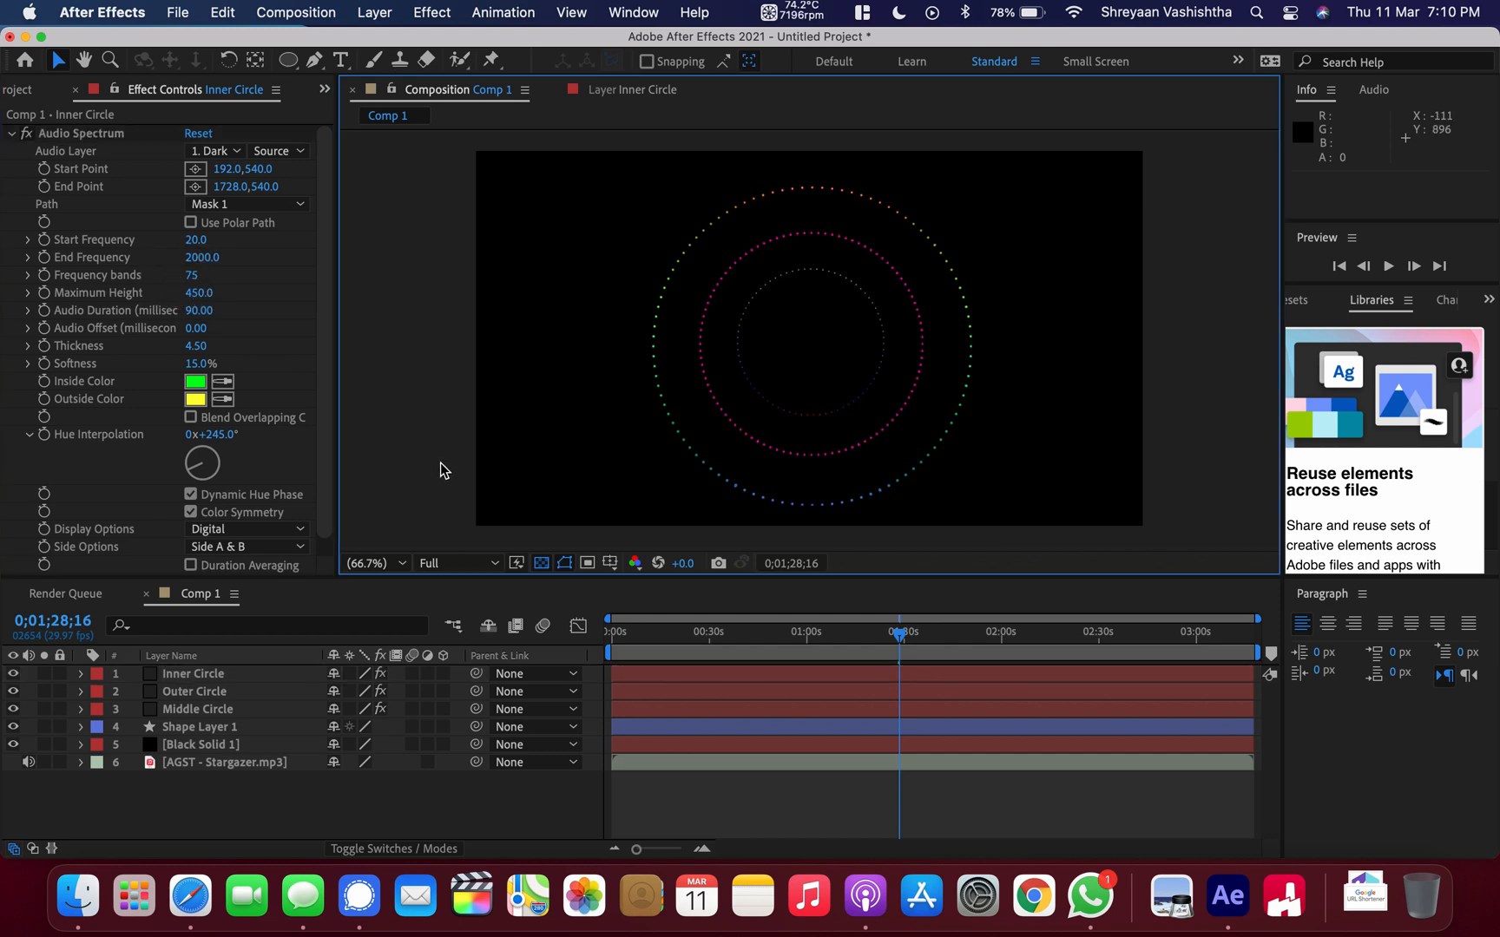
# Move the playhead to 0;00;59;19 and set the inner ring's audio layer to AGST - Stargazer.mp3.
pyautogui.moveTo(810, 626)
pyautogui.mouseDown()
pyautogui.moveTo(794, 627)
pyautogui.moveTo(807, 623)
pyautogui.mouseUp()
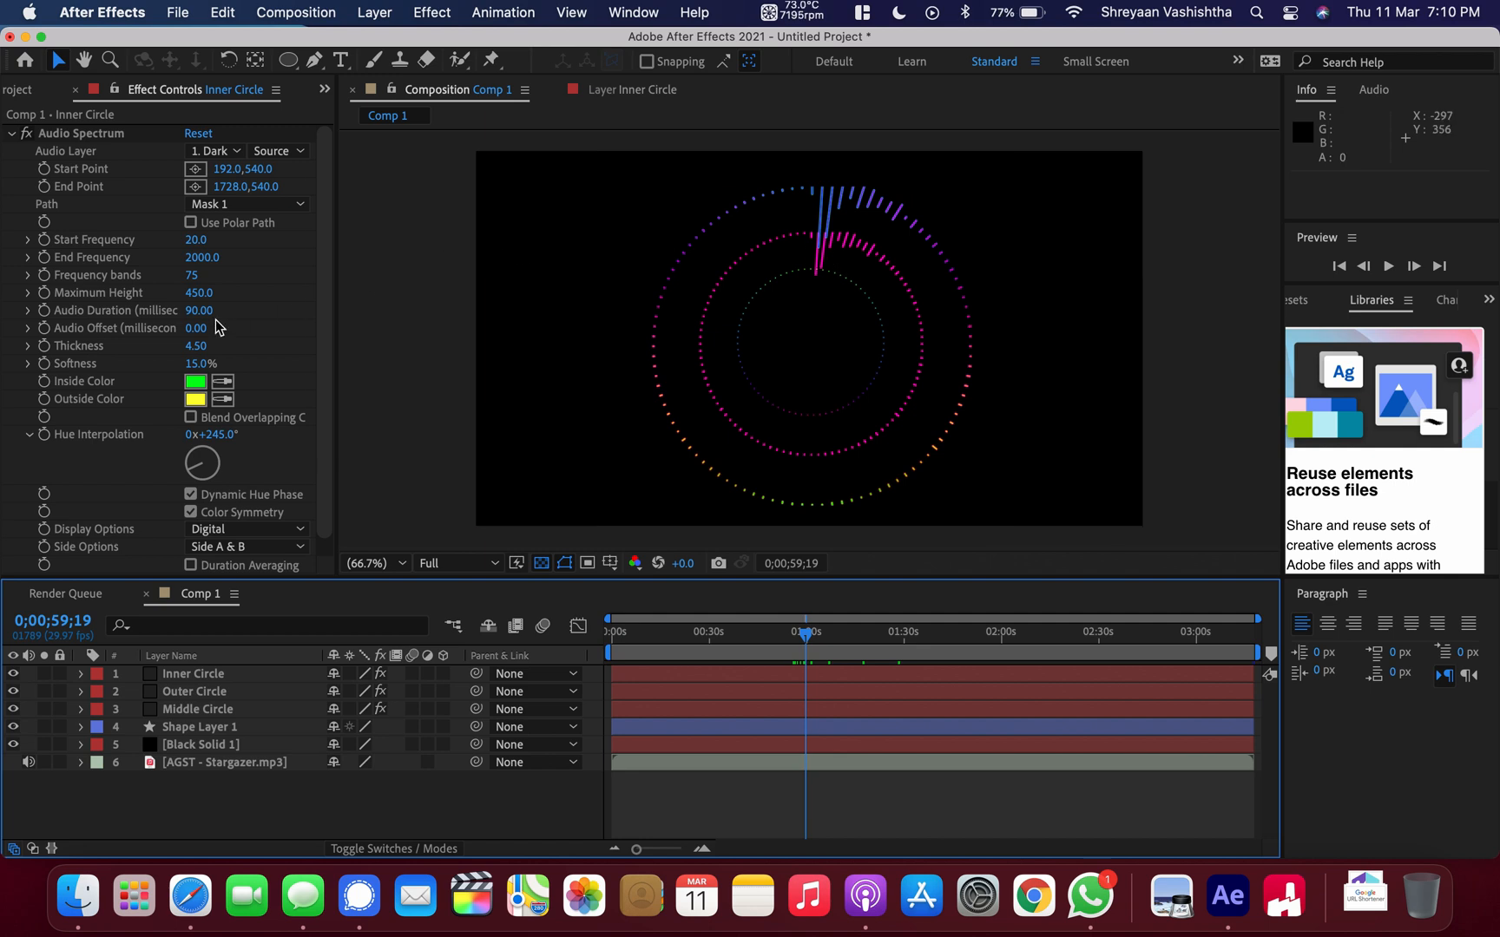
pyautogui.click(244, 205)
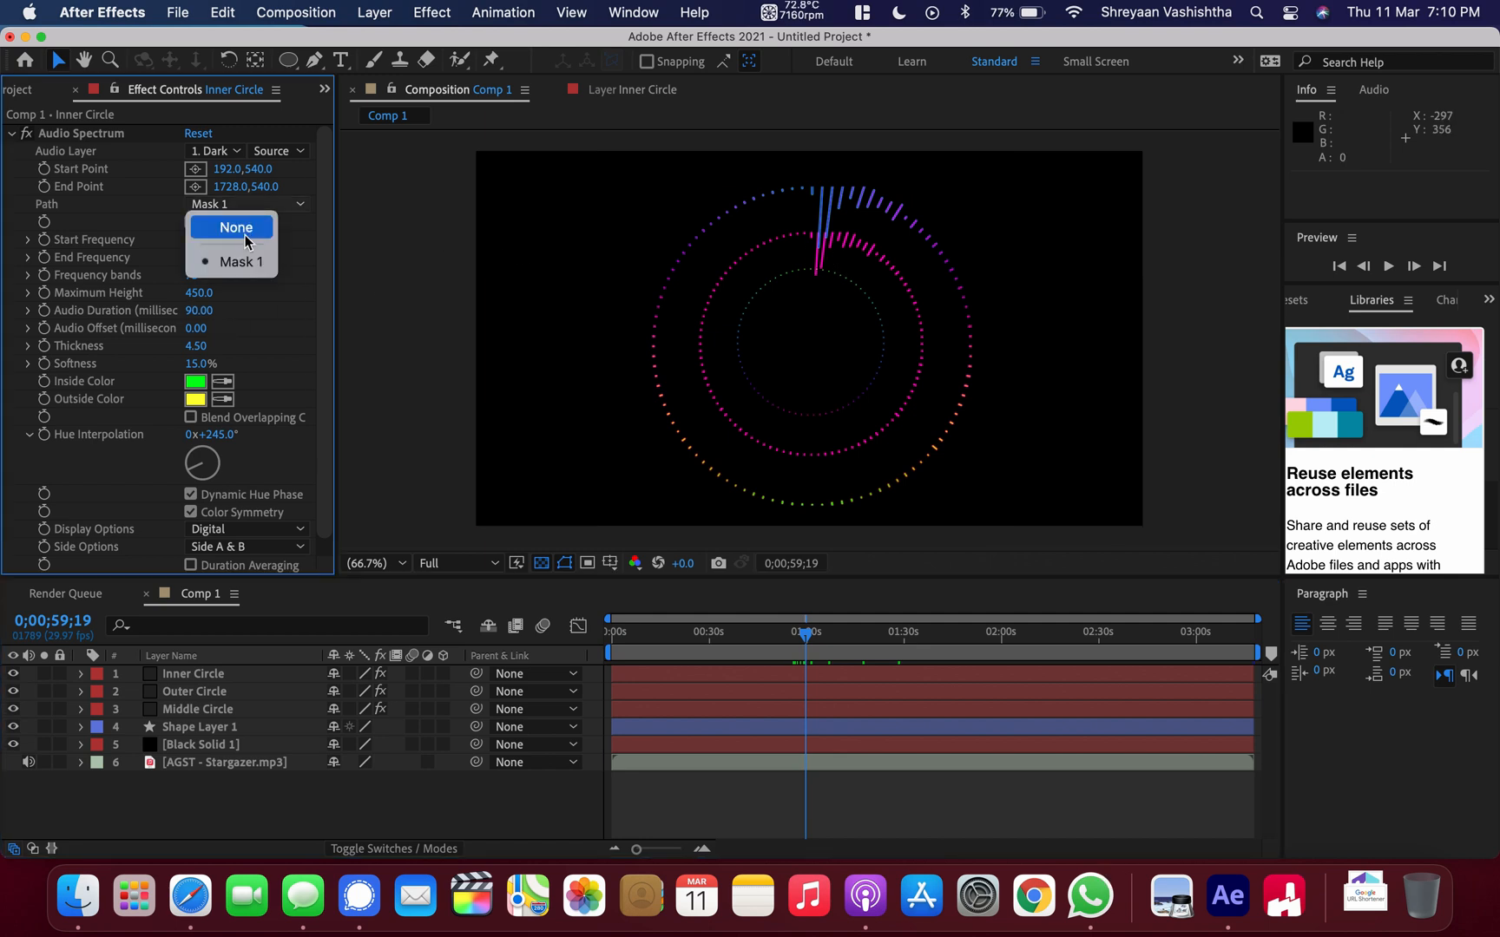
pyautogui.click(214, 152)
pyautogui.click(214, 153)
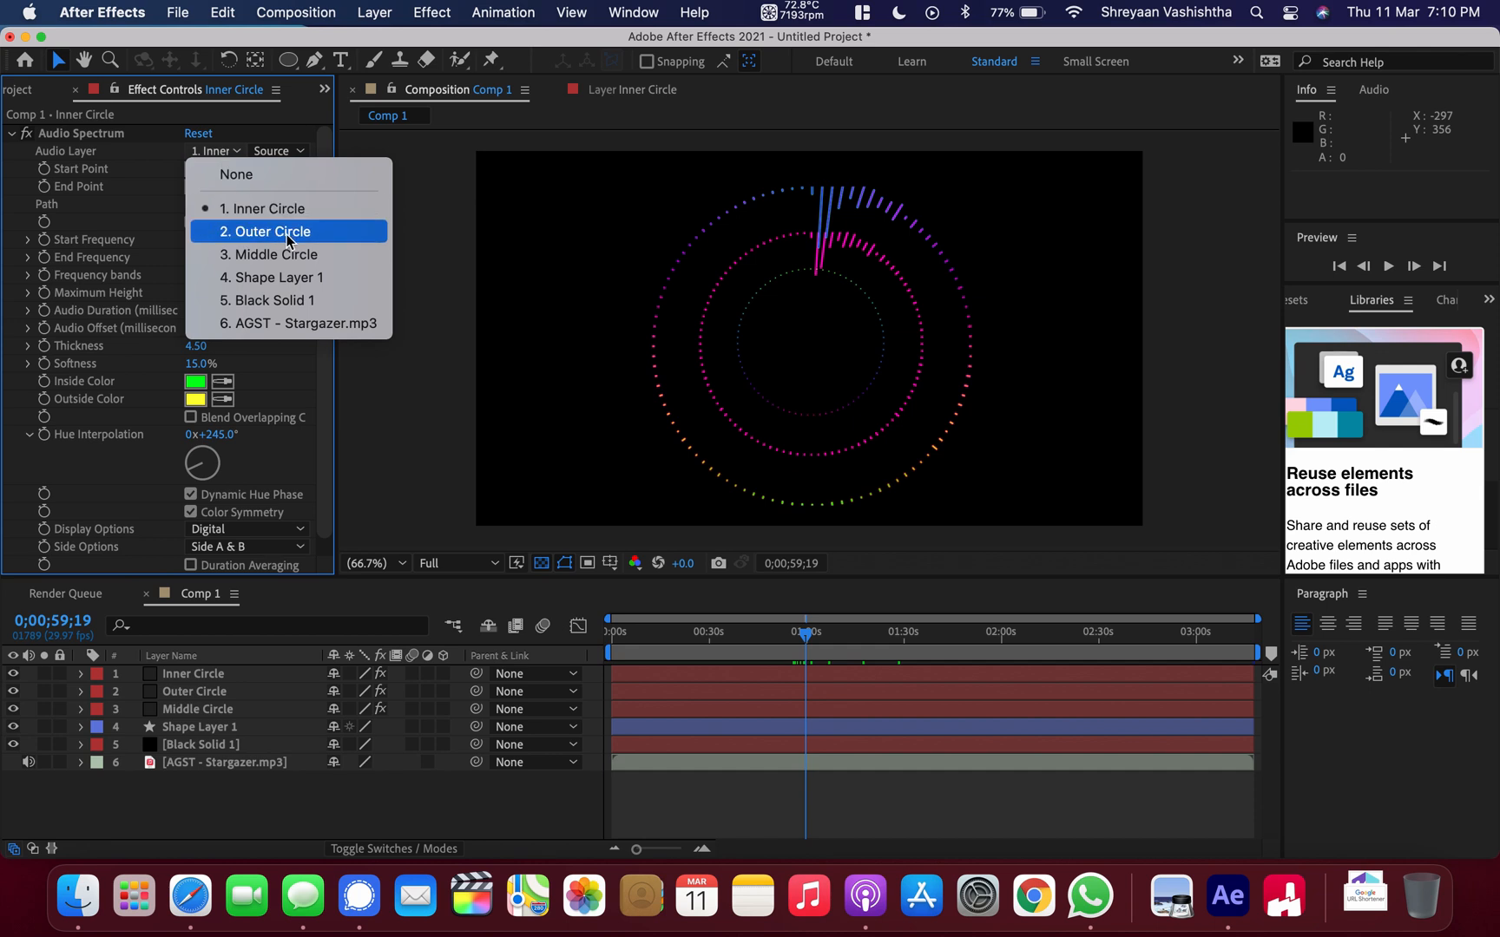
pyautogui.click(300, 322)
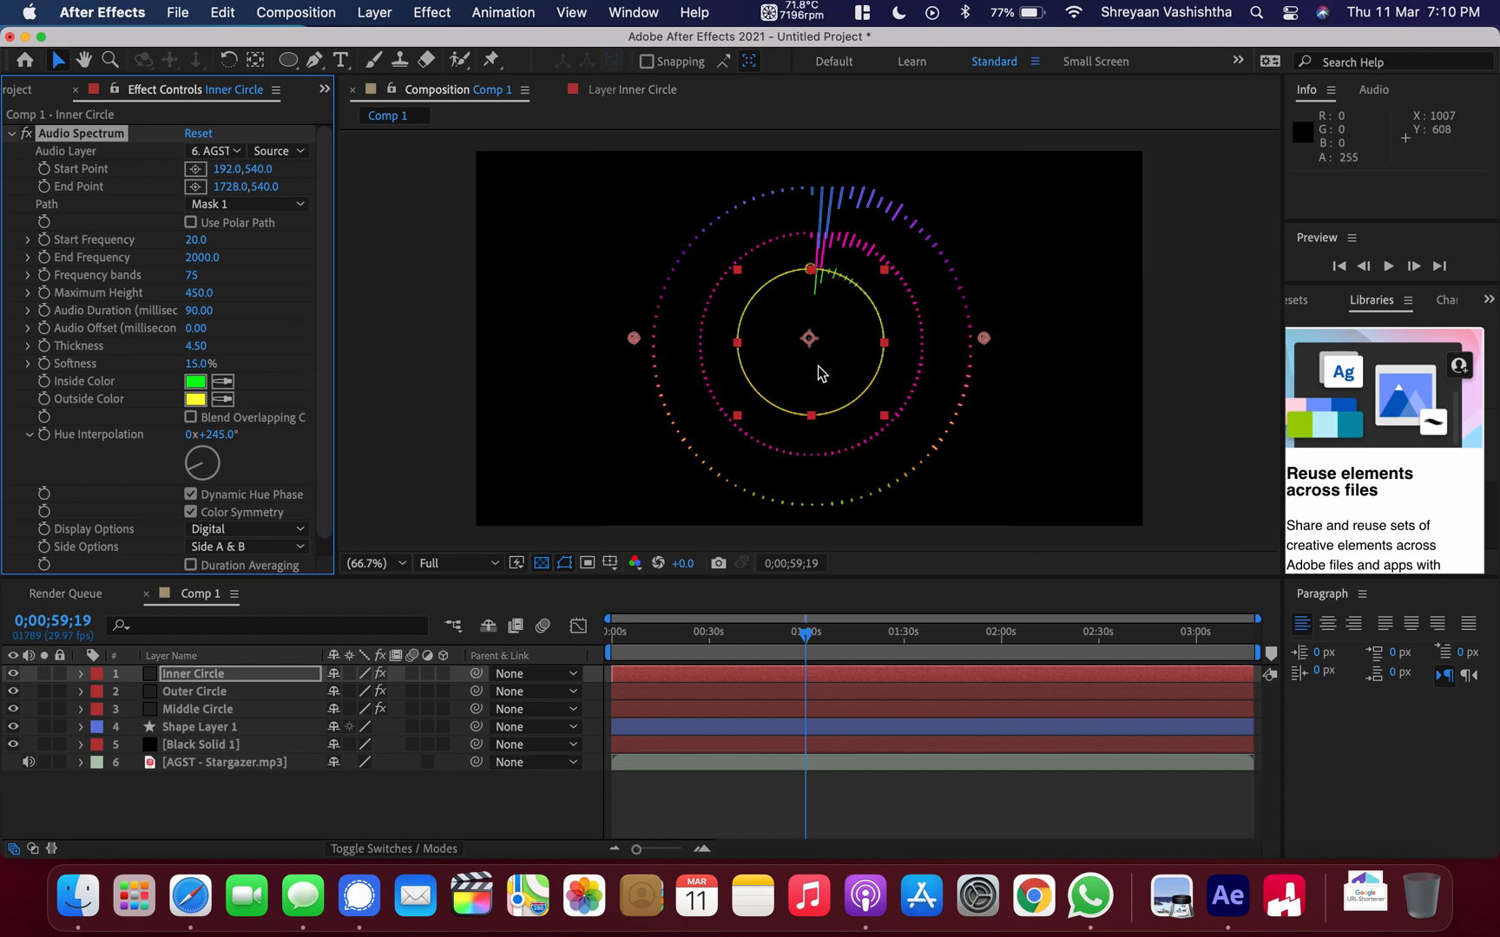
# Reveal the Inner Circle layer's transform properties and rotate the ring to 73°.
pyautogui.click(81, 673)
pyautogui.click(100, 727)
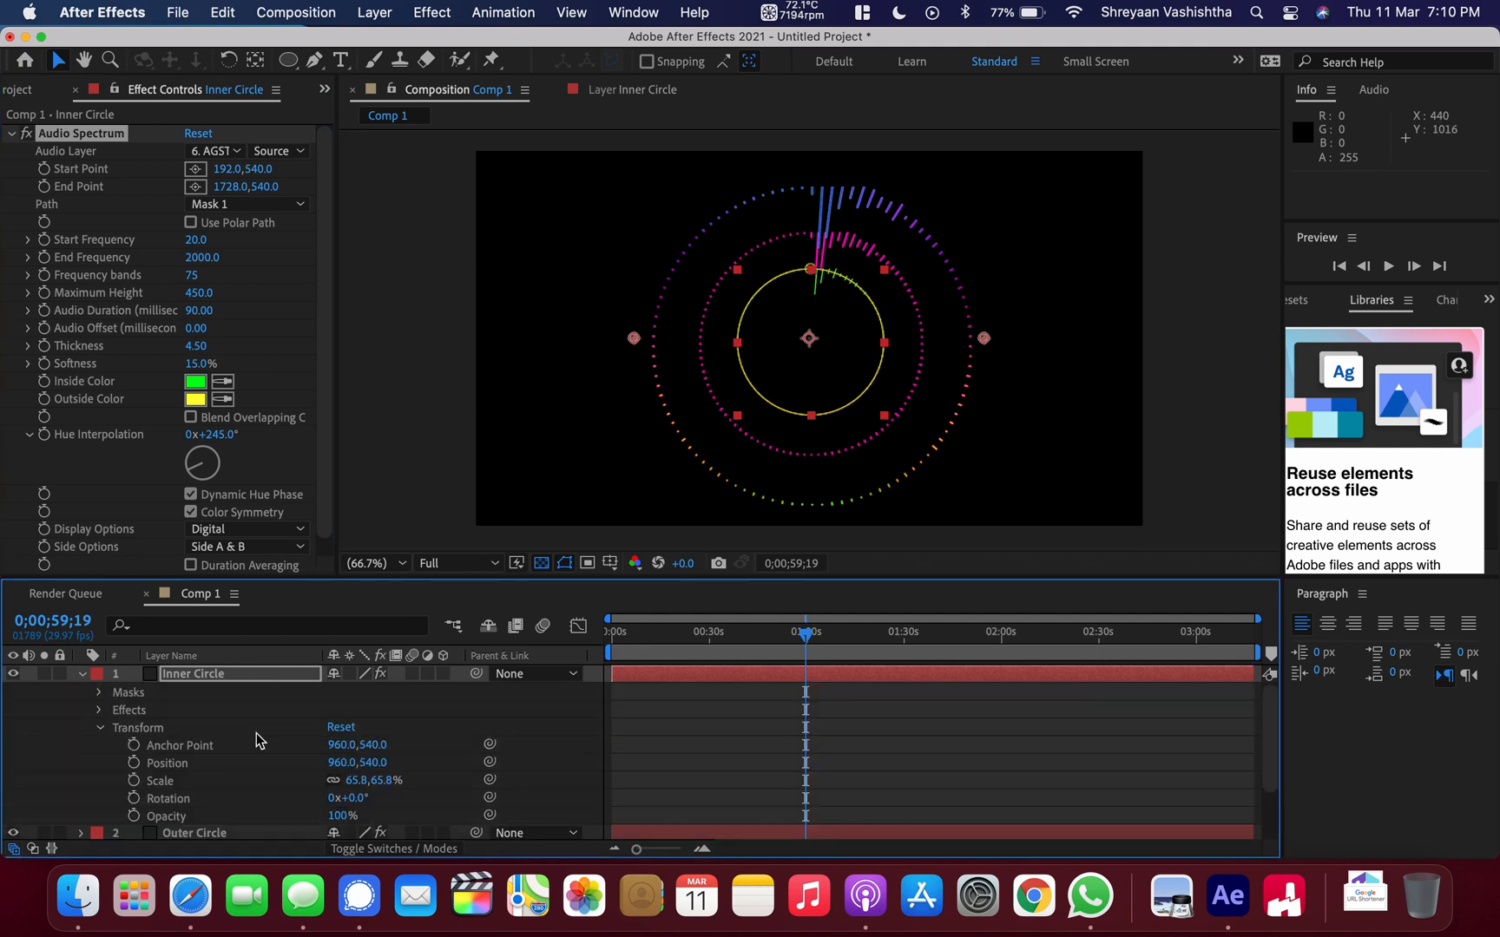
pyautogui.scroll(-1, 257, 735)
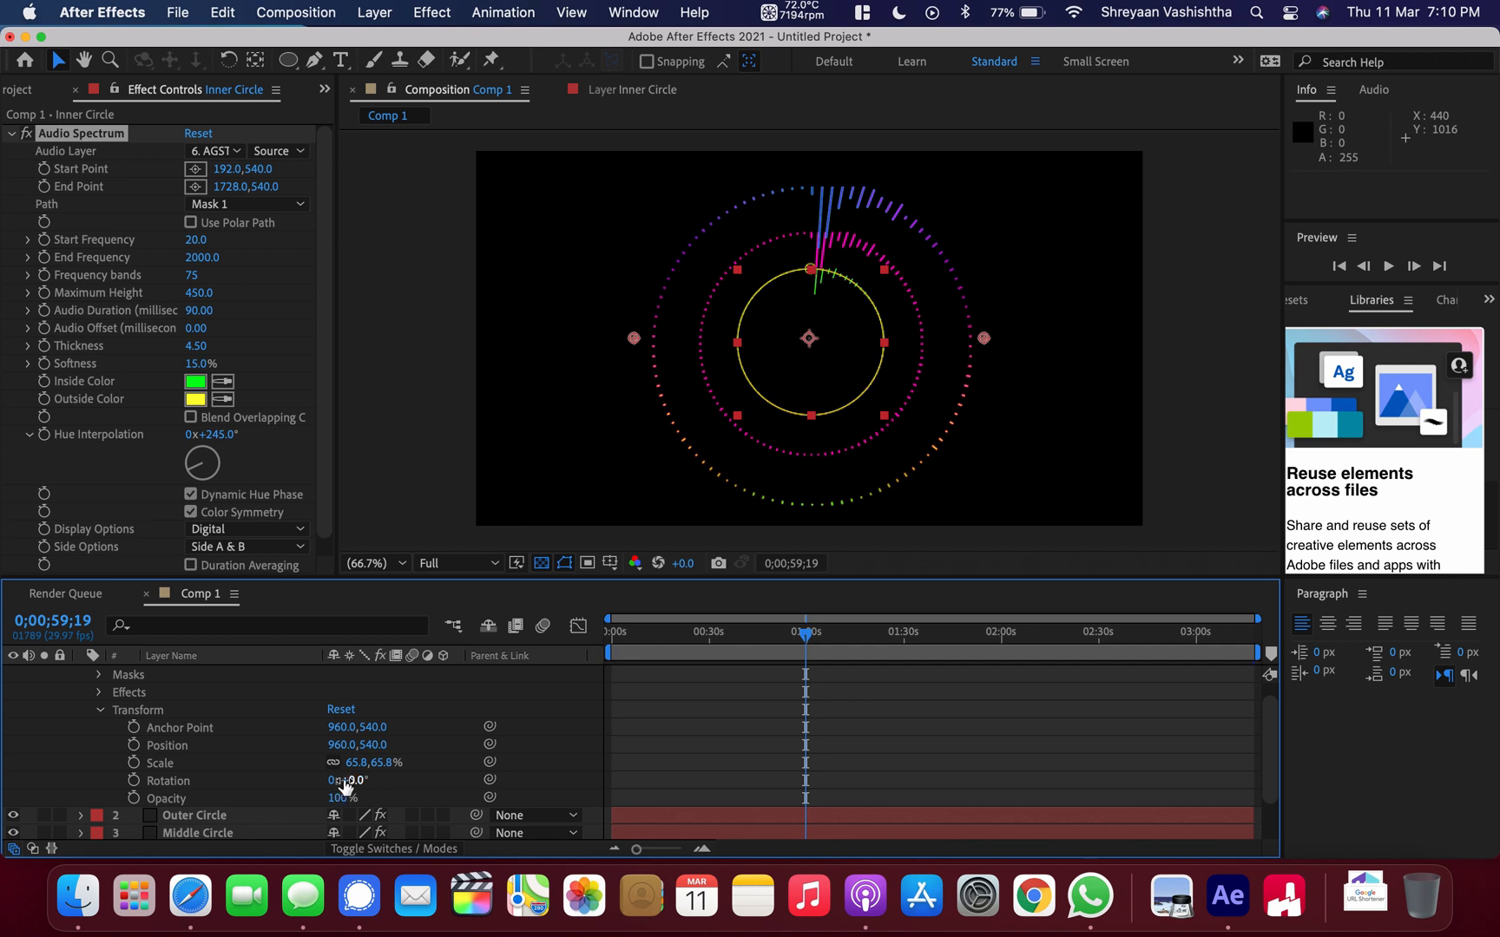
pyautogui.moveTo(355, 780); pyautogui.dragTo(445, 798)
pyautogui.click(392, 765)
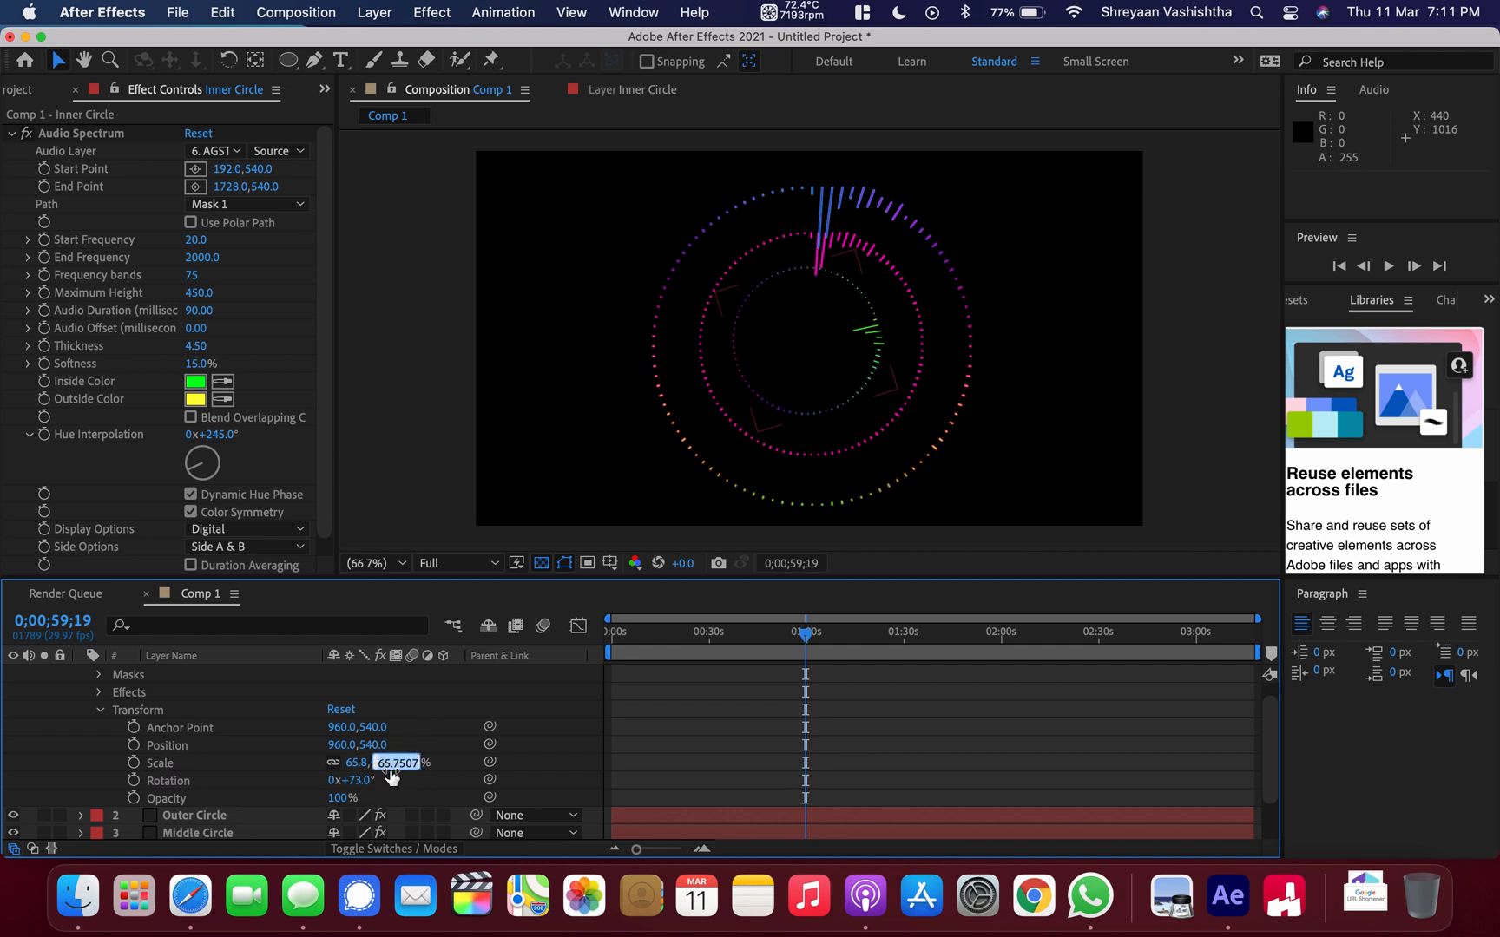
pyautogui.write('90')
pyautogui.press('Return')
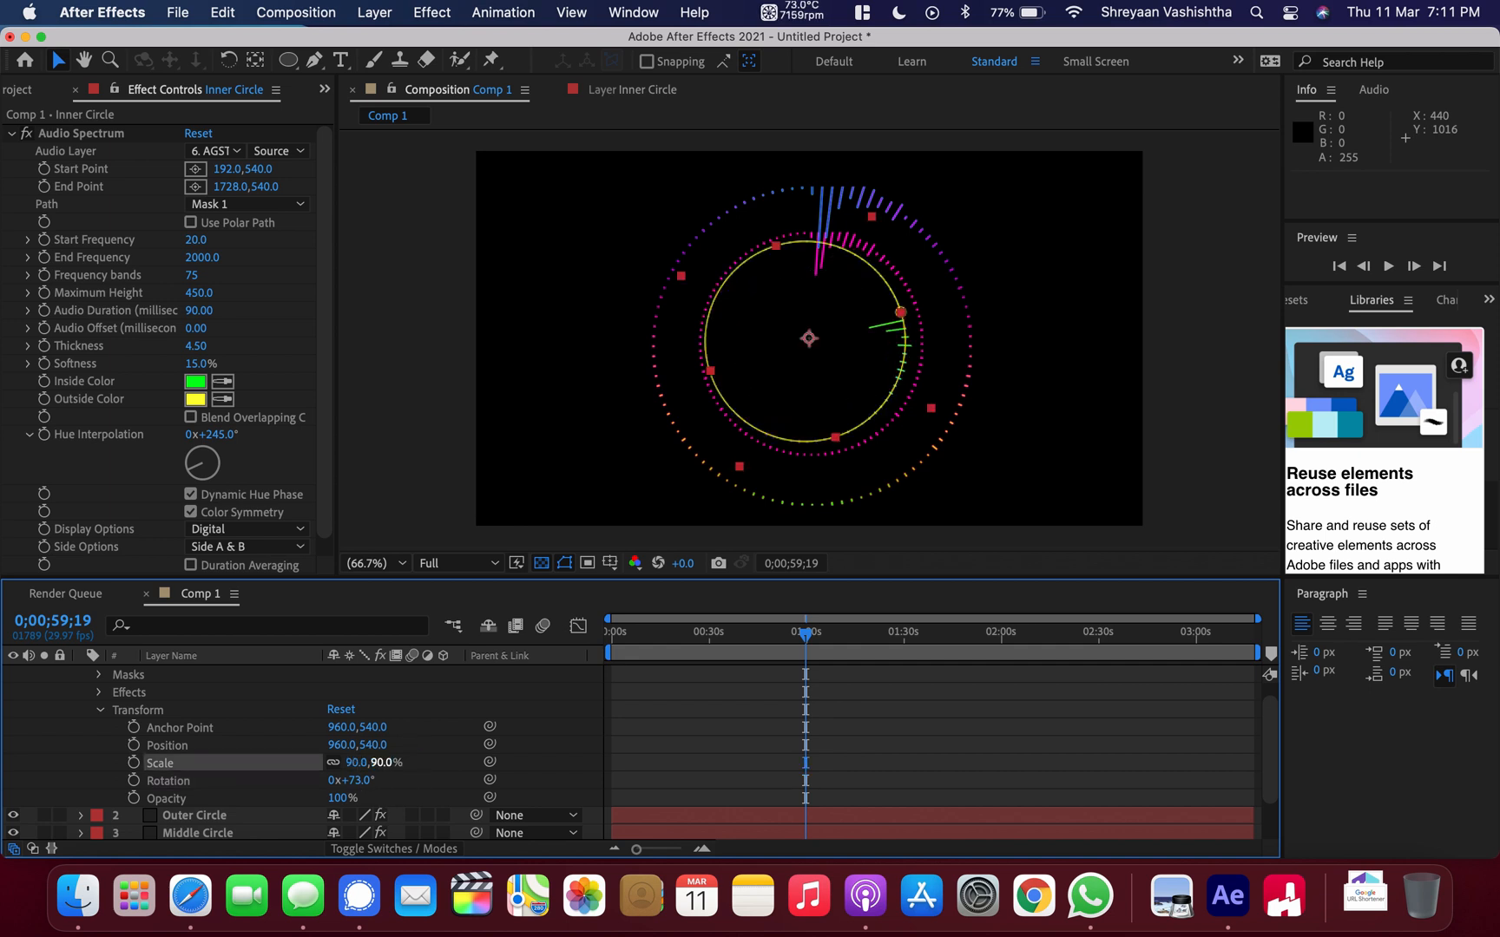
pyautogui.press('super+z')
# Set the Inner Circle layer's rotation to 90° and collapse its properties.
pyautogui.press('super+z')
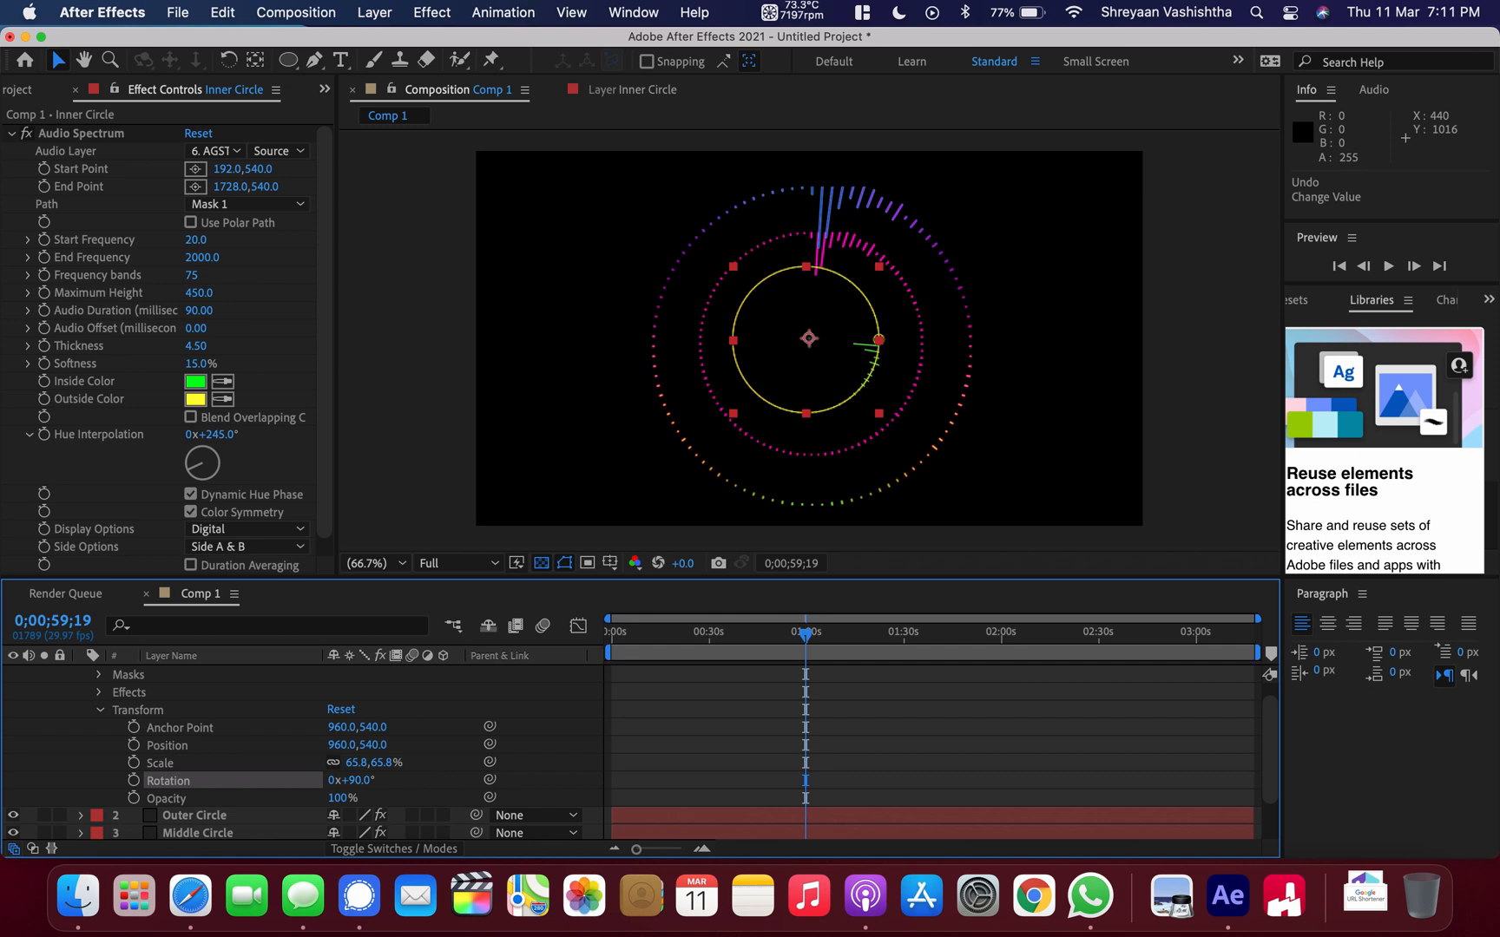
pyautogui.scroll(1, 106, 694)
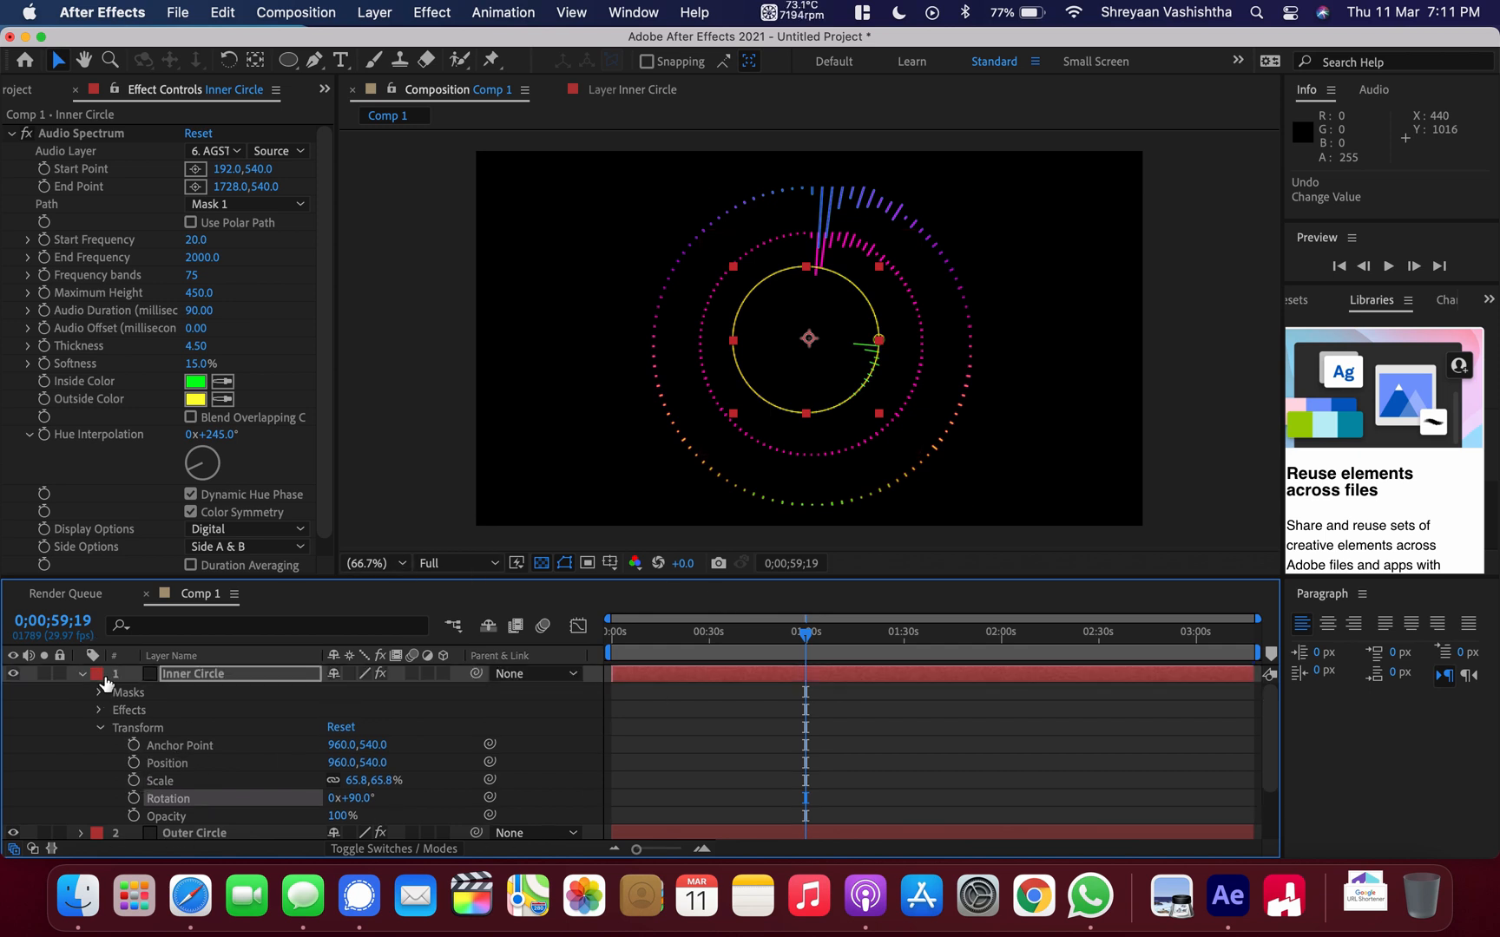
pyautogui.click(81, 674)
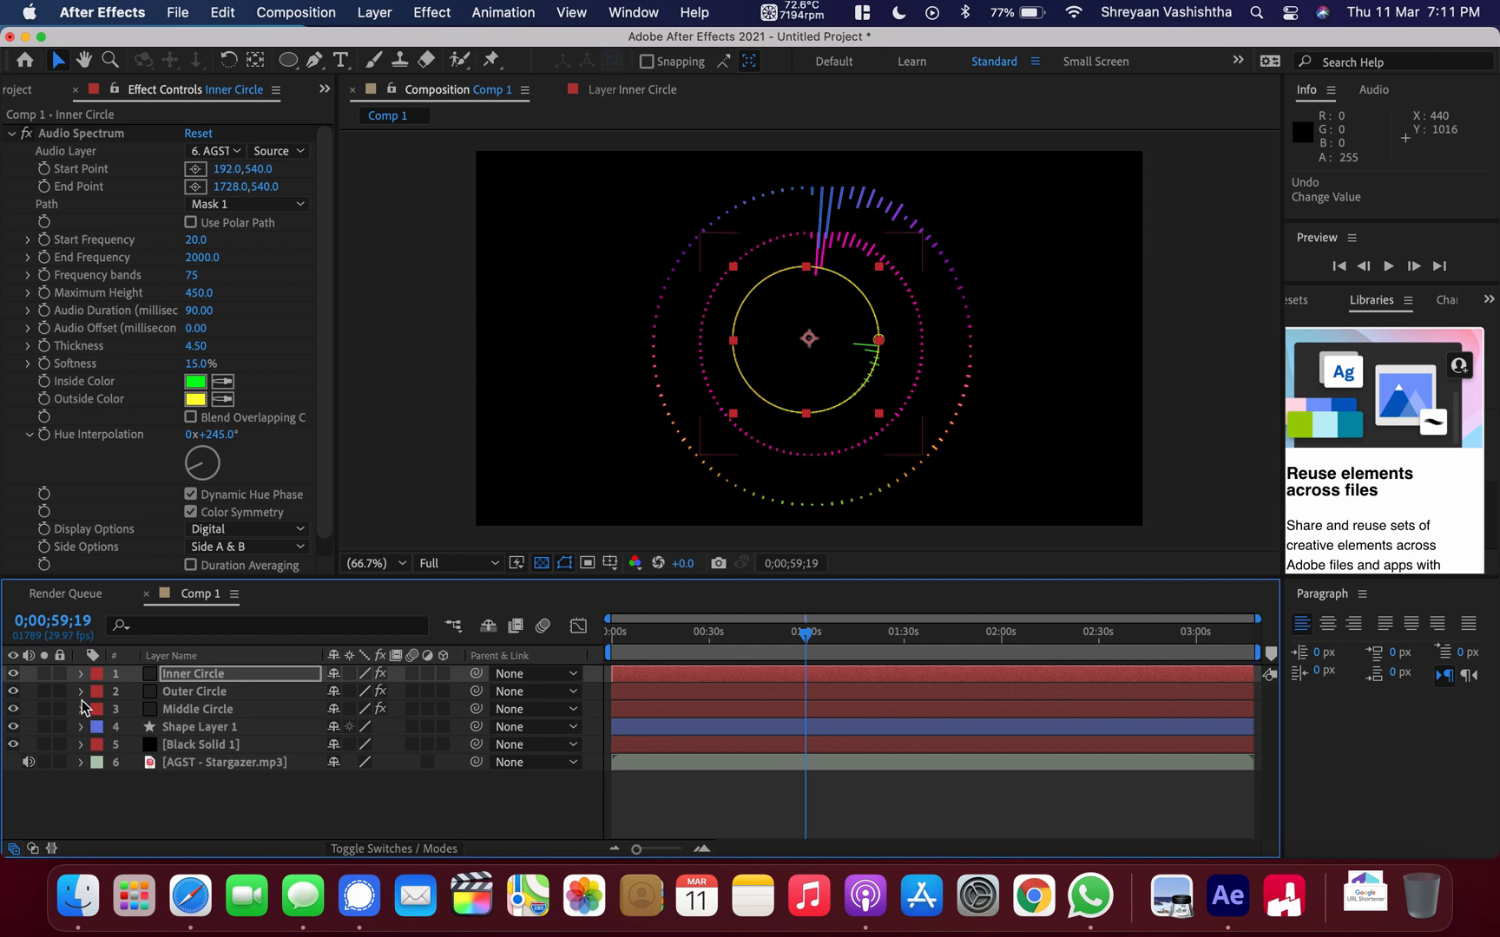
# Rotate the Middle Circle layer to -126°.
pyautogui.click(81, 710)
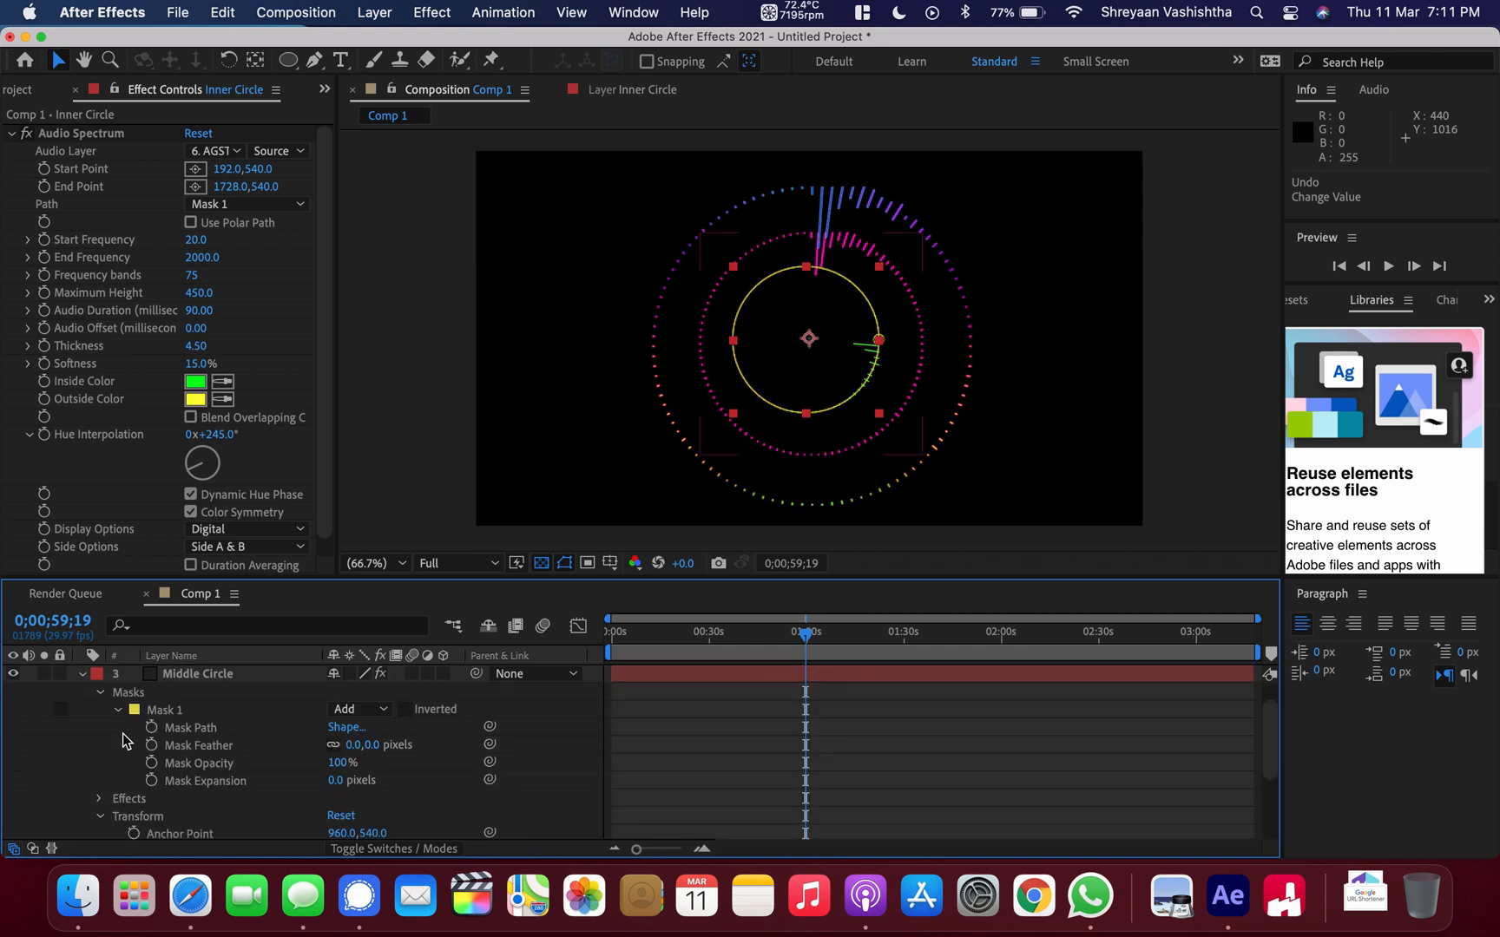
pyautogui.scroll(-4, 246, 815)
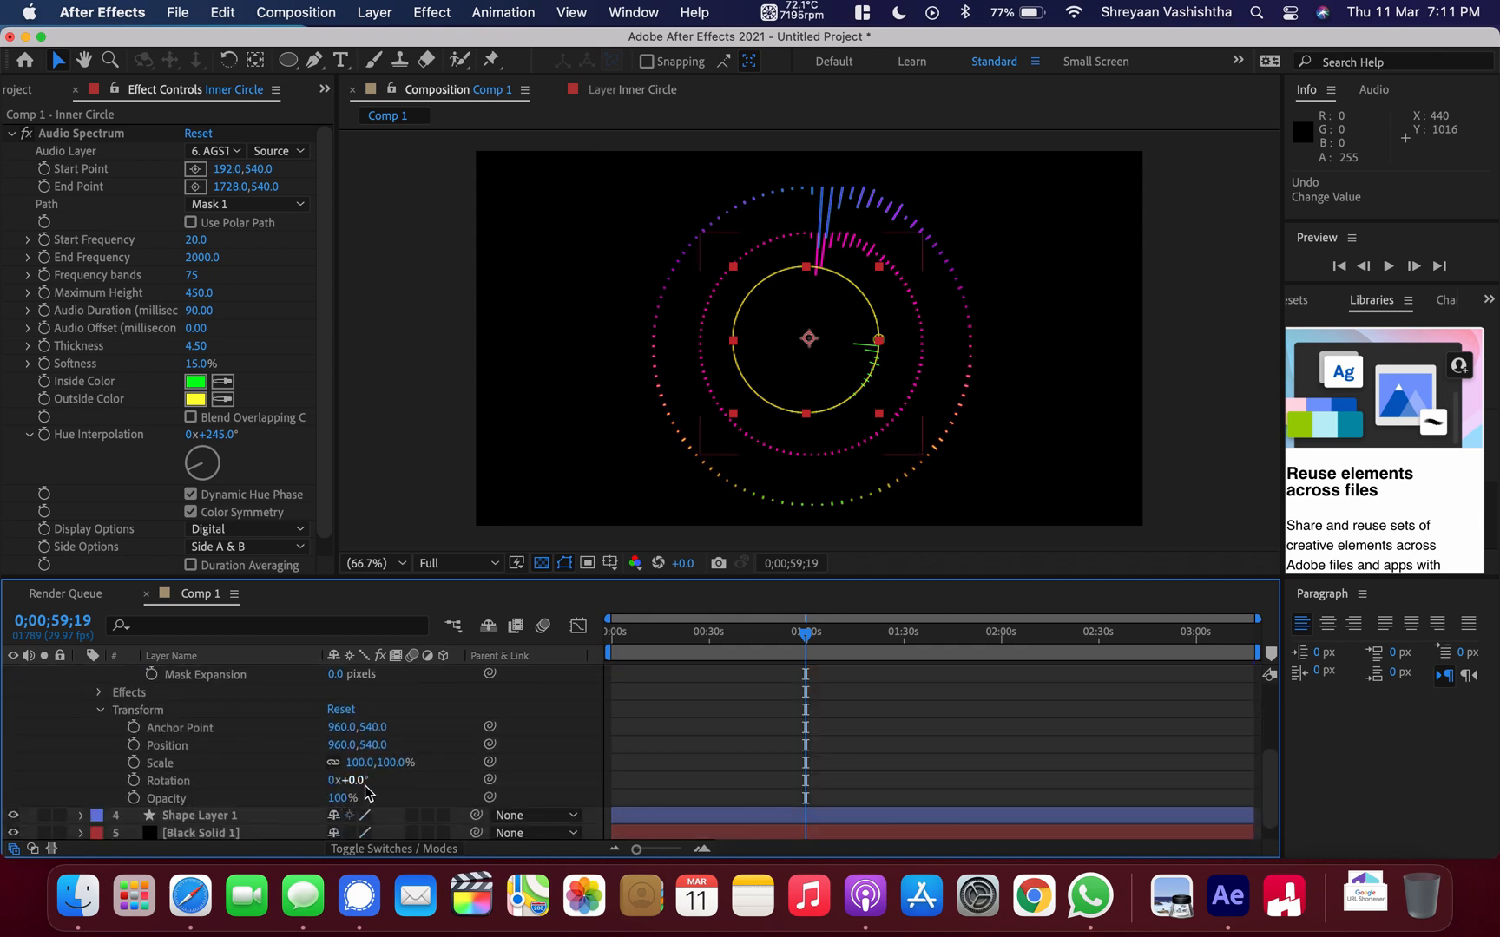
pyautogui.moveTo(354, 780); pyautogui.dragTo(233, 789)
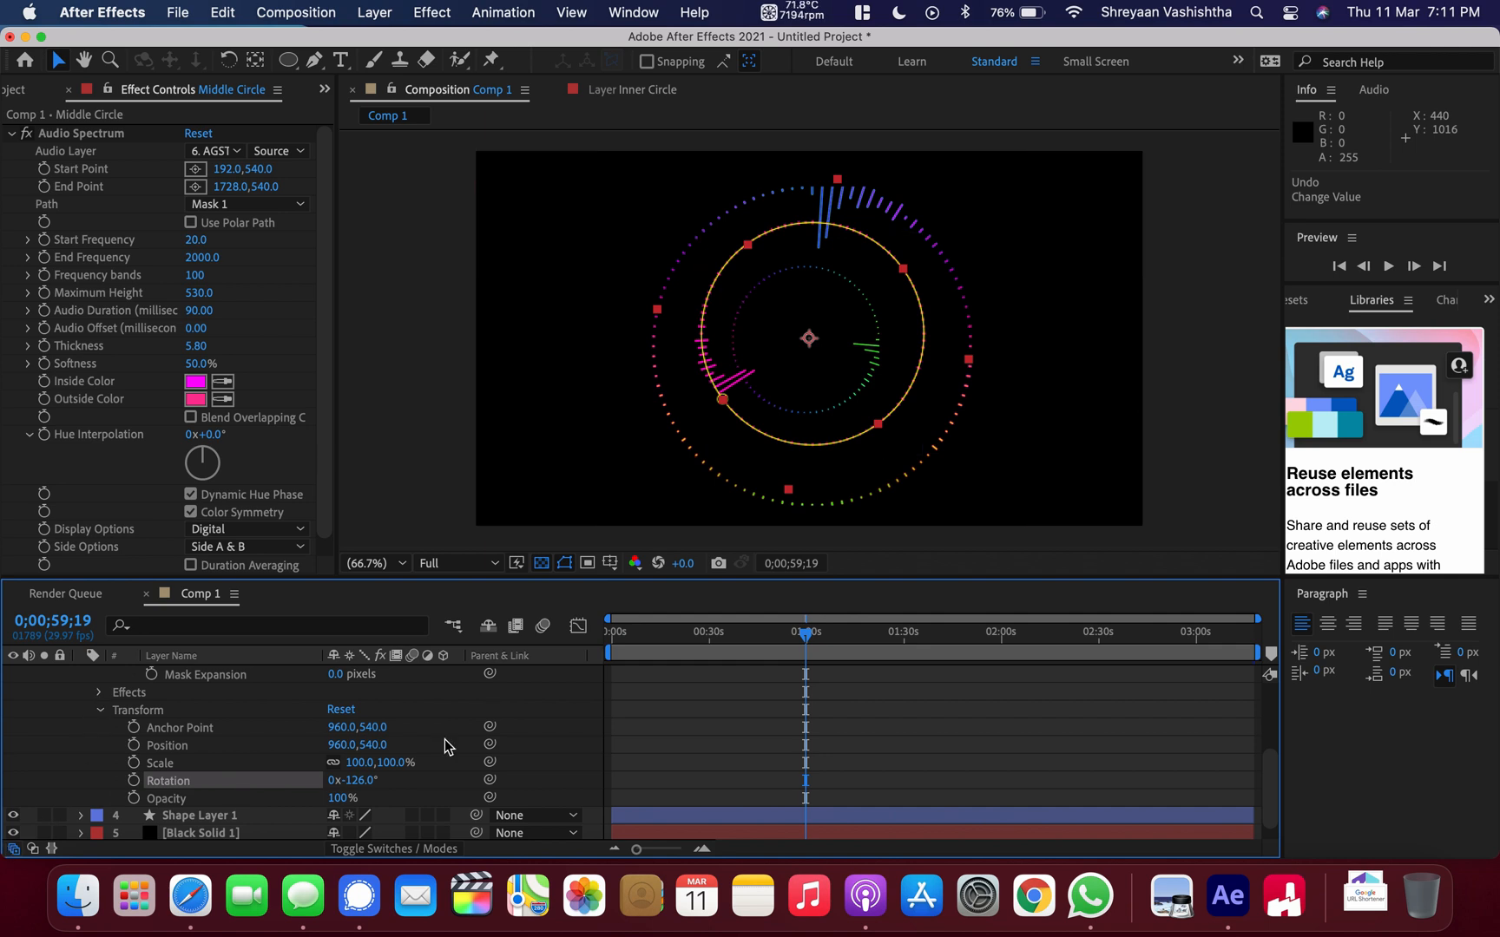
pyautogui.click(425, 479)
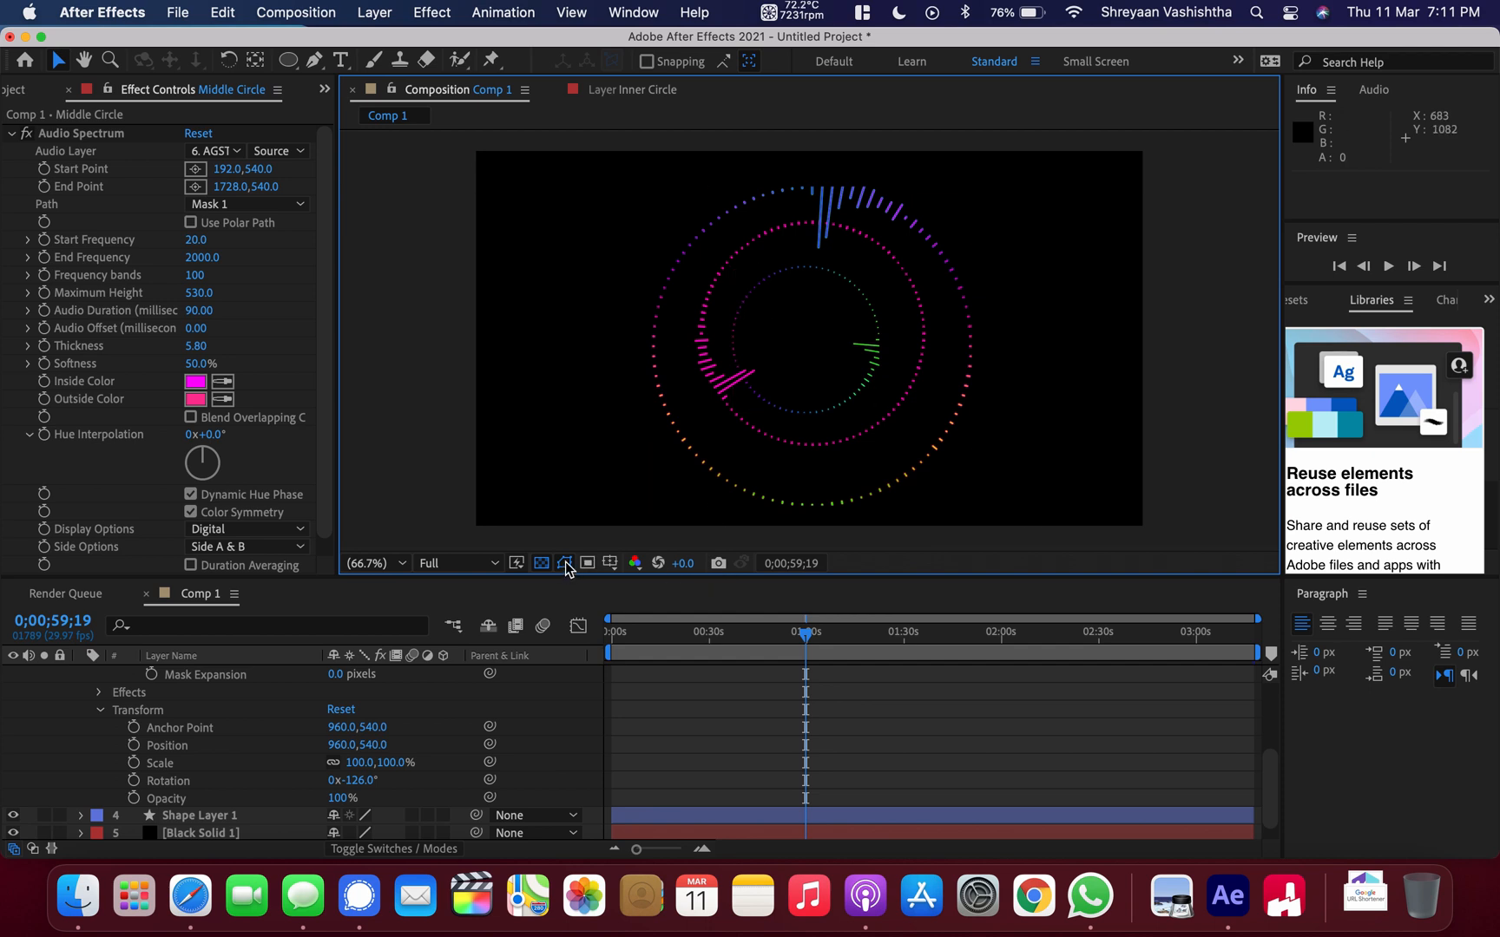
# Show the composition grid and shift the Middle Circle layer slightly downward to center it among the rings.
pyautogui.click(611, 564)
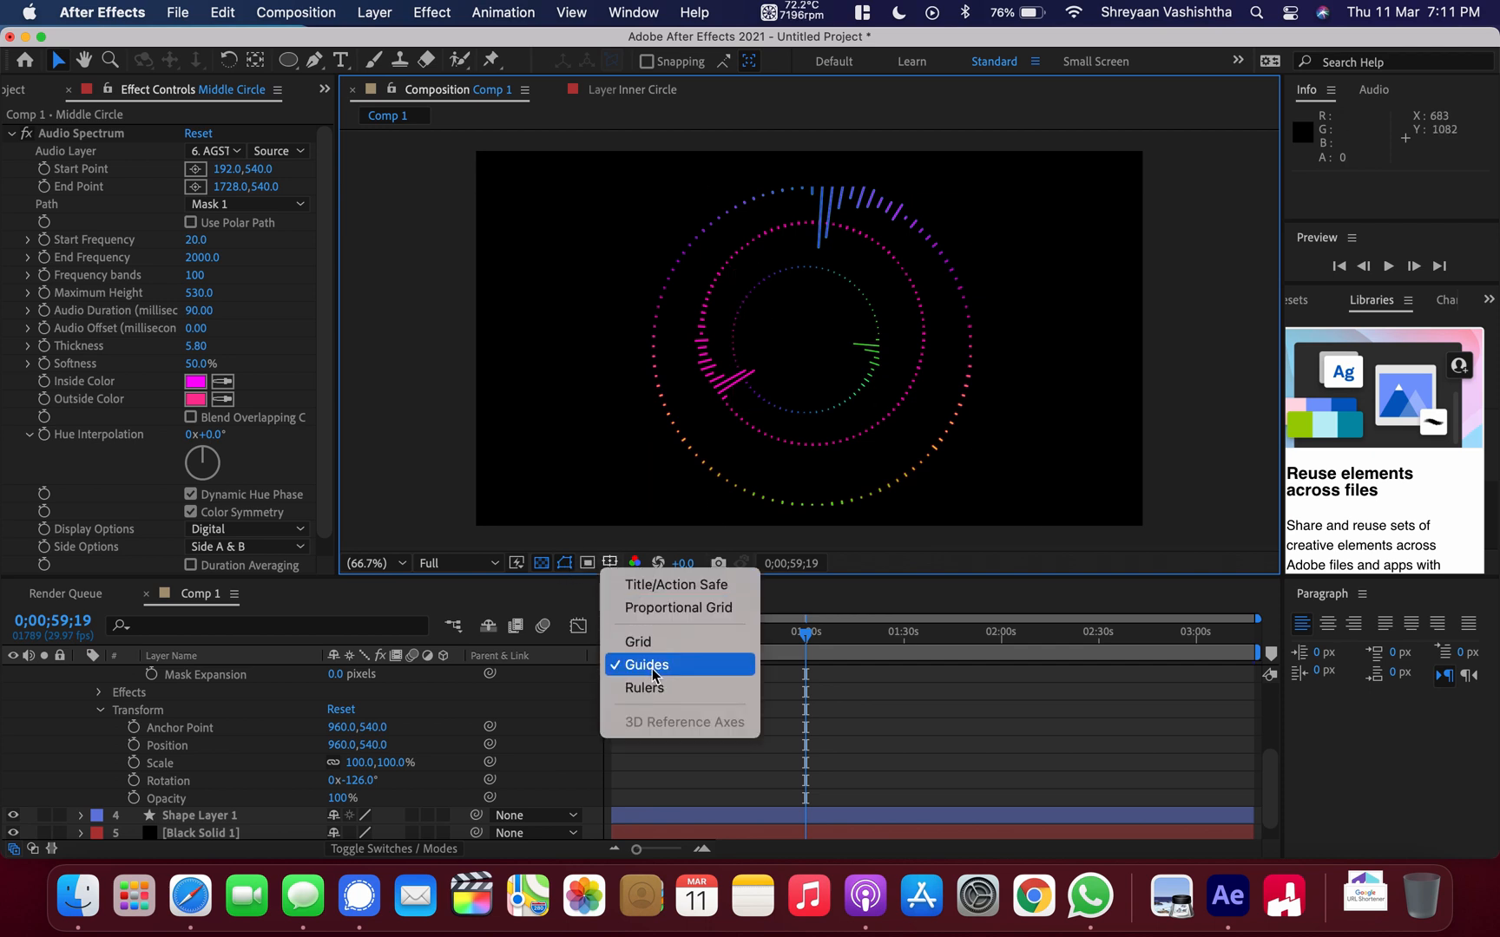
pyautogui.click(638, 641)
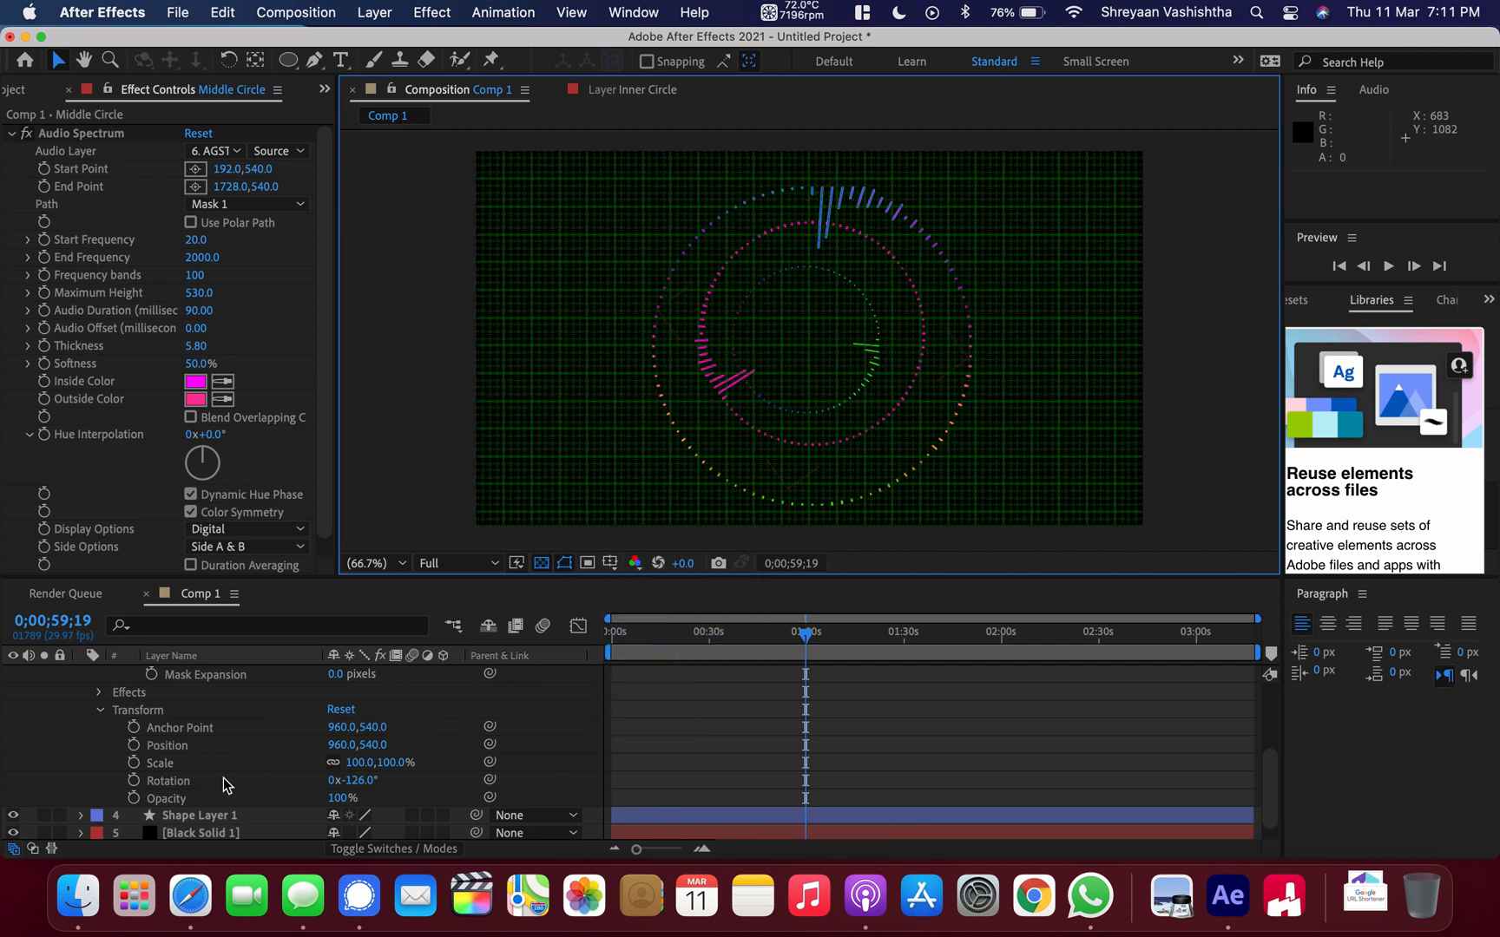
pyautogui.scroll(4, 191, 771)
pyautogui.click(227, 709)
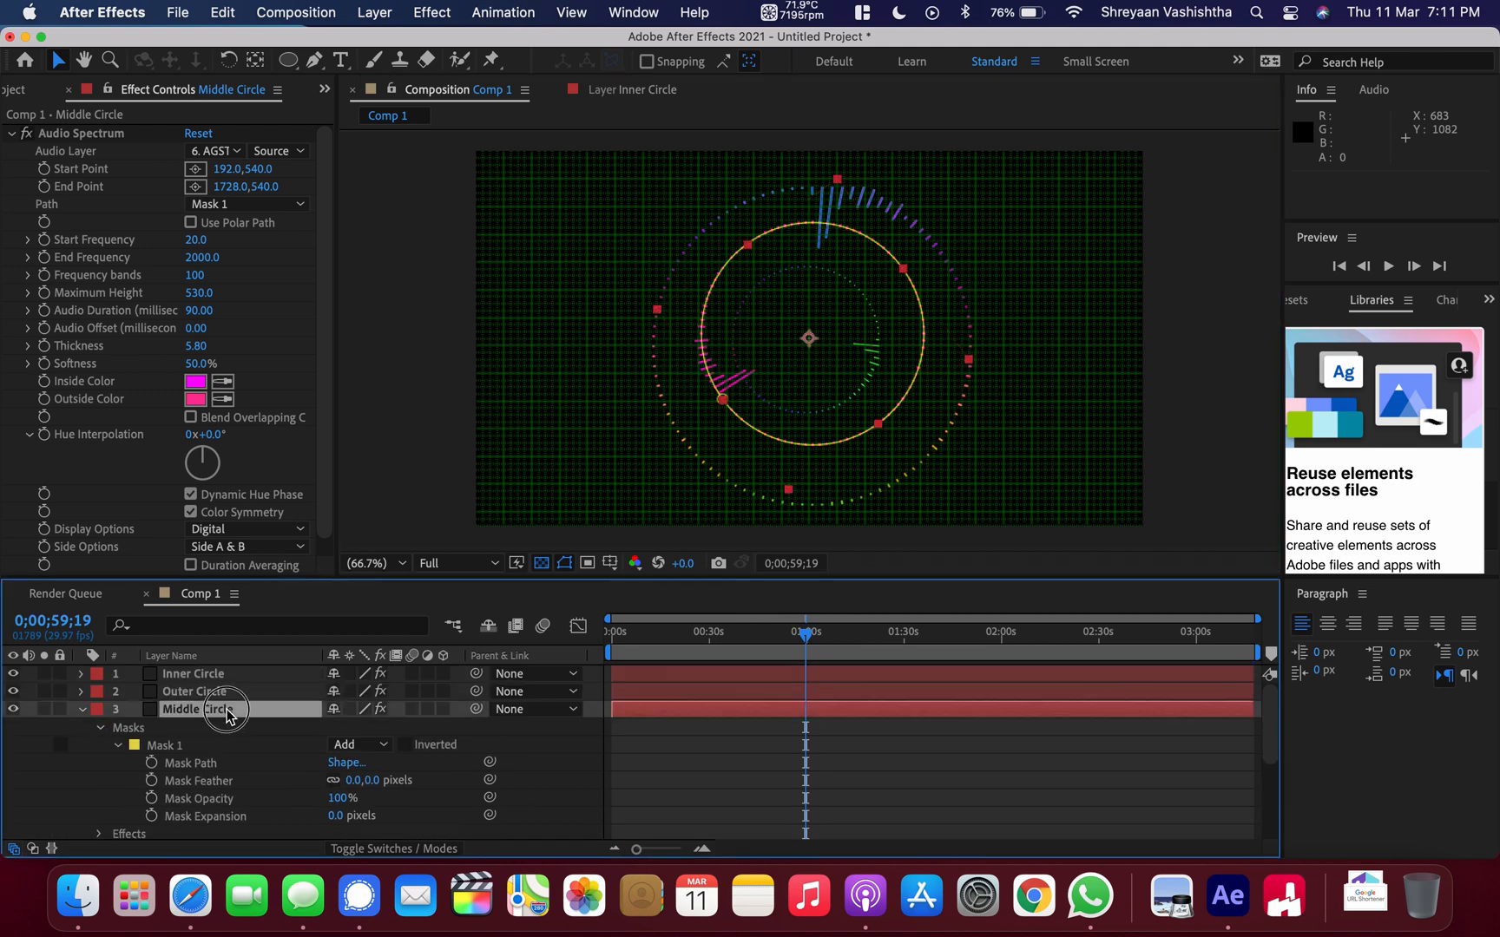
pyautogui.moveTo(807, 336); pyautogui.dragTo(809, 341)
# Shift the Outer Circle layer down to position 960, 549 and the Inner Circle layer down to 960, 561.
pyautogui.click(195, 691)
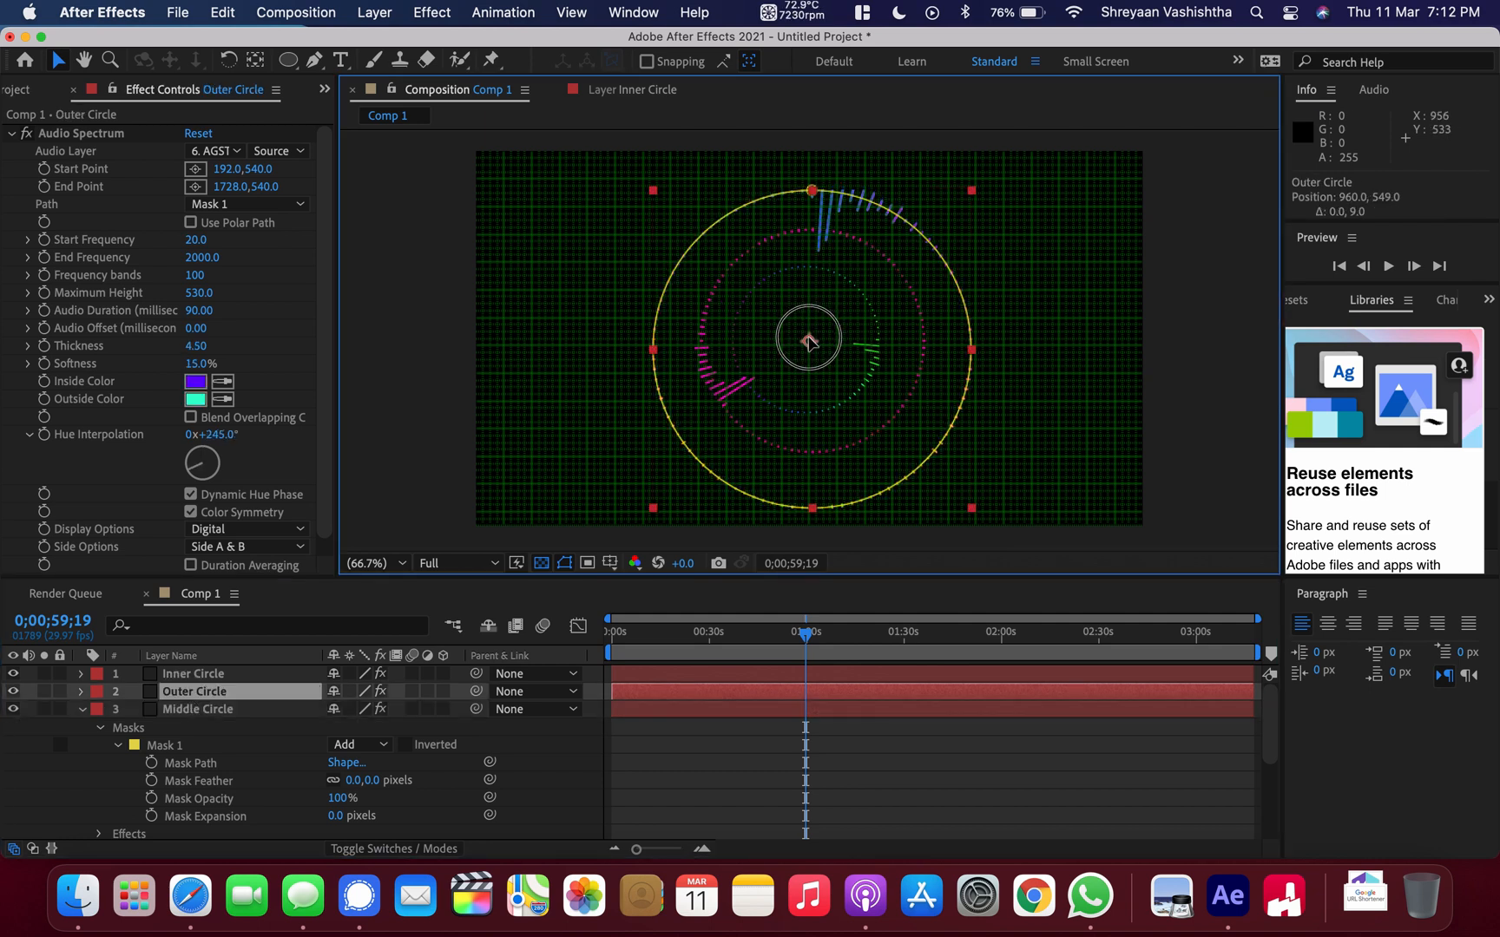
pyautogui.click(295, 661)
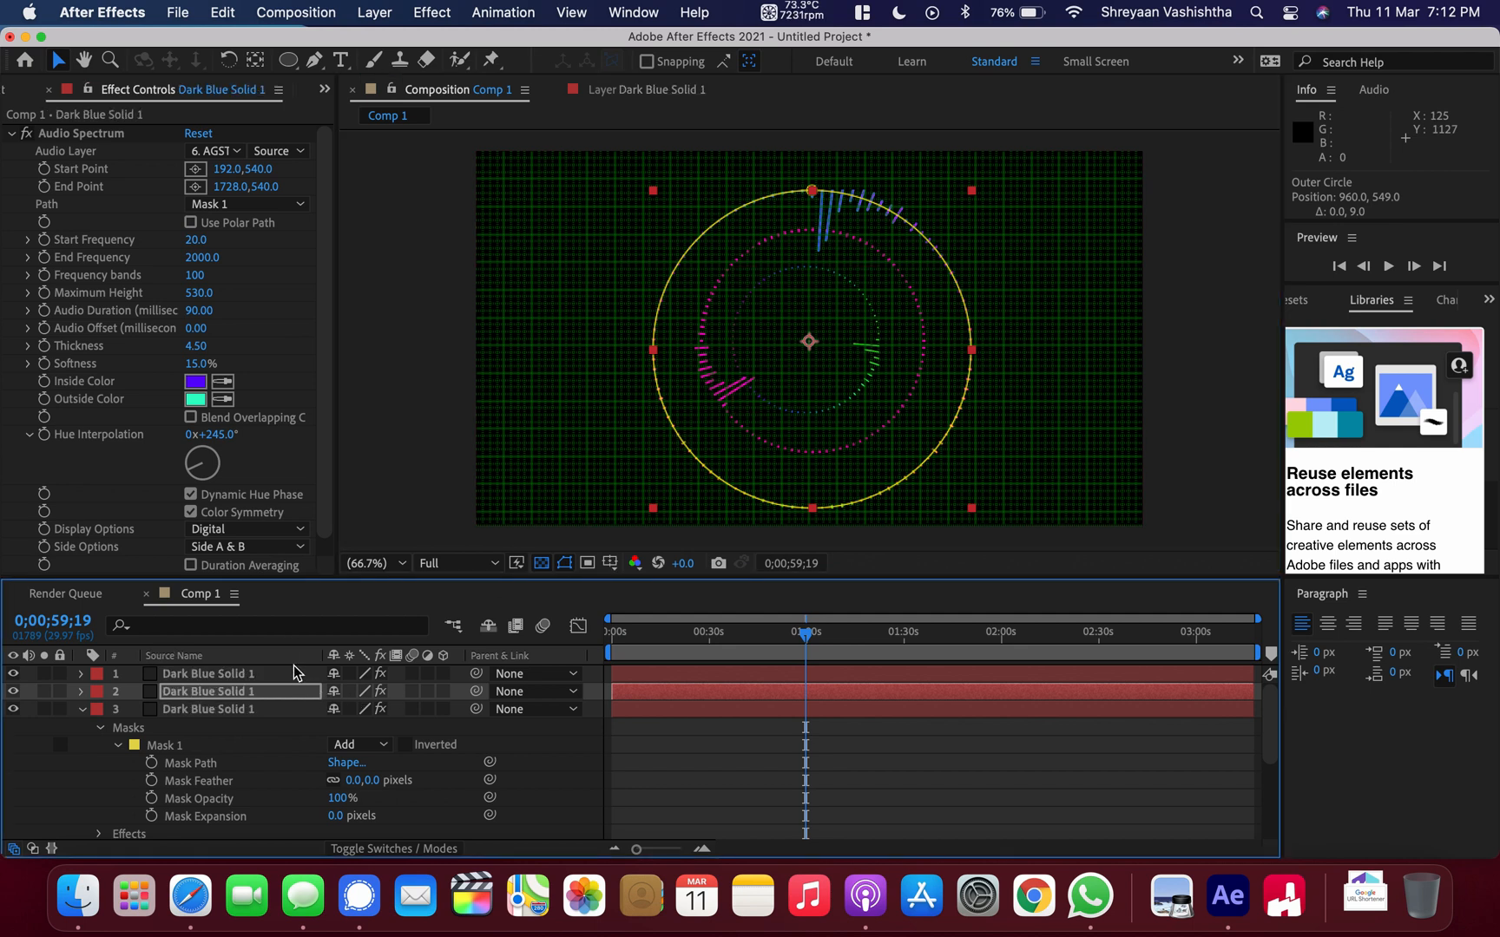
pyautogui.click(295, 675)
pyautogui.click(263, 655)
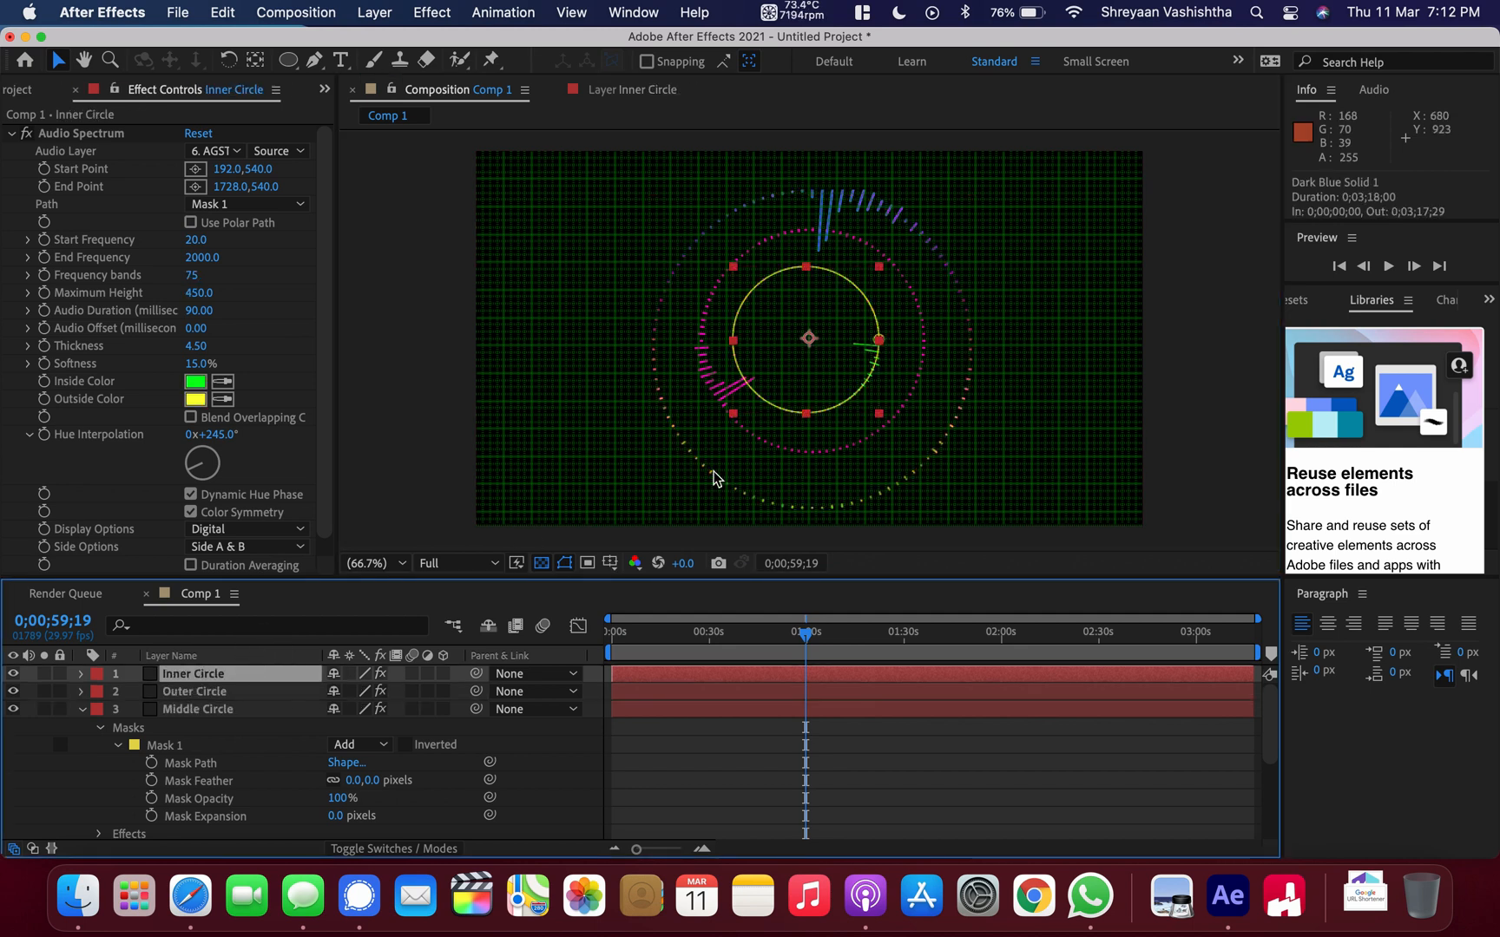
pyautogui.click(812, 341)
pyautogui.moveTo(810, 342); pyautogui.dragTo(812, 350)
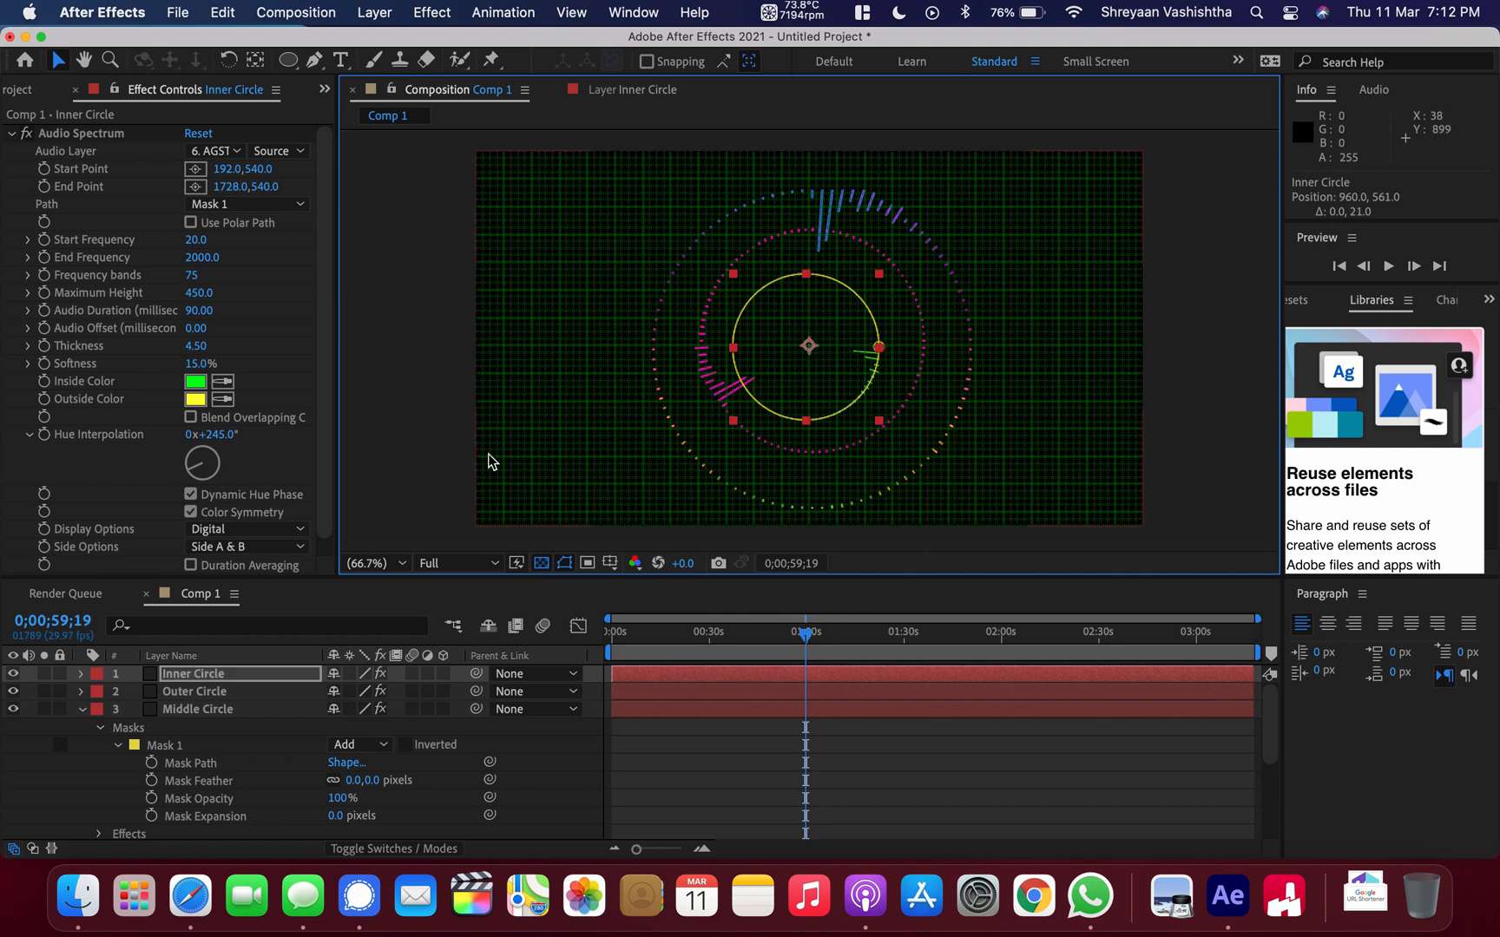
# Hide the composition grid and deselect all layers.
pyautogui.click(609, 563)
pyautogui.click(647, 642)
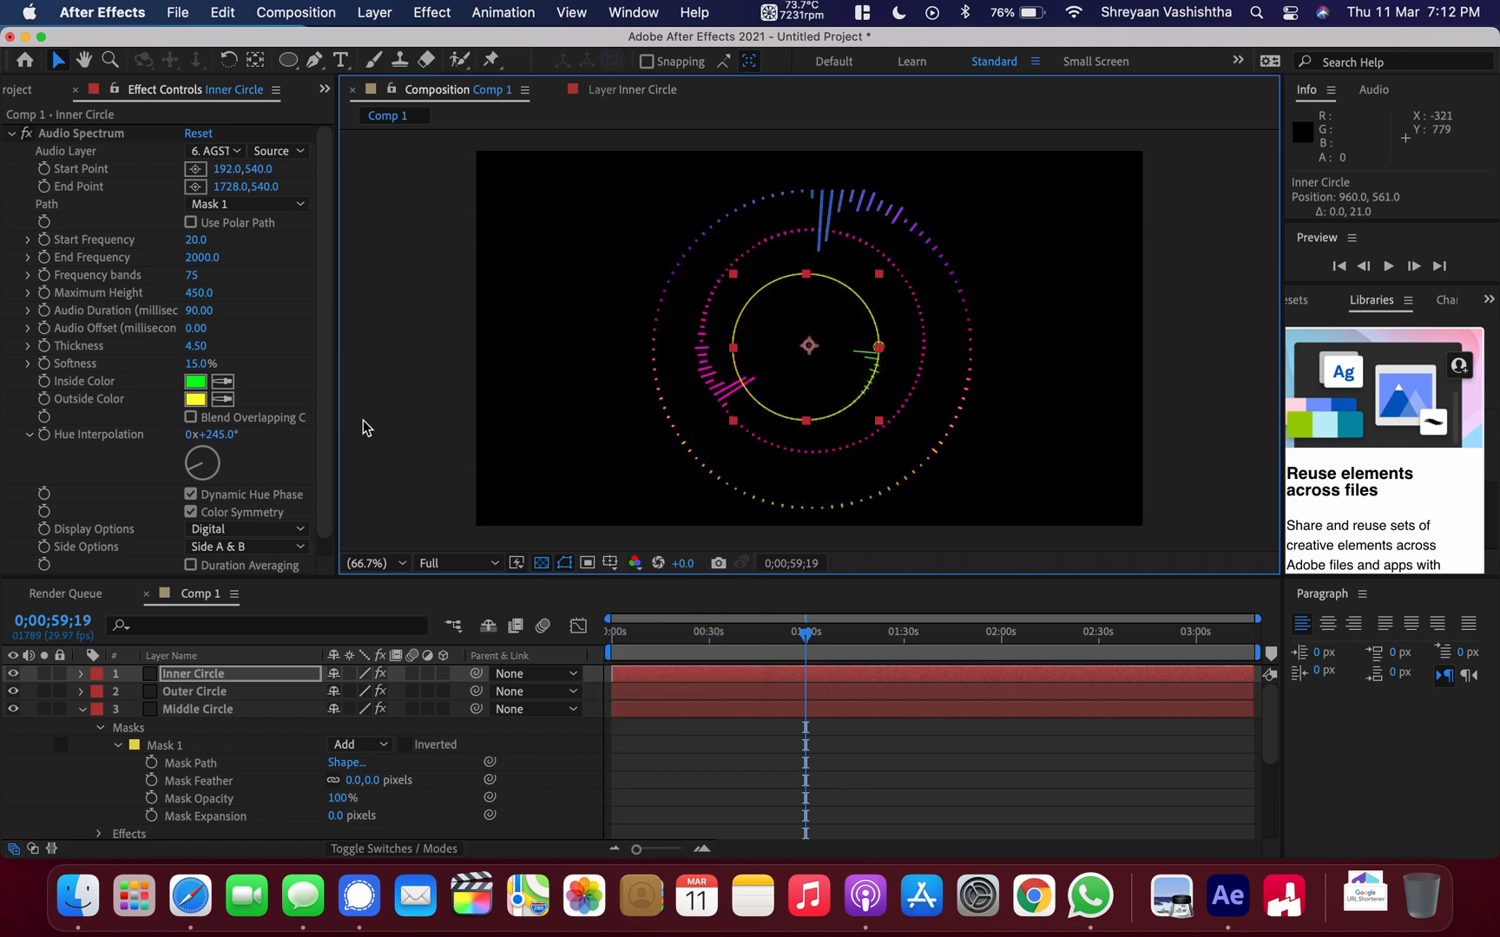
pyautogui.press('super+shift+a')
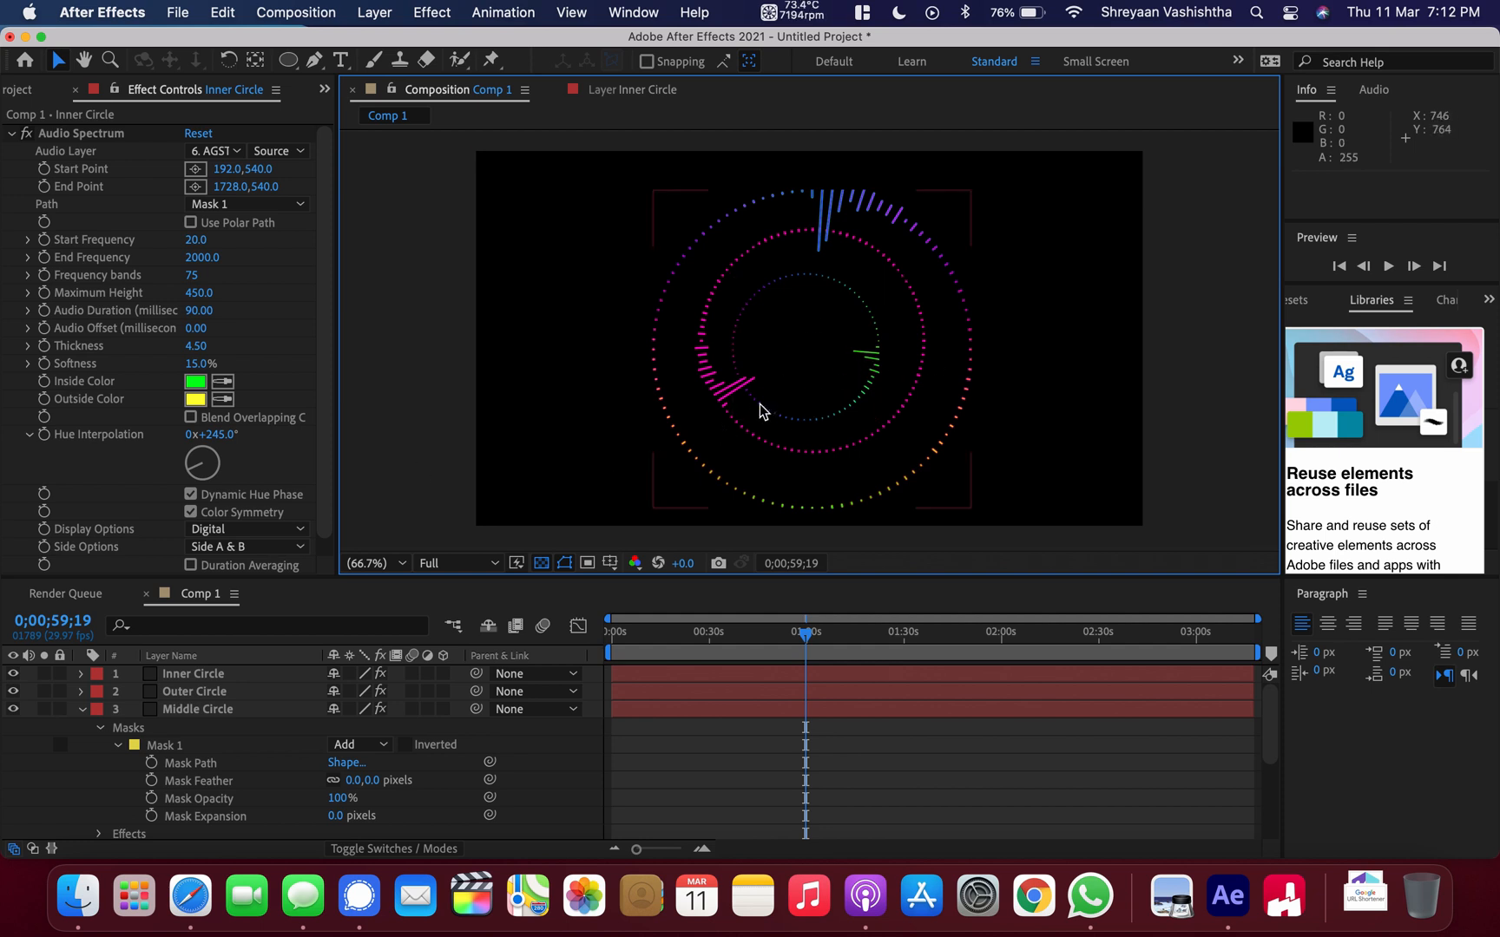
# Shift the Inner Circle layer slightly up and right and the Outer Circle layer to position 951, 525, and collapse the Middle Circle layer.
pyautogui.moveTo(861, 397); pyautogui.dragTo(870, 383)
pyautogui.click(449, 503)
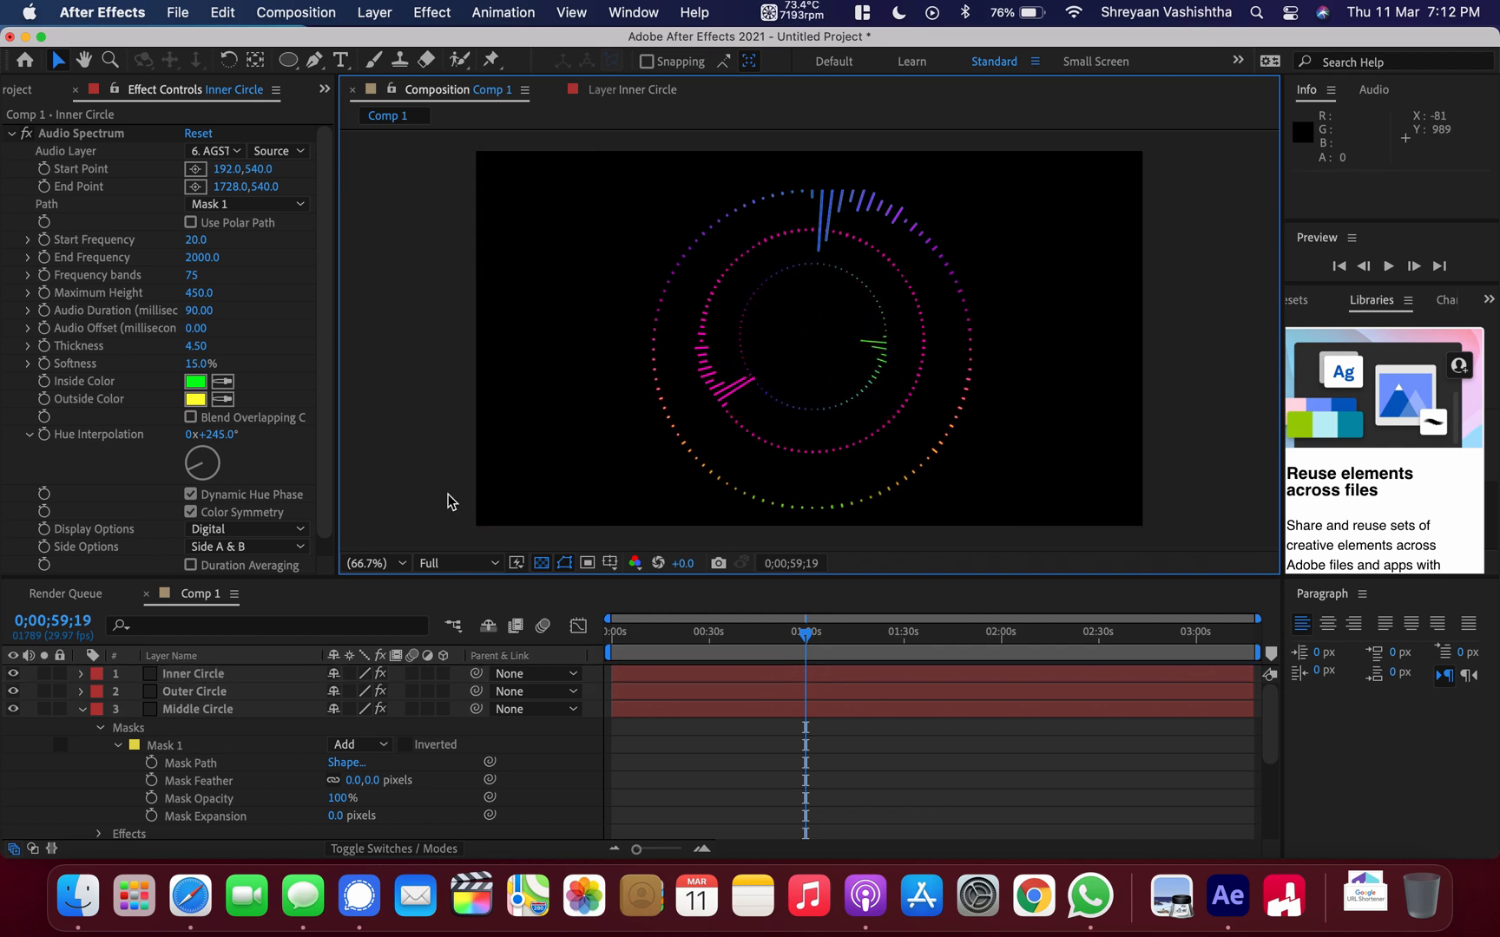
pyautogui.click(821, 455)
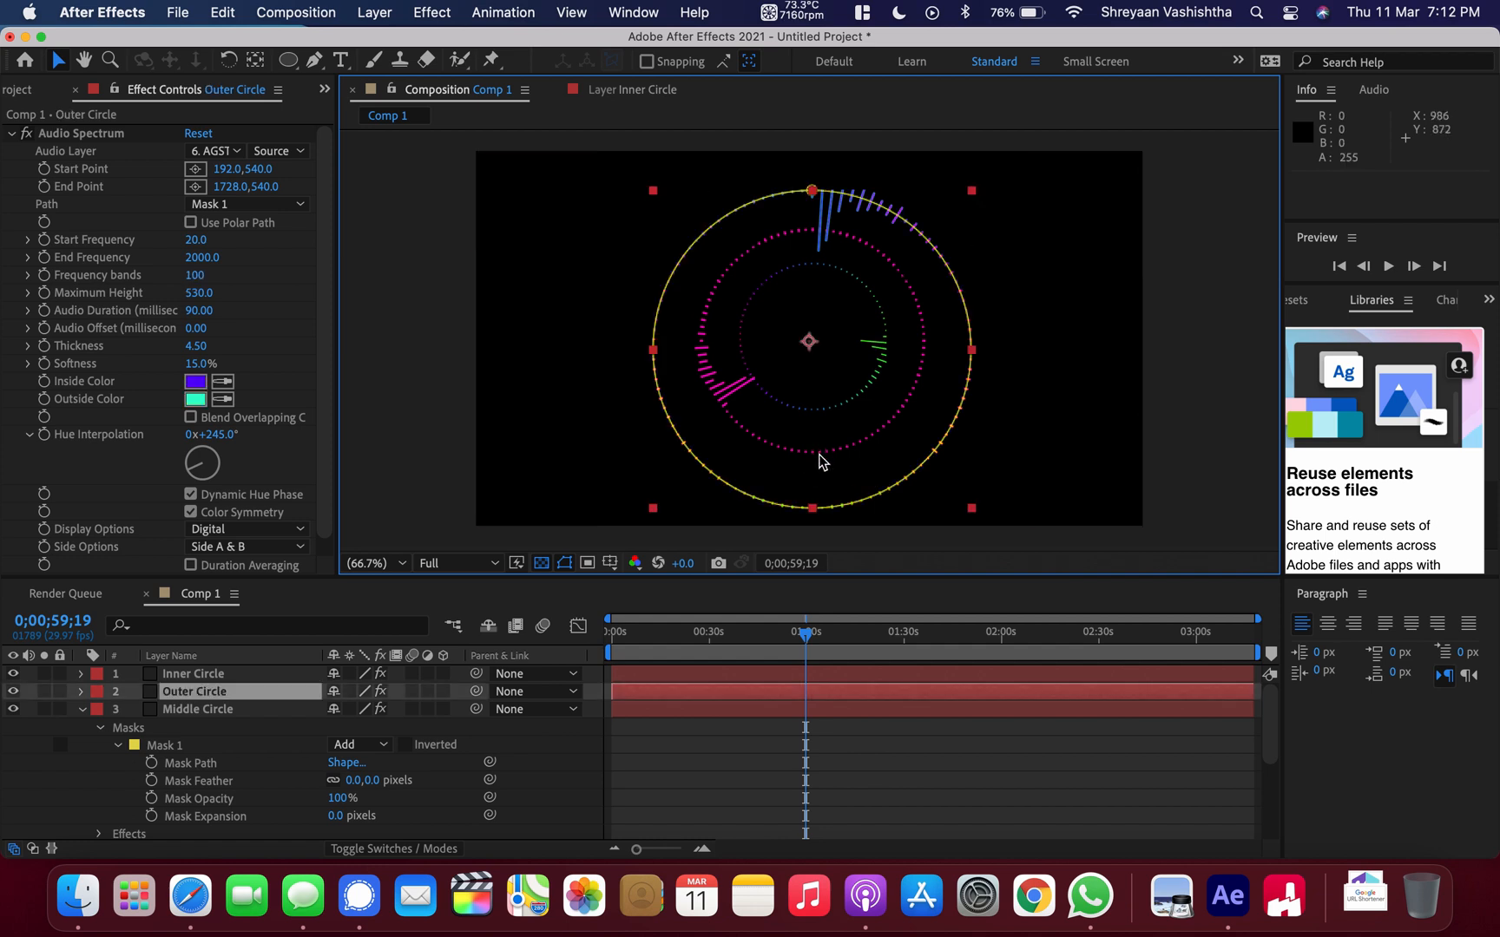
pyautogui.press('Up')
pyautogui.press('Up')
pyautogui.press('Up')
pyautogui.press('Up')
pyautogui.press('Up')
pyautogui.press('Up')
pyautogui.press('Up')
pyautogui.press('Up')
pyautogui.press('Left')
pyautogui.press('Left')
pyautogui.press('Left')
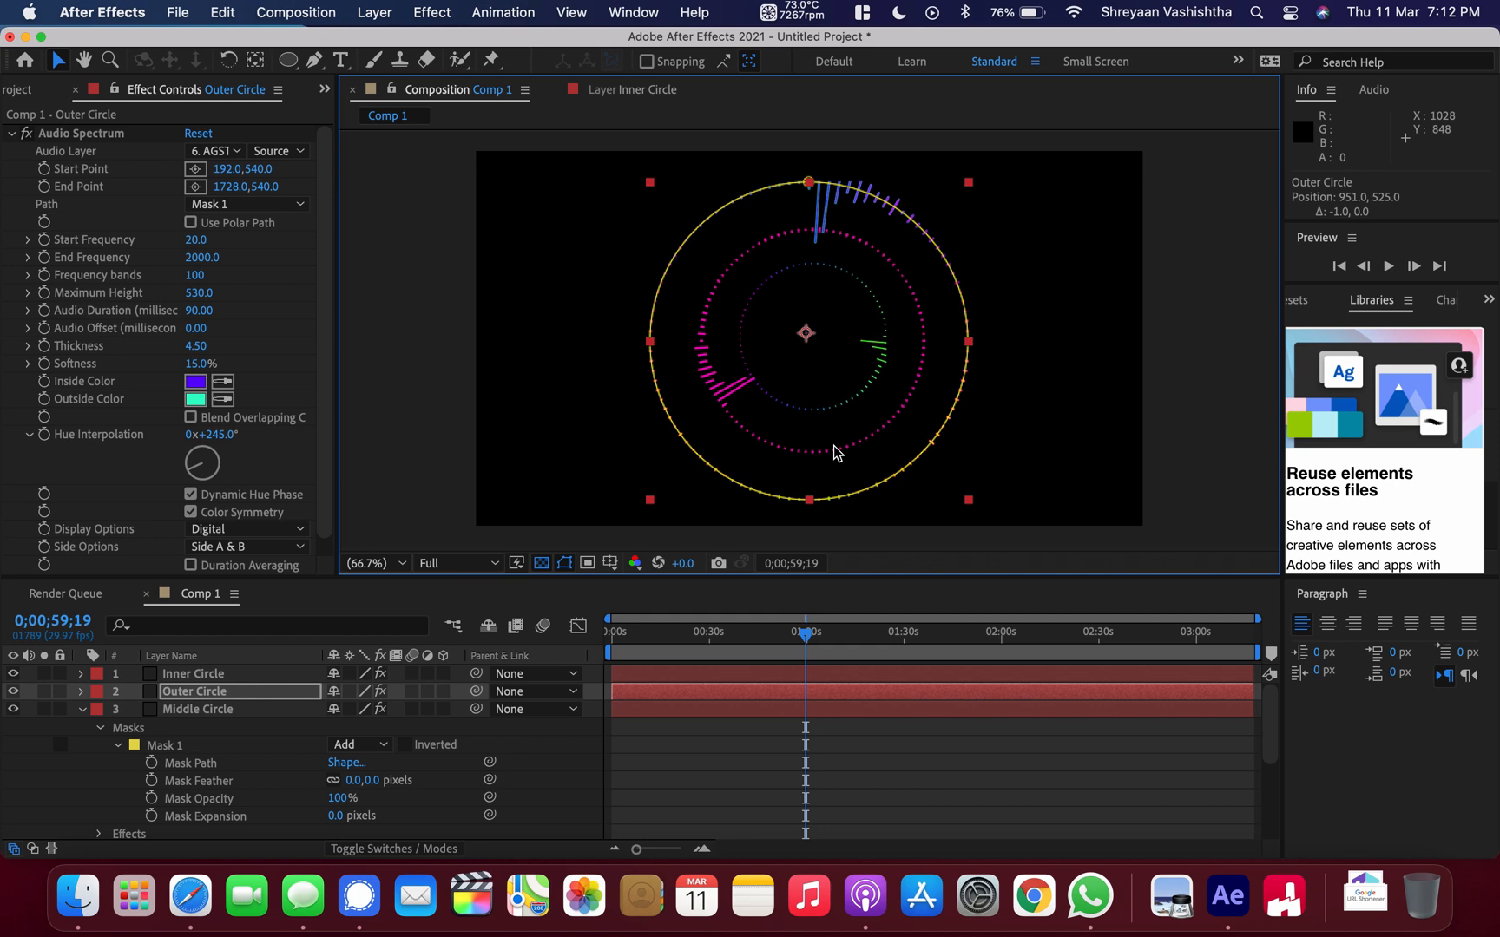
pyautogui.click(673, 442)
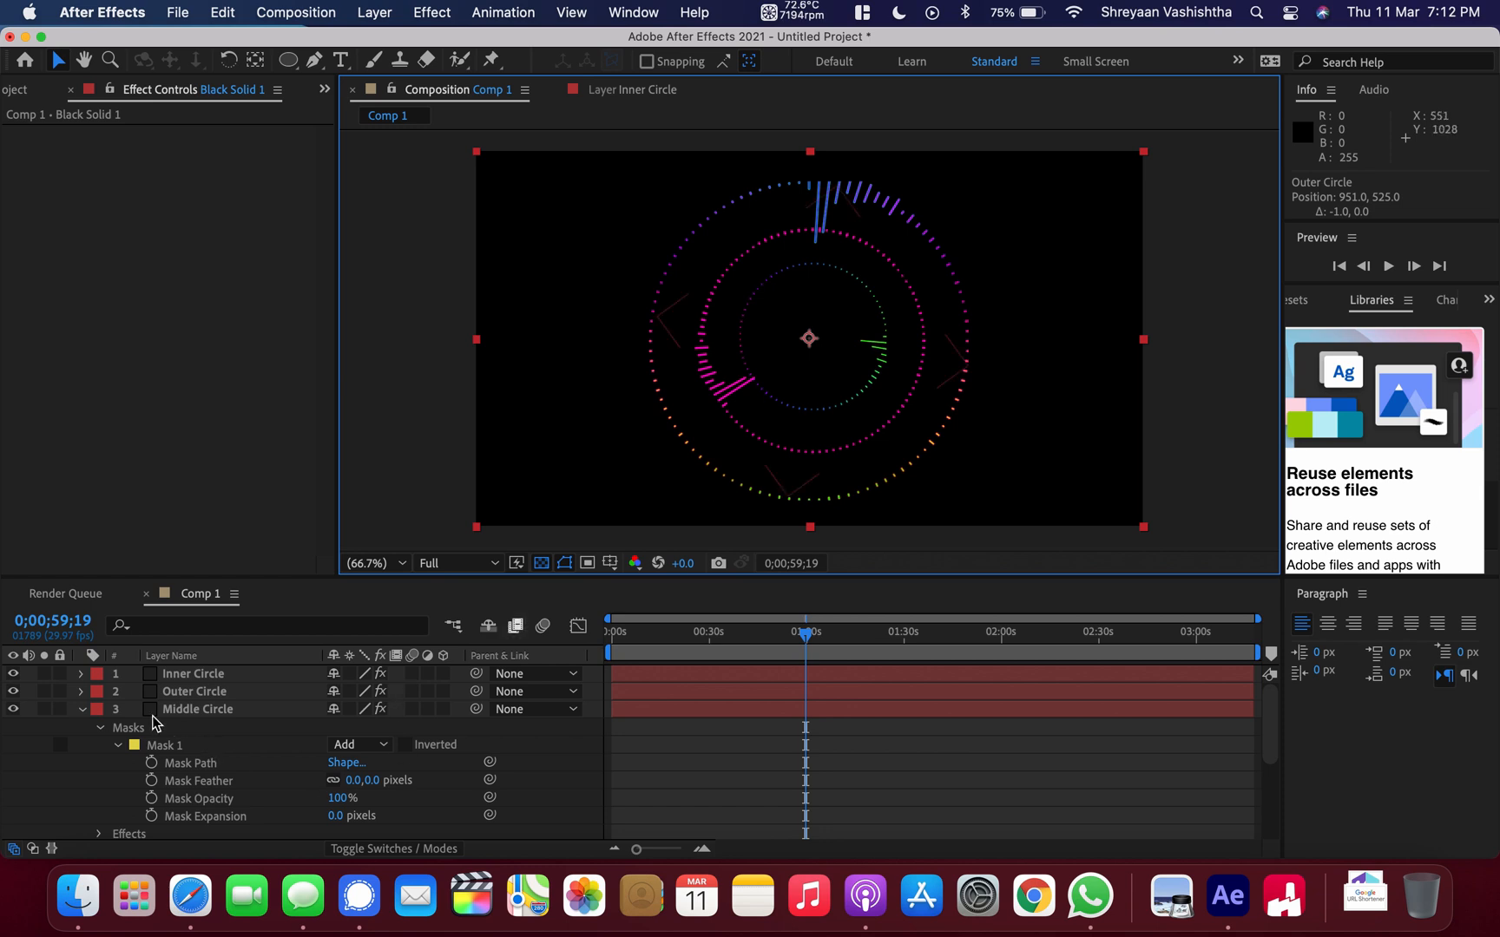
pyautogui.click(83, 710)
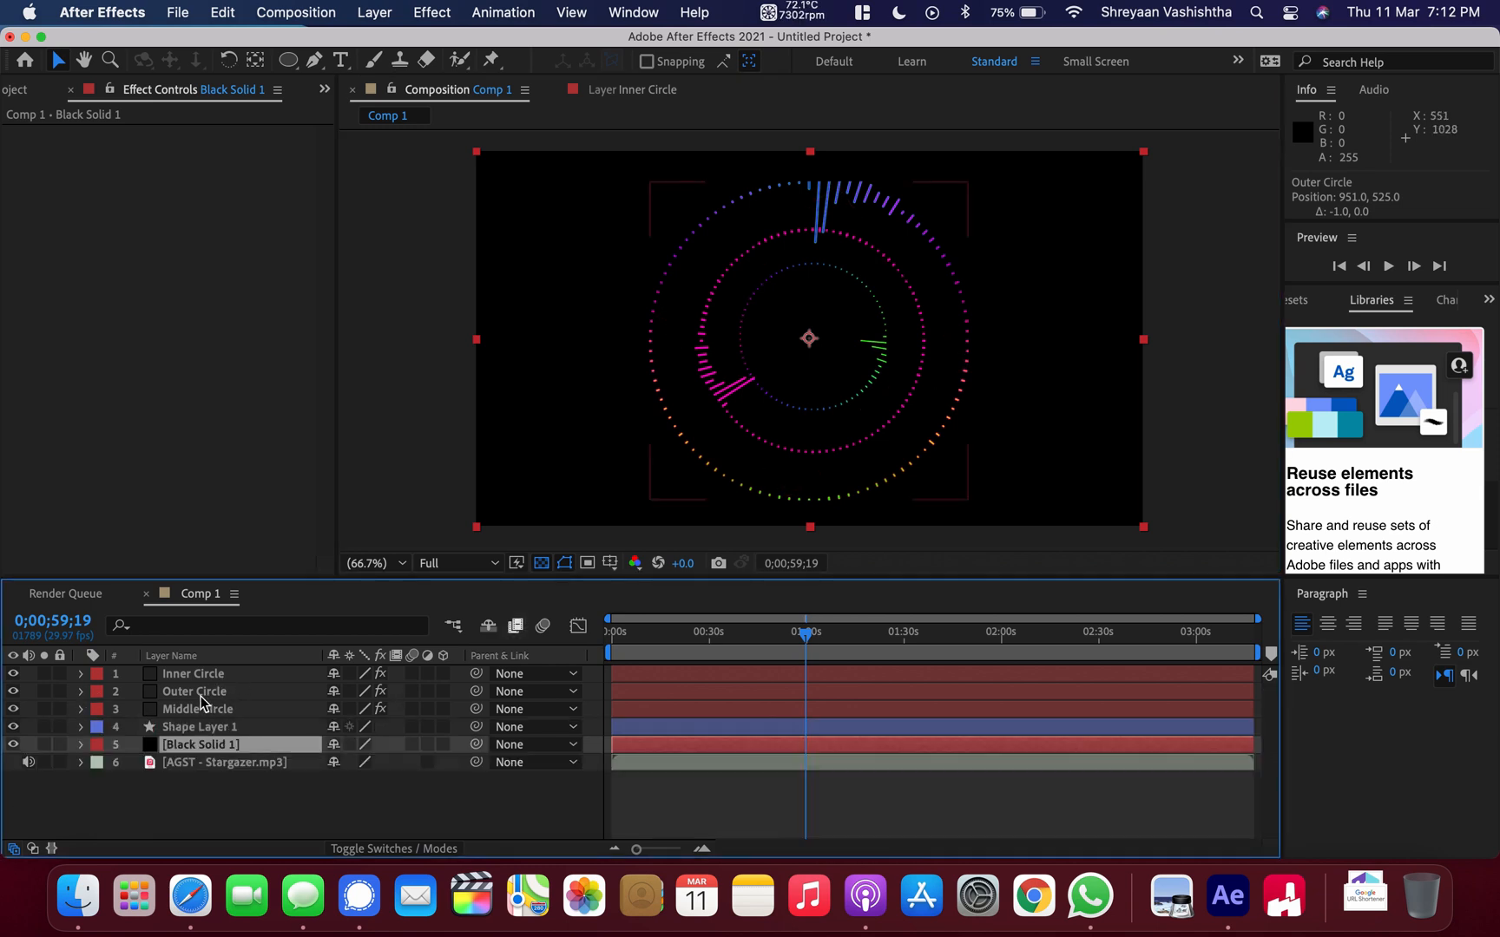
# Try 100% softness and 117 frequency bands on the Outer Circle's Audio Spectrum, and undo both changes.
pyautogui.click(201, 696)
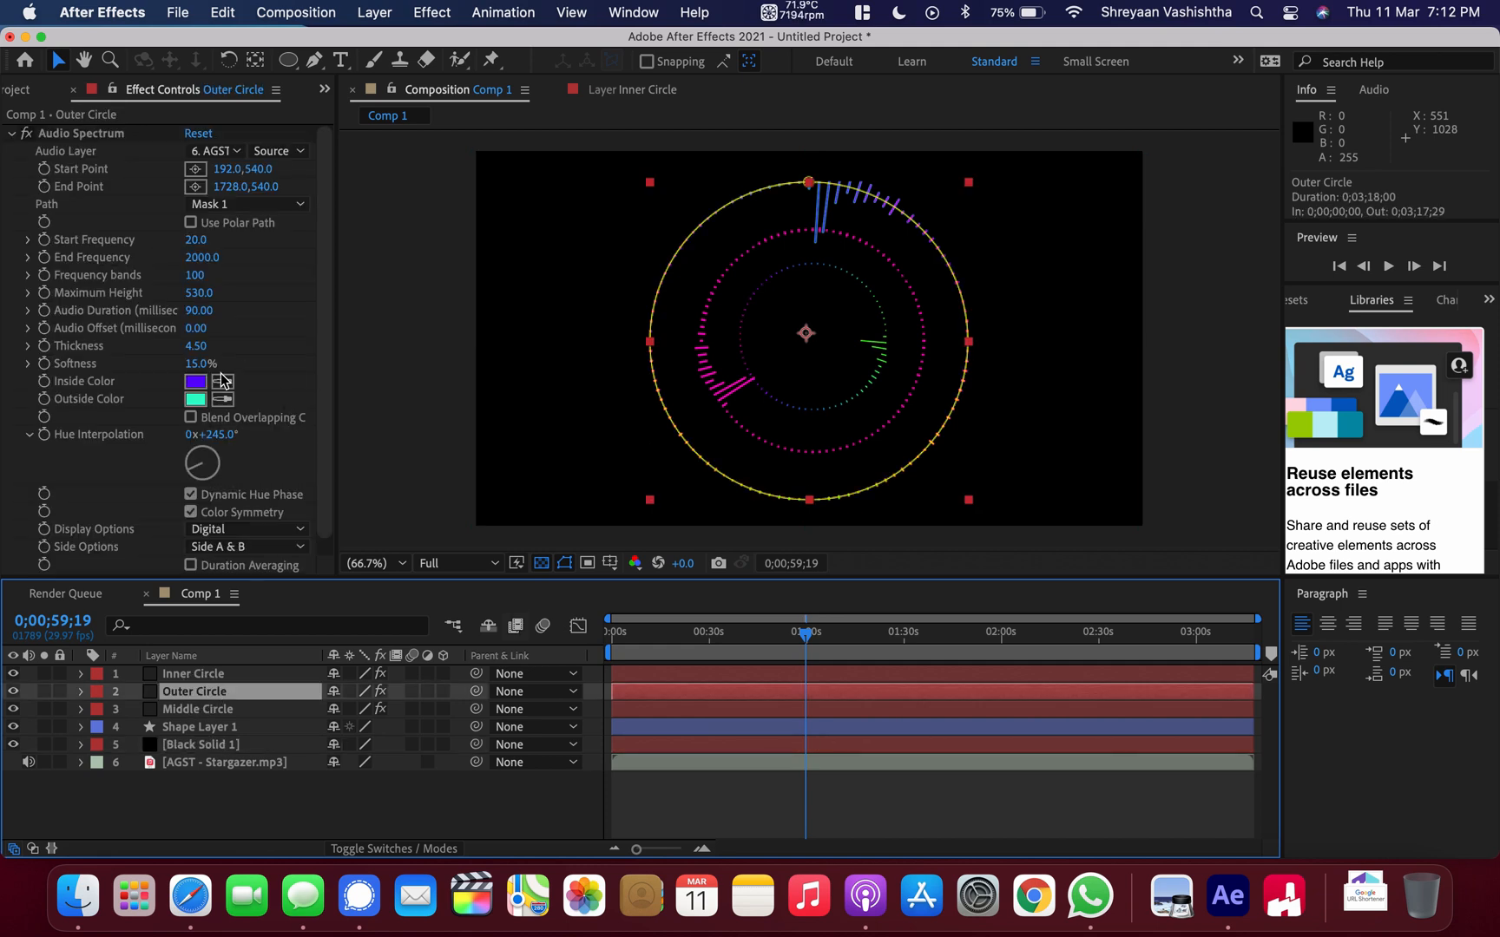
pyautogui.moveTo(197, 369); pyautogui.dragTo(489, 390)
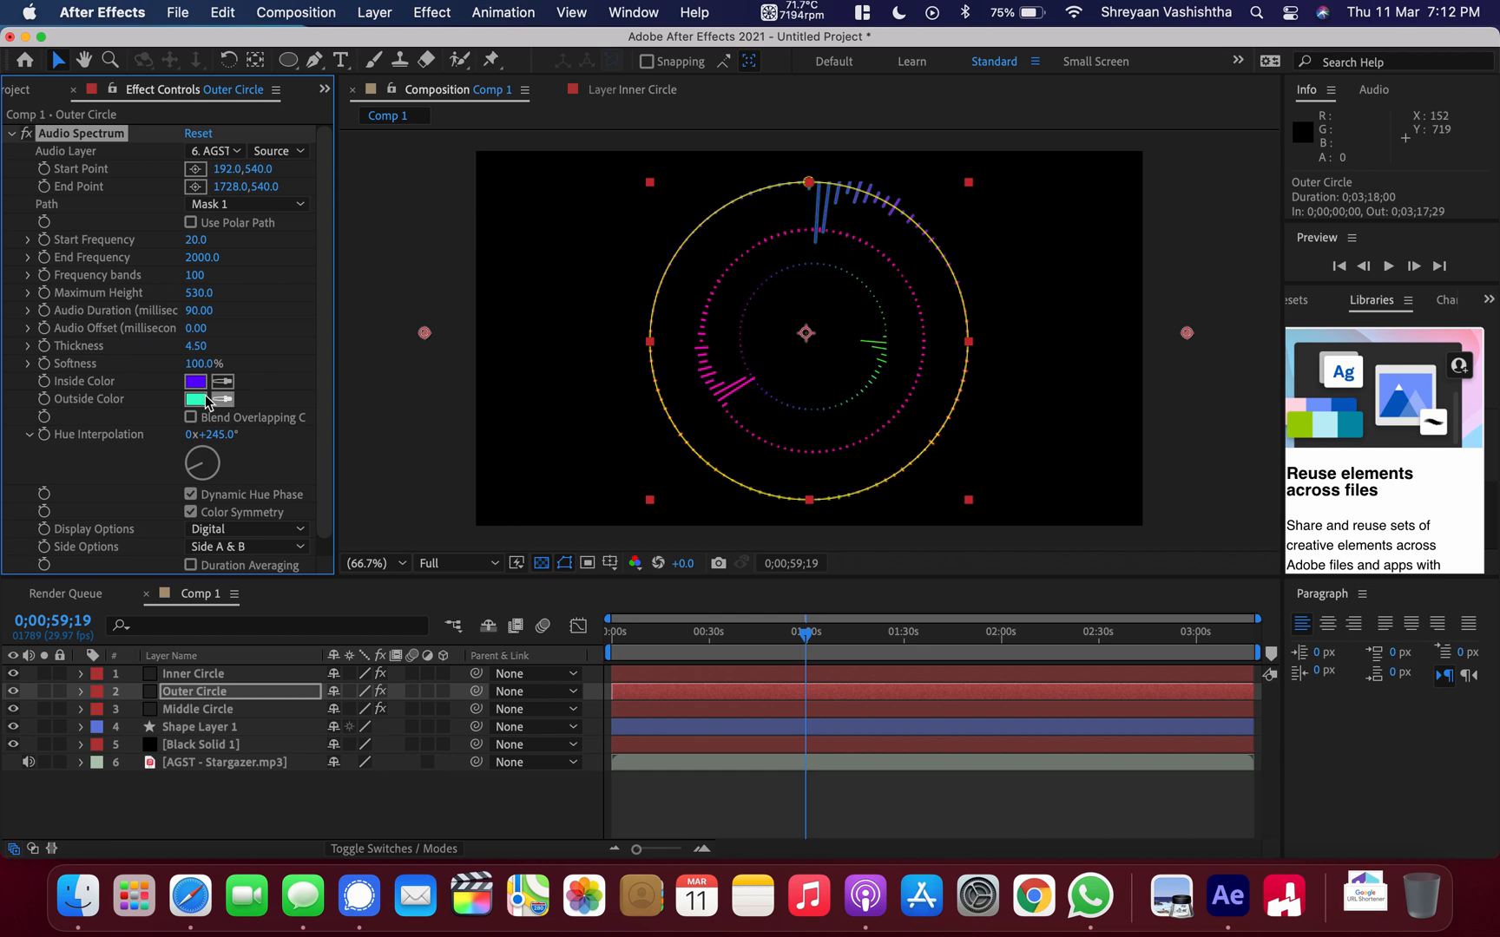
pyautogui.click(198, 364)
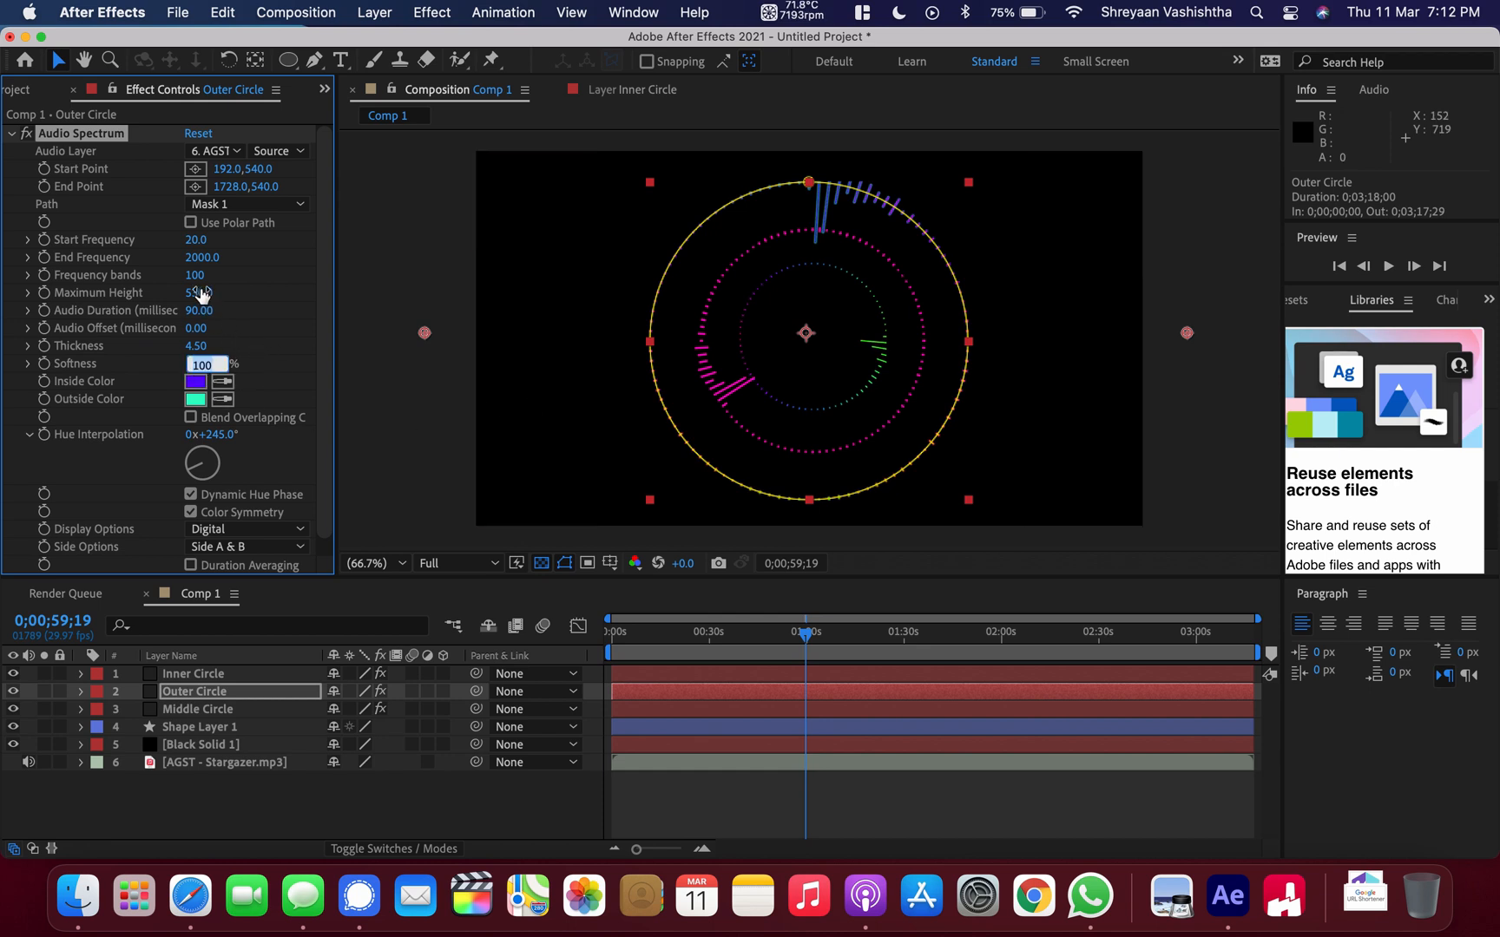
pyautogui.moveTo(194, 275)
pyautogui.mouseDown()
pyautogui.moveTo(174, 280)
pyautogui.moveTo(217, 286)
pyautogui.mouseUp()
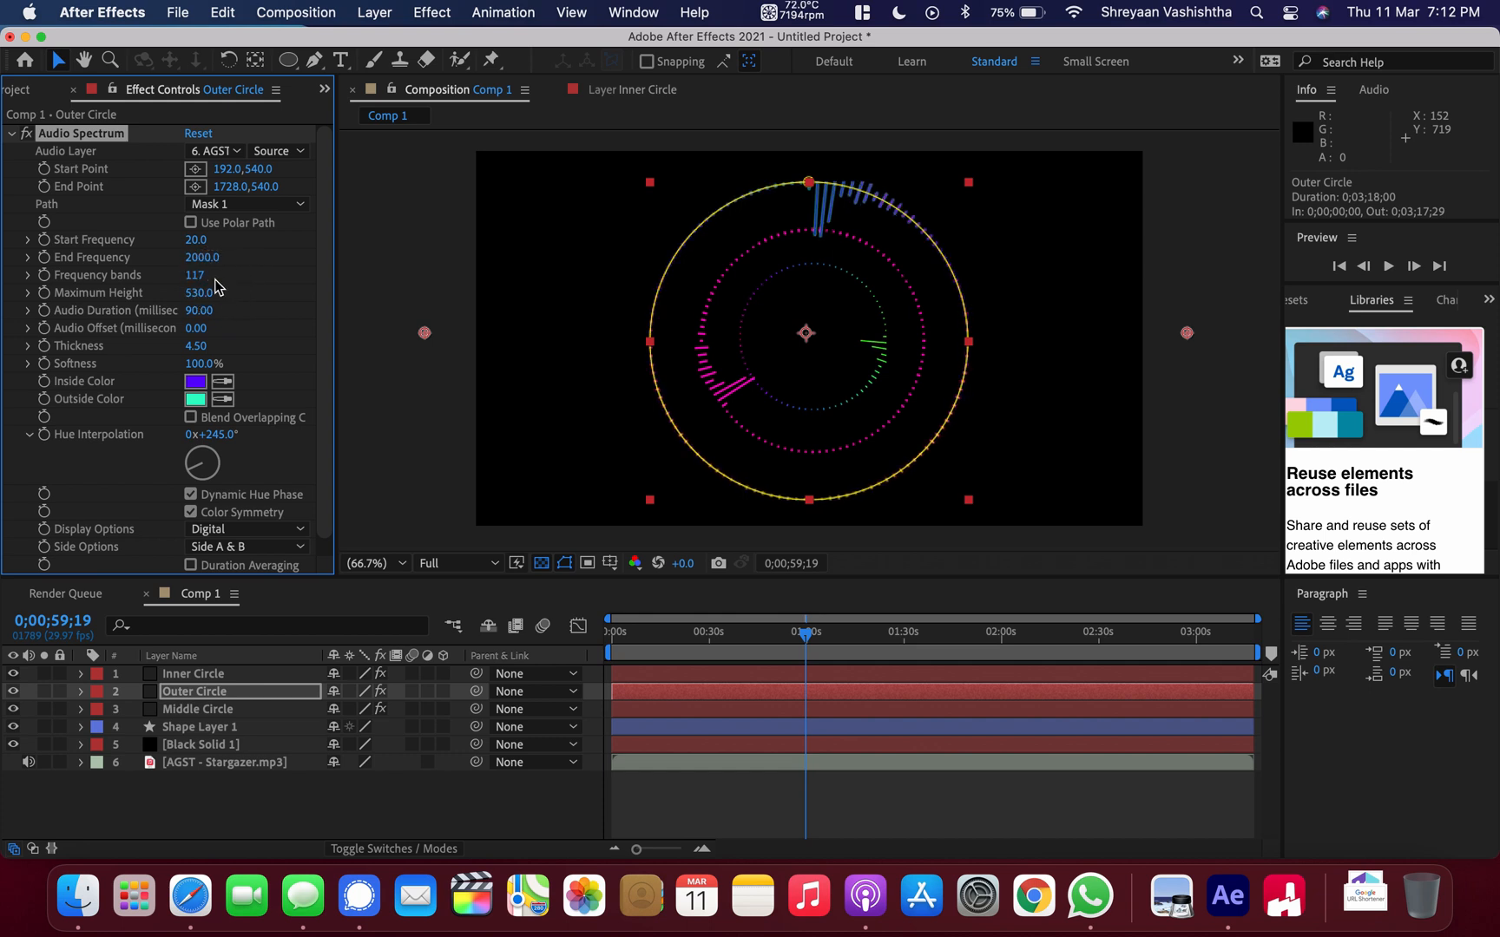
pyautogui.press('super+z')
pyautogui.press('super+z')
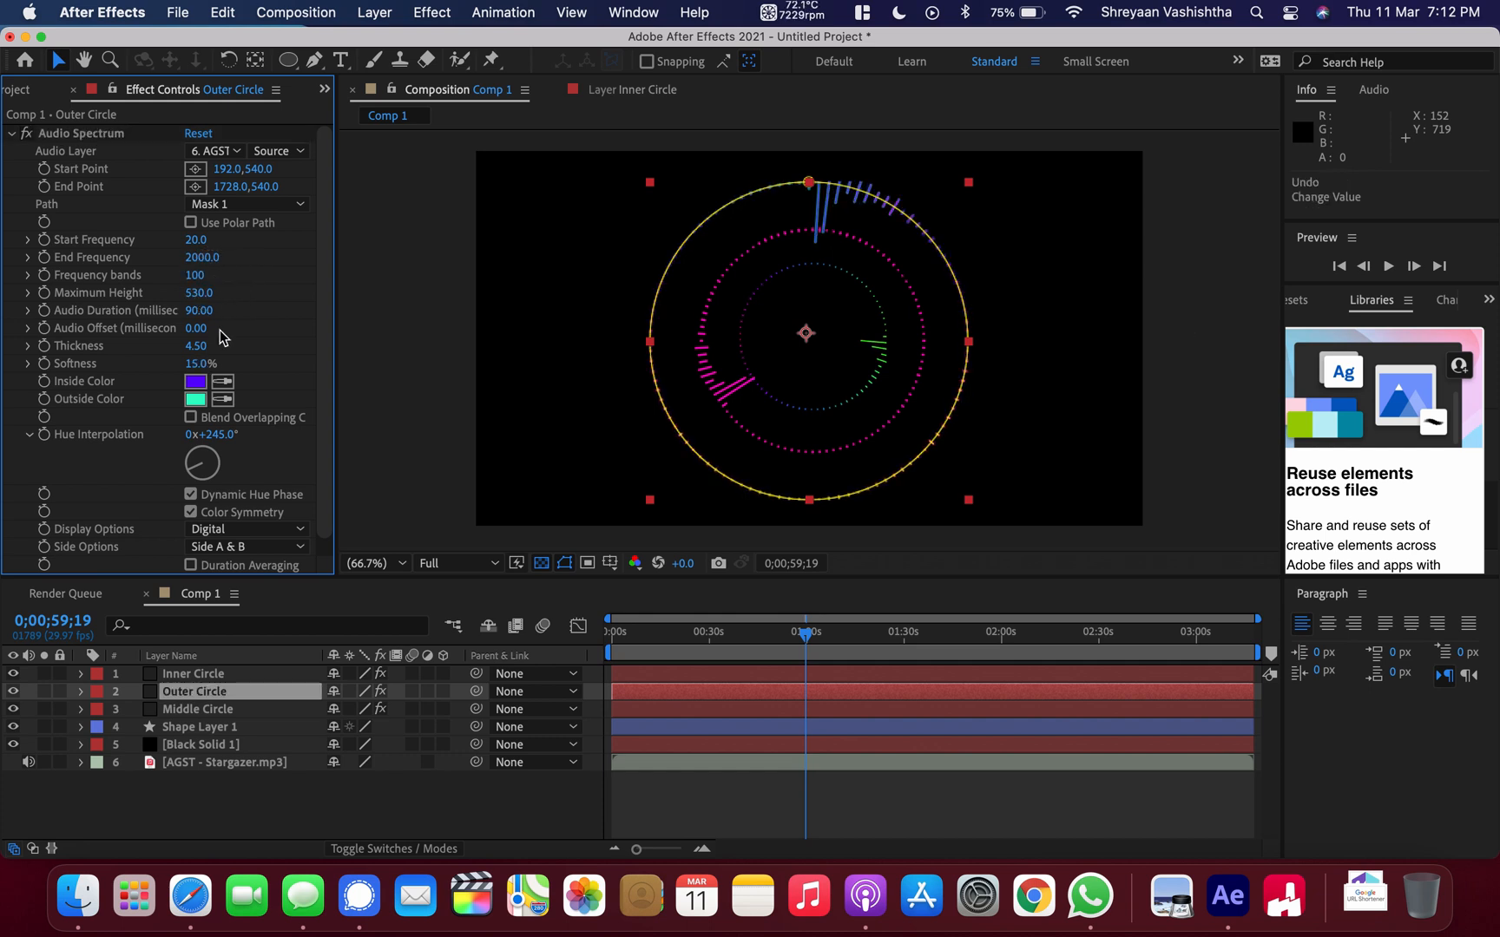
# Set the Inner Circle's Audio Spectrum frequency bands to 124 and deselect the layer.
pyautogui.click(189, 675)
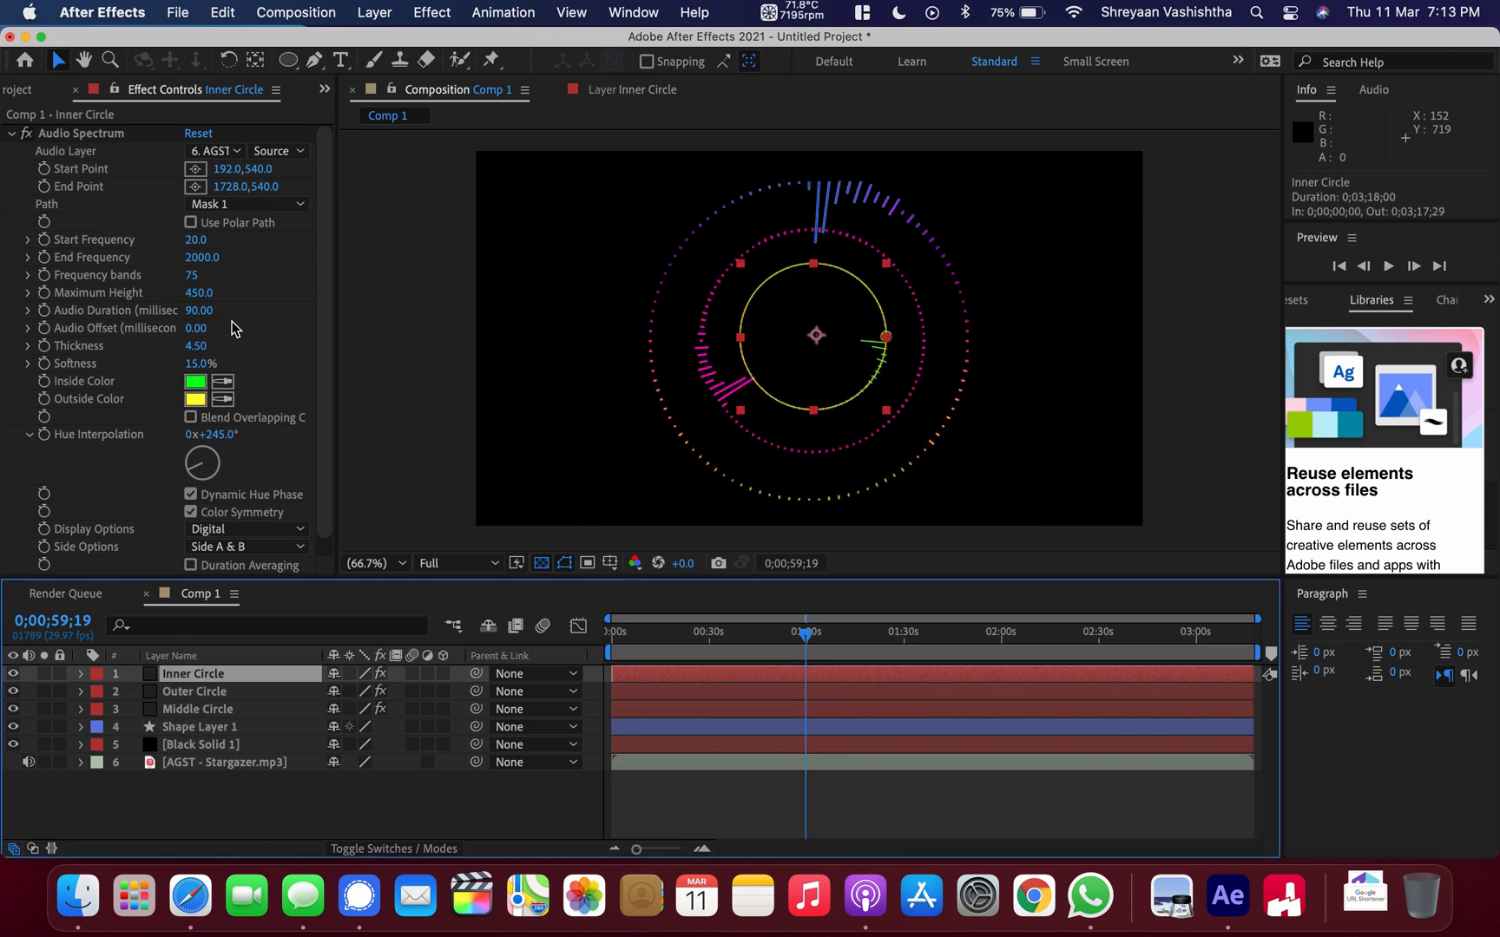
pyautogui.moveTo(191, 275); pyautogui.dragTo(245, 278)
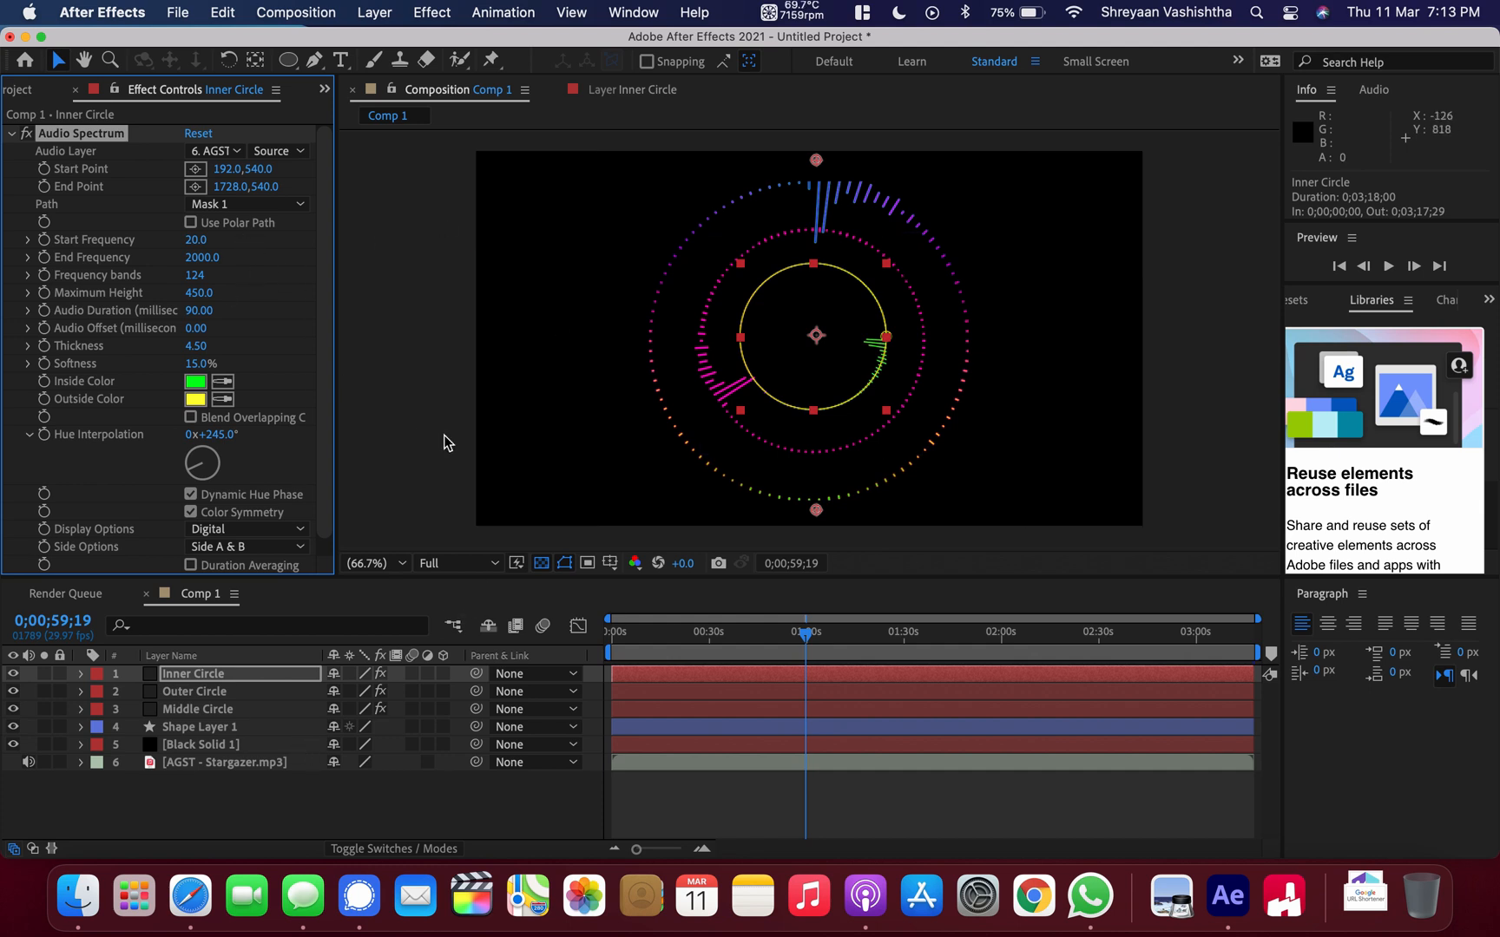
pyautogui.click(387, 453)
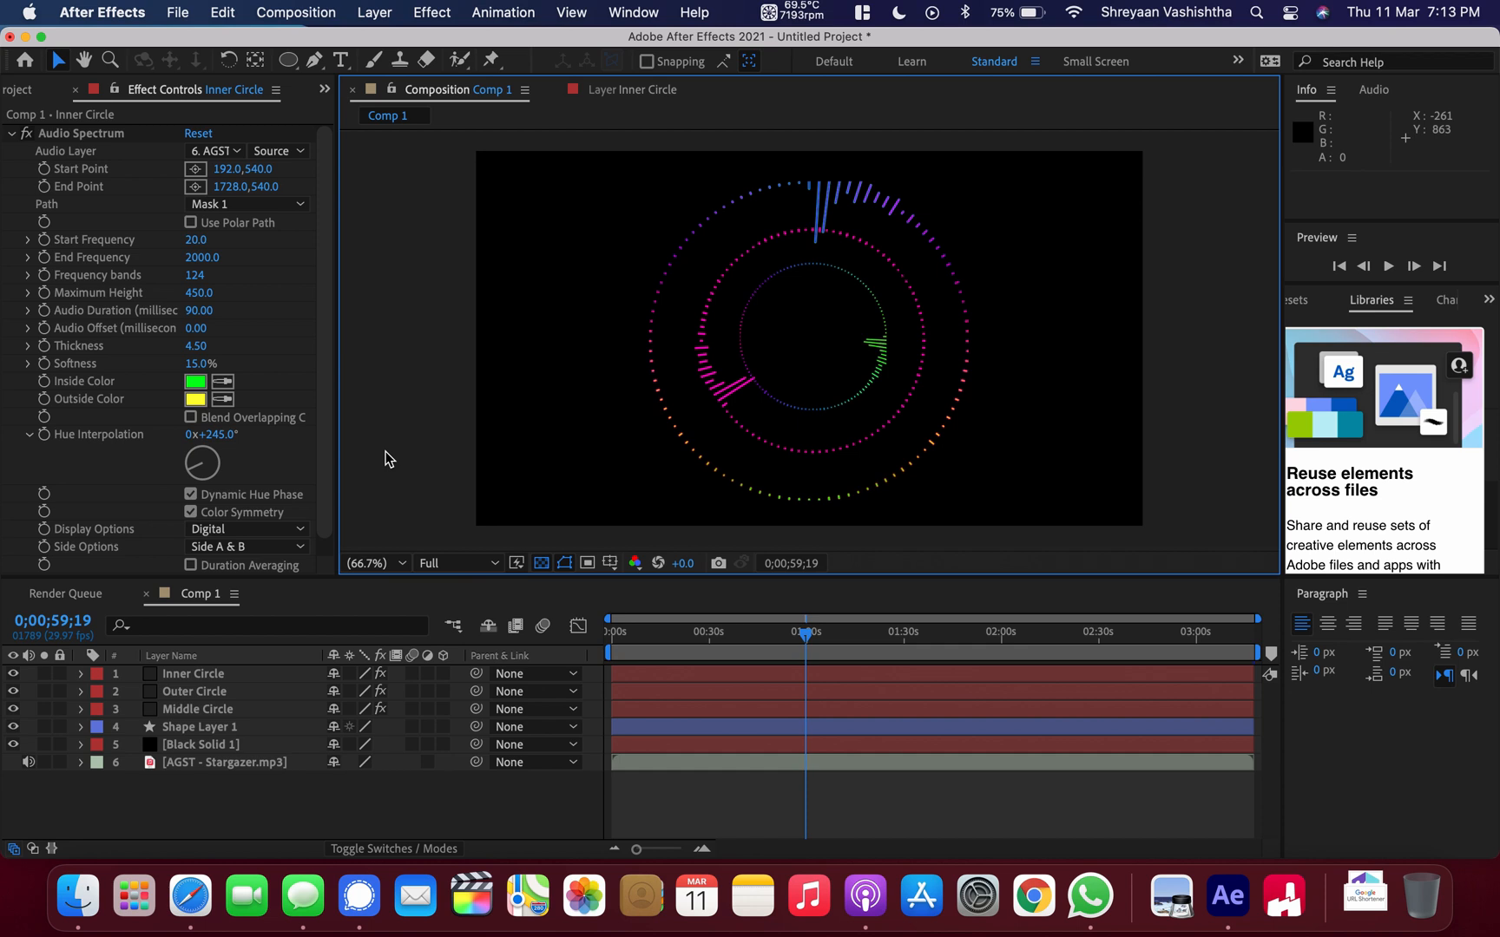
# Make the Inner Circle, Outer Circle and Middle Circle layers 3D layers.
pyautogui.click(215, 706)
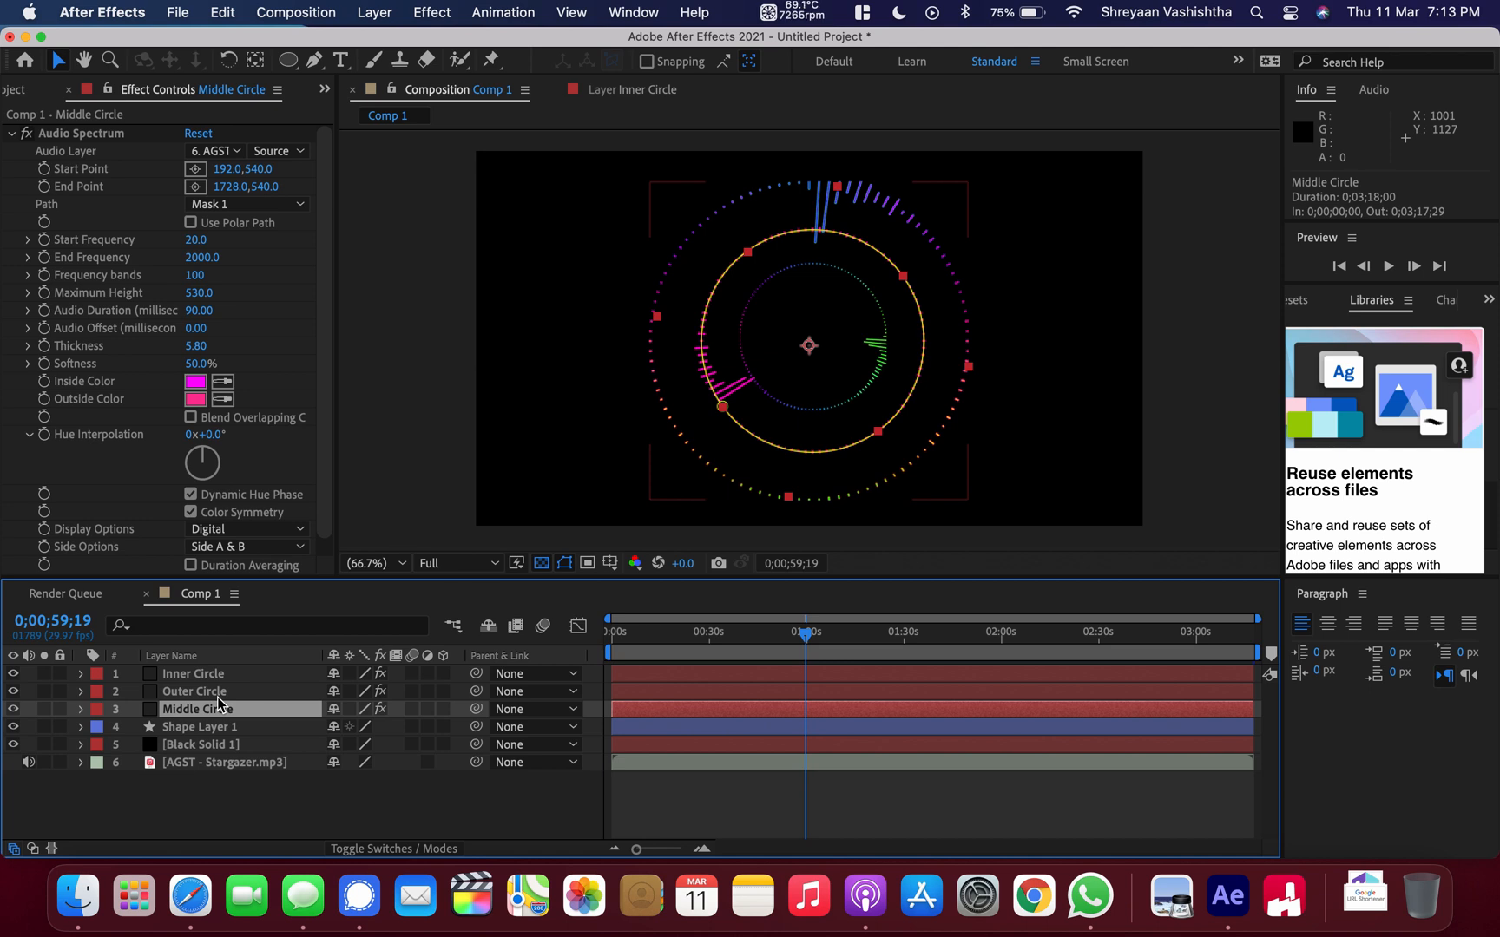
pyautogui.keyDown('shift'); pyautogui.click(216, 690); pyautogui.keyUp('shift')
pyautogui.keyDown('shift'); pyautogui.click(217, 675); pyautogui.keyUp('shift')
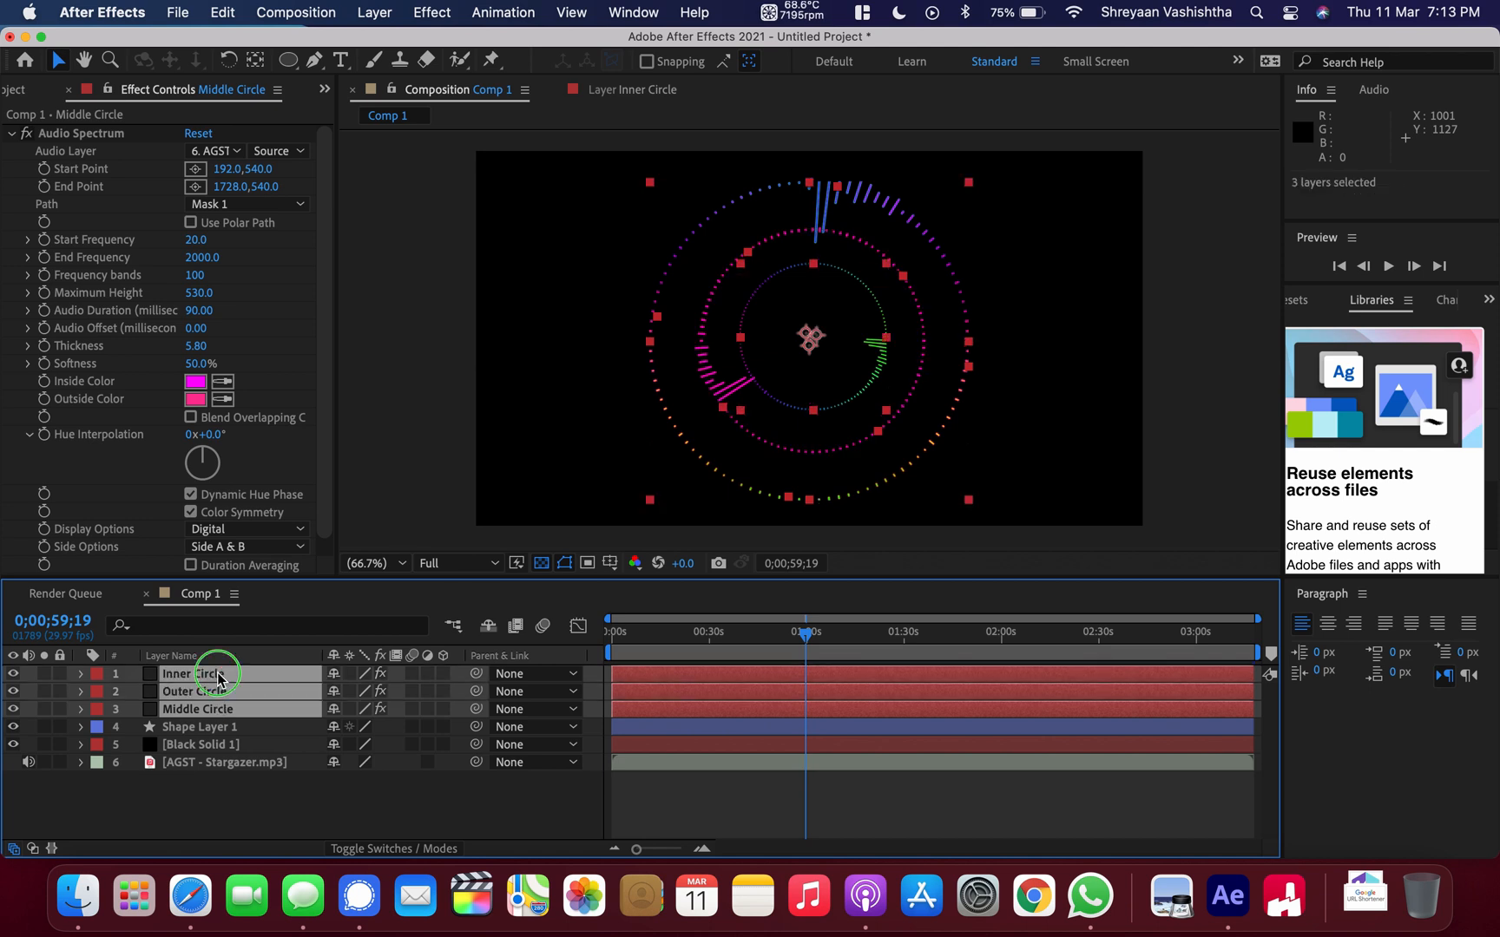
pyautogui.rightClick(218, 676)
pyautogui.click(323, 402)
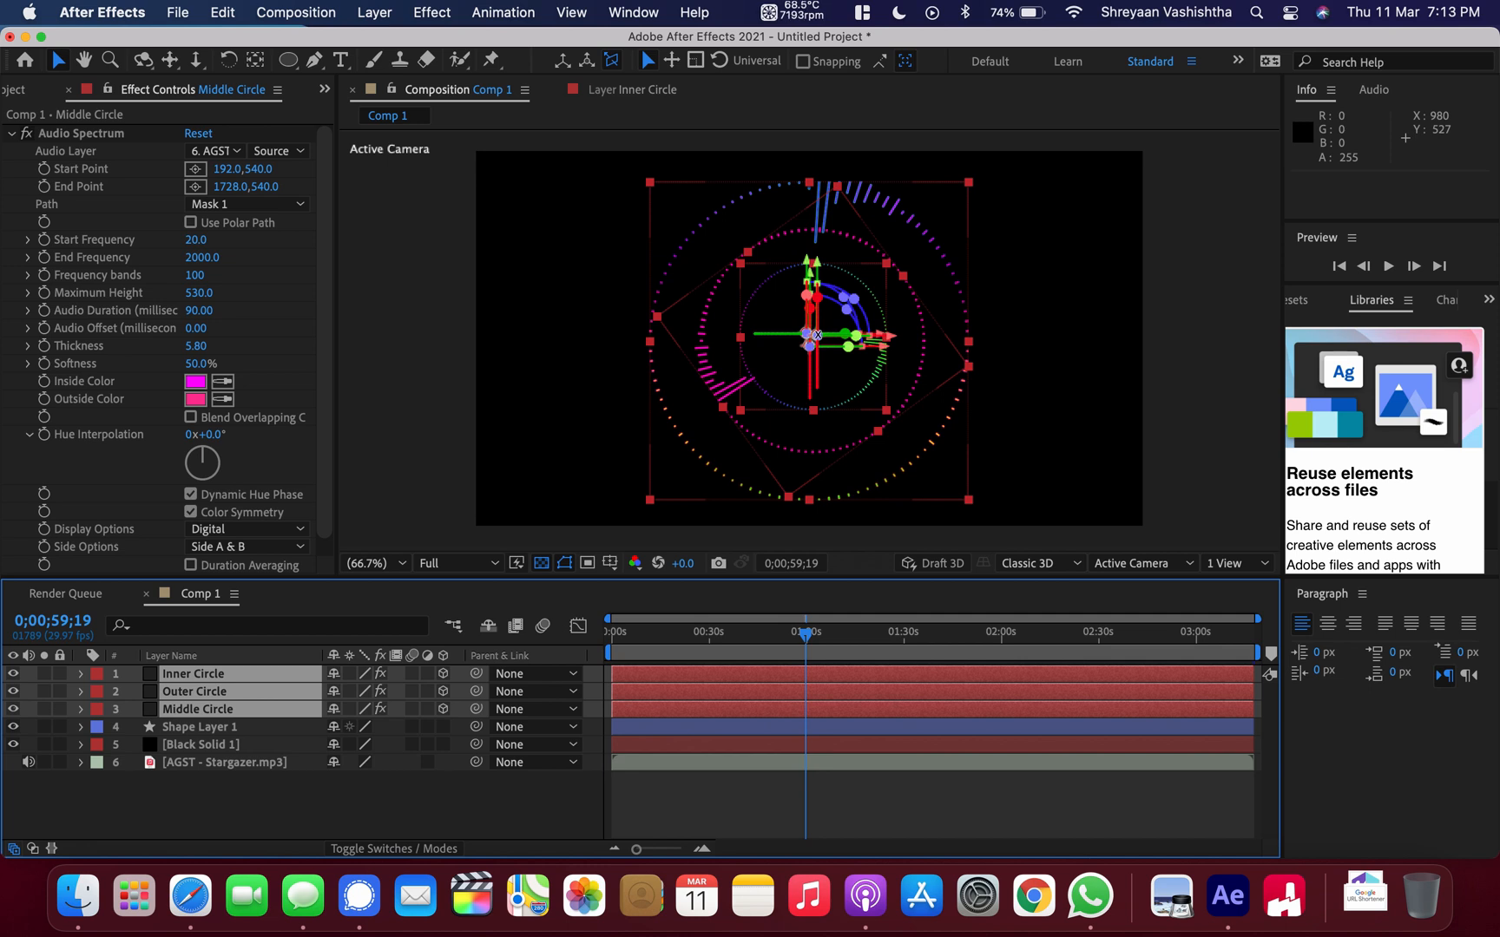
# Pre-compose the three circle layers into a new composition named Visulaizer, moving all attributes into it.
pyautogui.rightClick(214, 704)
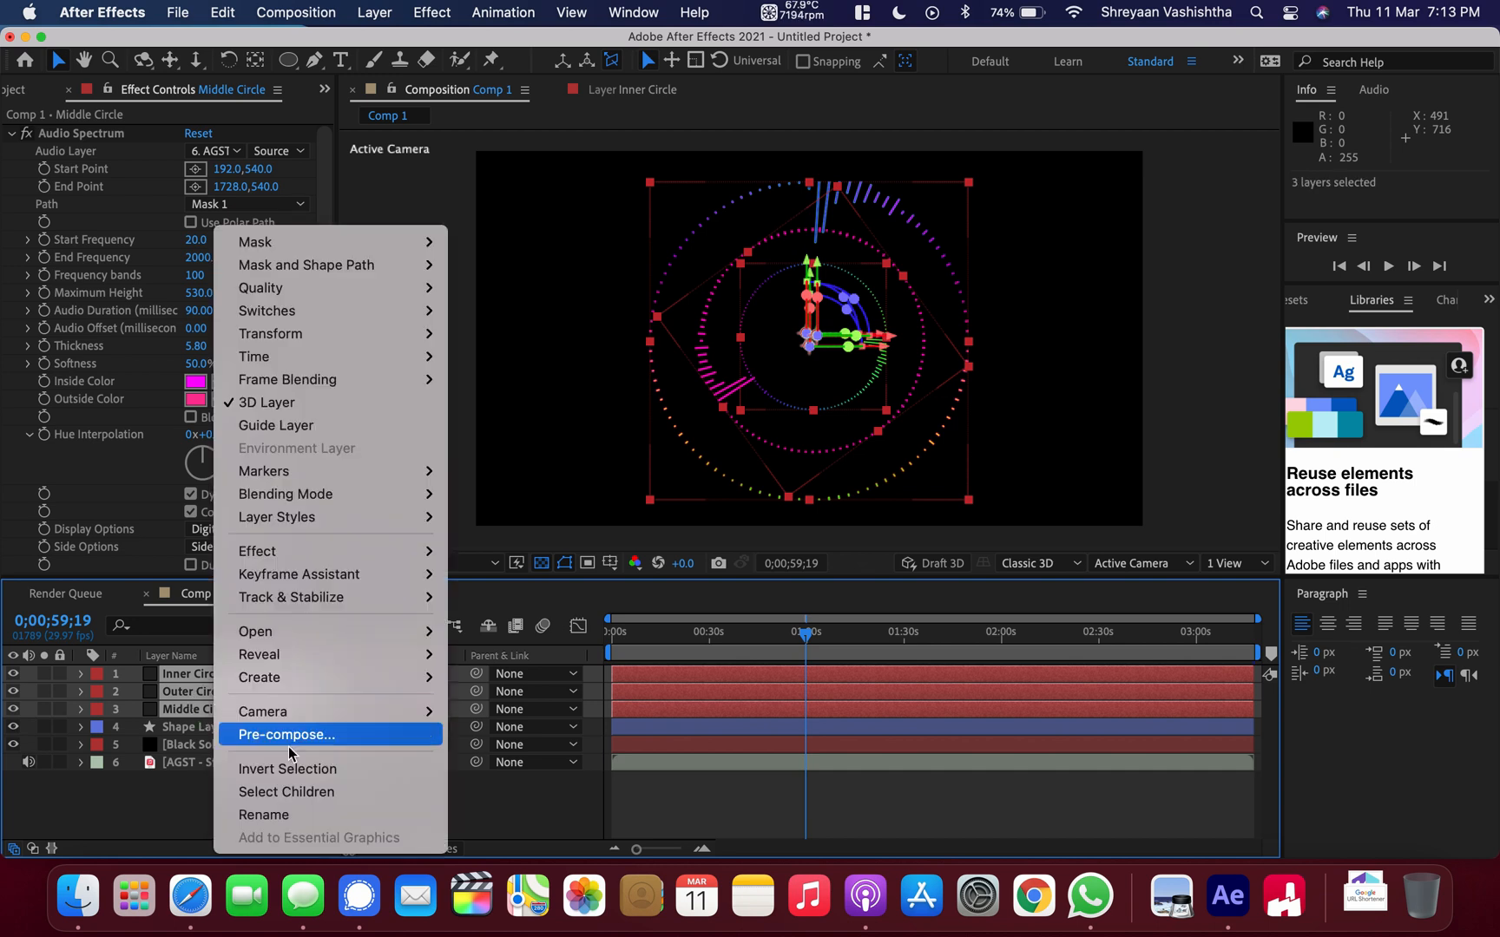
pyautogui.click(287, 735)
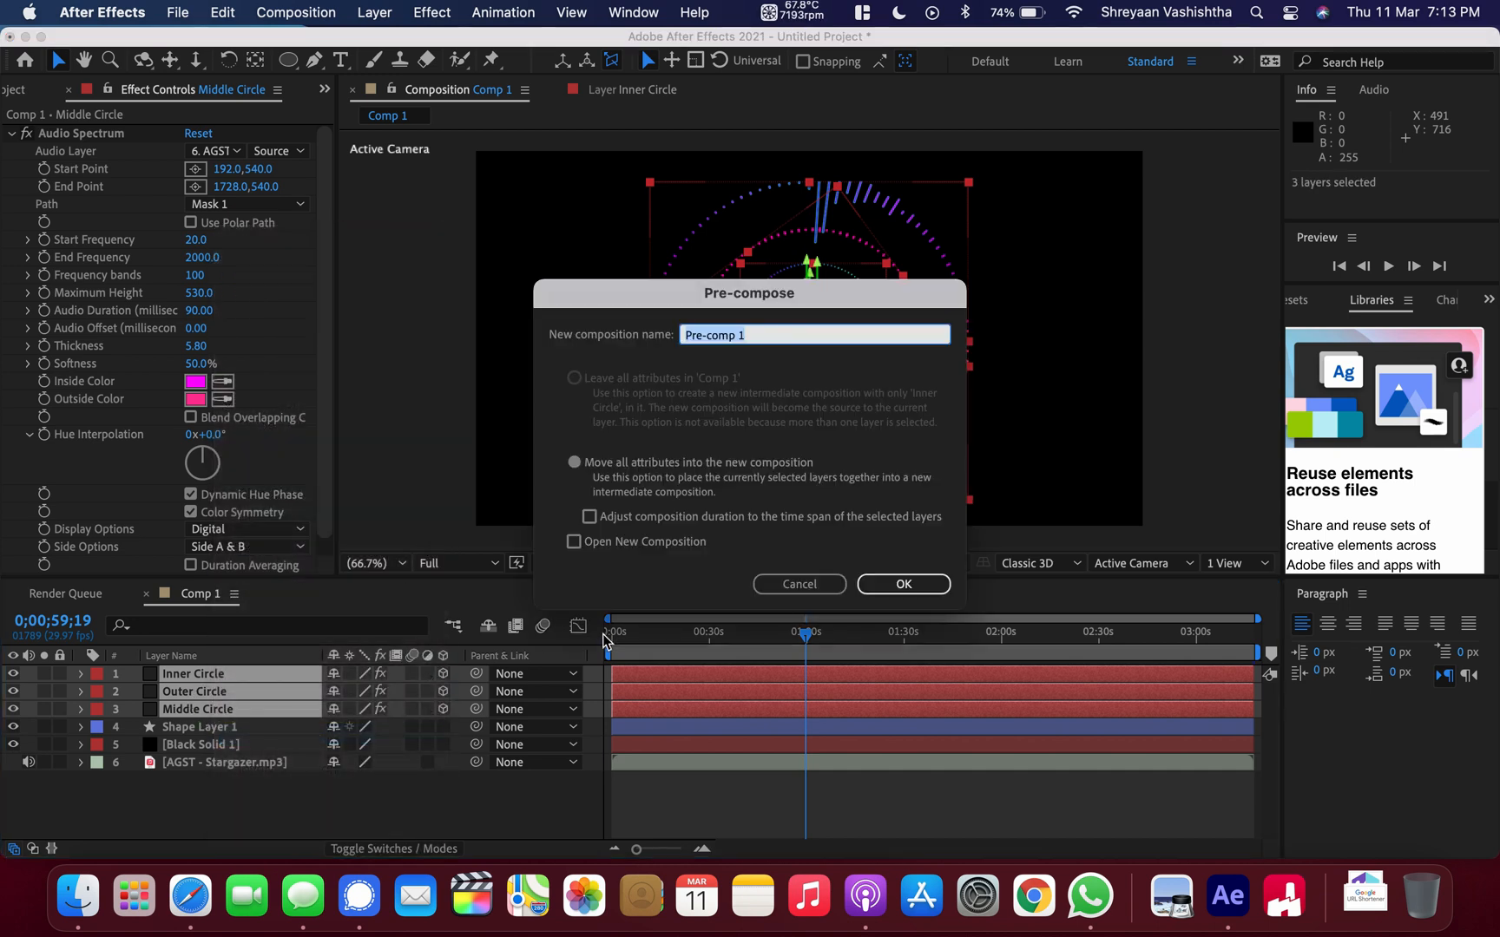
pyautogui.write('Visulaizer')
pyautogui.press('Return')
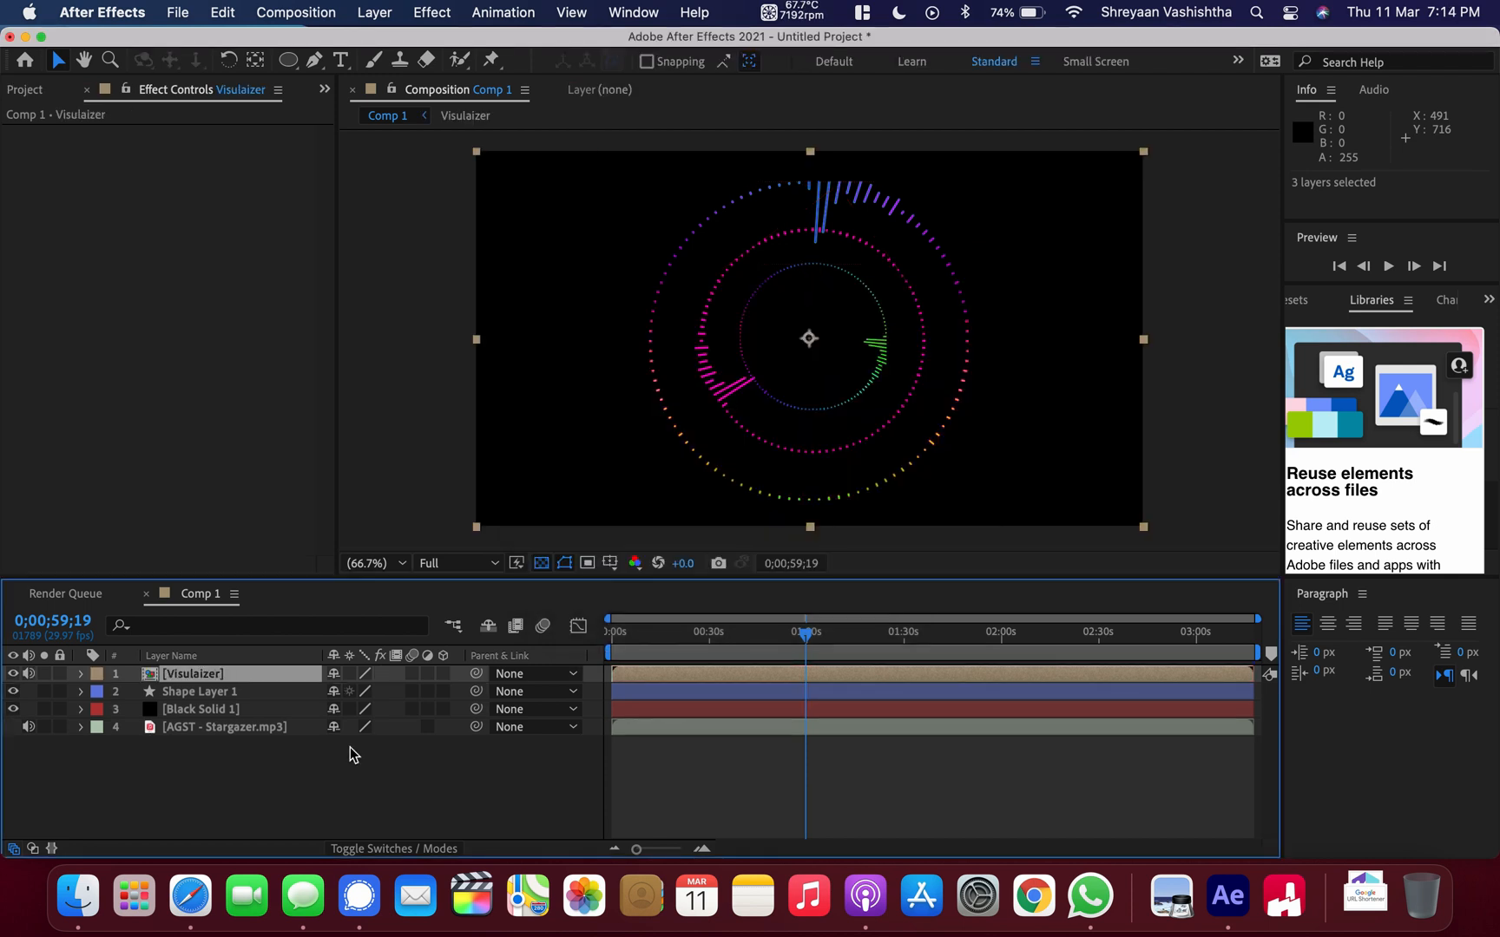
# Expand the Visulaizer pre-comp layer and make it a 3D layer.
pyautogui.click(81, 675)
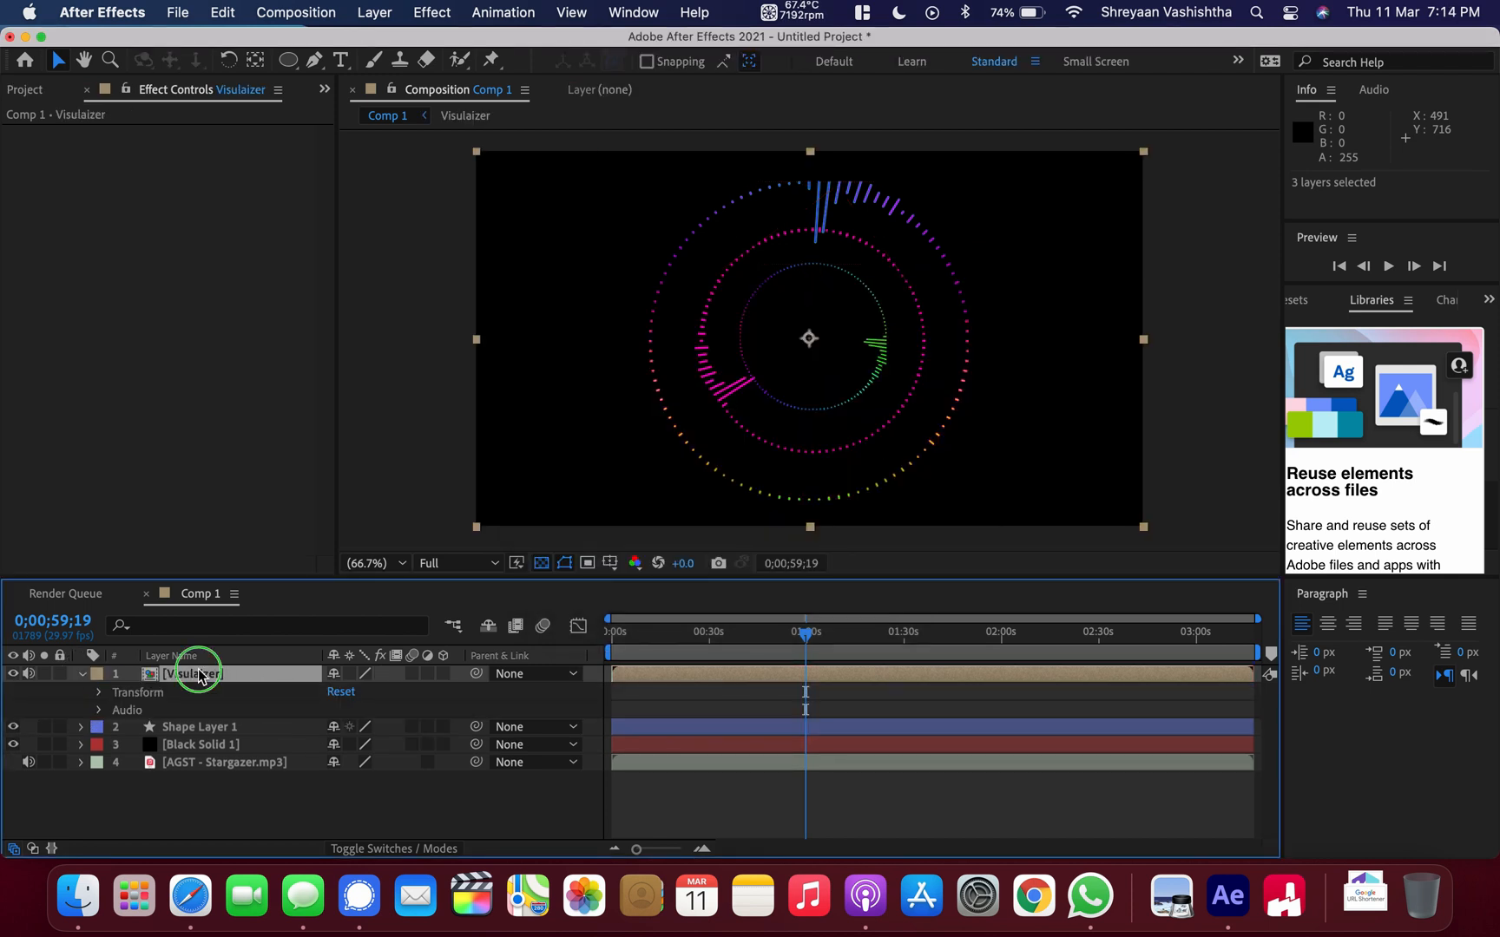
pyautogui.rightClick(199, 676)
pyautogui.click(276, 404)
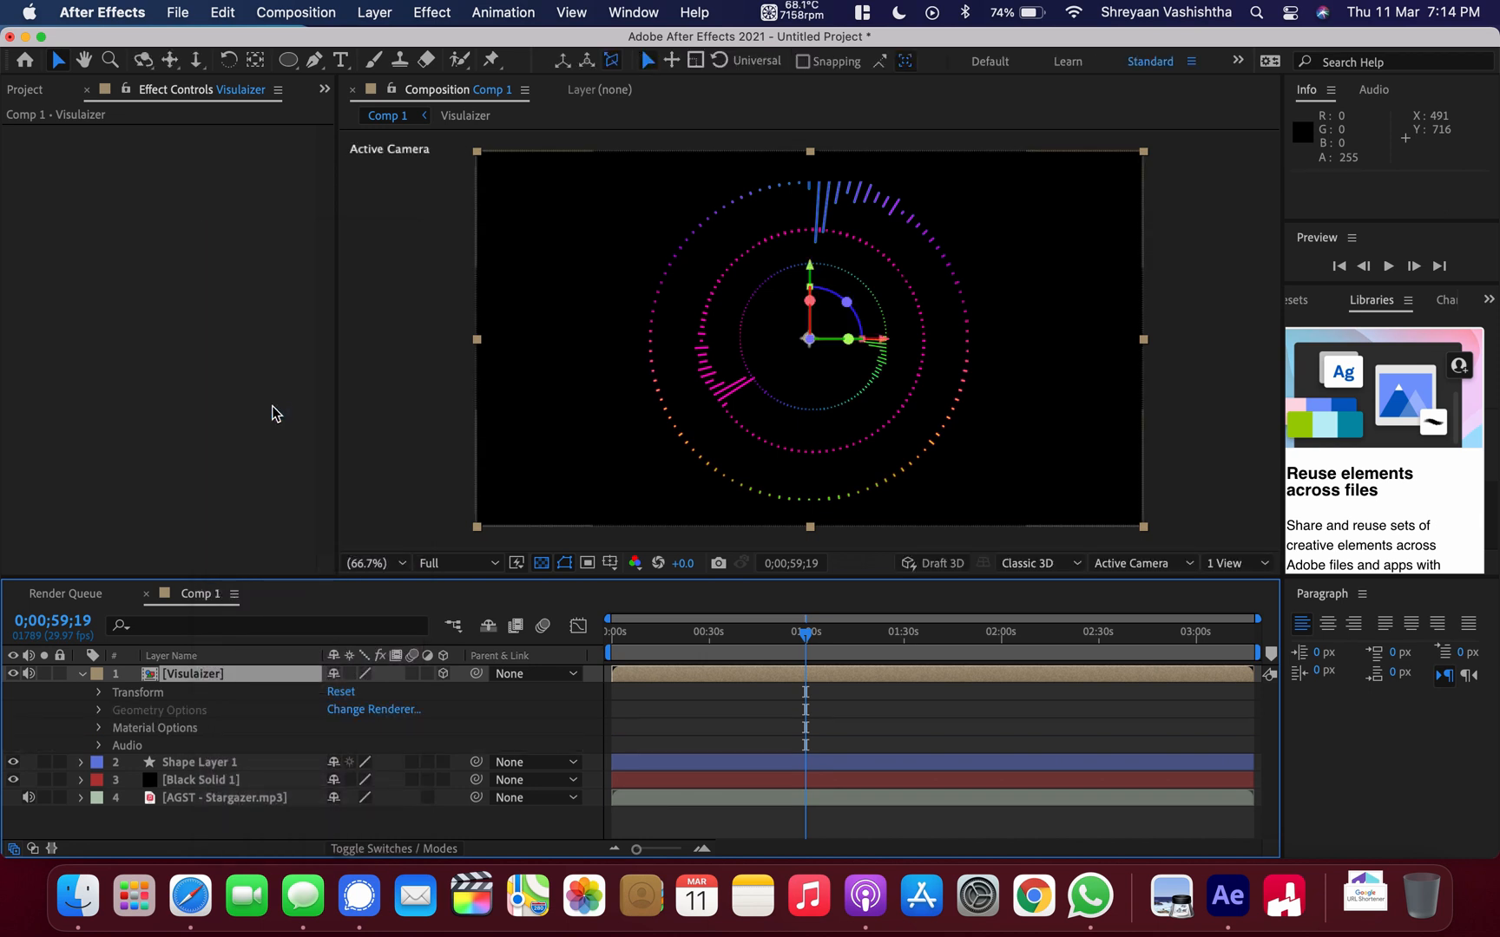
# Tilt the Visulaizer layer by setting its X Rotation to 0 revolutions and -250°.
pyautogui.click(99, 692)
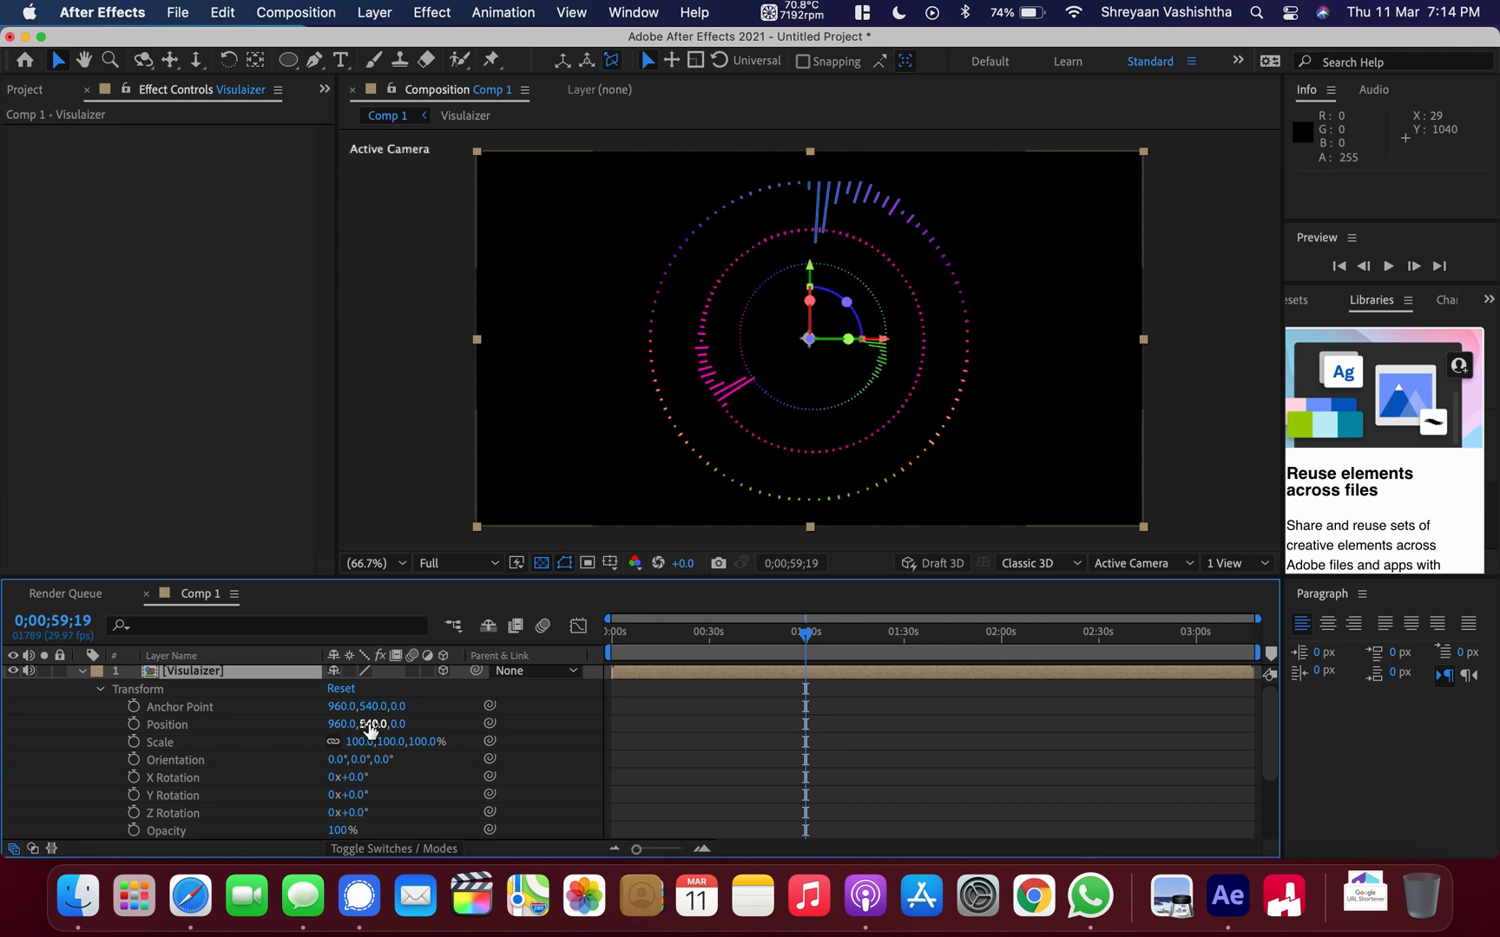
pyautogui.moveTo(382, 760); pyautogui.dragTo(434, 736)
pyautogui.press('super+z')
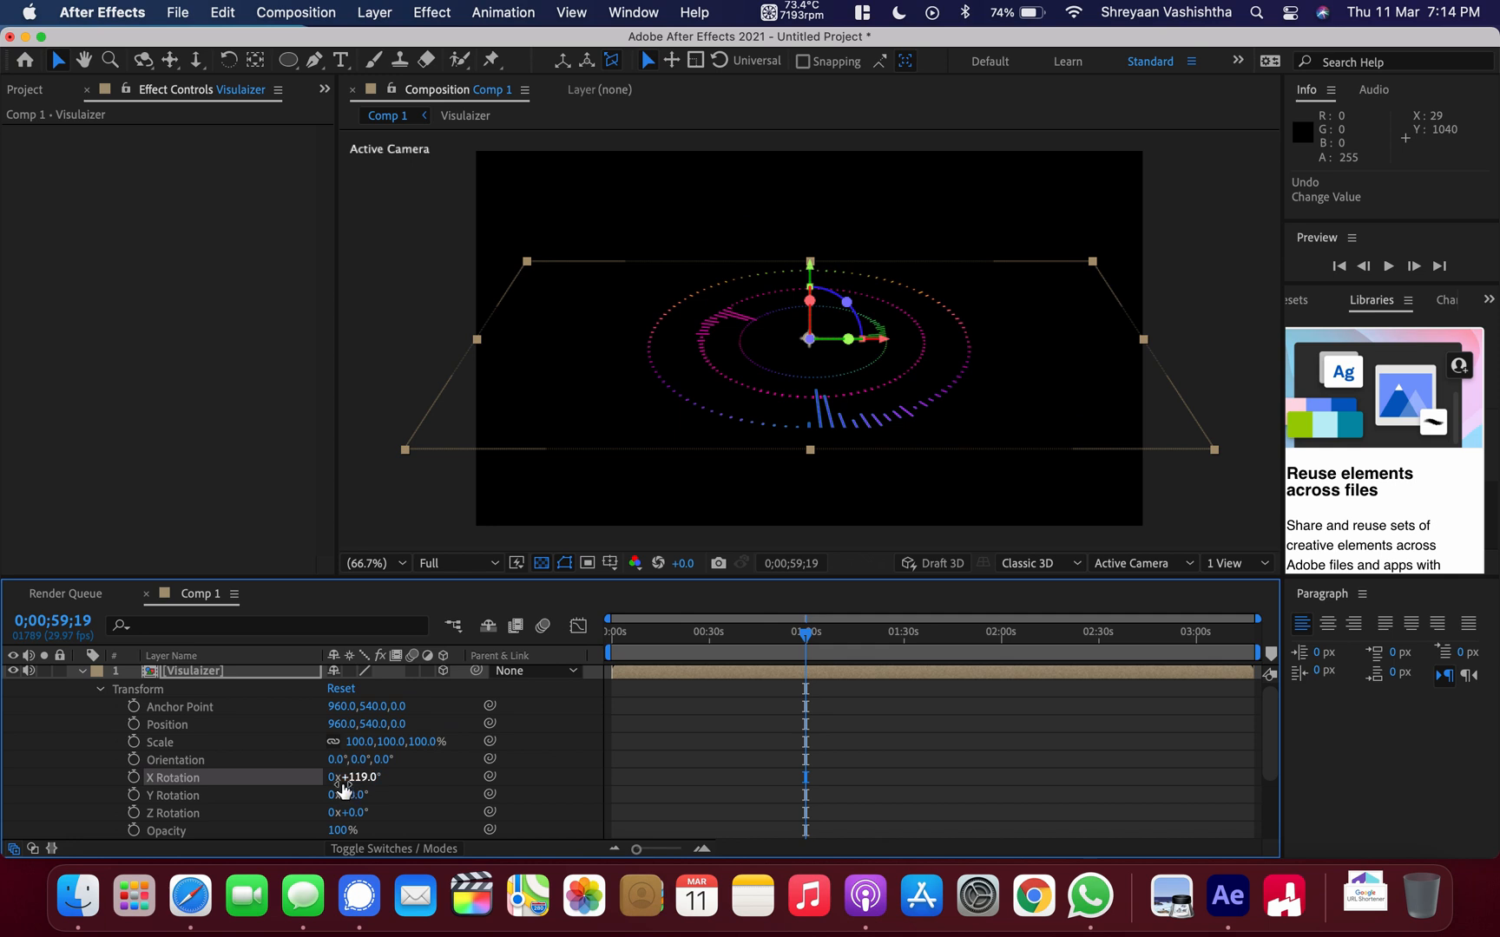
pyautogui.moveTo(343, 790); pyautogui.dragTo(261, 786)
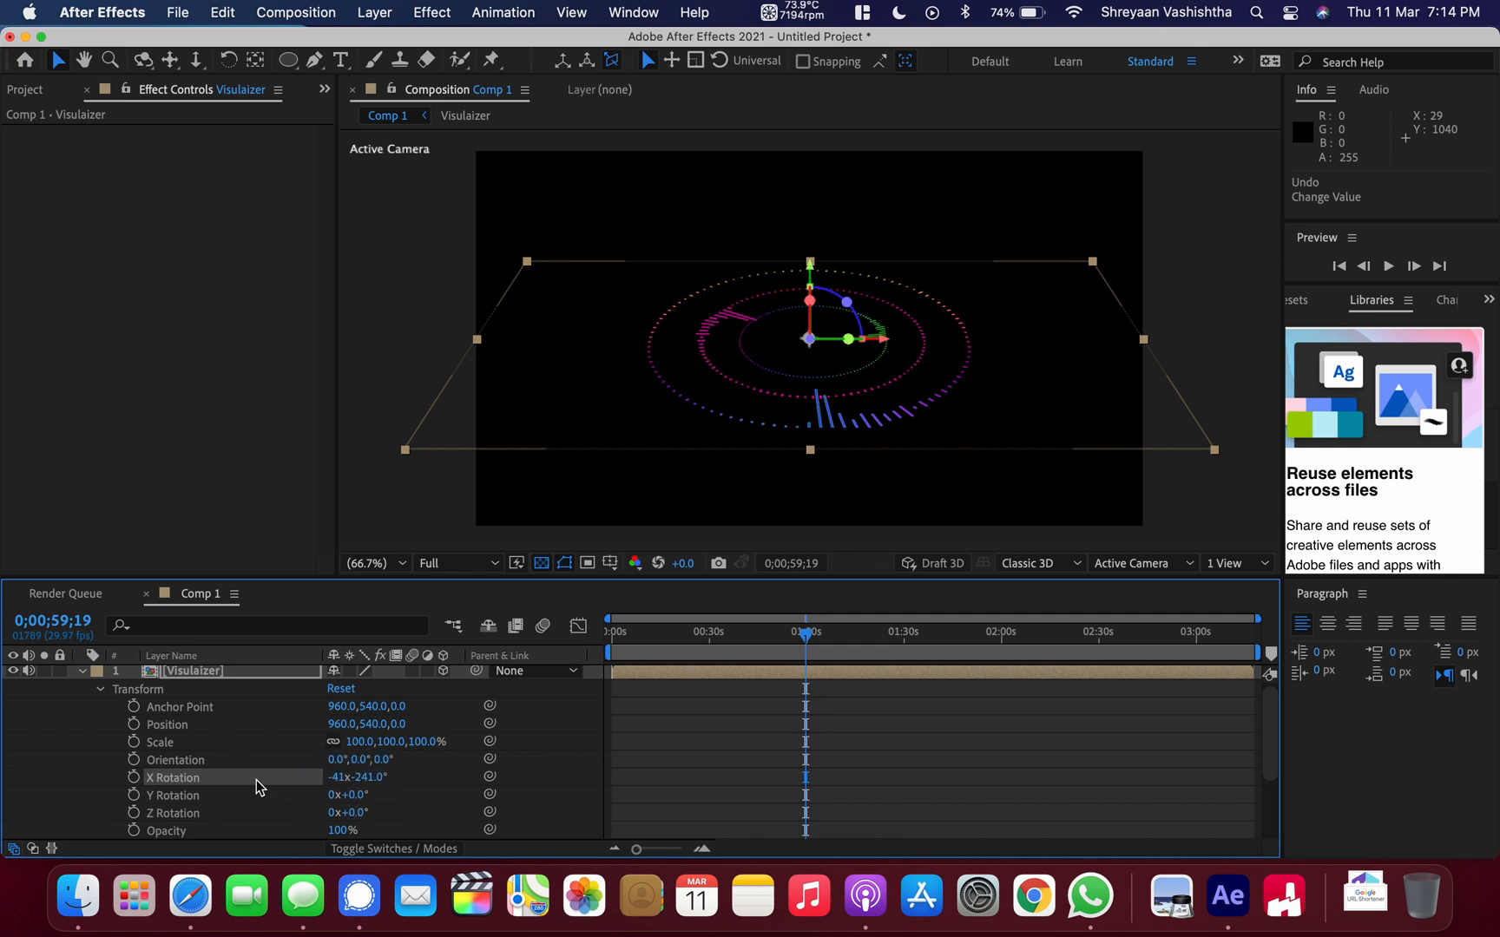
pyautogui.click(336, 777)
pyautogui.write('0')
pyautogui.press('Return')
pyautogui.moveTo(367, 776); pyautogui.dragTo(360, 780)
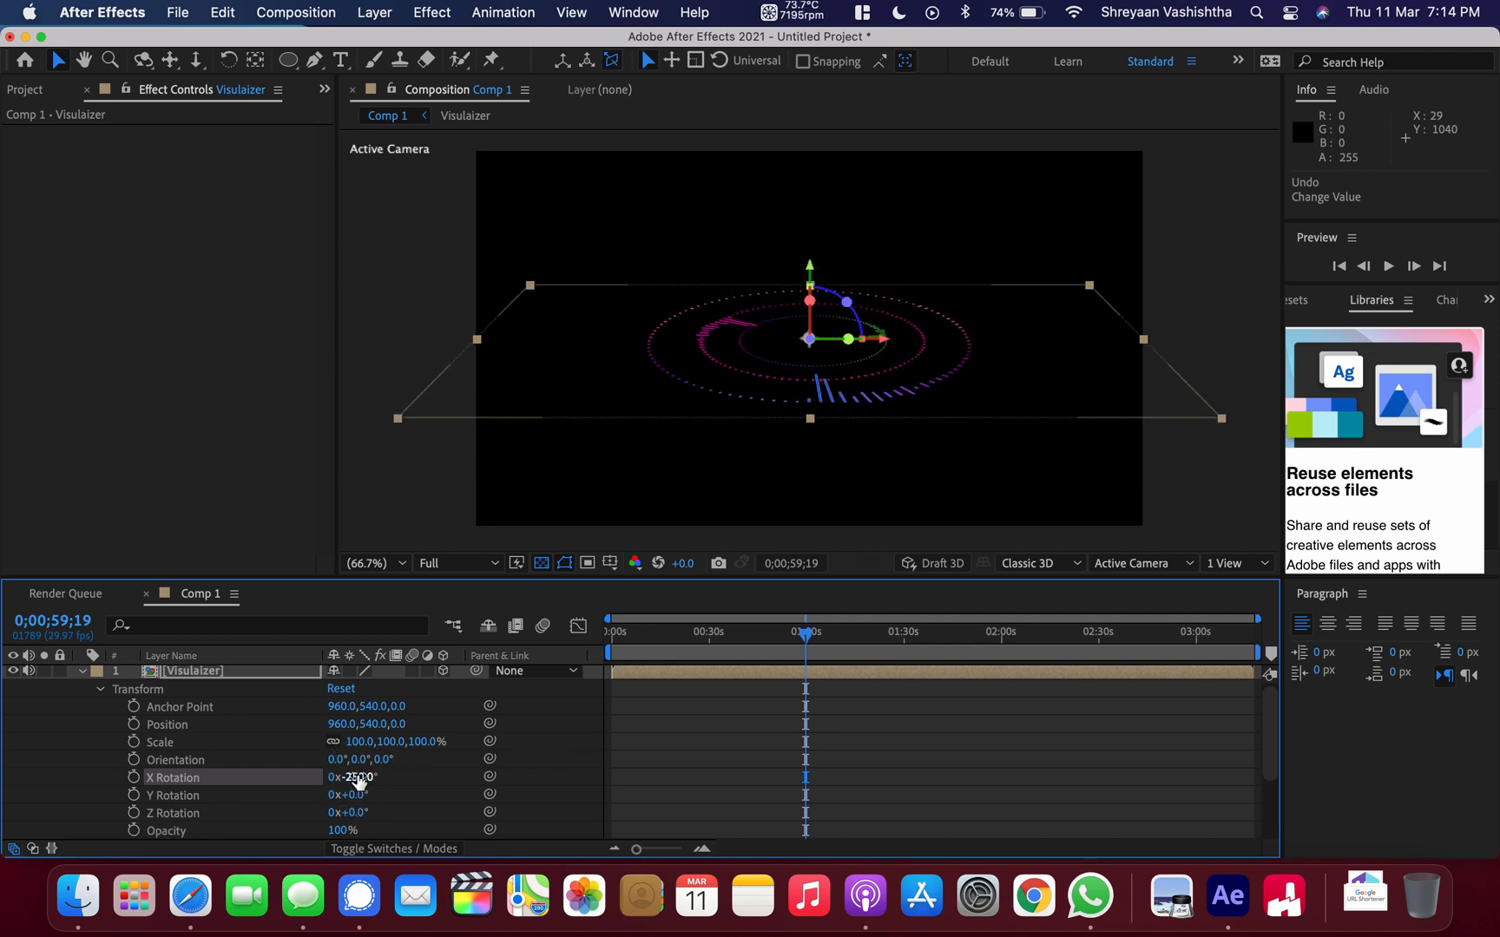
# Move the tilted Visulaizer layer down and slightly left to position 945, 750, 0.
pyautogui.moveTo(812, 283); pyautogui.dragTo(813, 366)
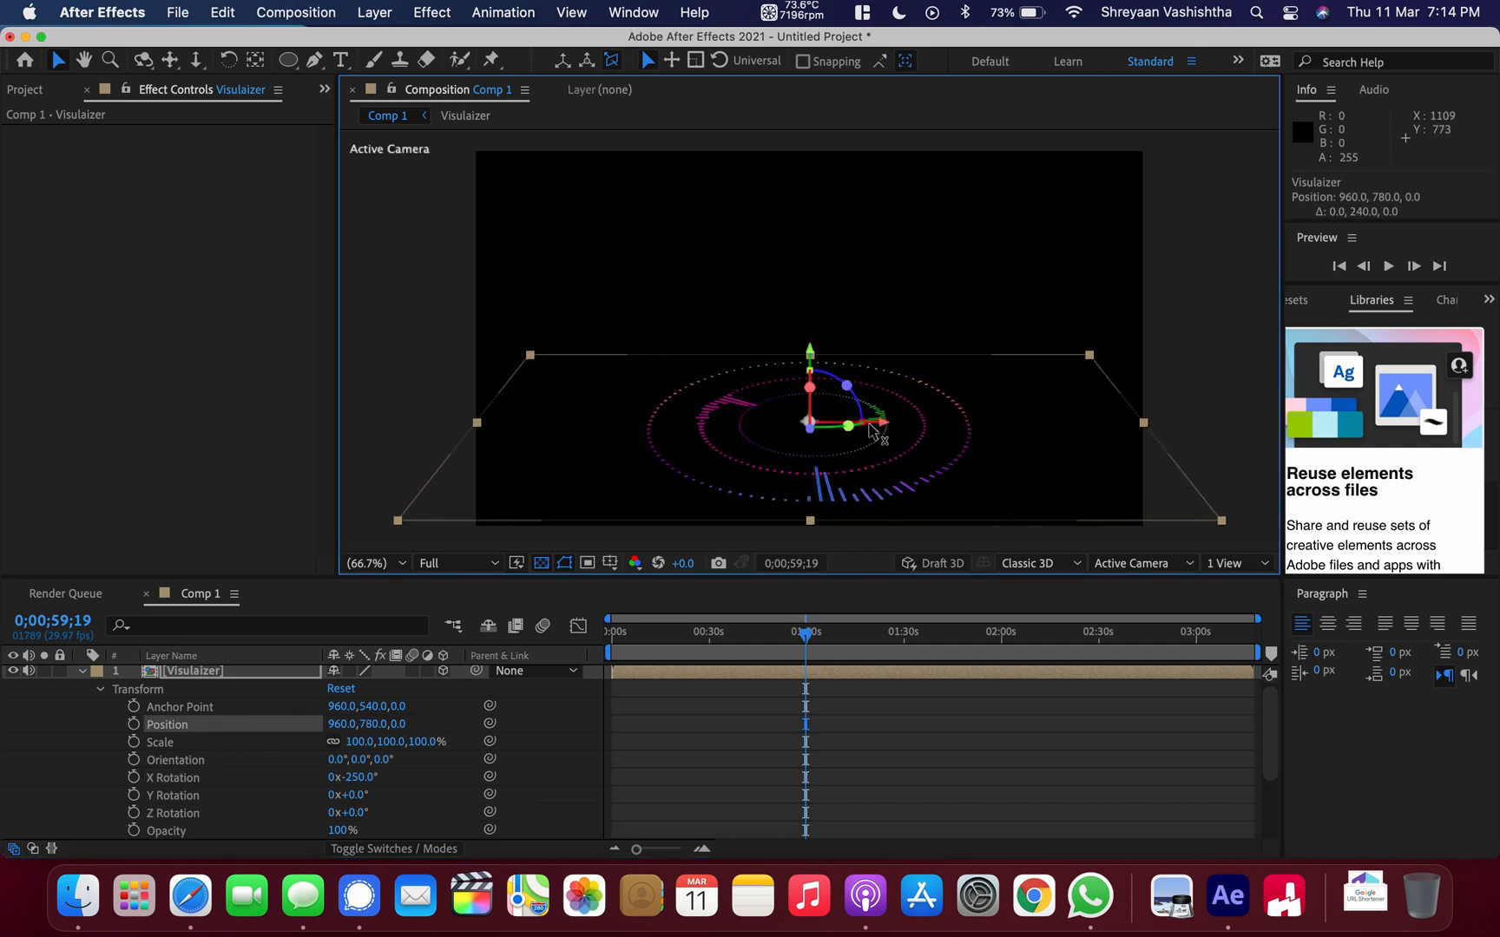
pyautogui.moveTo(874, 431)
pyautogui.mouseDown()
pyautogui.moveTo(757, 438)
pyautogui.moveTo(874, 425)
pyautogui.mouseUp()
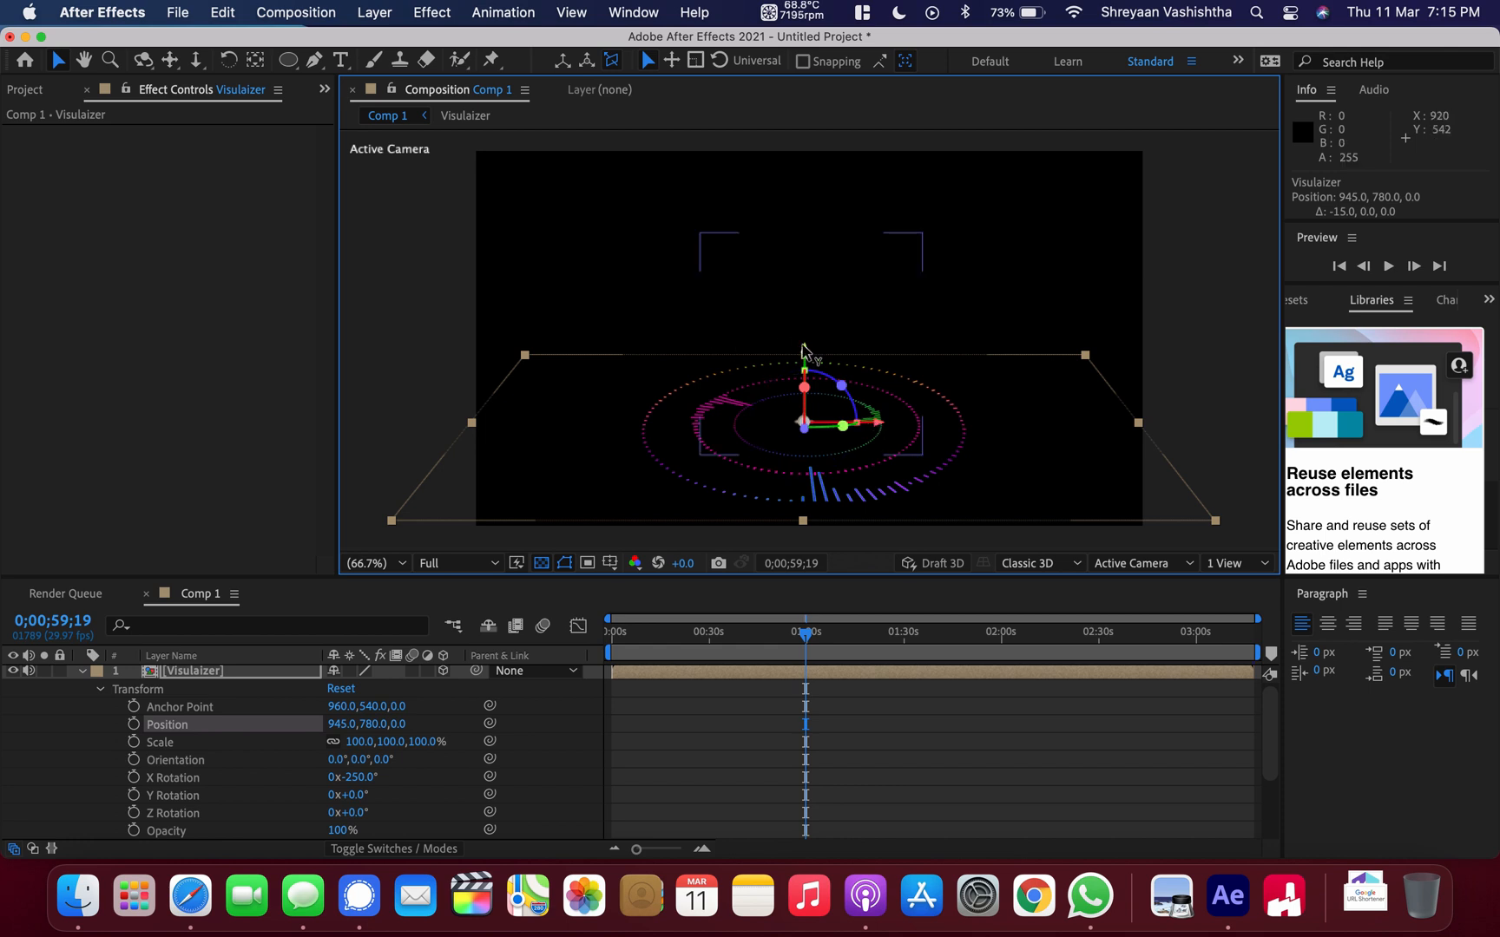
pyautogui.moveTo(806, 358); pyautogui.dragTo(807, 348)
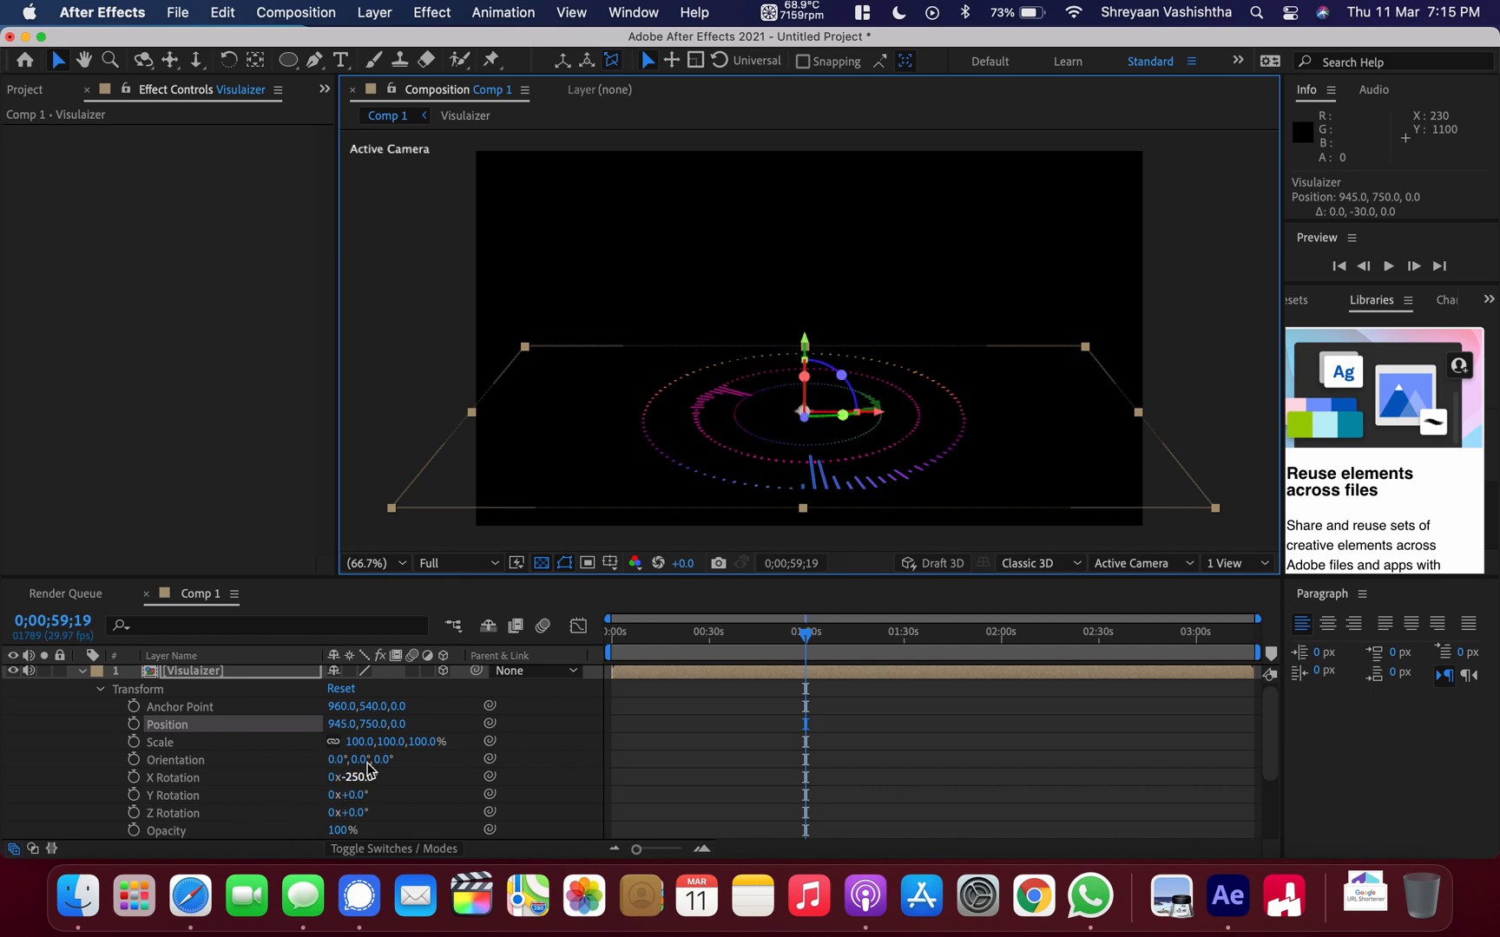
# Scale the Visulaizer layer uniformly to 131%, raise it to position 945, 615, 0, and deselect it.
pyautogui.moveTo(358, 742); pyautogui.dragTo(400, 742)
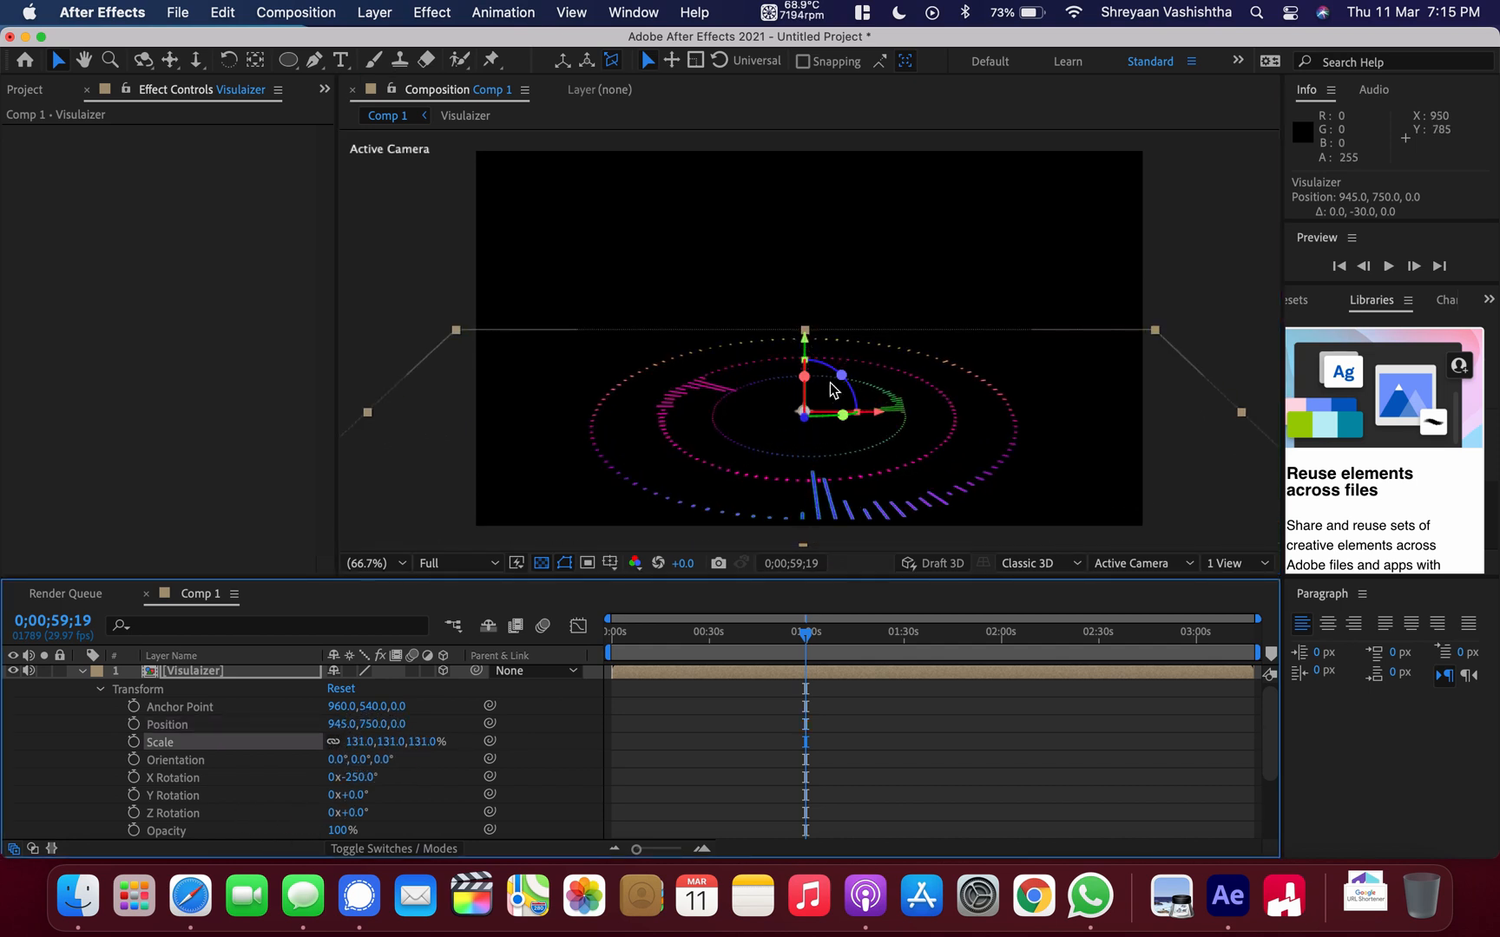
pyautogui.moveTo(806, 346); pyautogui.dragTo(807, 342)
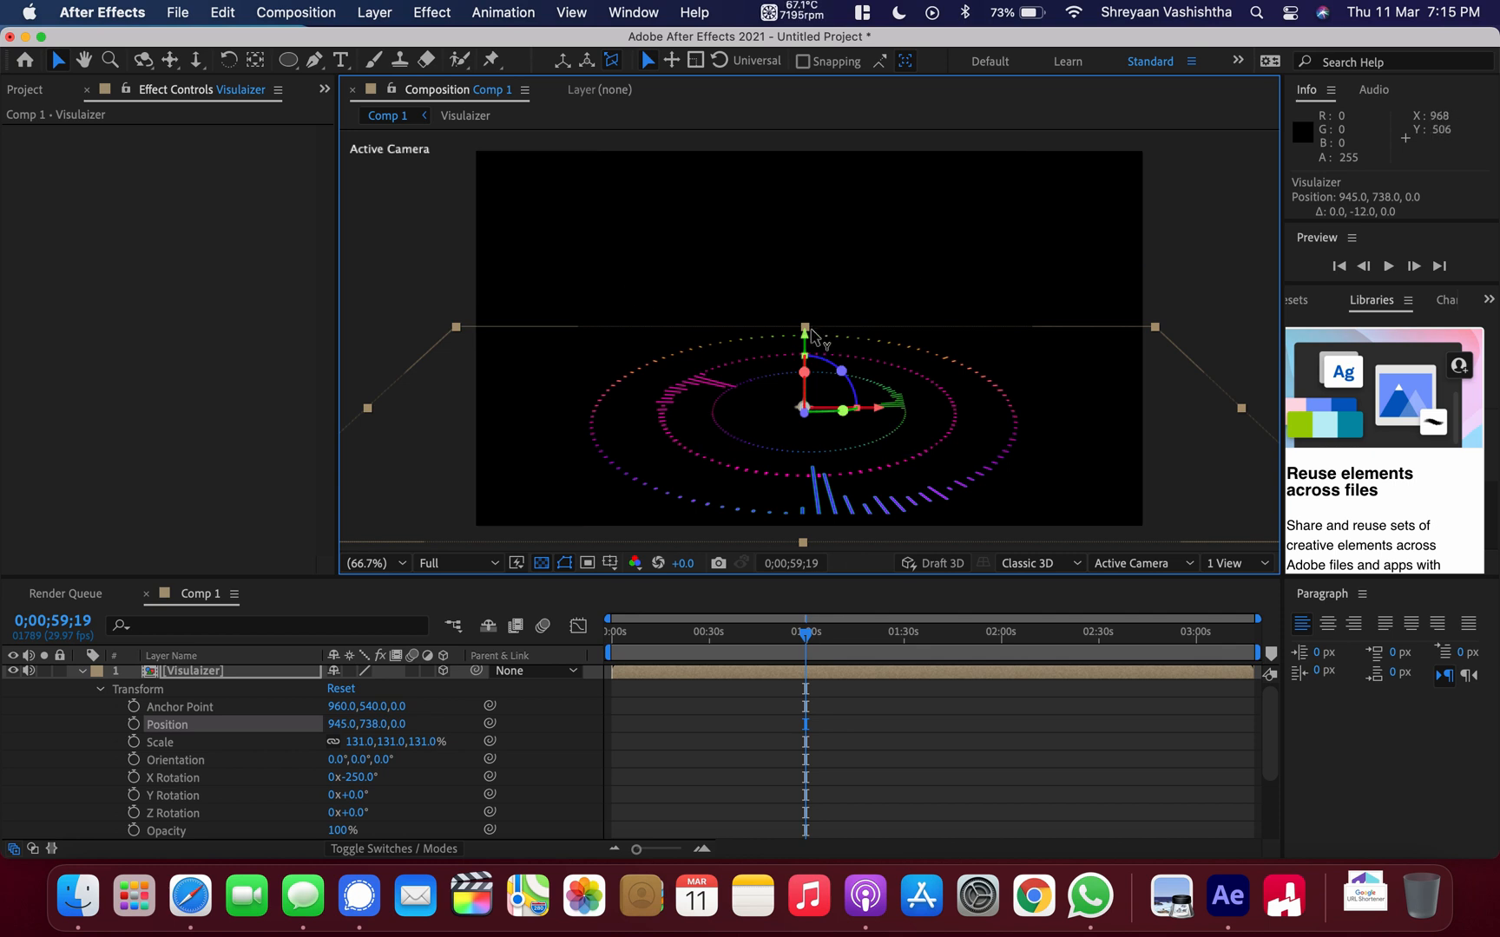
pyautogui.moveTo(811, 330); pyautogui.dragTo(806, 317)
pyautogui.click(404, 256)
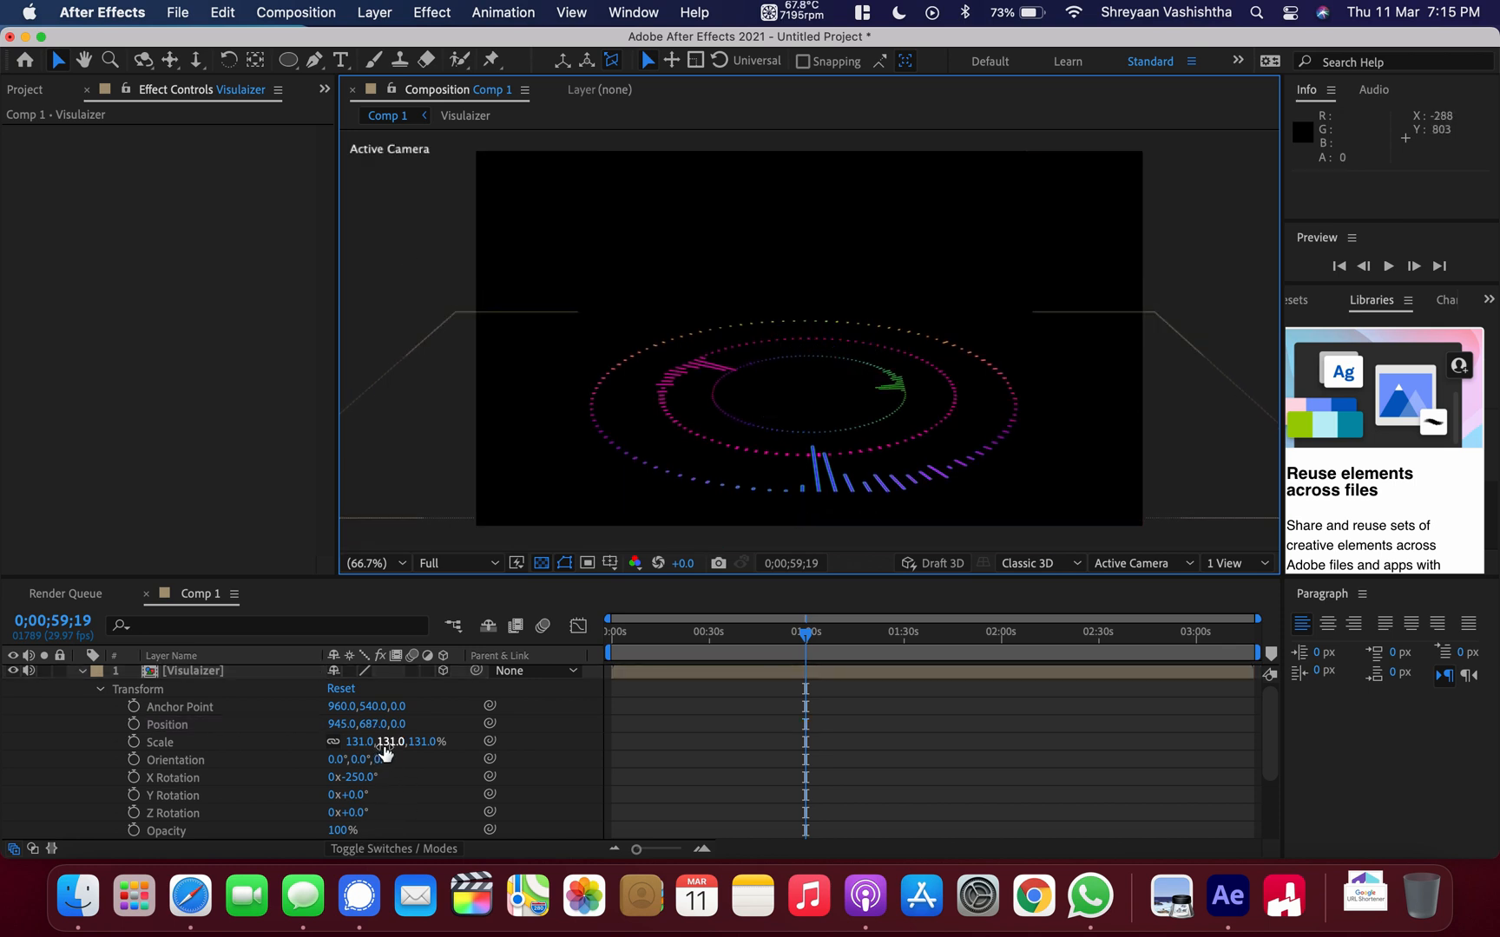
pyautogui.click(810, 369)
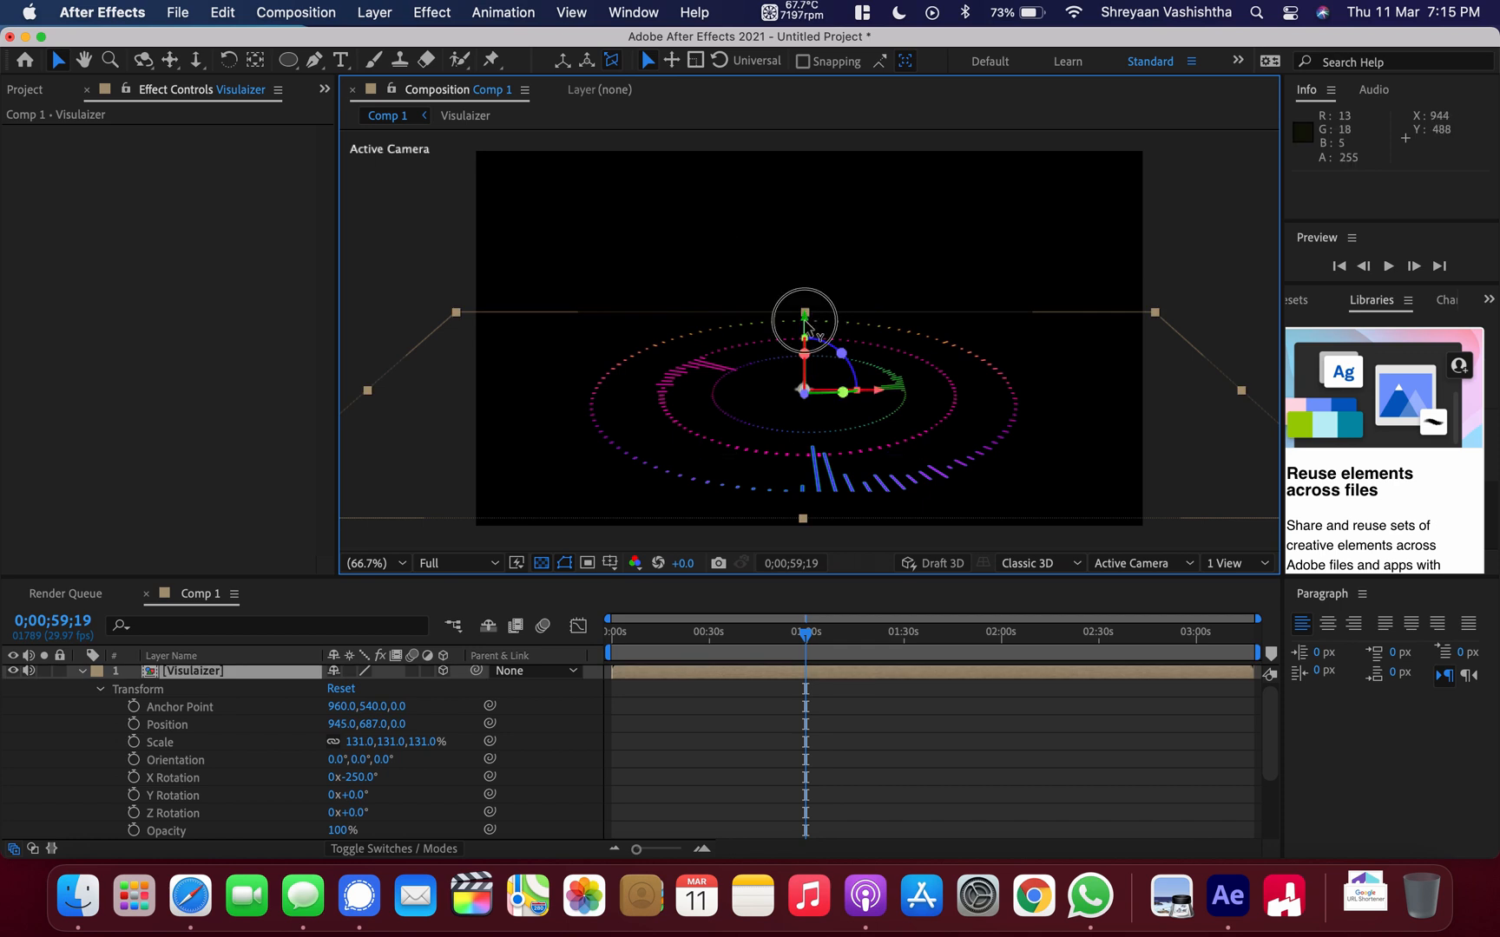
pyautogui.moveTo(805, 317); pyautogui.dragTo(805, 297)
pyautogui.click(429, 247)
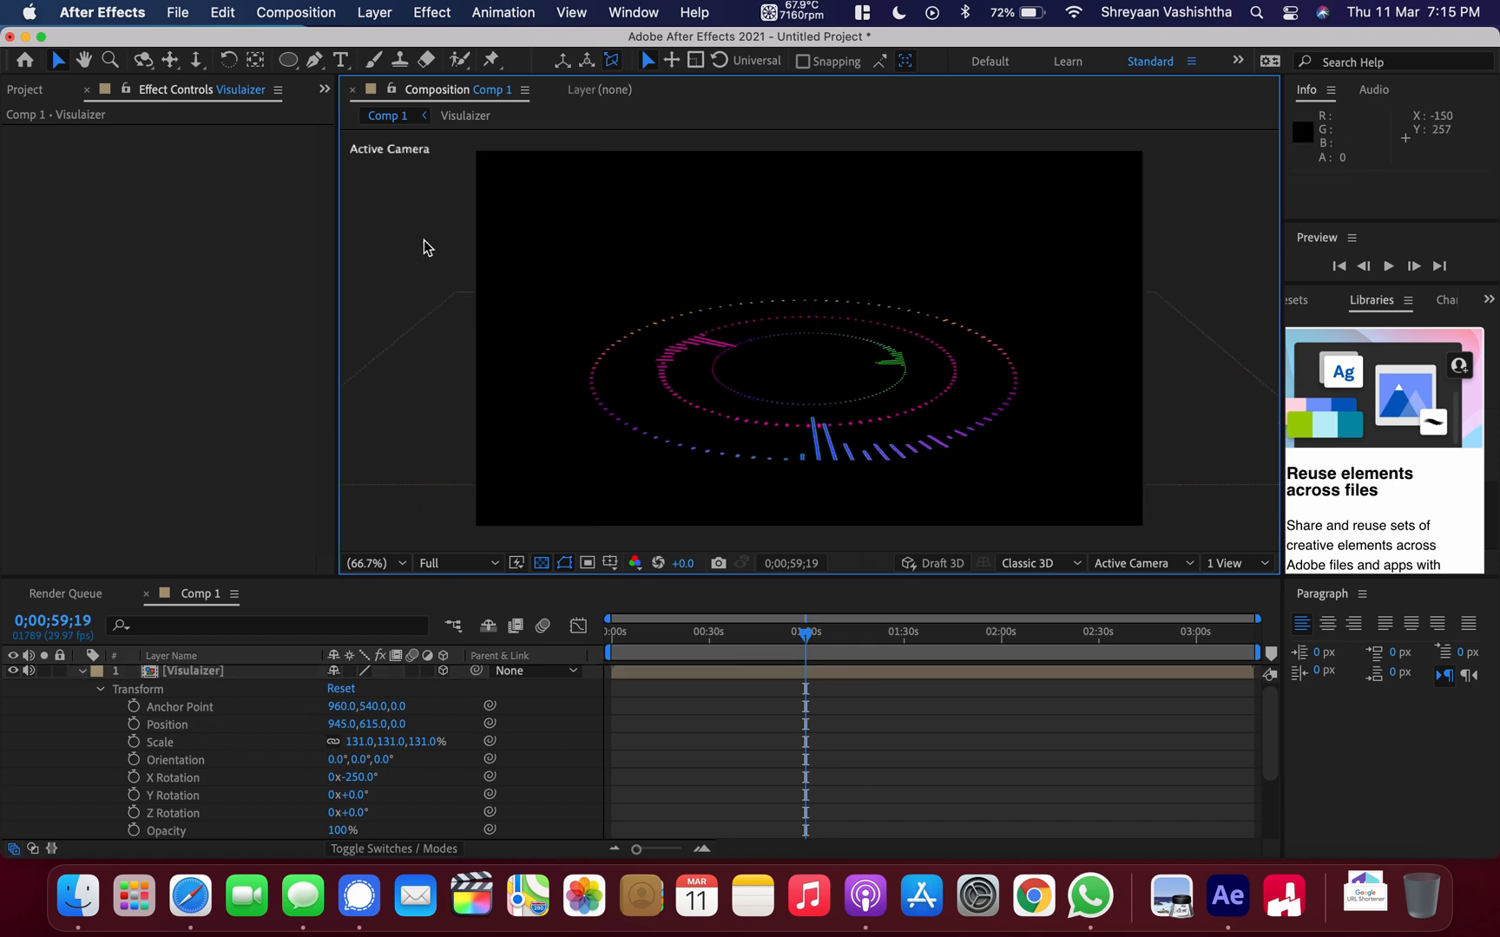
# Copy the Black Solid 1 layer from Comp 1 into the Visulaizer composition and place it directly below the Middle Circle layer.
pyautogui.doubleClick(167, 673)
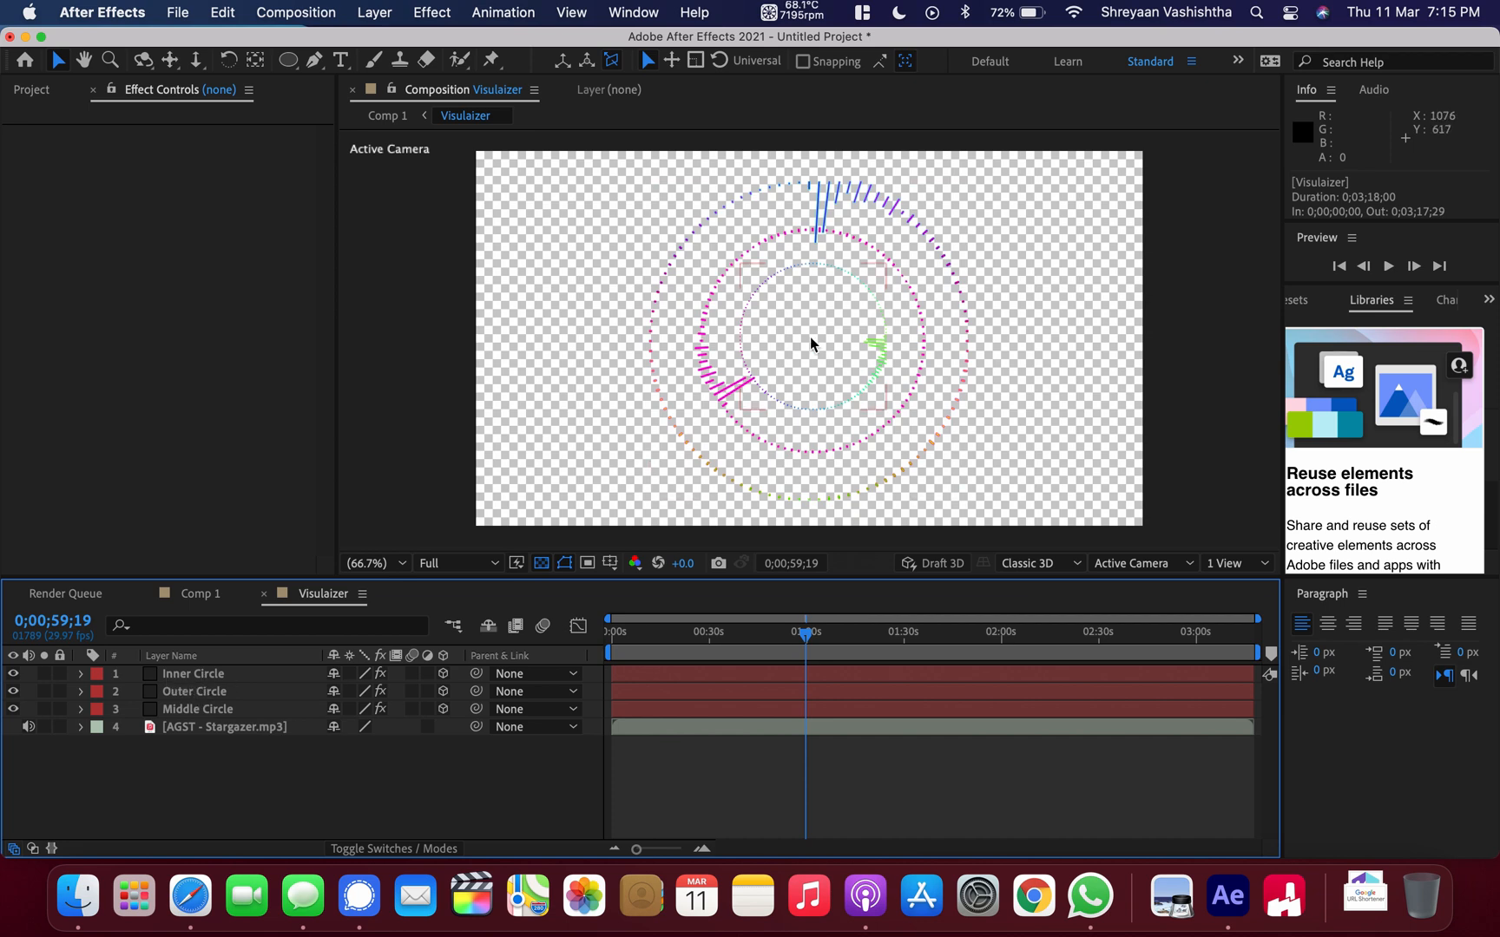
pyautogui.rightClick(271, 790)
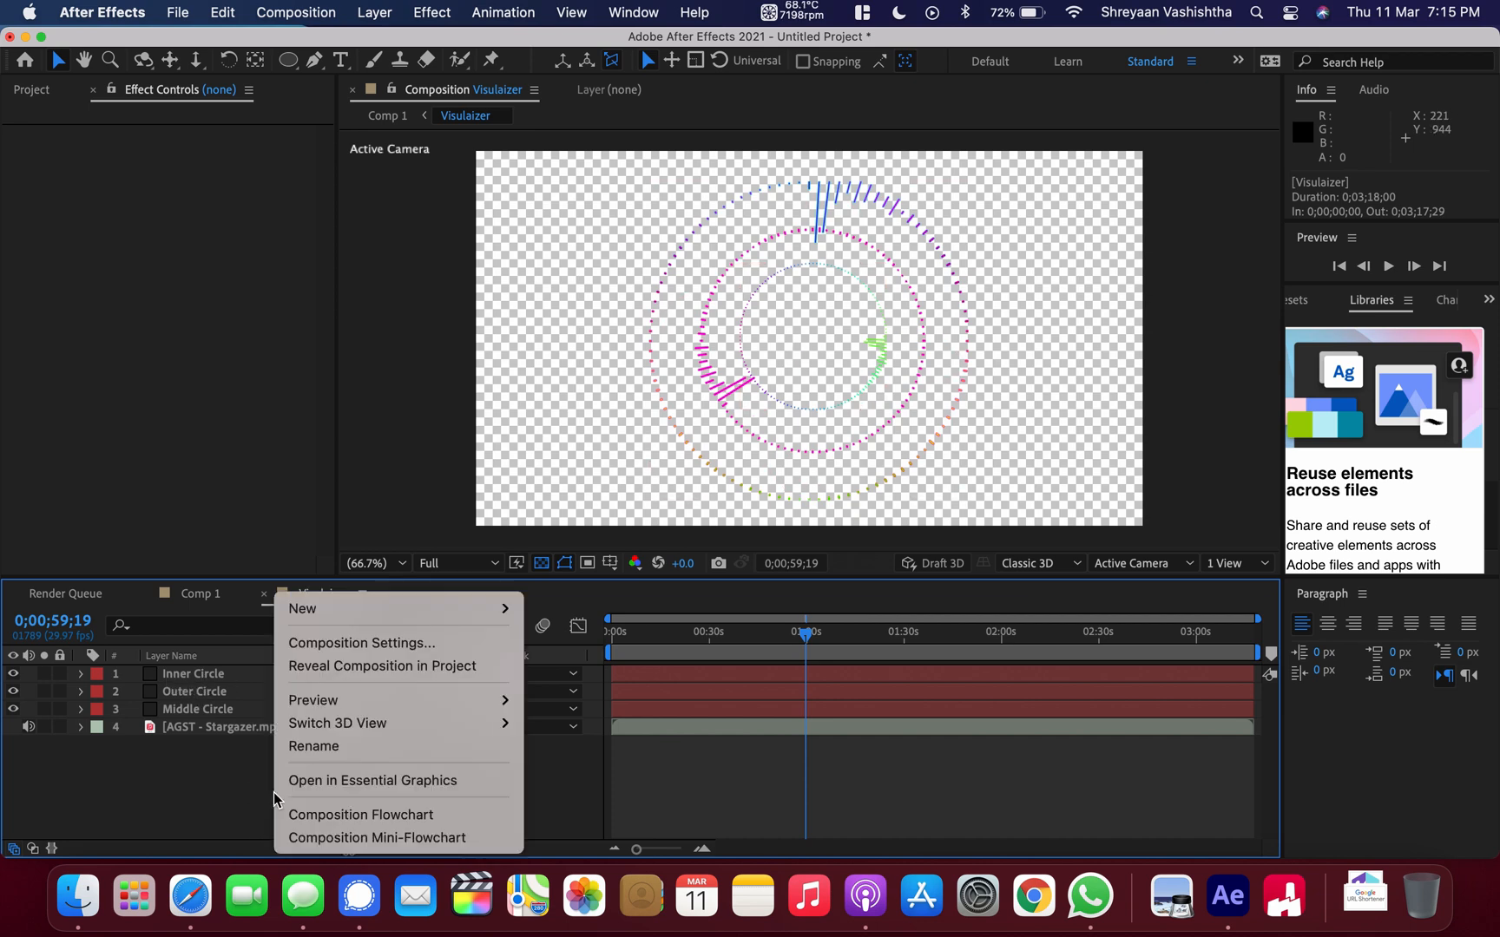
pyautogui.click(190, 764)
pyautogui.click(195, 594)
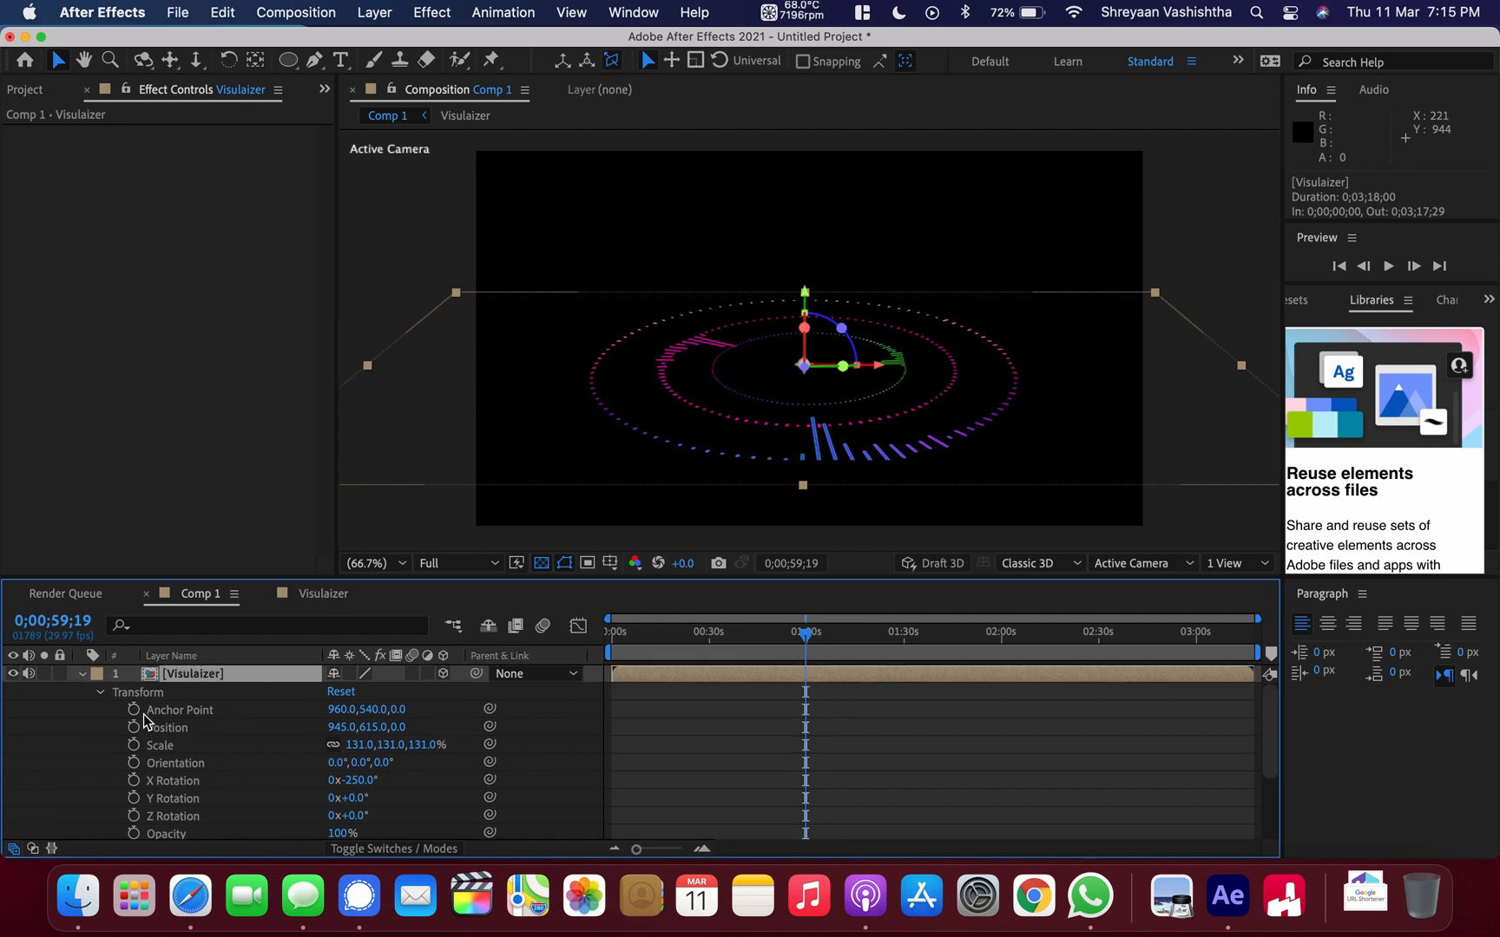
pyautogui.click(82, 672)
pyautogui.click(249, 709)
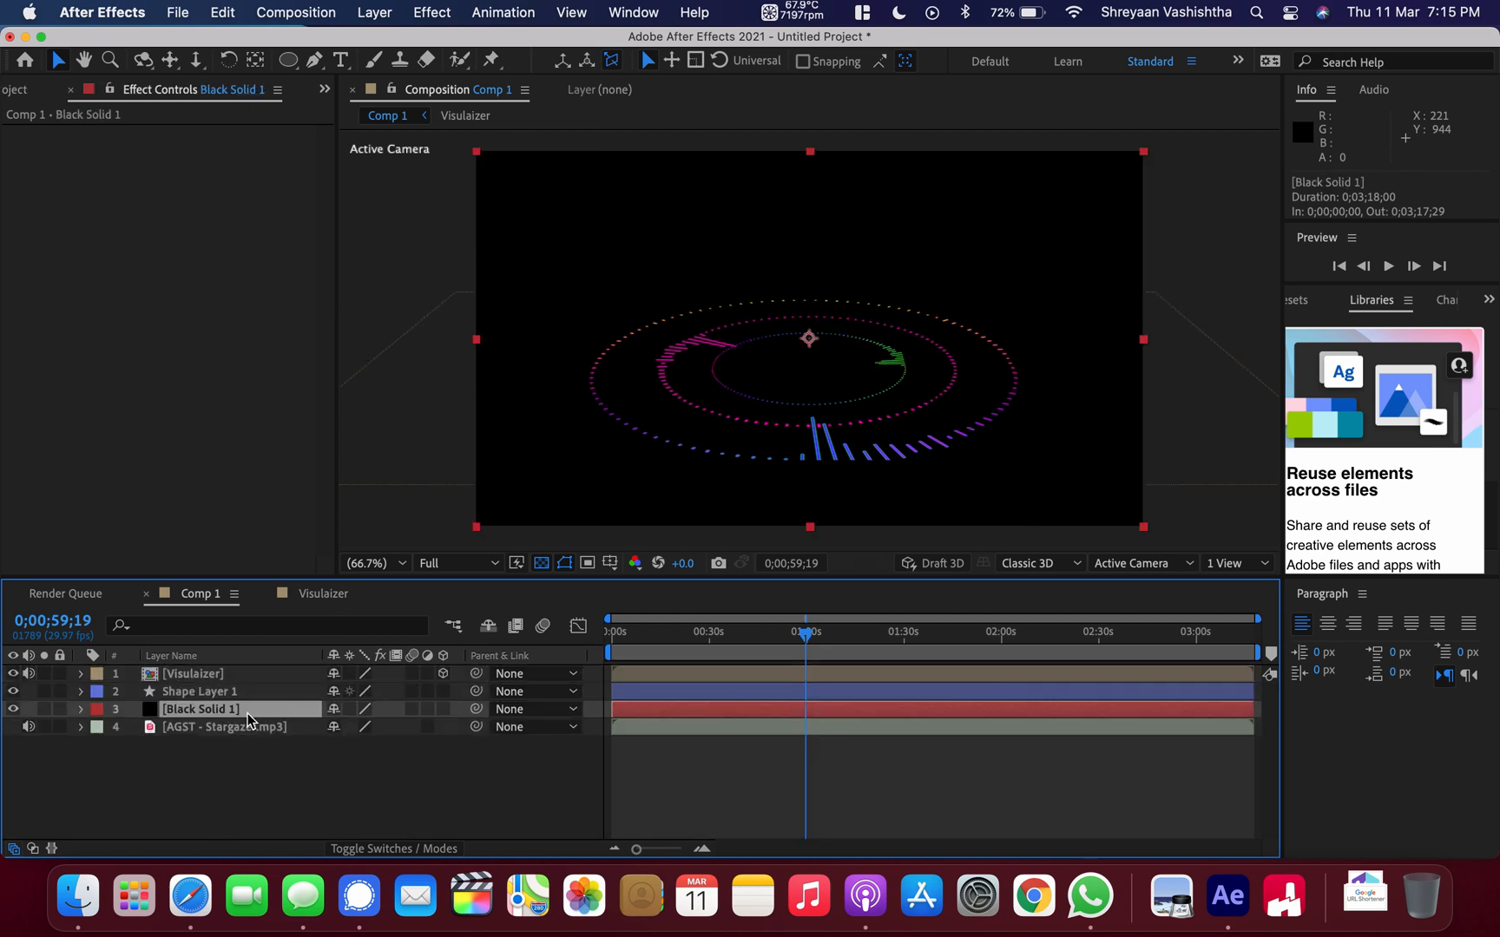
pyautogui.press('super+c')
pyautogui.click(293, 599)
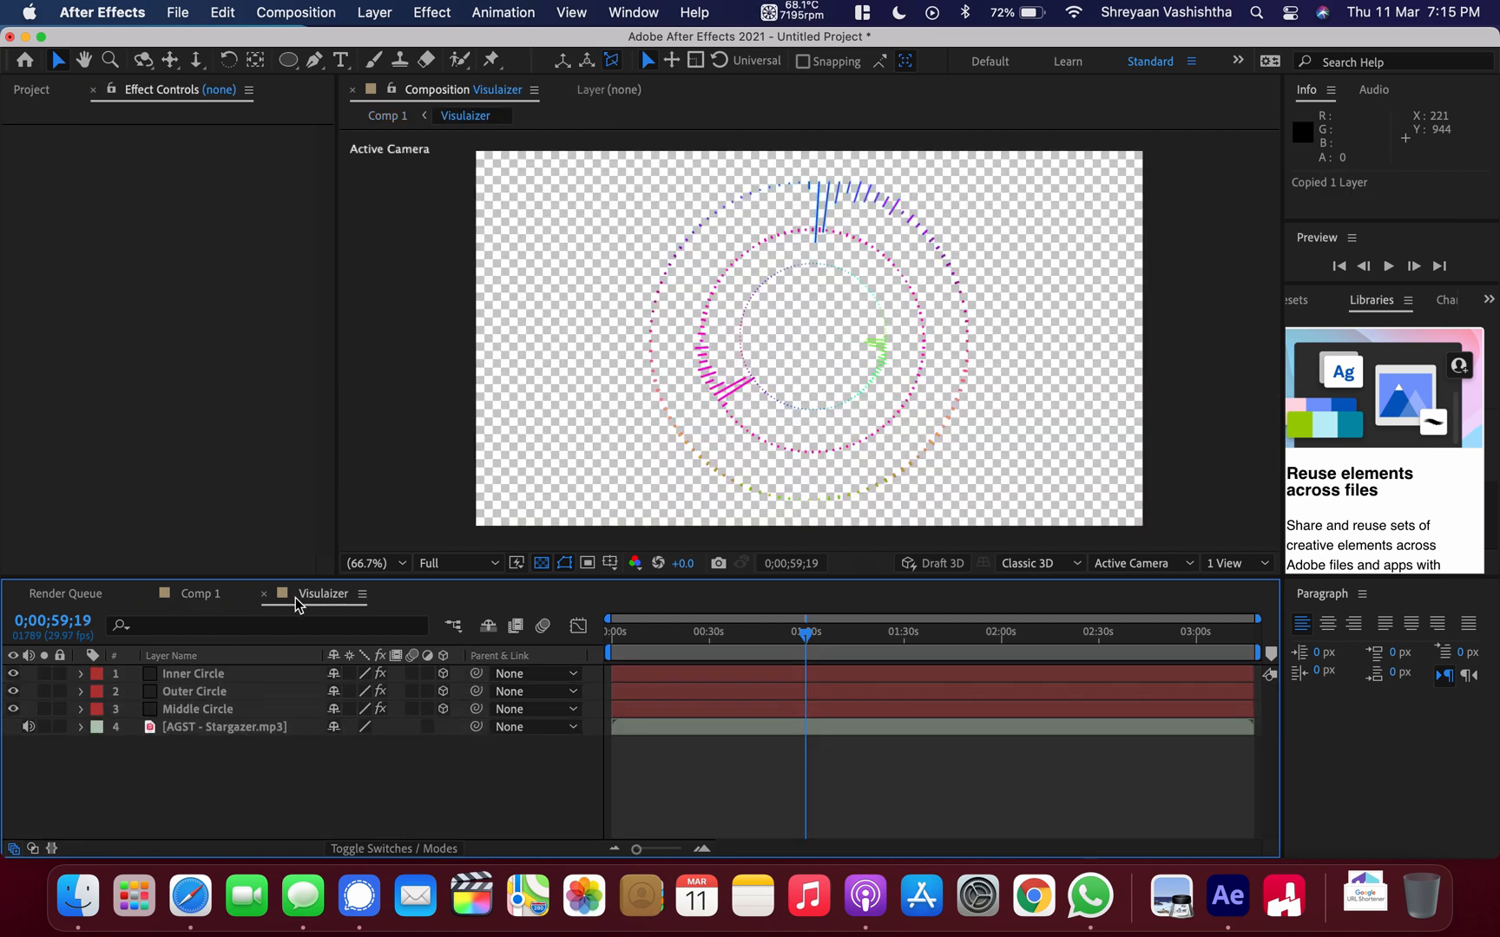
pyautogui.press('super+v')
pyautogui.moveTo(243, 676); pyautogui.dragTo(238, 743)
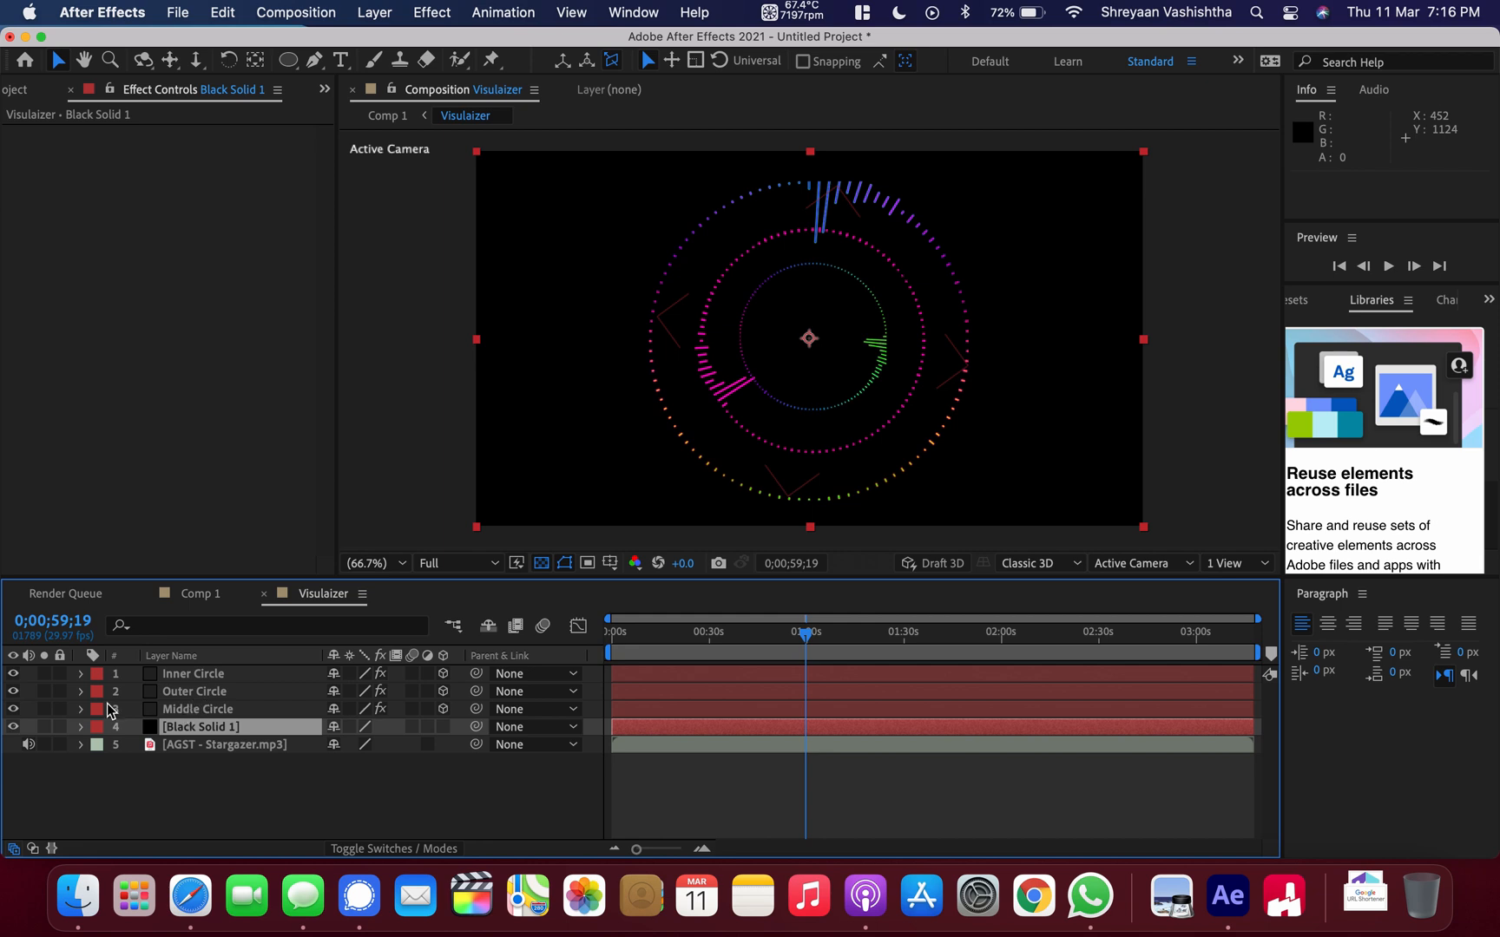
# Try a different Y Rotation on the Middle Circle layer in the Visulaizer composition and undo it.
pyautogui.click(82, 709)
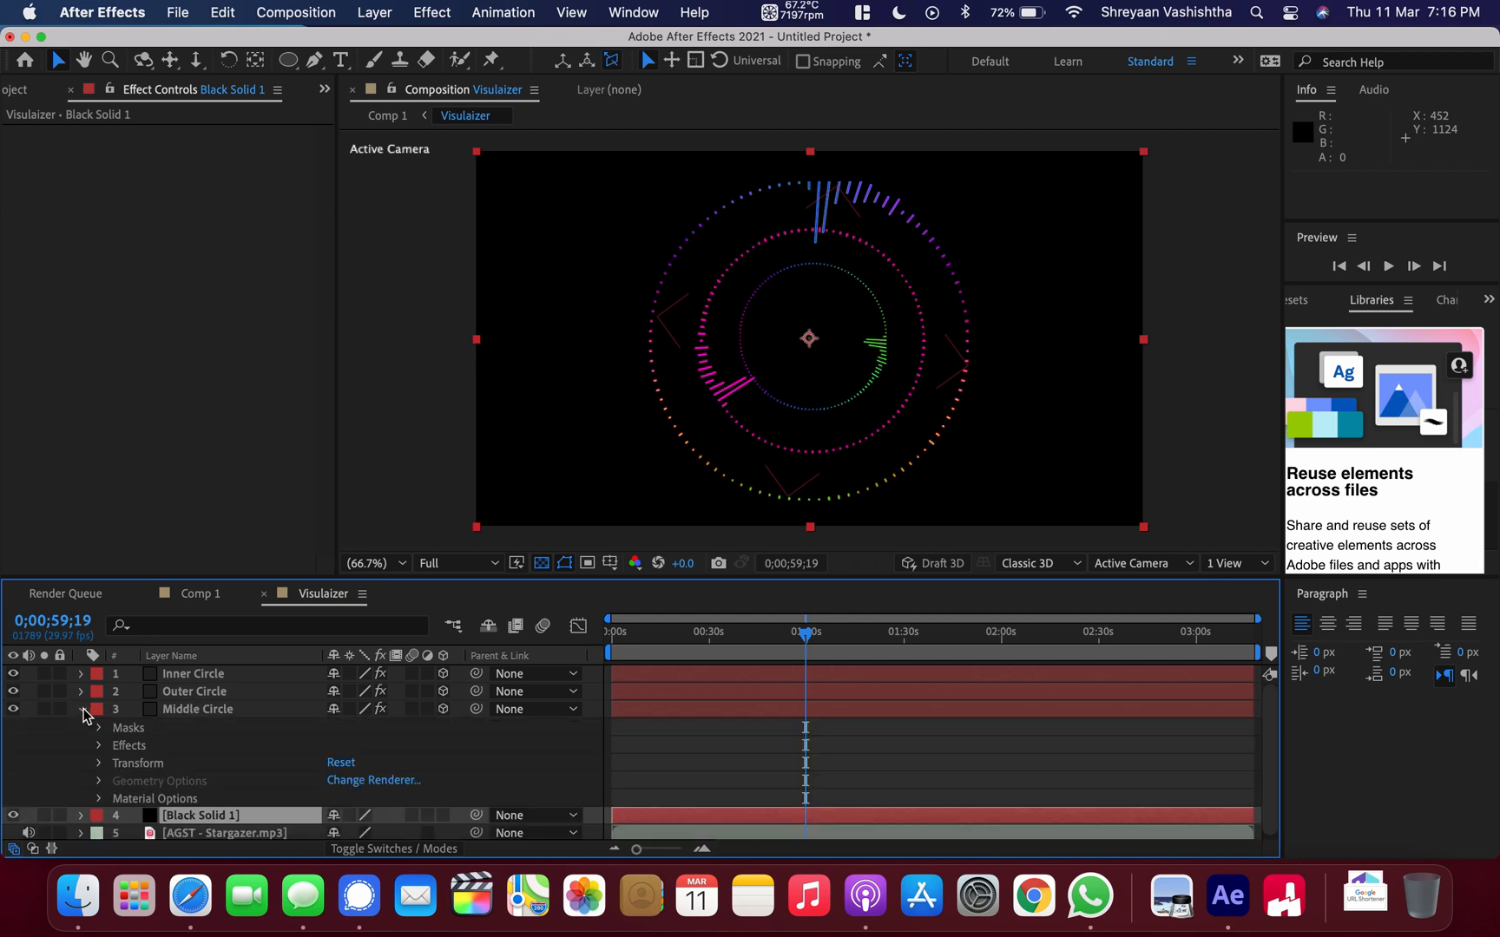
pyautogui.click(99, 763)
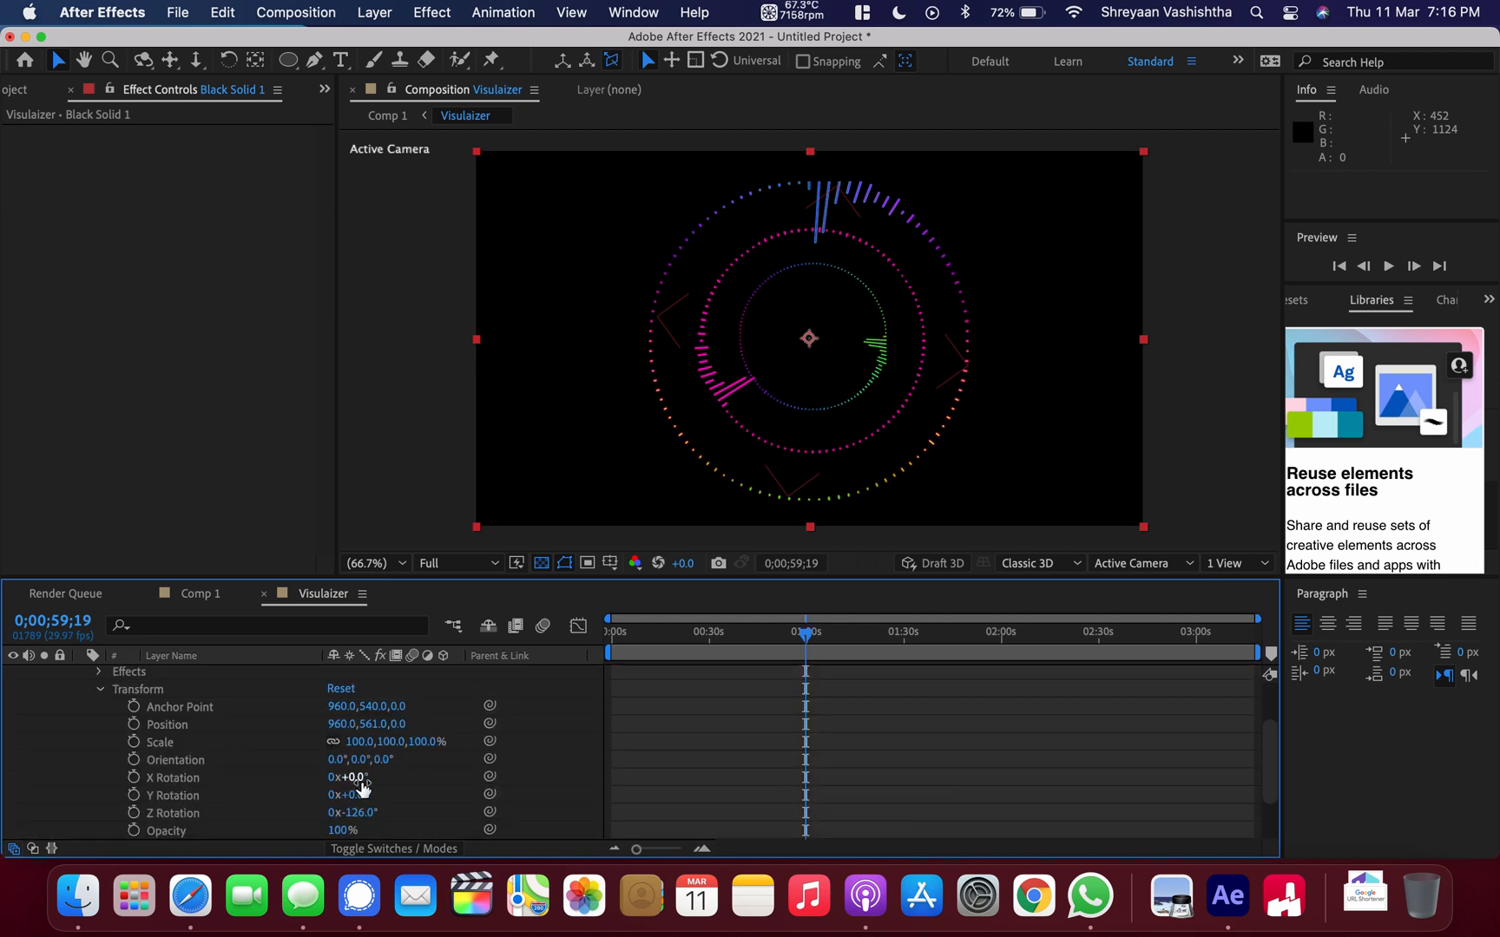
pyautogui.click(207, 595)
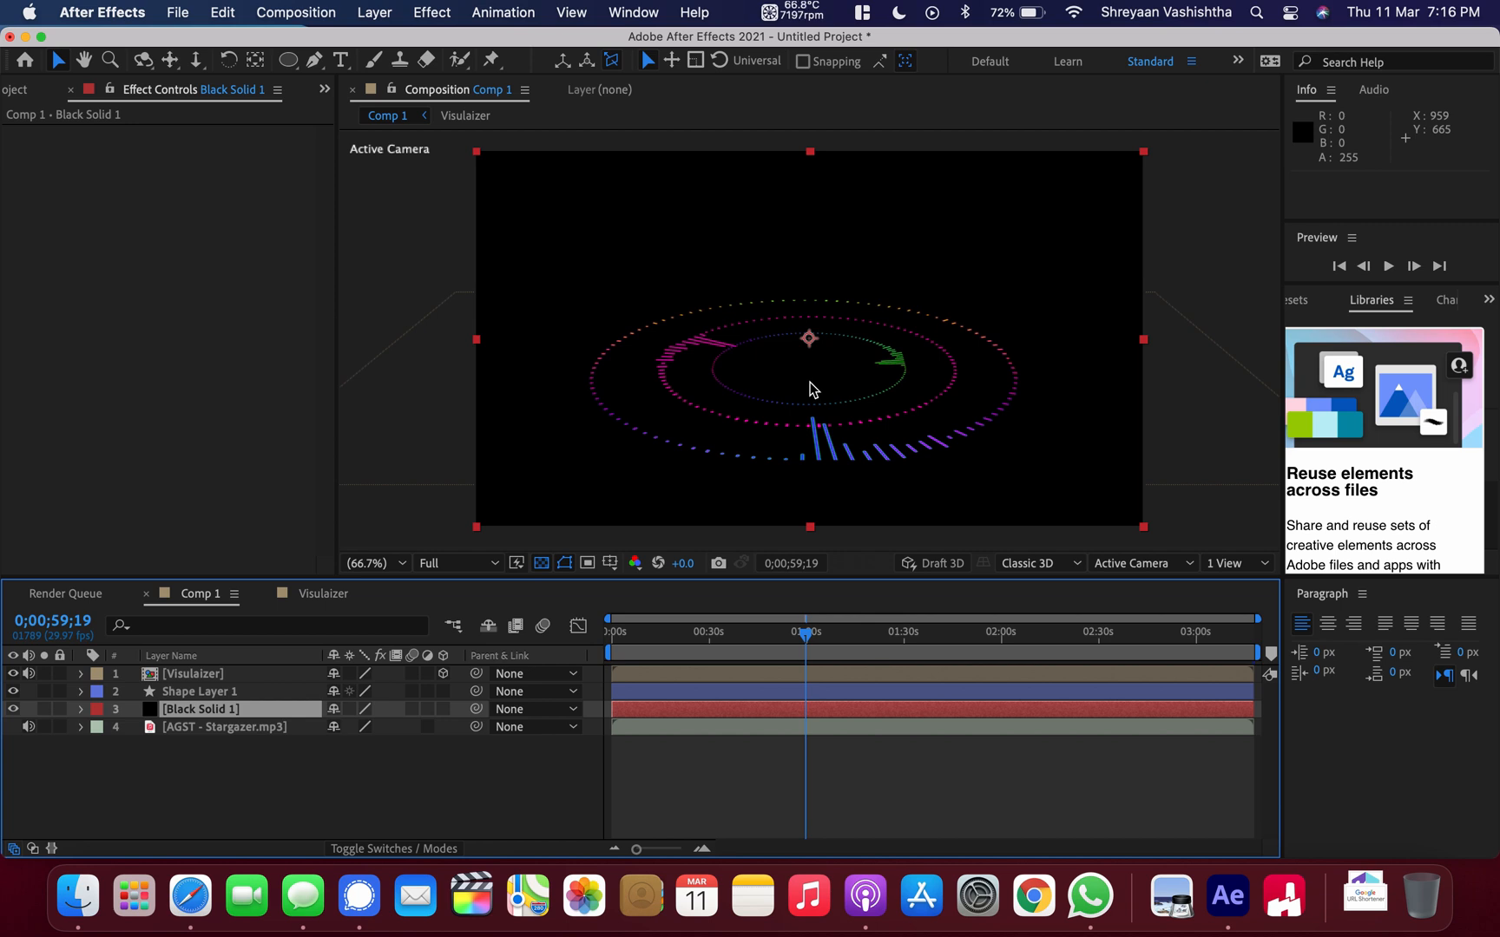
pyautogui.click(321, 593)
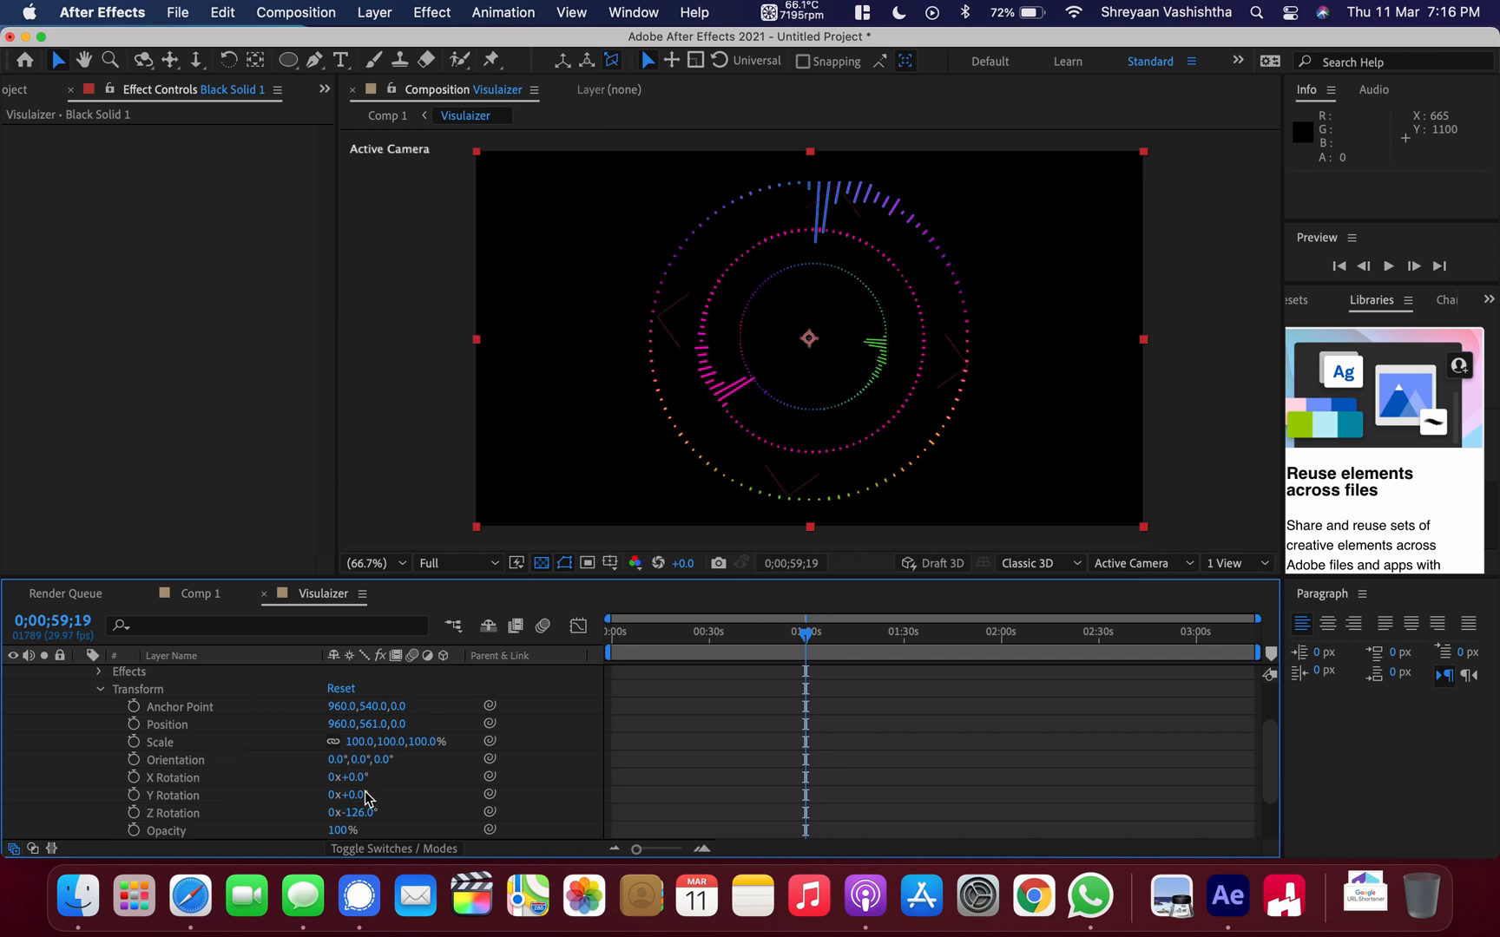
pyautogui.moveTo(354, 795); pyautogui.dragTo(468, 787)
pyautogui.press('super+z')
pyautogui.press('super+z')
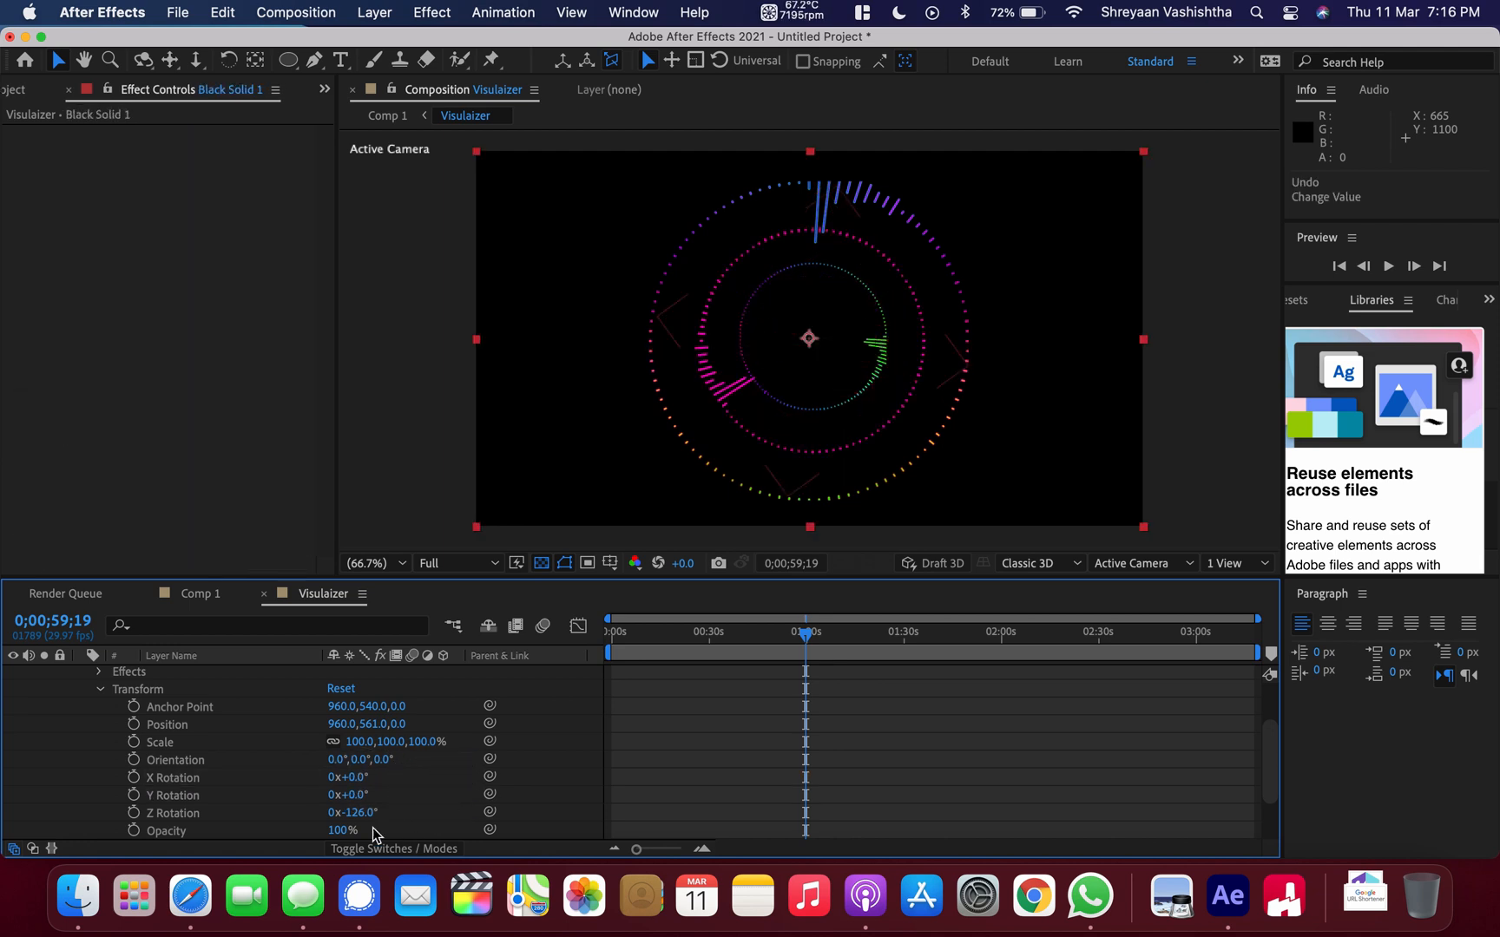
# Try different Z and X Rotation values on the Middle Circle layer, undo them, and collapse the layer.
pyautogui.moveTo(363, 816); pyautogui.dragTo(465, 827)
pyautogui.press('super+z')
pyautogui.scroll(-2, 418, 808)
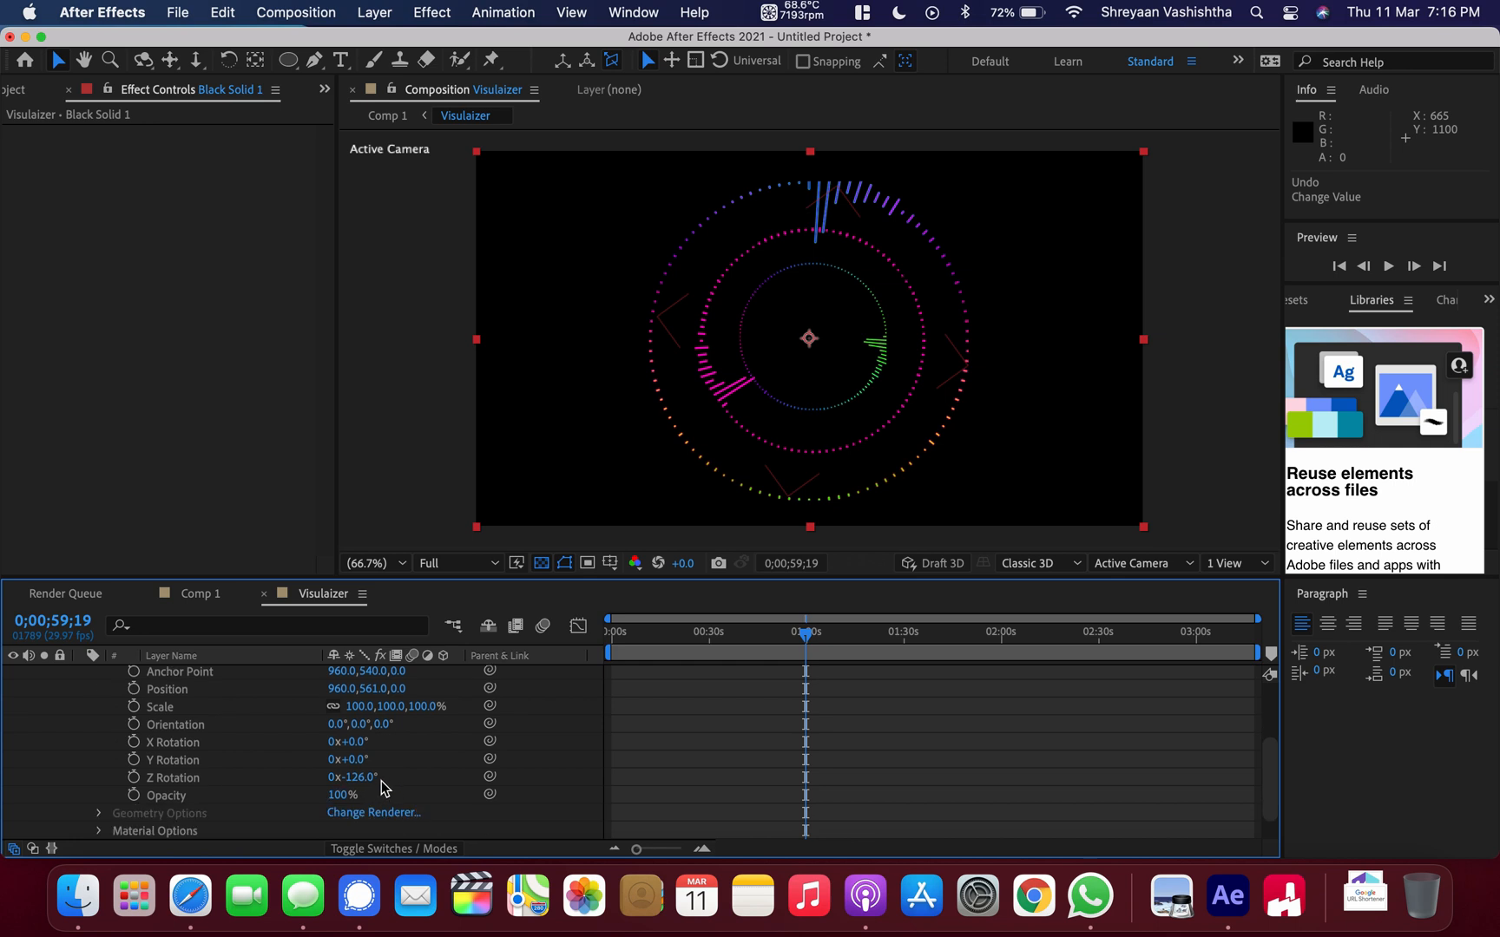
pyautogui.moveTo(352, 742); pyautogui.dragTo(429, 405)
pyautogui.click(200, 596)
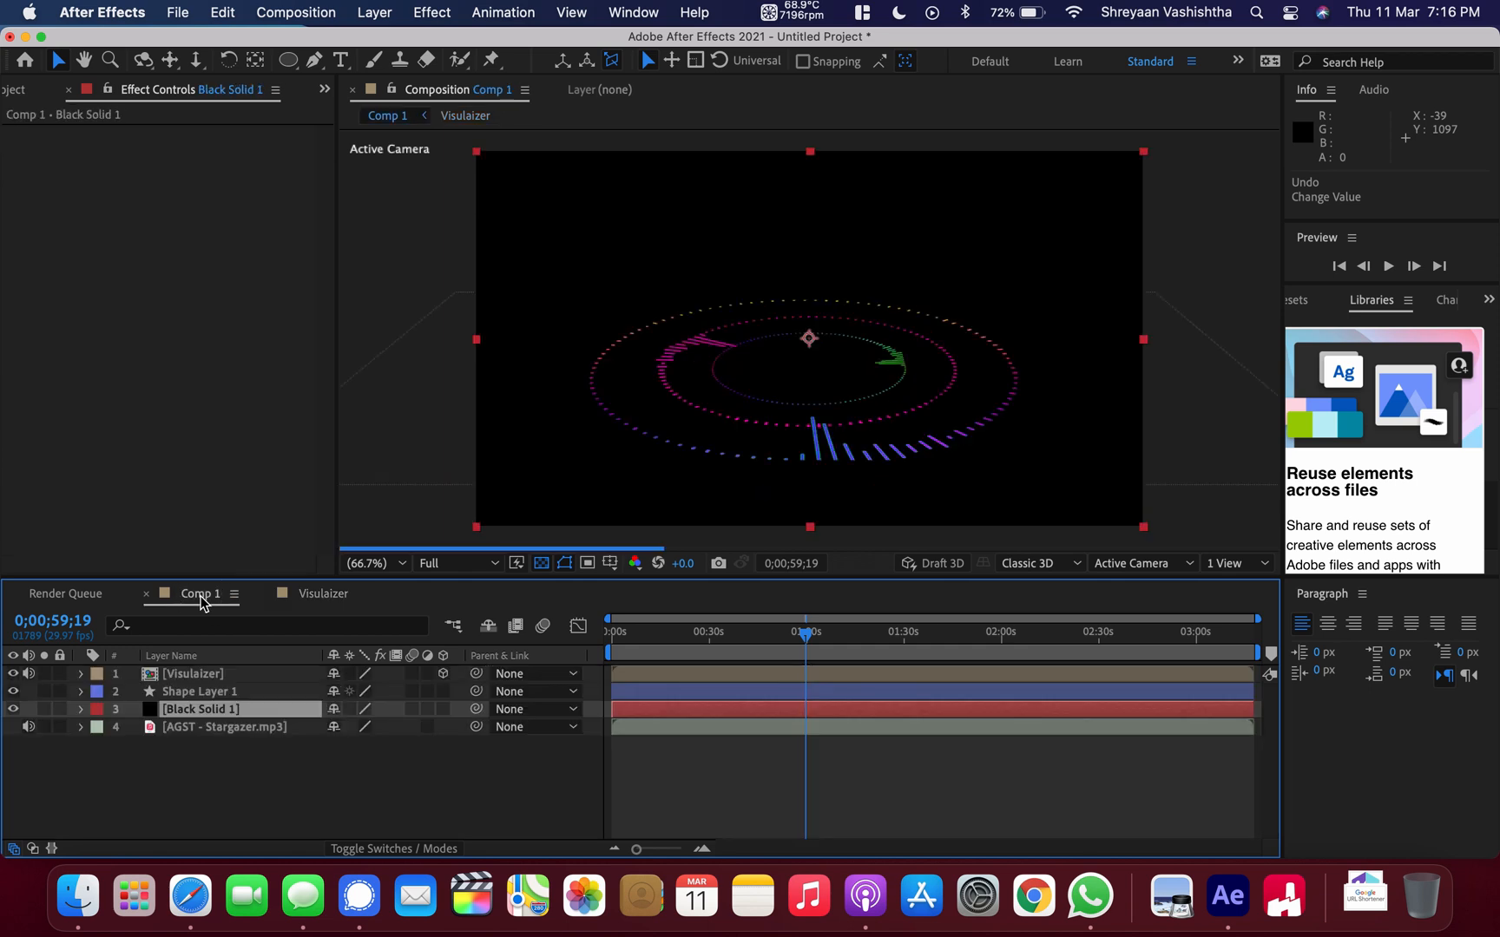
pyautogui.click(311, 593)
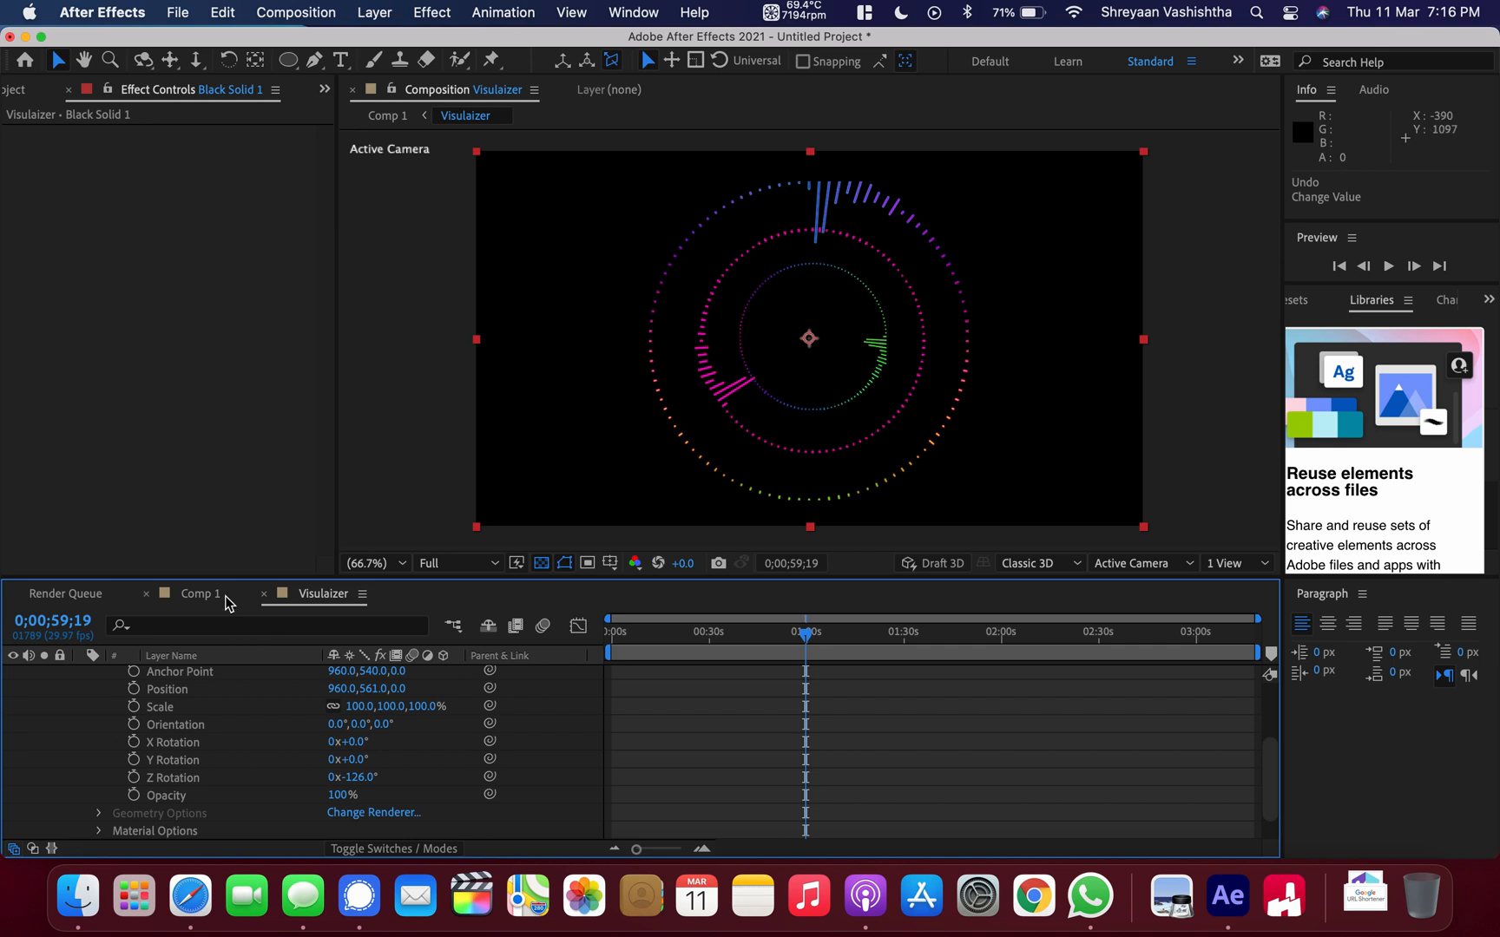
pyautogui.scroll(5, 227, 686)
pyautogui.click(83, 710)
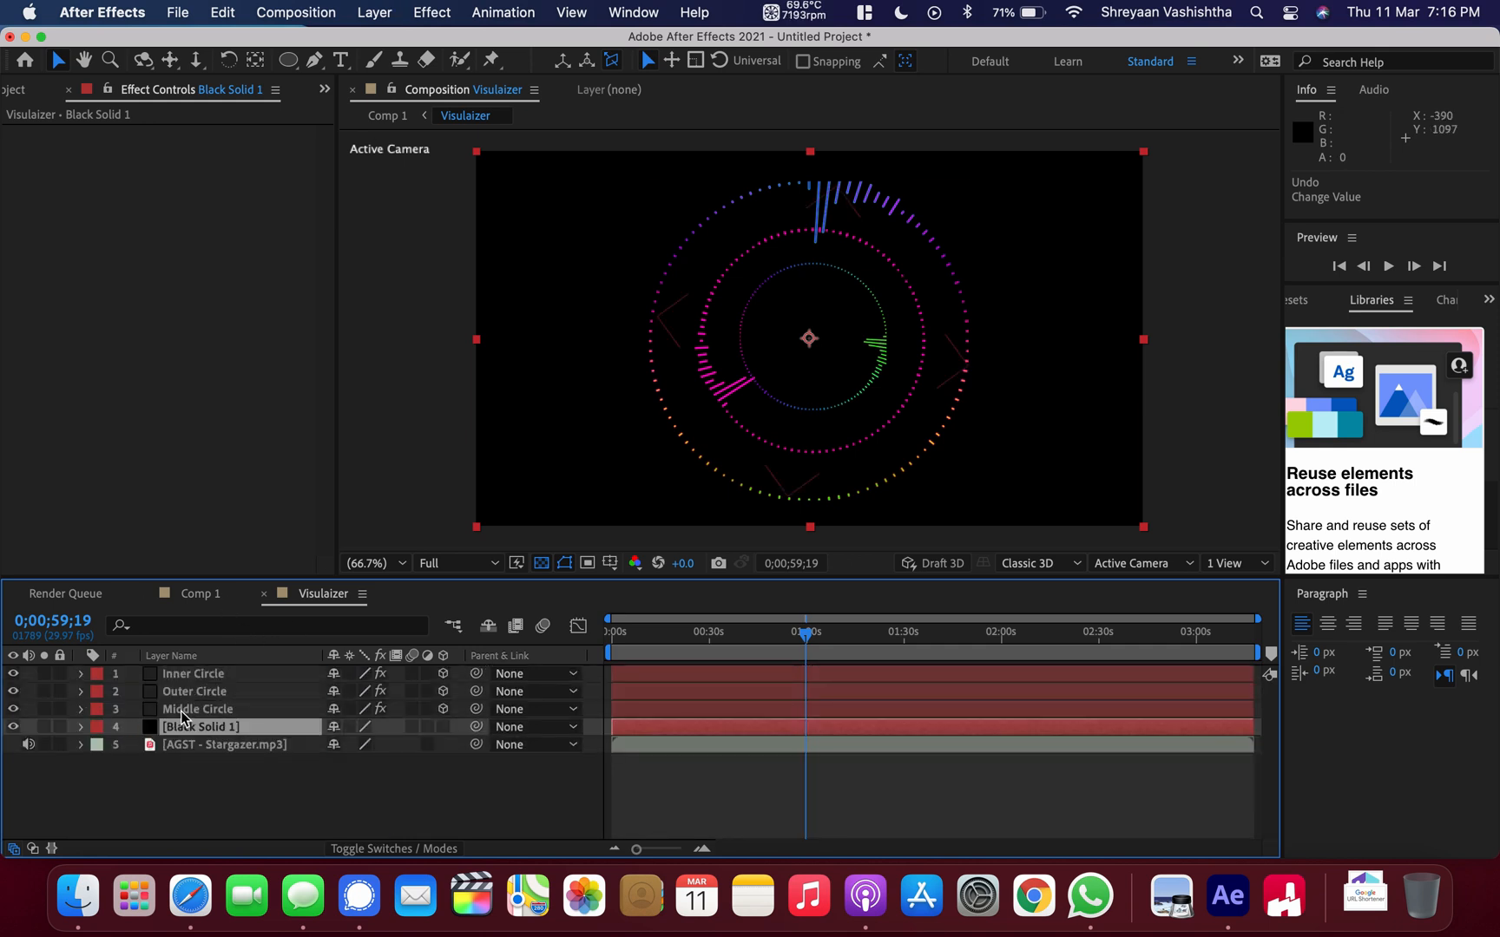
# Examine the circle layers inside the Visulaizer composition and compare them with the tilted Visulaizer layer in Comp 1.
pyautogui.click(182, 710)
pyautogui.click(220, 672)
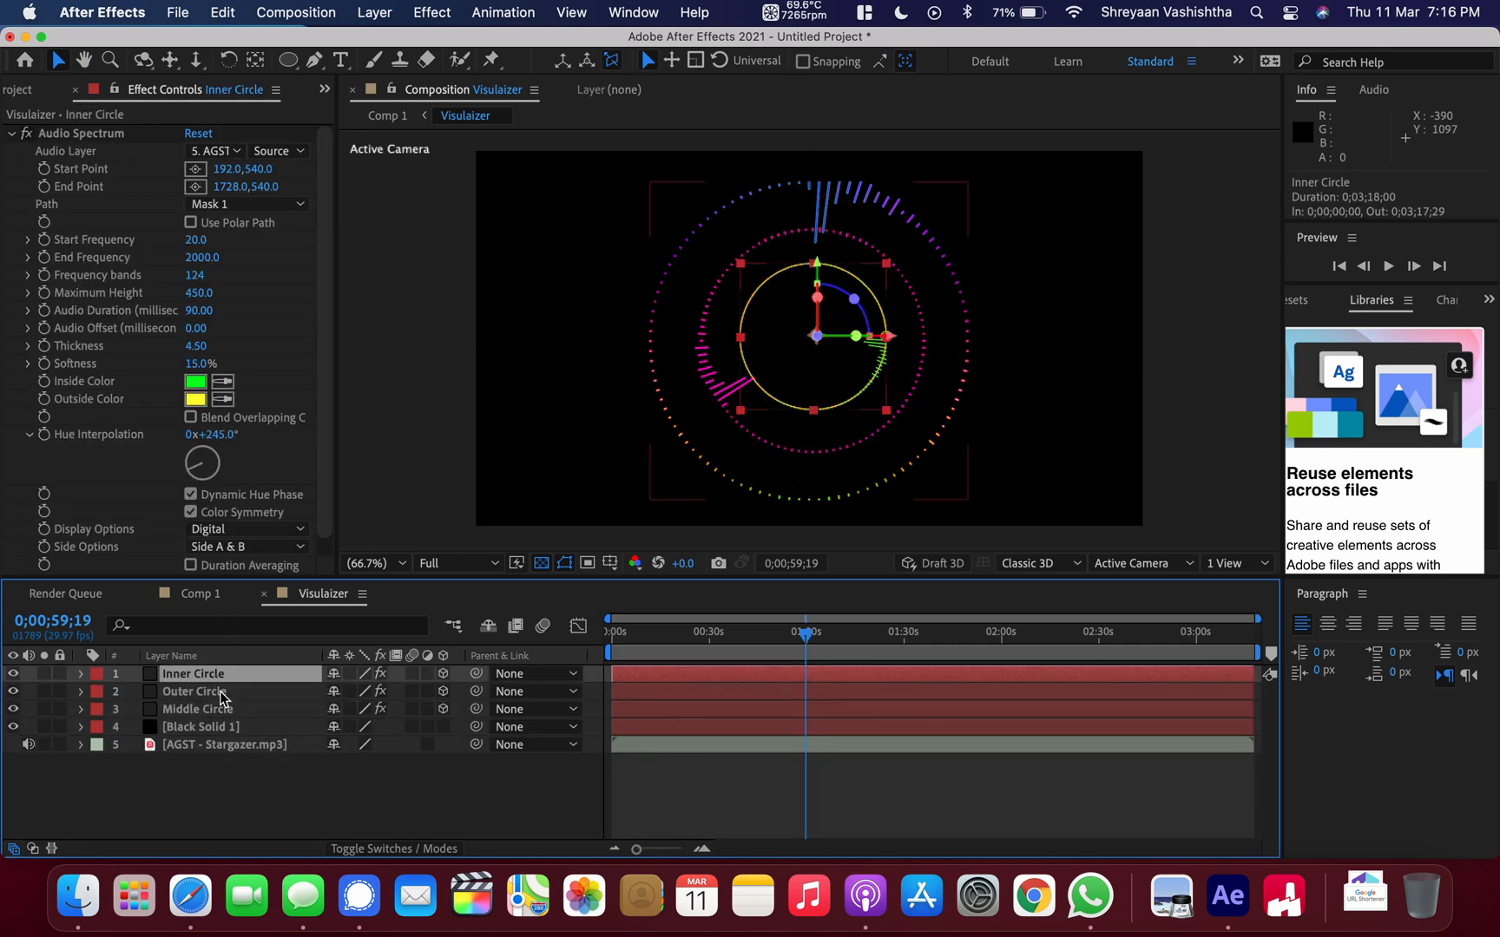
pyautogui.click(218, 691)
pyautogui.click(222, 707)
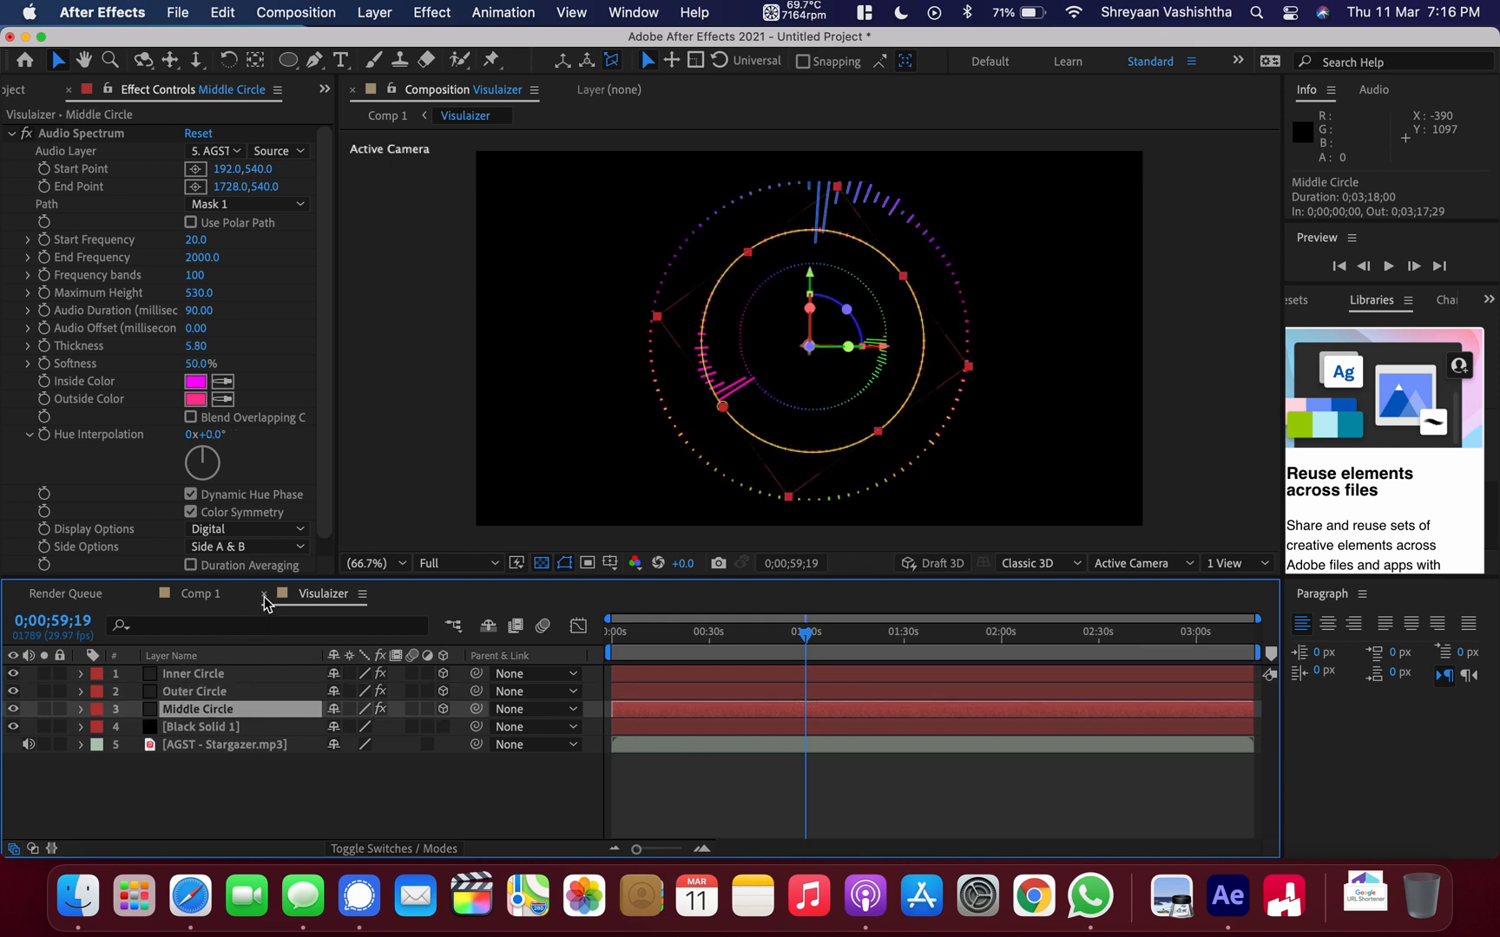
pyautogui.click(264, 596)
pyautogui.click(203, 675)
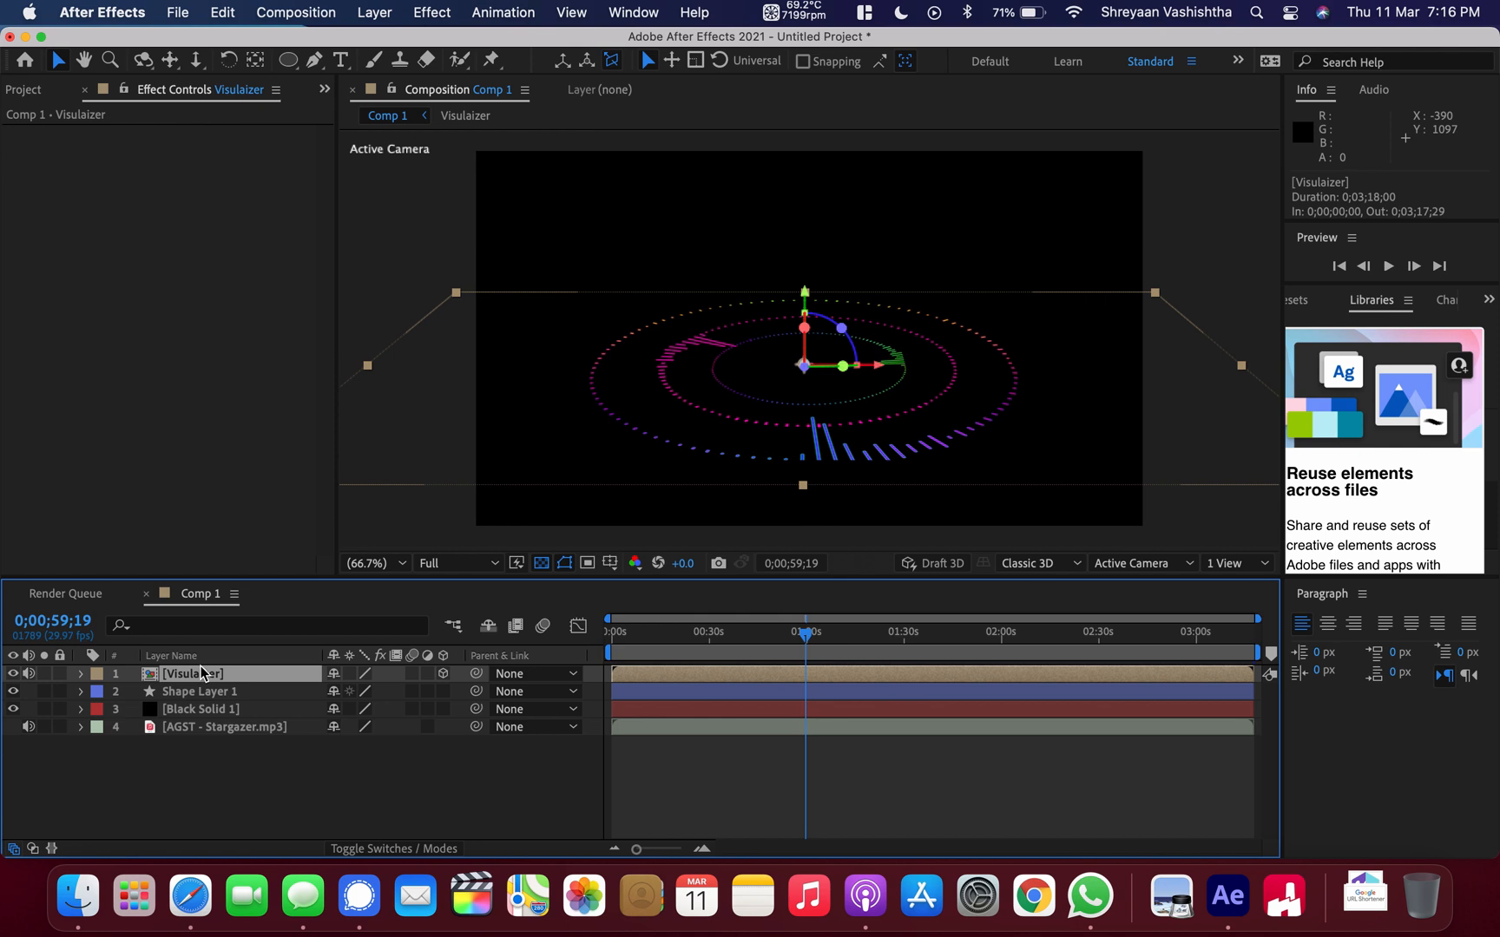
pyautogui.doubleClick(200, 672)
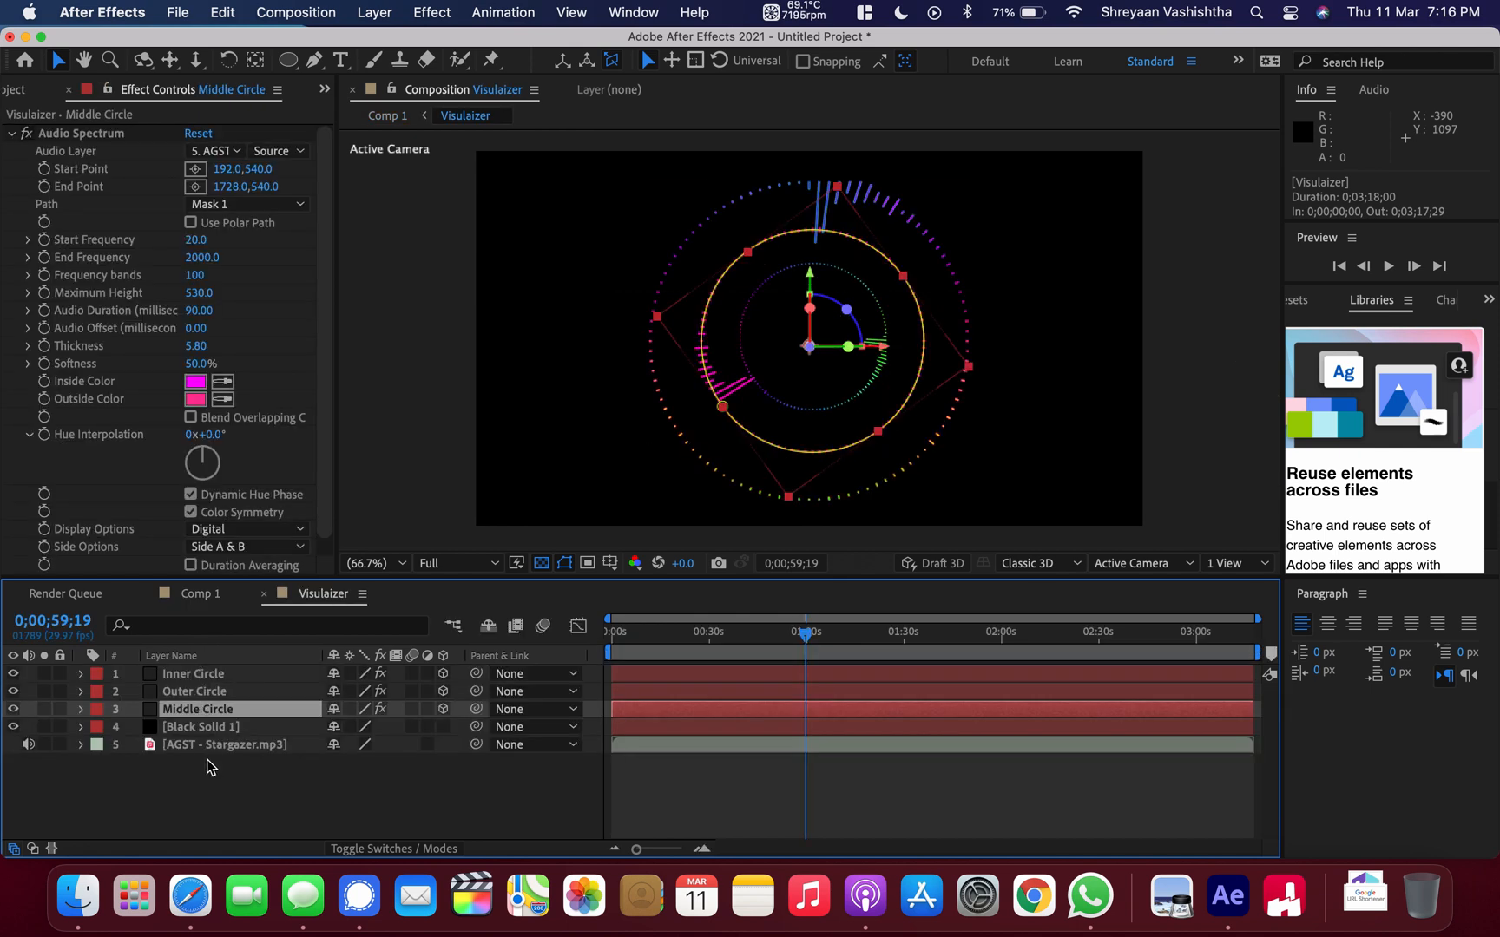
pyautogui.click(195, 594)
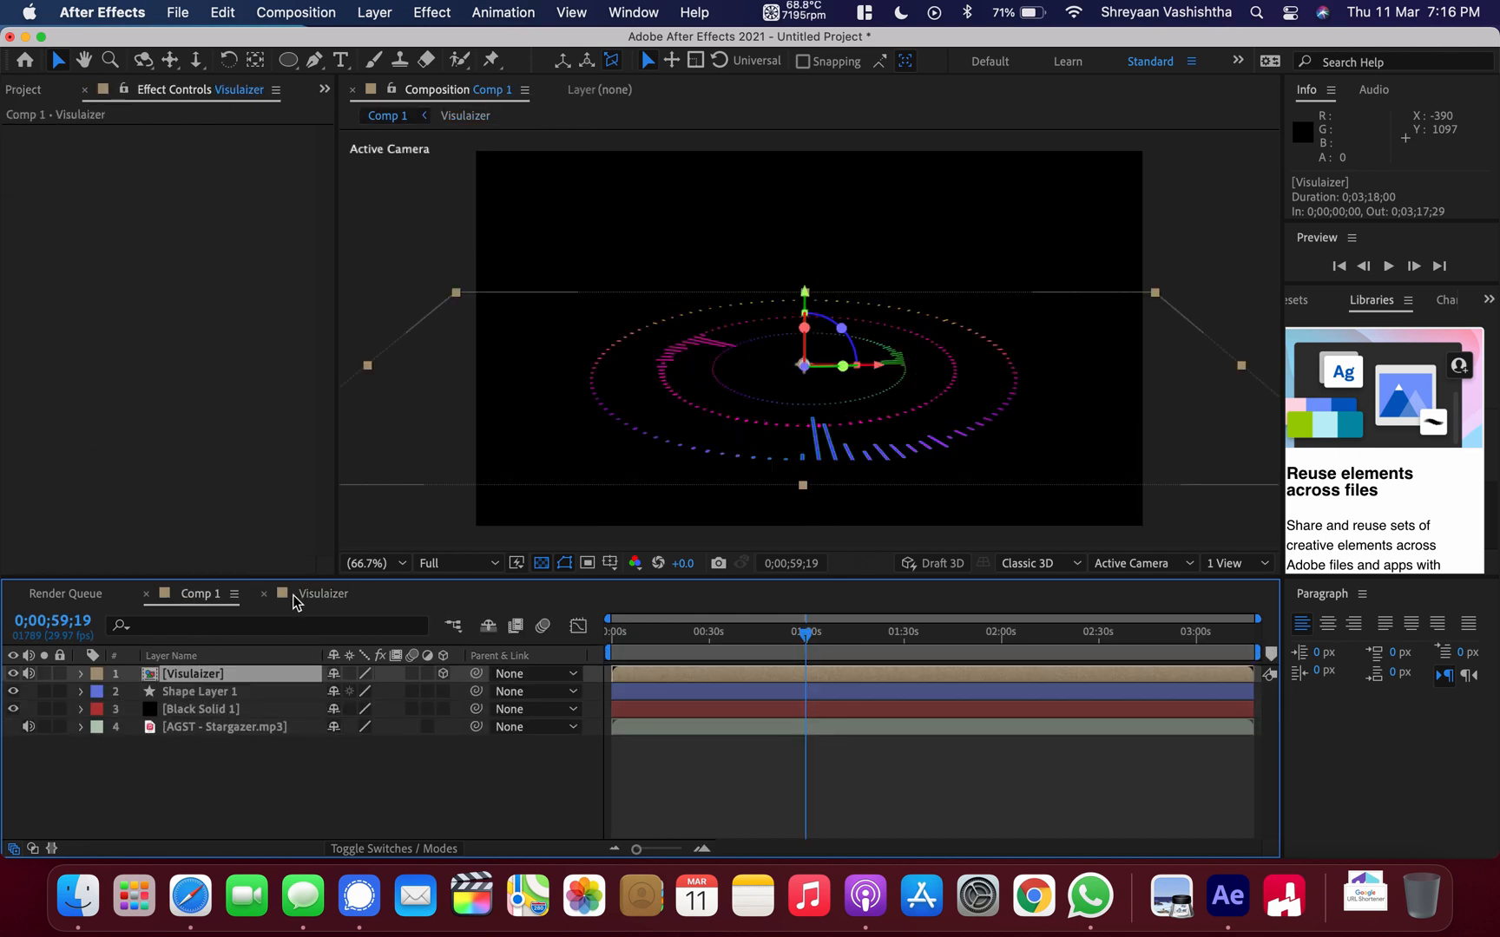
# Copy the Inner, Outer and Middle Circle layers from the Visulaizer composition into Comp 1 and delete the Visulaizer layer there.
pyautogui.click(294, 593)
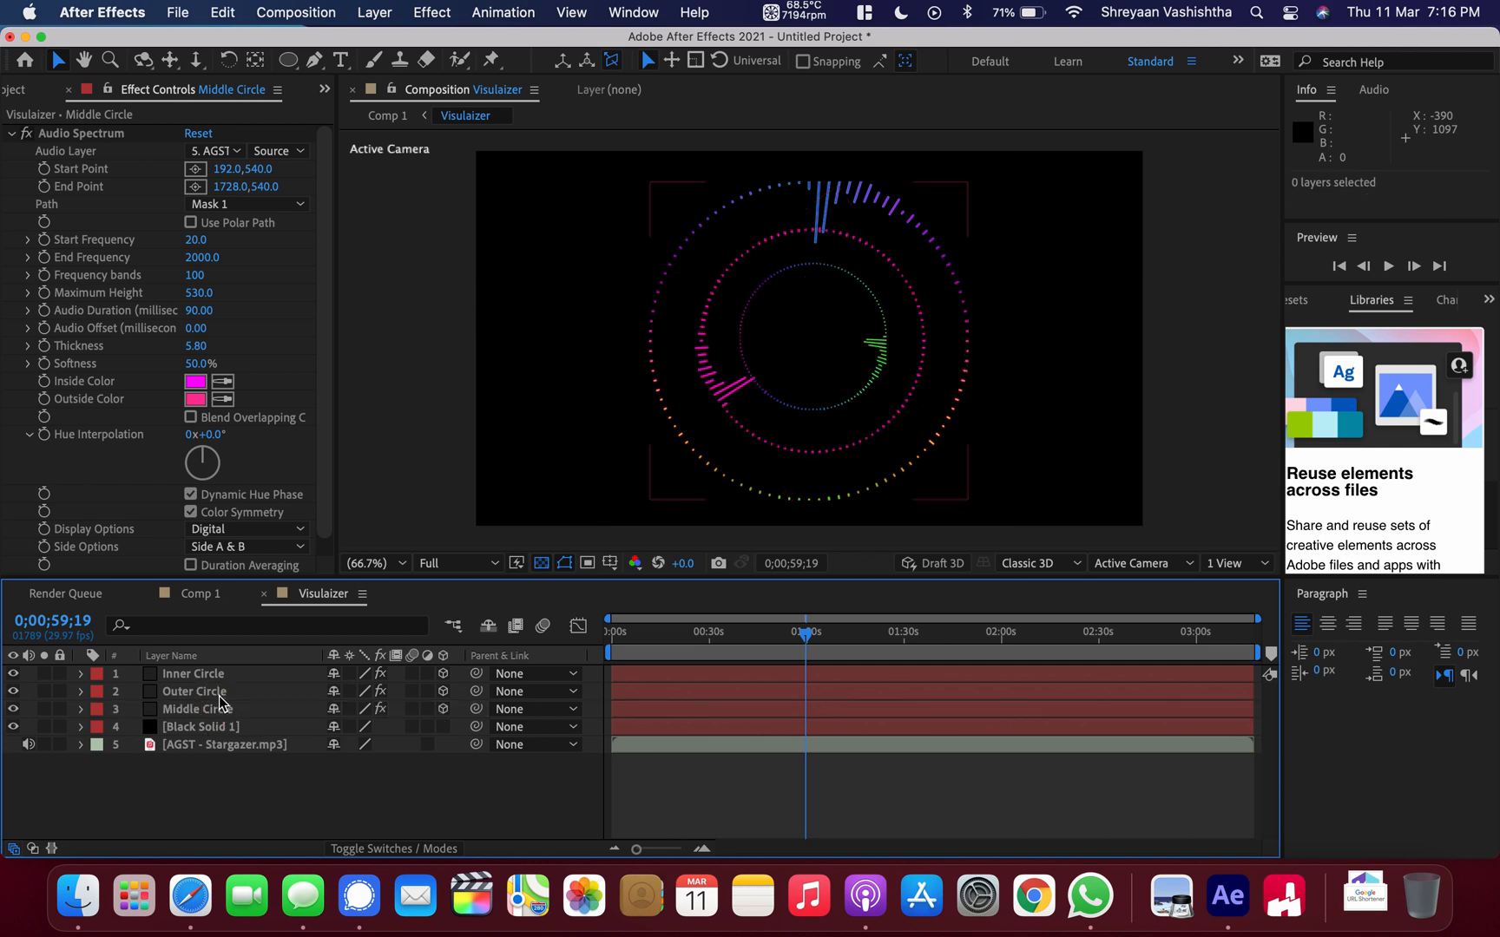
pyautogui.click(215, 672)
pyautogui.keyDown('shift'); pyautogui.click(215, 711); pyautogui.keyUp('shift')
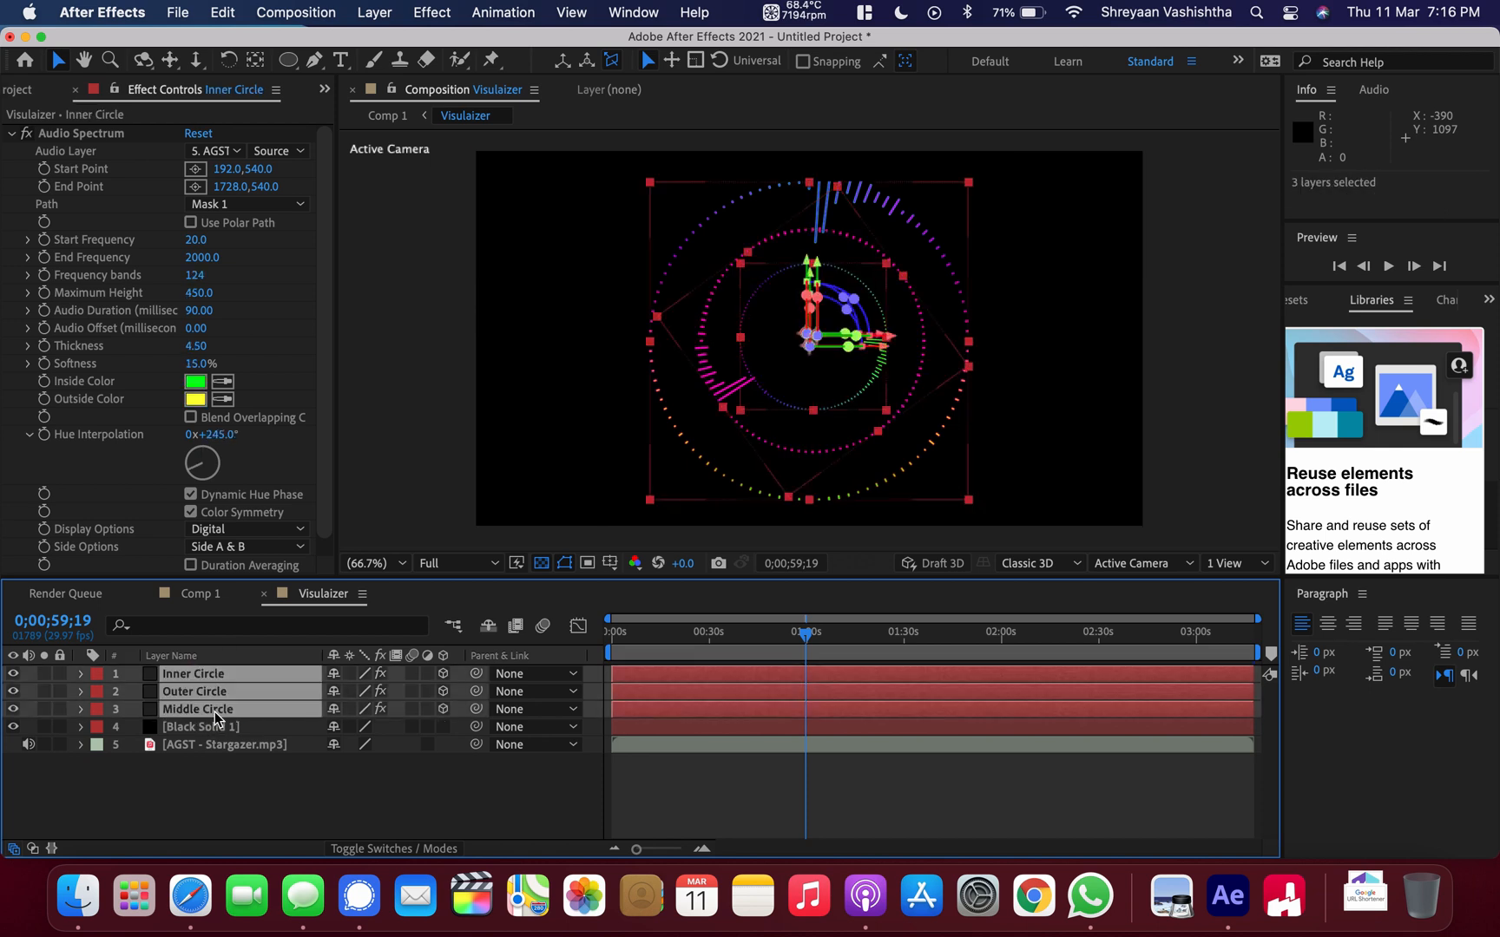
pyautogui.press('super+c')
pyautogui.click(215, 594)
pyautogui.click(222, 772)
pyautogui.press('super+v')
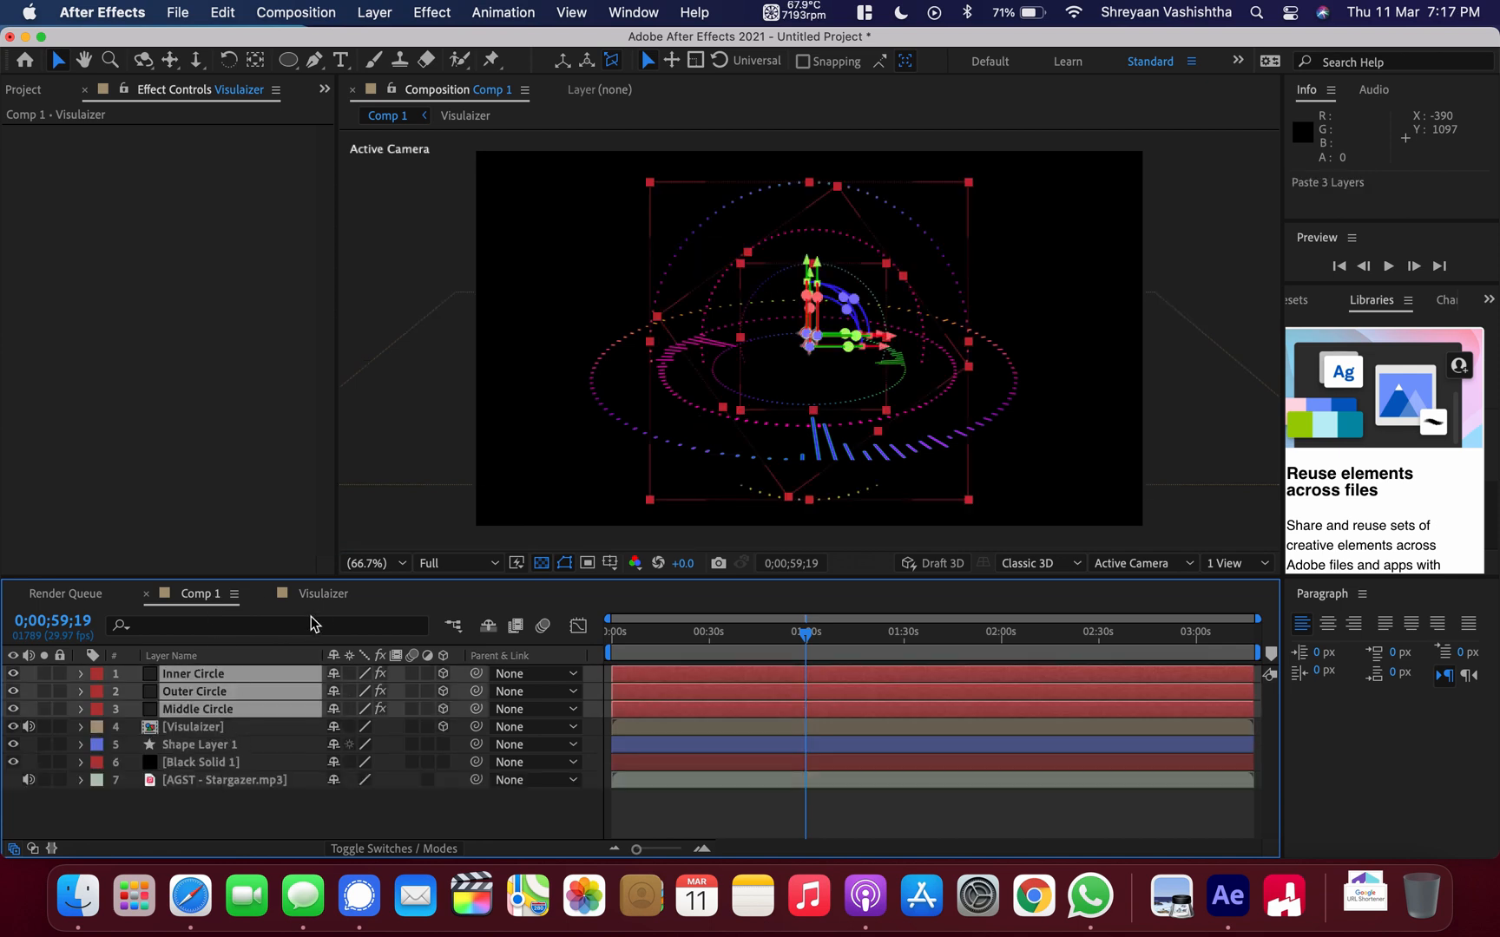
pyautogui.click(196, 727)
pyautogui.press('Delete')
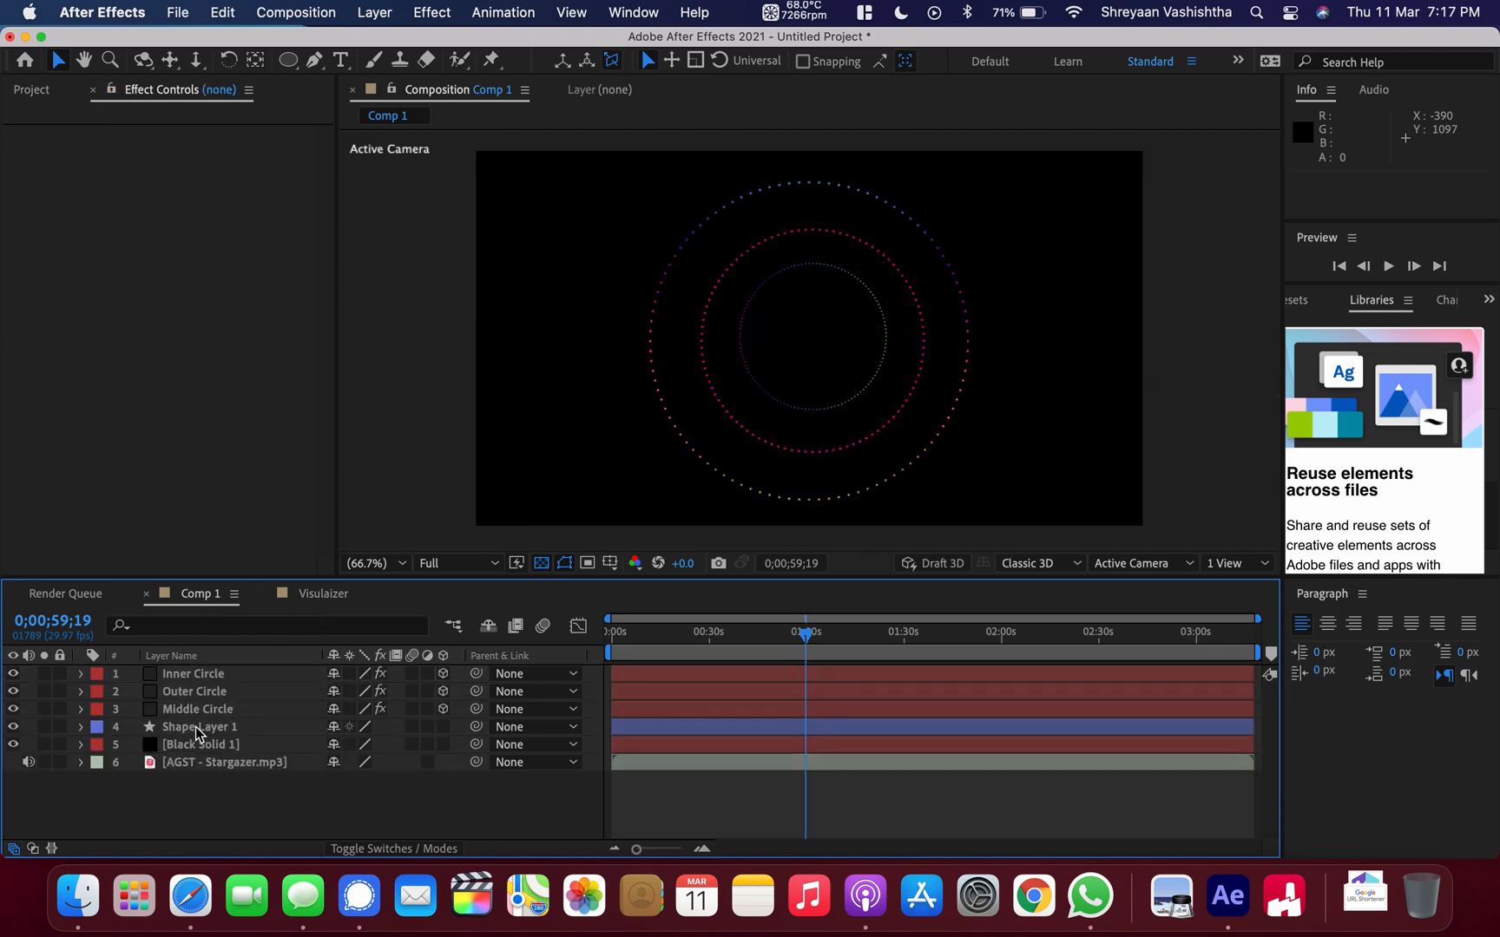
# Set the Audio Spectrum audio layer of the Inner, Outer and Middle Circle layers in Comp 1 to AGST - Stargazer.mp3.
pyautogui.click(196, 674)
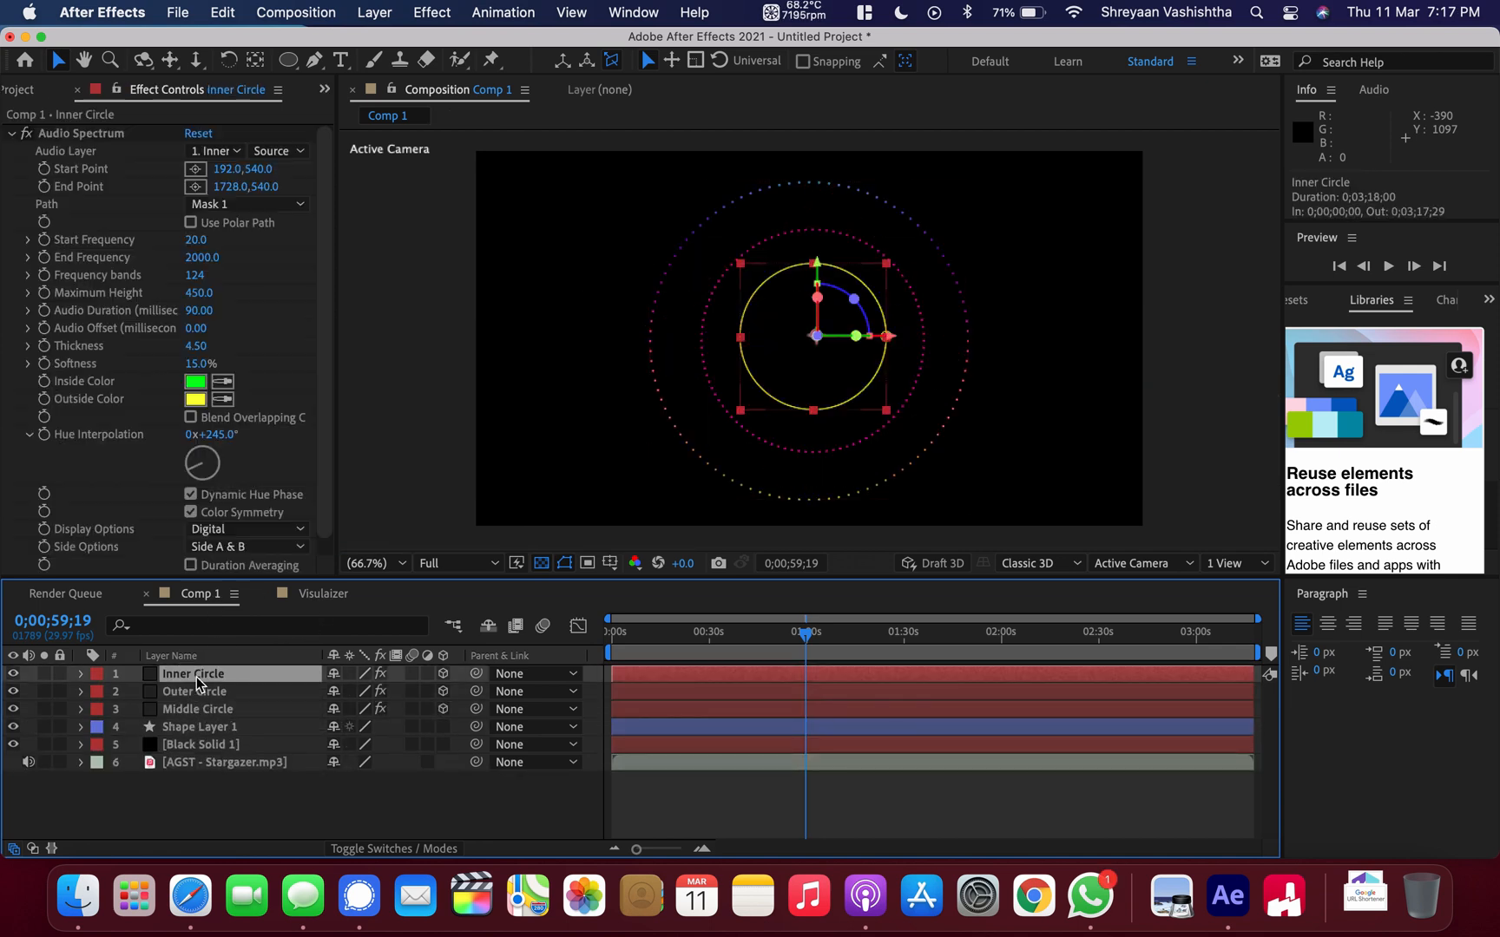
pyautogui.click(228, 156)
pyautogui.click(260, 319)
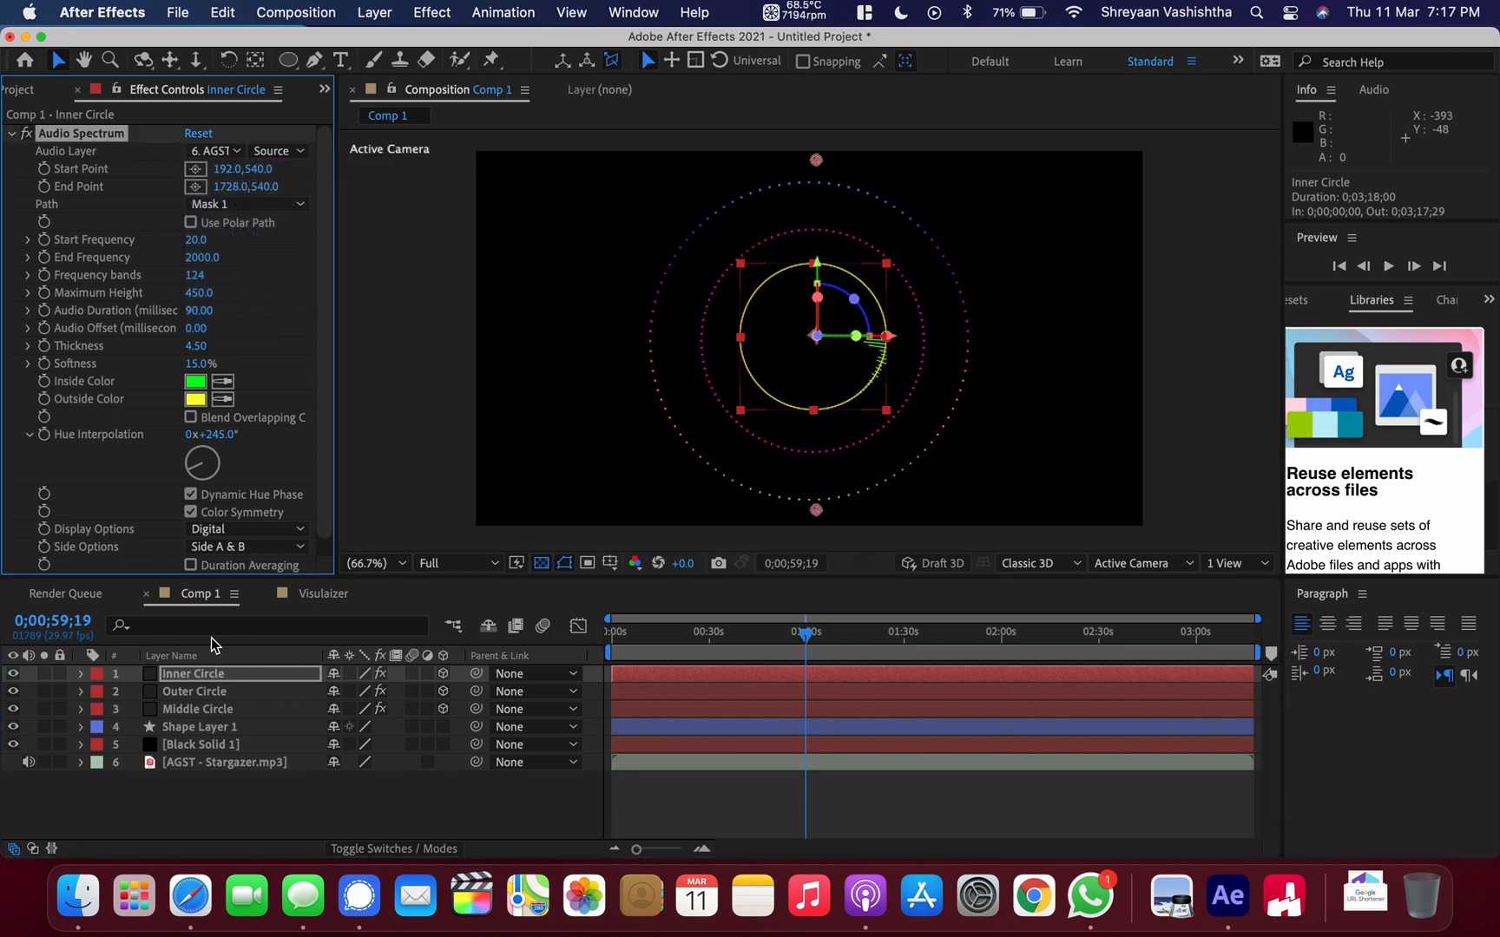
pyautogui.click(201, 693)
pyautogui.click(217, 153)
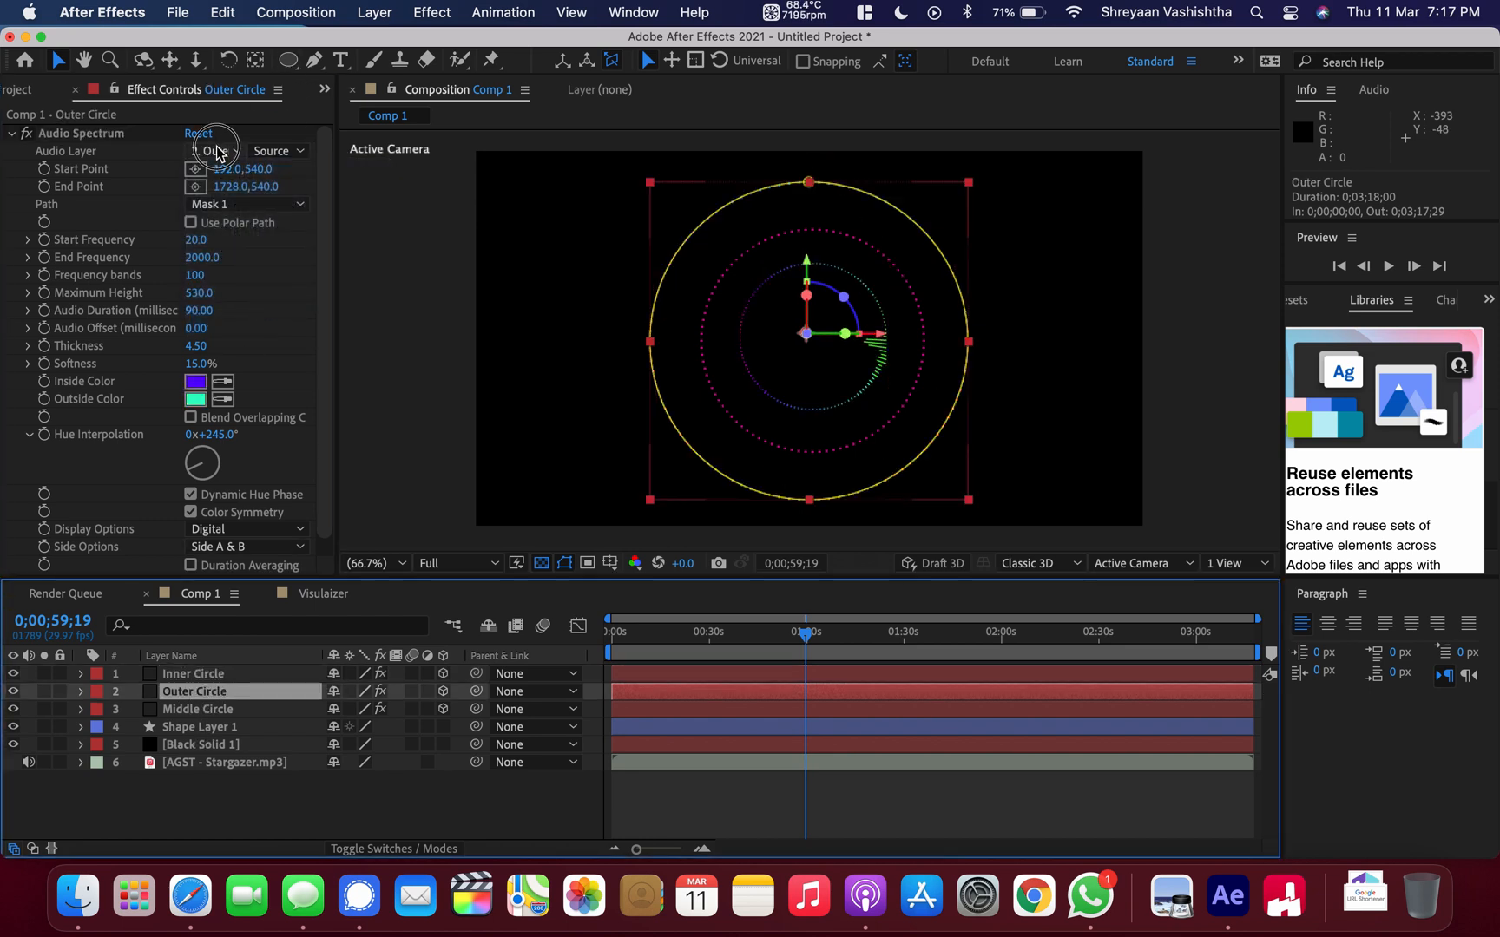
pyautogui.click(260, 323)
pyautogui.click(197, 709)
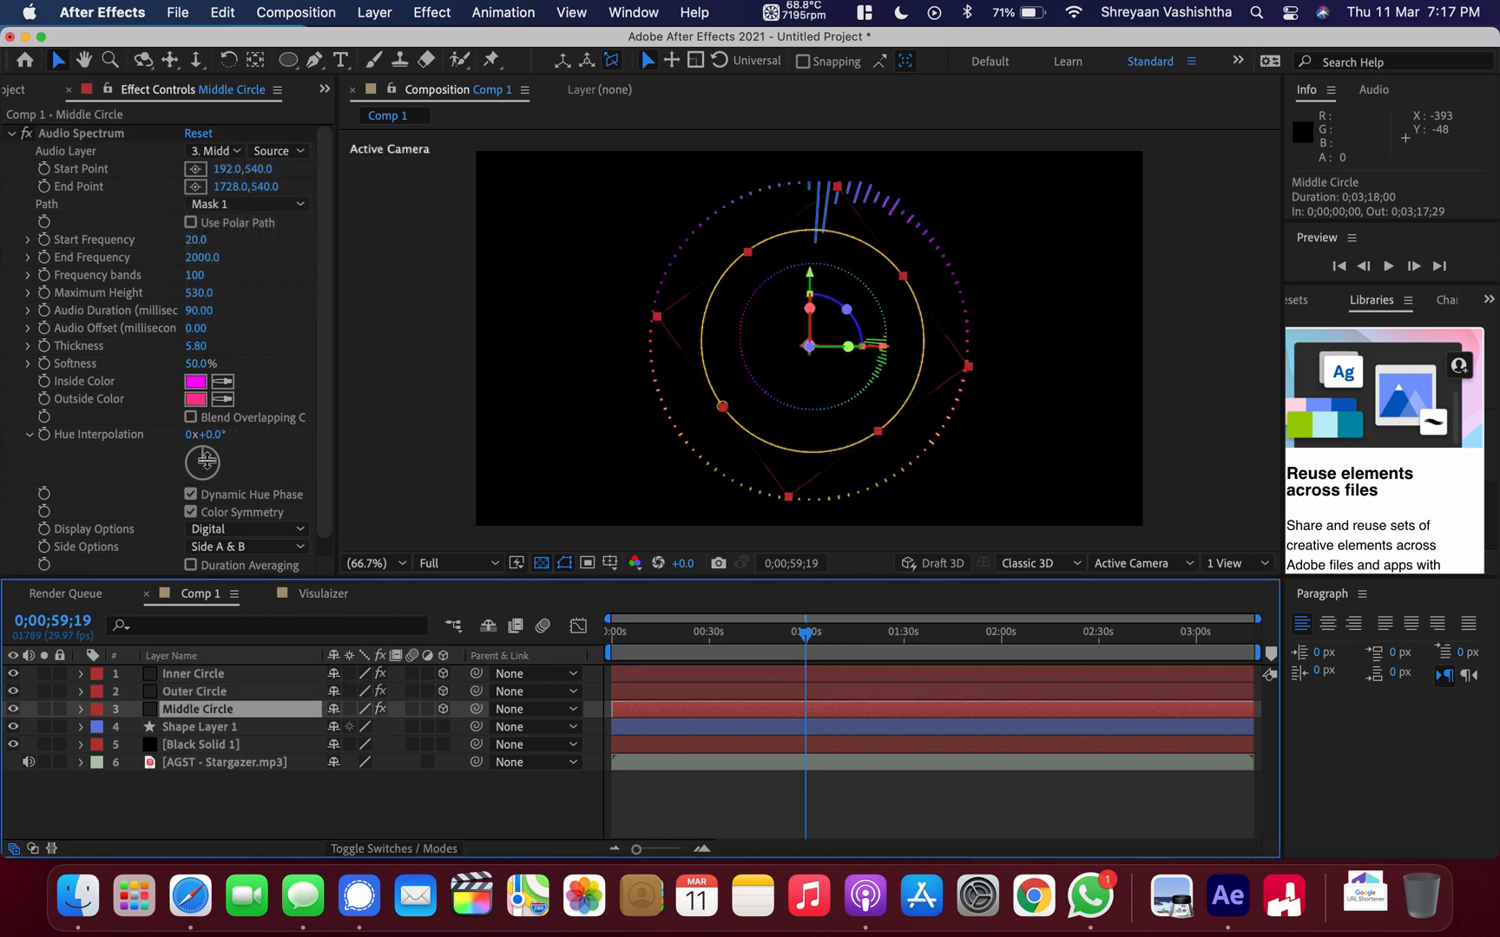
pyautogui.click(205, 160)
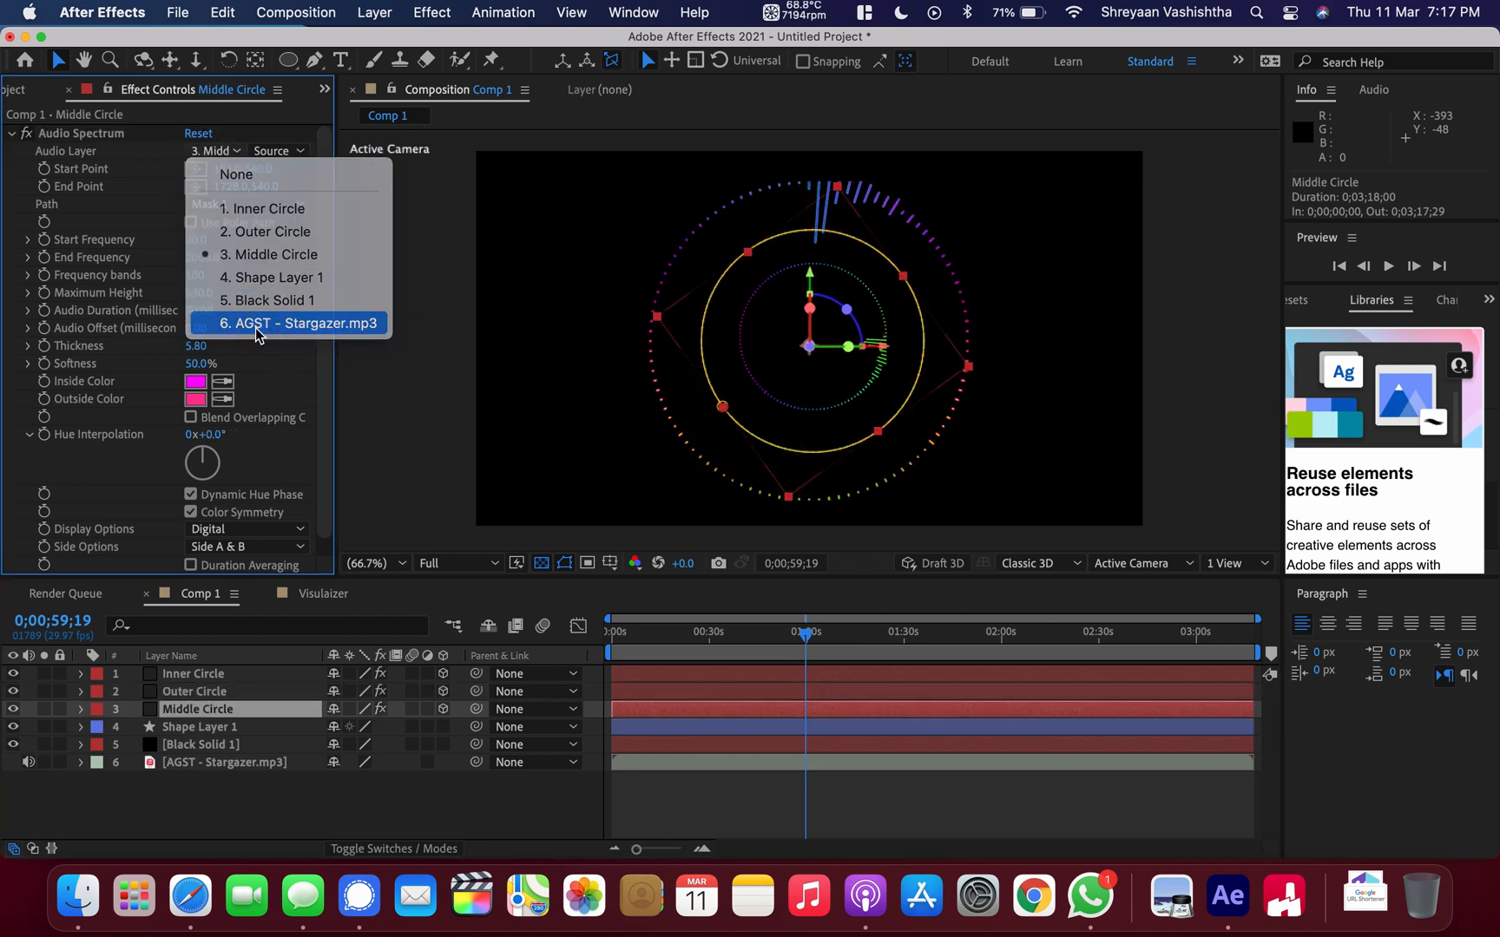
pyautogui.click(260, 318)
pyautogui.click(358, 471)
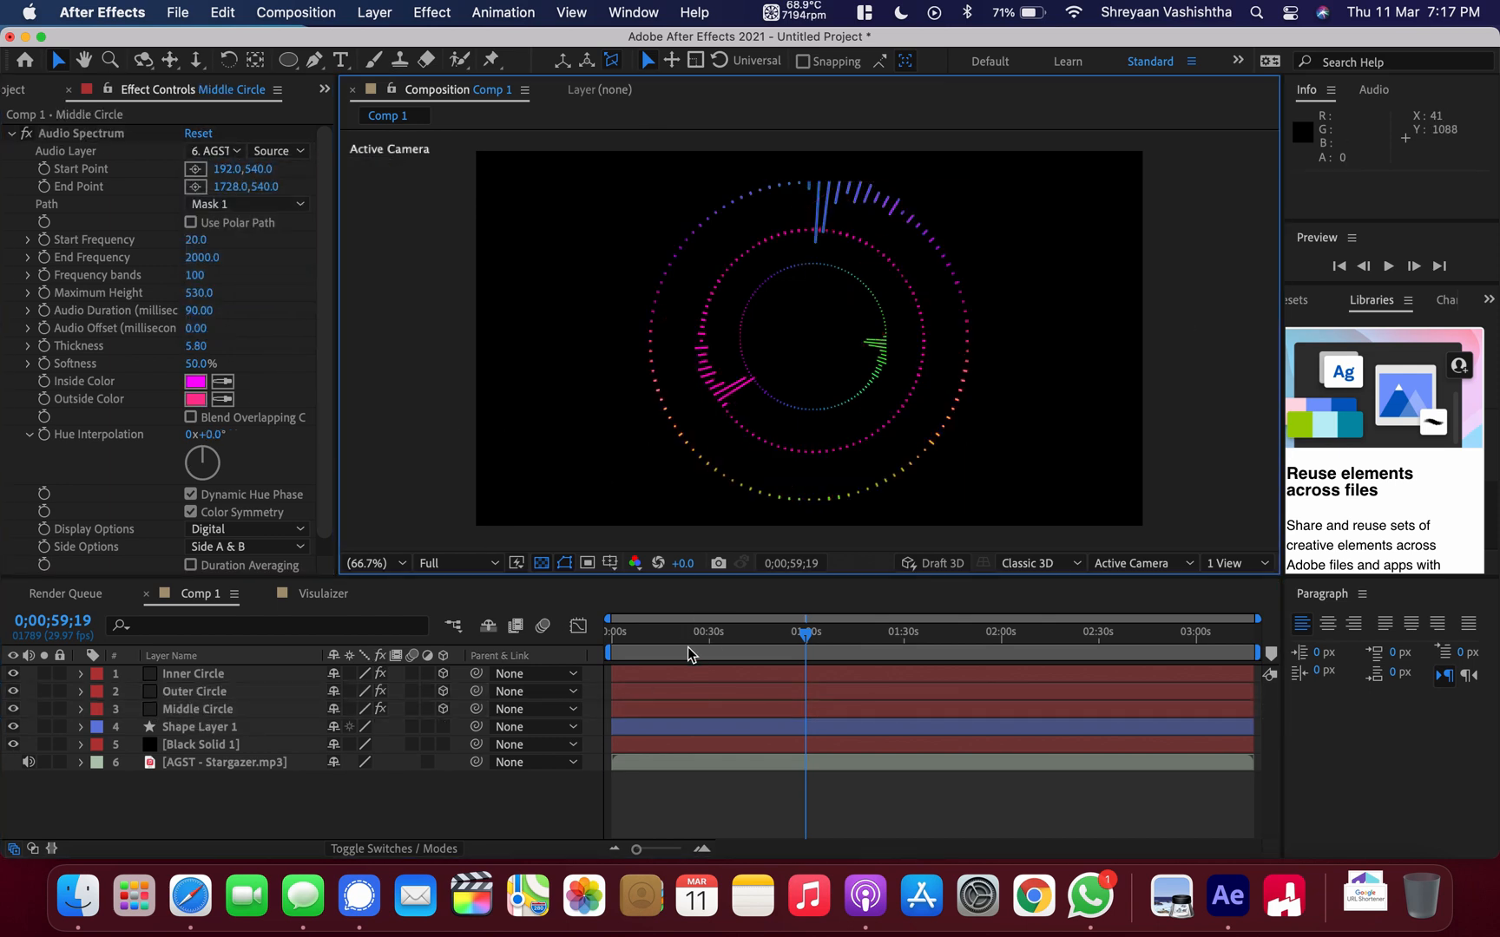
# Select the Inner, Outer and Middle Circle layers in Comp 1 and expand the Inner Circle's Transform properties.
pyautogui.click(195, 676)
pyautogui.keyDown('shift'); pyautogui.click(191, 709); pyautogui.keyUp('shift')
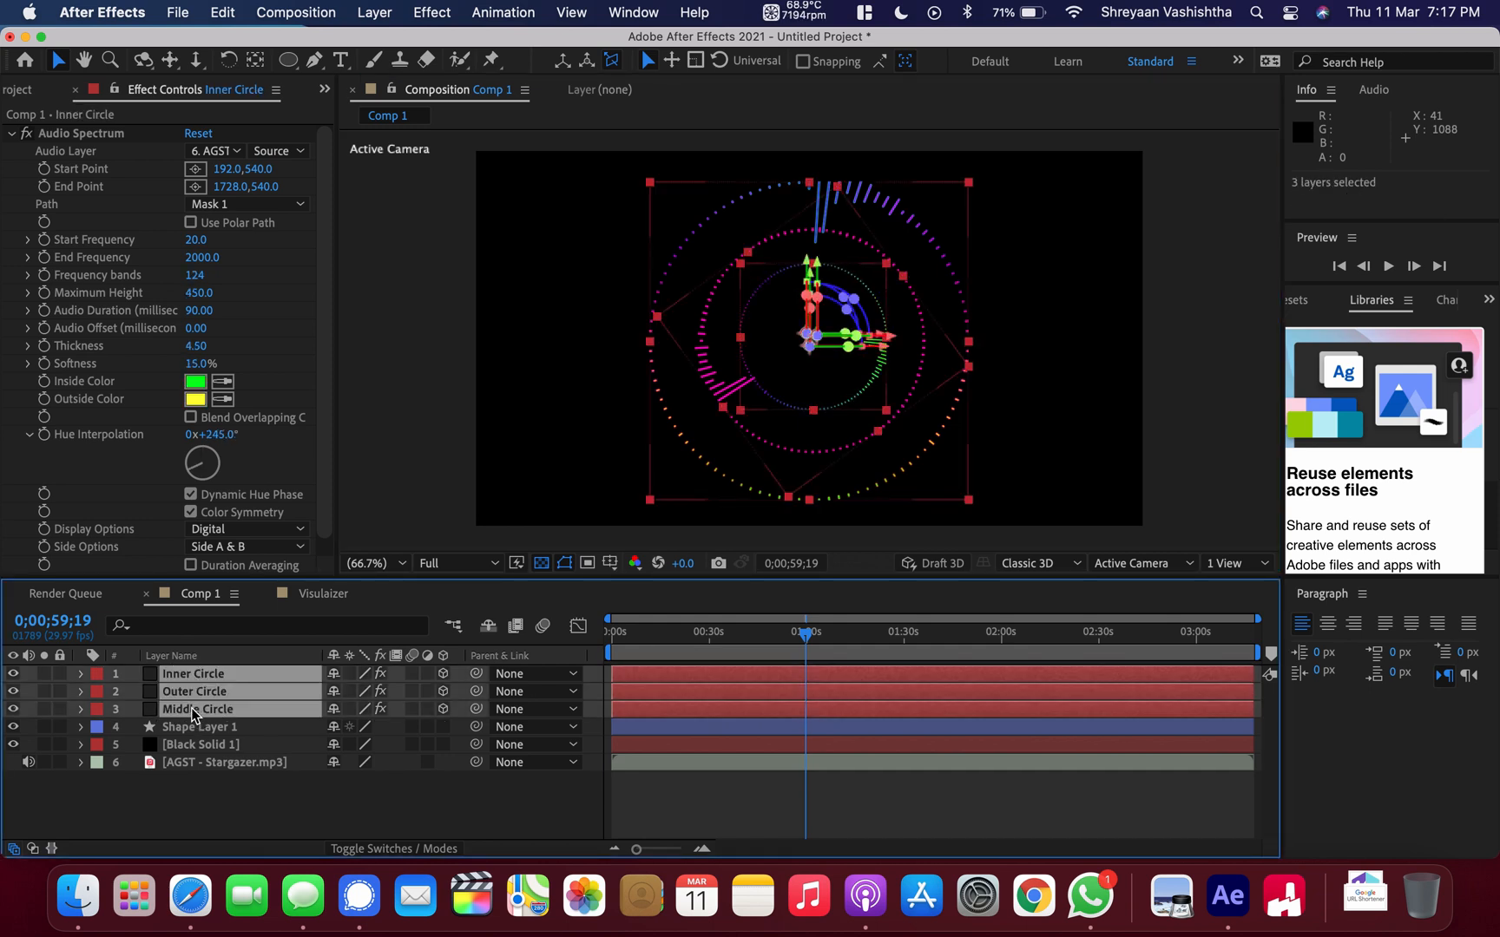
pyautogui.rightClick(191, 707)
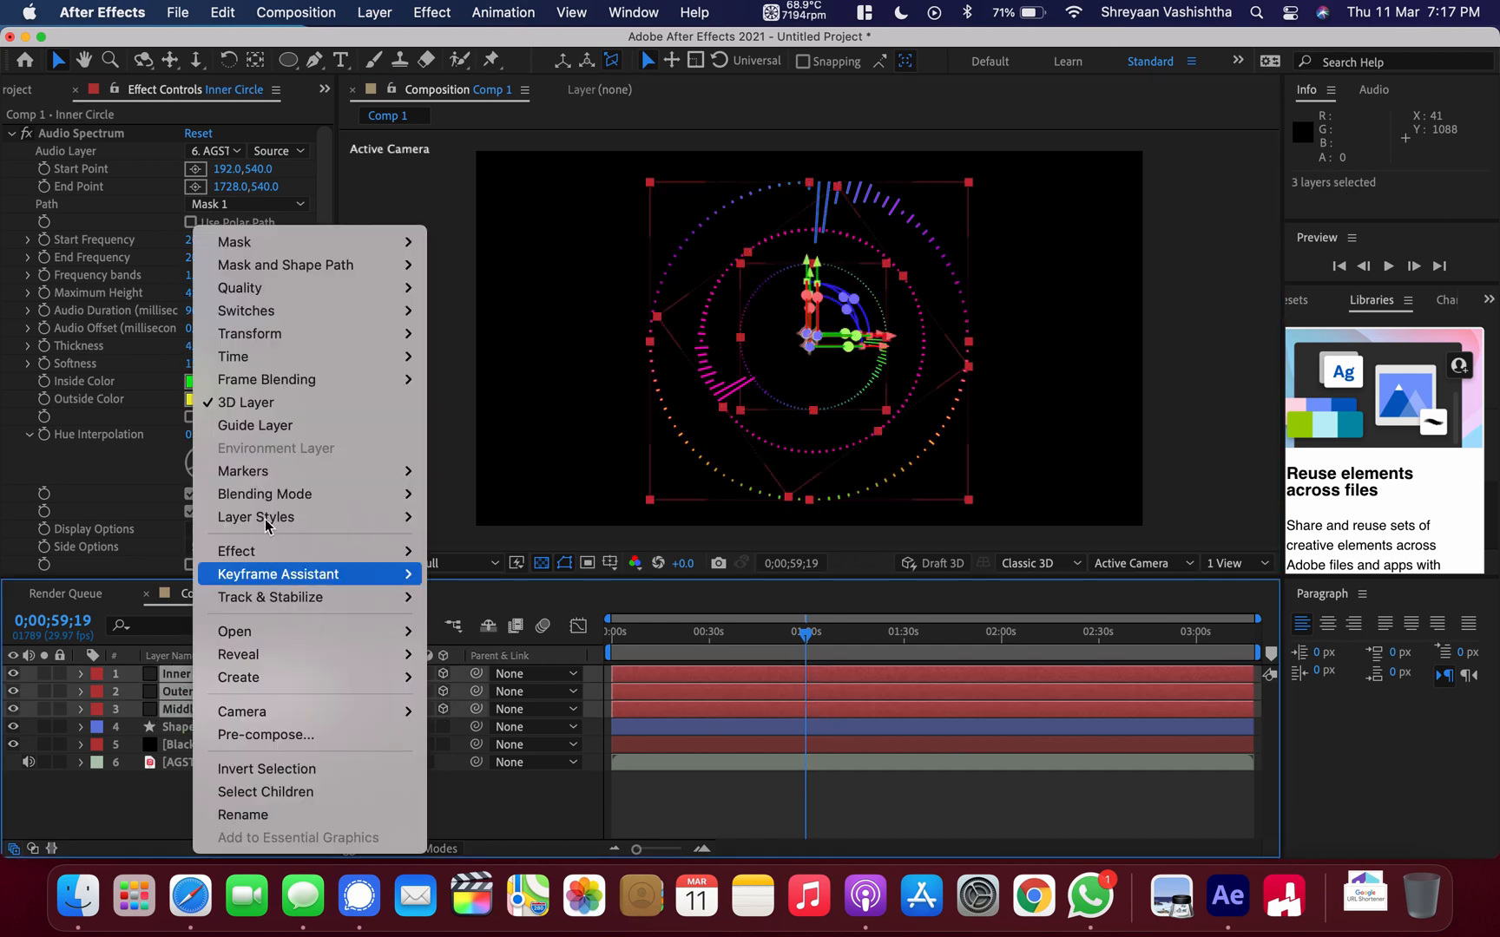
pyautogui.click(145, 792)
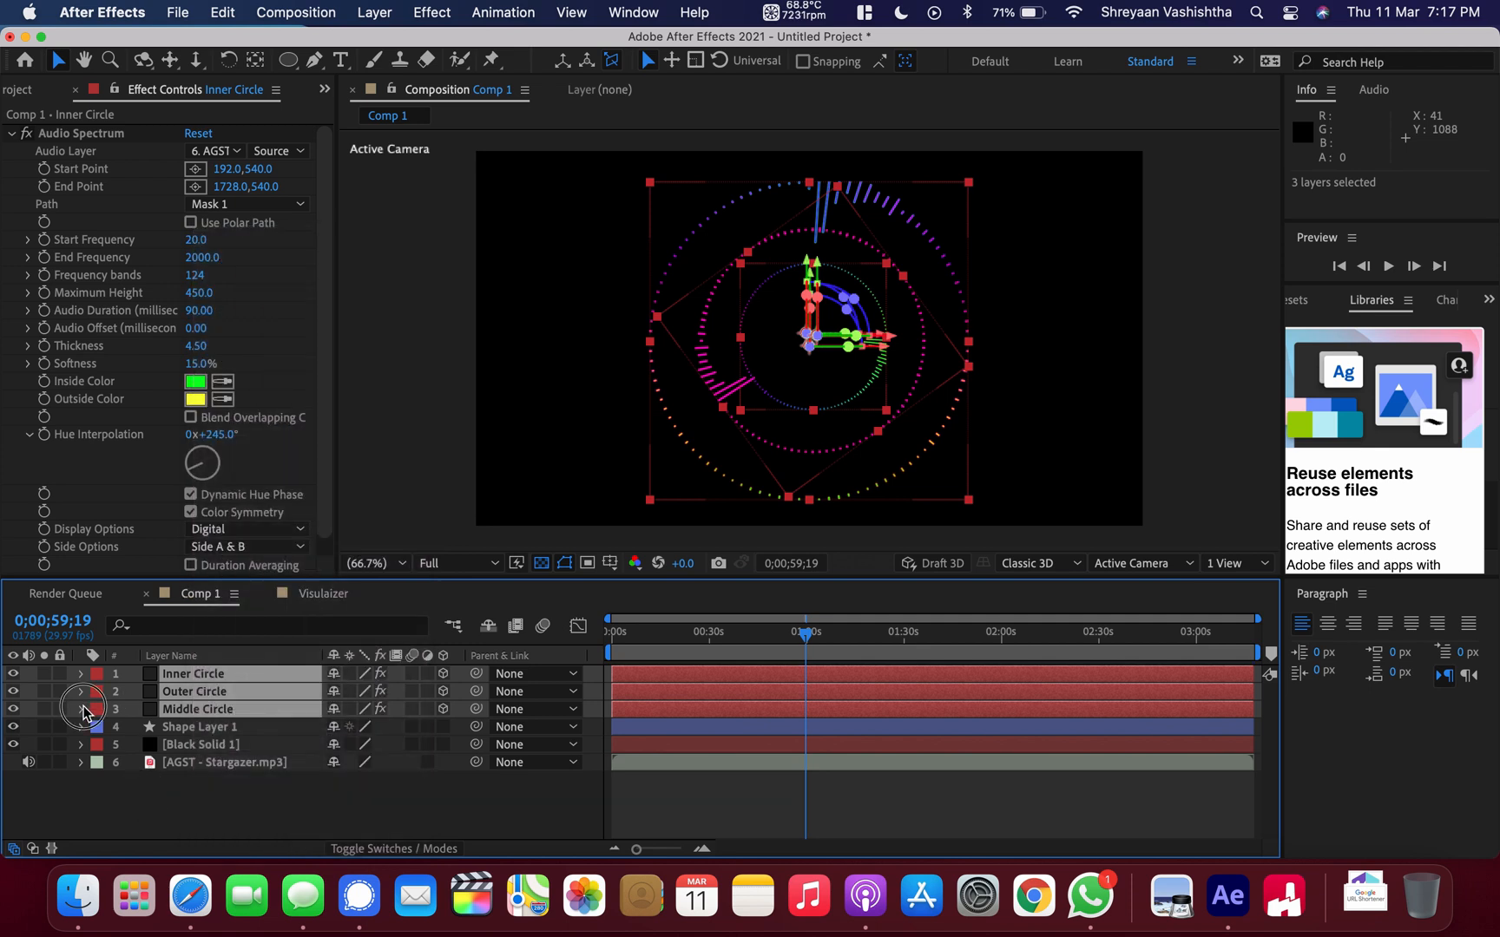
pyautogui.click(80, 709)
pyautogui.scroll(5, 166, 760)
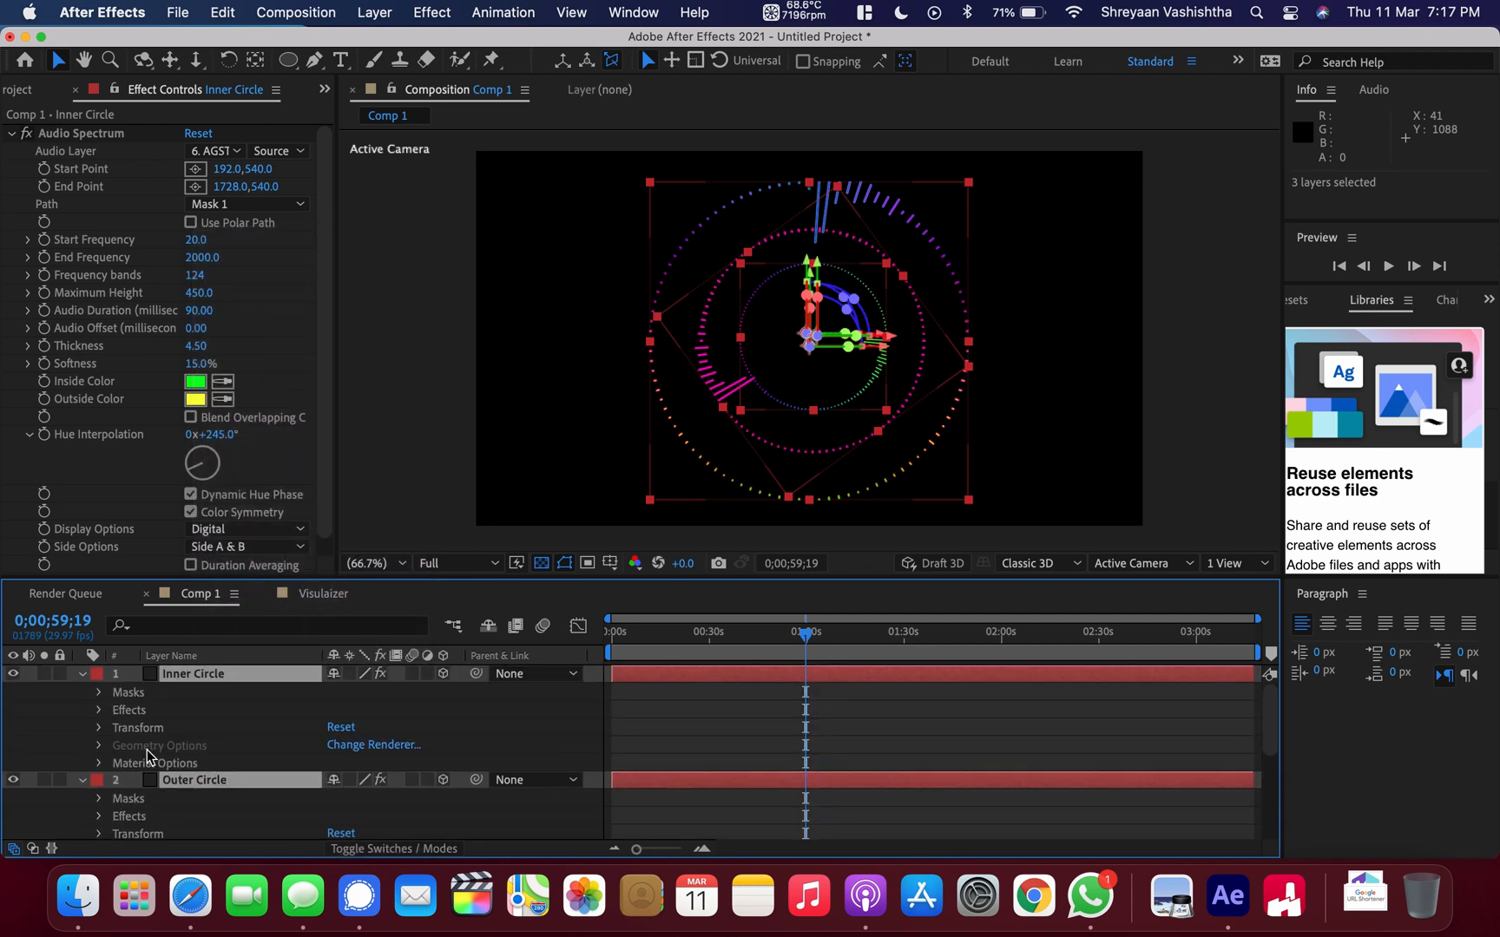
pyautogui.click(100, 729)
pyautogui.scroll(-2, 252, 770)
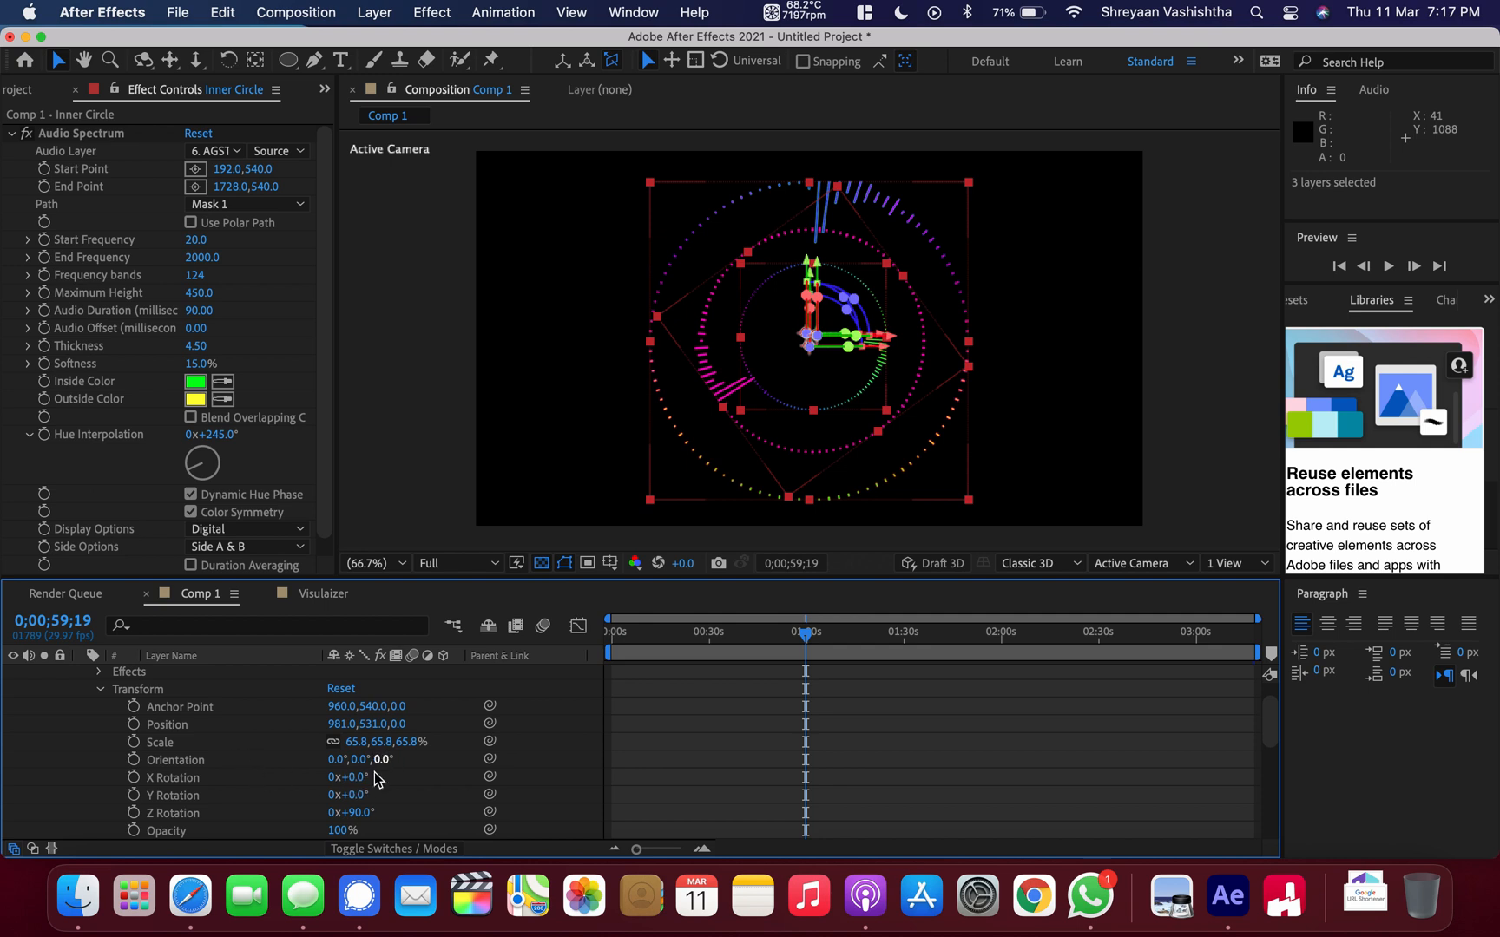
# Try tilting the three selected circle layers with an X Rotation of 117° and undo it.
pyautogui.moveTo(356, 793); pyautogui.dragTo(490, 778)
pyautogui.press('super+z')
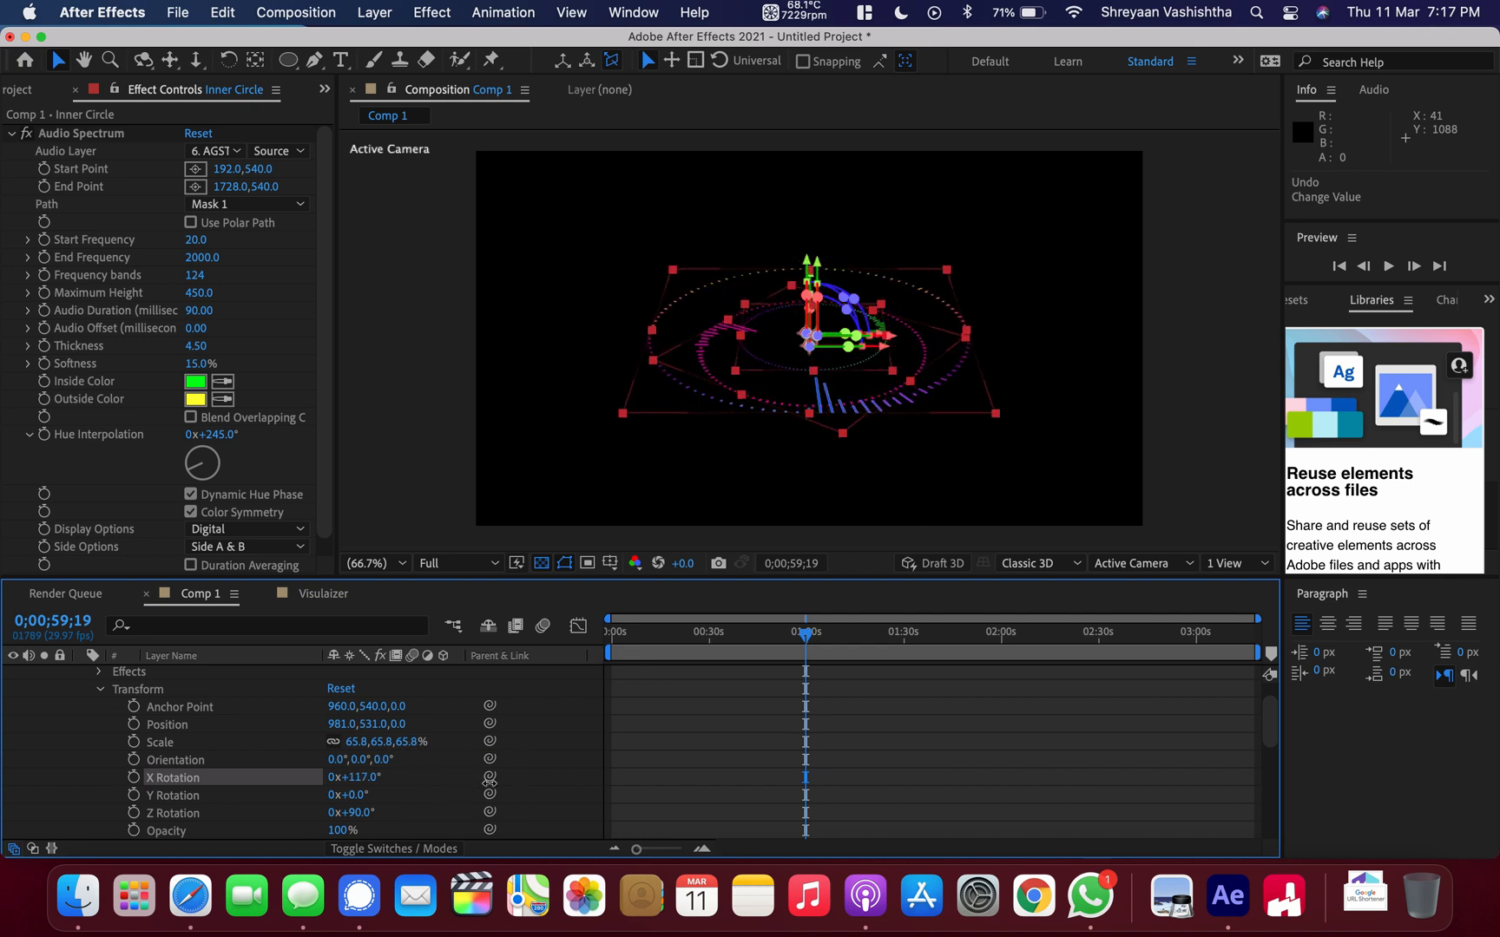
pyautogui.press('super+z')
# Tilt the three selected circle layers to an X Rotation of -67° and enlarge them together, bringing Inner Circle's Scale to 102.8%.
pyautogui.moveTo(360, 778); pyautogui.dragTo(293, 776)
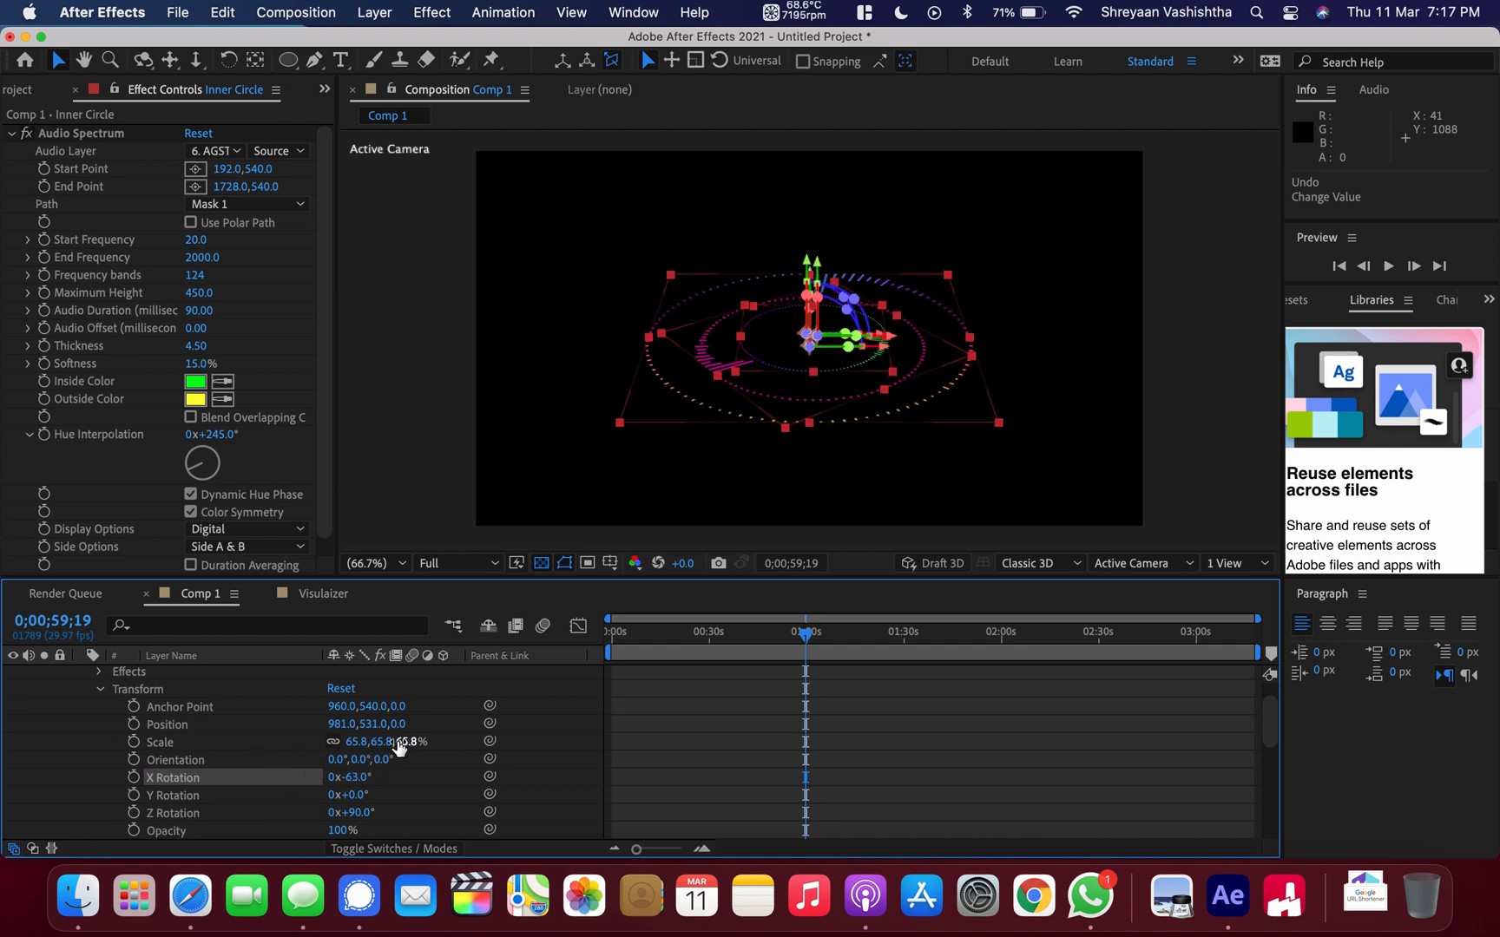
pyautogui.moveTo(399, 745); pyautogui.dragTo(356, 779)
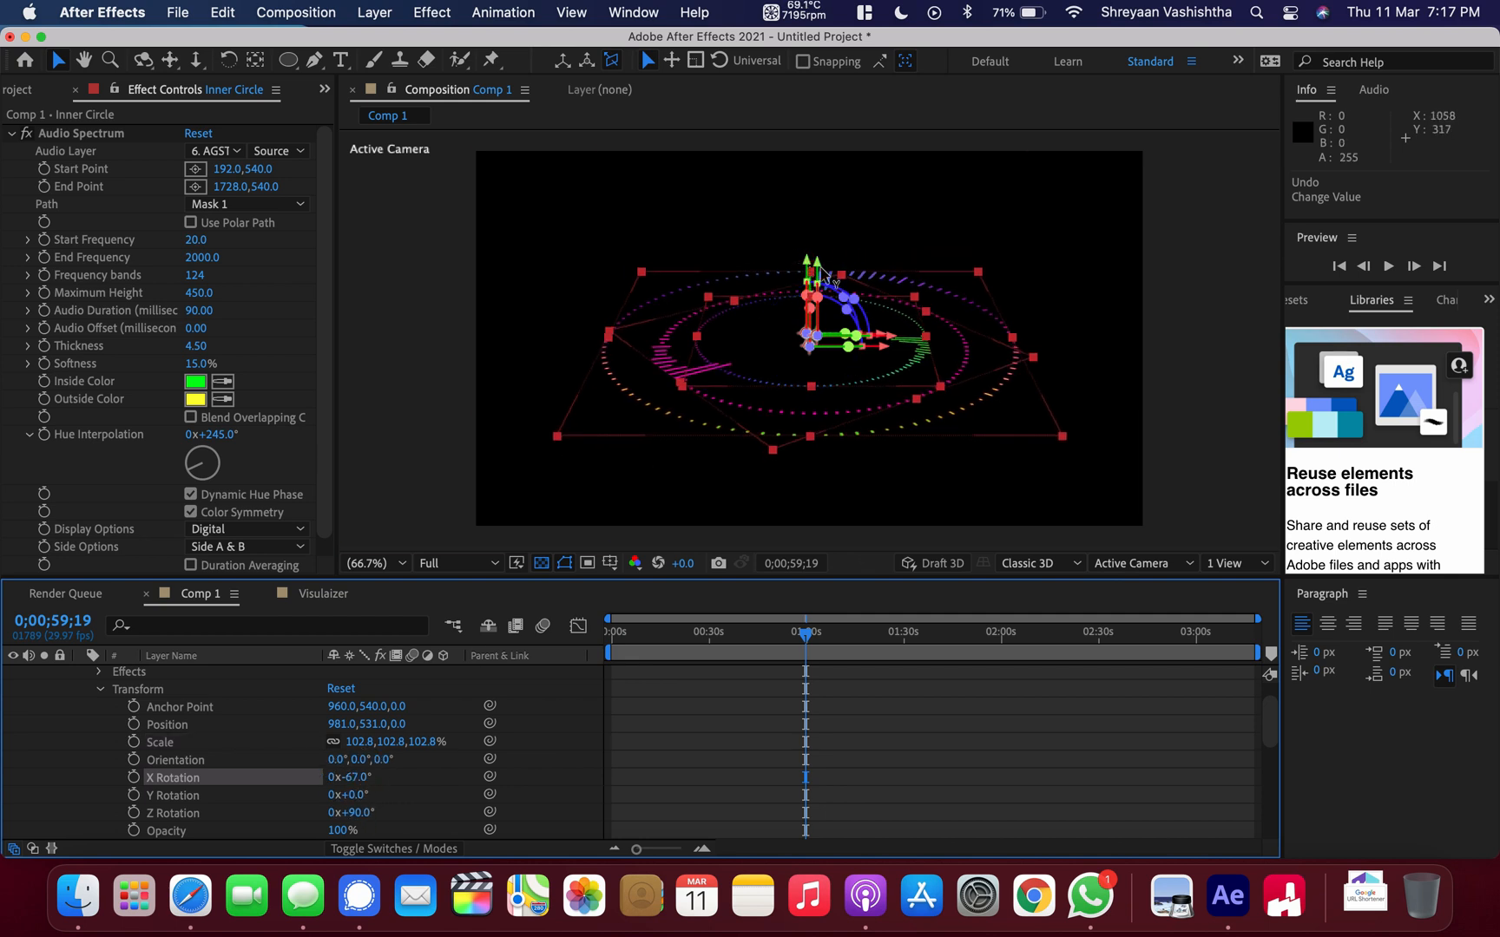
# Move the three circle layers down together so Inner Circle's Y position is 588, and collapse the layers' properties.
pyautogui.moveTo(820, 261)
pyautogui.mouseDown()
pyautogui.moveTo(818, 299)
pyautogui.moveTo(818, 277)
pyautogui.mouseUp()
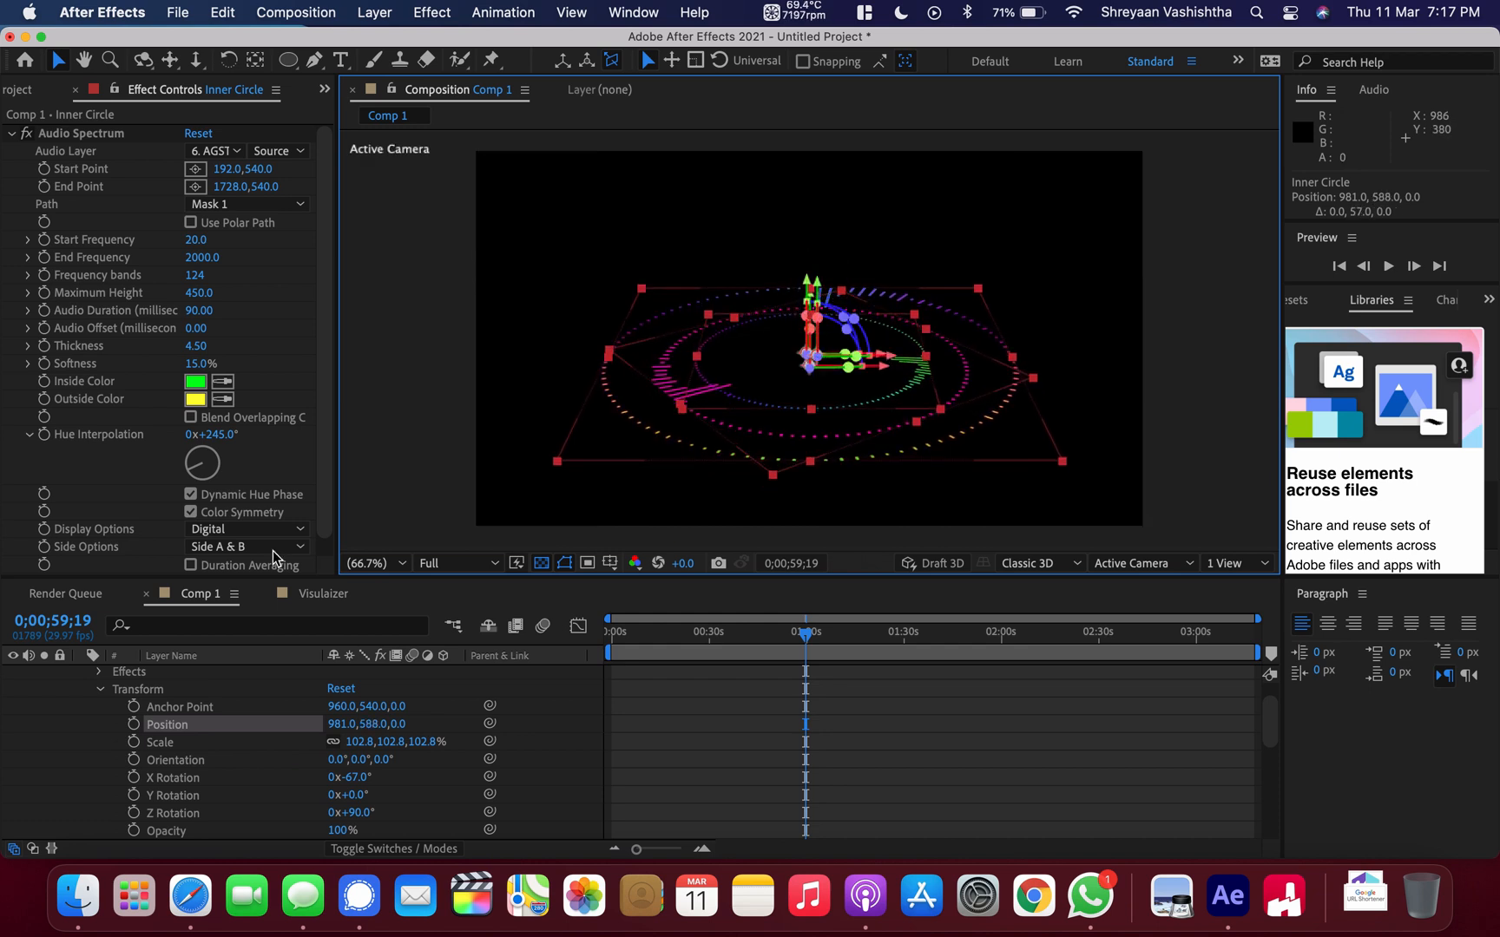
pyautogui.click(452, 449)
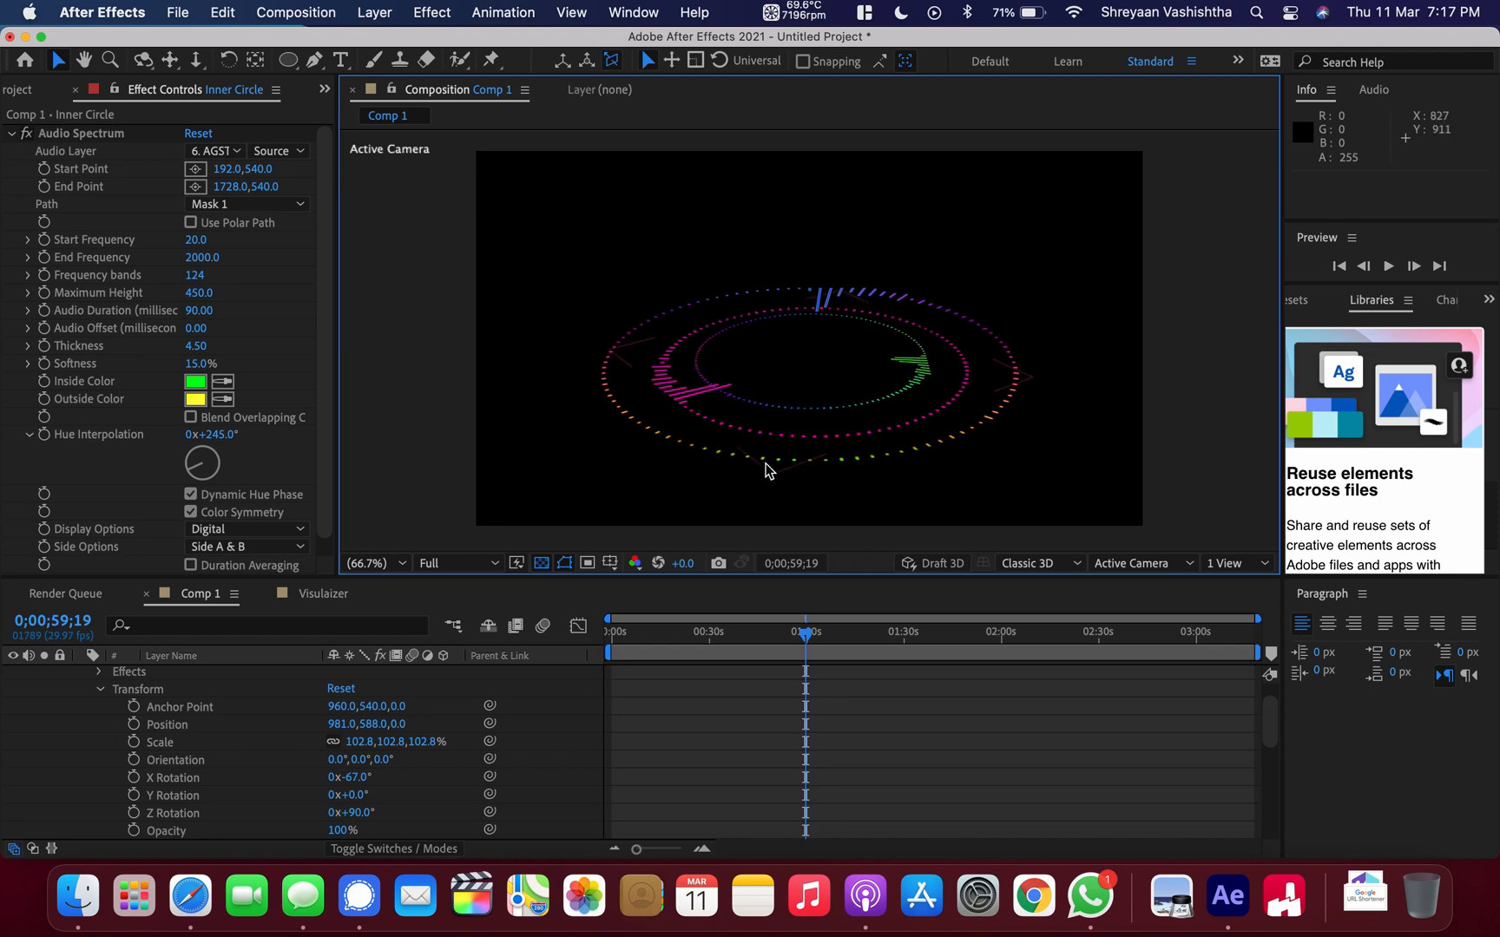
pyautogui.scroll(2, 265, 768)
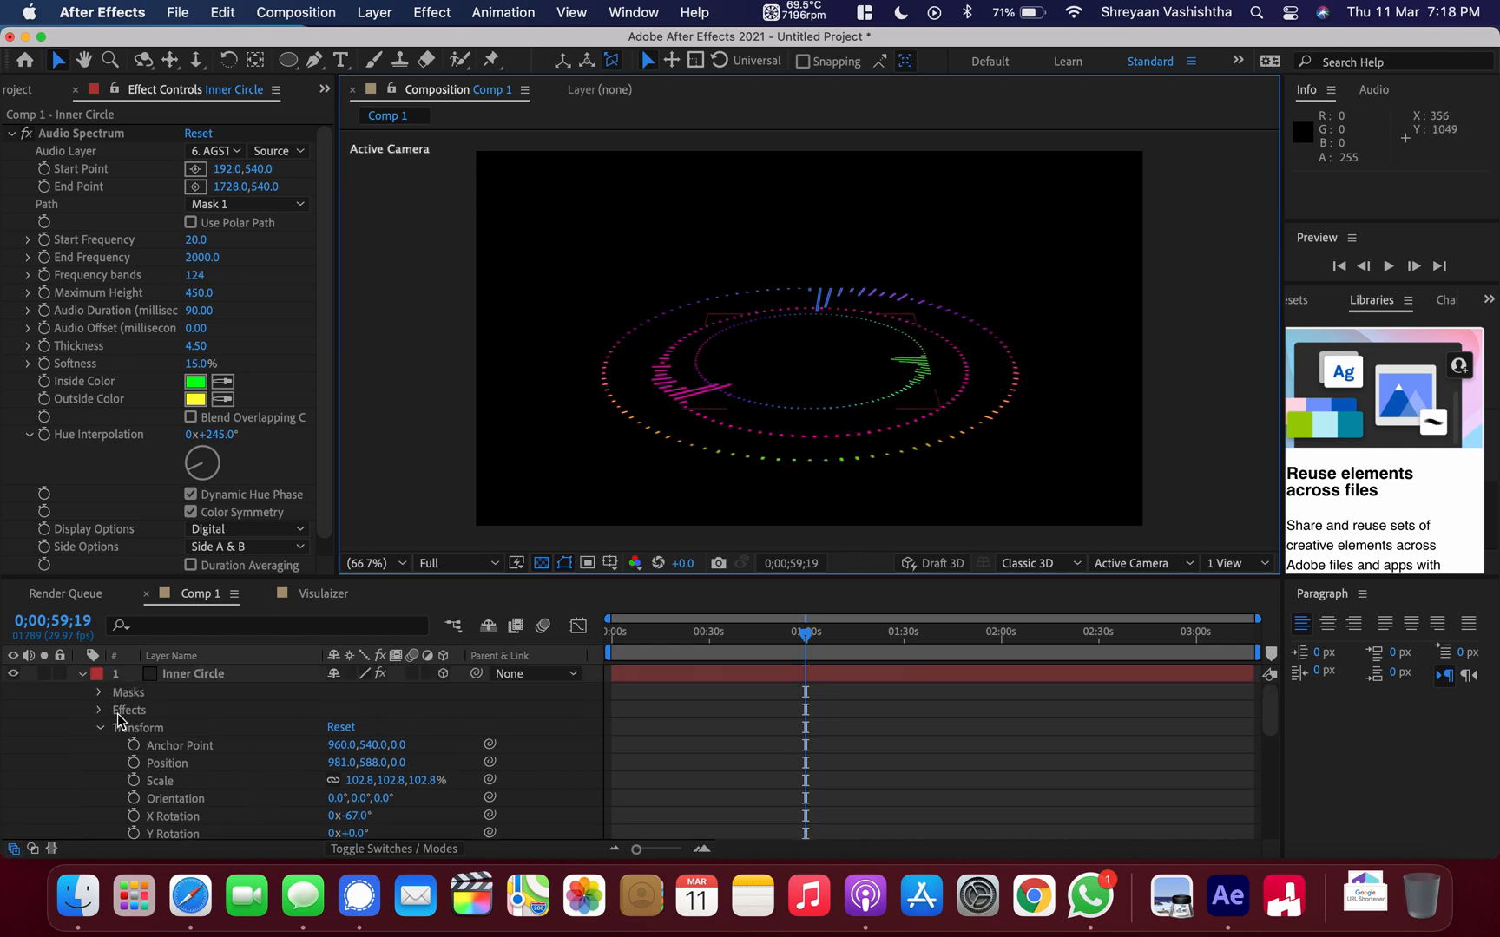
pyautogui.click(81, 675)
pyautogui.click(84, 694)
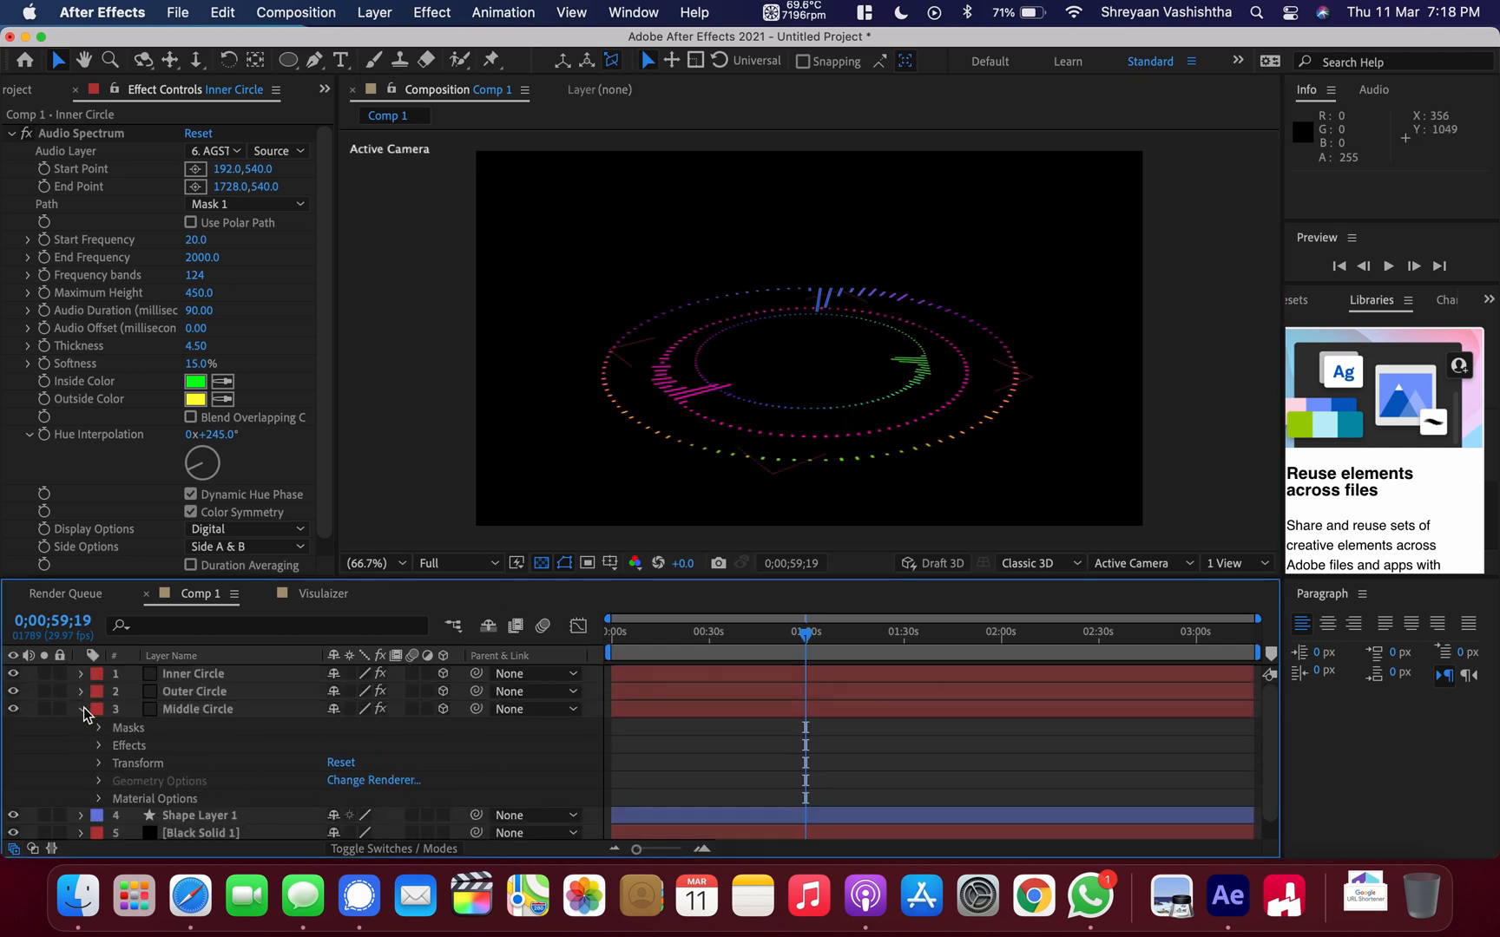
pyautogui.click(83, 708)
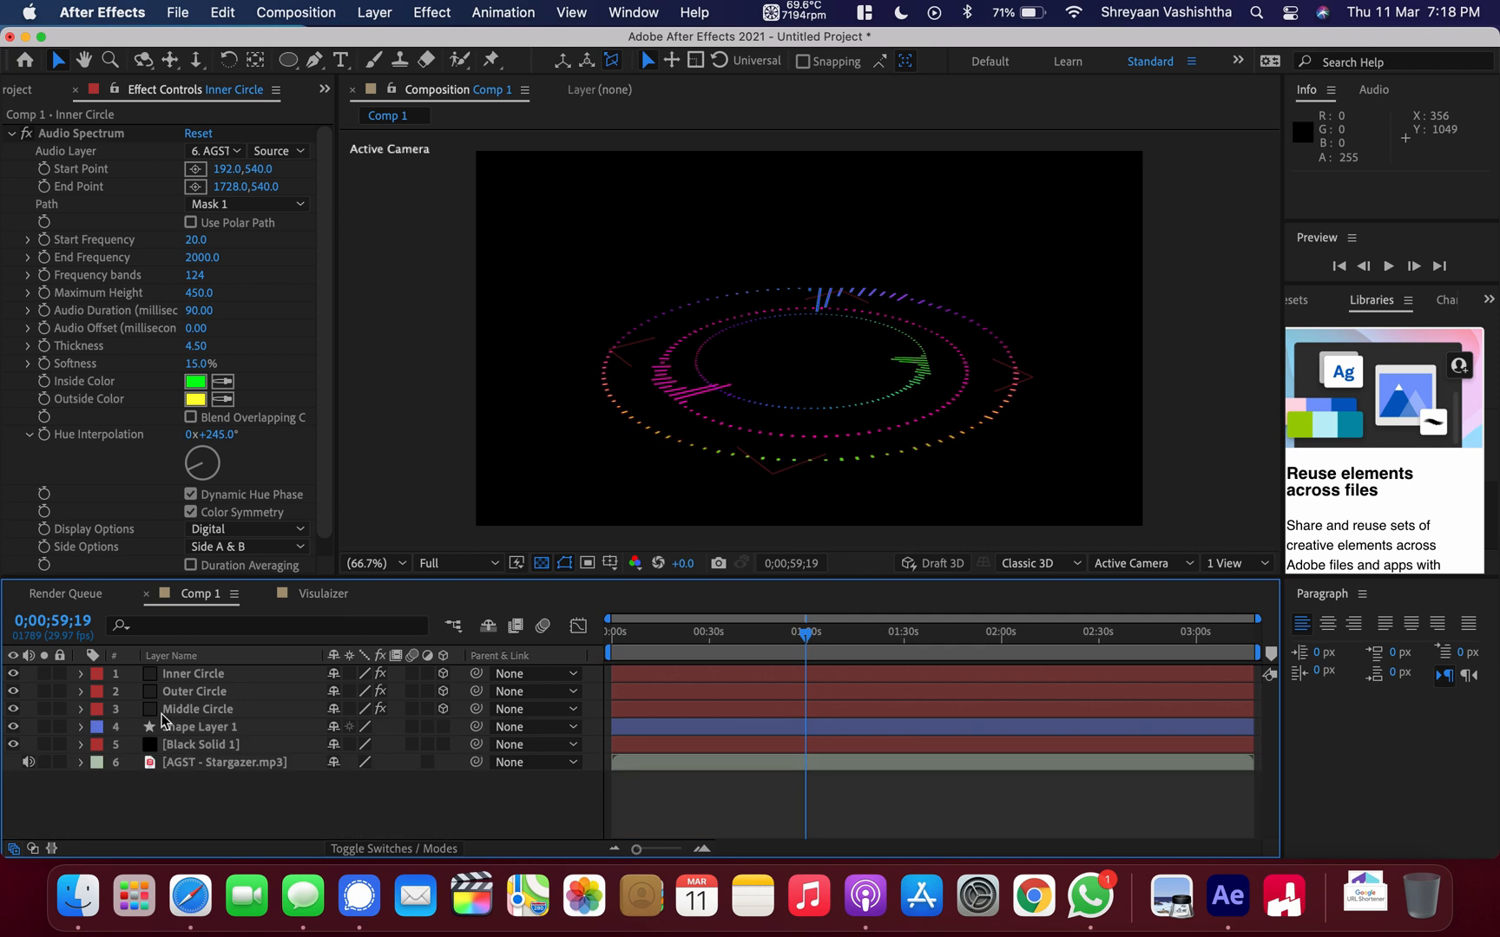
# Raise the Middle Circle layer along its Y axis to position 960, 564.
pyautogui.click(278, 709)
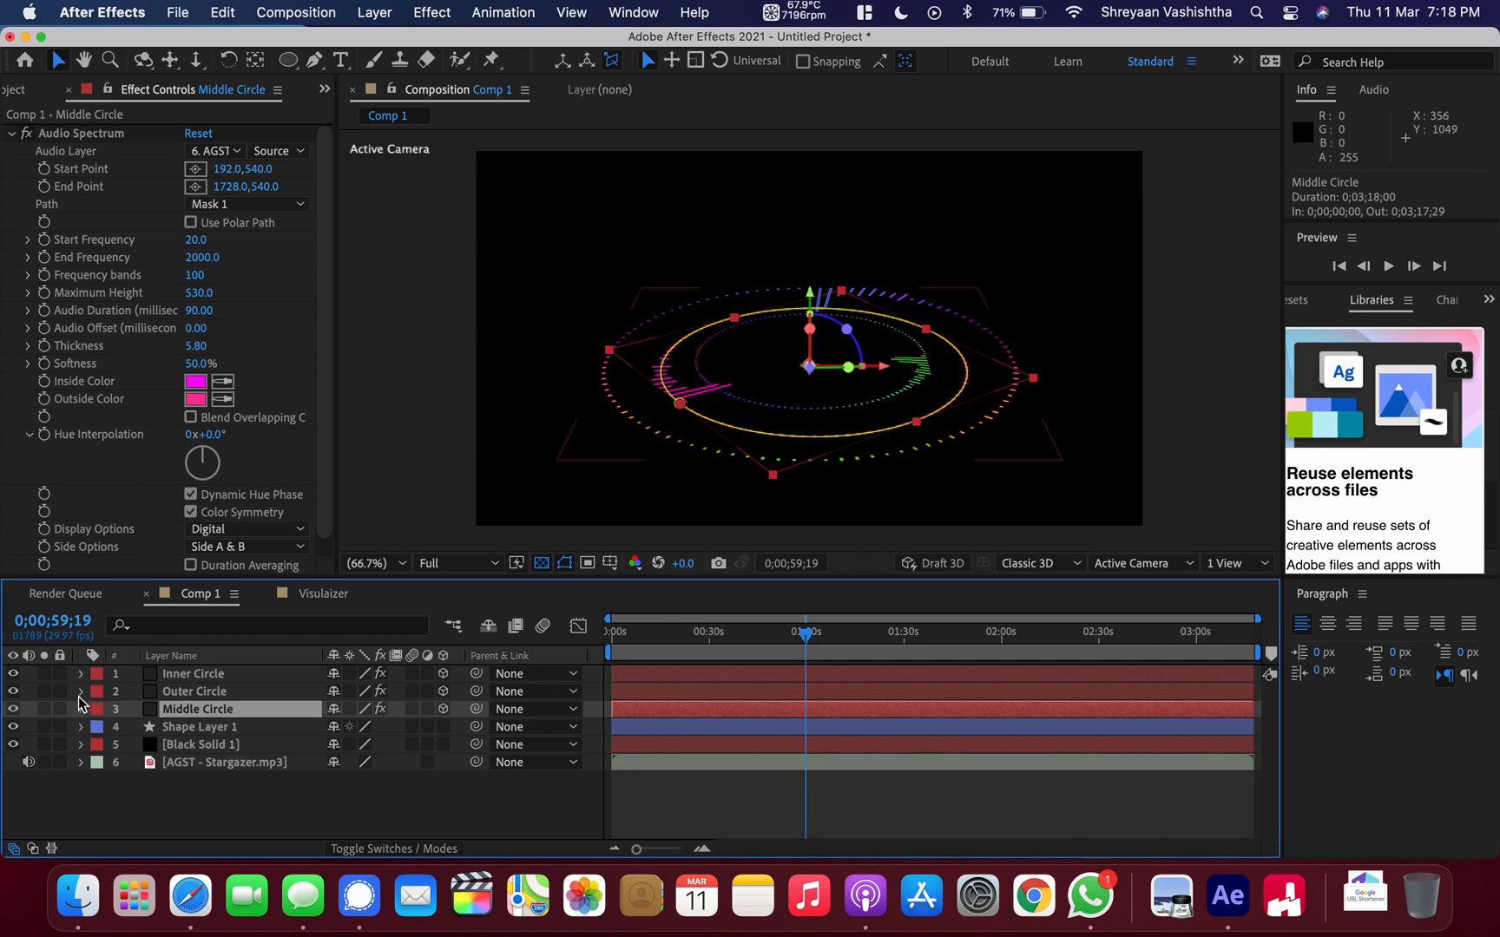
pyautogui.click(79, 692)
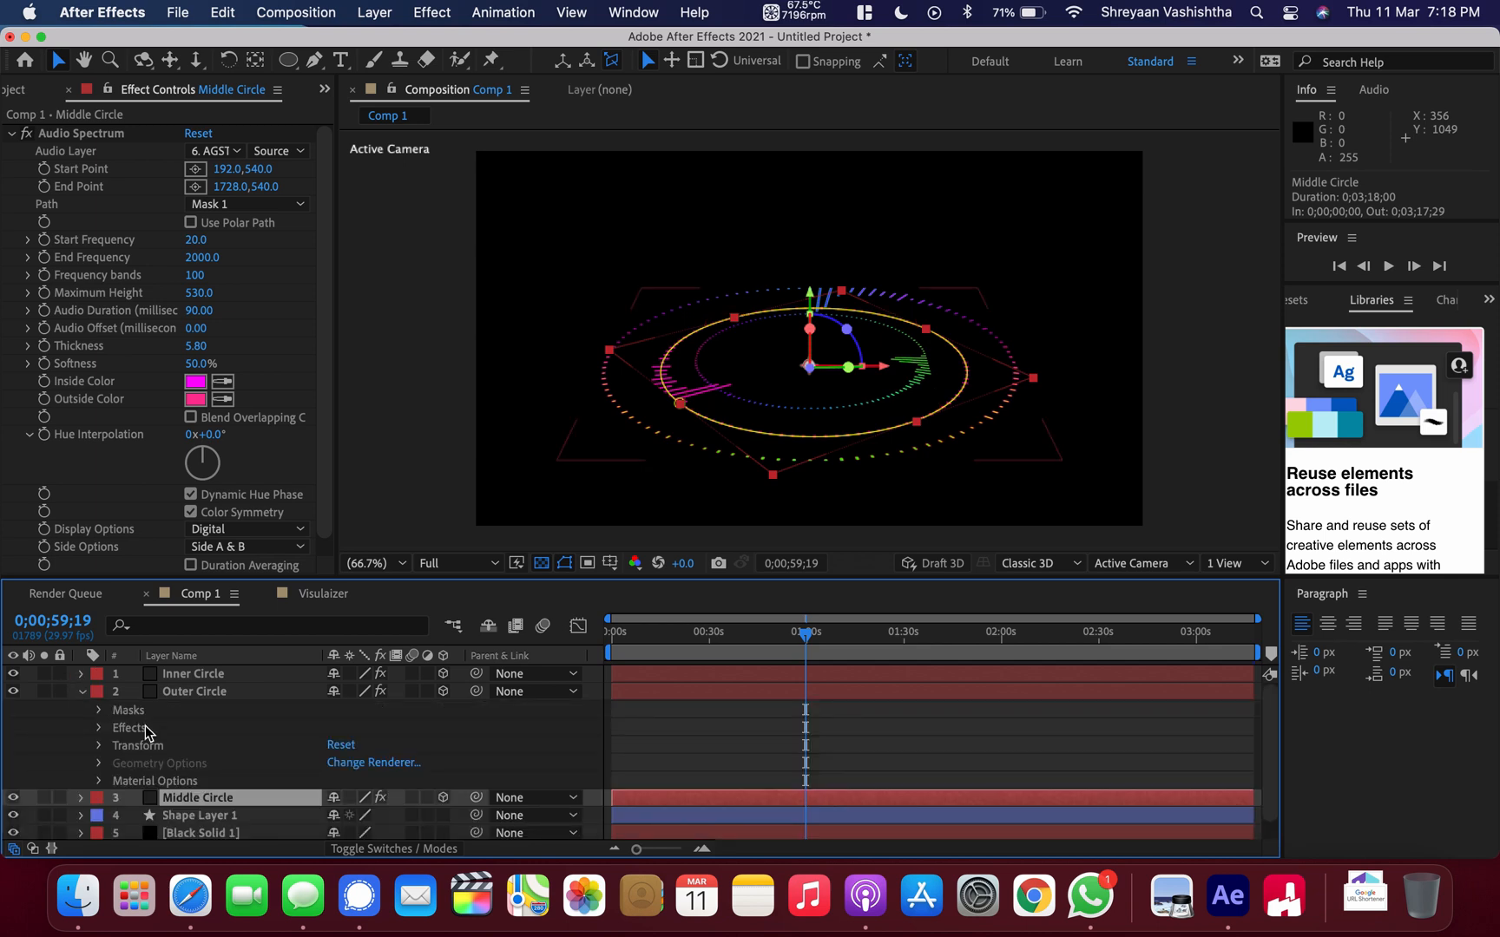
pyautogui.click(99, 715)
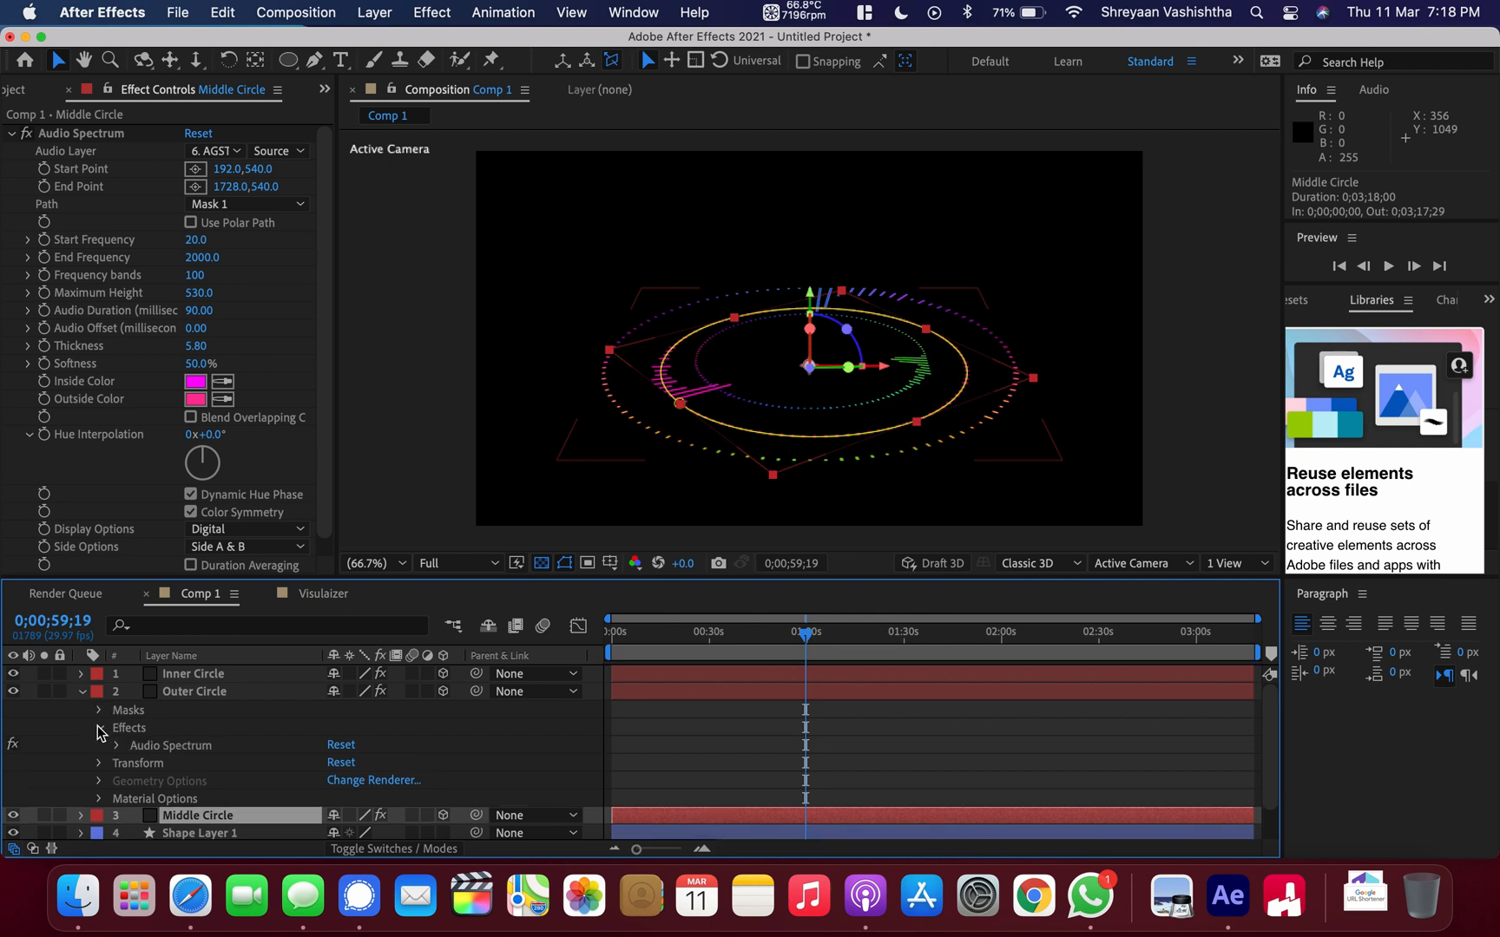
pyautogui.click(100, 710)
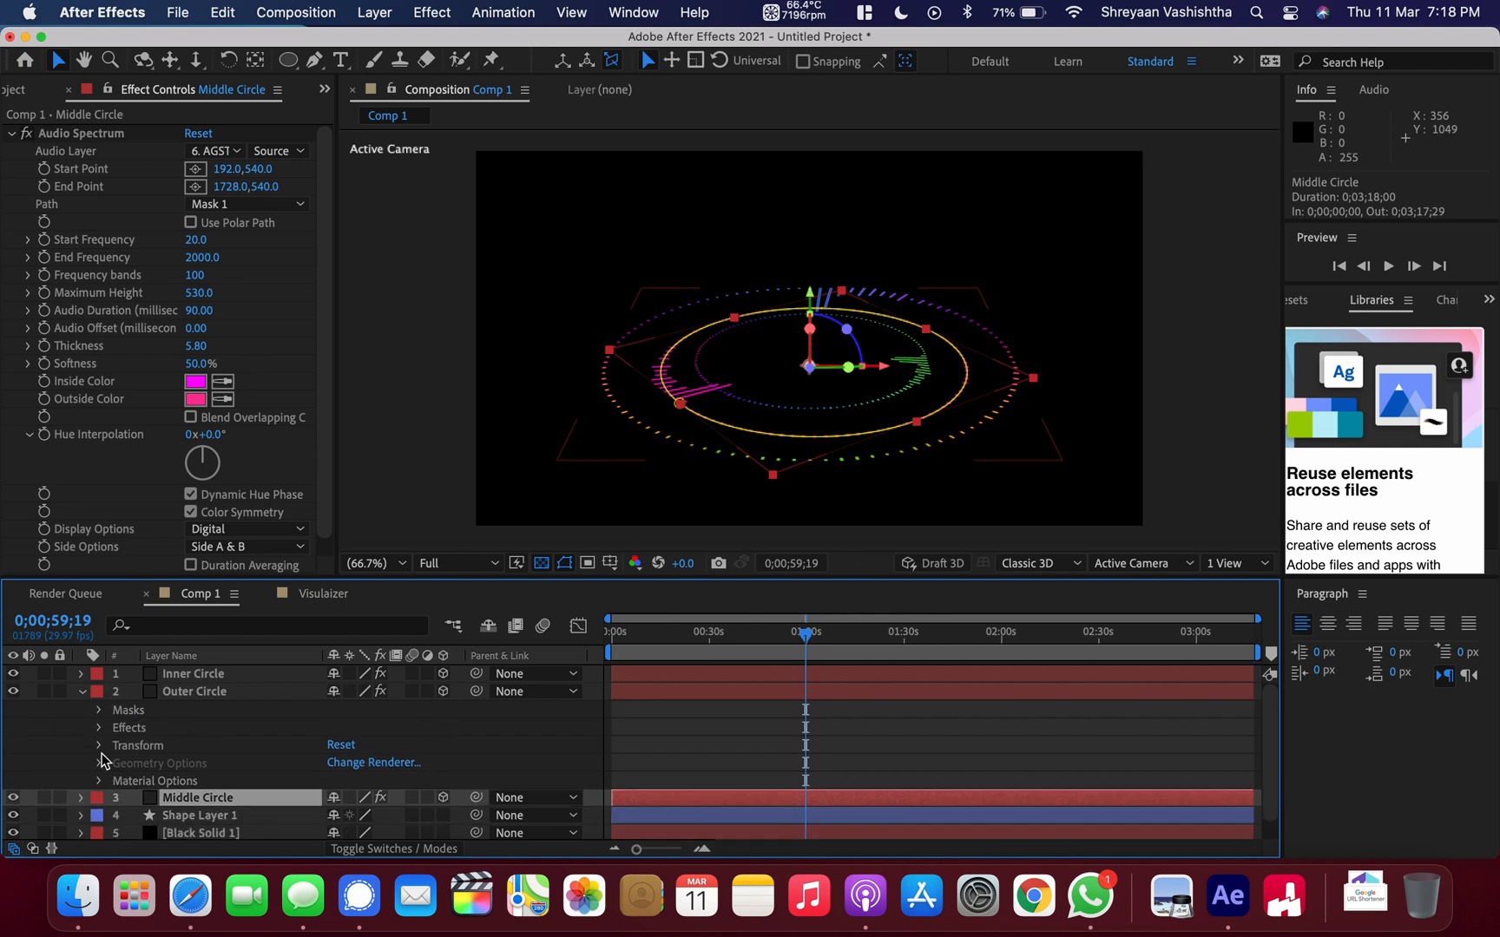
pyautogui.click(99, 746)
pyautogui.scroll(-5, 296, 764)
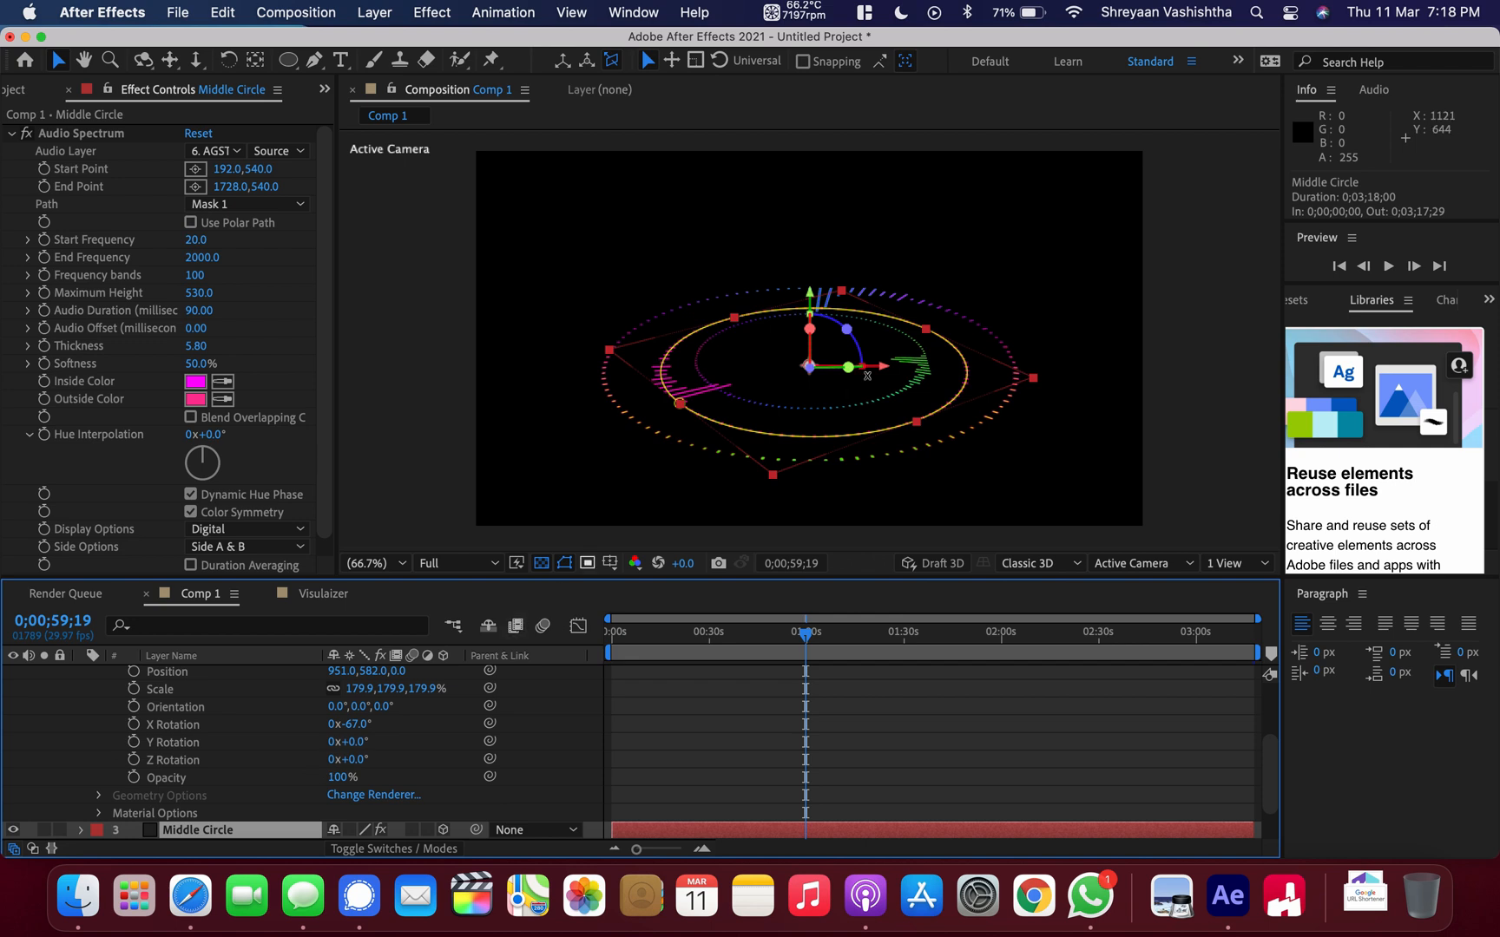
pyautogui.moveTo(813, 295)
pyautogui.mouseDown()
pyautogui.moveTo(811, 254)
pyautogui.moveTo(812, 339)
pyautogui.moveTo(789, 276)
pyautogui.mouseUp()
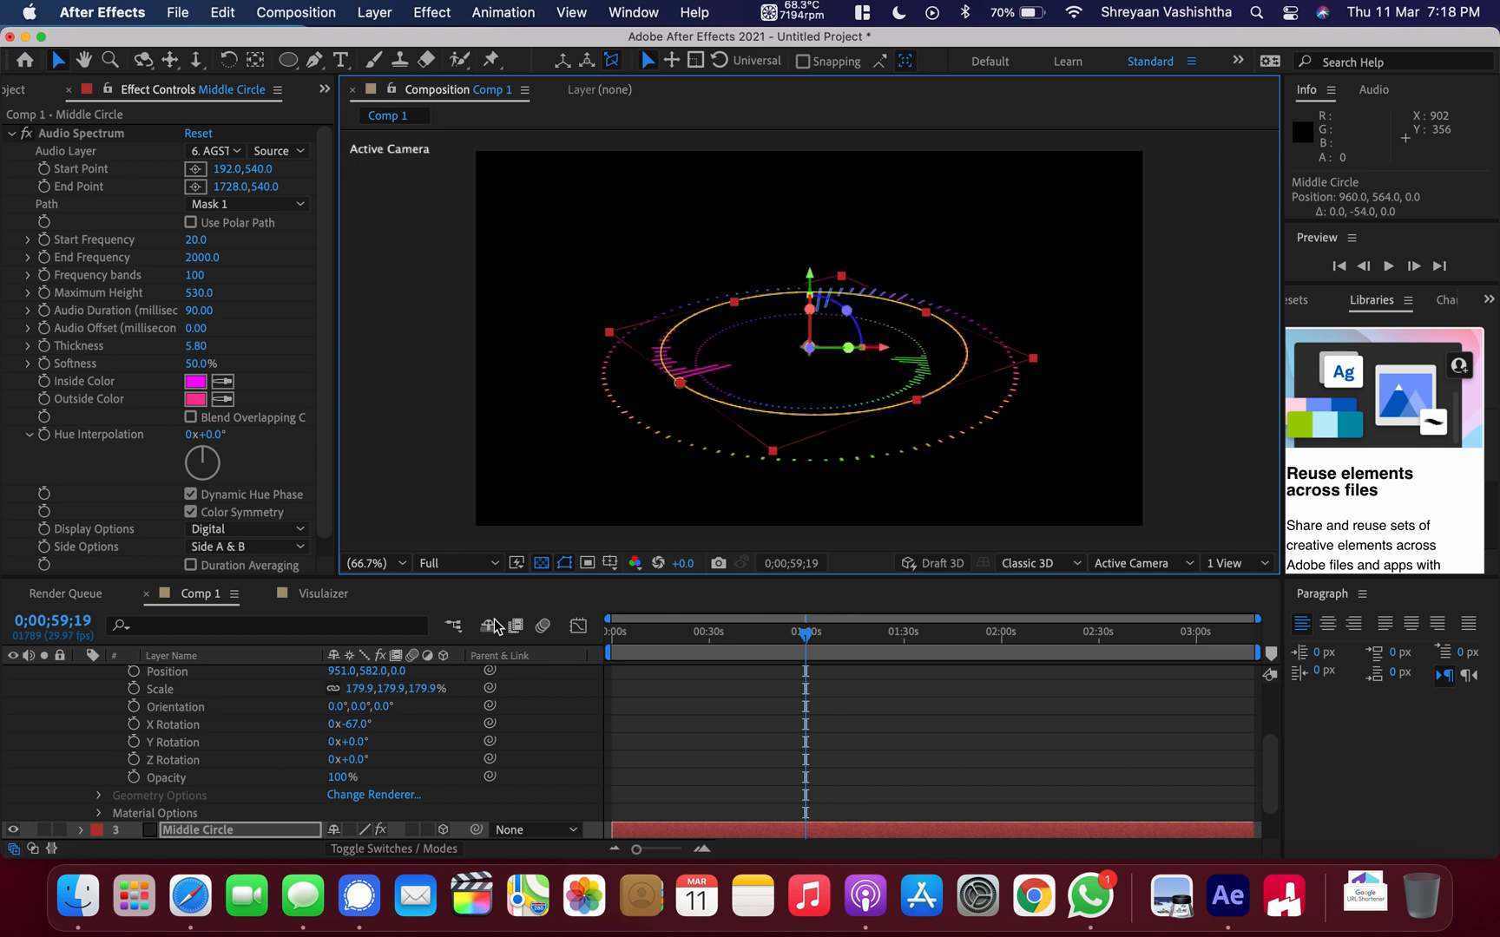
# Undo a further upward move of the Middle Circle and raise the Inner Circle layer to a Y position of 513 instead.
pyautogui.scroll(5, 291, 778)
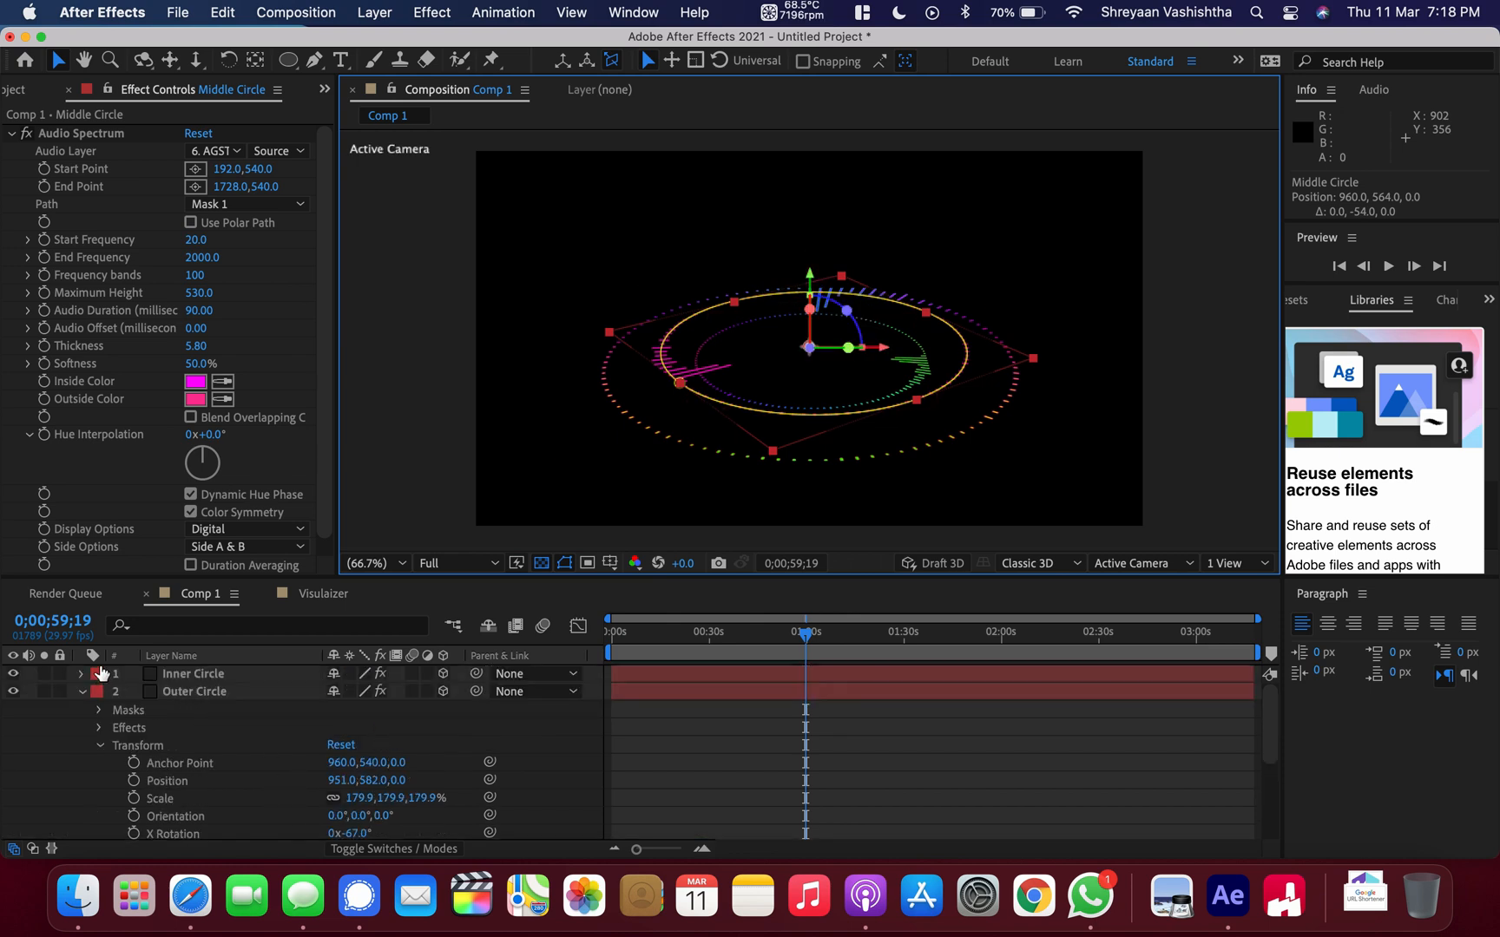
pyautogui.click(83, 674)
pyautogui.scroll(-2, 167, 747)
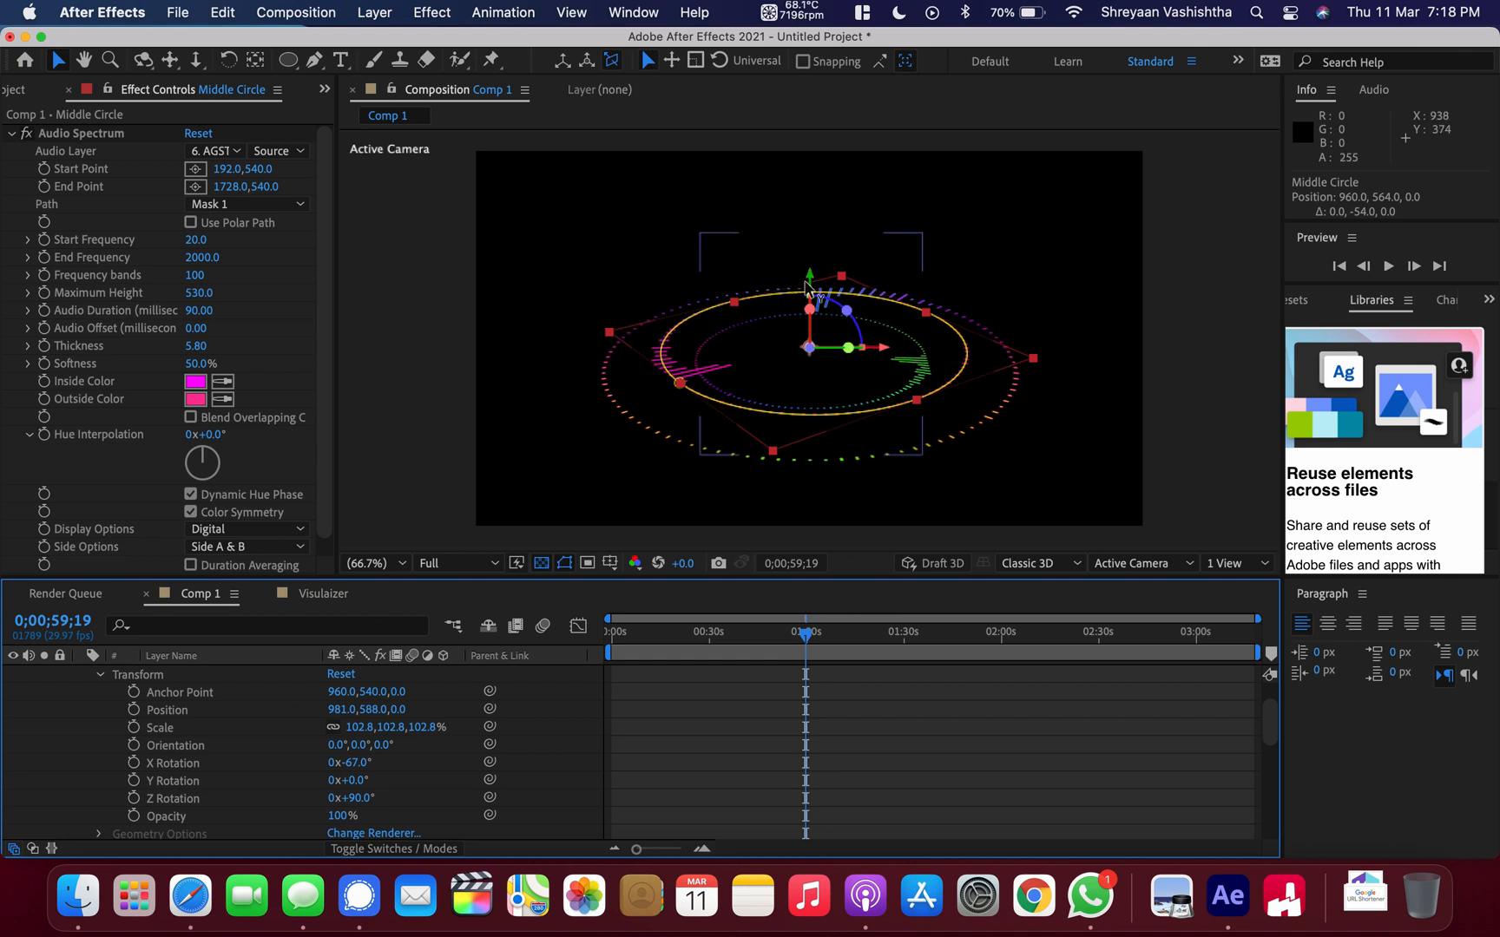
pyautogui.moveTo(813, 258); pyautogui.dragTo(803, 227)
pyautogui.press('super+z')
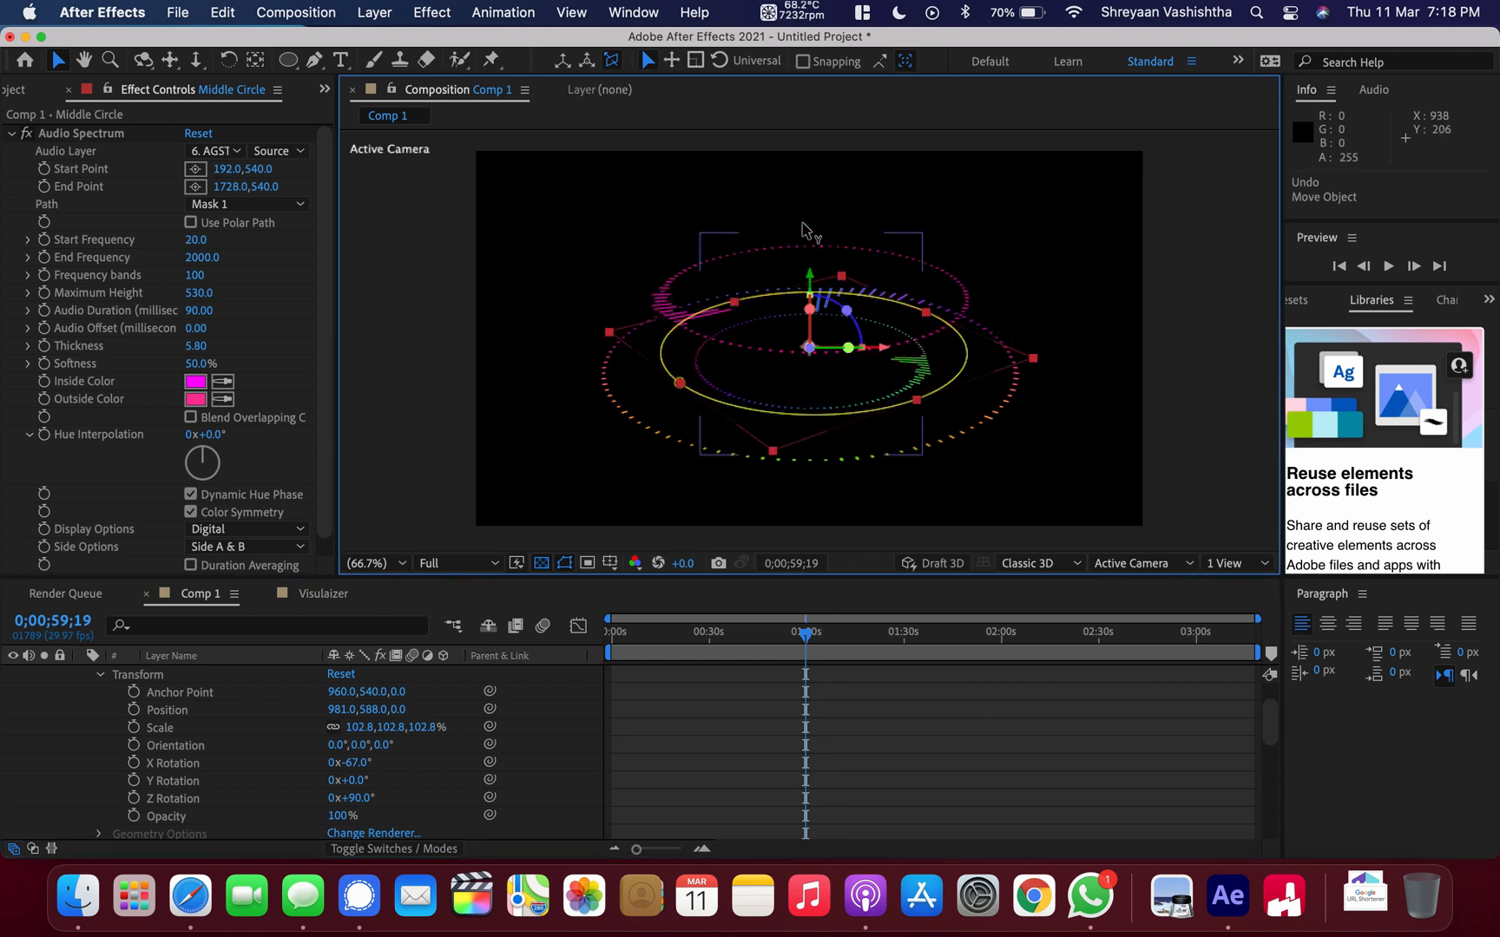
pyautogui.scroll(2, 351, 738)
pyautogui.click(202, 685)
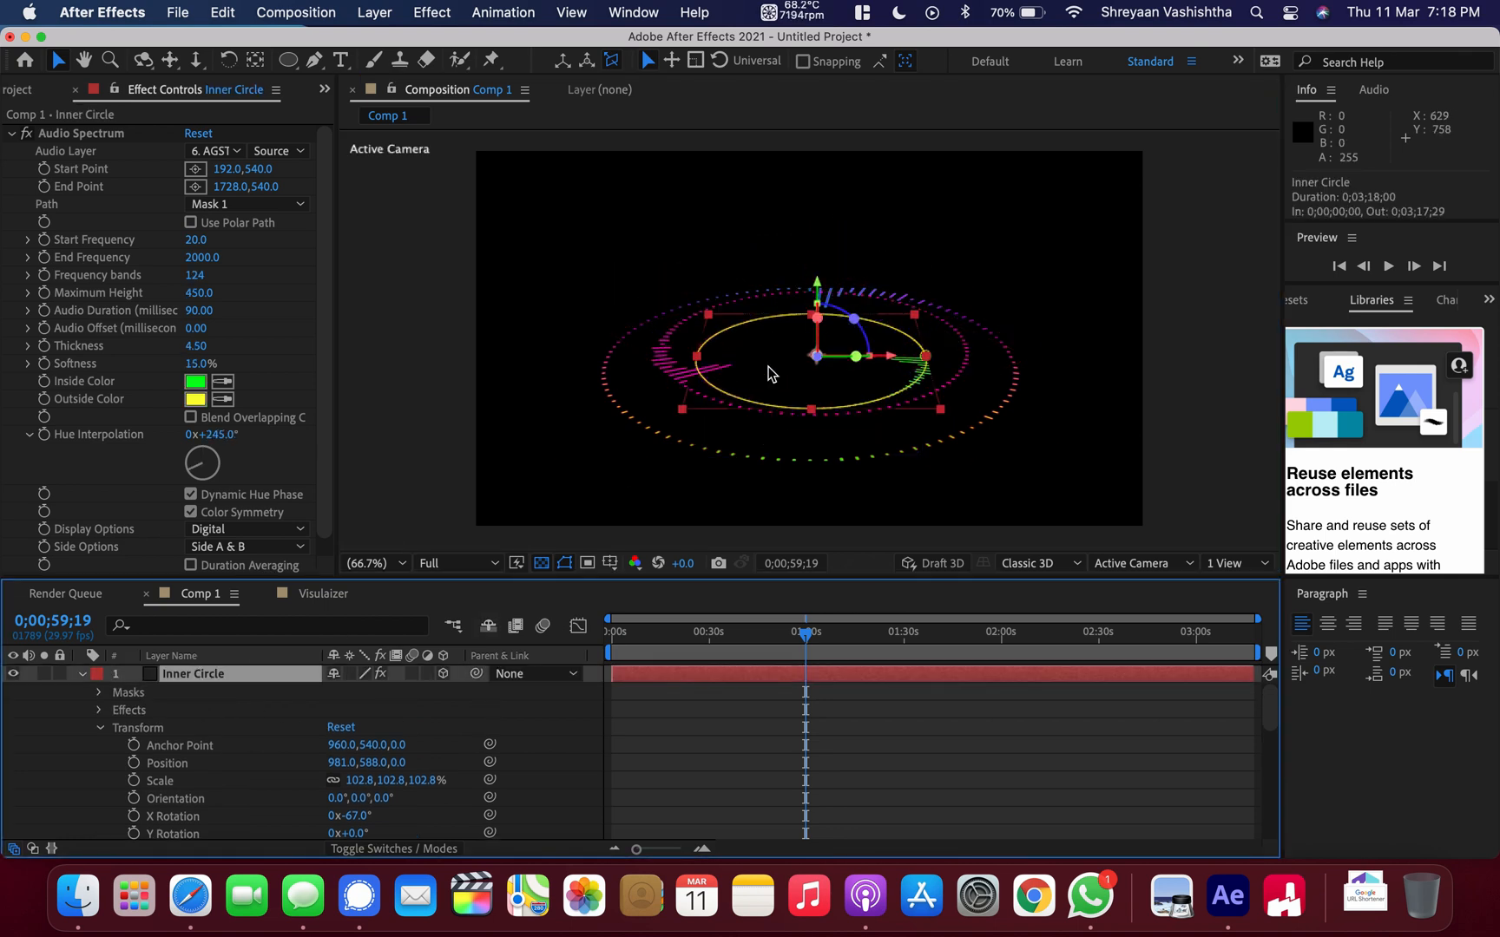
pyautogui.moveTo(818, 300)
pyautogui.mouseDown()
pyautogui.moveTo(815, 238)
pyautogui.moveTo(814, 282)
pyautogui.mouseUp()
pyautogui.click(406, 401)
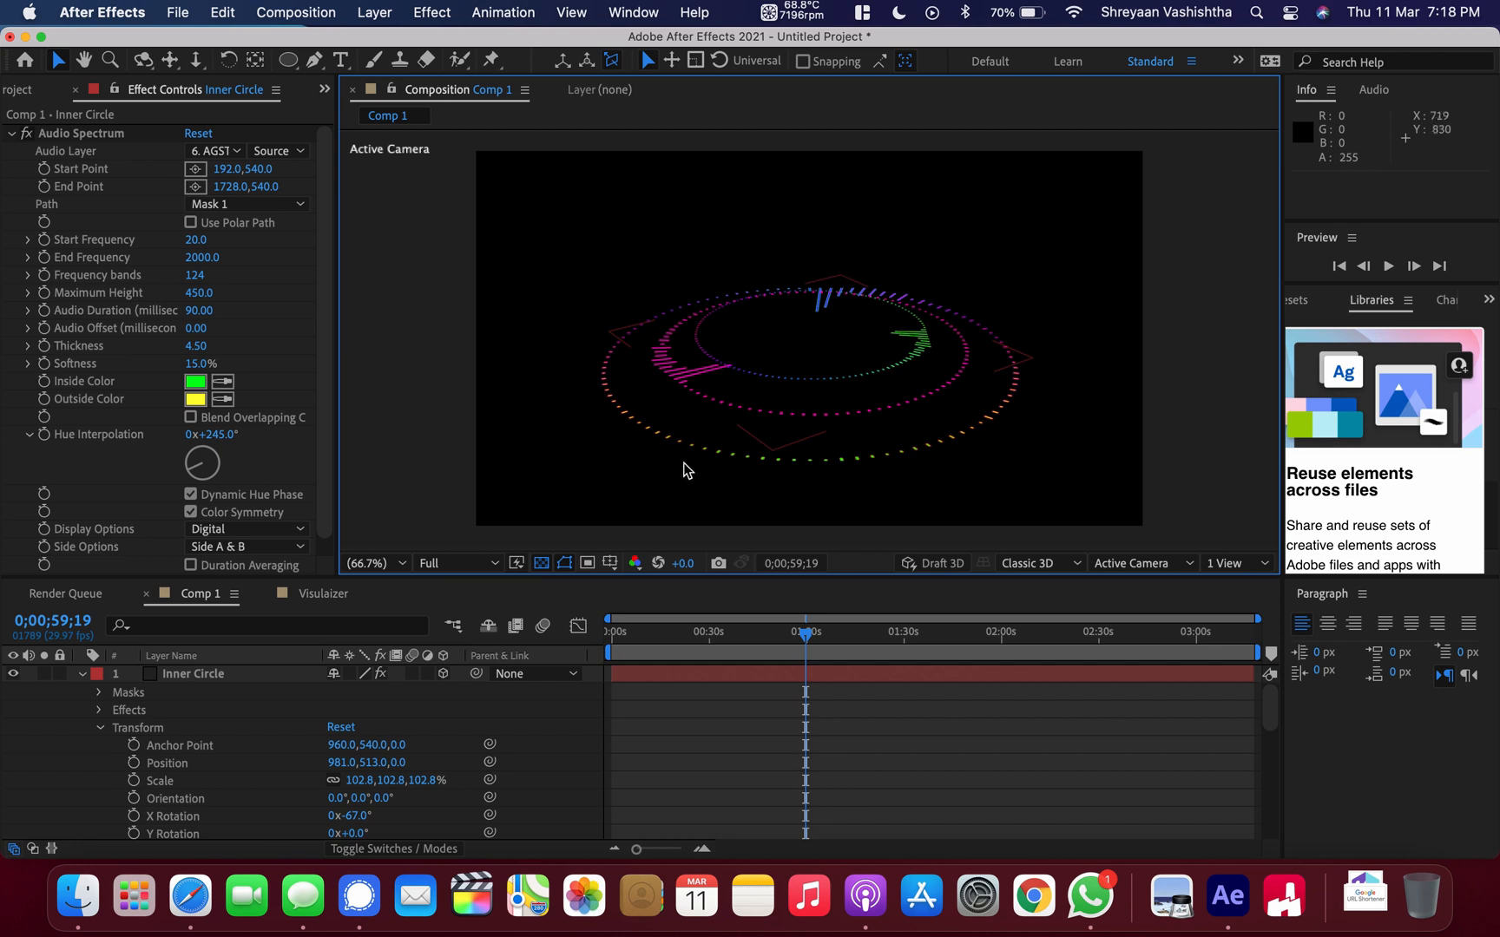
# Raise the Outer Circle layer to position 951, 552 and collapse the Inner and Outer Circle layers' properties.
pyautogui.moveTo(716, 458); pyautogui.dragTo(793, 415)
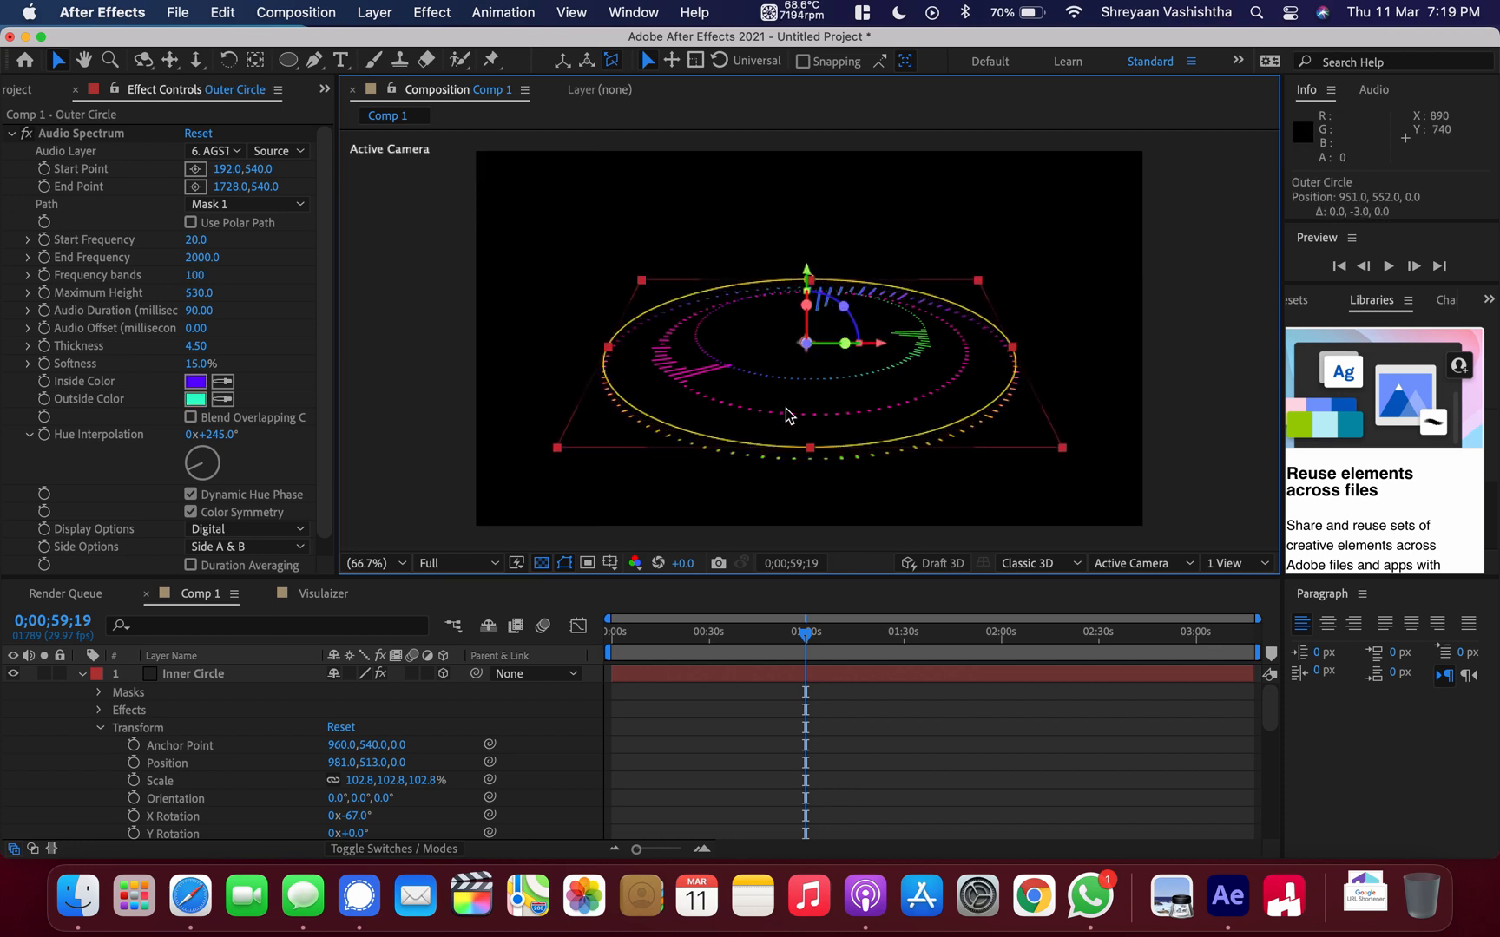
pyautogui.click(410, 451)
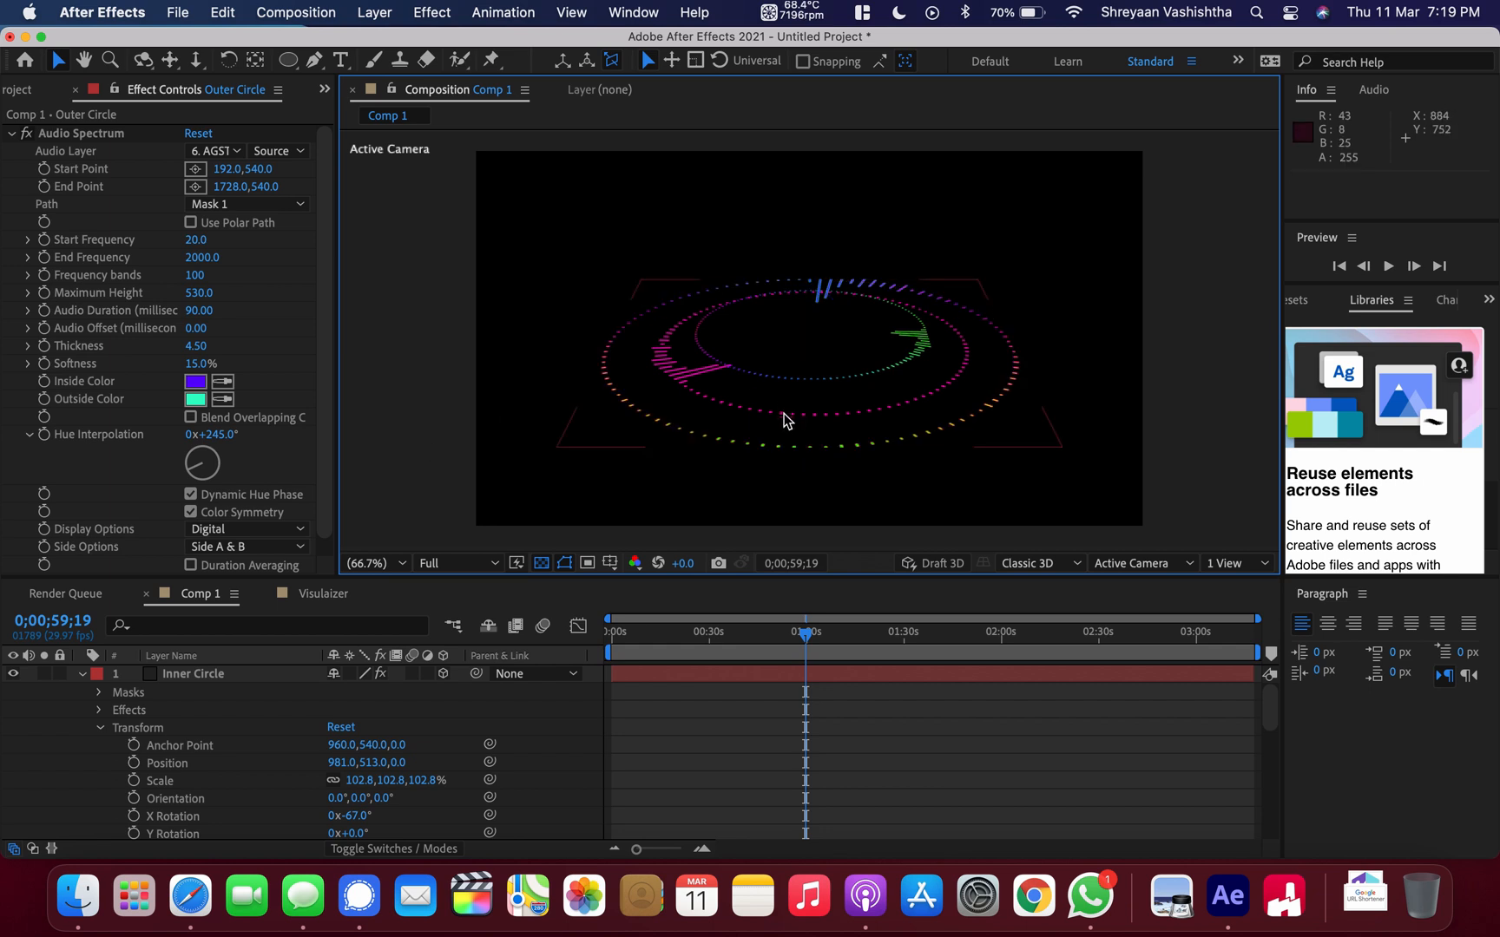
pyautogui.moveTo(782, 420); pyautogui.dragTo(784, 427)
pyautogui.click(83, 674)
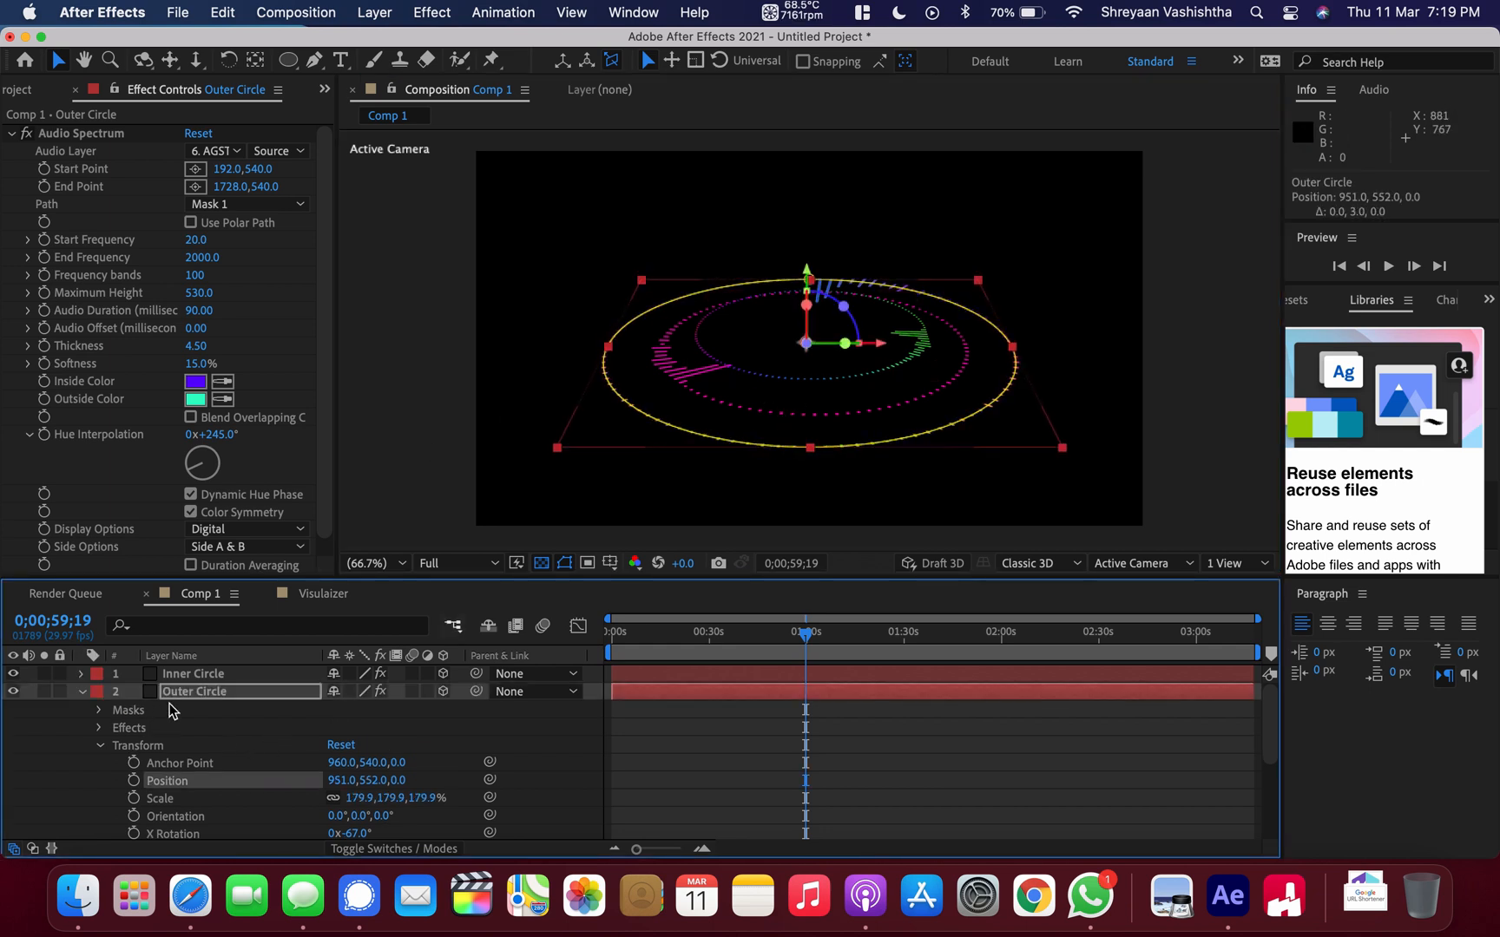
pyautogui.click(207, 674)
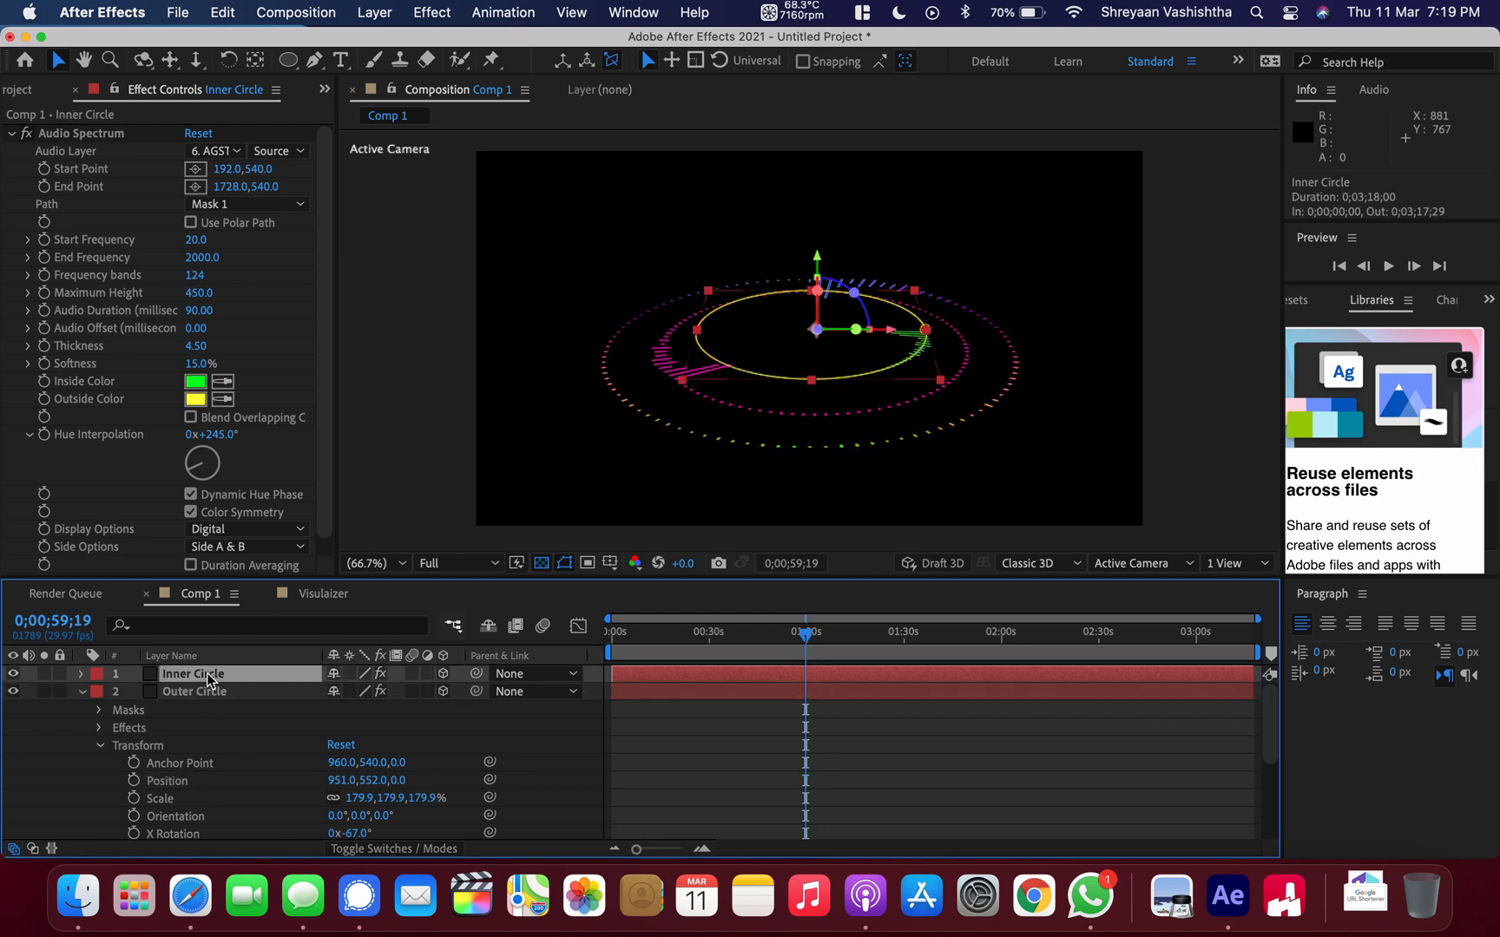
pyautogui.click(130, 717)
pyautogui.click(88, 692)
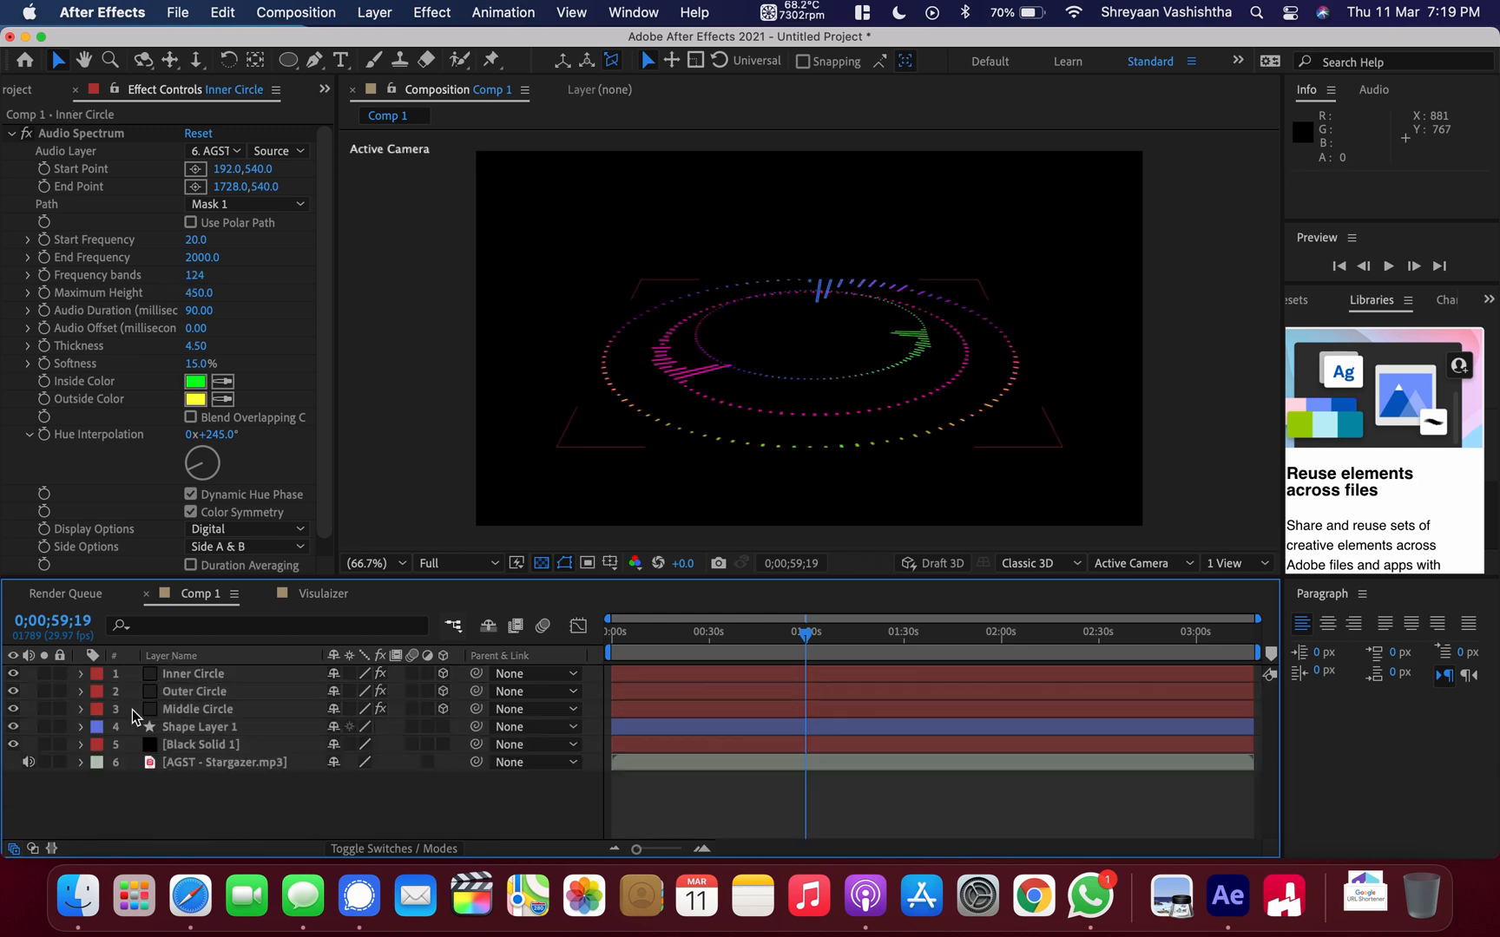
# Nudge the Middle Circle layer up and slightly left to position 957, 531.
pyautogui.click(204, 709)
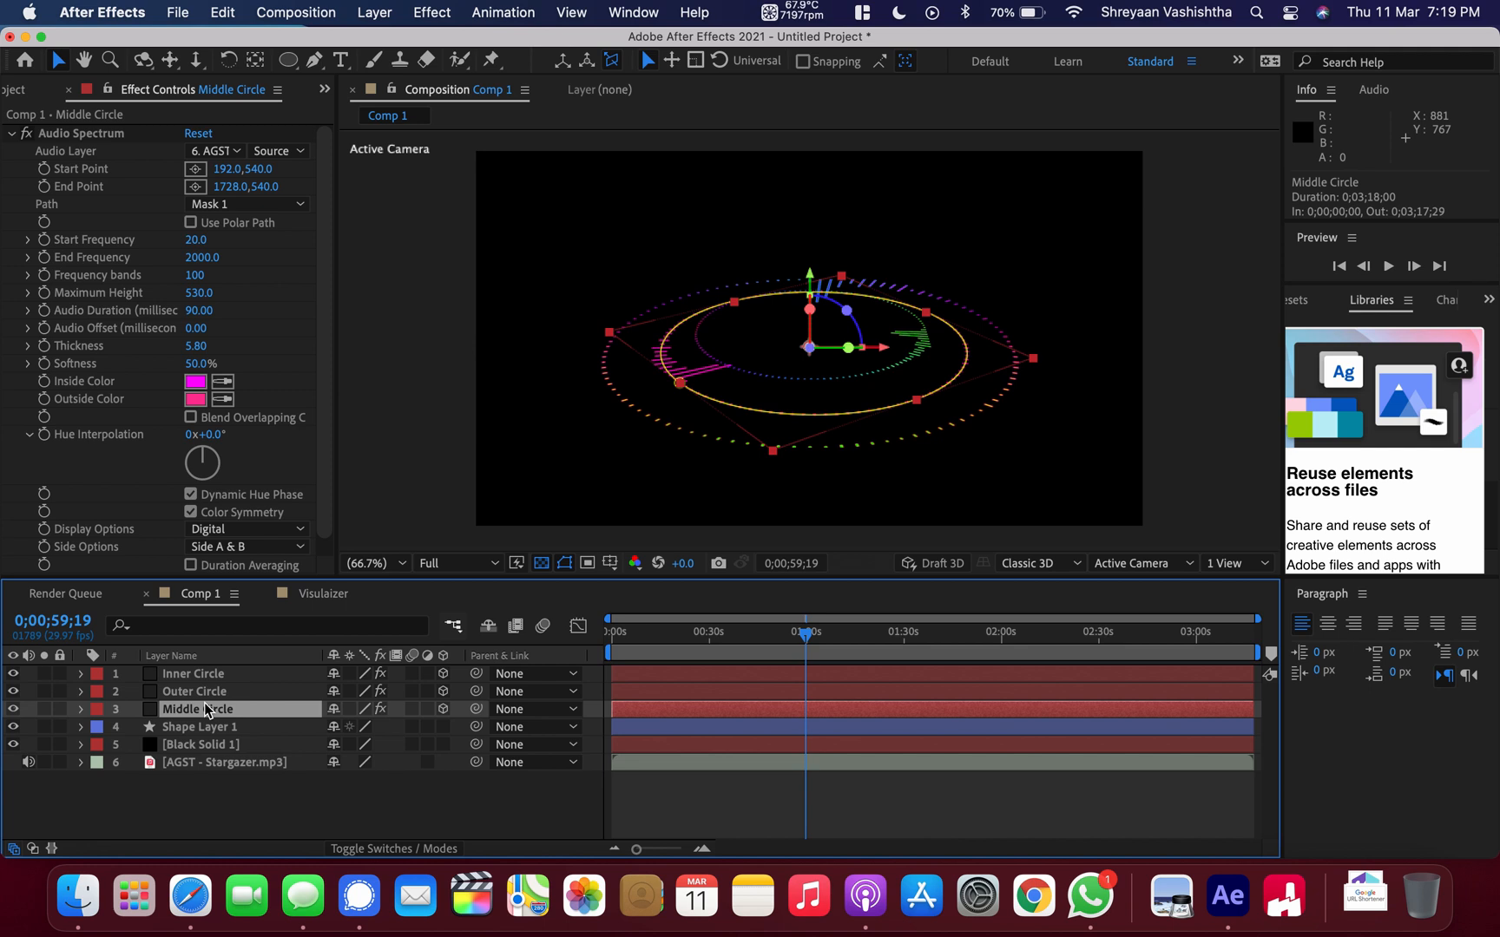
pyautogui.press('Up')
pyautogui.press('Up')
pyautogui.press('Up')
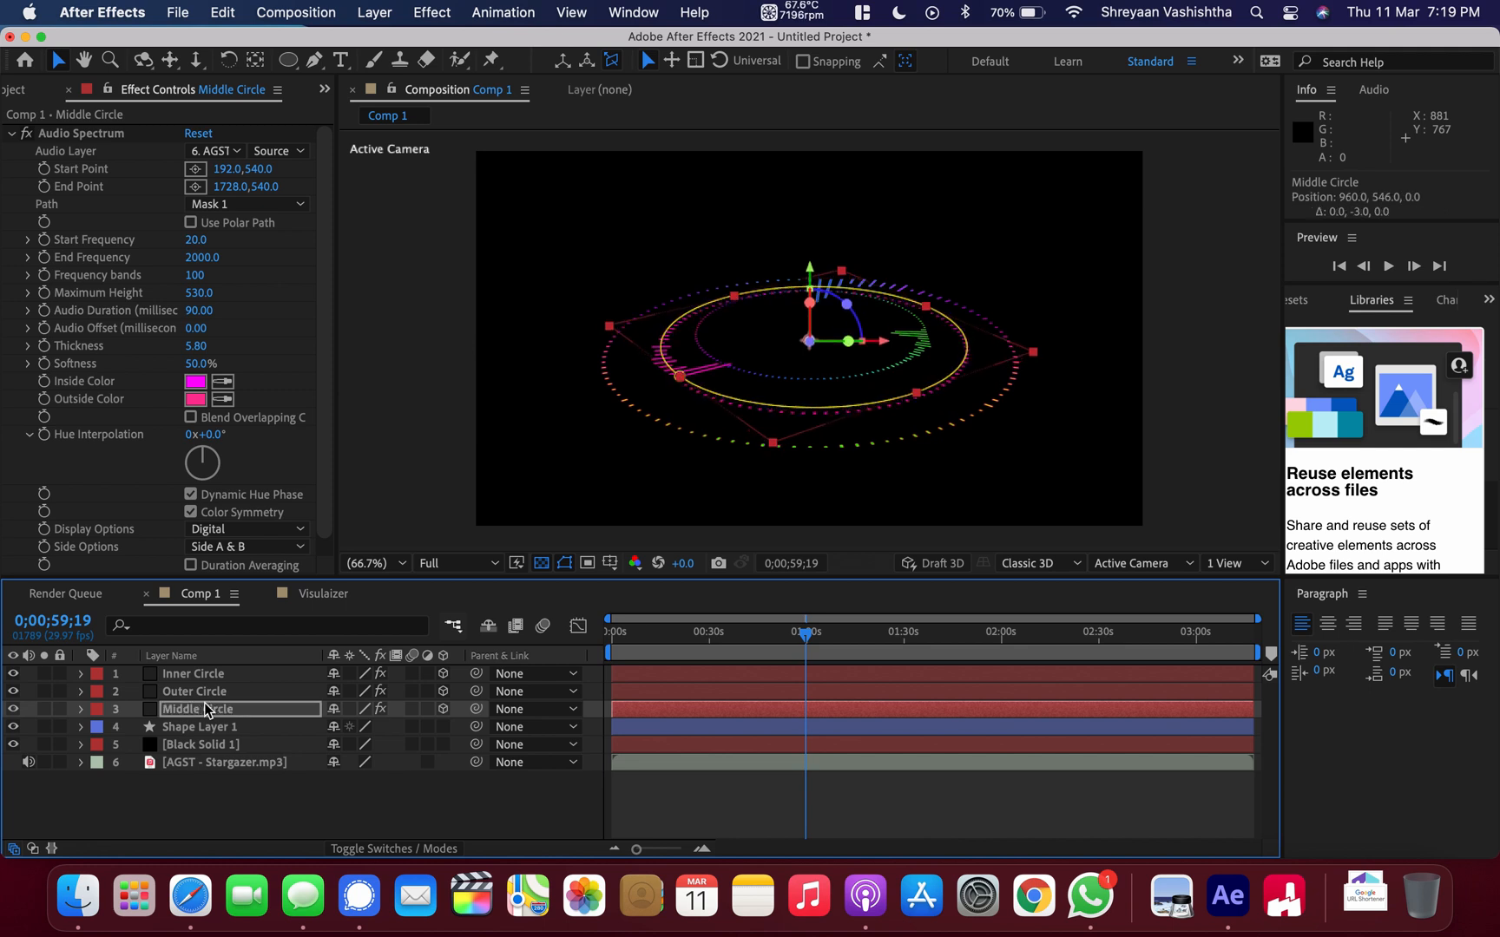
pyautogui.press('Up')
pyautogui.press('Up')
pyautogui.press('Up')
pyautogui.press('Up')
pyautogui.press('Up')
pyautogui.press('Left')
pyautogui.press('Right')
pyautogui.press('Left')
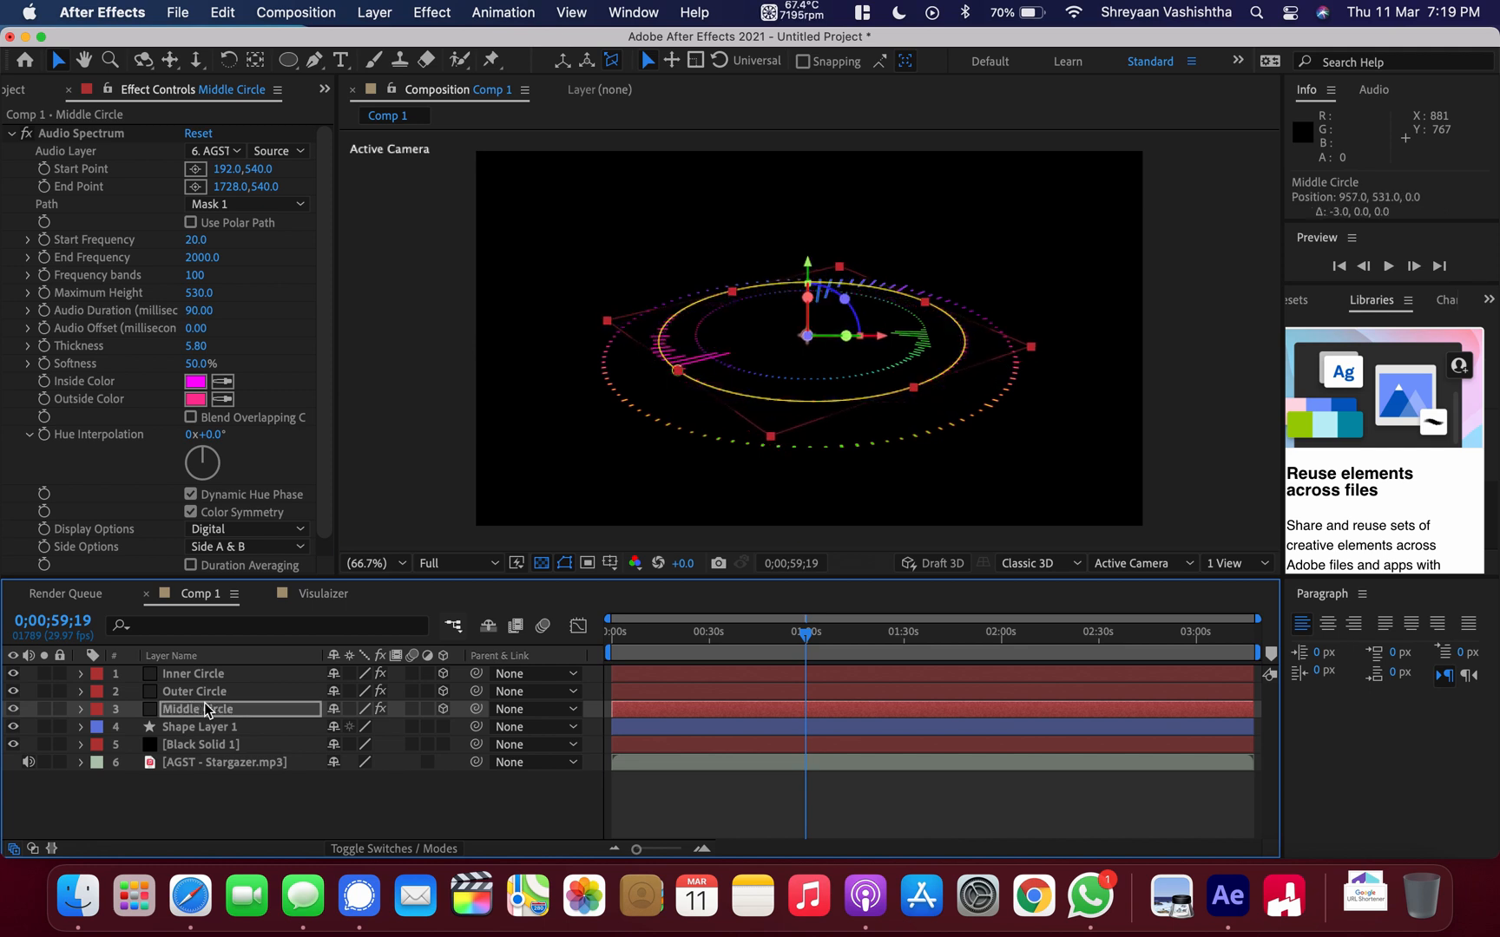
pyautogui.click(768, 408)
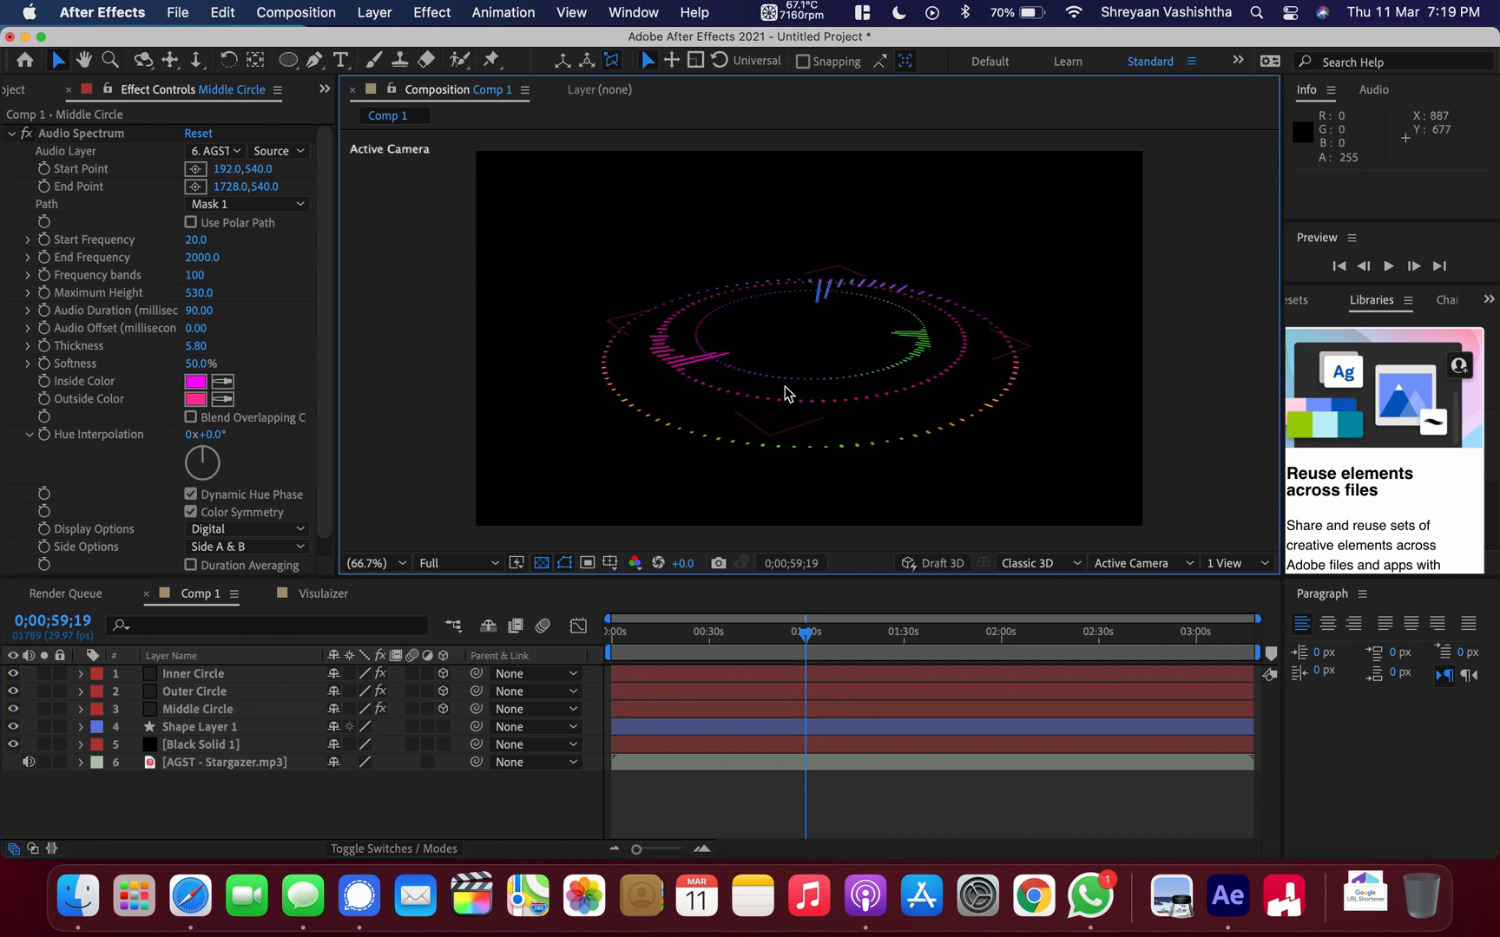
# Raise the Inner Circle layer slightly higher along its Y axis, above the Middle Circle, and deselect it.
pyautogui.click(239, 675)
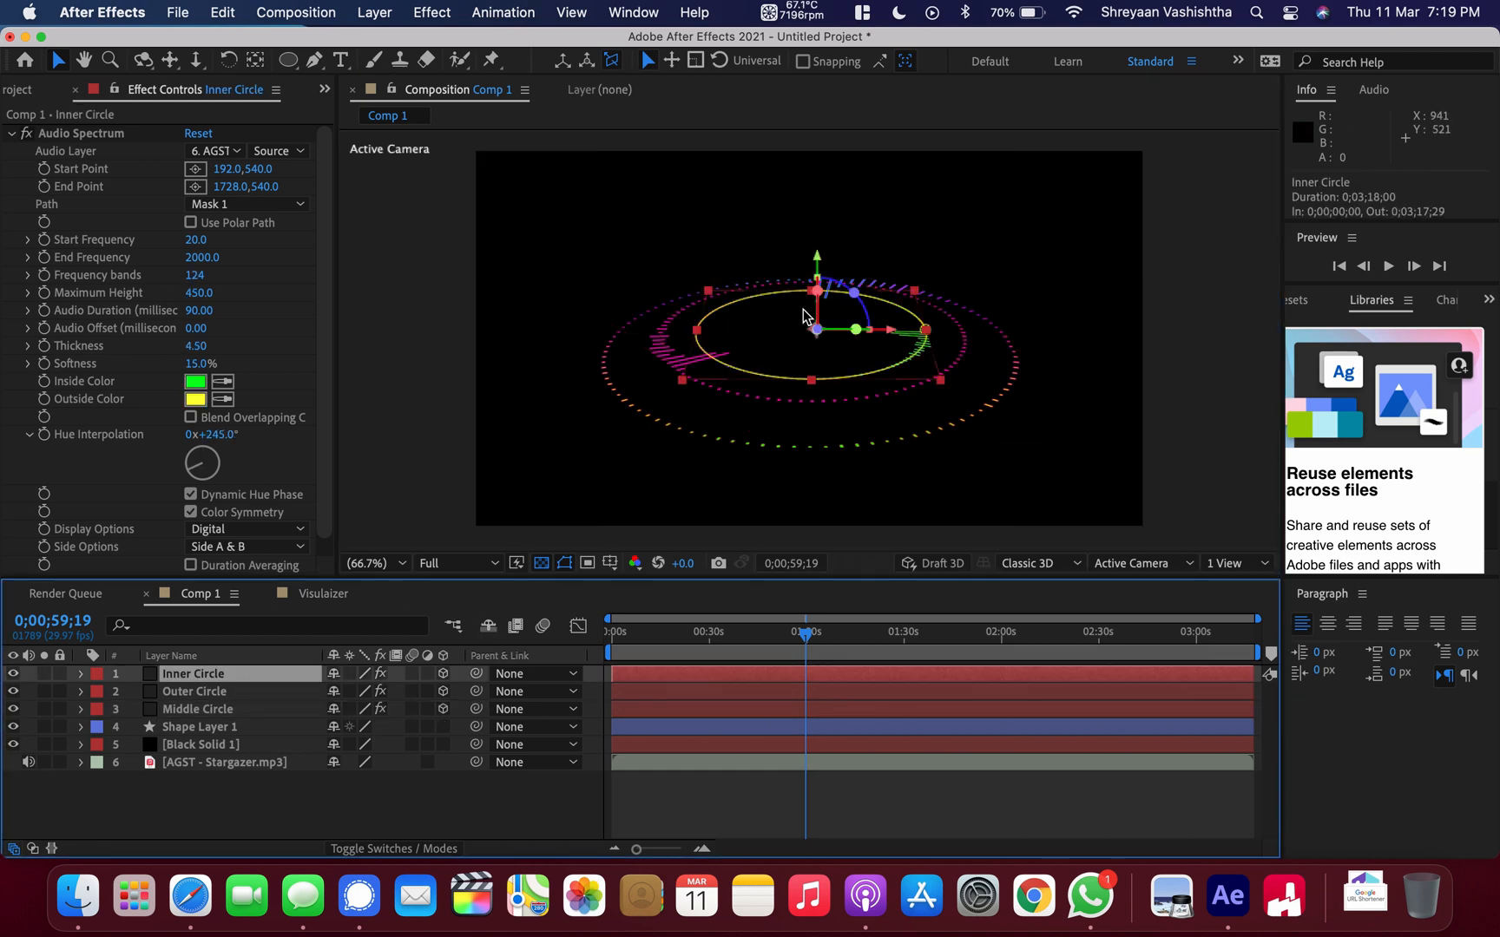
pyautogui.moveTo(816, 254); pyautogui.dragTo(818, 242)
pyautogui.click(443, 448)
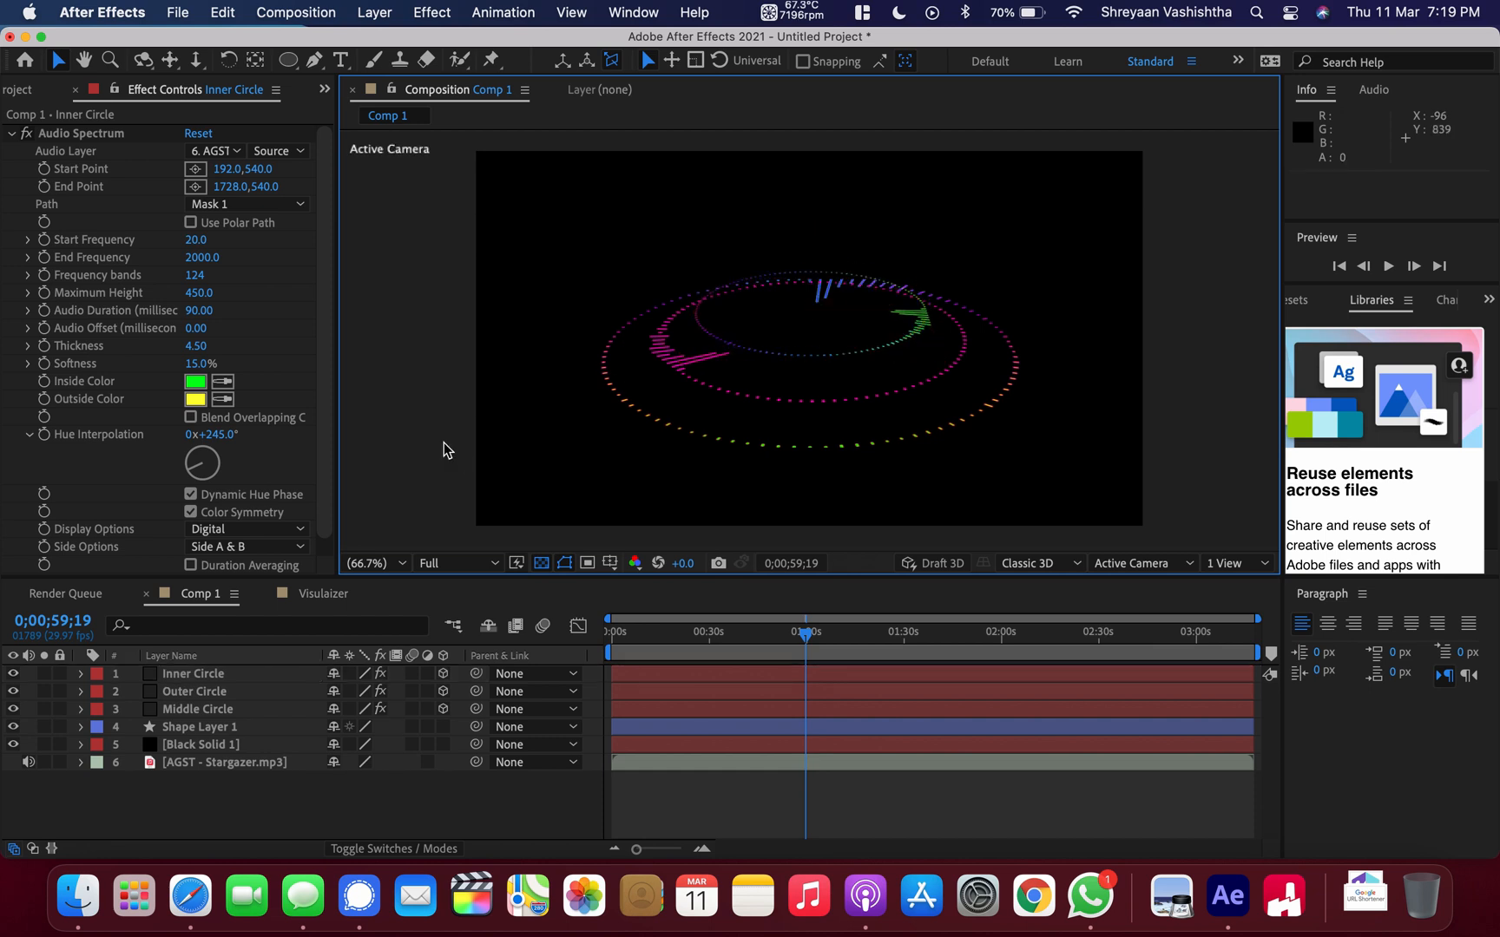
# Scale the Inner Circle layer to 87.8% and move it down and left to about position 970.1, 477.5.
pyautogui.click(806, 358)
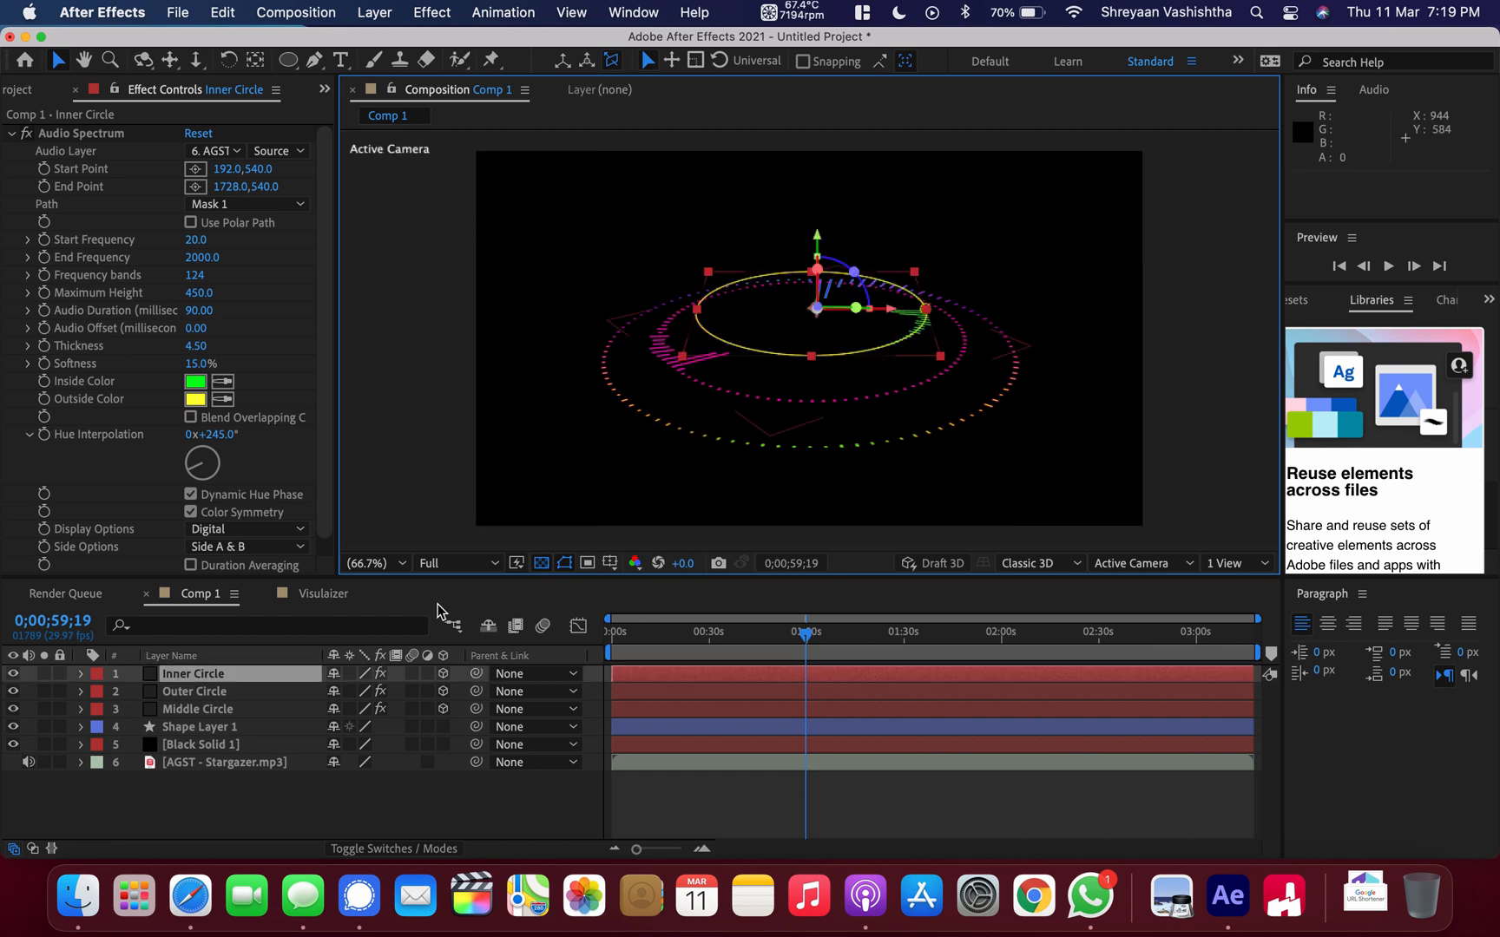
pyautogui.click(80, 674)
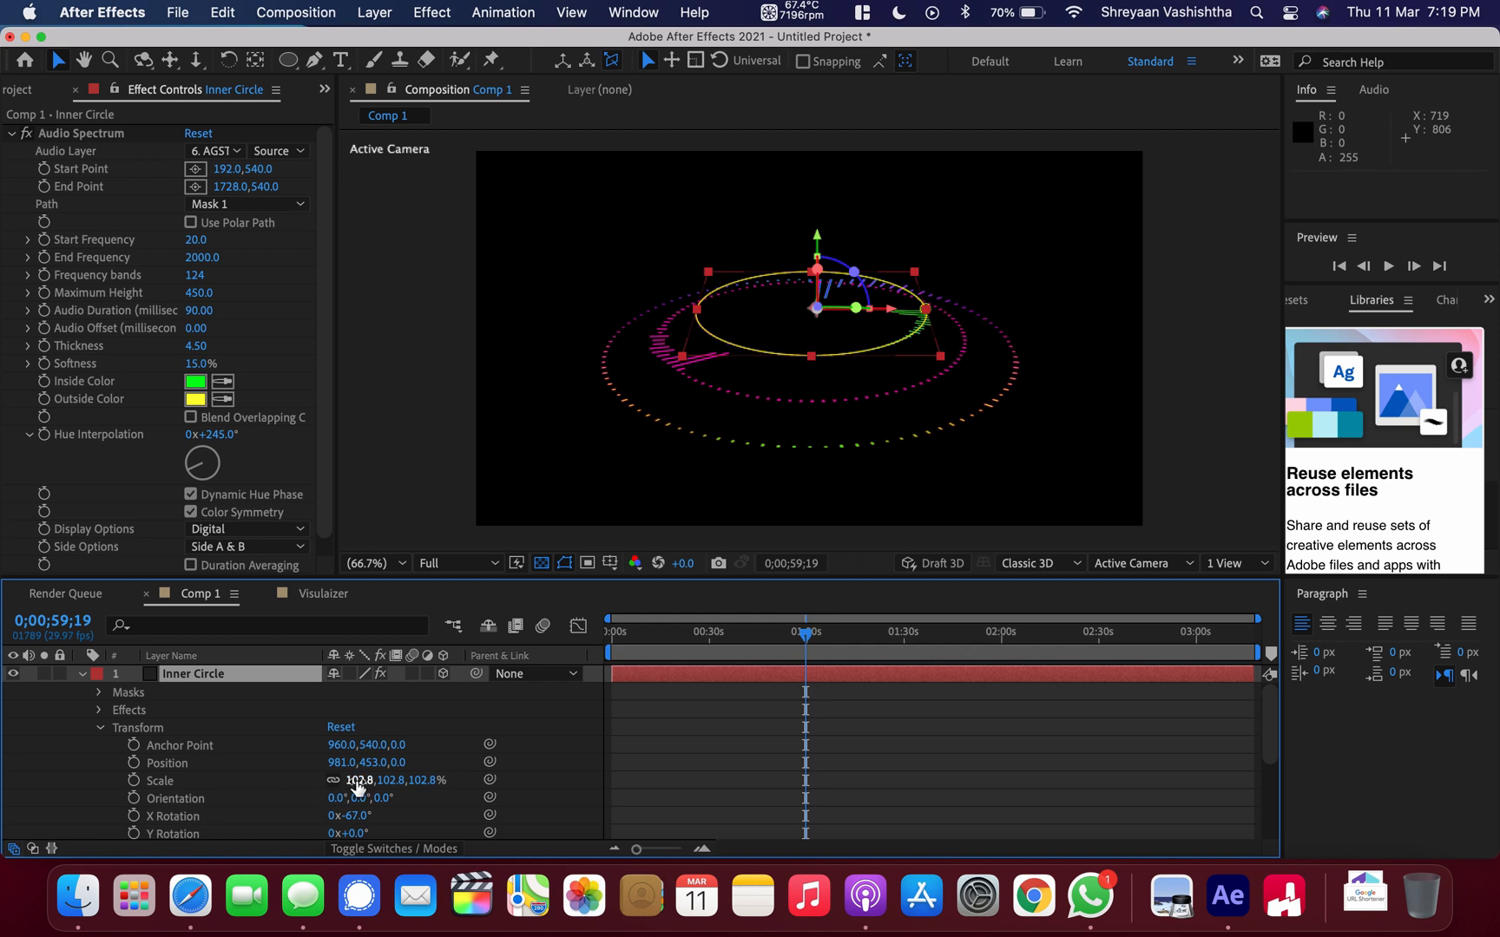
pyautogui.moveTo(357, 785); pyautogui.dragTo(330, 780)
pyautogui.click(459, 414)
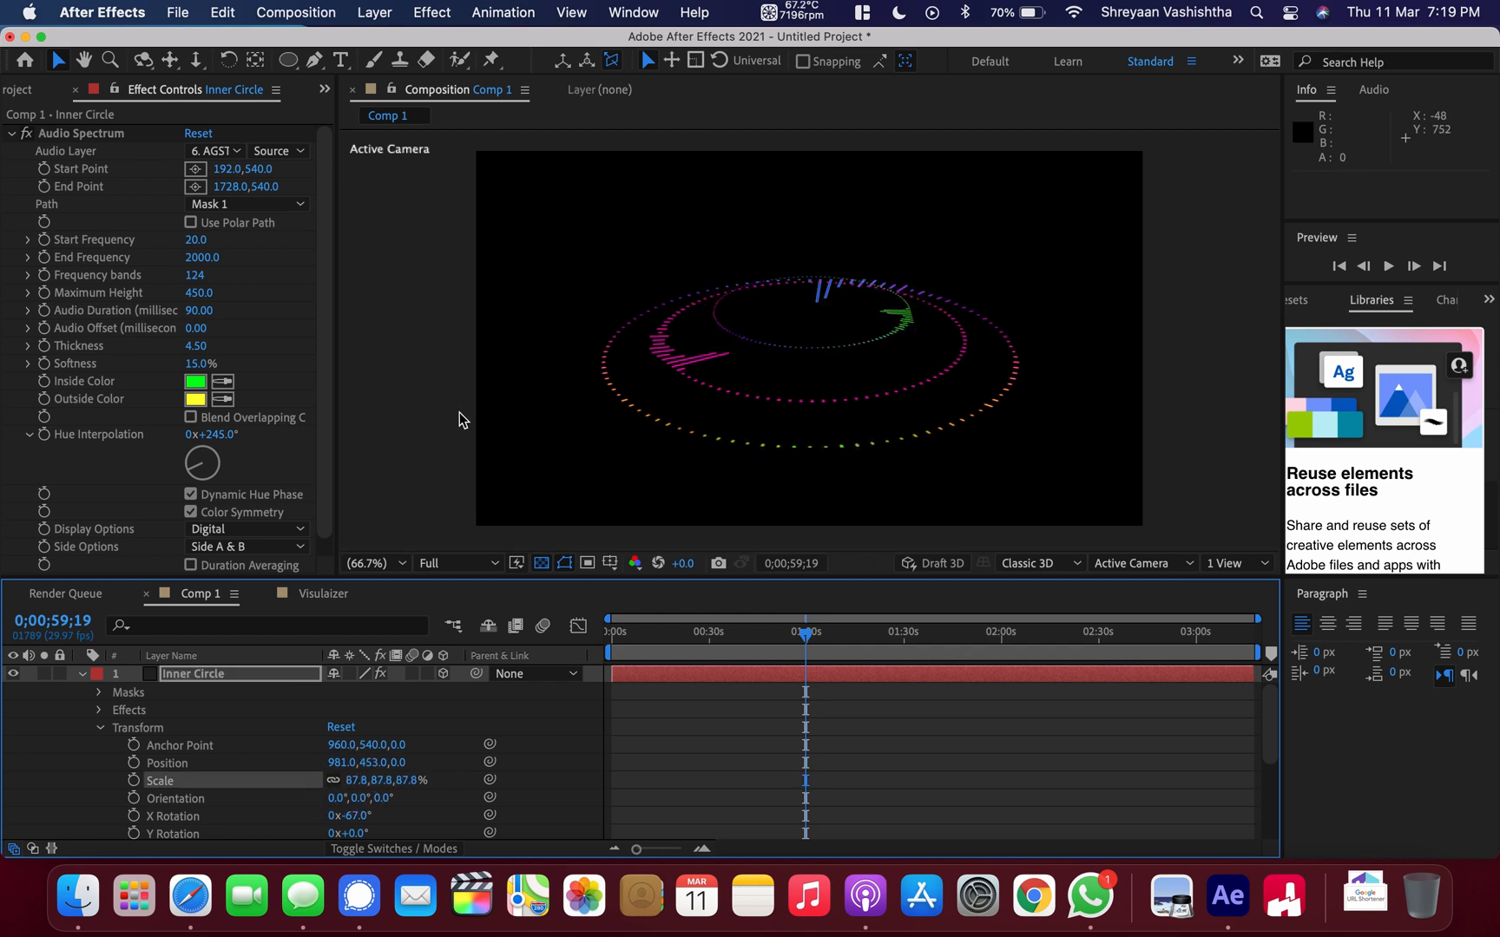
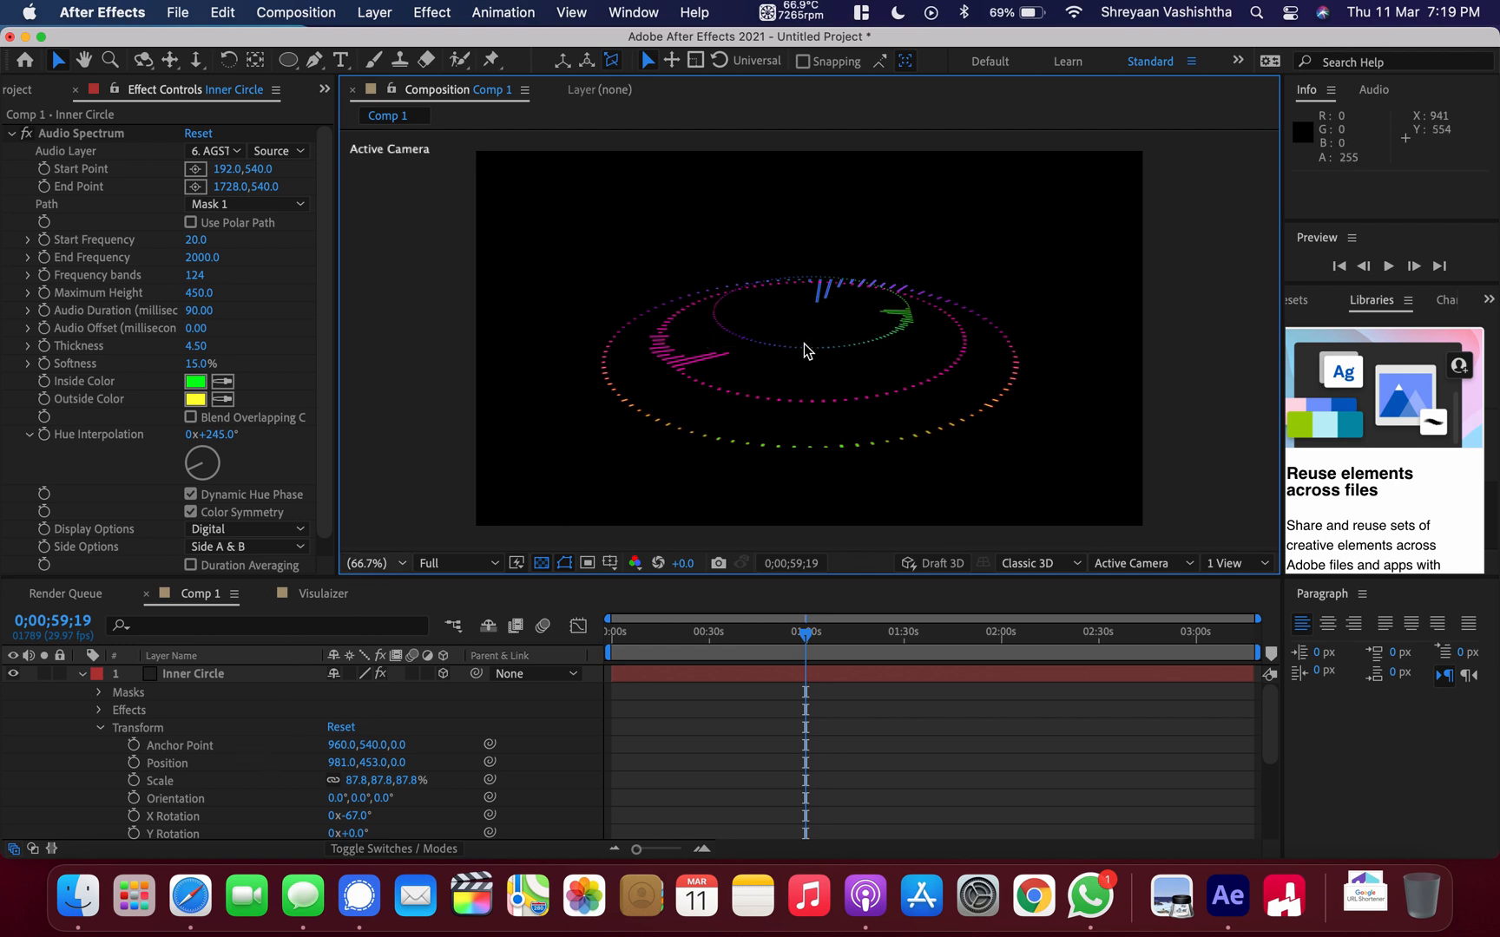
pyautogui.moveTo(780, 350); pyautogui.dragTo(772, 347)
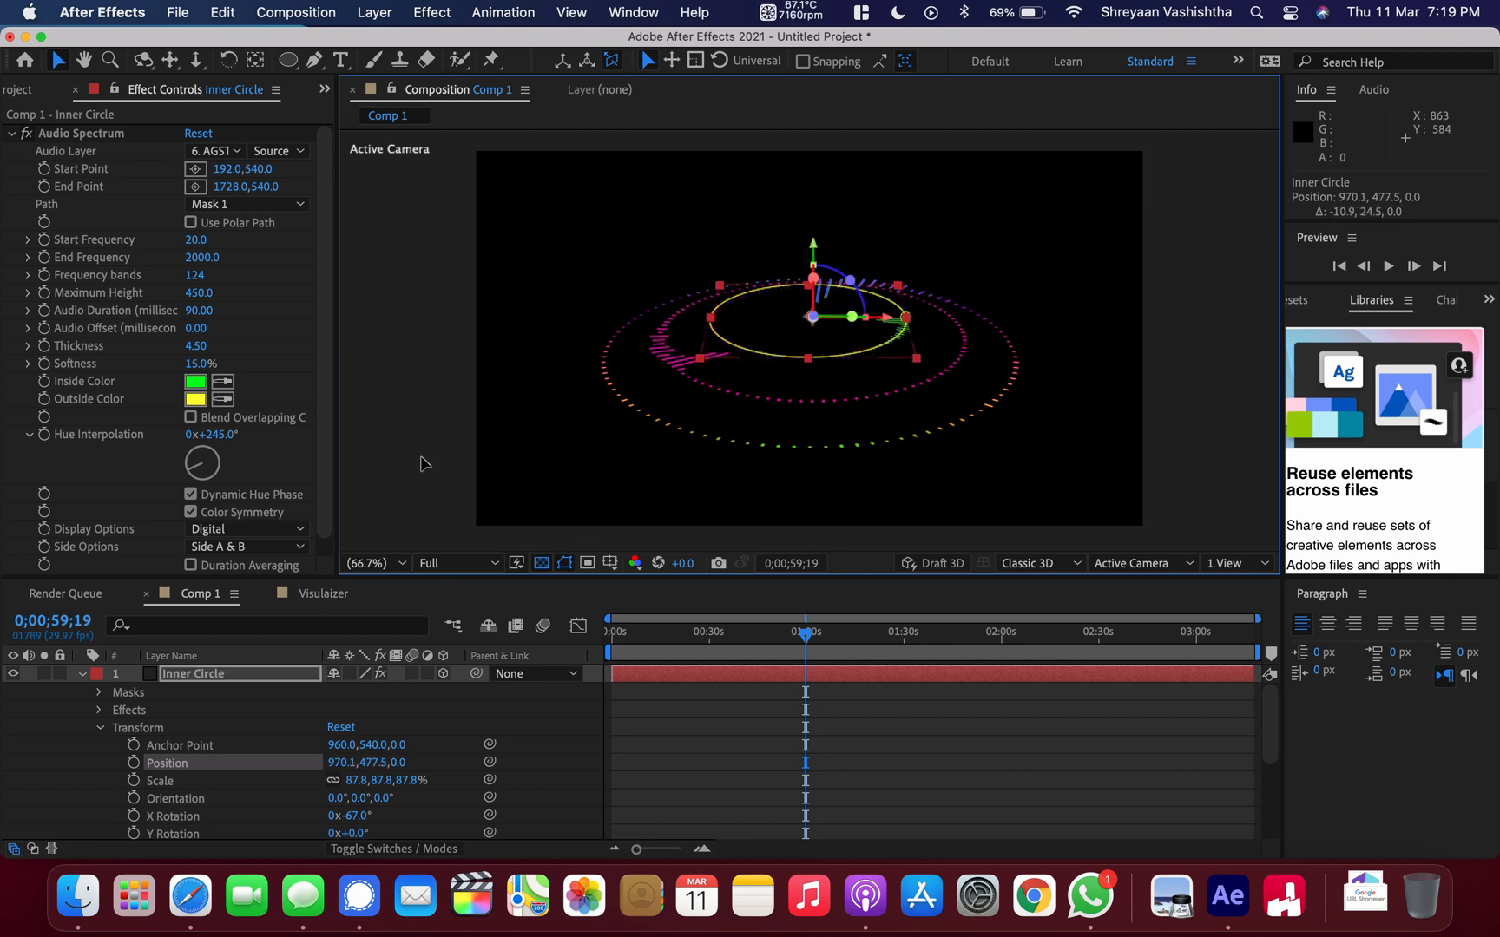
pyautogui.click(432, 464)
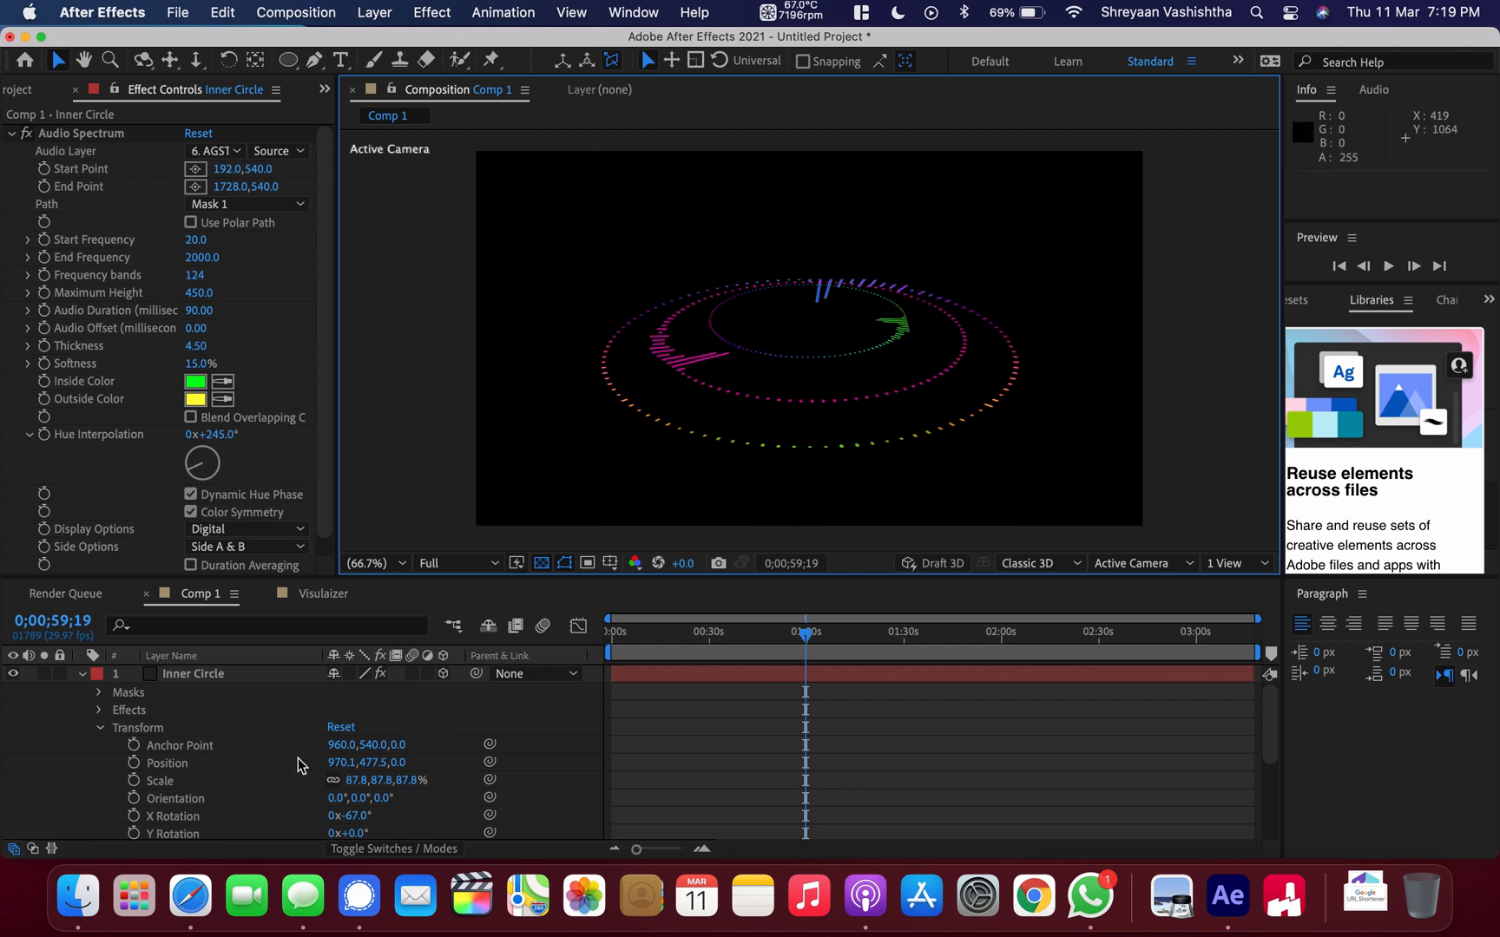
# Nudge the Outer Circle layer up to position 945, 495 and deselect it.
pyautogui.click(711, 442)
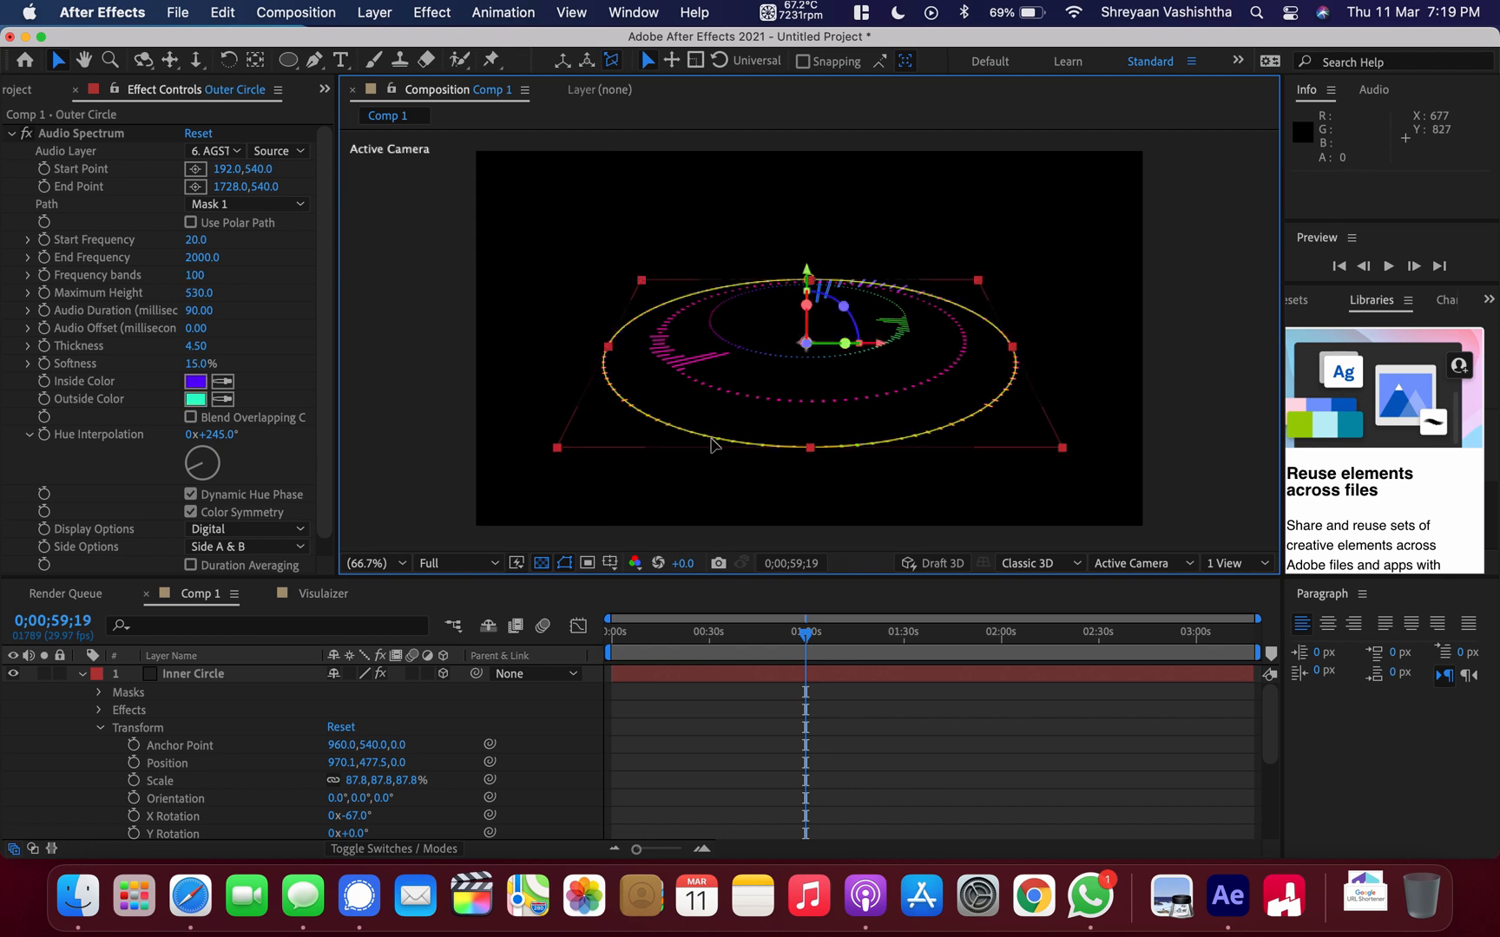
pyautogui.press('Up')
pyautogui.press('Up')
pyautogui.press('Up')
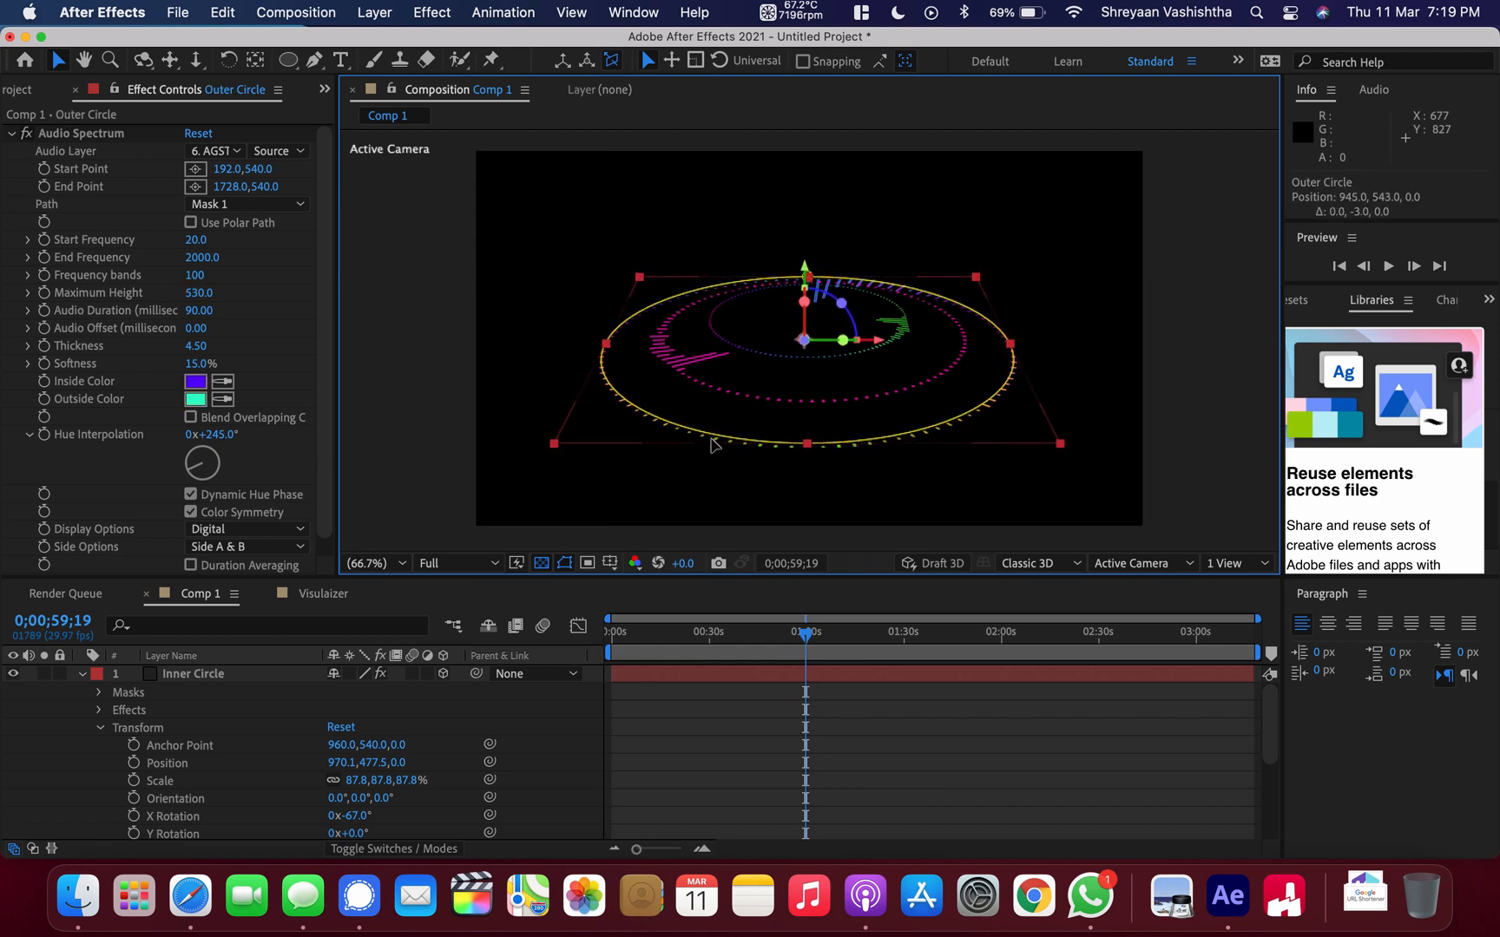
pyautogui.press('Up')
pyautogui.press('Up')
pyautogui.press('Up')
pyautogui.press('Up')
pyautogui.press('Up')
pyautogui.press('Up')
pyautogui.press('Up')
pyautogui.press('Up')
pyautogui.press('Up')
pyautogui.press('Up')
pyautogui.press('Up')
pyautogui.press('Up')
pyautogui.press('Up')
pyautogui.press('Up')
pyautogui.press('Up')
pyautogui.press('Up')
pyautogui.press('Up')
pyautogui.press('Up')
pyautogui.press('Up')
pyautogui.press('Up')
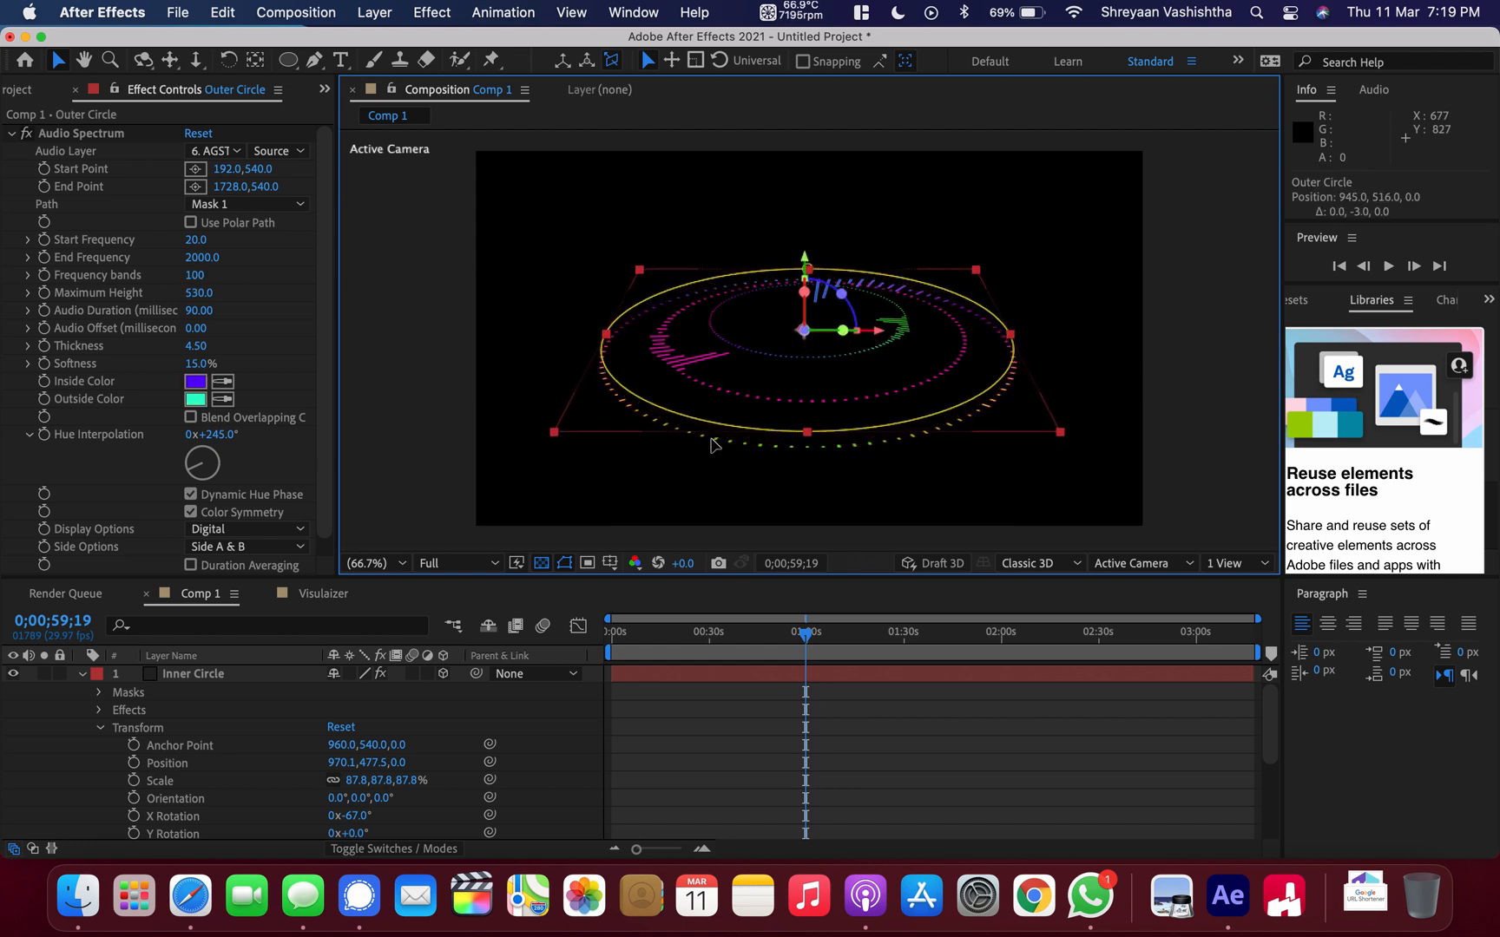
pyautogui.press('Up')
pyautogui.press('Up')
pyautogui.press('Up')
pyautogui.press('Up')
pyautogui.press('Up')
pyautogui.press('Up')
pyautogui.press('Up')
pyautogui.press('Up')
pyautogui.press('Up')
pyautogui.press('Up')
pyautogui.press('Up')
pyautogui.press('Up')
pyautogui.press('Up')
pyautogui.press('Up')
pyautogui.press('Up')
pyautogui.press('Up')
pyautogui.press('Up')
pyautogui.press('Up')
pyautogui.press('Up')
pyautogui.press('Up')
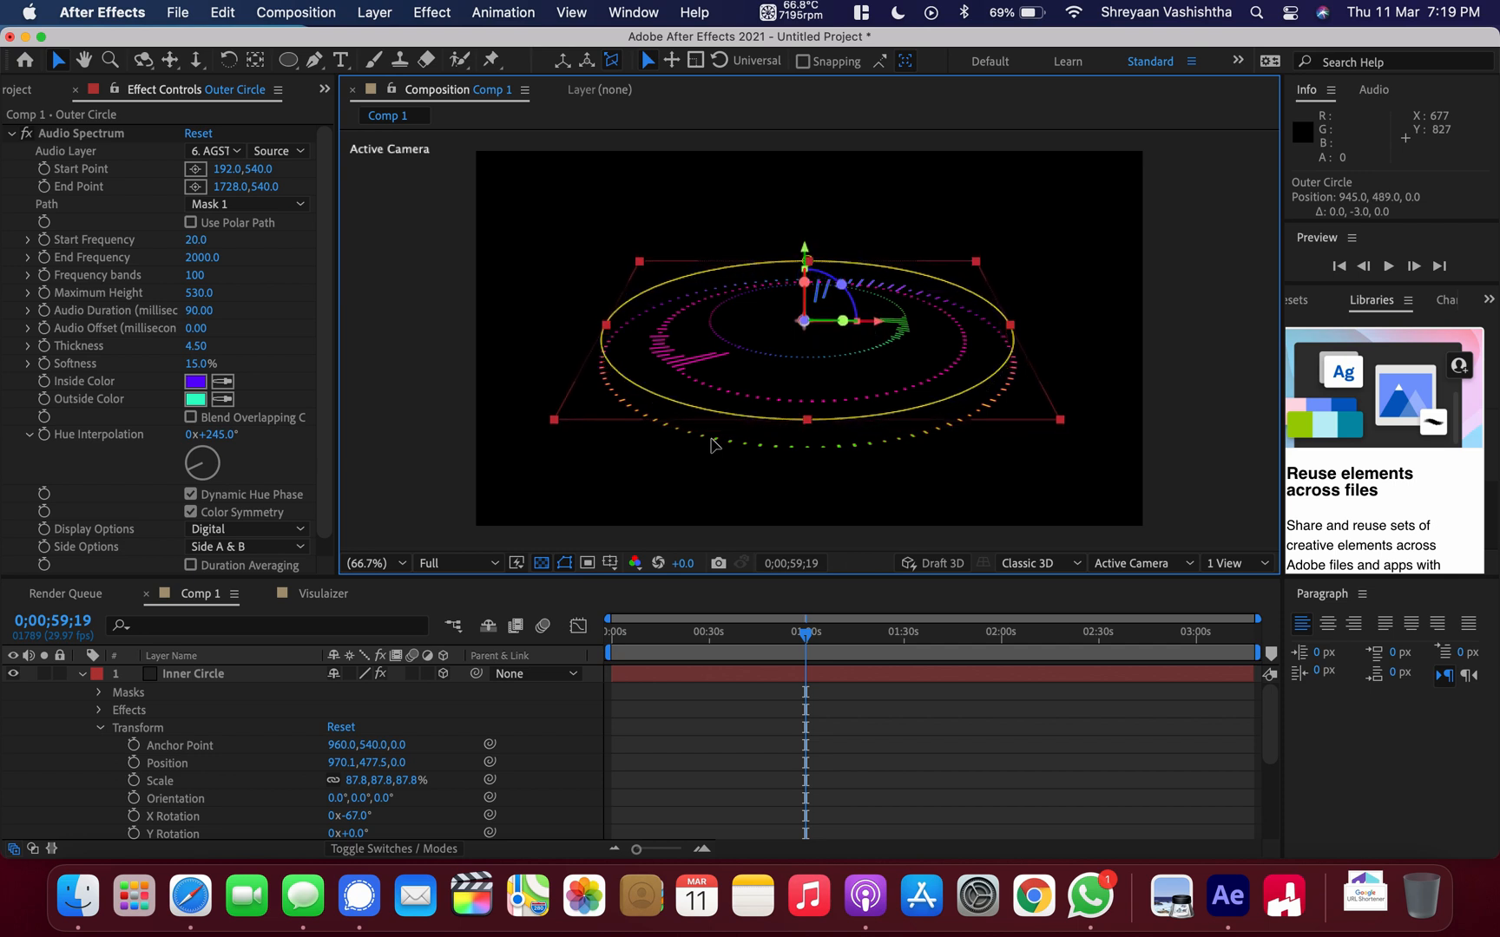
pyautogui.press('Down')
pyautogui.press('Down')
pyautogui.press('Down')
pyautogui.press('Down')
pyautogui.press('Down')
pyautogui.press('Down')
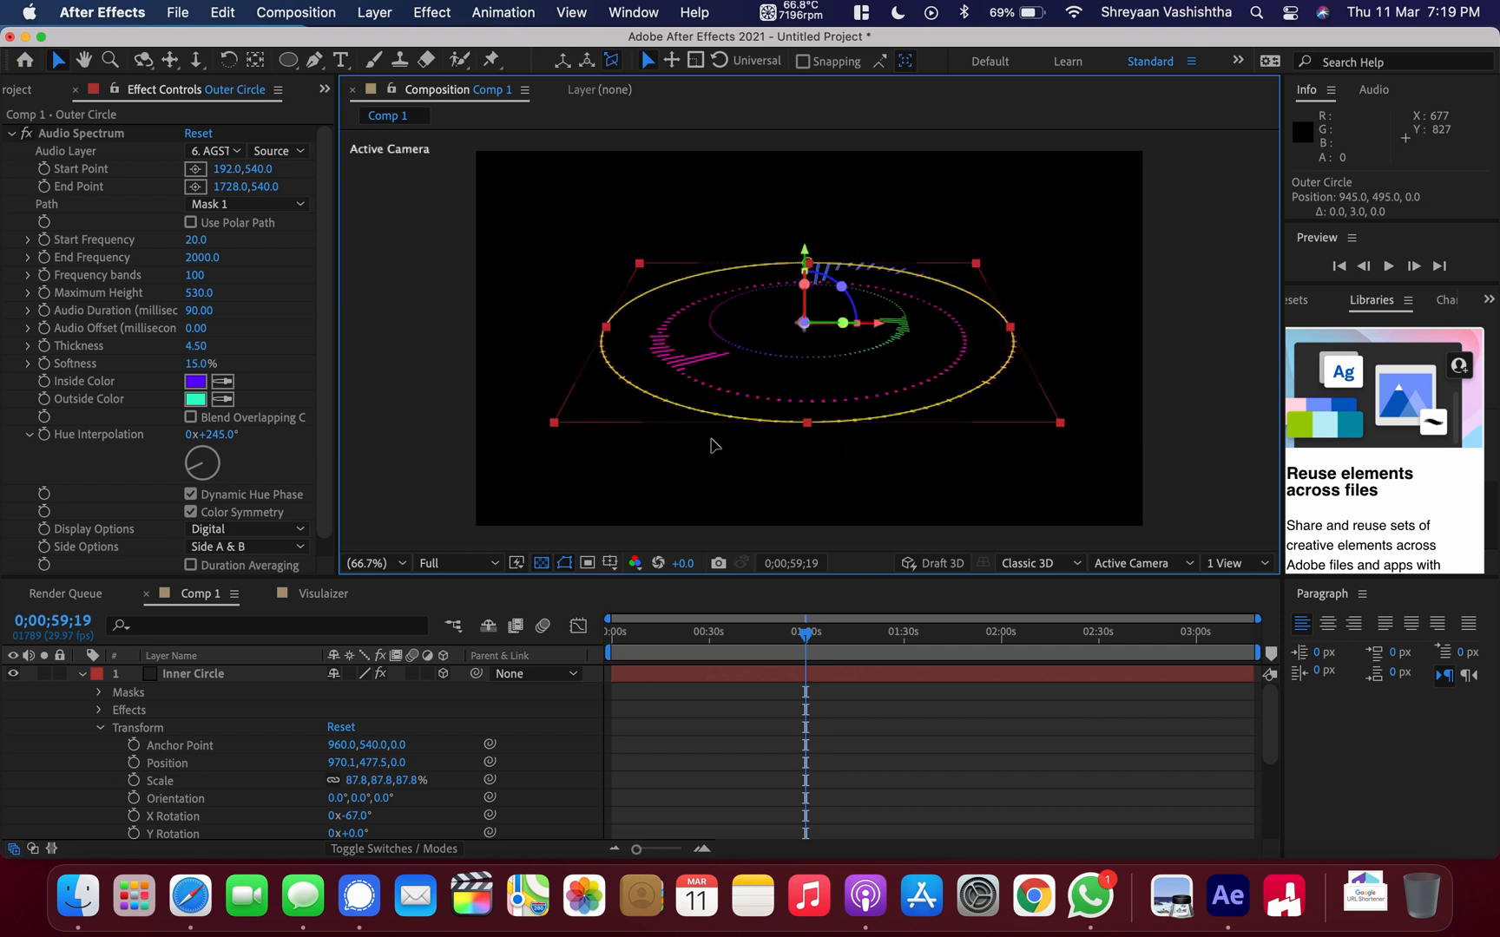
pyautogui.click(402, 452)
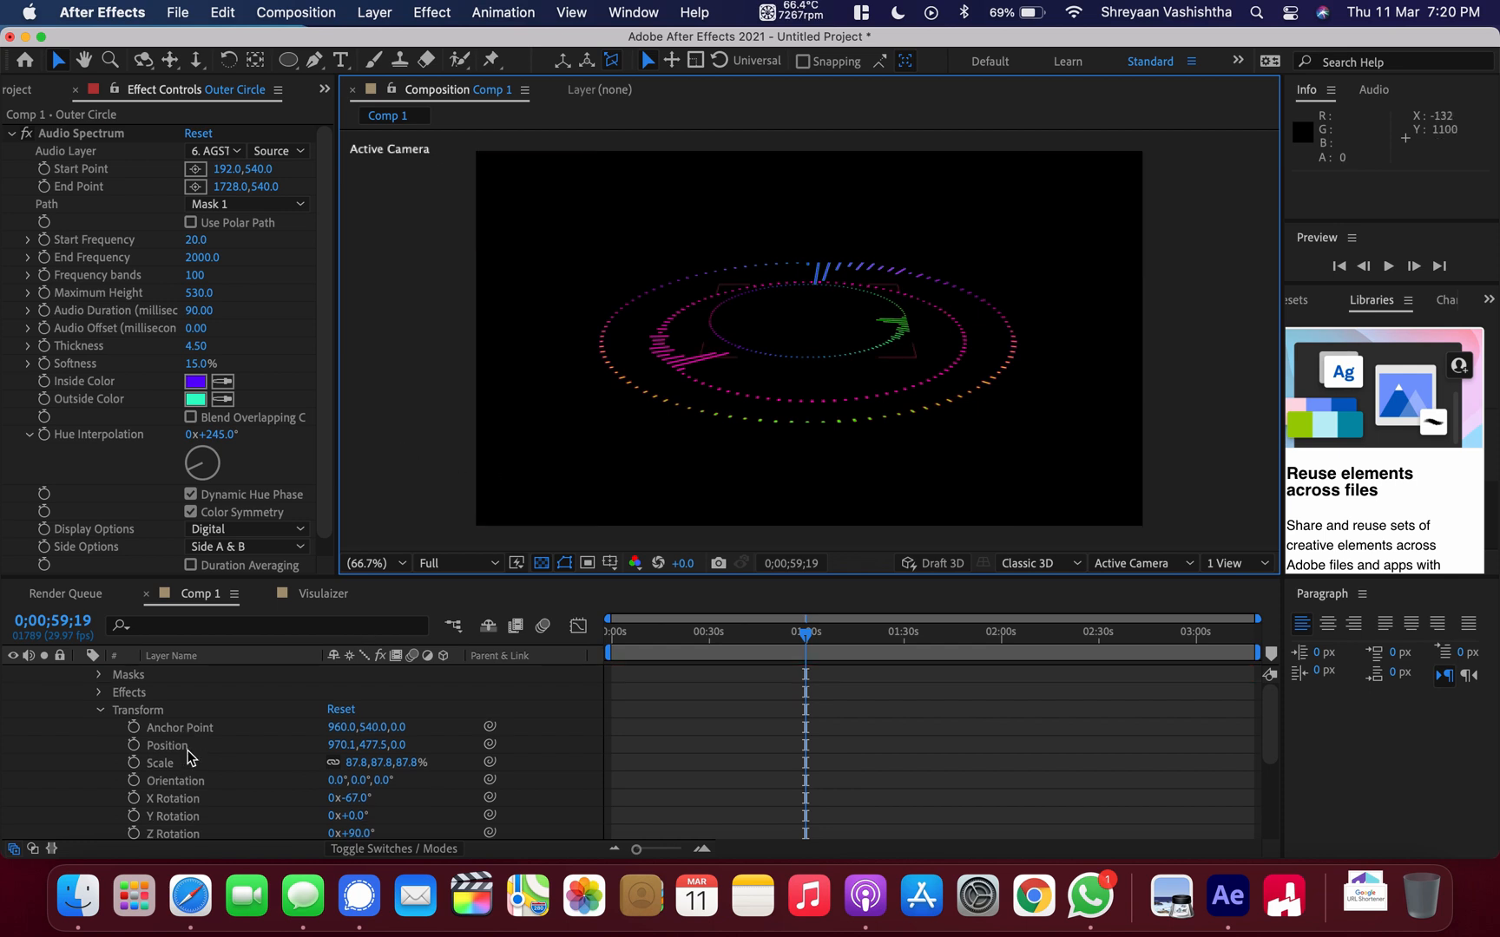
# Lower the Outer Circle layer along its Y axis to a Y position of 594, beneath the other two rings.
pyautogui.scroll(-1, 189, 758)
pyautogui.scroll(-5, 189, 758)
pyautogui.click(819, 349)
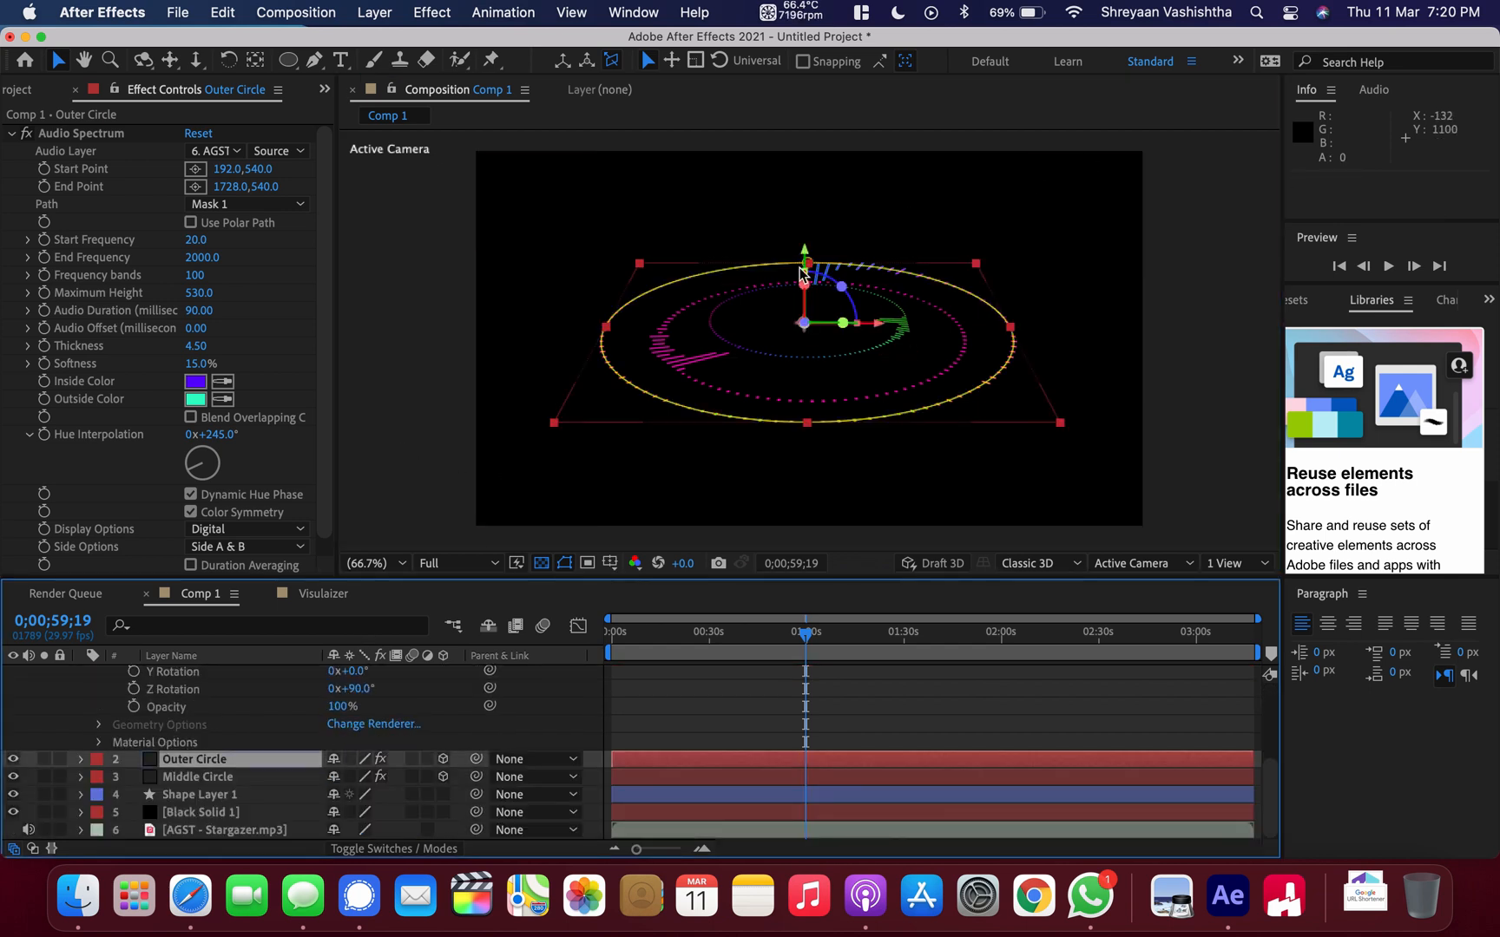
pyautogui.moveTo(803, 252); pyautogui.dragTo(804, 282)
pyautogui.click(395, 451)
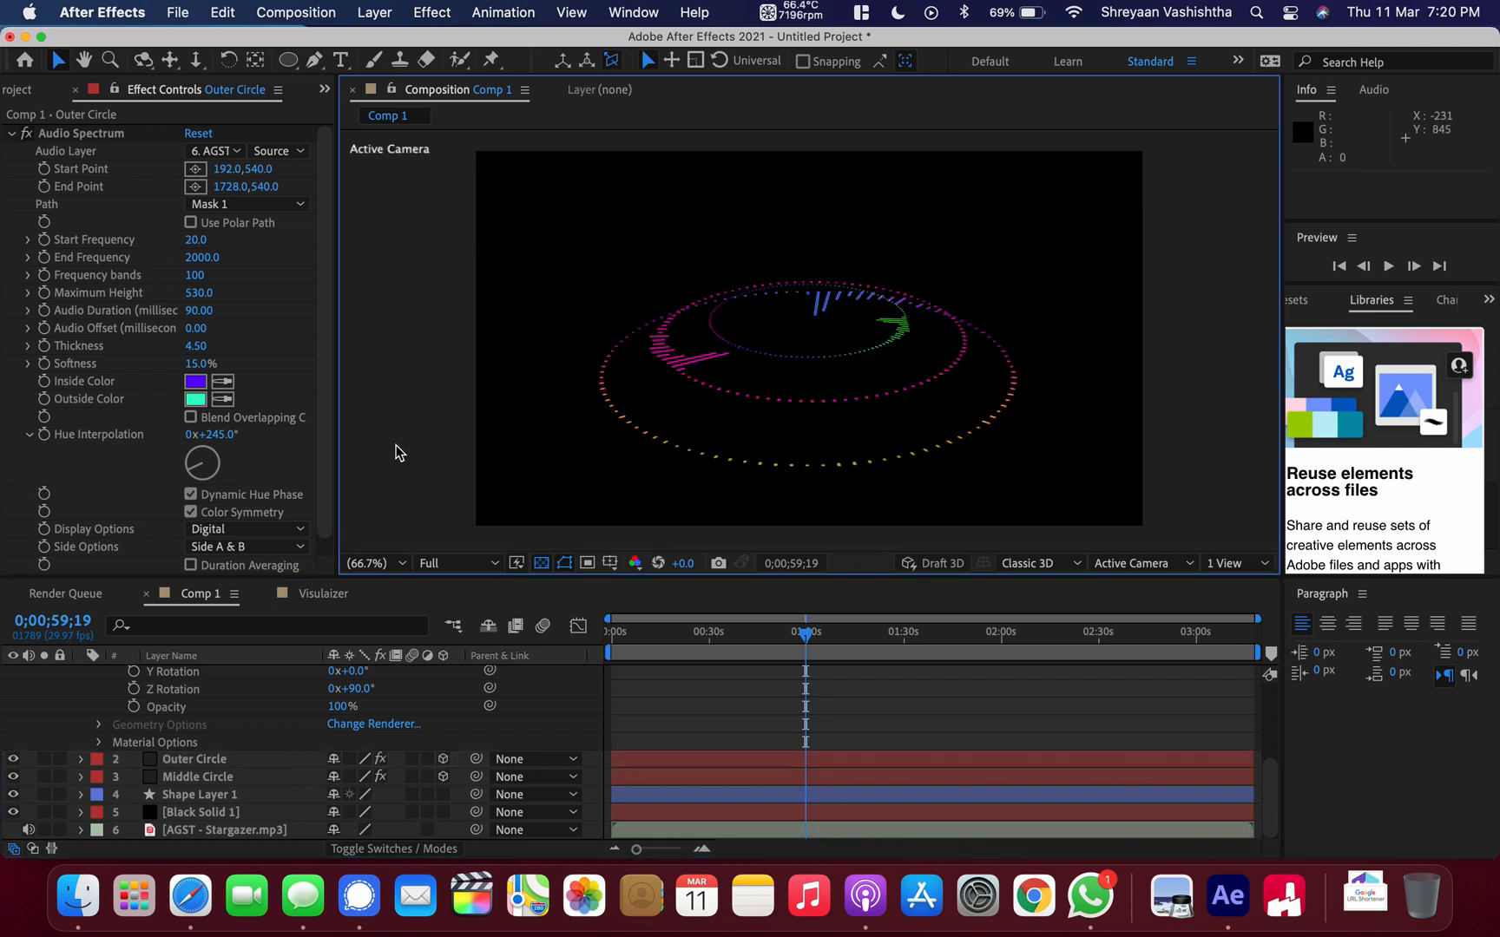
# Raise the Middle Circle layer along its Y axis to a Y position of about 342.
pyautogui.scroll(5, 194, 796)
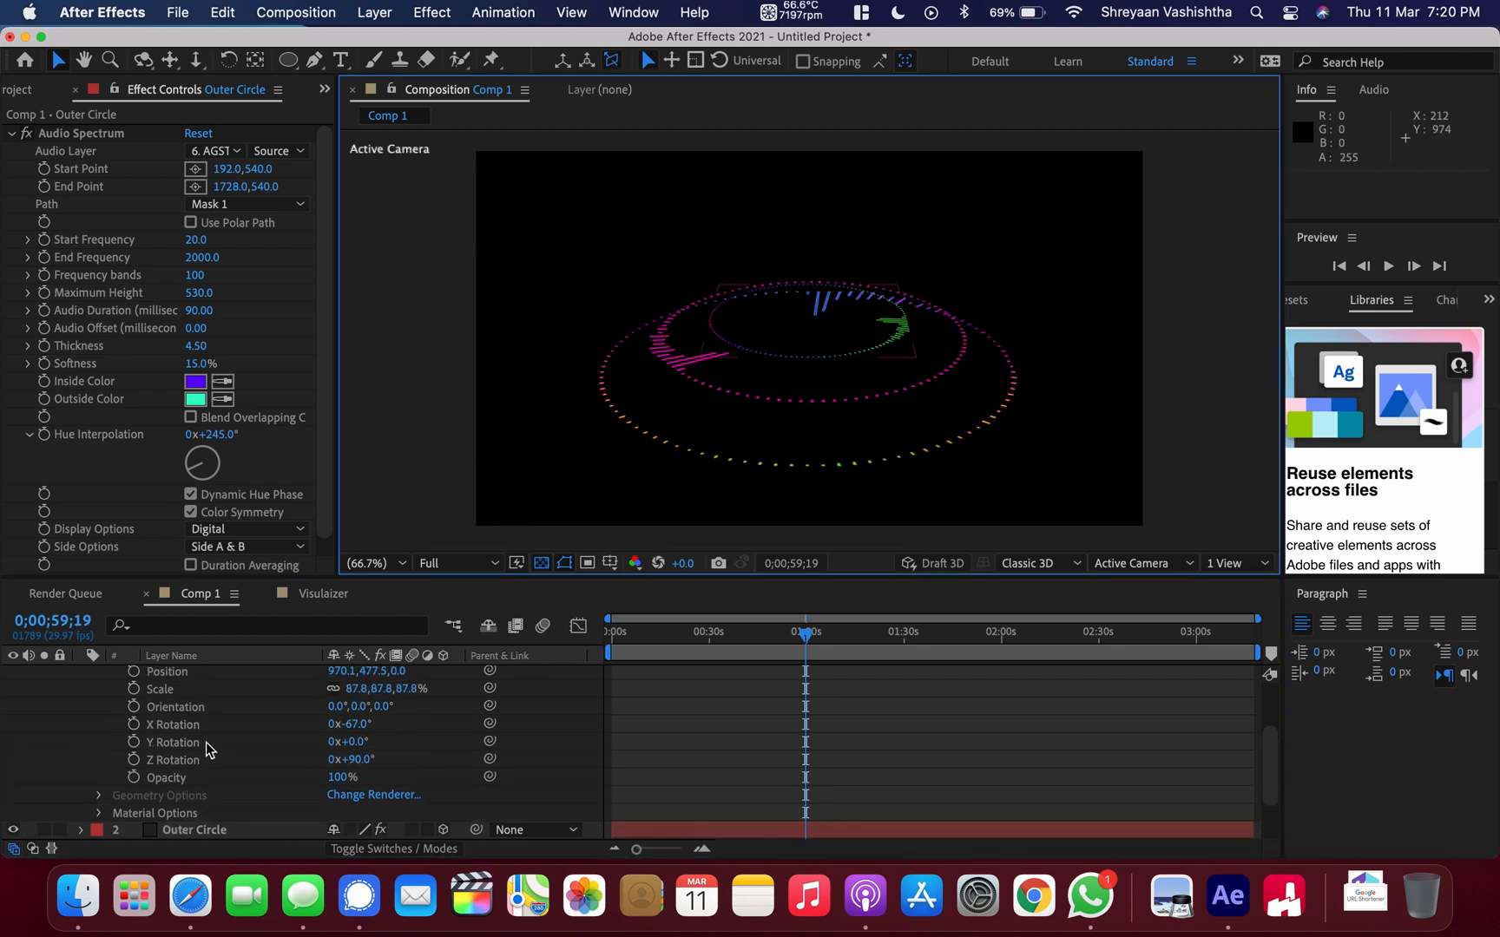
pyautogui.click(189, 675)
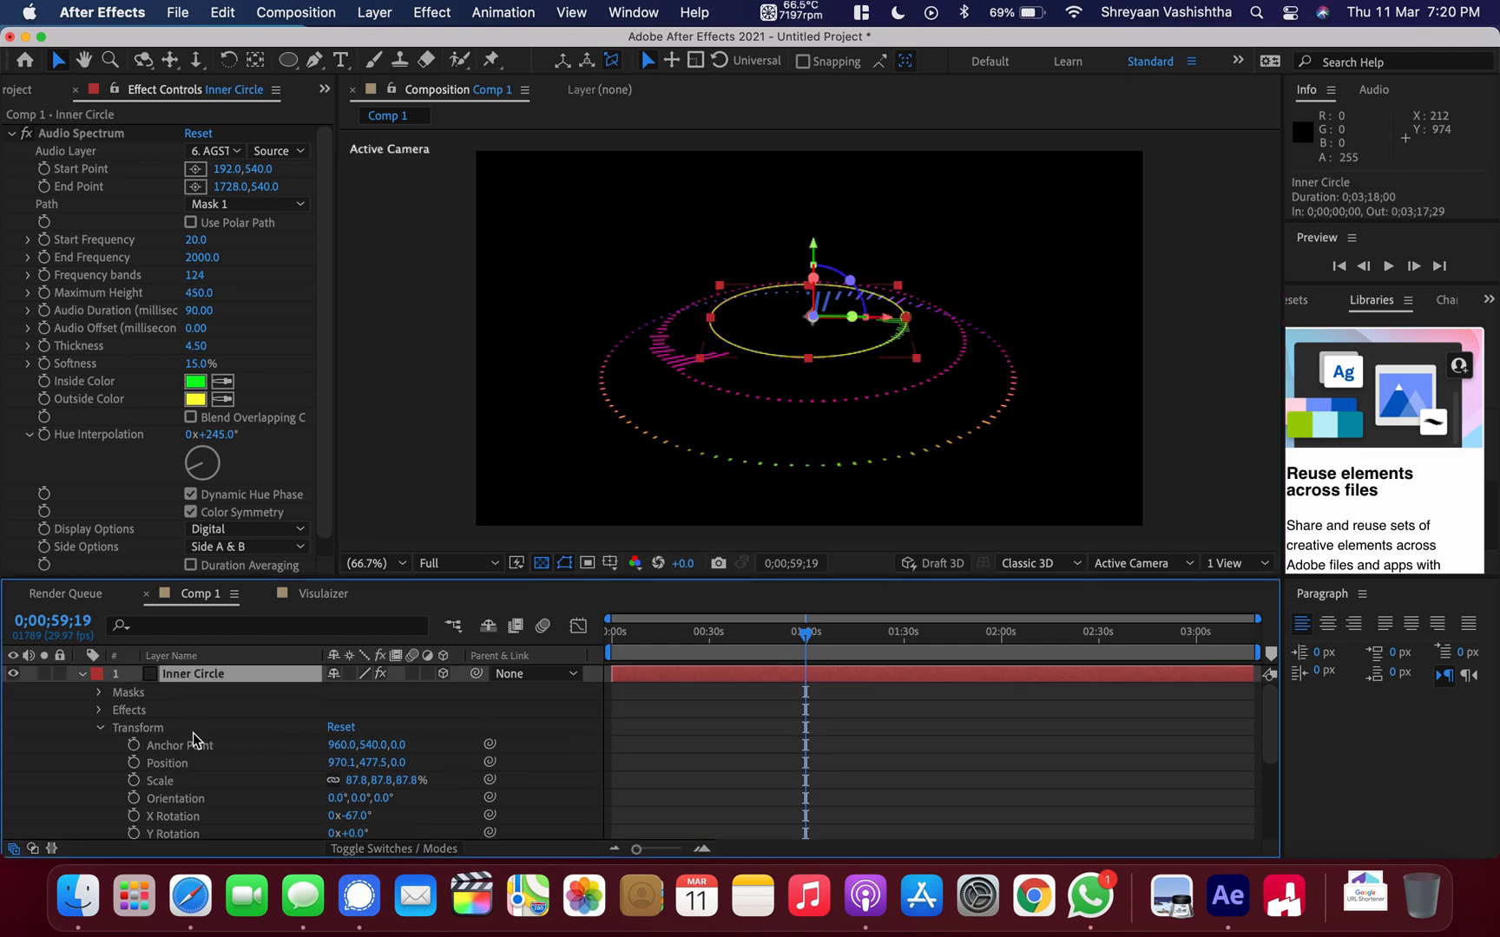
pyautogui.scroll(-5, 192, 732)
pyautogui.click(192, 777)
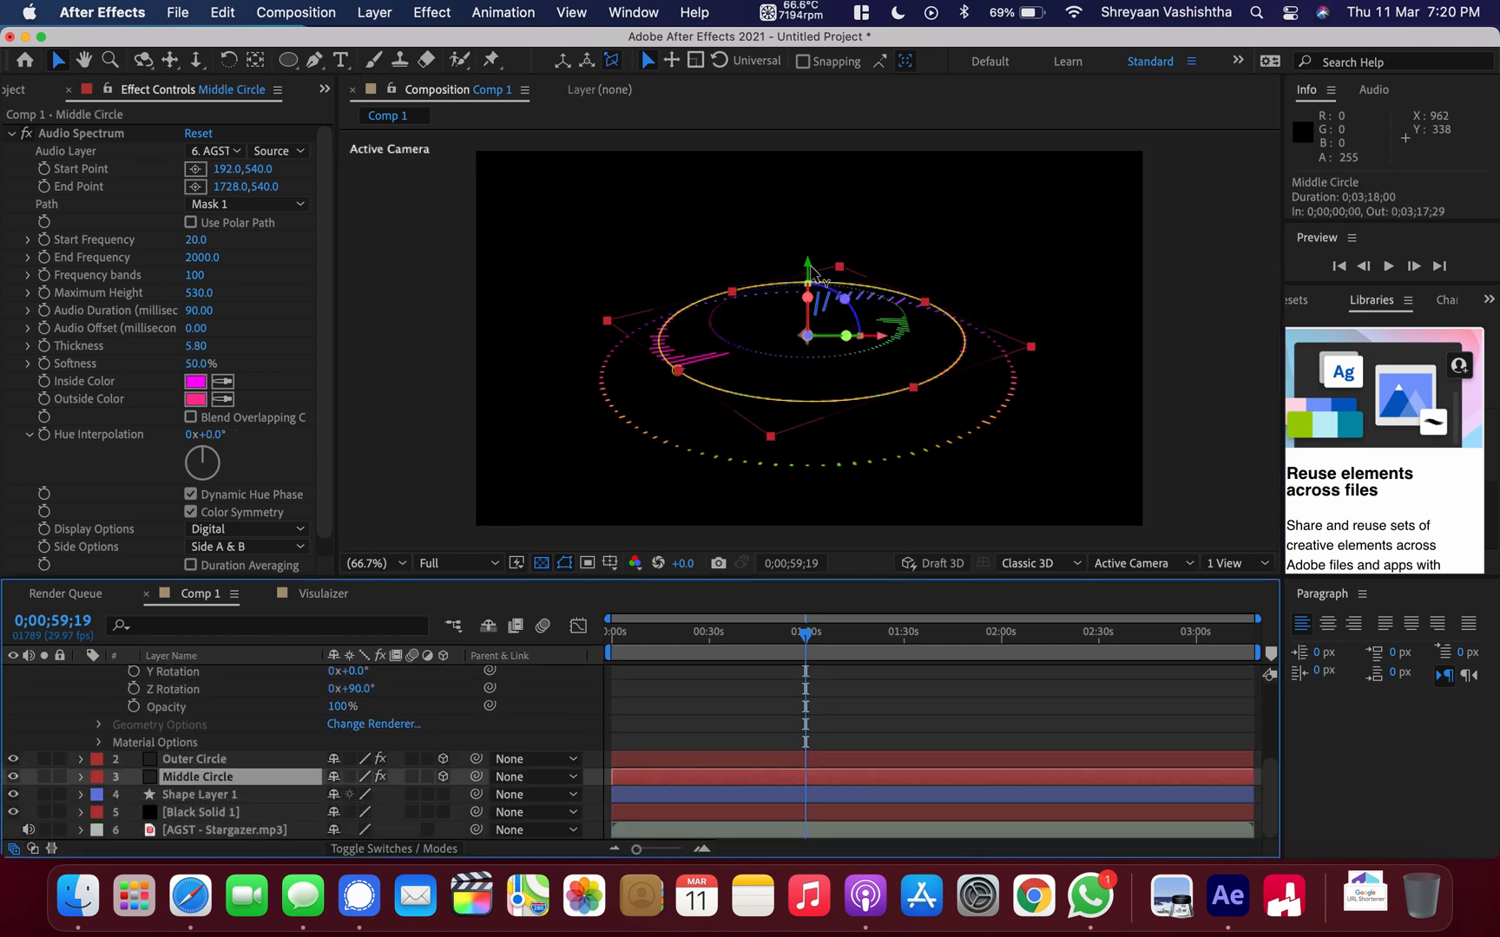
pyautogui.moveTo(807, 264); pyautogui.dragTo(809, 209)
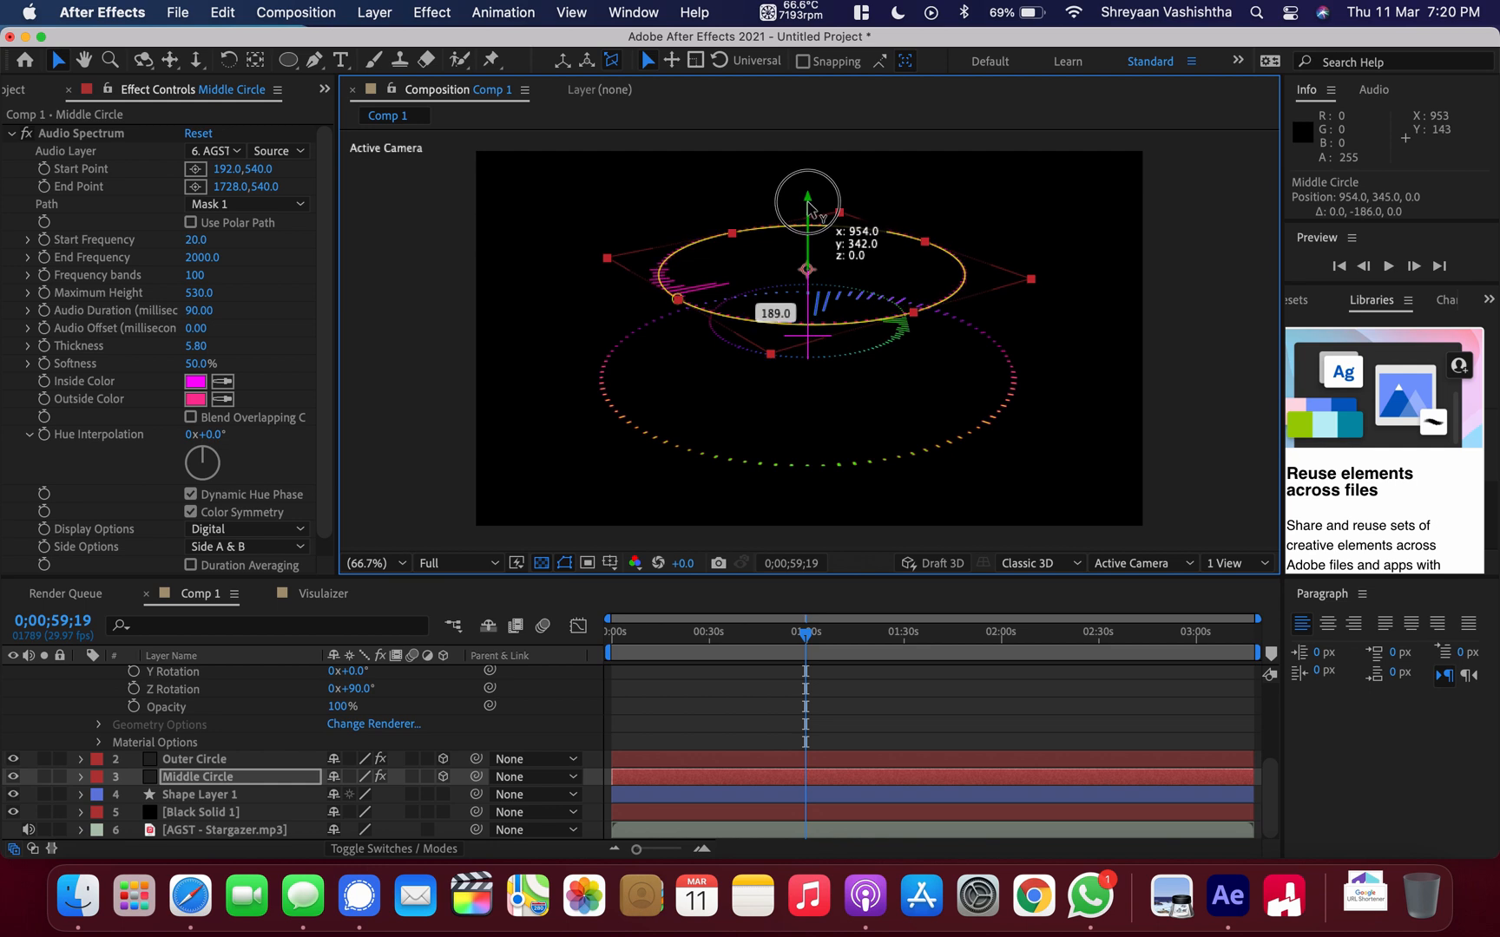
# Lower the Inner Circle layer along its Y axis to a Y position of 528.5.
pyautogui.scroll(5, 217, 690)
pyautogui.click(213, 676)
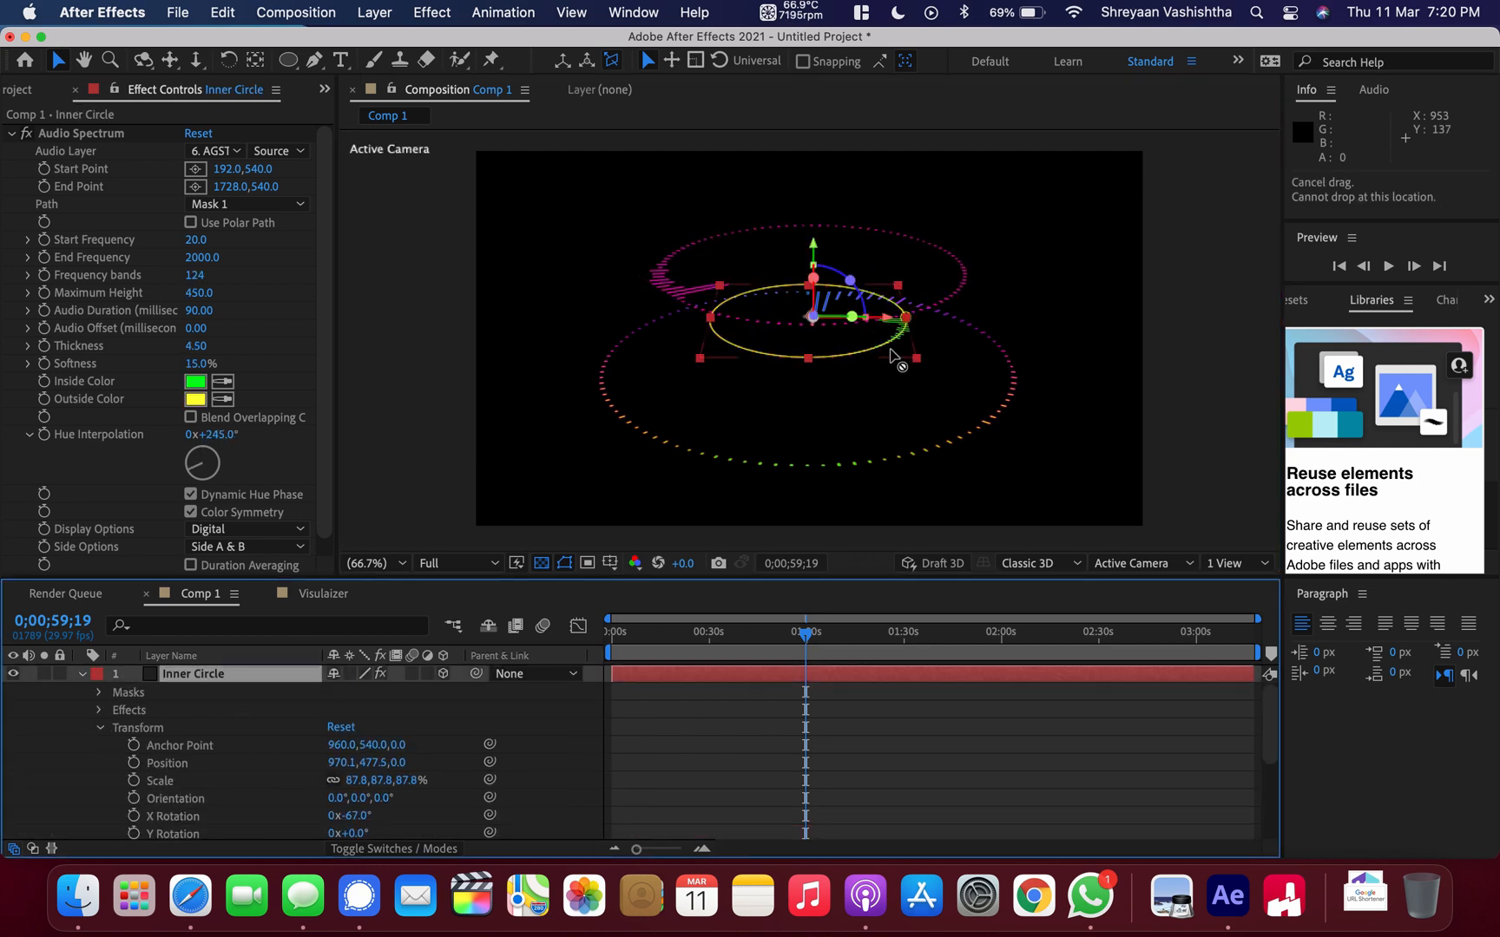
pyautogui.moveTo(816, 250)
pyautogui.mouseDown()
pyautogui.moveTo(817, 284)
pyautogui.moveTo(811, 243)
pyautogui.moveTo(814, 271)
pyautogui.mouseUp()
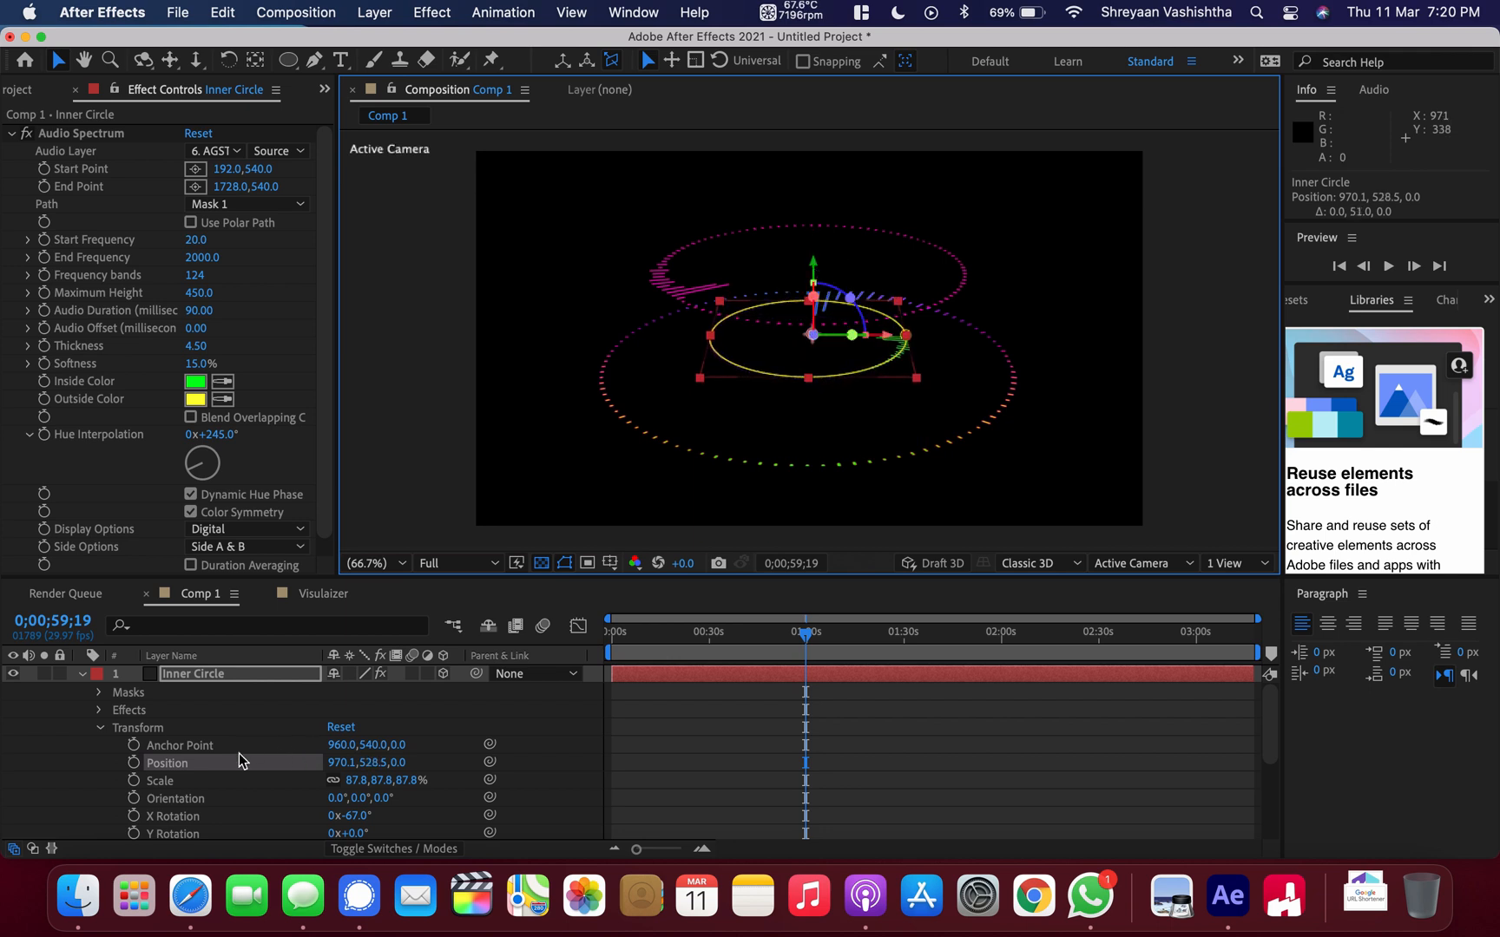
# Lower the Middle Circle layer along its Y axis to a Y position of 447 and deselect it.
pyautogui.scroll(-5, 217, 824)
pyautogui.scroll(-4, 198, 807)
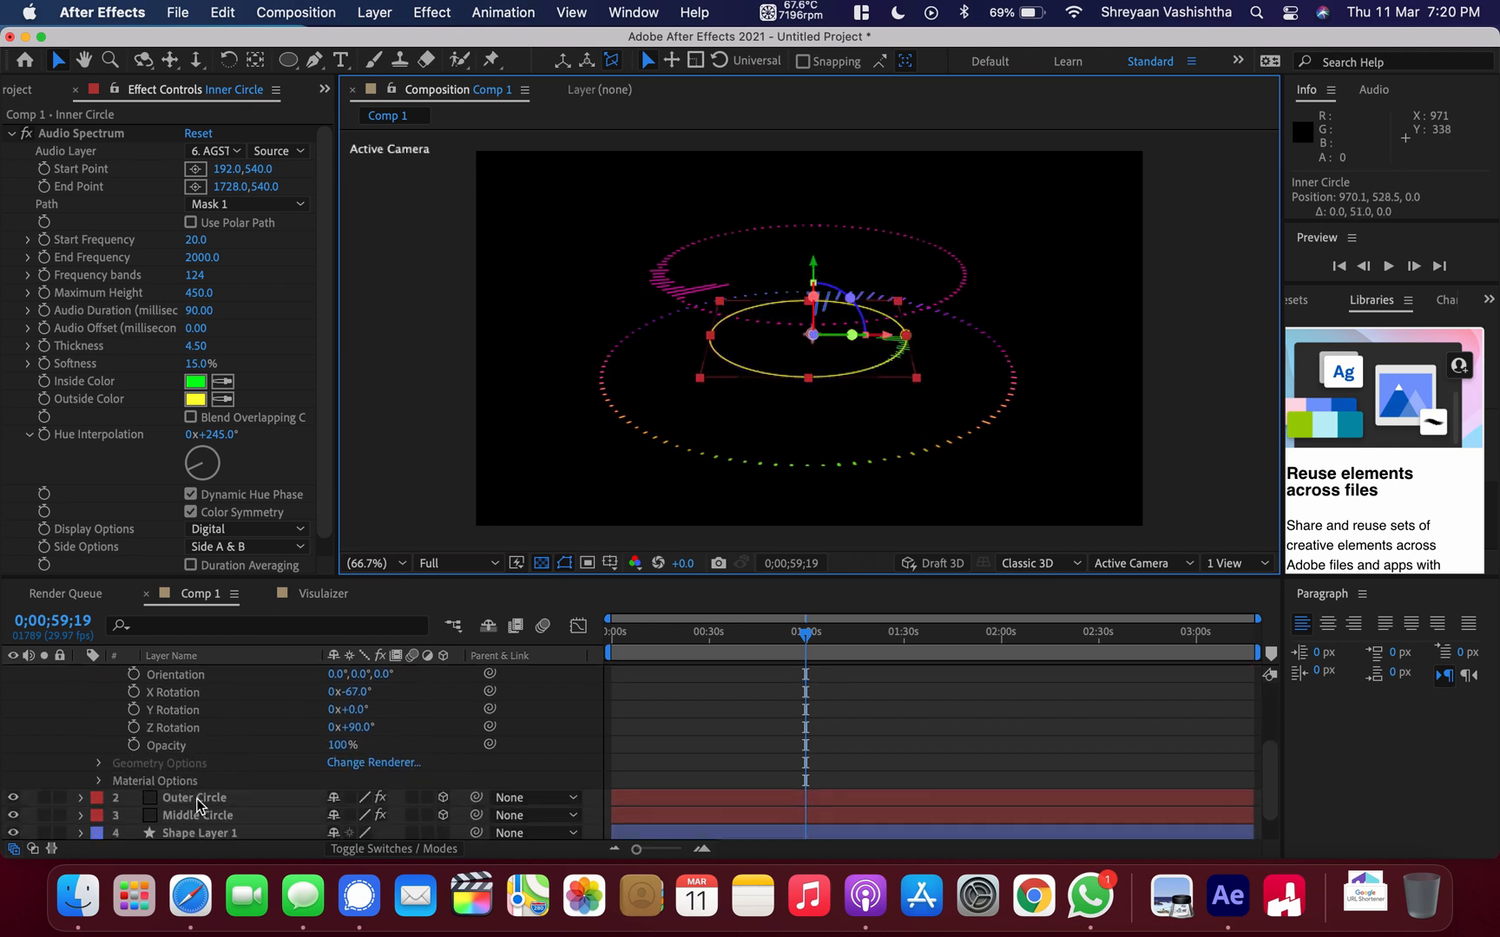
pyautogui.click(198, 777)
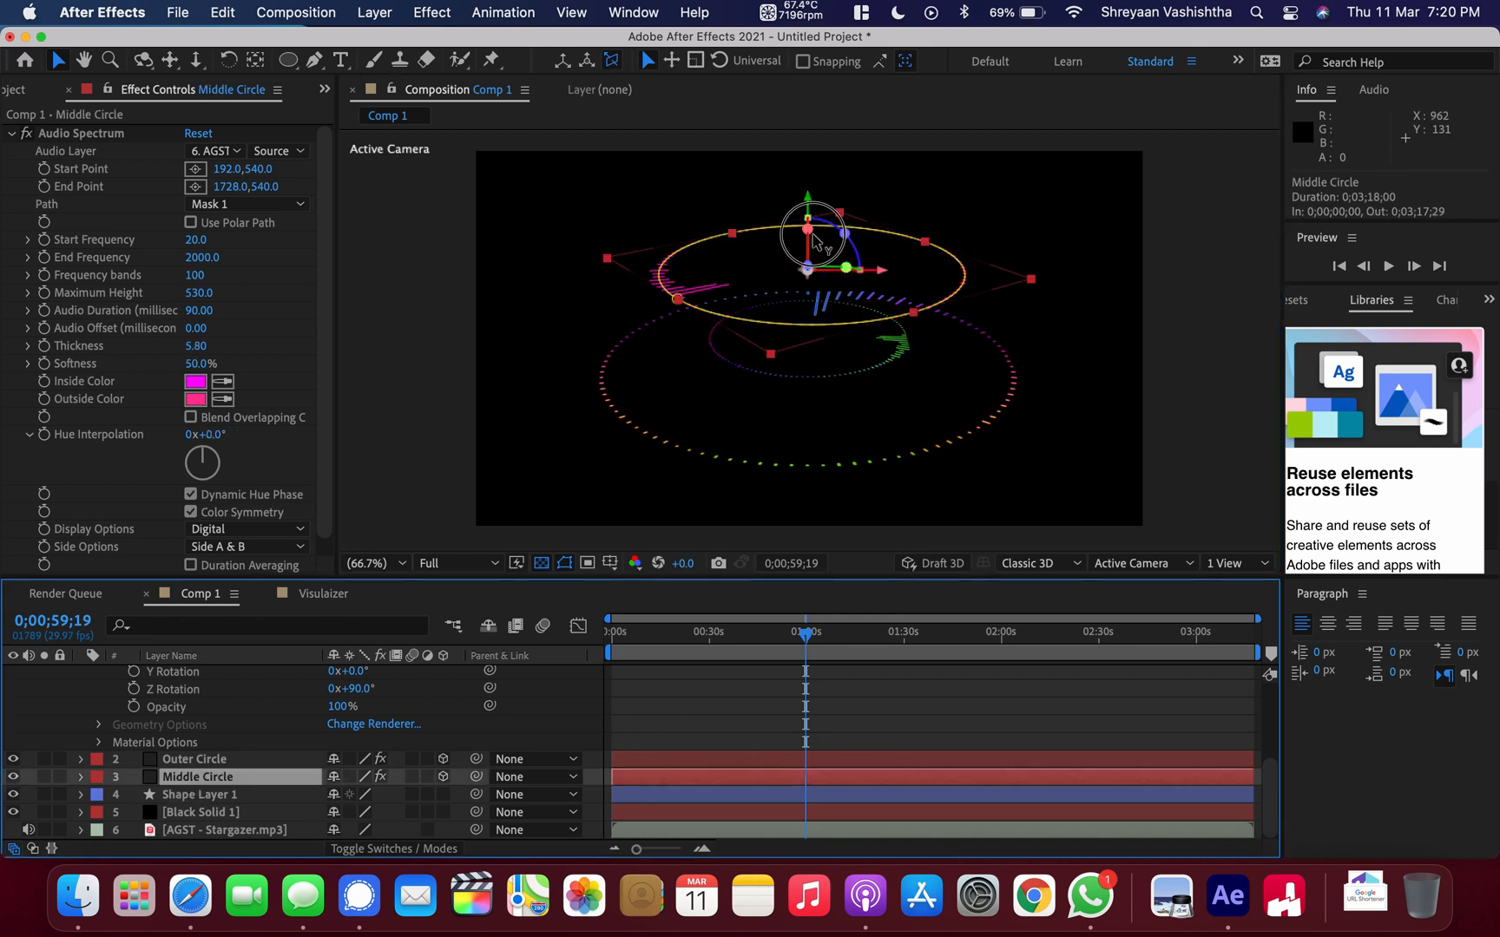
pyautogui.moveTo(810, 199); pyautogui.dragTo(812, 240)
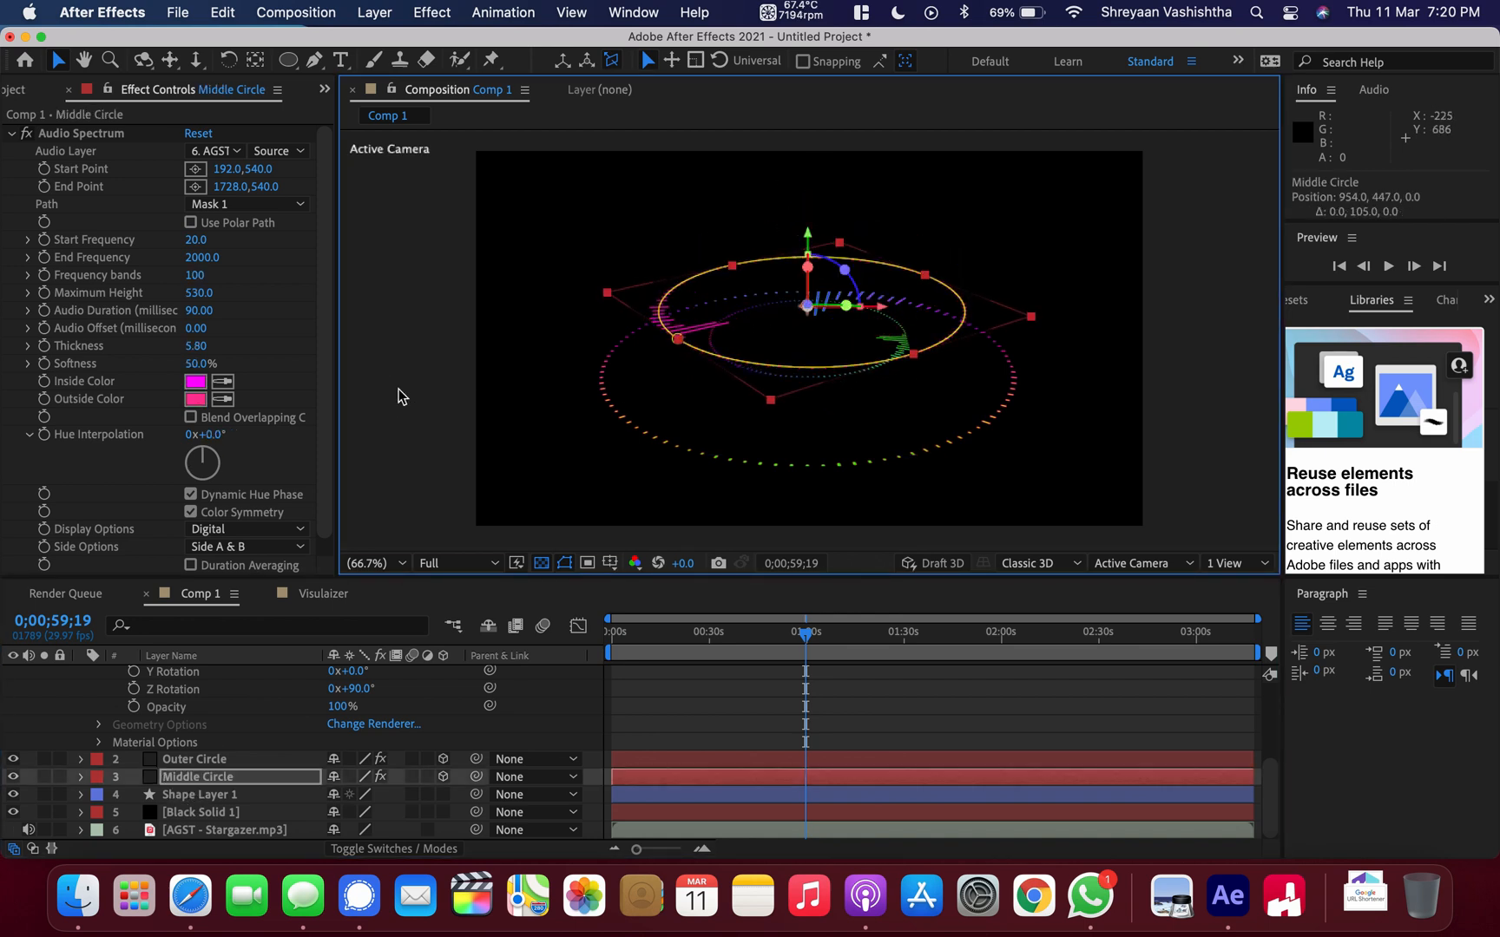
pyautogui.click(399, 396)
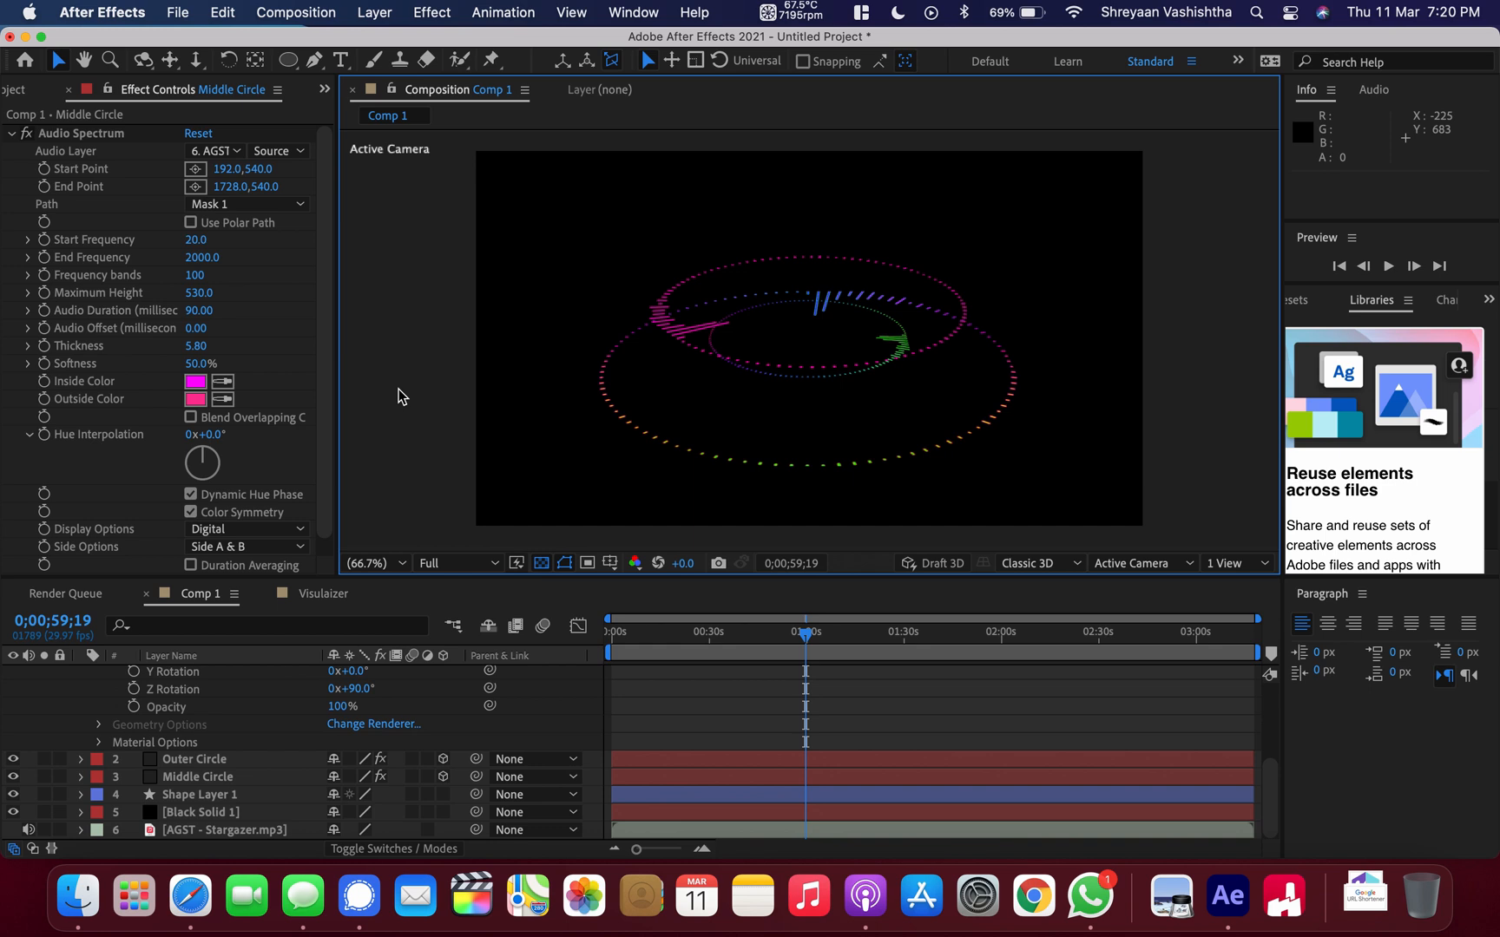
# Set the X Rotation of the Inner, Outer and Middle Circle layers together to -76° and deselect them.
pyautogui.scroll(5, 358, 690)
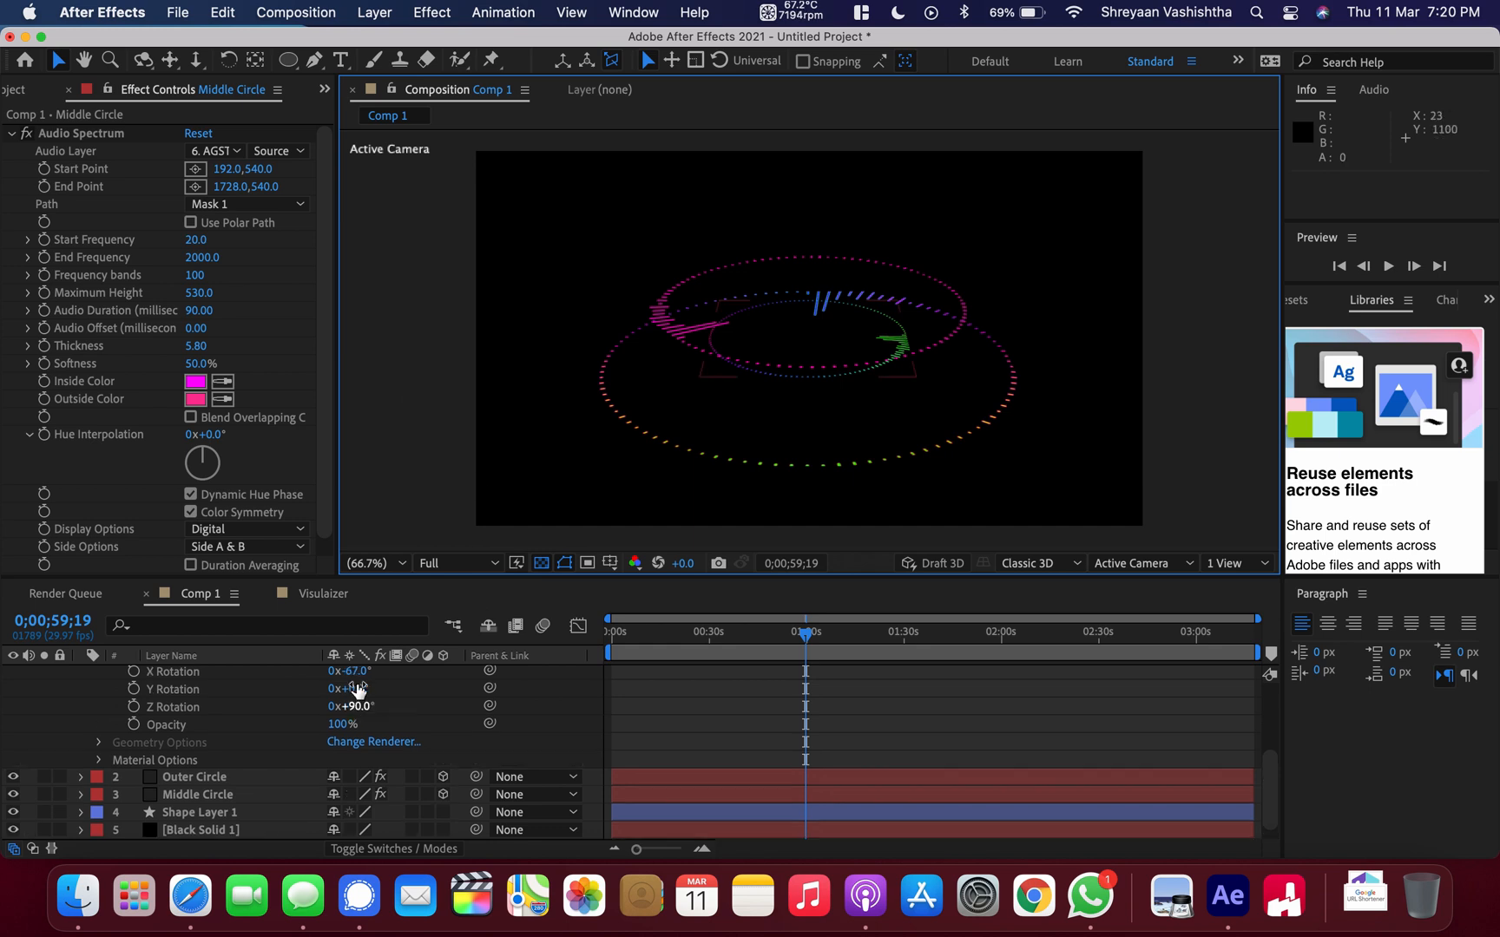
pyautogui.click(196, 675)
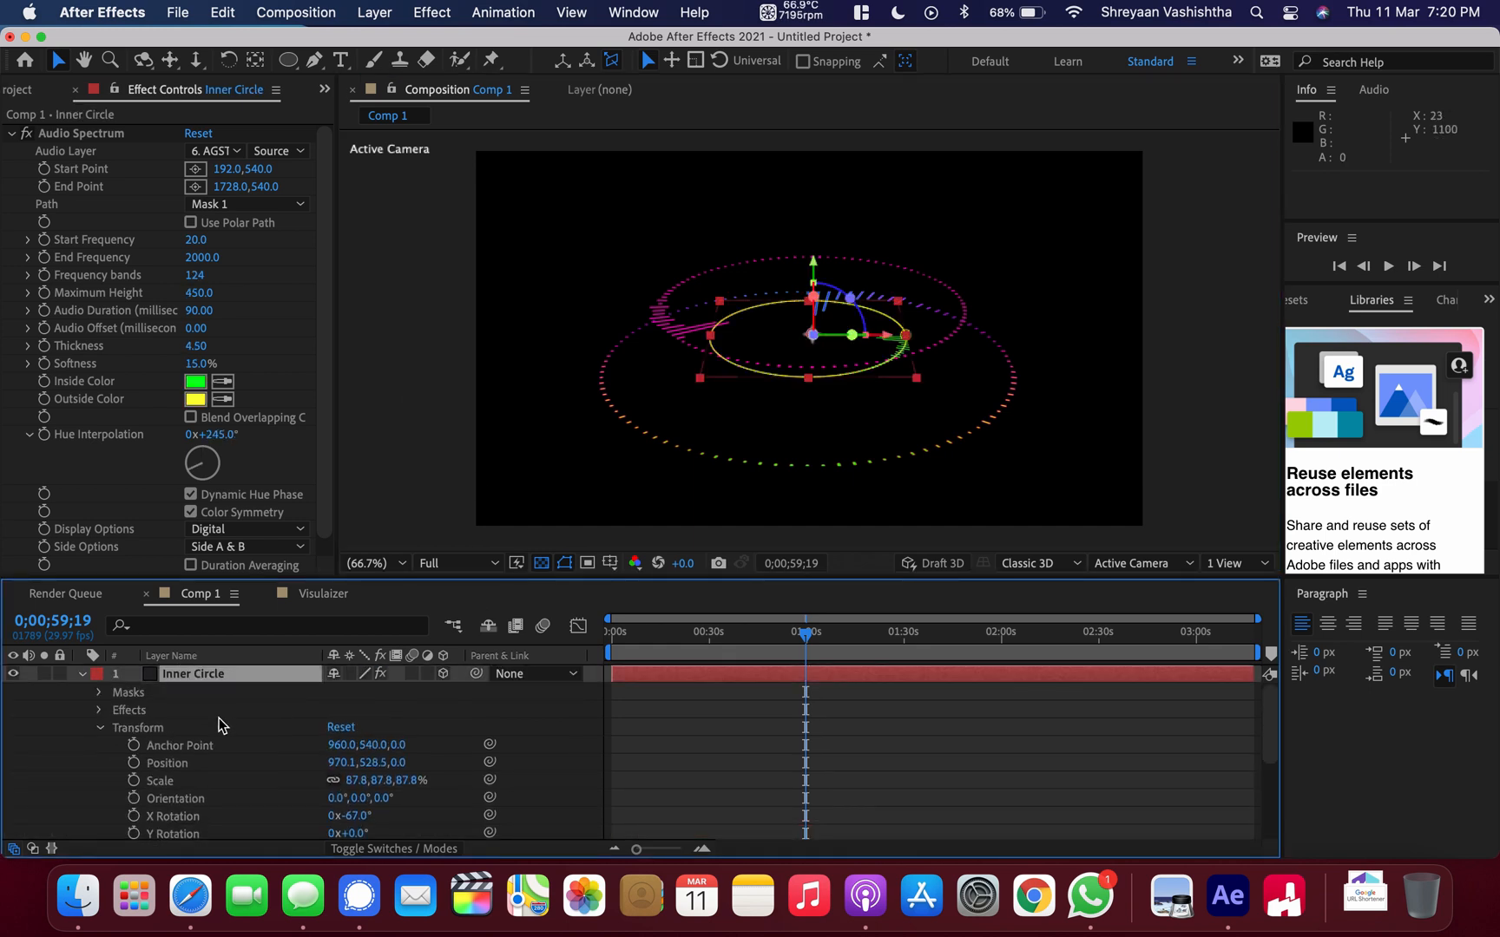
pyautogui.scroll(-5, 86, 682)
pyautogui.scroll(5, 130, 748)
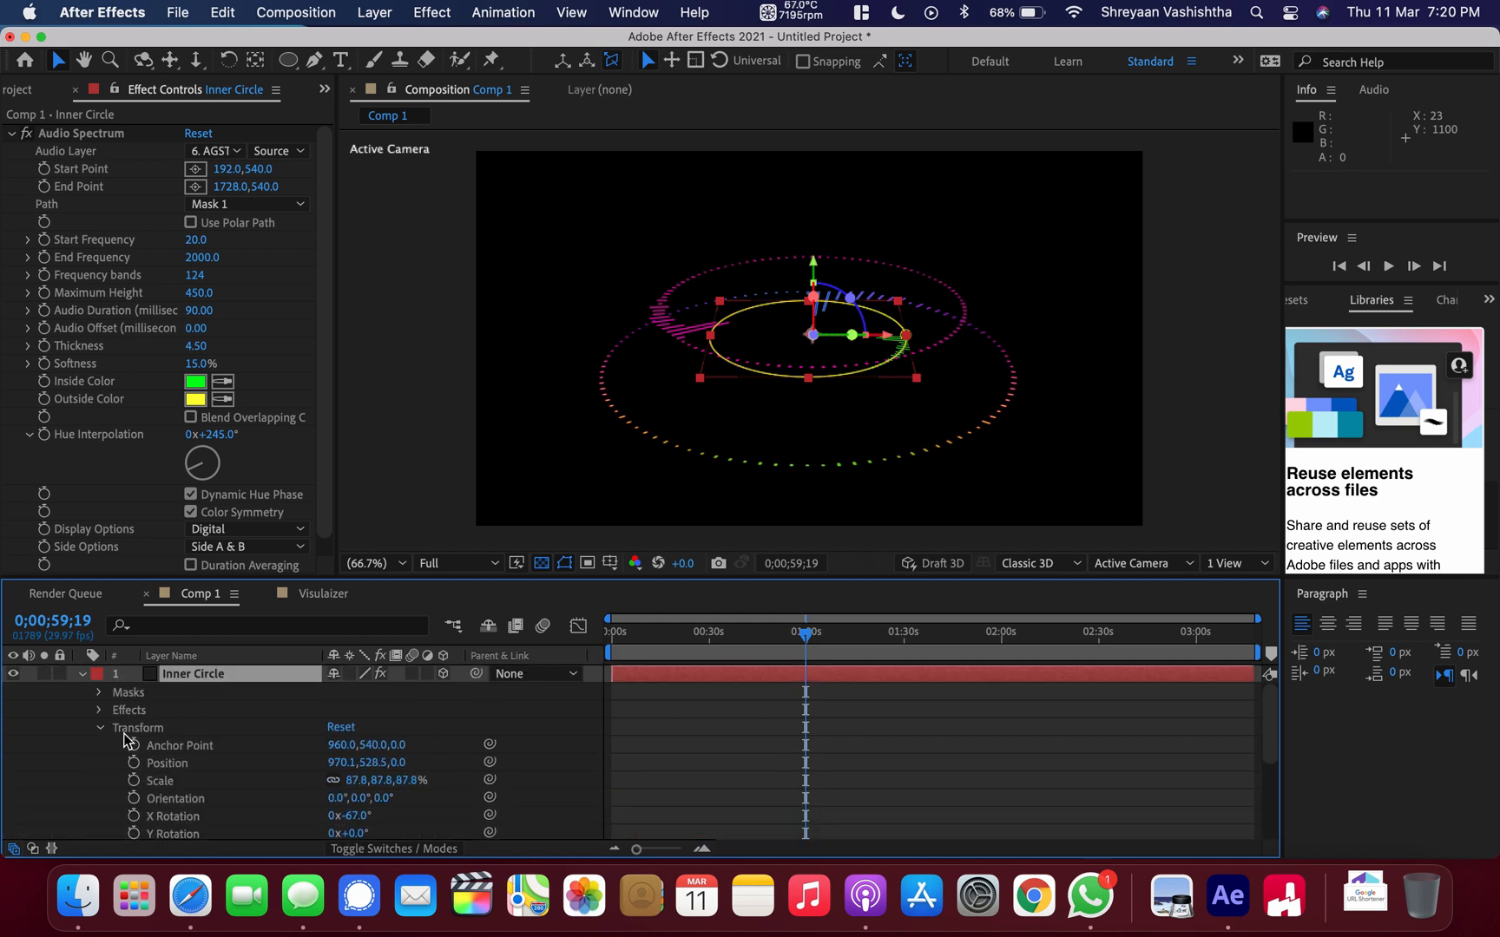
pyautogui.click(83, 675)
pyautogui.keyDown('shift'); pyautogui.click(209, 710); pyautogui.keyUp('shift')
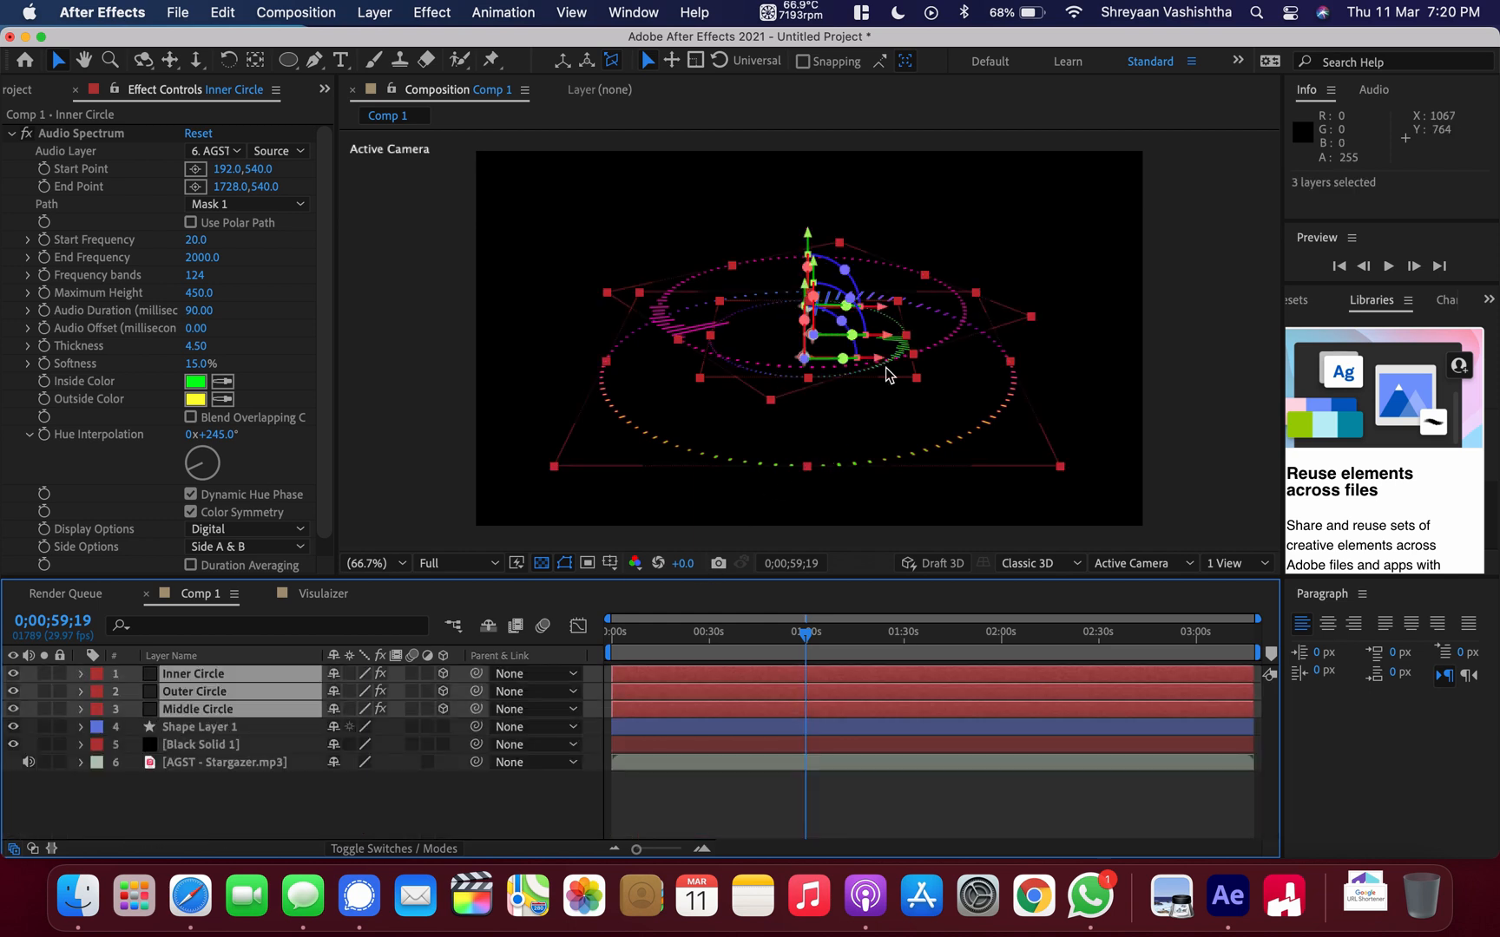
pyautogui.click(80, 676)
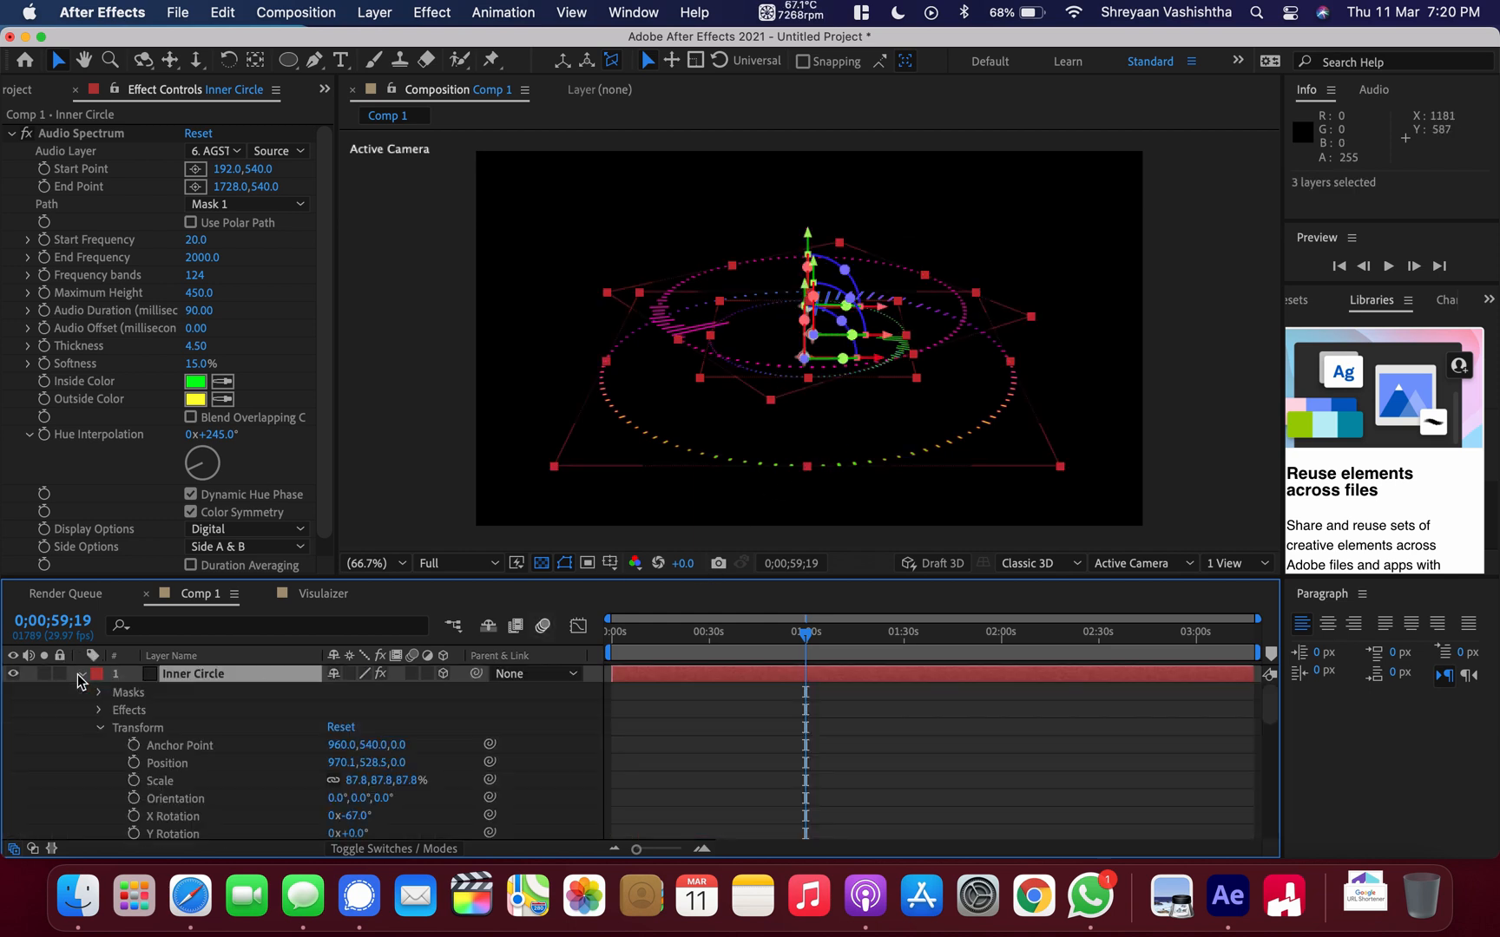
pyautogui.scroll(-3, 218, 803)
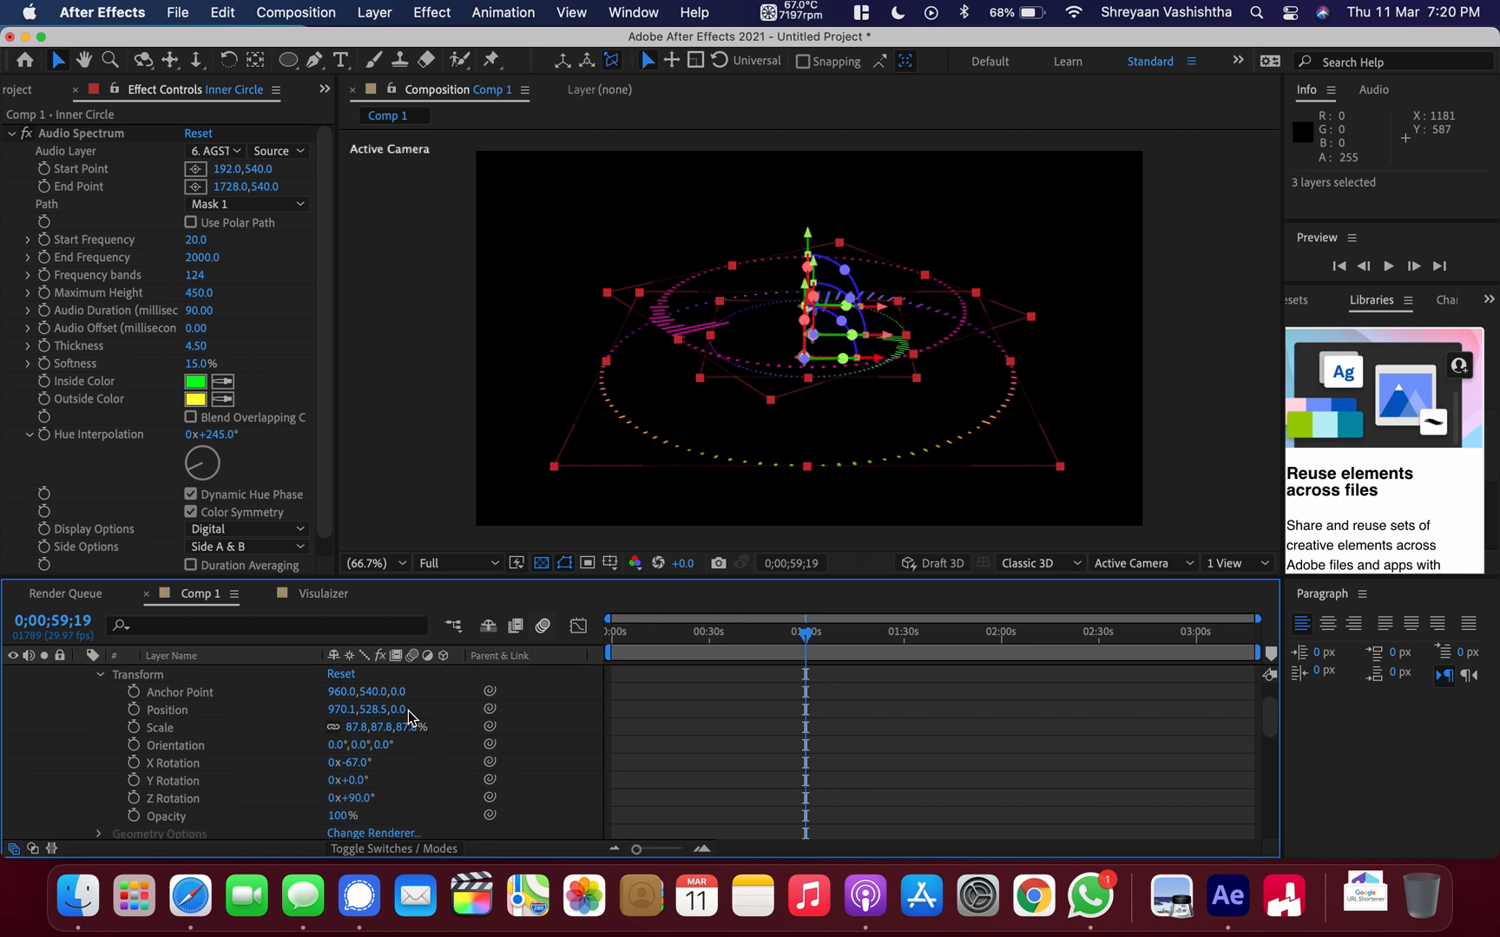
pyautogui.moveTo(356, 798); pyautogui.dragTo(349, 762)
pyautogui.press('super+z')
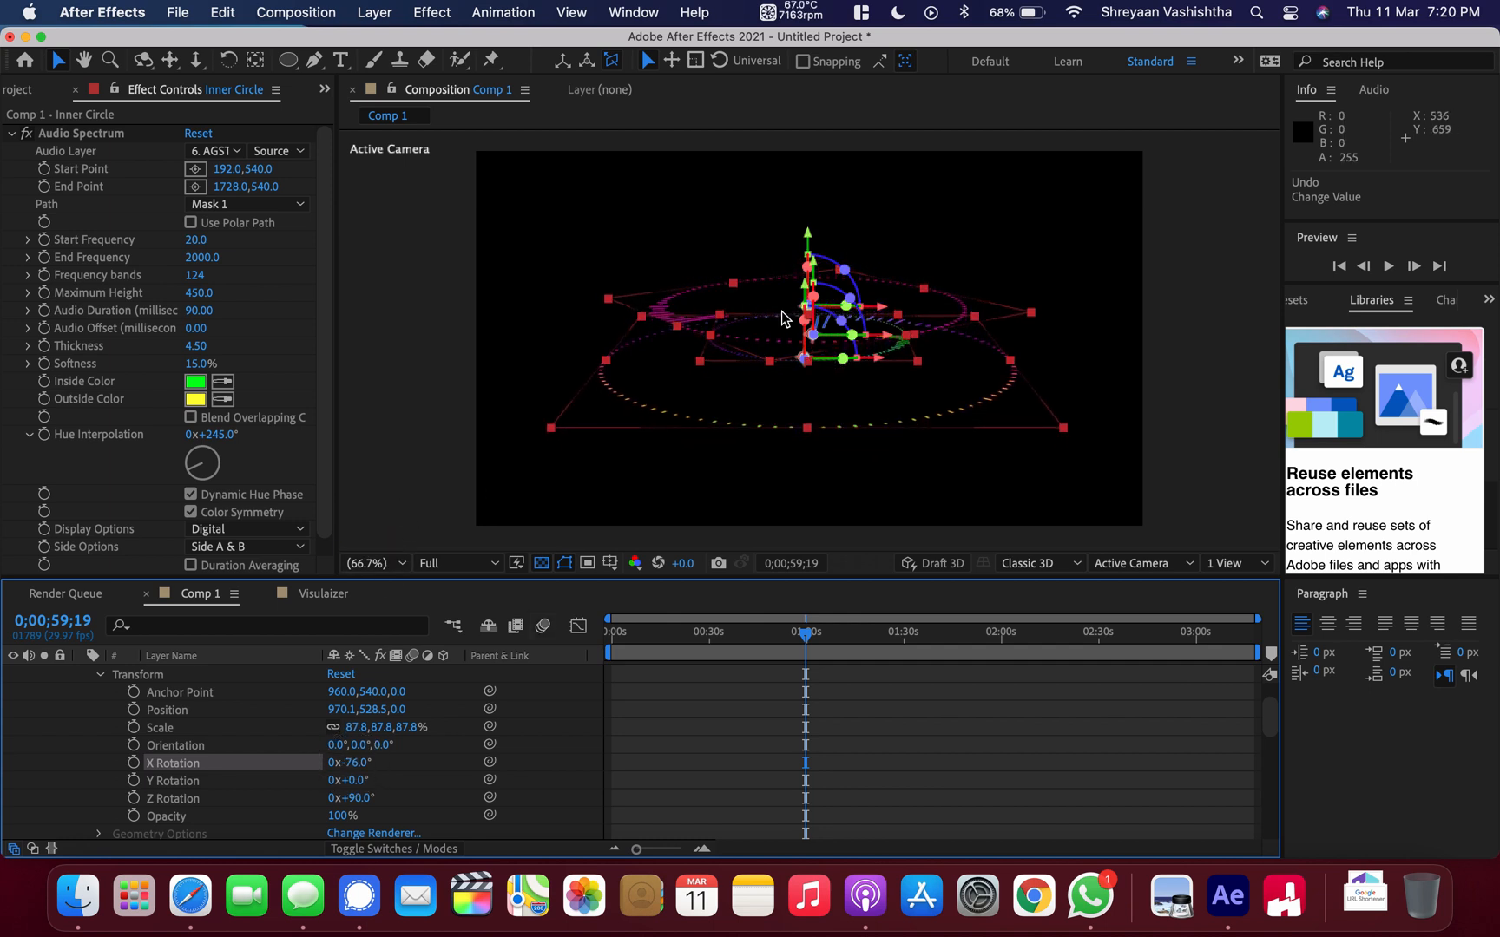
pyautogui.click(837, 232)
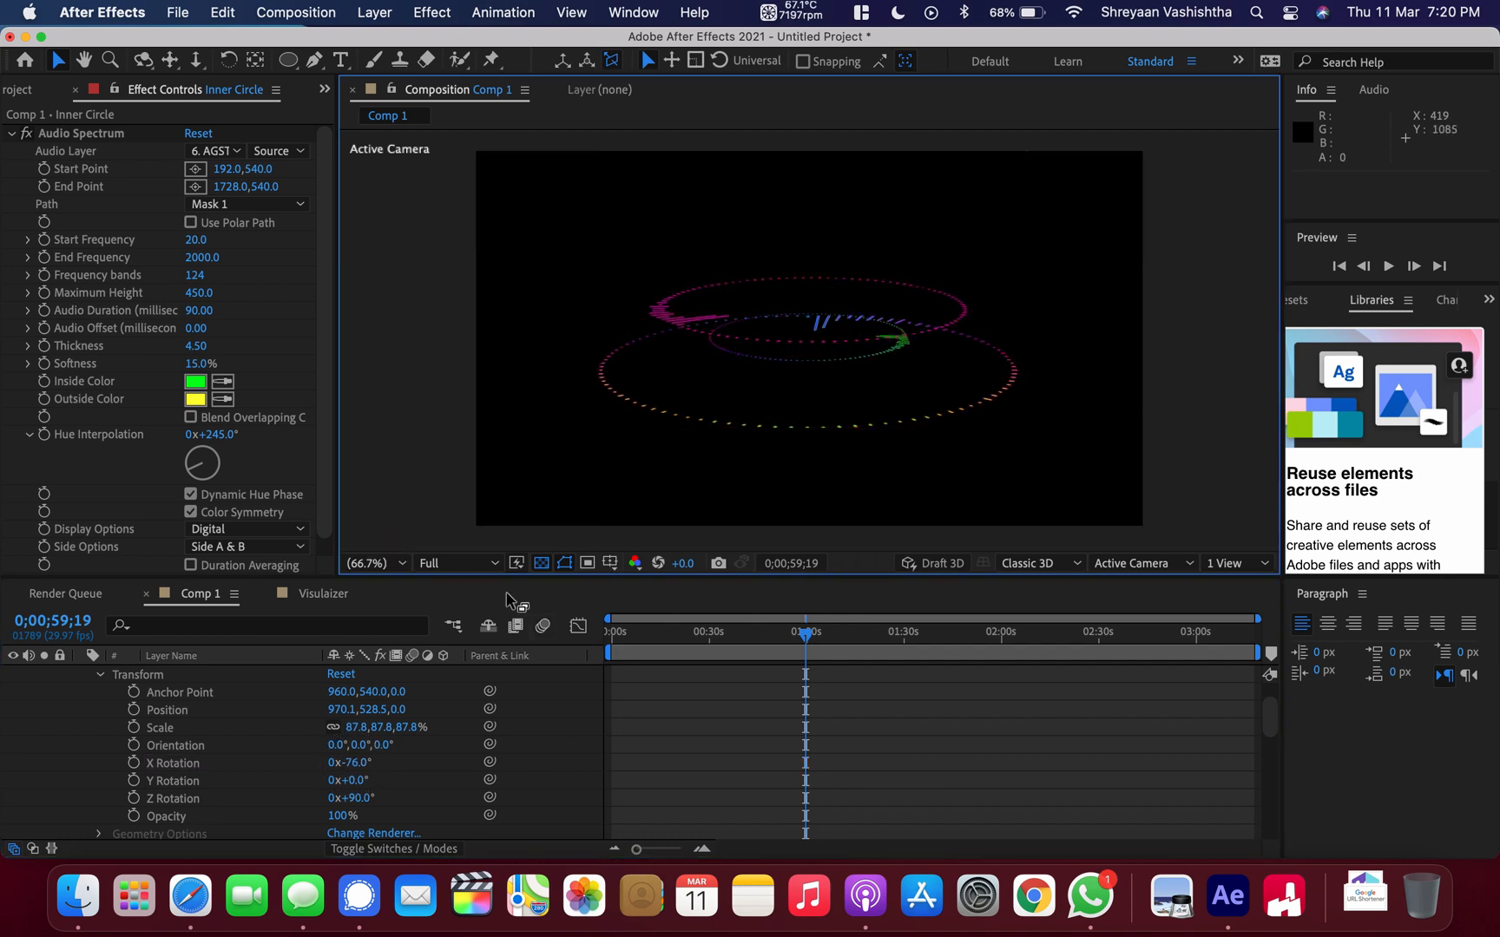
# Lower the Inner, Outer and Middle Circle layers together by 75 px in Y, raise their scales by 10 percentage points, and deselect them.
pyautogui.scroll(3, 269, 761)
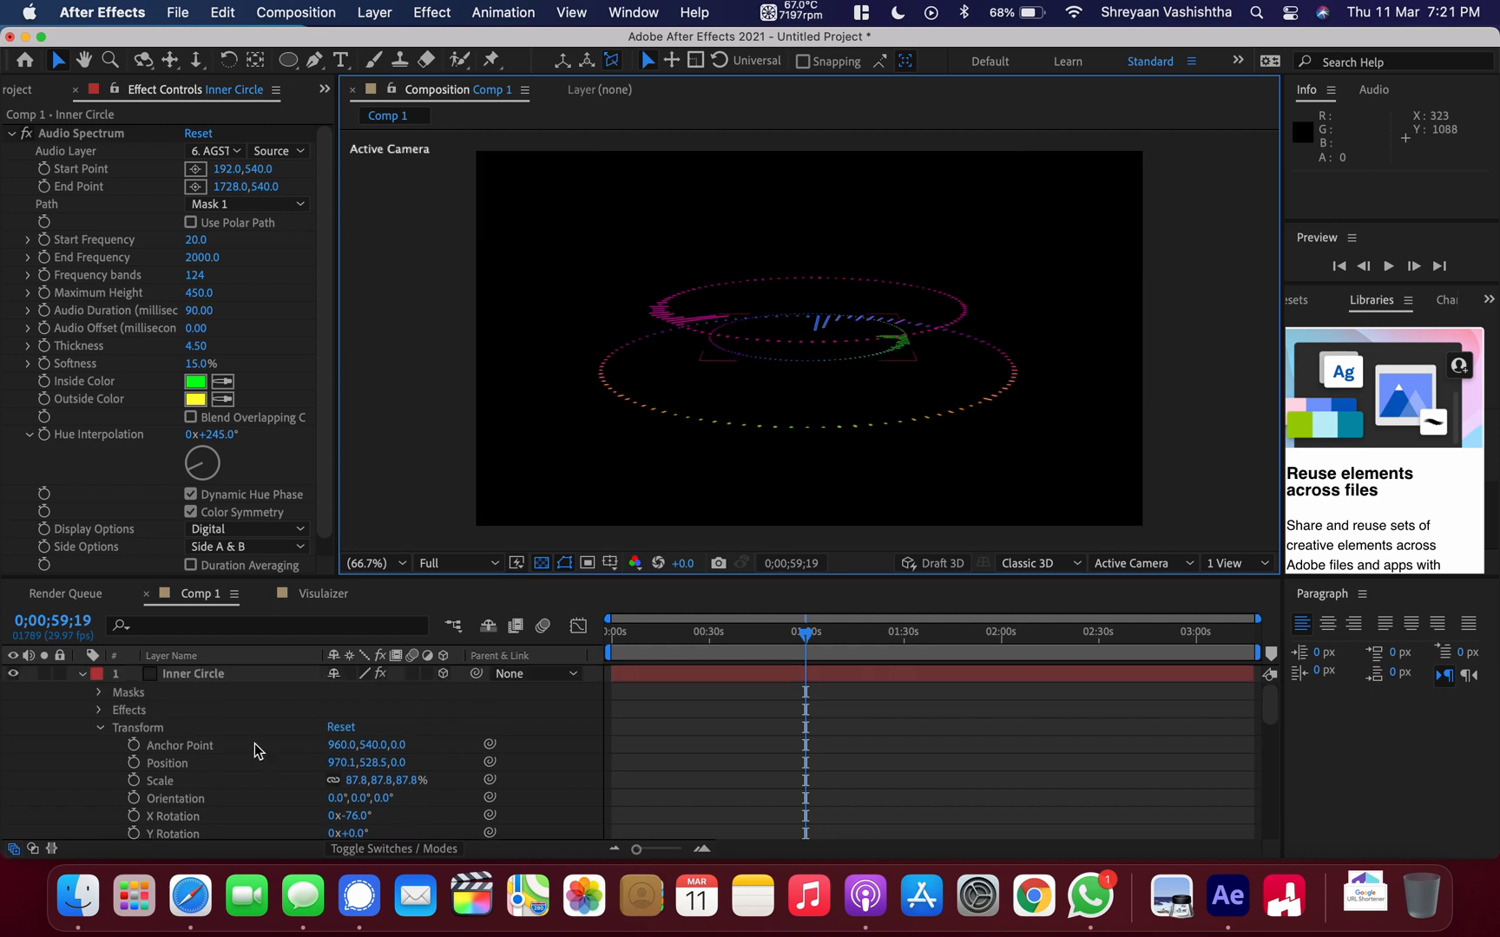
pyautogui.click(187, 678)
pyautogui.scroll(-8, 262, 748)
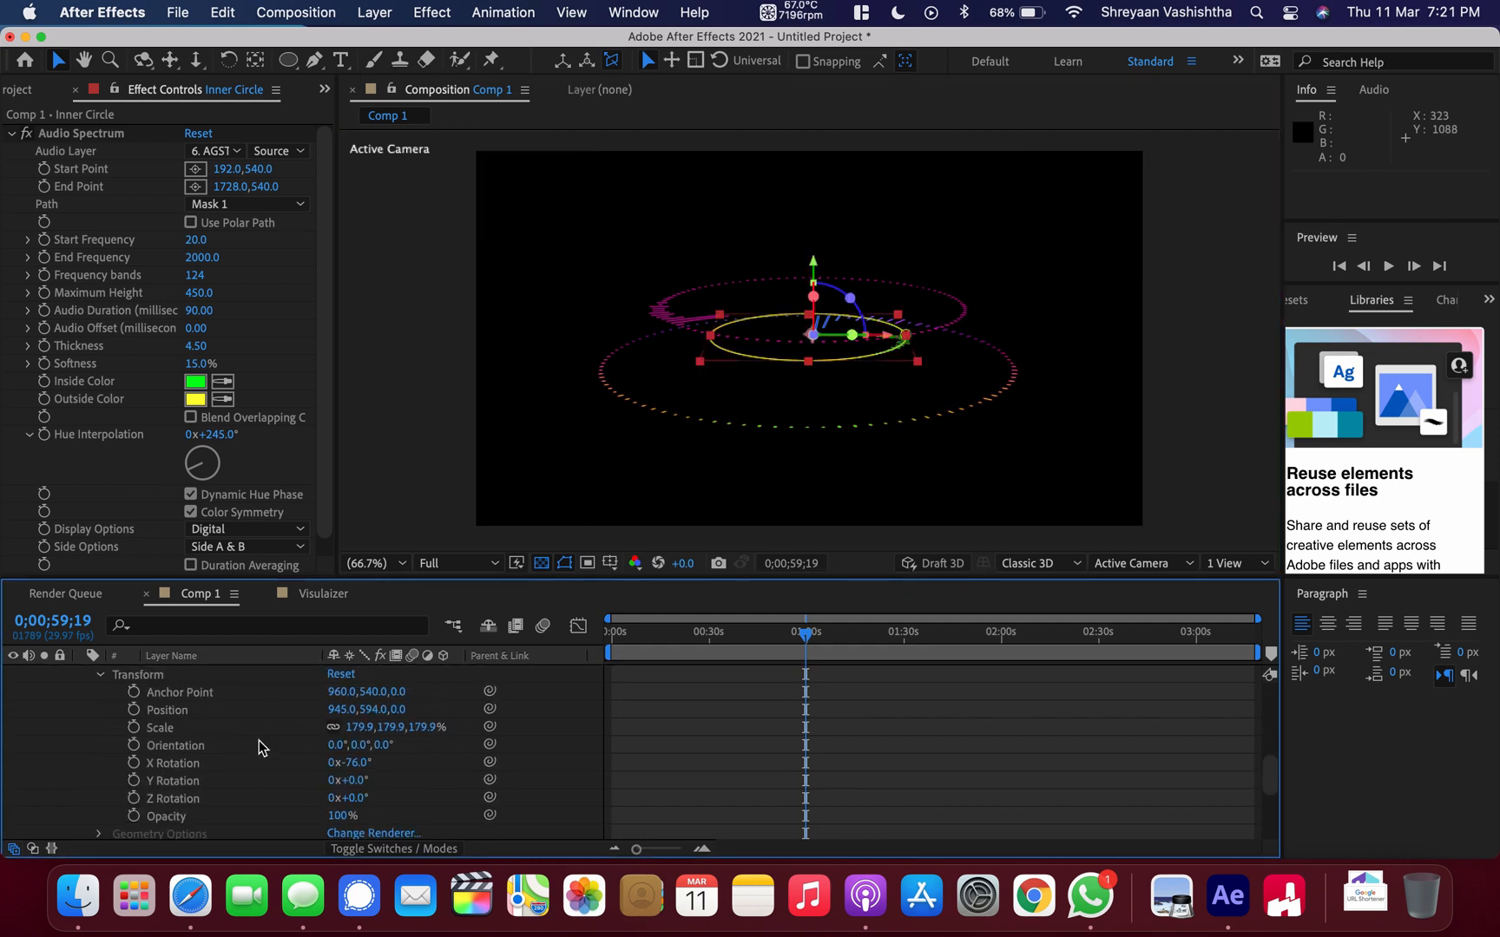
pyautogui.click(191, 834)
pyautogui.scroll(4, 224, 810)
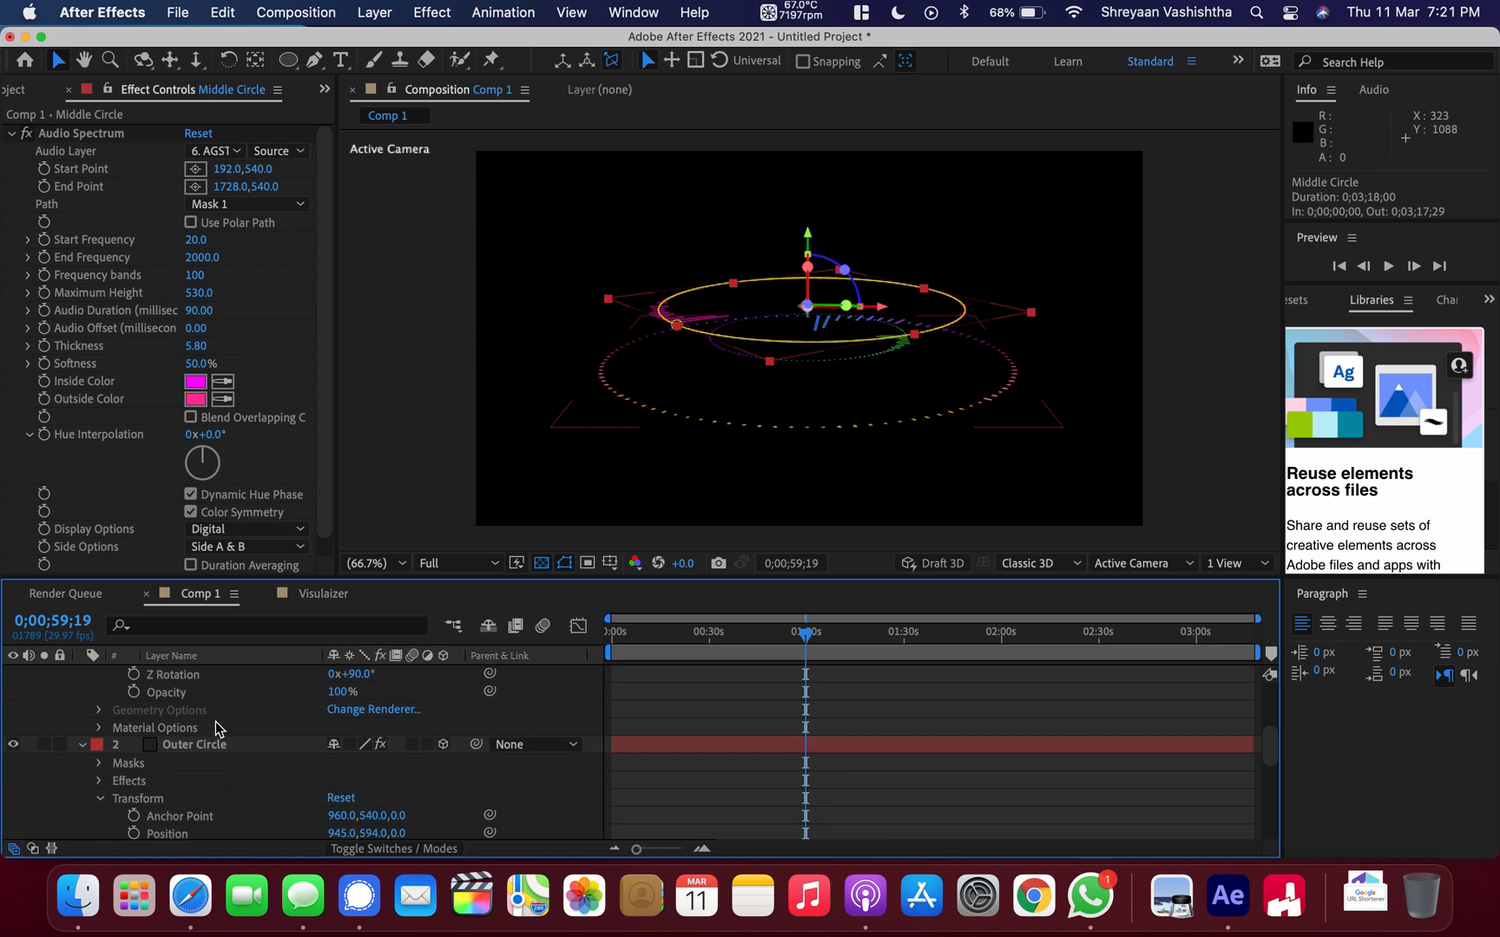
pyautogui.keyDown('shift'); pyautogui.click(201, 752); pyautogui.keyUp('shift')
pyautogui.scroll(5, 200, 744)
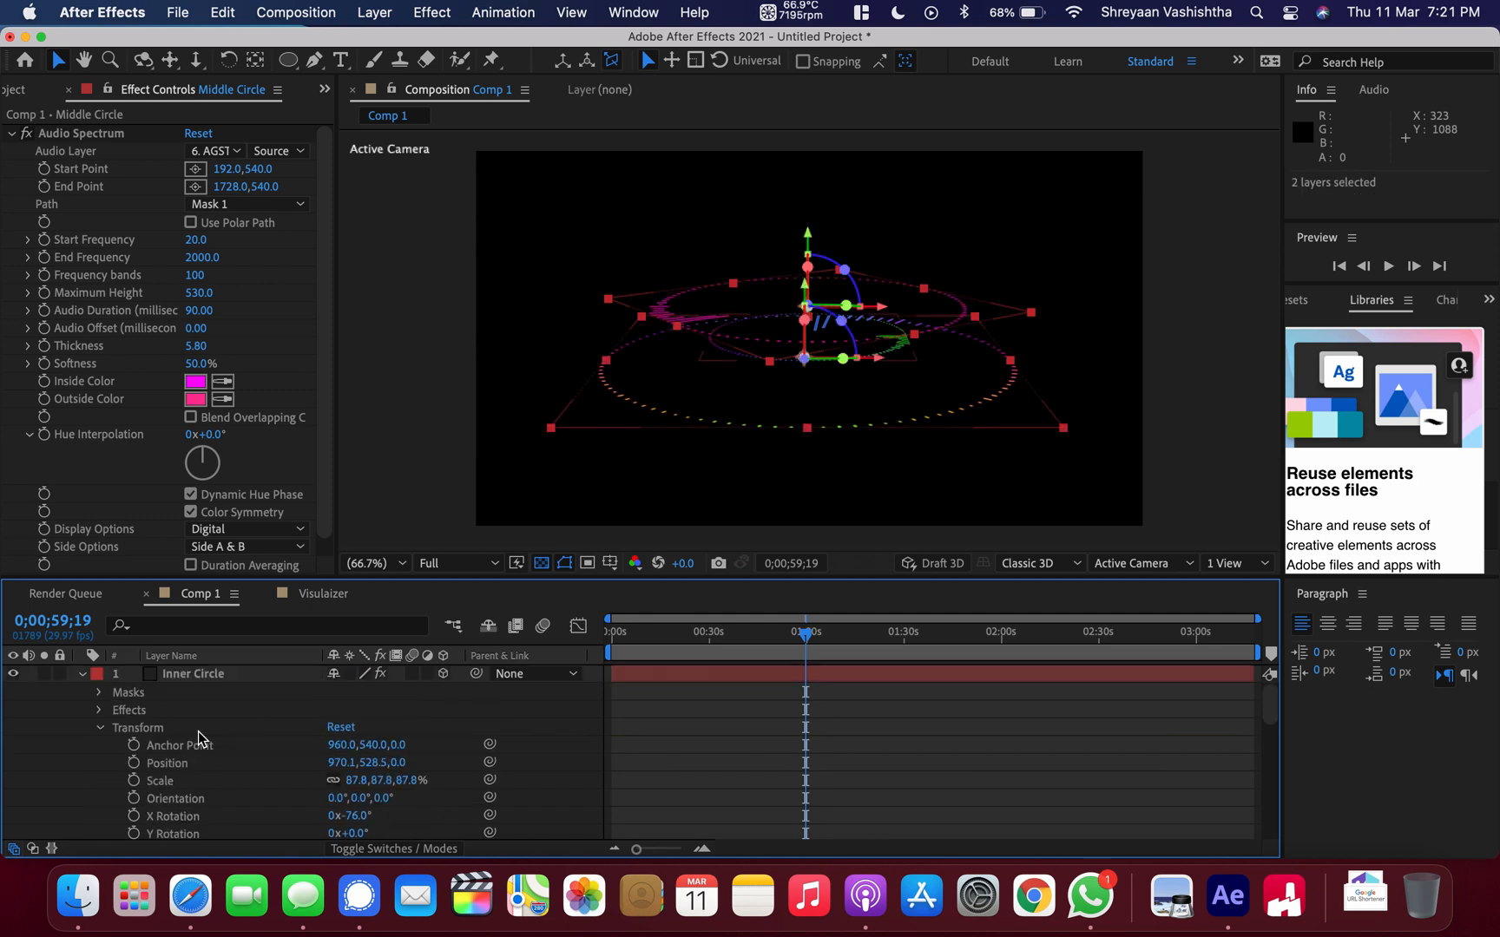
pyautogui.keyDown('shift'); pyautogui.click(184, 674); pyautogui.keyUp('shift')
pyautogui.moveTo(807, 240); pyautogui.dragTo(808, 252)
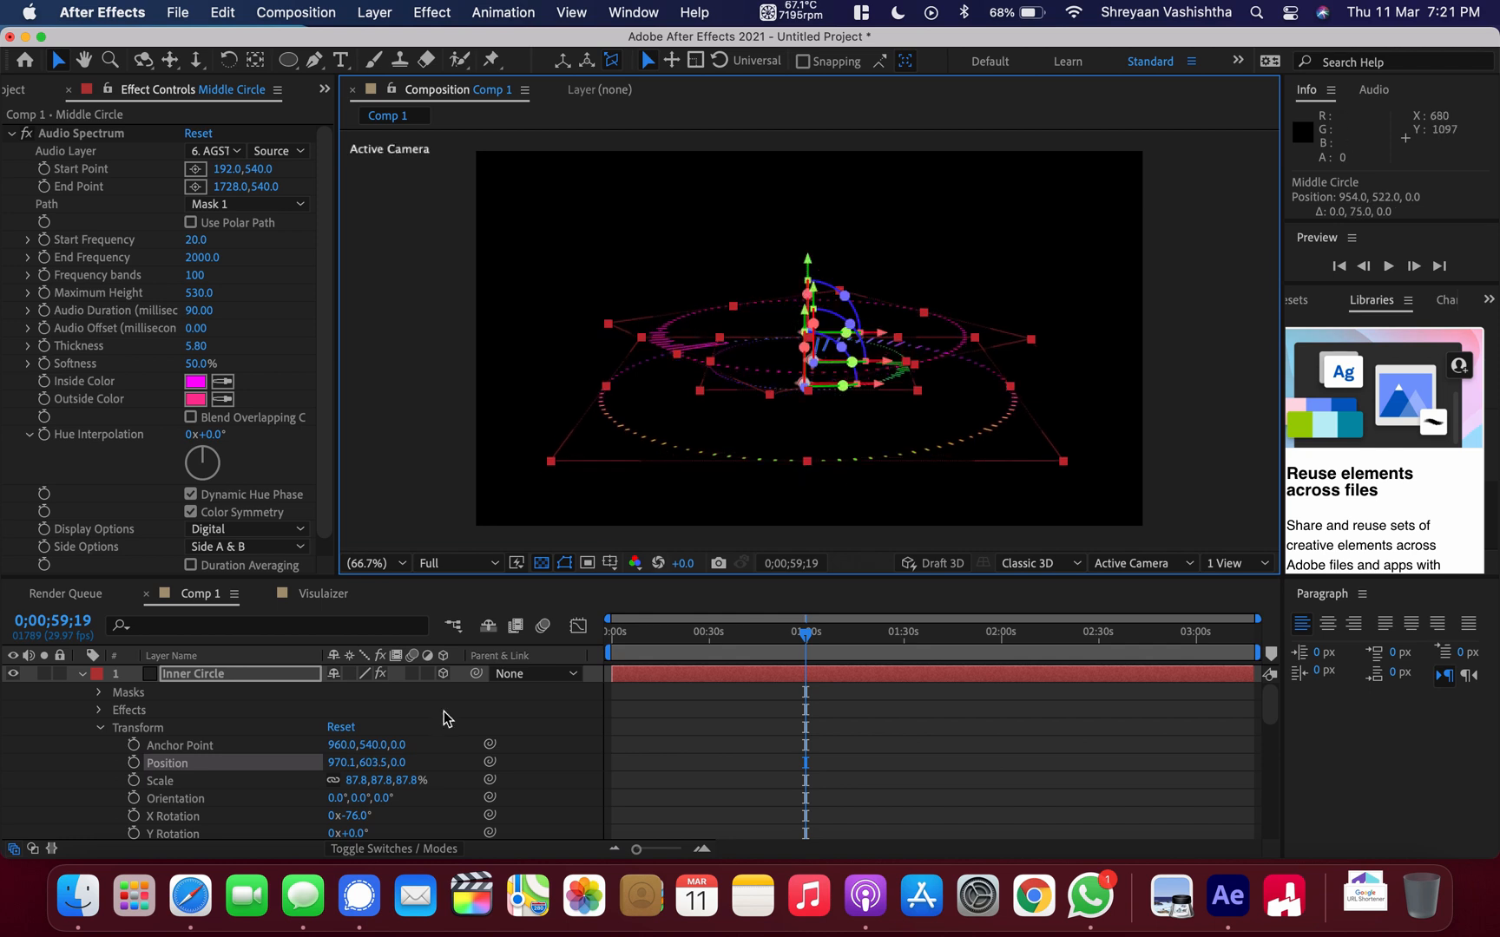
pyautogui.moveTo(399, 788); pyautogui.dragTo(413, 781)
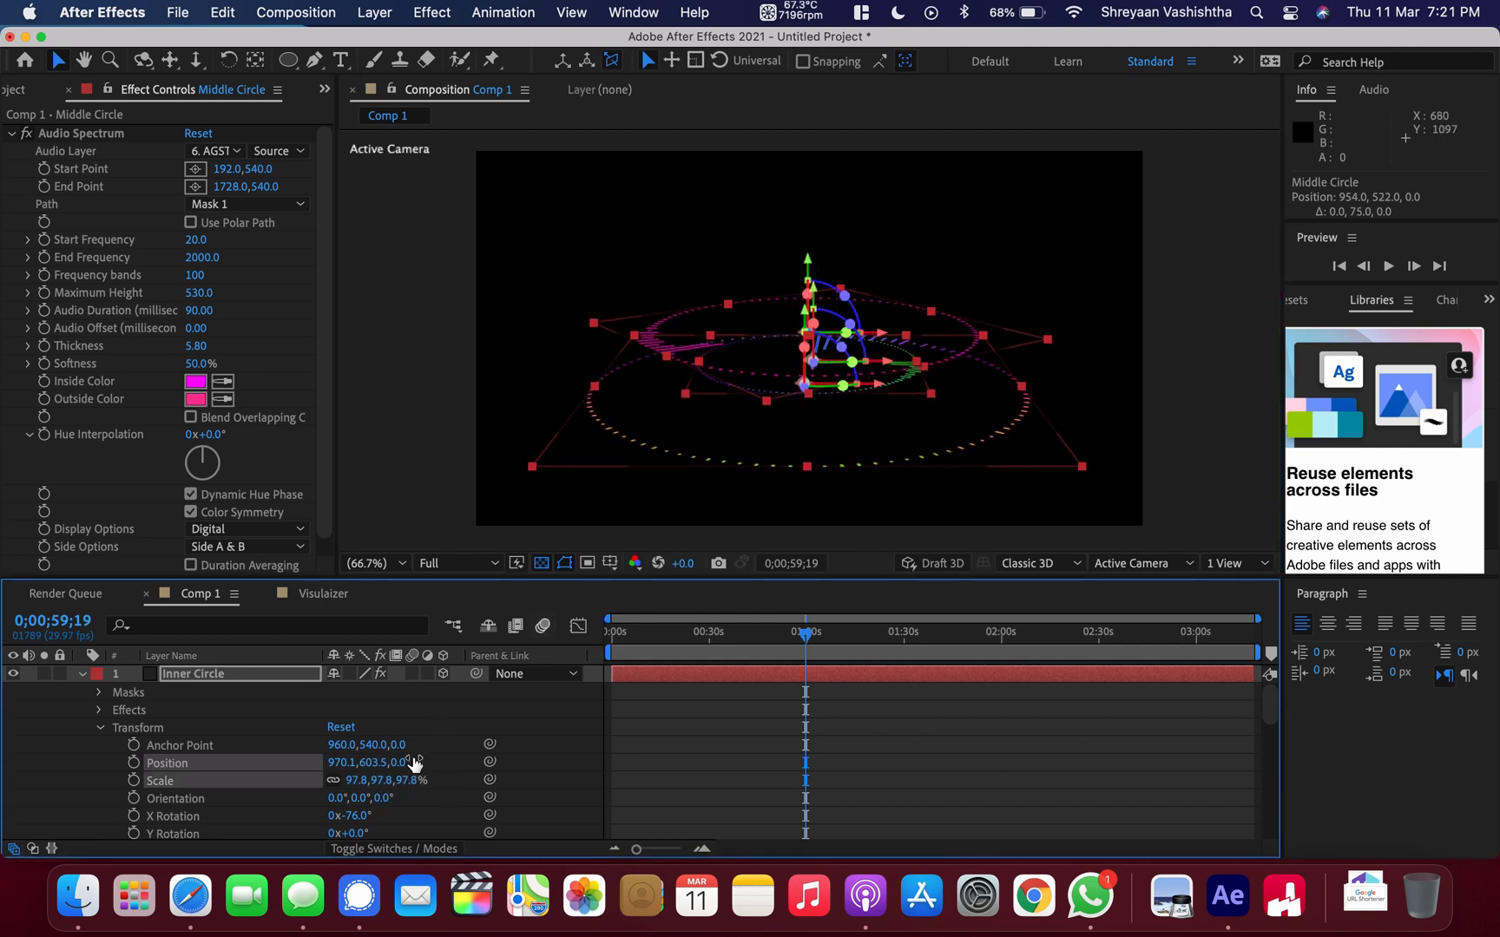
pyautogui.click(433, 479)
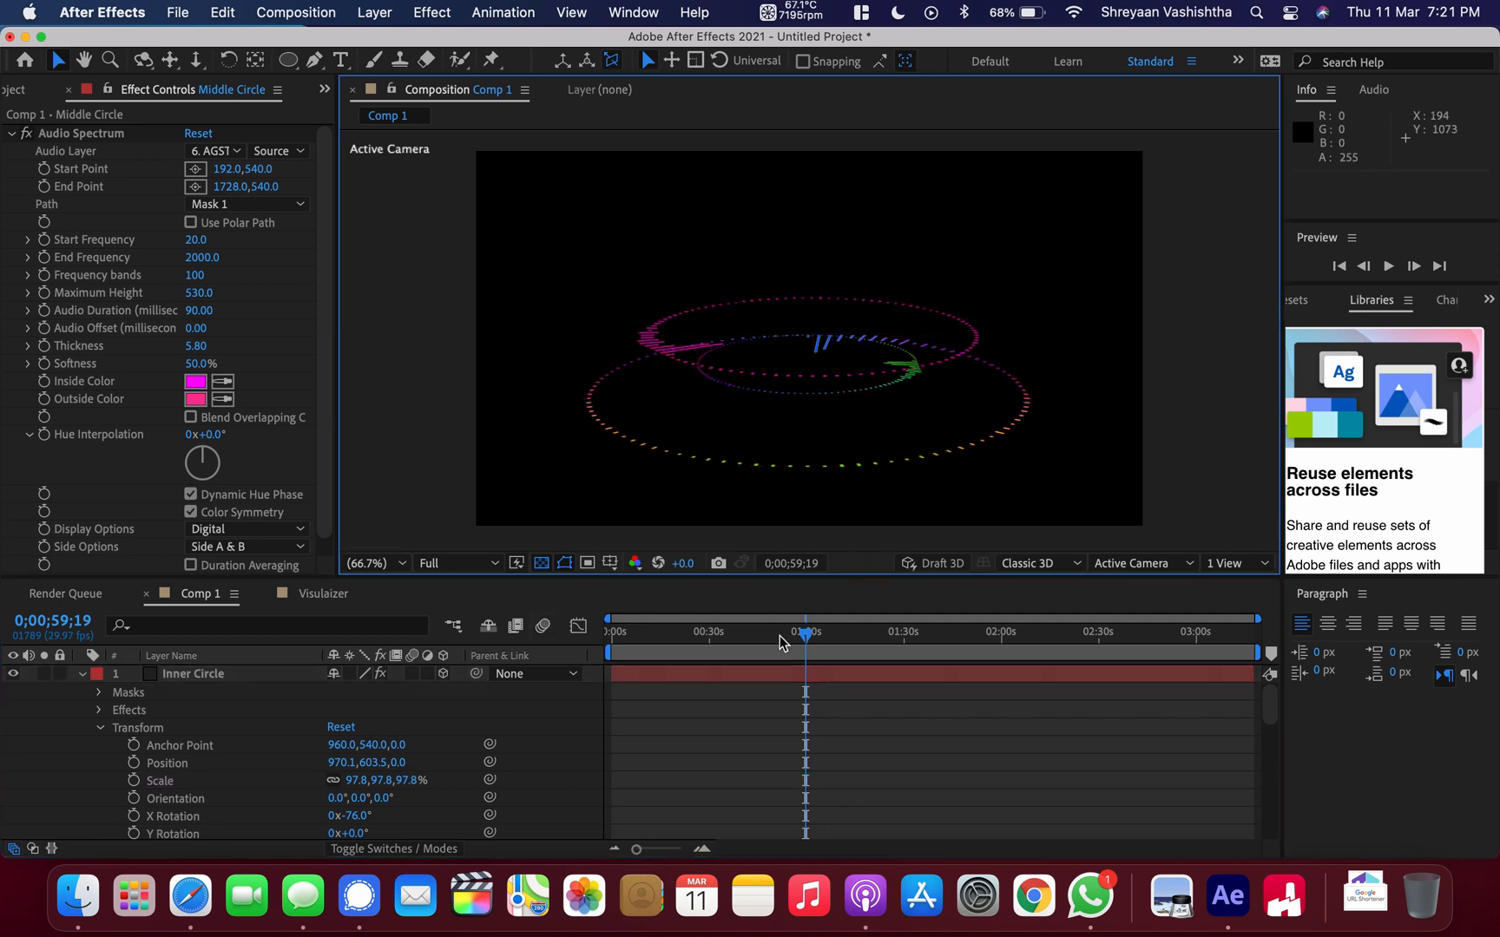
# Move the playhead to 0;00;55;23 and collapse the properties of the Inner, Outer and Middle Circle layers.
pyautogui.moveTo(804, 636)
pyautogui.mouseDown()
pyautogui.moveTo(770, 640)
pyautogui.moveTo(792, 640)
pyautogui.mouseUp()
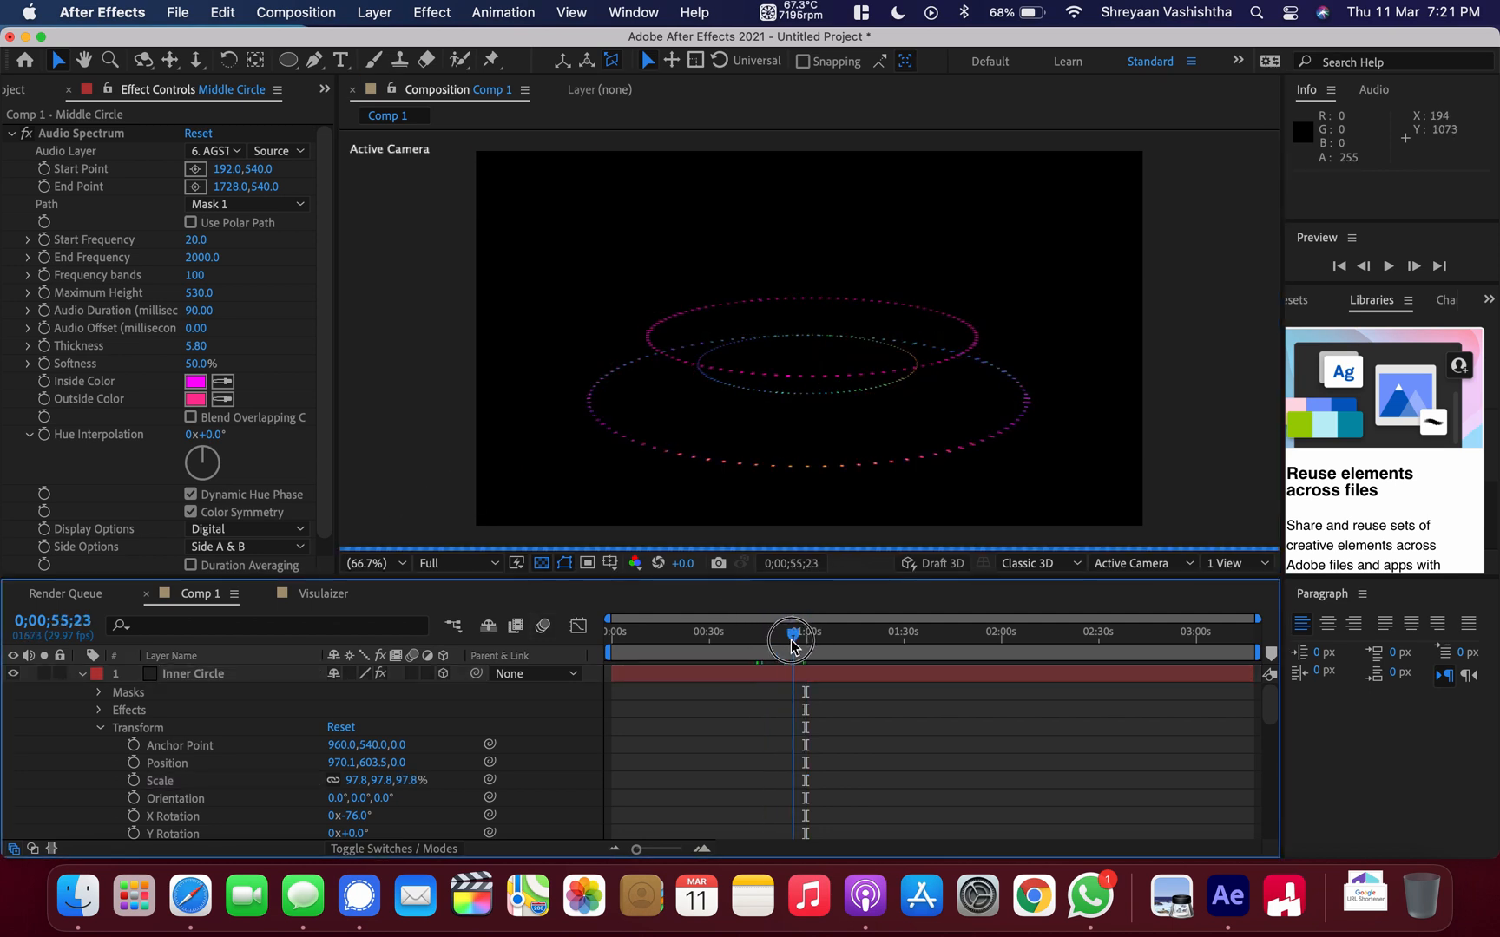
pyautogui.click(85, 674)
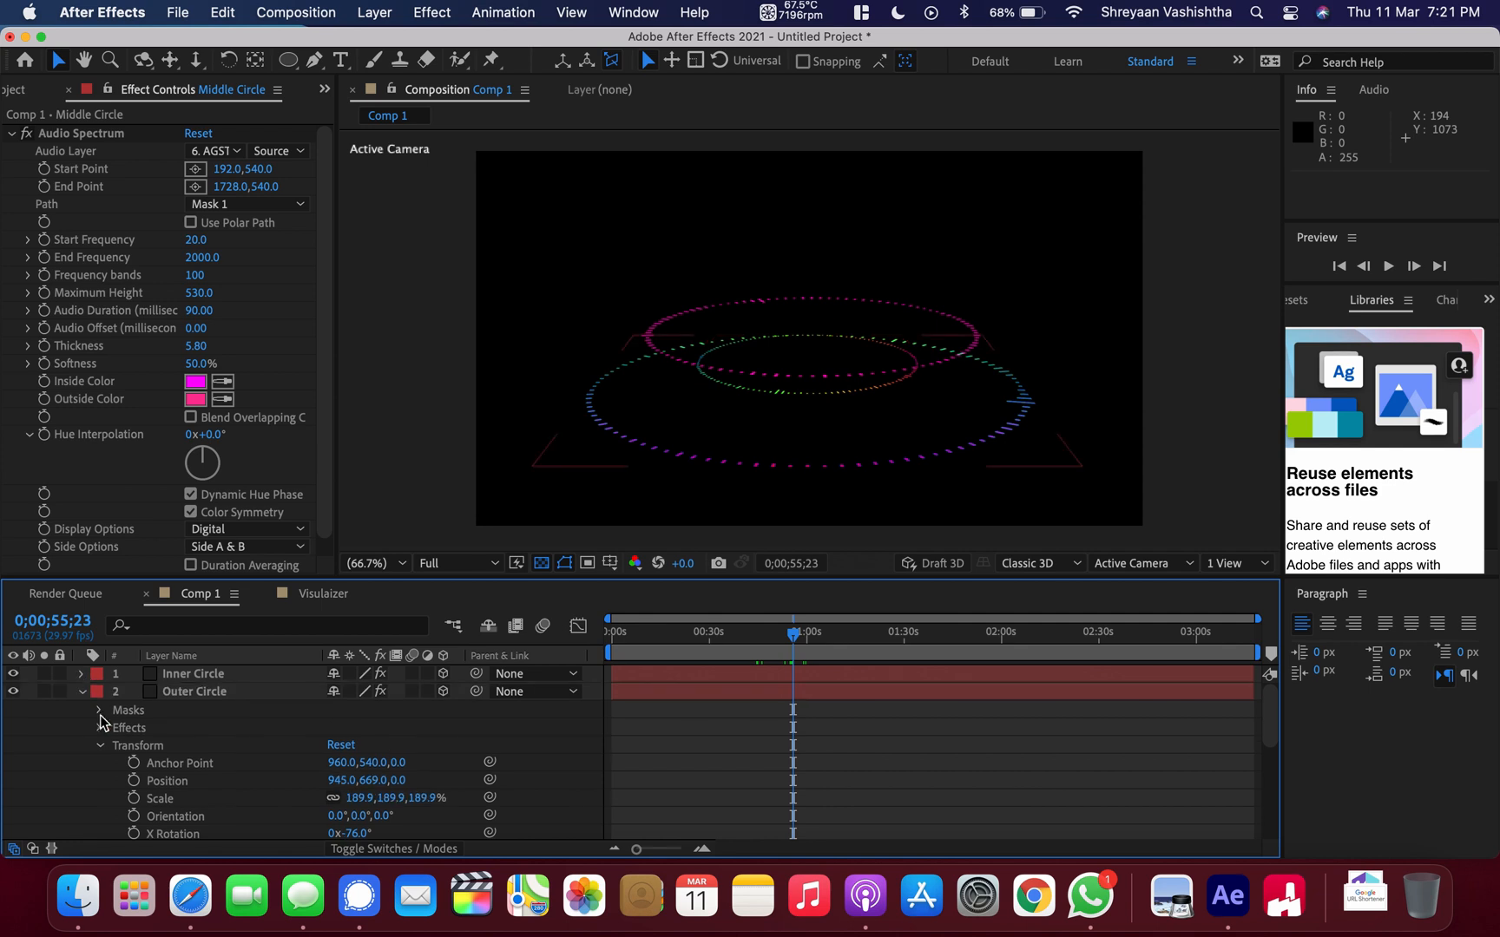
pyautogui.click(82, 690)
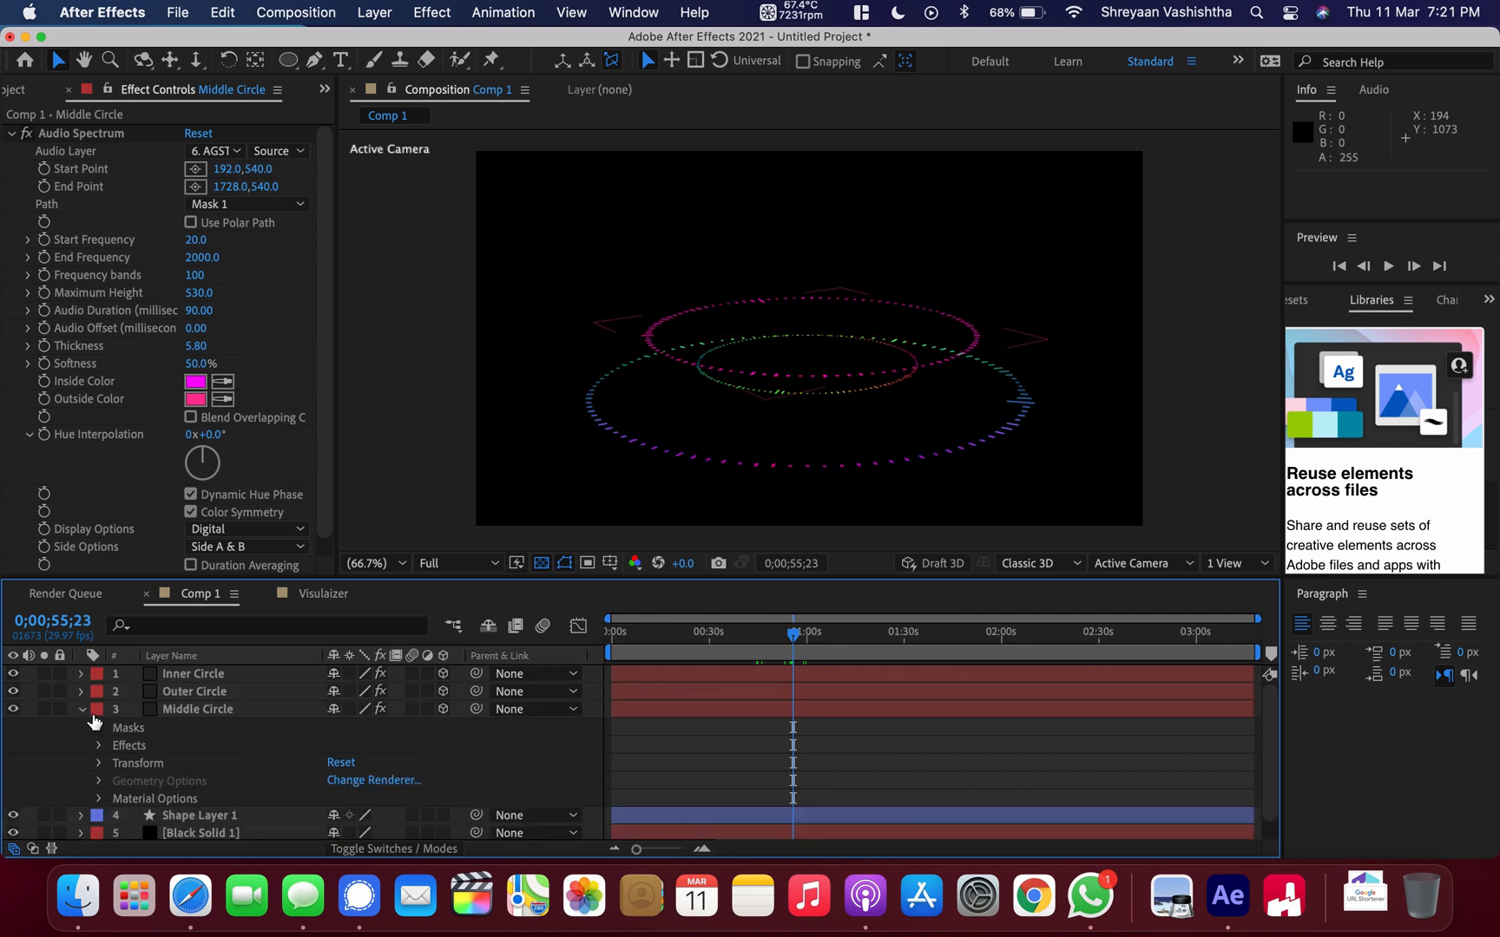
pyautogui.click(80, 709)
# Remove the Audio Spectrum effect from the Outer Circle layer.
pyautogui.click(158, 705)
pyautogui.click(177, 691)
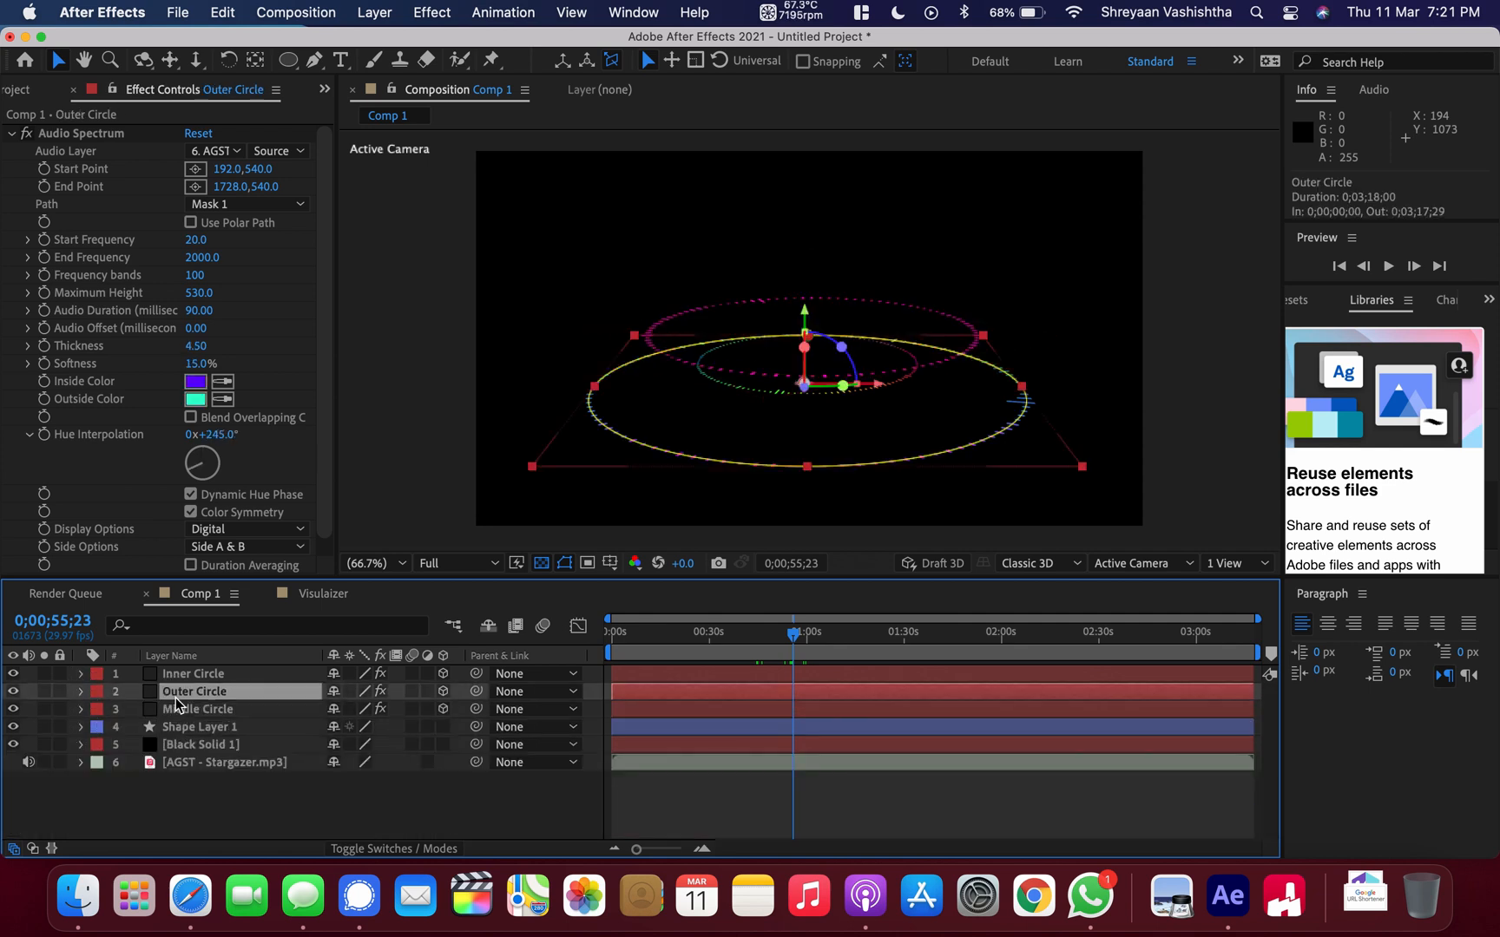
pyautogui.click(30, 137)
pyautogui.click(53, 138)
pyautogui.press('Delete')
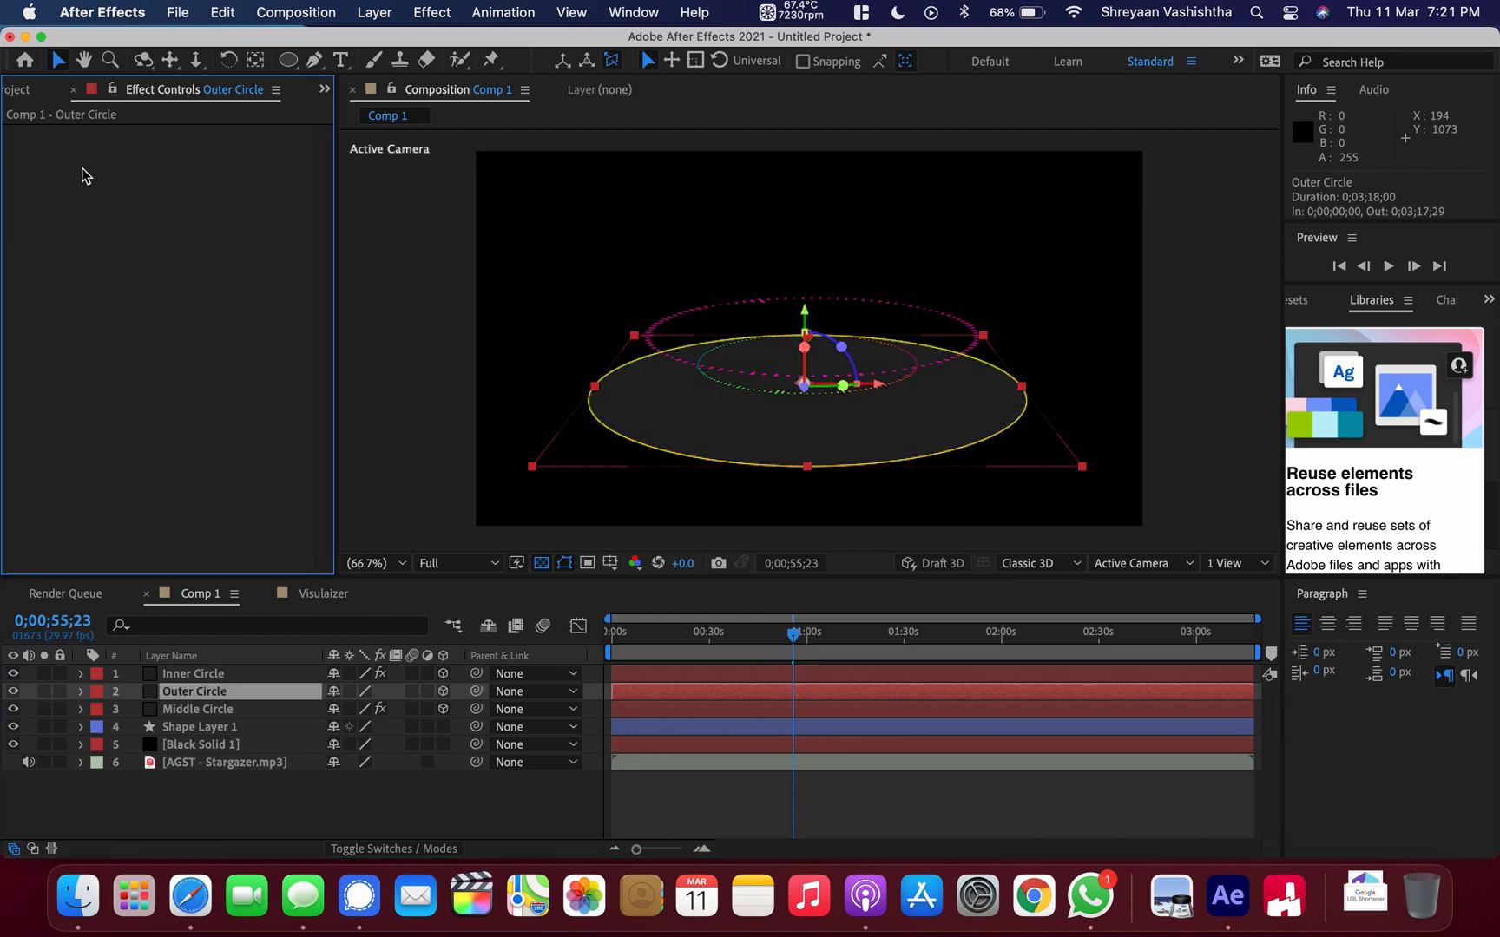
# Apply the Audio Waveform effect to the Outer Circle layer.
pyautogui.rightClick(84, 176)
pyautogui.press('Escape')
pyautogui.click(431, 12)
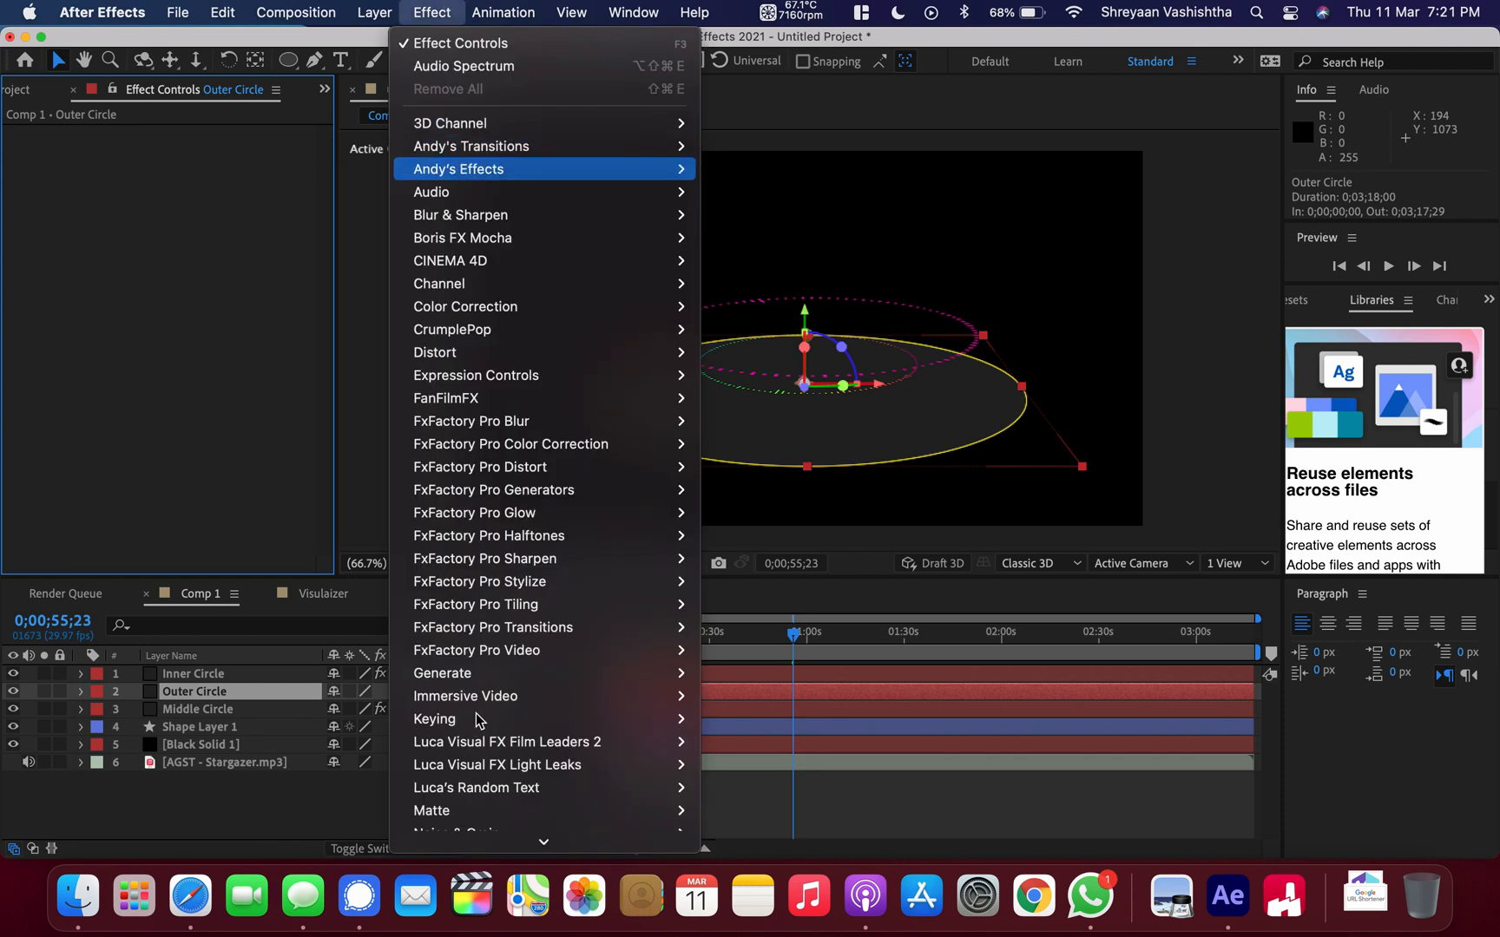
pyautogui.moveTo(469, 673)
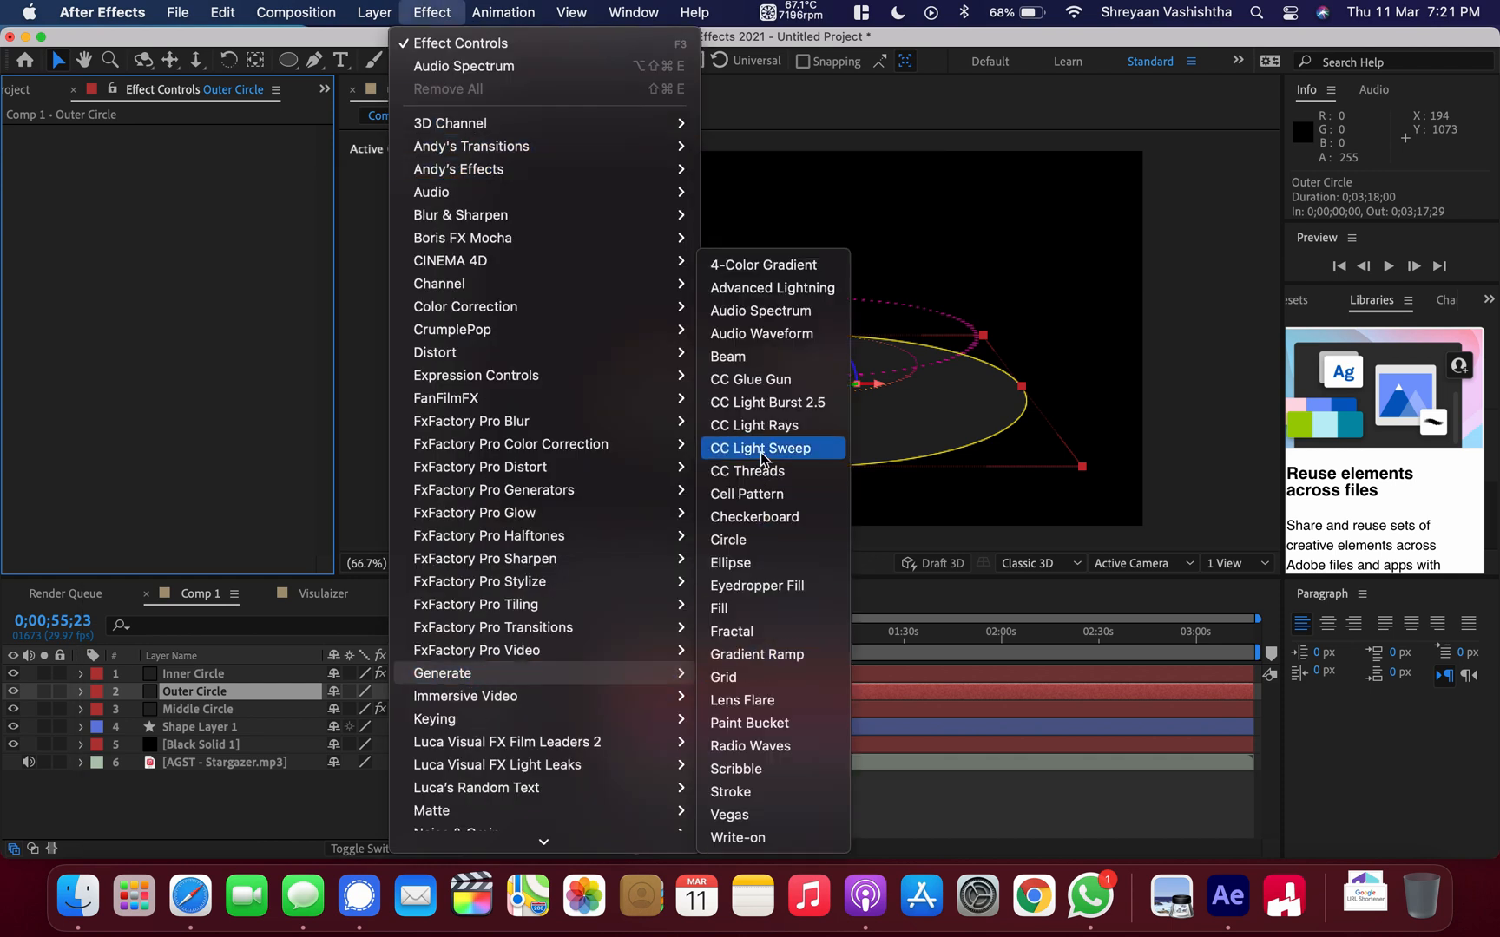
pyautogui.click(764, 338)
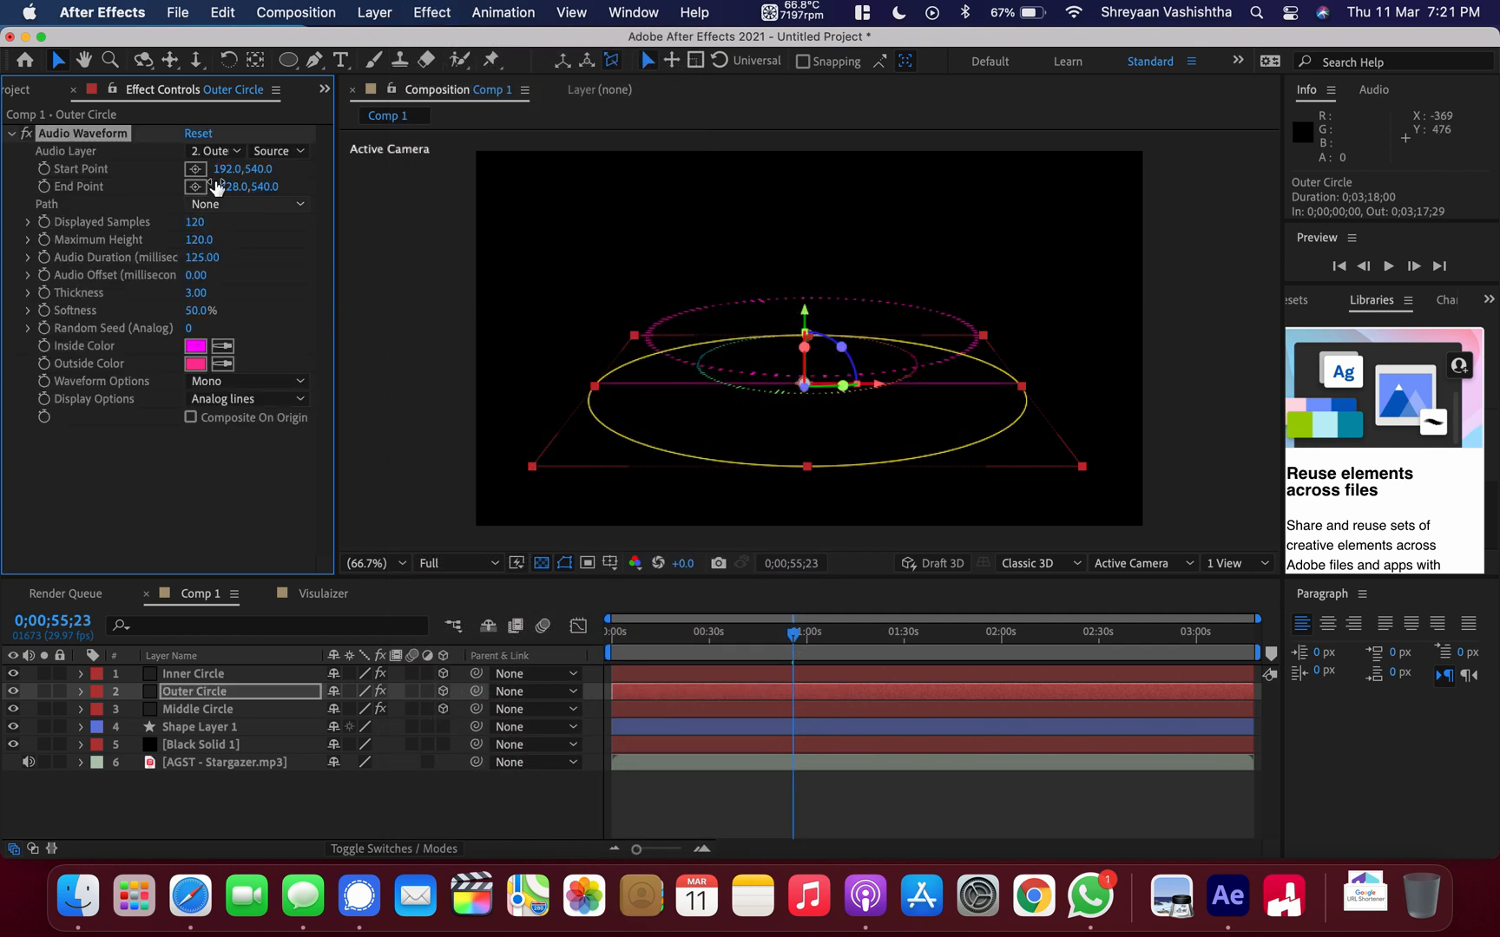
# Set the Outer Circle waveform's Audio Layer to AGST - Stargazer.mp3 and its Path to Mask 1.
pyautogui.click(209, 155)
pyautogui.click(260, 323)
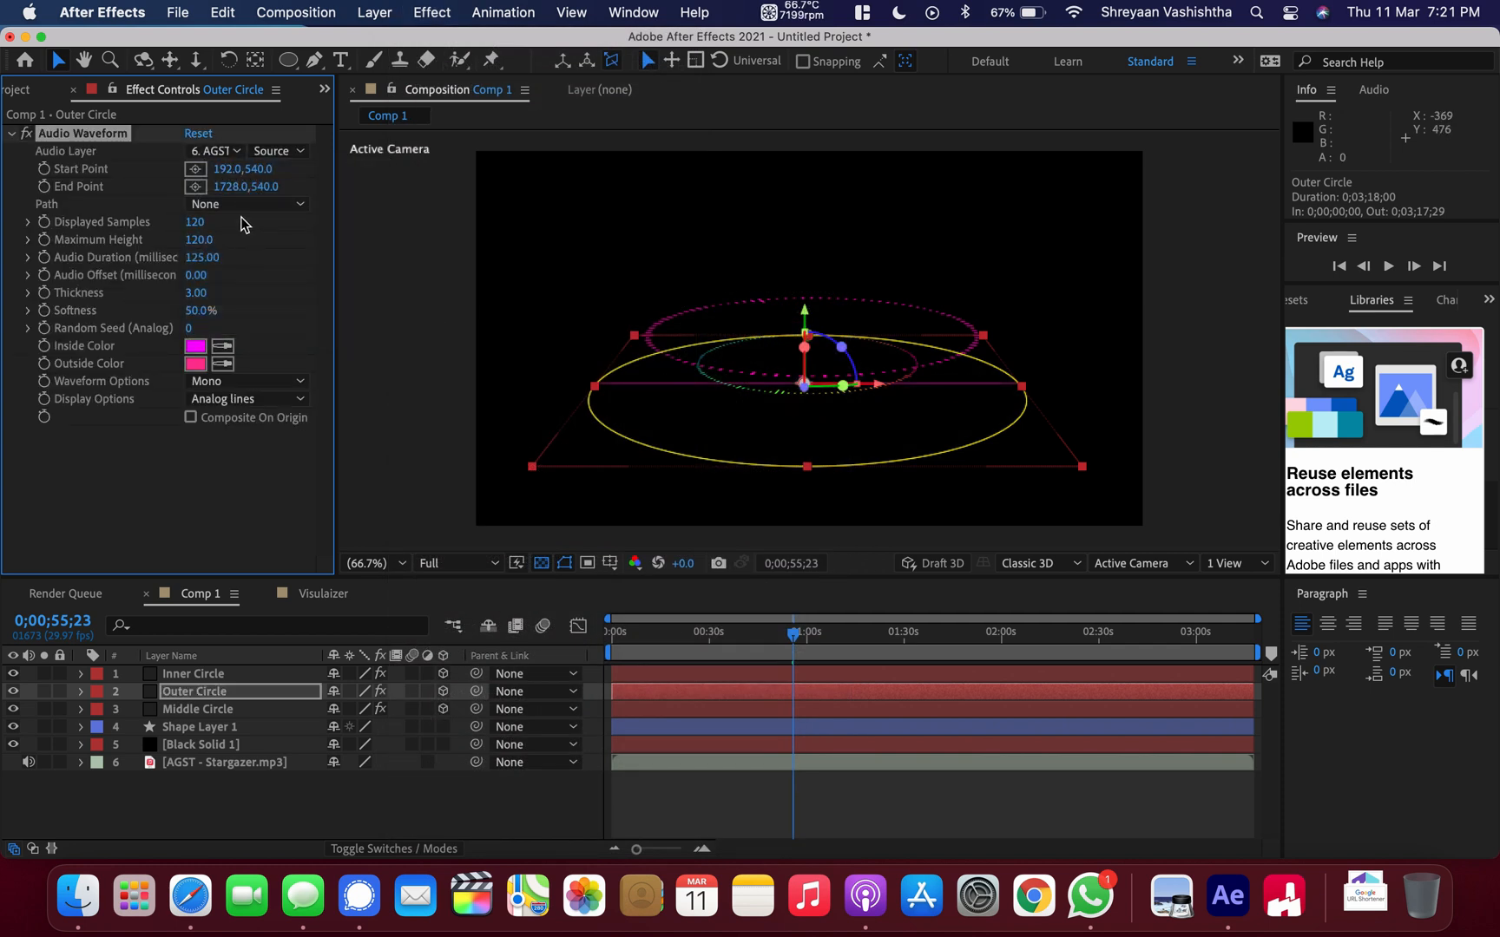
pyautogui.click(236, 206)
pyautogui.click(241, 262)
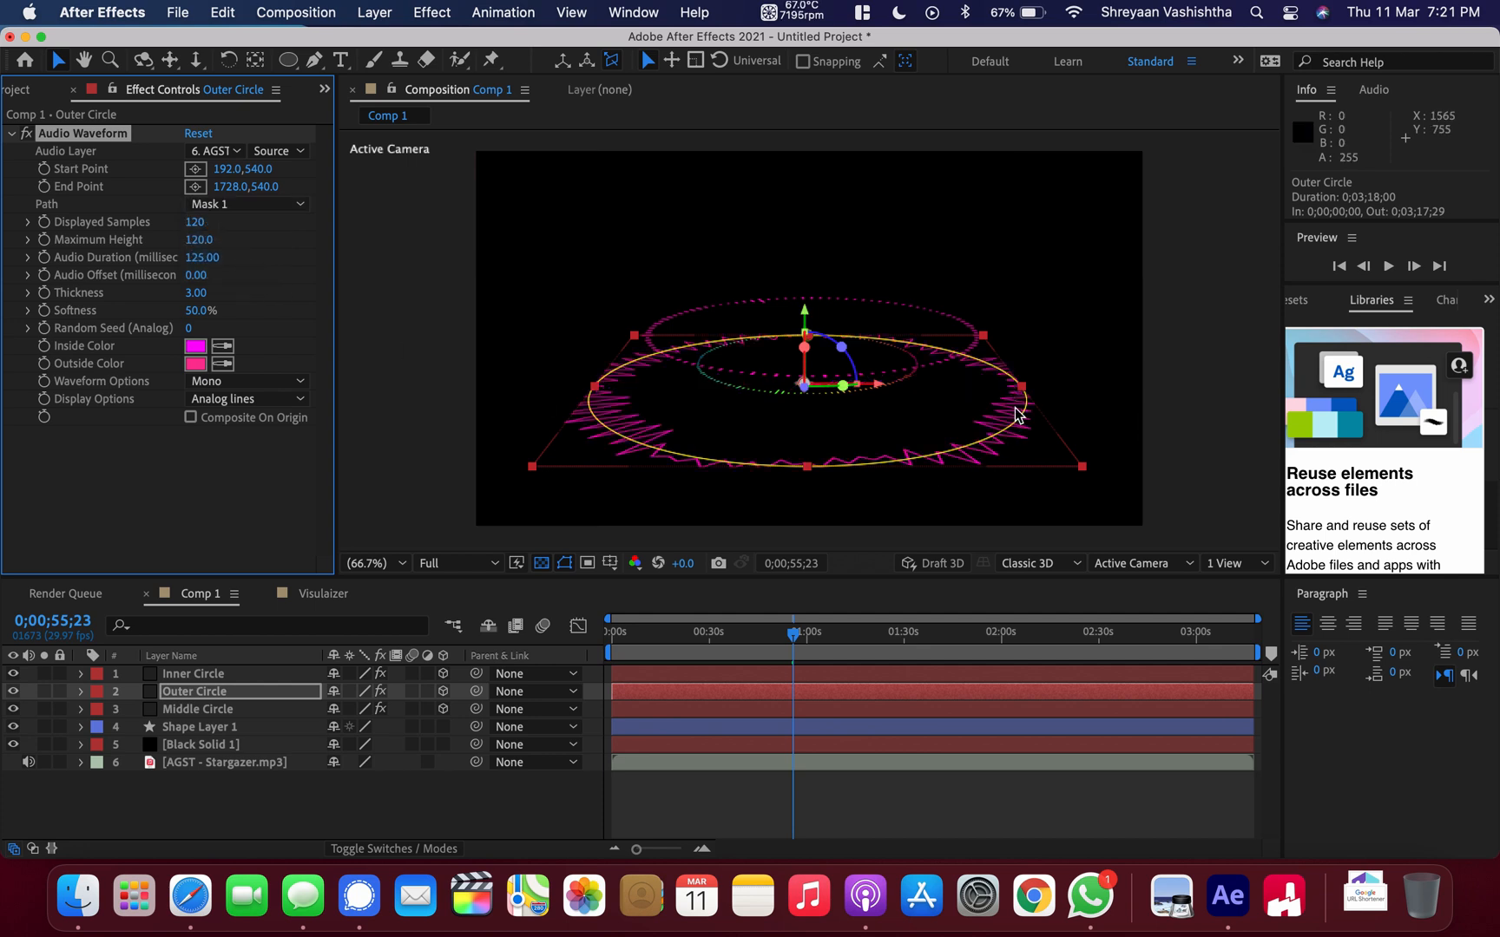
# Set the Outer Circle waveform's Thickness to 2.10, Softness to 38% and Display Options to Analog dots.
pyautogui.moveTo(199, 314); pyautogui.dragTo(174, 294)
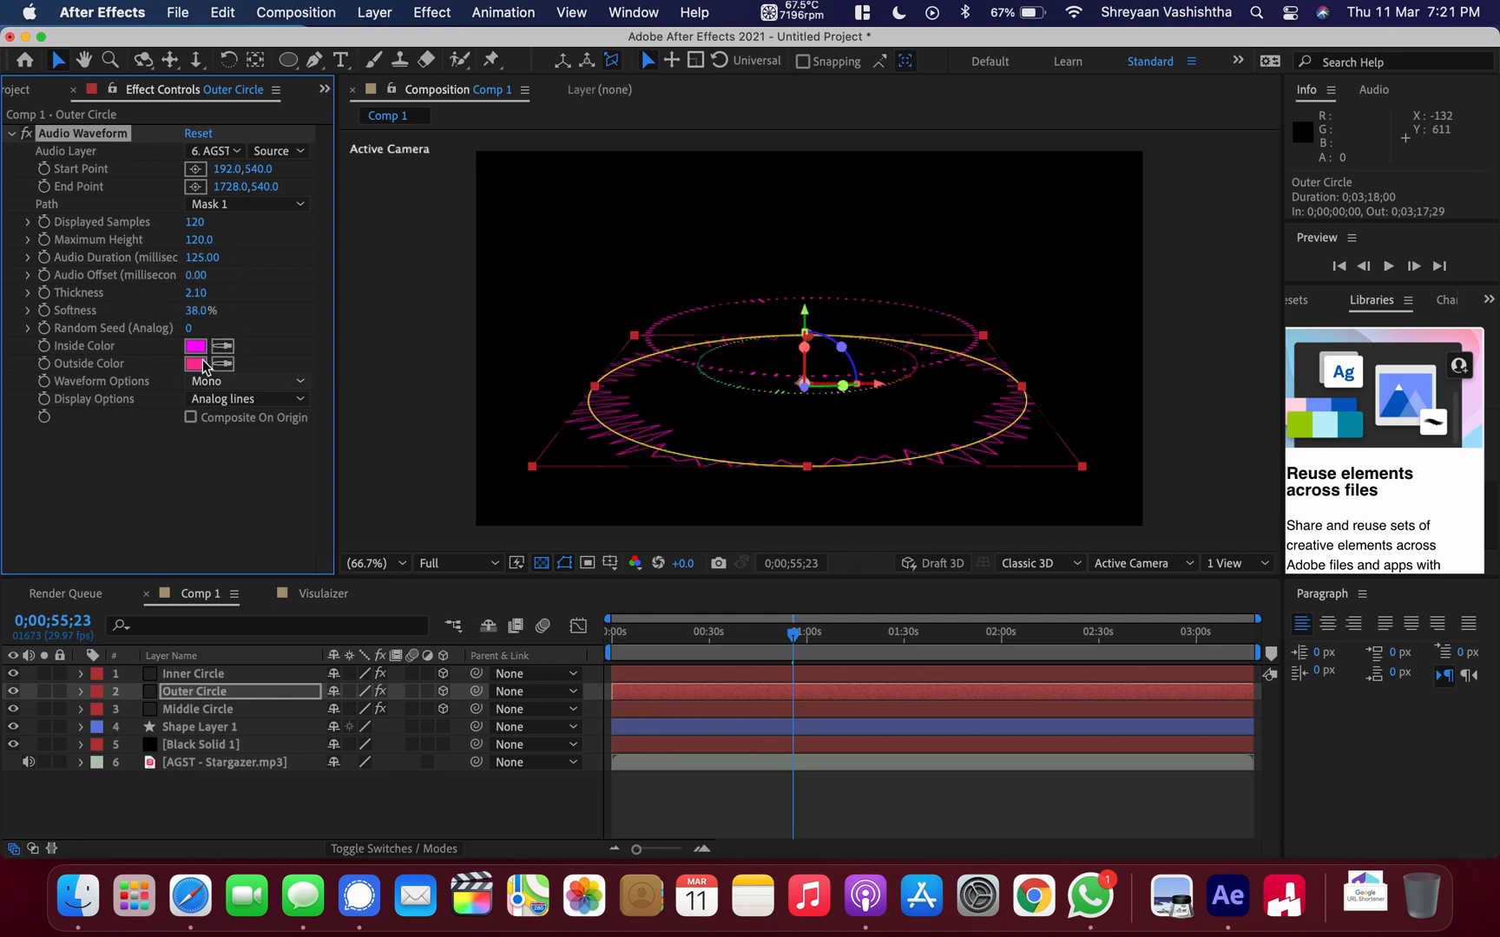
pyautogui.click(222, 401)
pyautogui.click(250, 468)
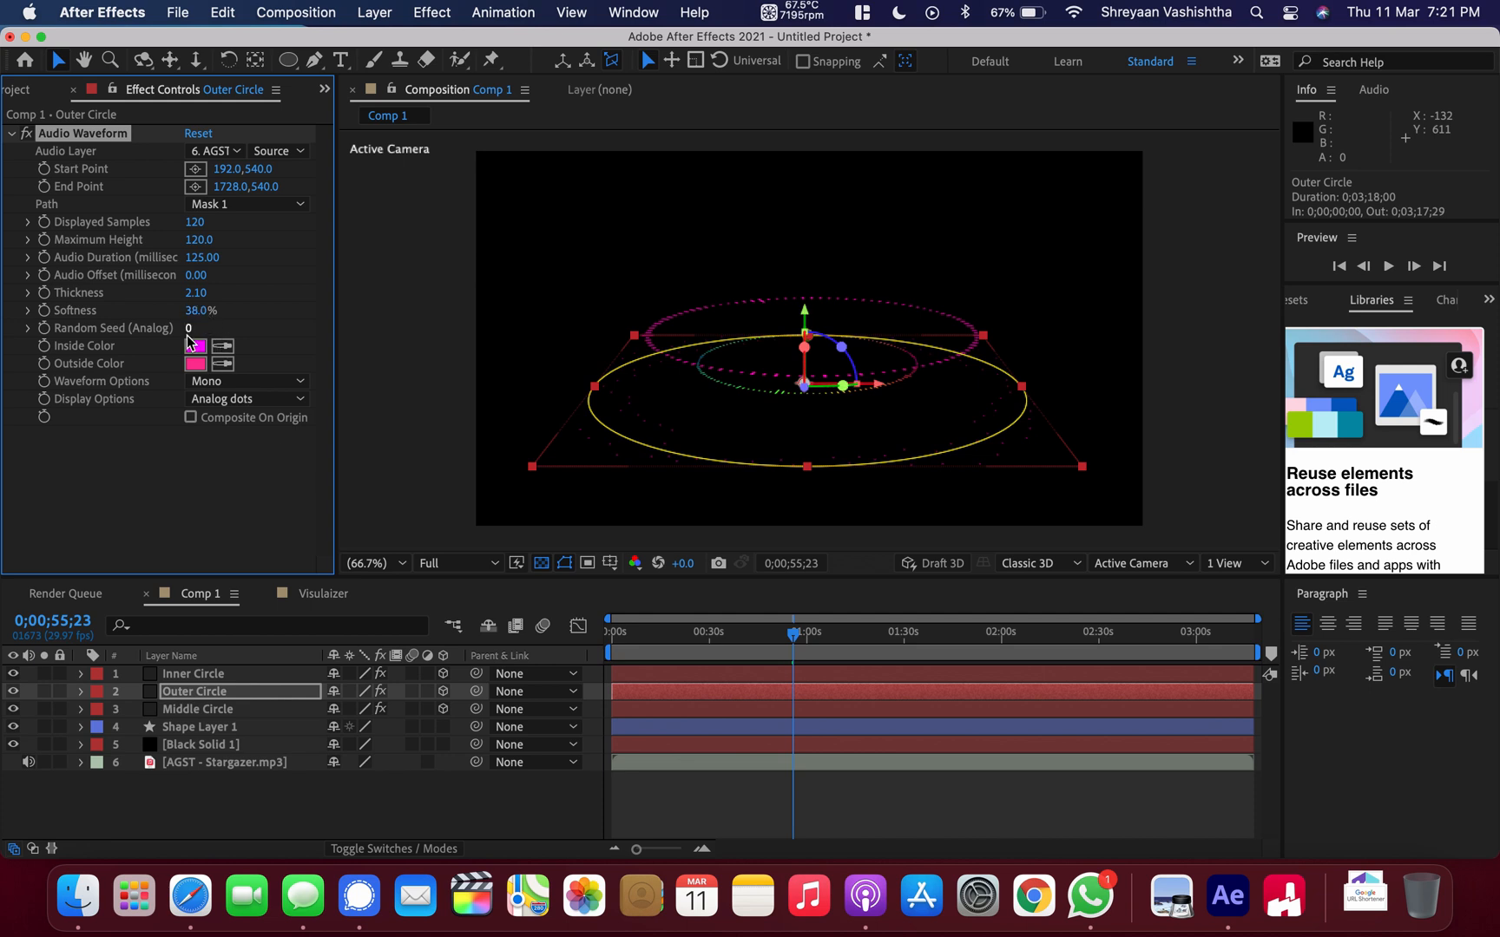
# Set the waveform's Random Seed to 12300, Softness 0%, Thickness 5.50, Audio Duration 675 and Maximum Height 163, and move the playhead to 0;00;48;22.
pyautogui.moveTo(190, 331); pyautogui.dragTo(415, 315)
pyautogui.moveTo(201, 317); pyautogui.dragTo(37, 310)
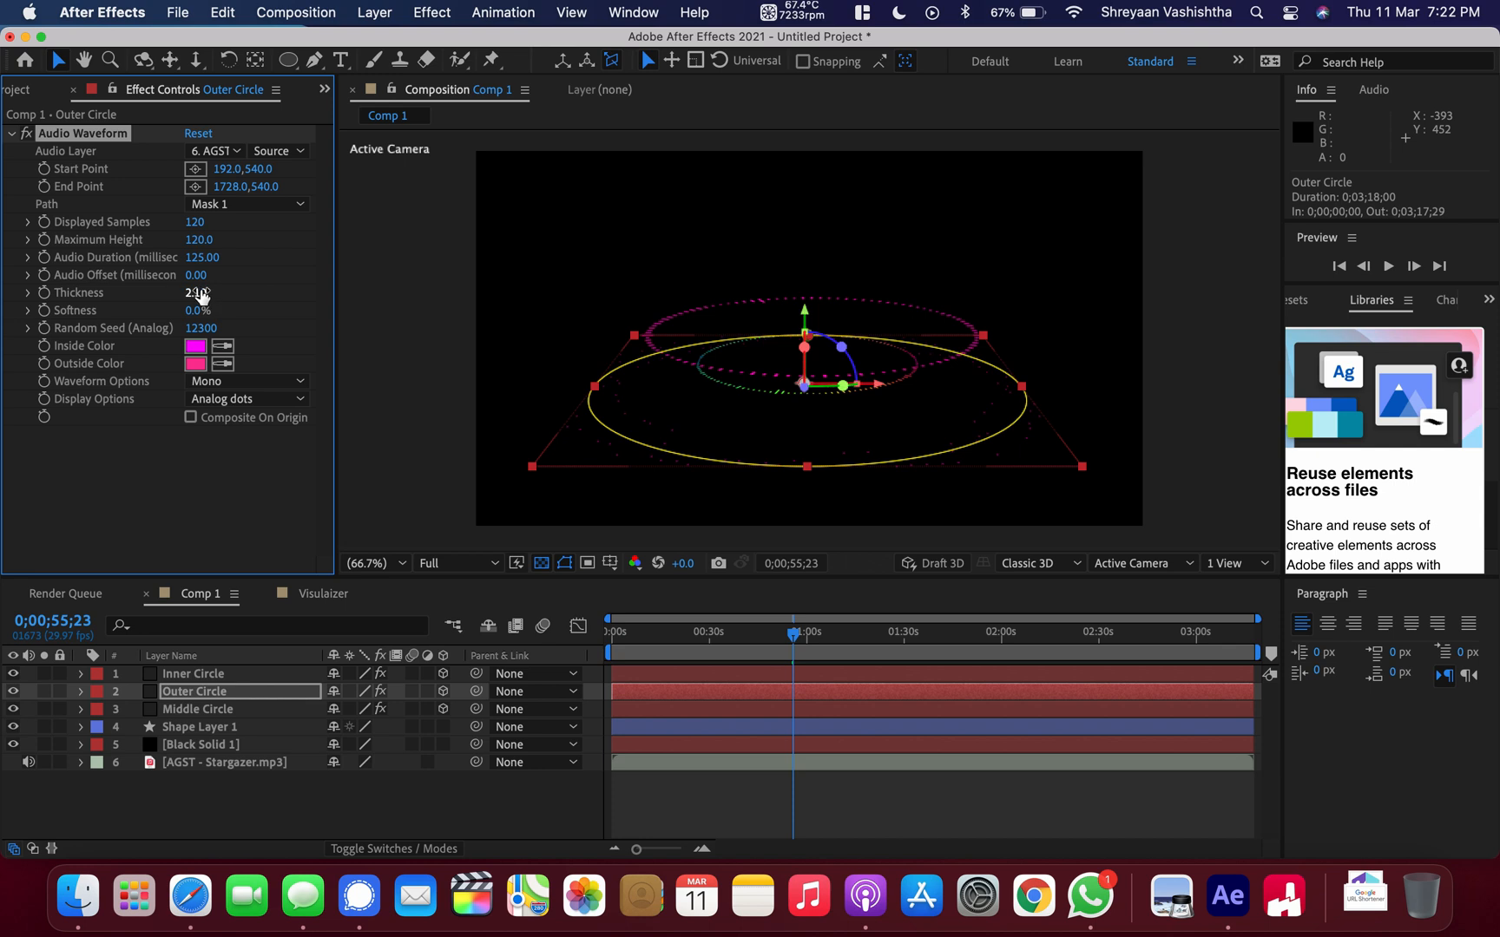
pyautogui.moveTo(200, 296); pyautogui.dragTo(251, 240)
pyautogui.moveTo(799, 638)
pyautogui.mouseDown()
pyautogui.moveTo(693, 625)
pyautogui.moveTo(770, 636)
pyautogui.mouseUp()
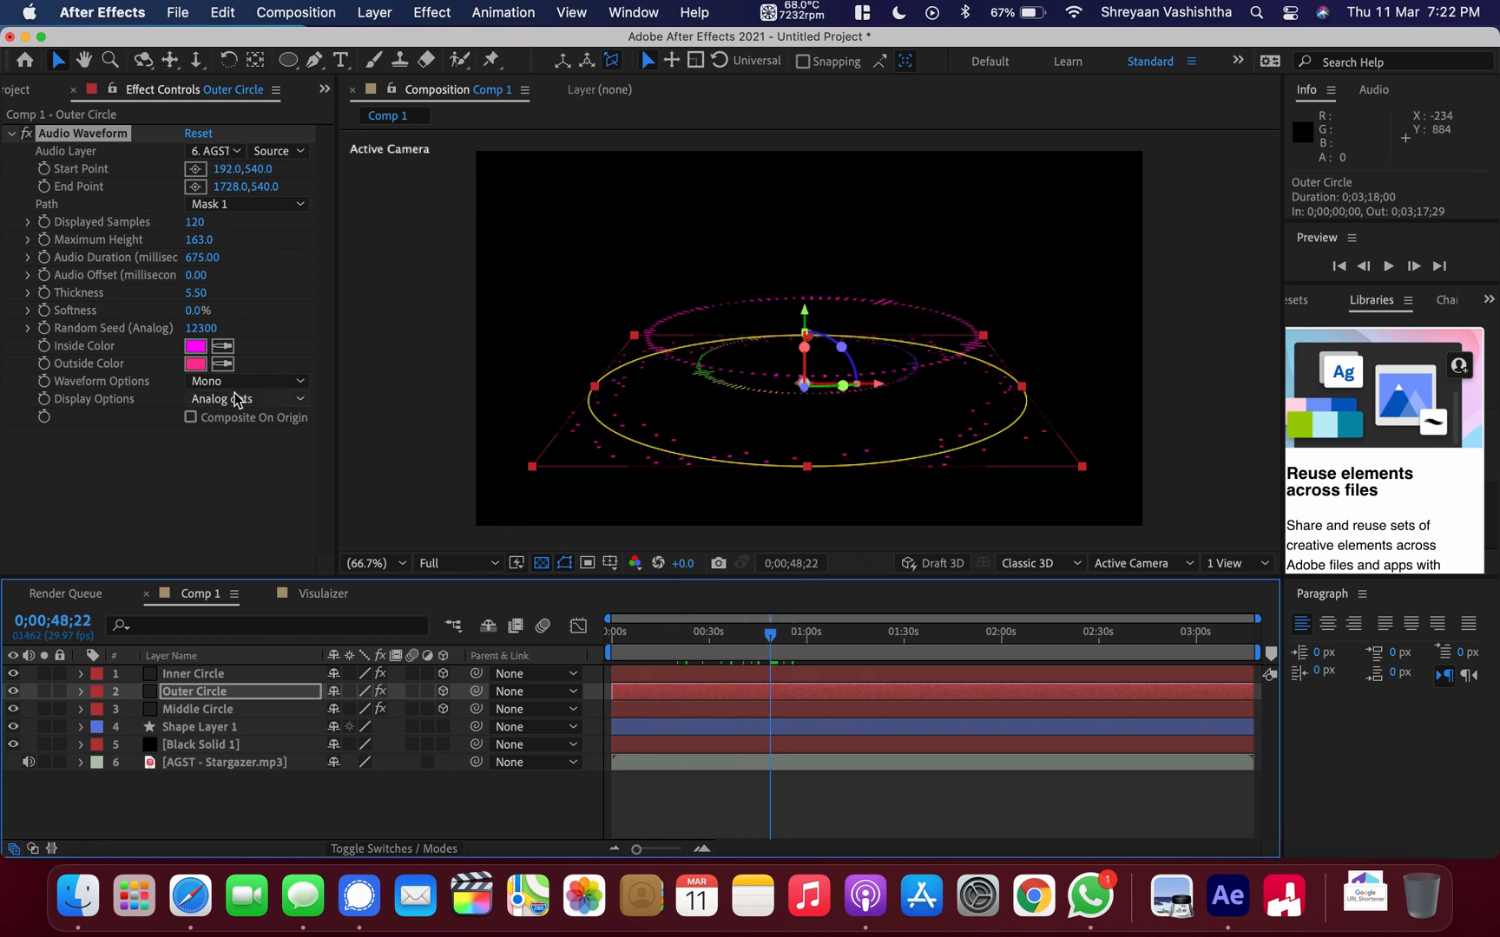
# Set the Outer Circle waveform's Inside Color to red (FF0000).
pyautogui.click(191, 346)
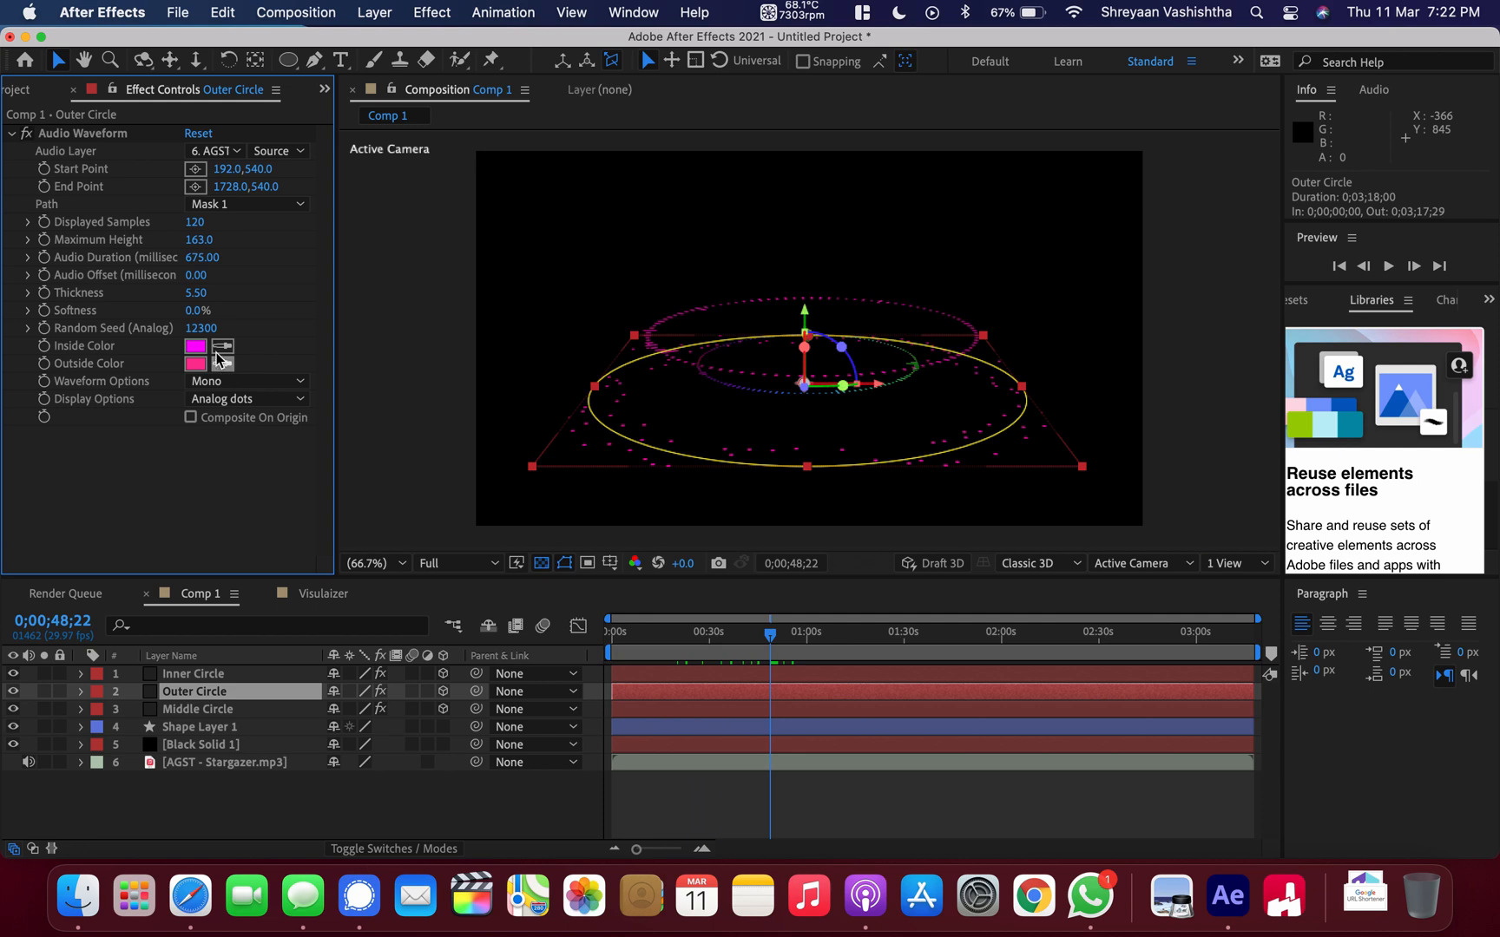
pyautogui.click(198, 347)
pyautogui.moveTo(373, 531); pyautogui.dragTo(375, 627)
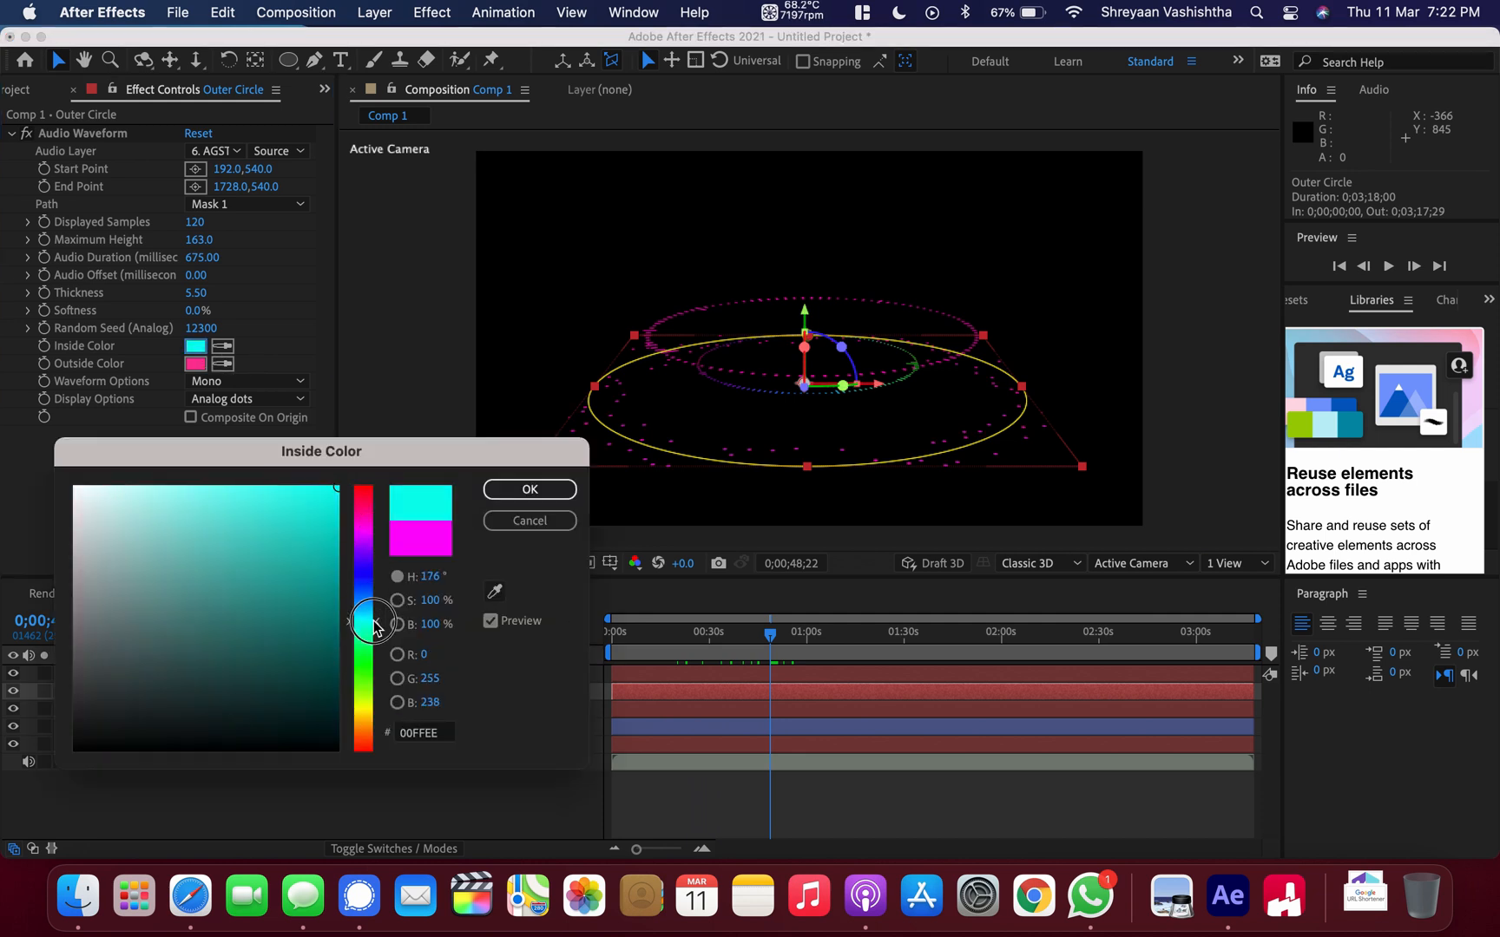
pyautogui.moveTo(363, 560); pyautogui.dragTo(355, 475)
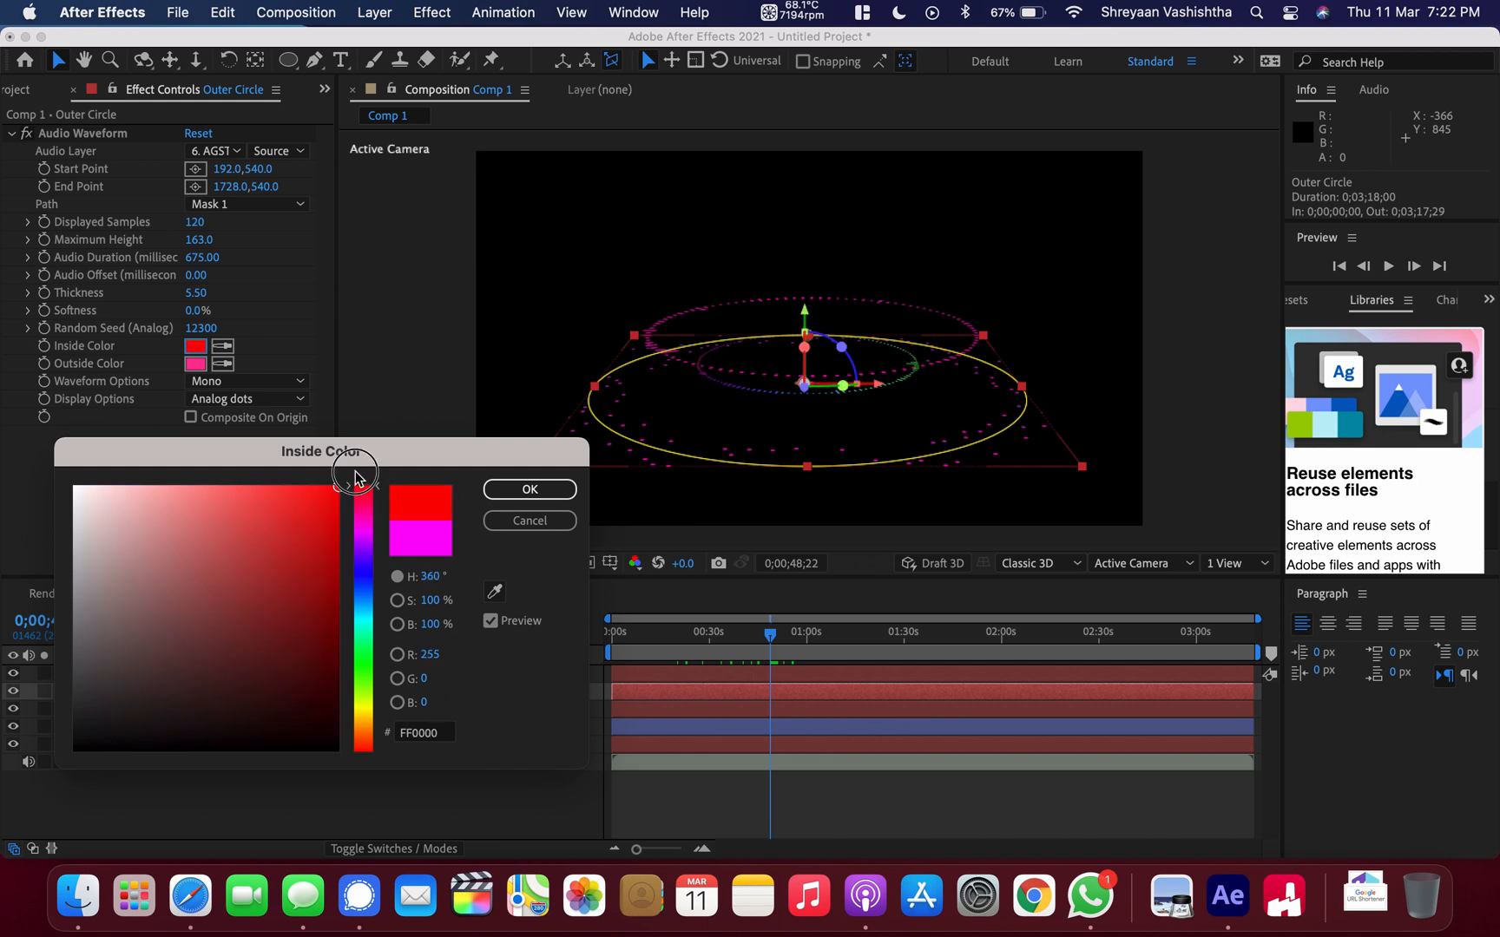
pyautogui.click(519, 500)
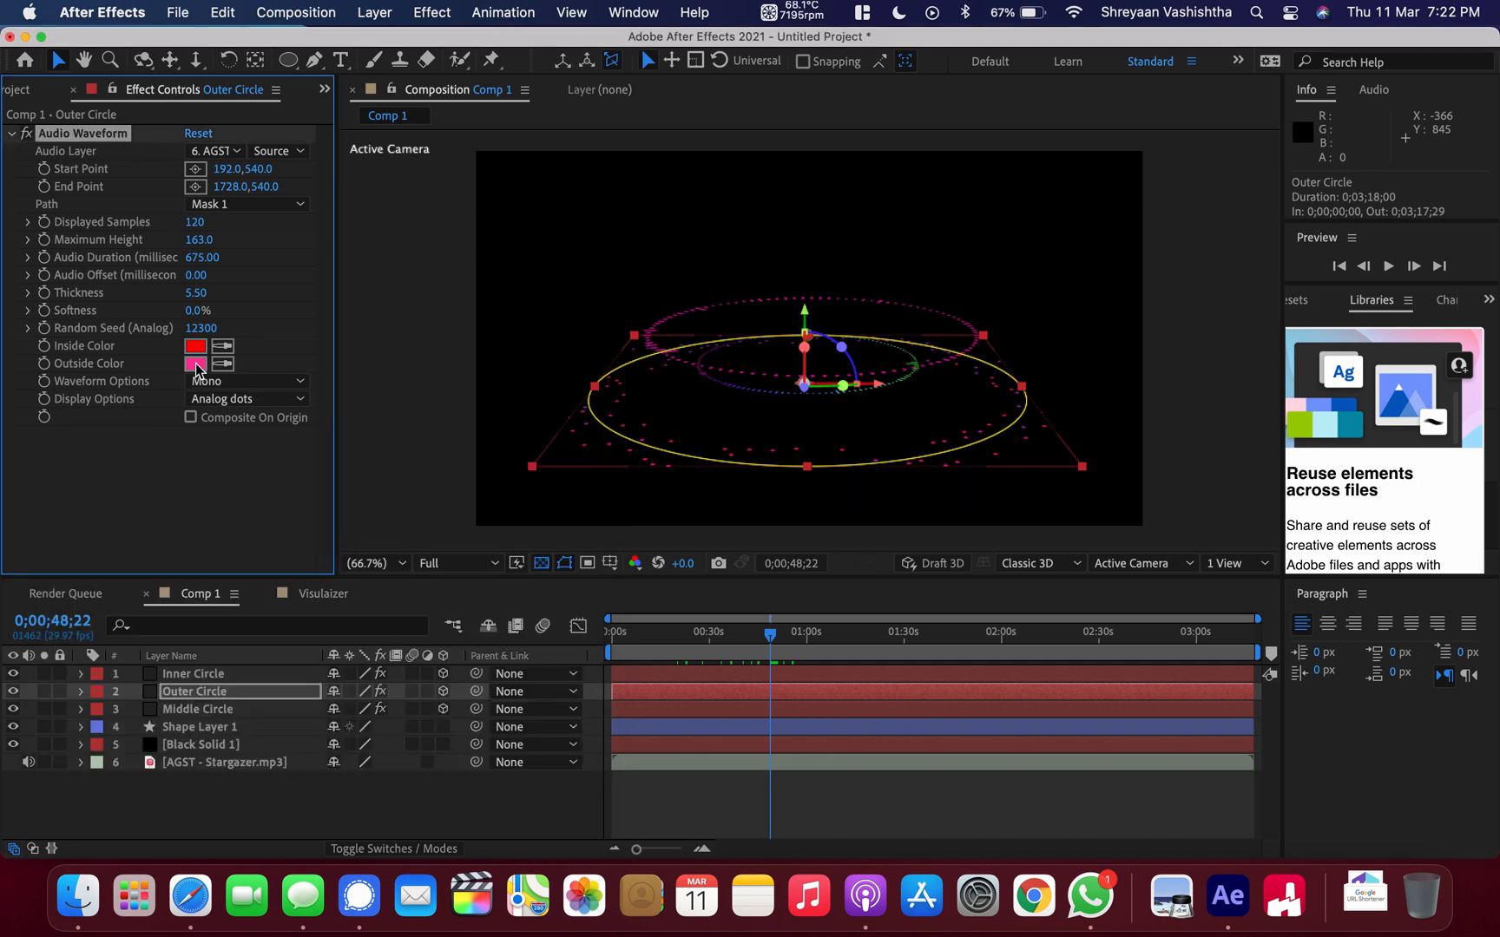
# Set the Outer Circle waveform's Outside Color to white (FFFFFF).
pyautogui.moveTo(364, 573); pyautogui.dragTo(370, 679)
pyautogui.moveTo(177, 486); pyautogui.dragTo(58, 478)
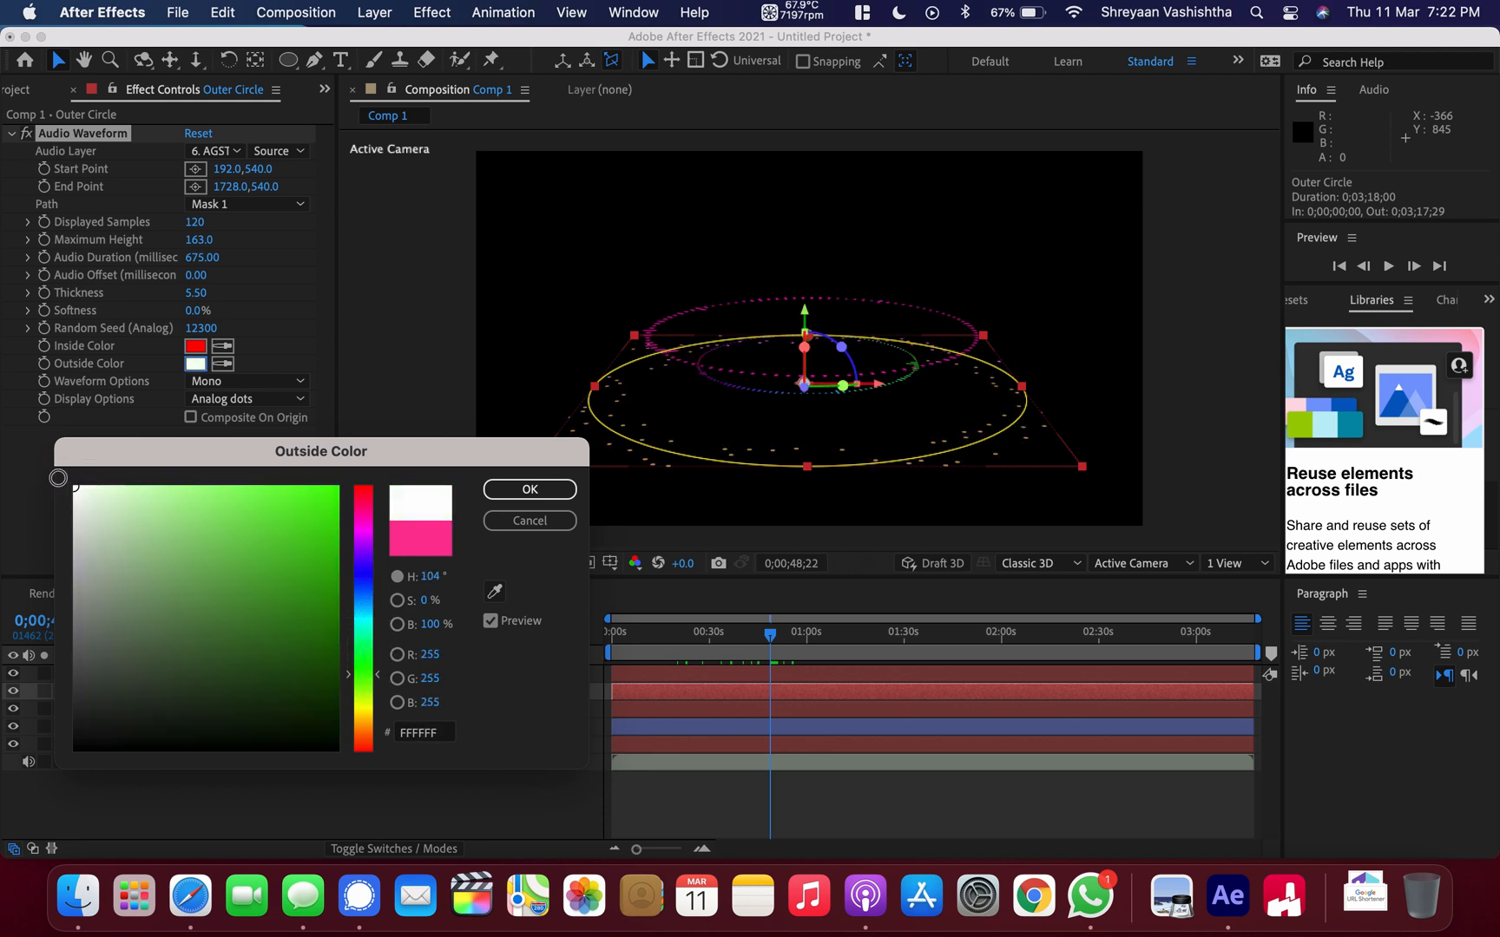
pyautogui.click(525, 491)
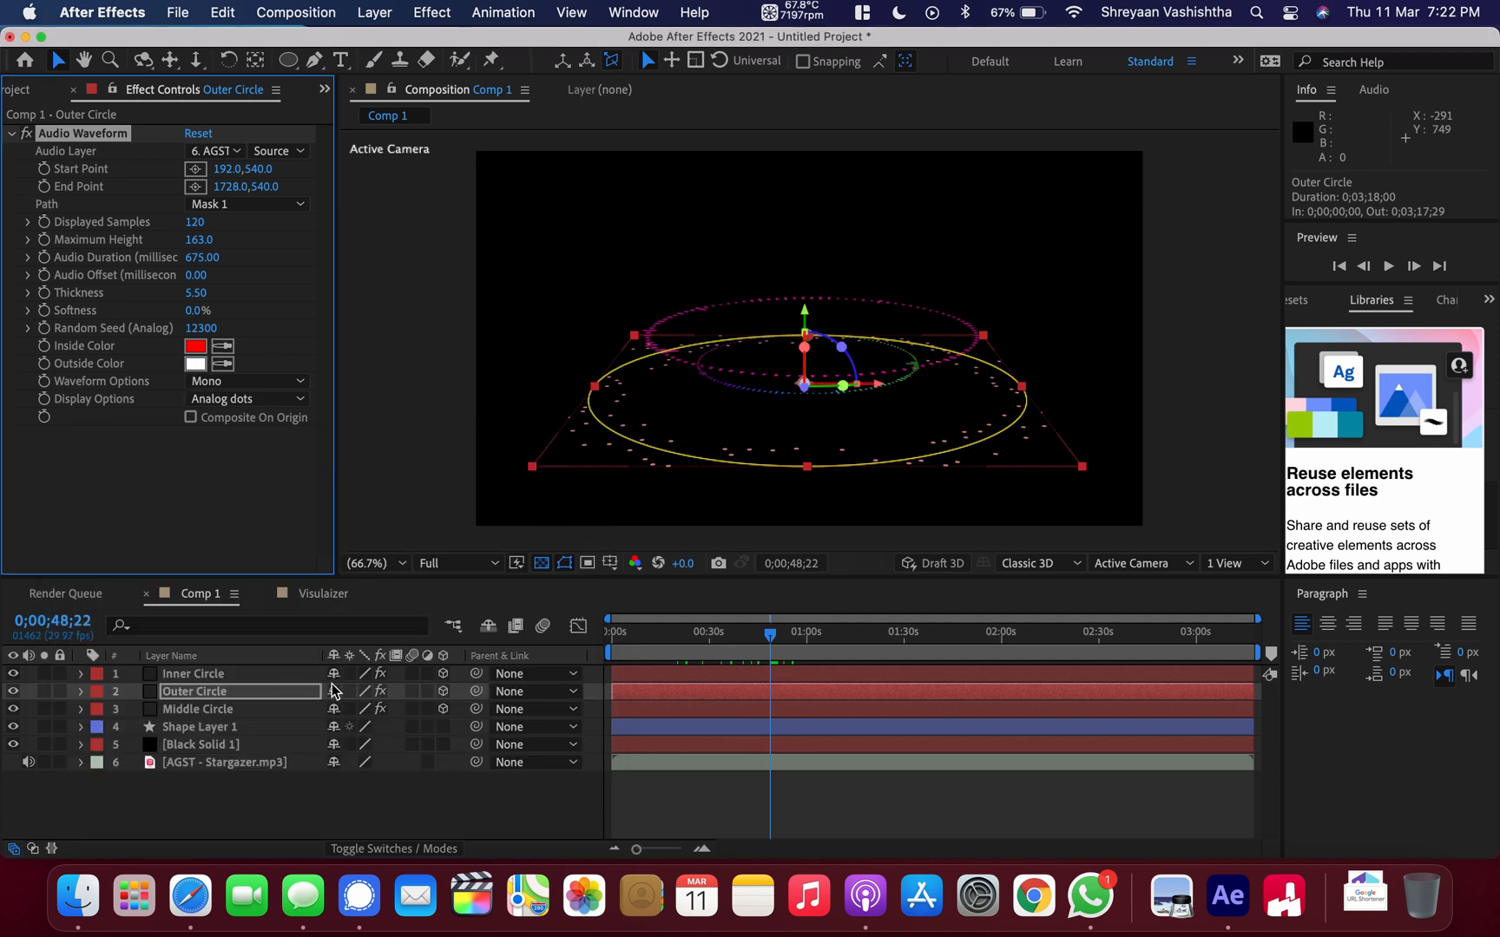
# Set the Outer Circle waveform's Outside Color to light blue (28C1FF).
pyautogui.click(195, 364)
pyautogui.click(273, 487)
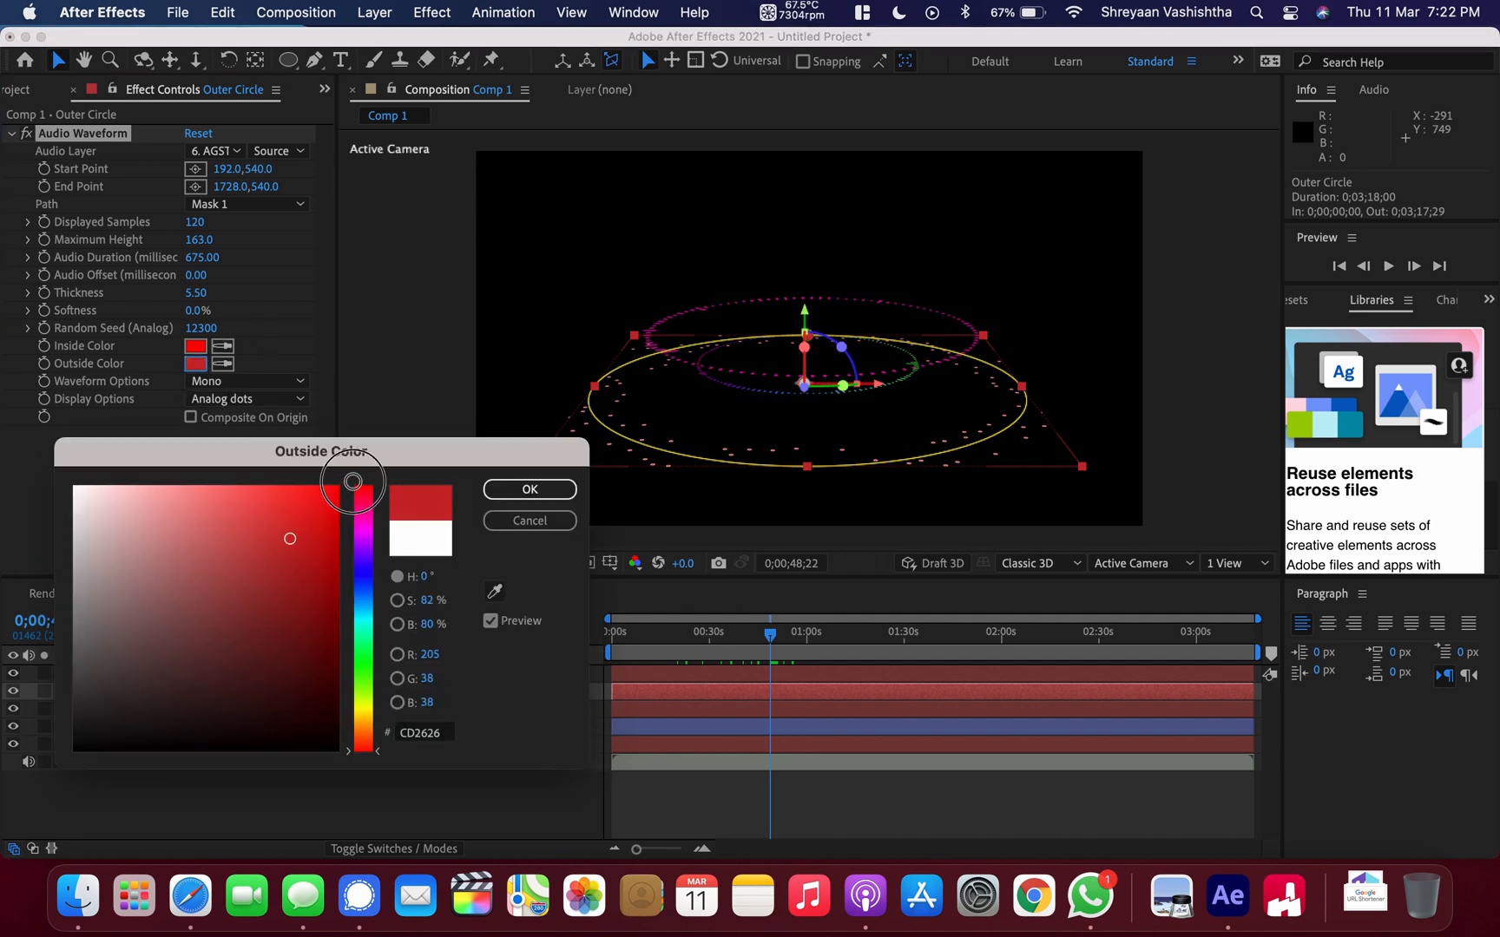
pyautogui.moveTo(293, 450); pyautogui.dragTo(373, 604)
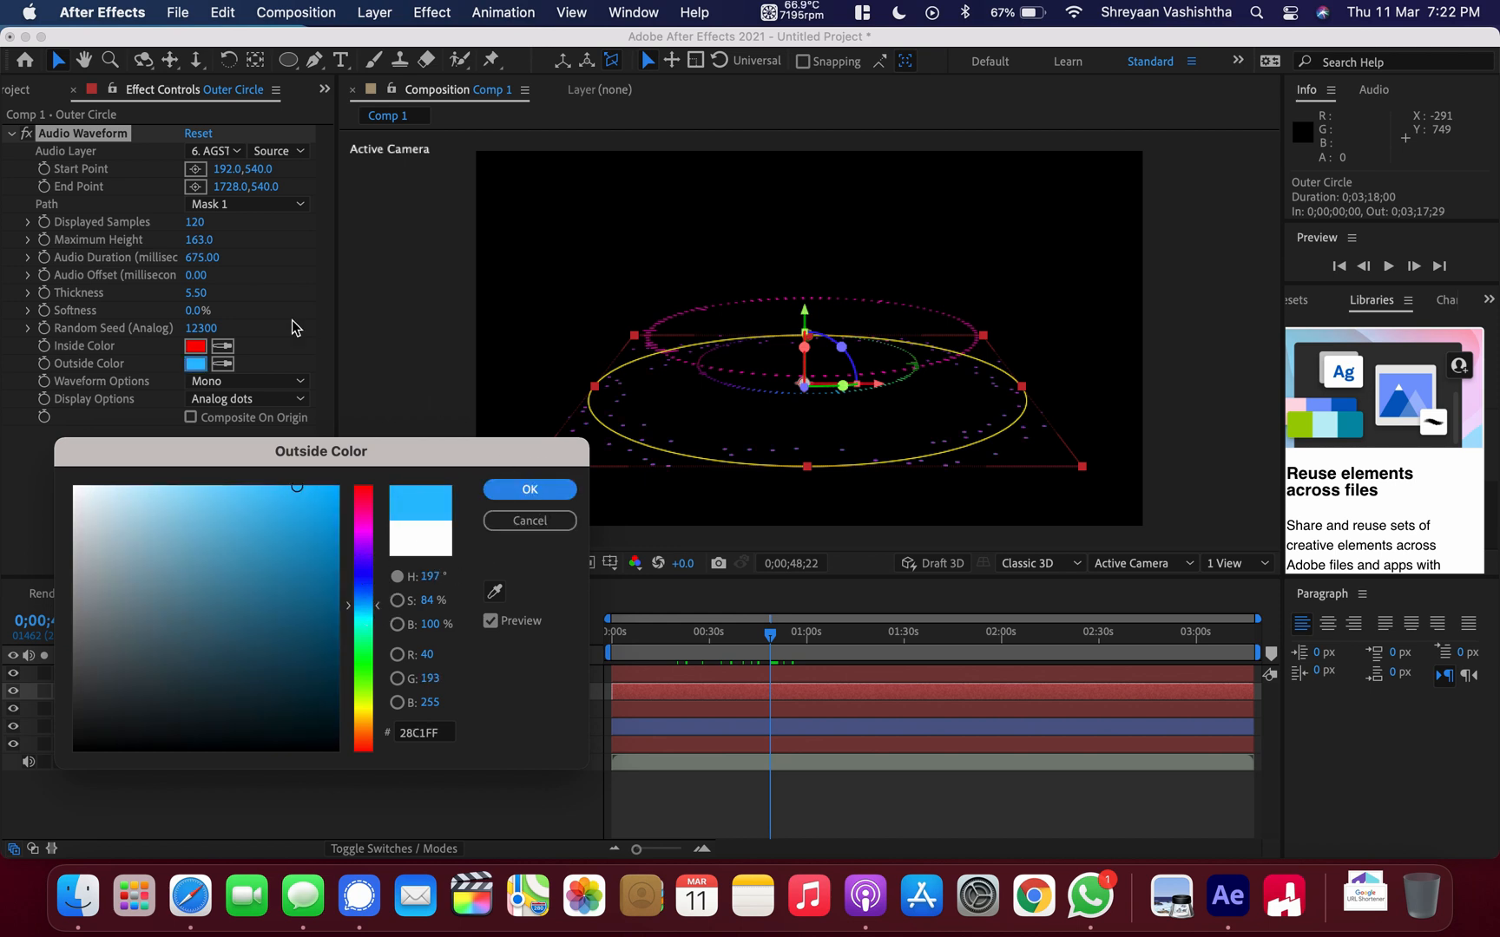
pyautogui.click(531, 490)
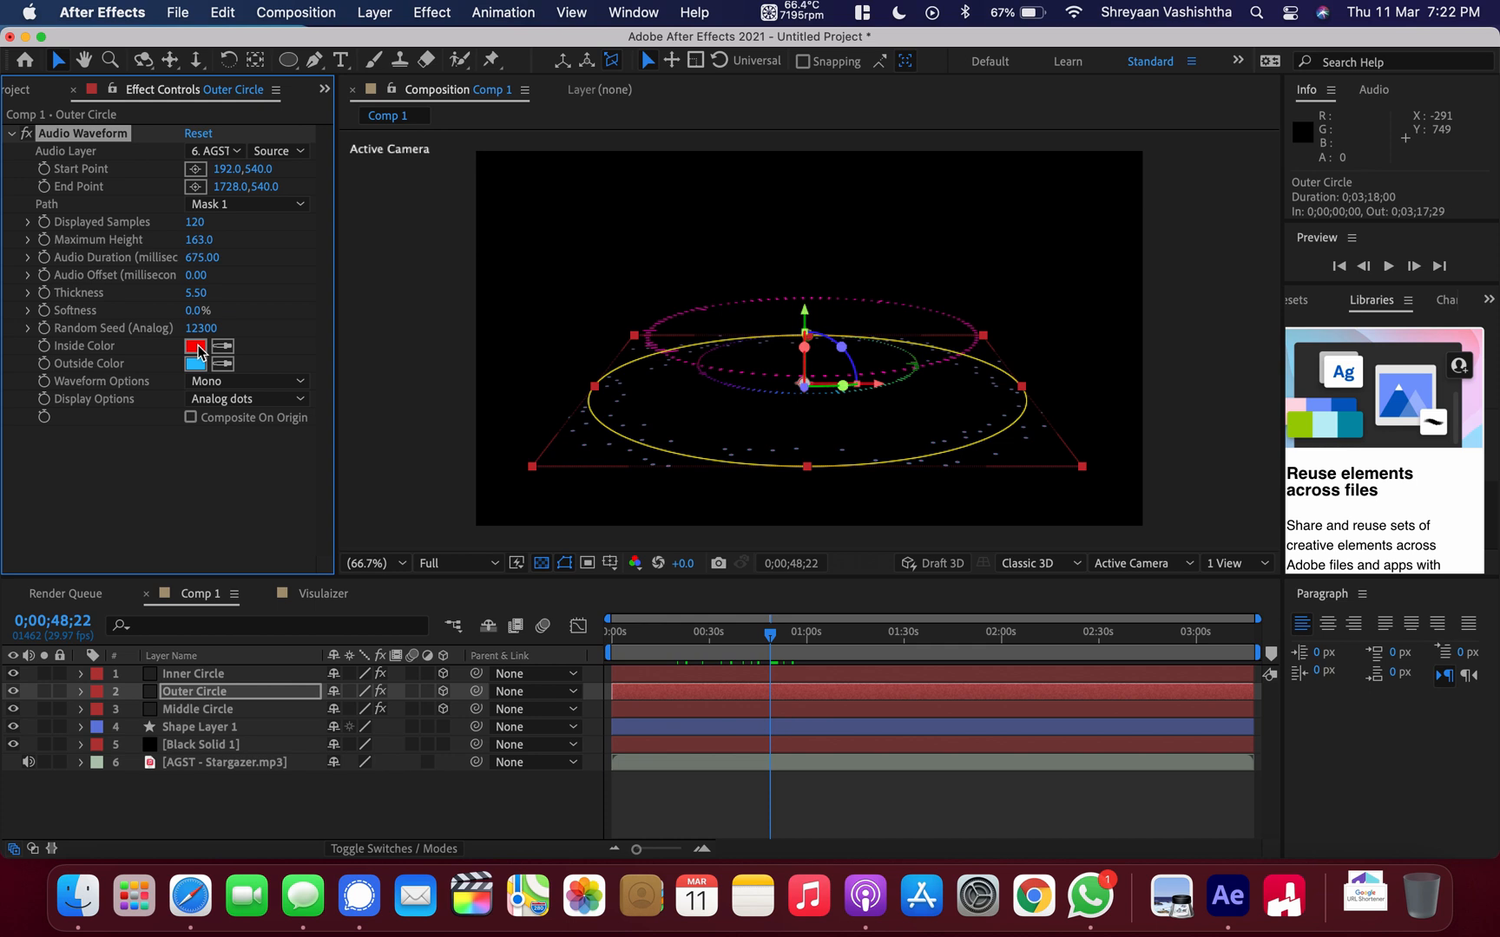
# Set the Outer Circle waveform's Inside Color to deep blue (000CFF).
pyautogui.click(196, 347)
pyautogui.moveTo(366, 653); pyautogui.dragTo(370, 581)
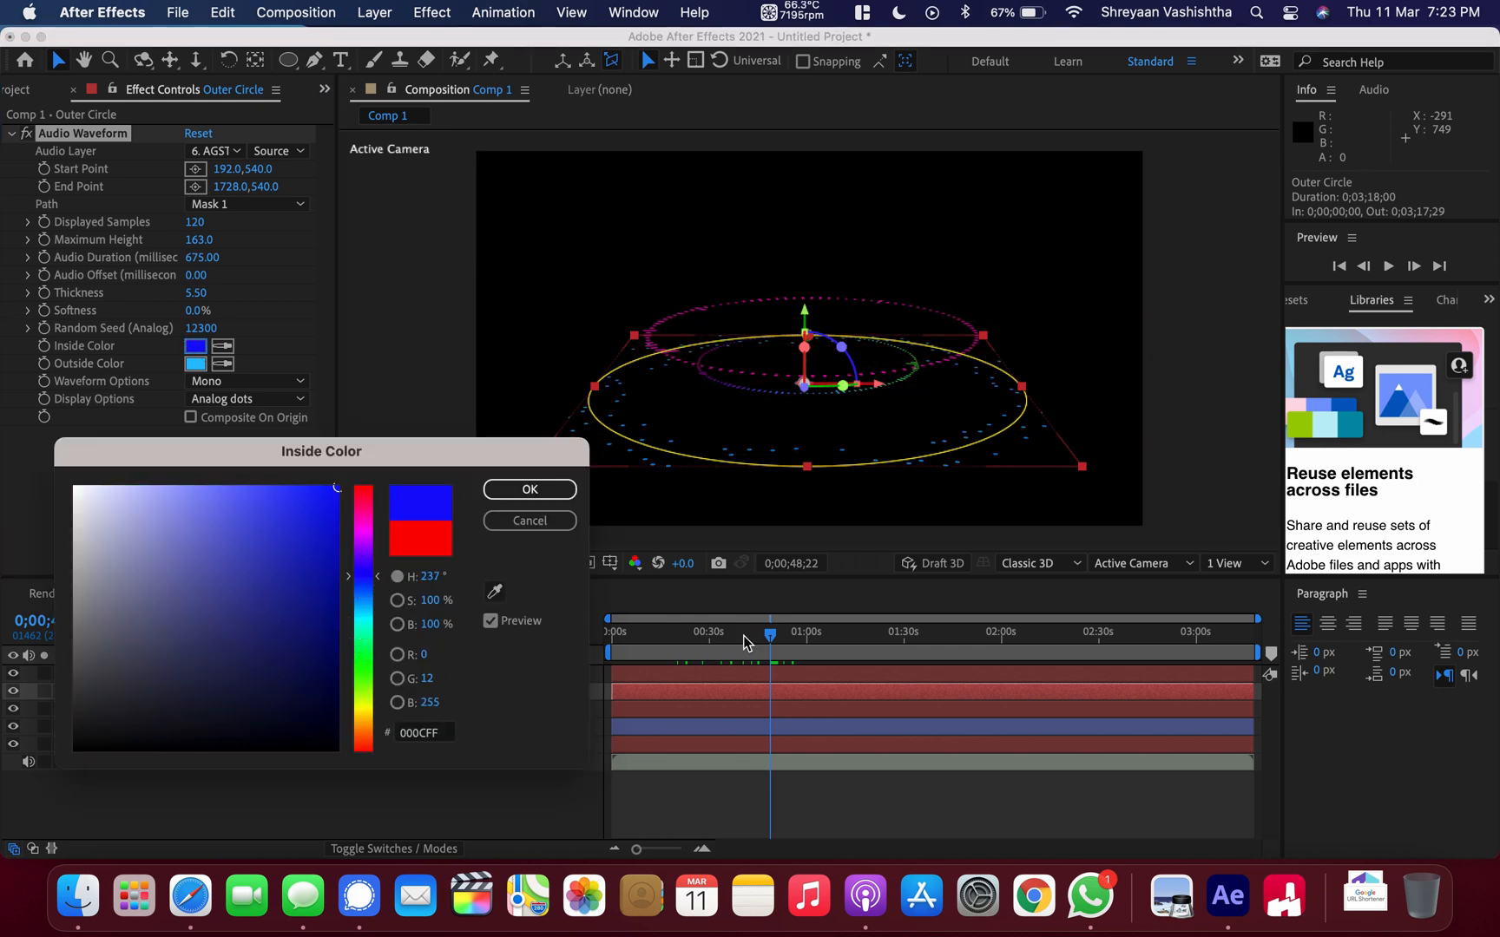
pyautogui.click(521, 488)
# Try the Composite On Origin option on the Outer Circle waveform and switch it back off.
pyautogui.click(190, 418)
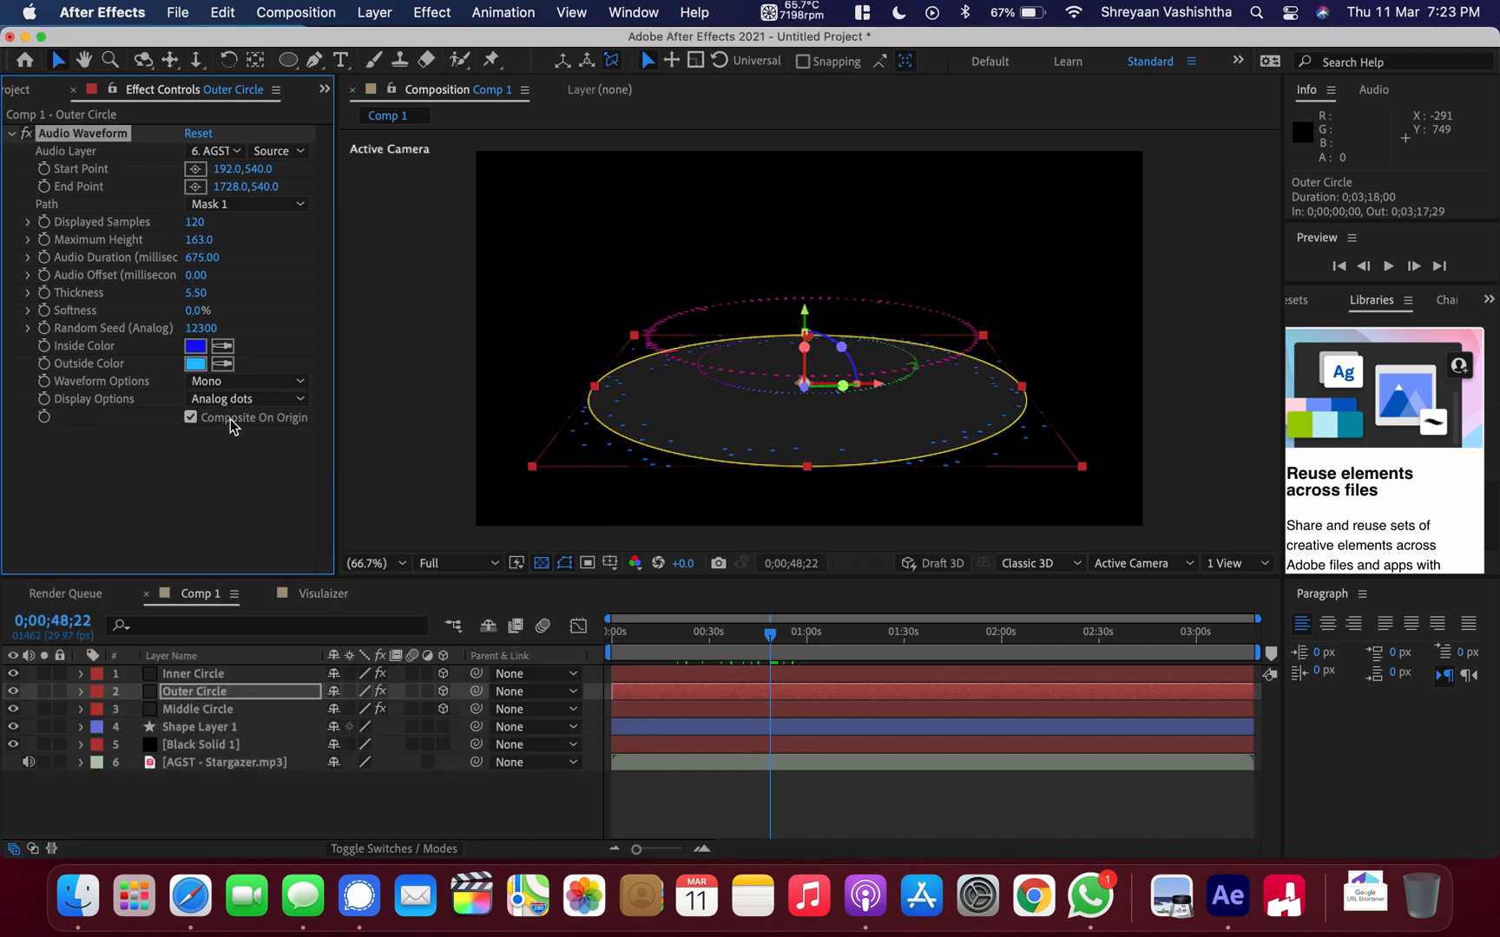
pyautogui.click(233, 423)
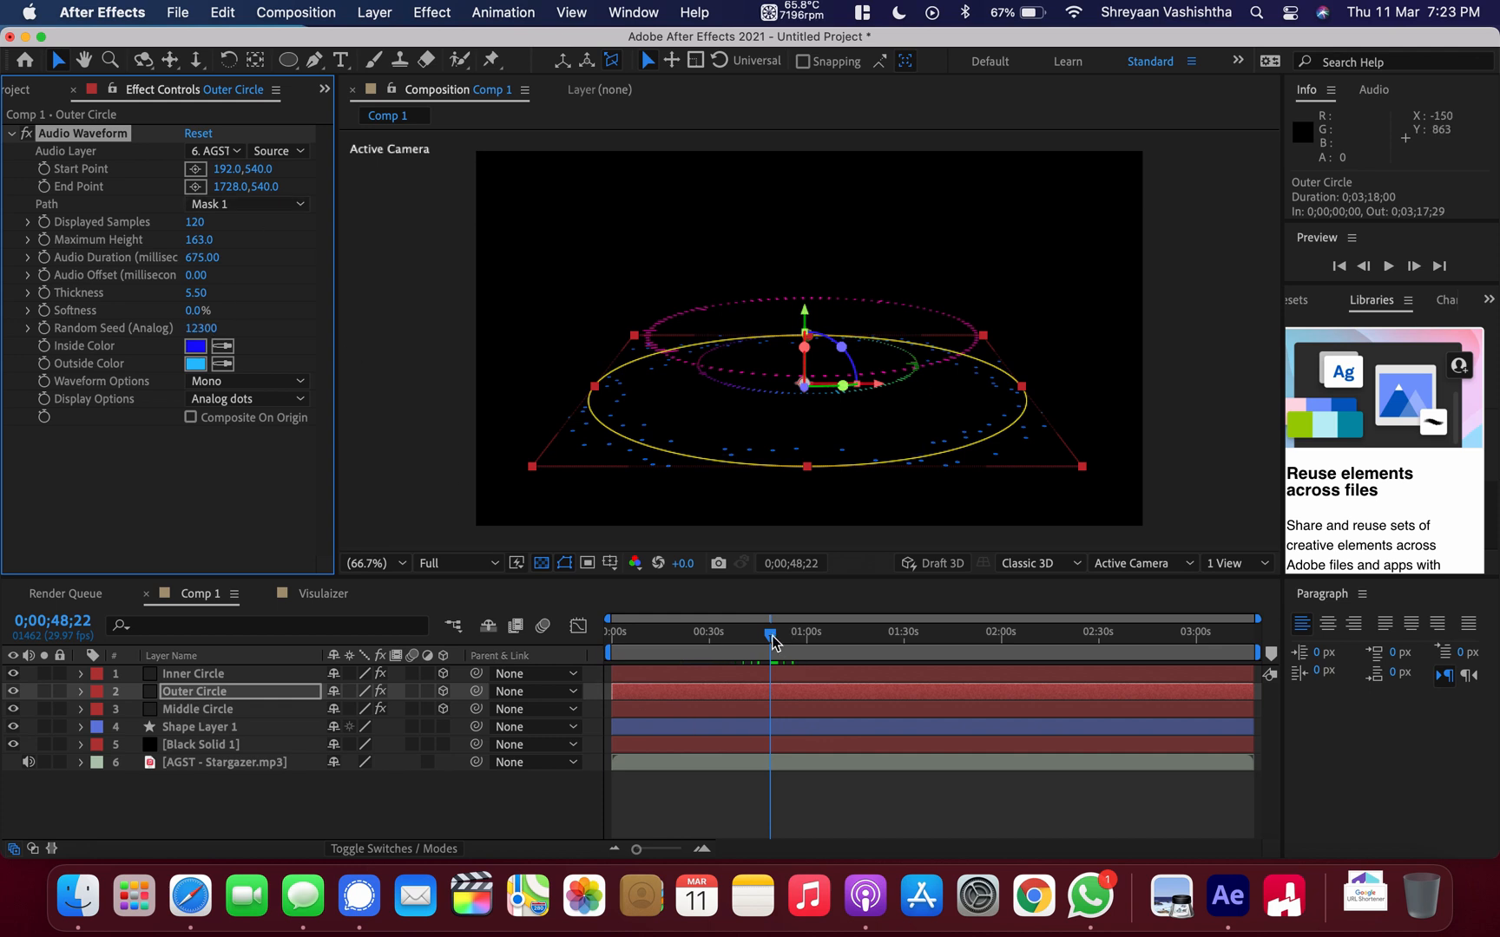
# Return the playhead to 0;00;00;00, deselect the Outer Circle layer and play a preview of the composition.
pyautogui.moveTo(772, 641); pyautogui.dragTo(599, 623)
pyautogui.click(398, 463)
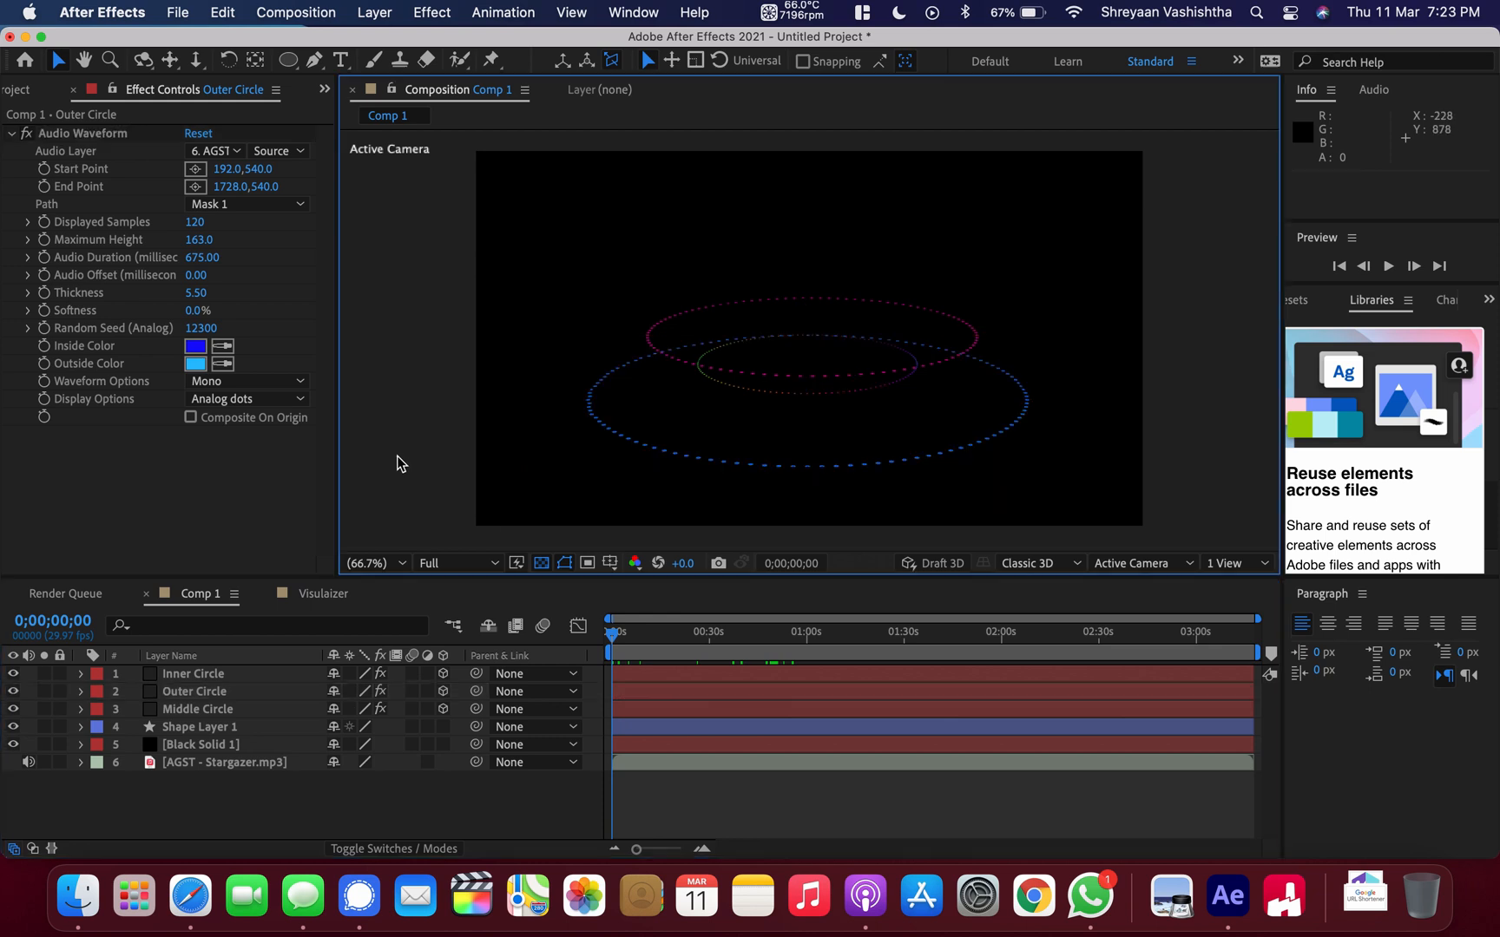
pyautogui.press('space')
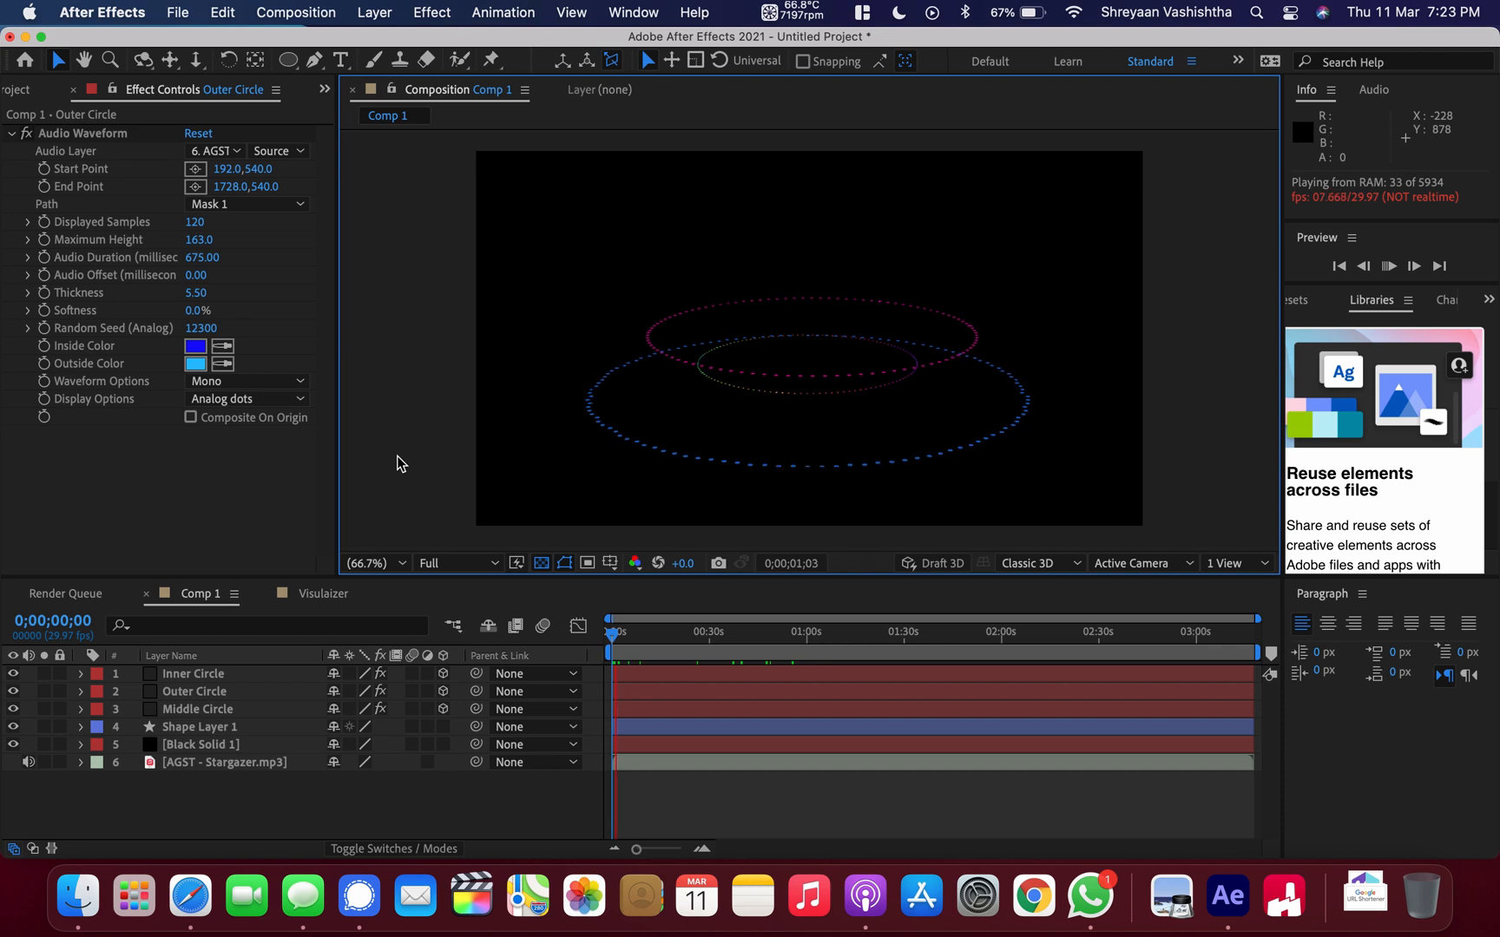
# Stop the preview, shorten the work area to 0;00;20;16 and shift it to span 0;00;36;16 to 0;00;57;01.
pyautogui.press('space')
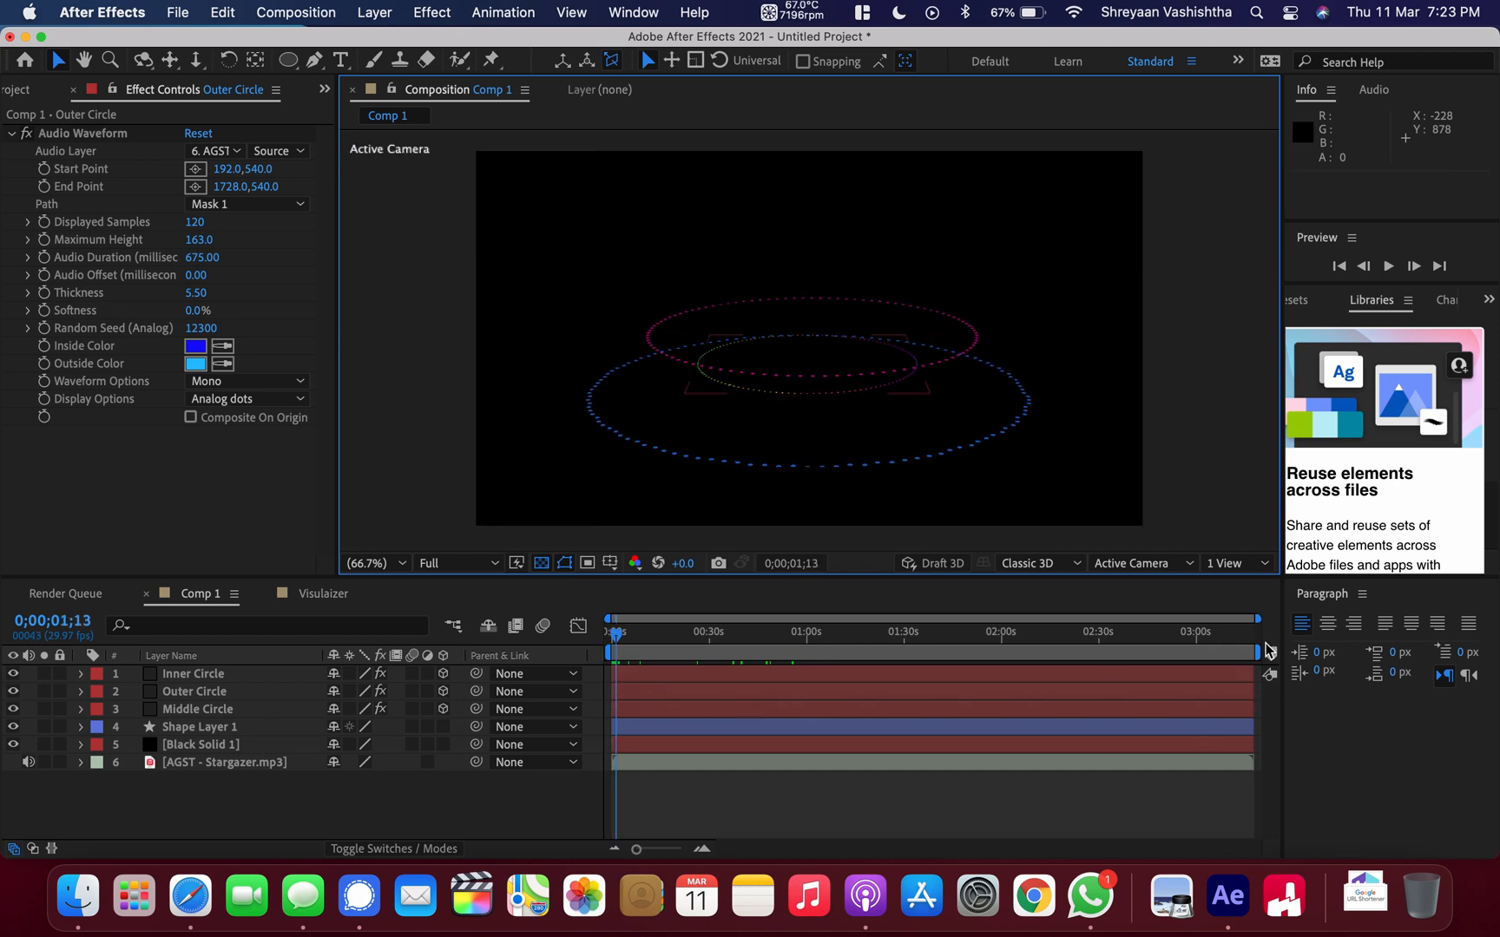
pyautogui.click(1116, 621)
pyautogui.moveTo(1116, 621); pyautogui.dragTo(1258, 619)
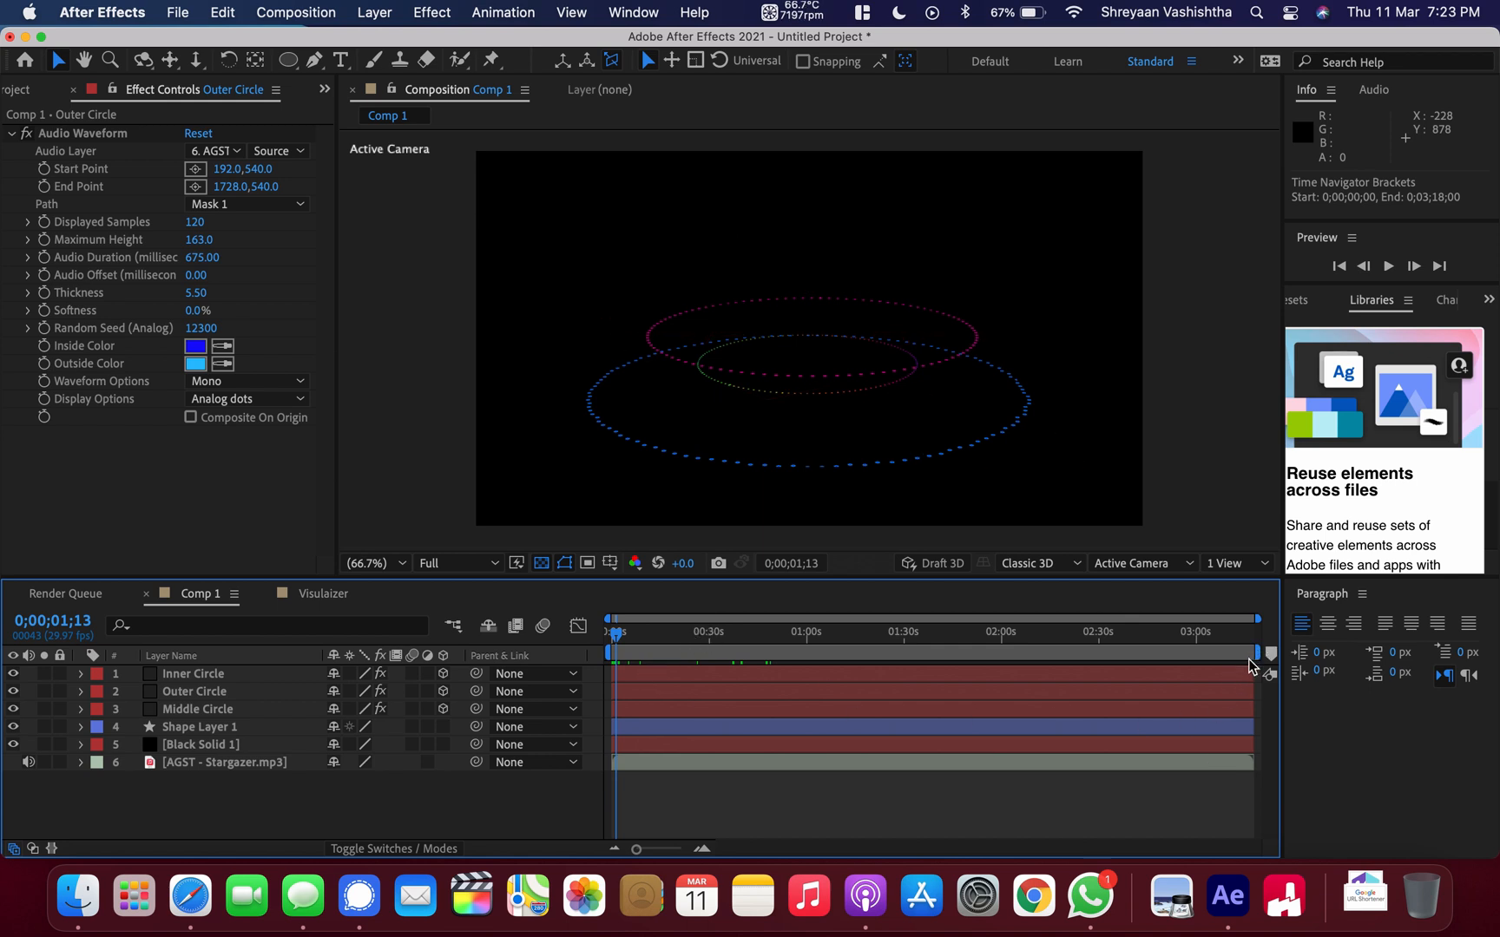
pyautogui.moveTo(1255, 653); pyautogui.dragTo(742, 655)
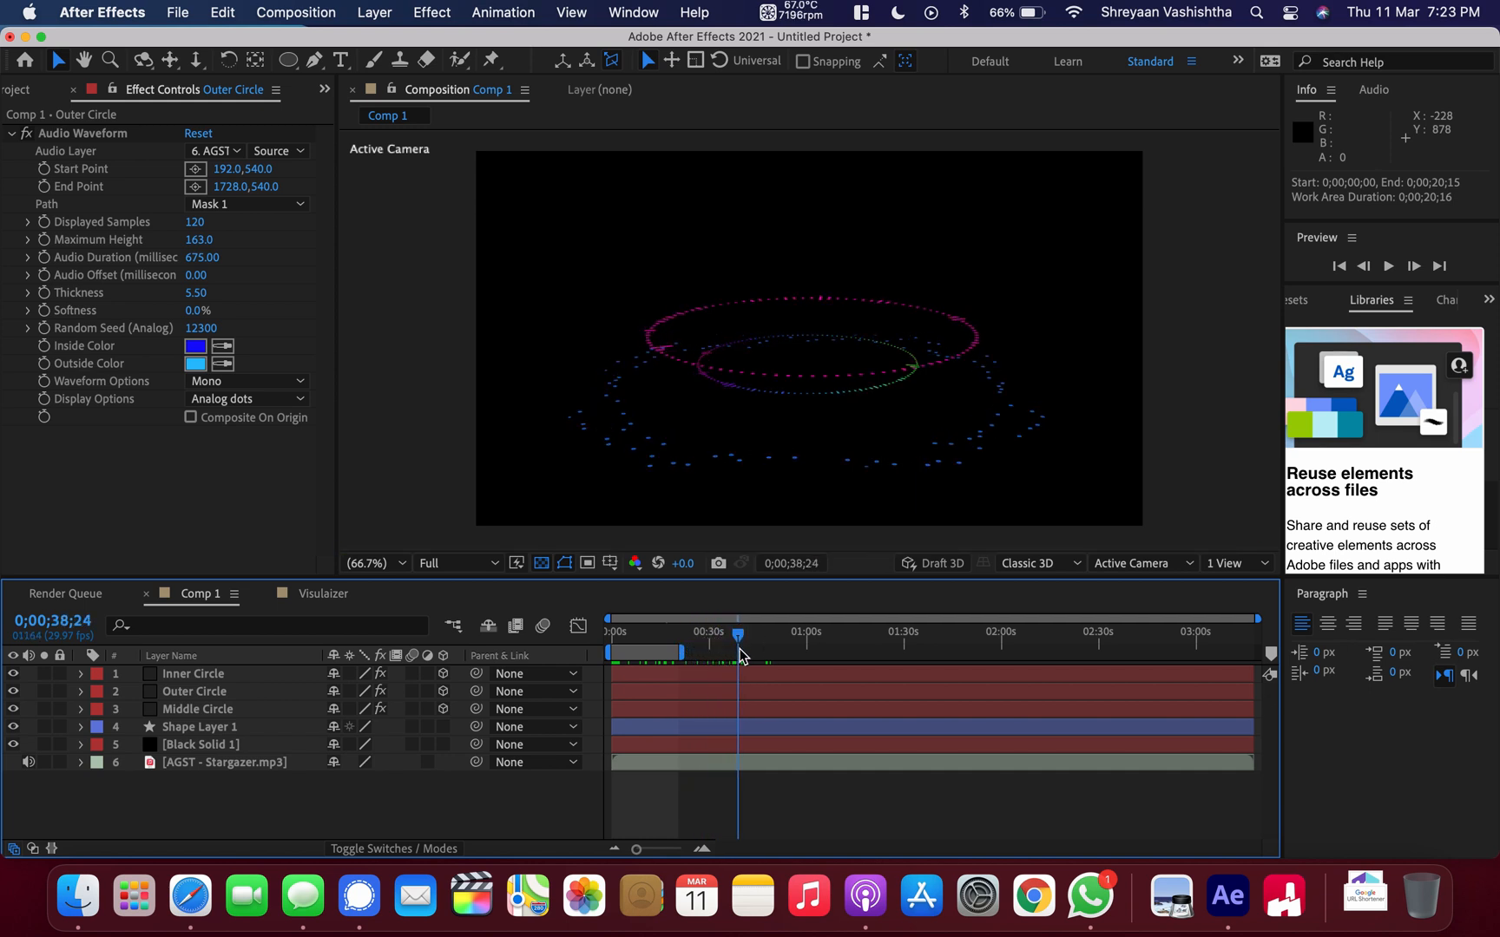
pyautogui.moveTo(637, 653); pyautogui.dragTo(729, 642)
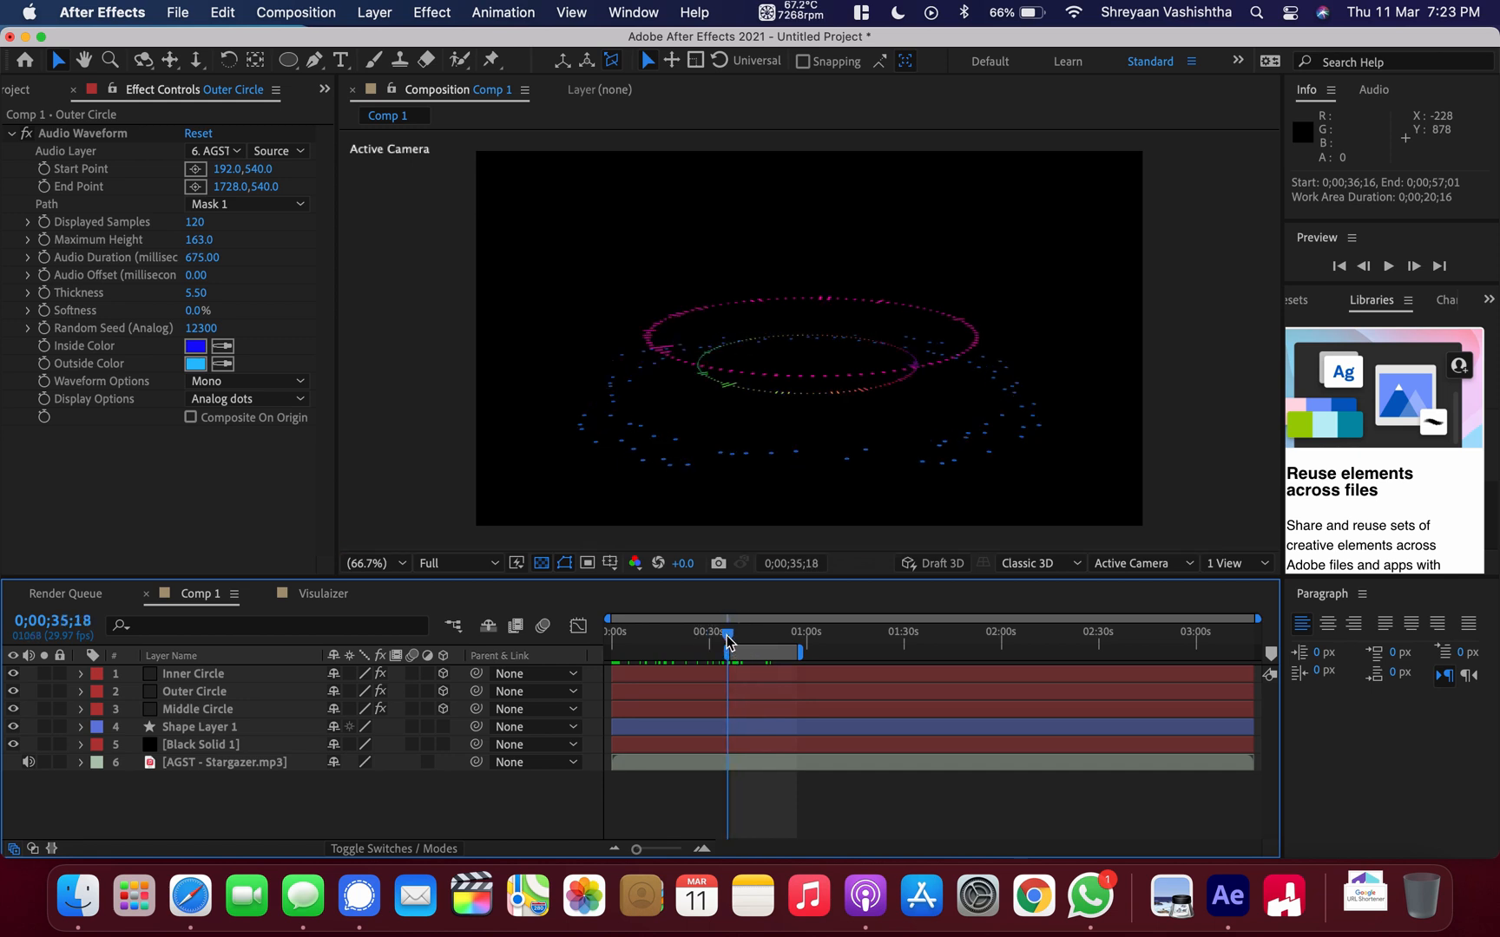
# Shift the work area to span 0;00;35;18 to 0;00;56;03 and preview the rings from 0;00;34;19.
pyautogui.press('space')
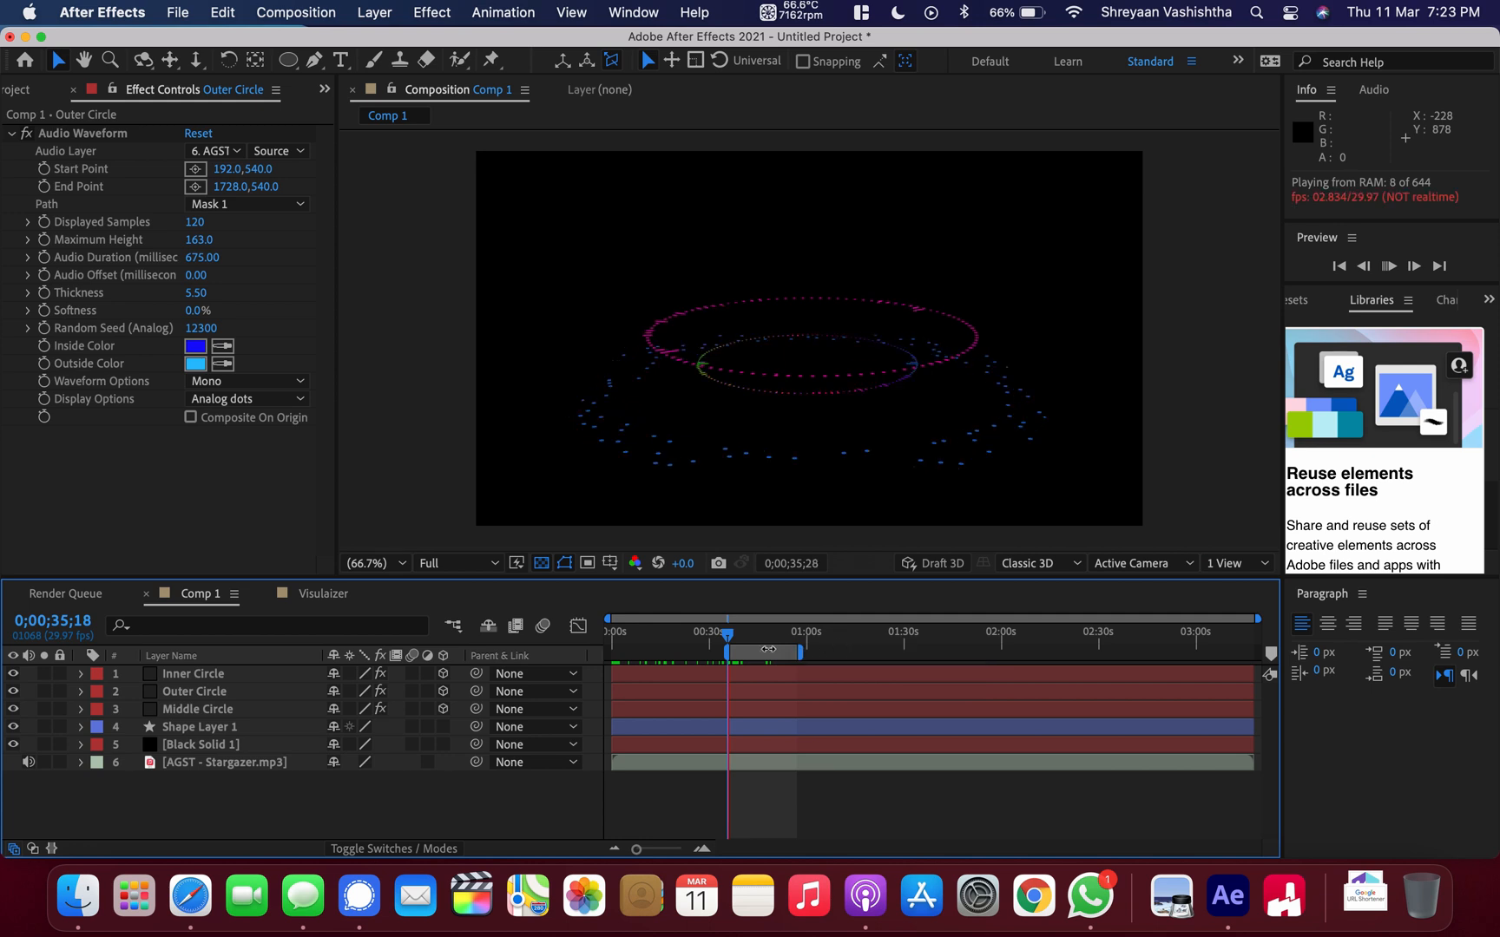
pyautogui.click(745, 653)
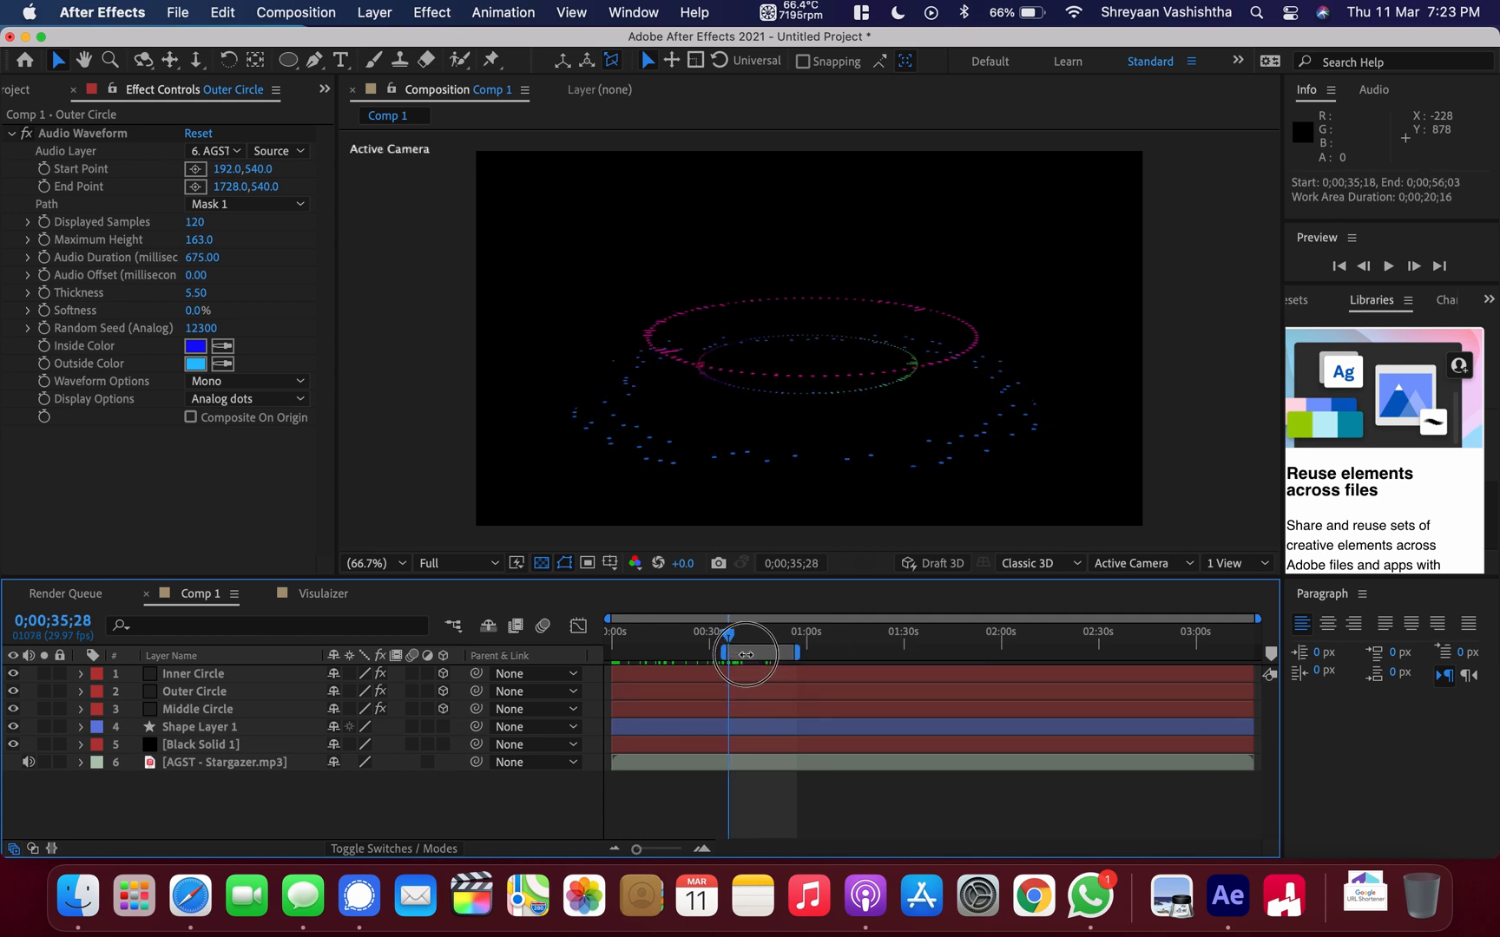
pyautogui.click(730, 639)
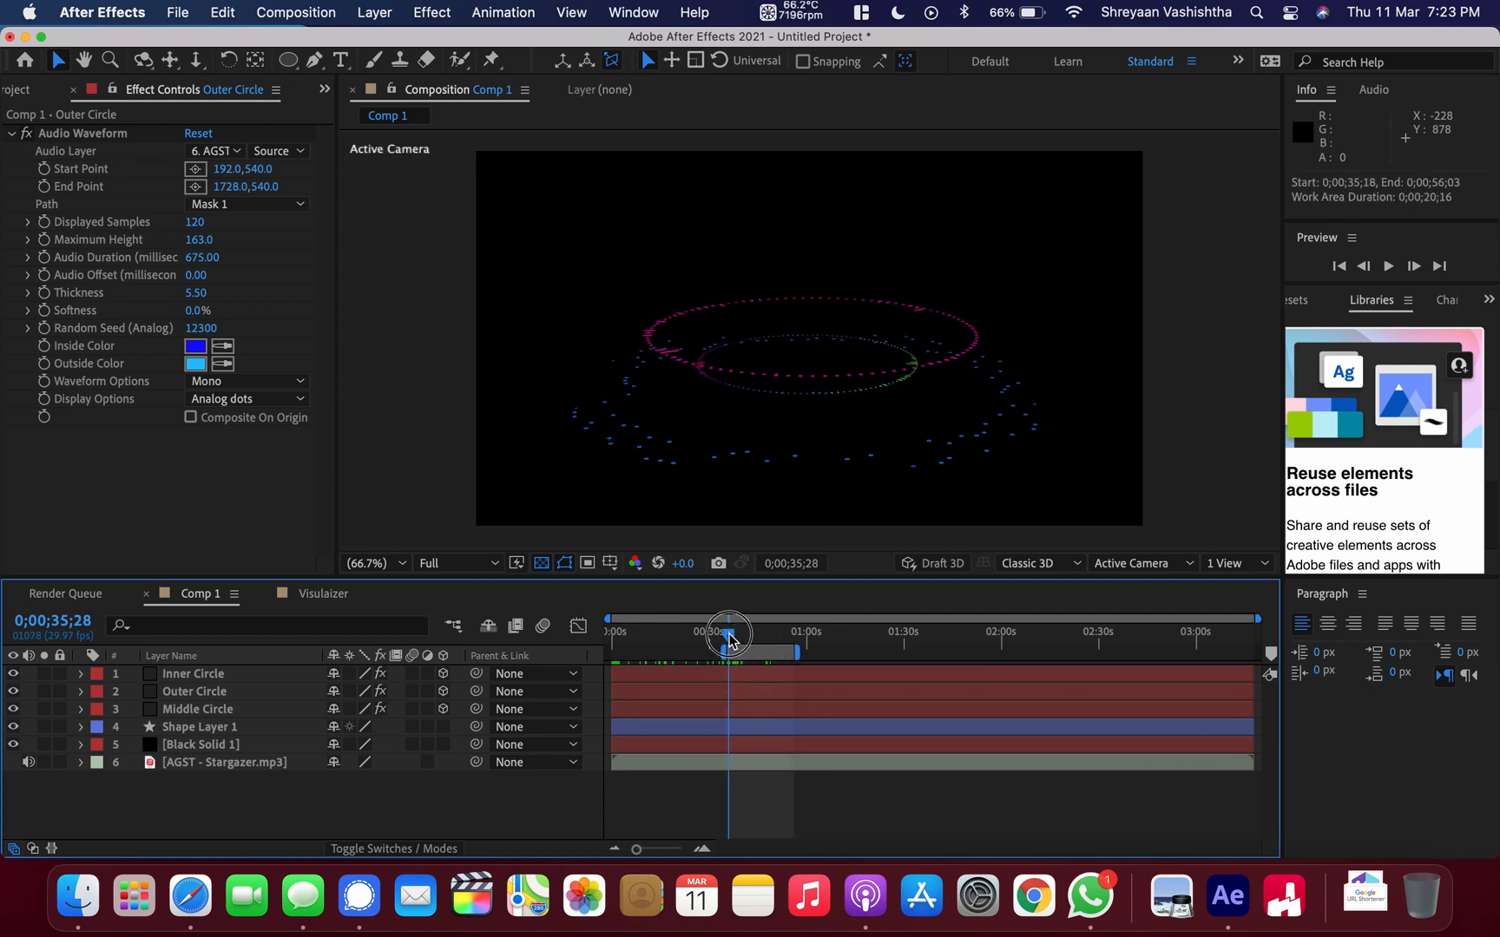
pyautogui.moveTo(730, 640); pyautogui.dragTo(726, 641)
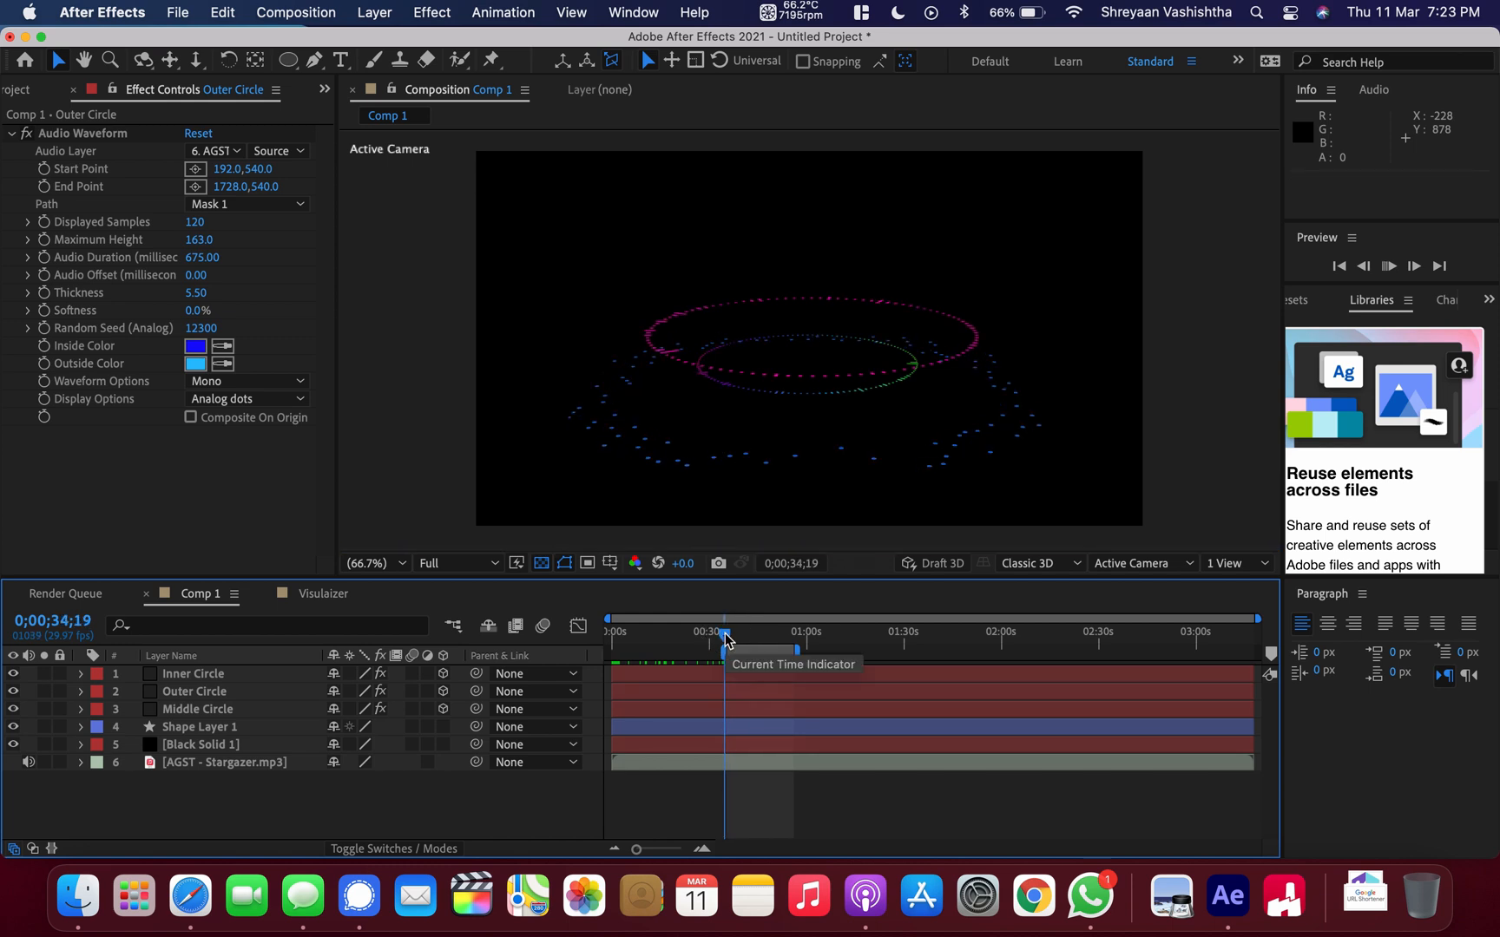
pyautogui.press('space')
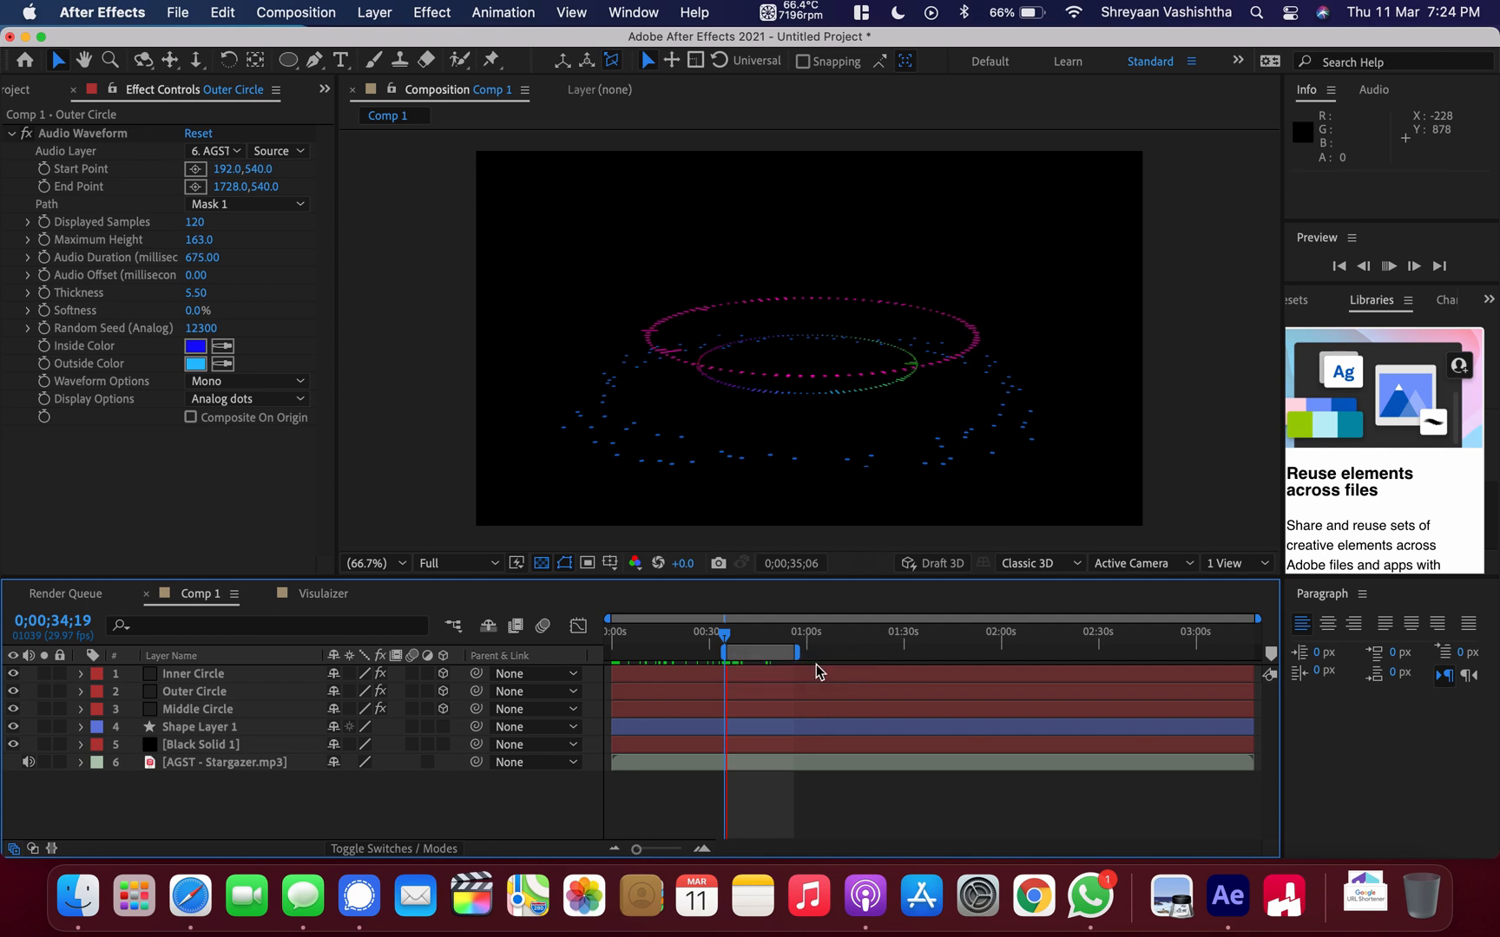
# Move the playhead back to 0;00;34;09, preview the audio-reactive rings from there and stop playback.
pyautogui.click(743, 634)
pyautogui.moveTo(743, 634); pyautogui.dragTo(722, 629)
pyautogui.press('space')
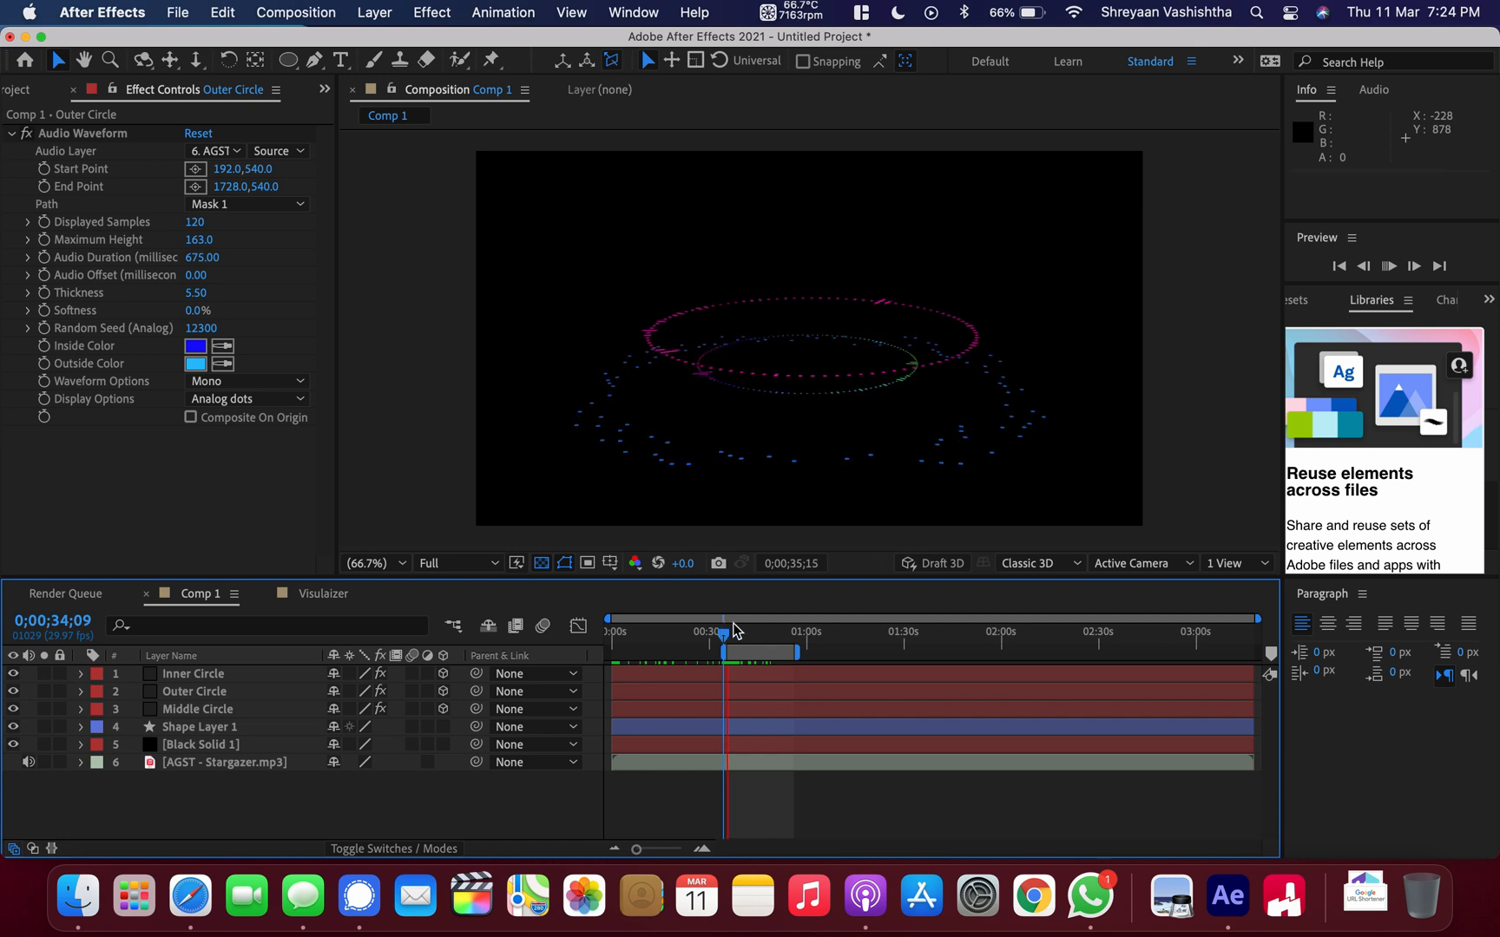
pyautogui.press('space')
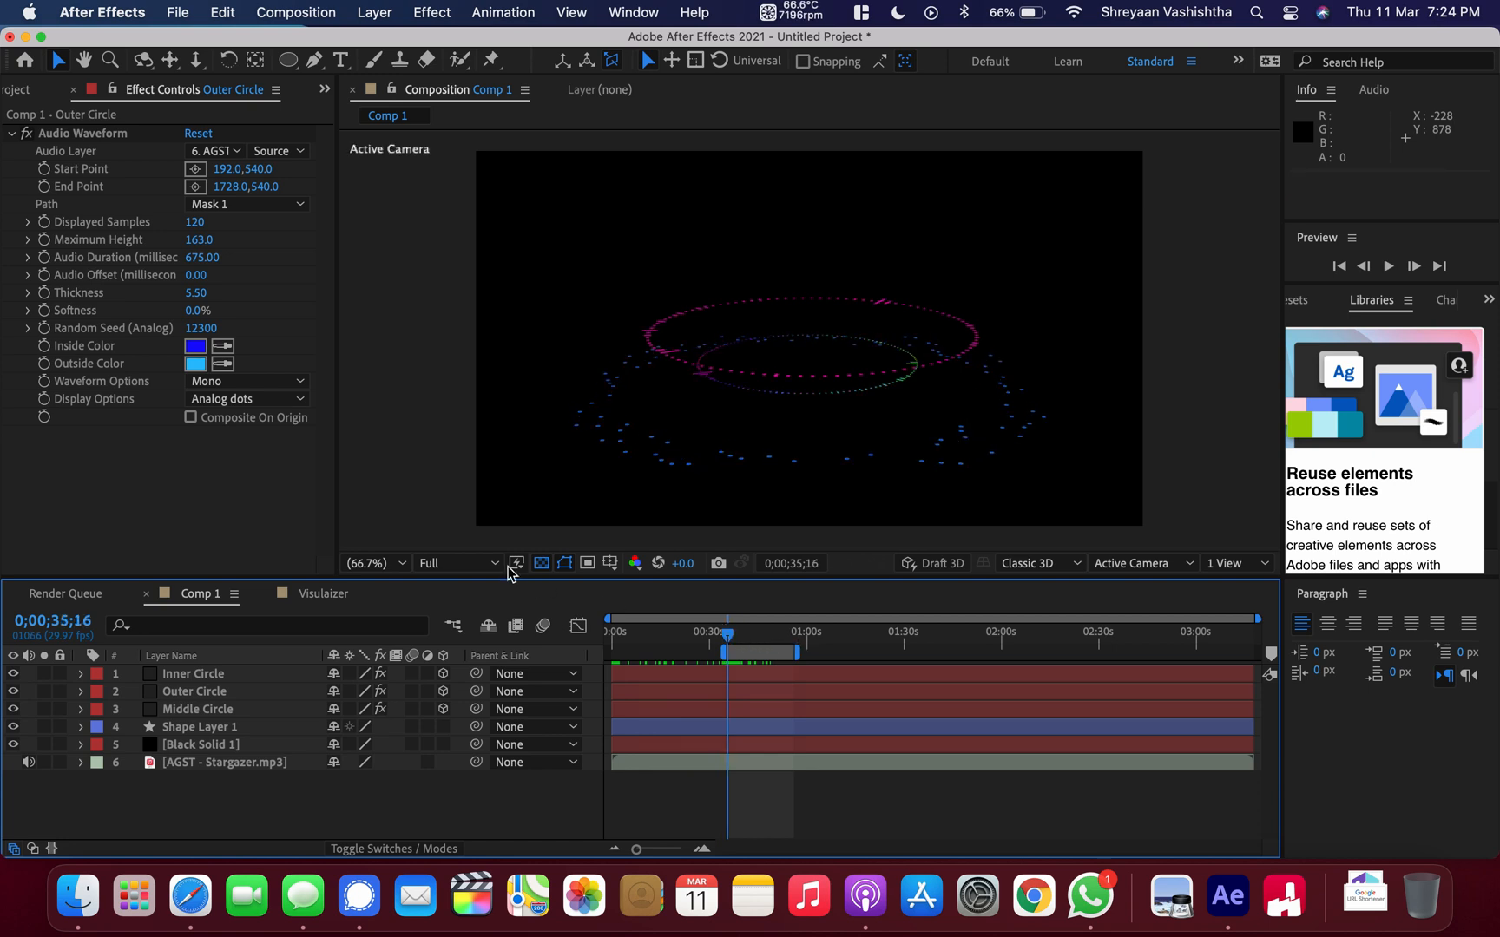